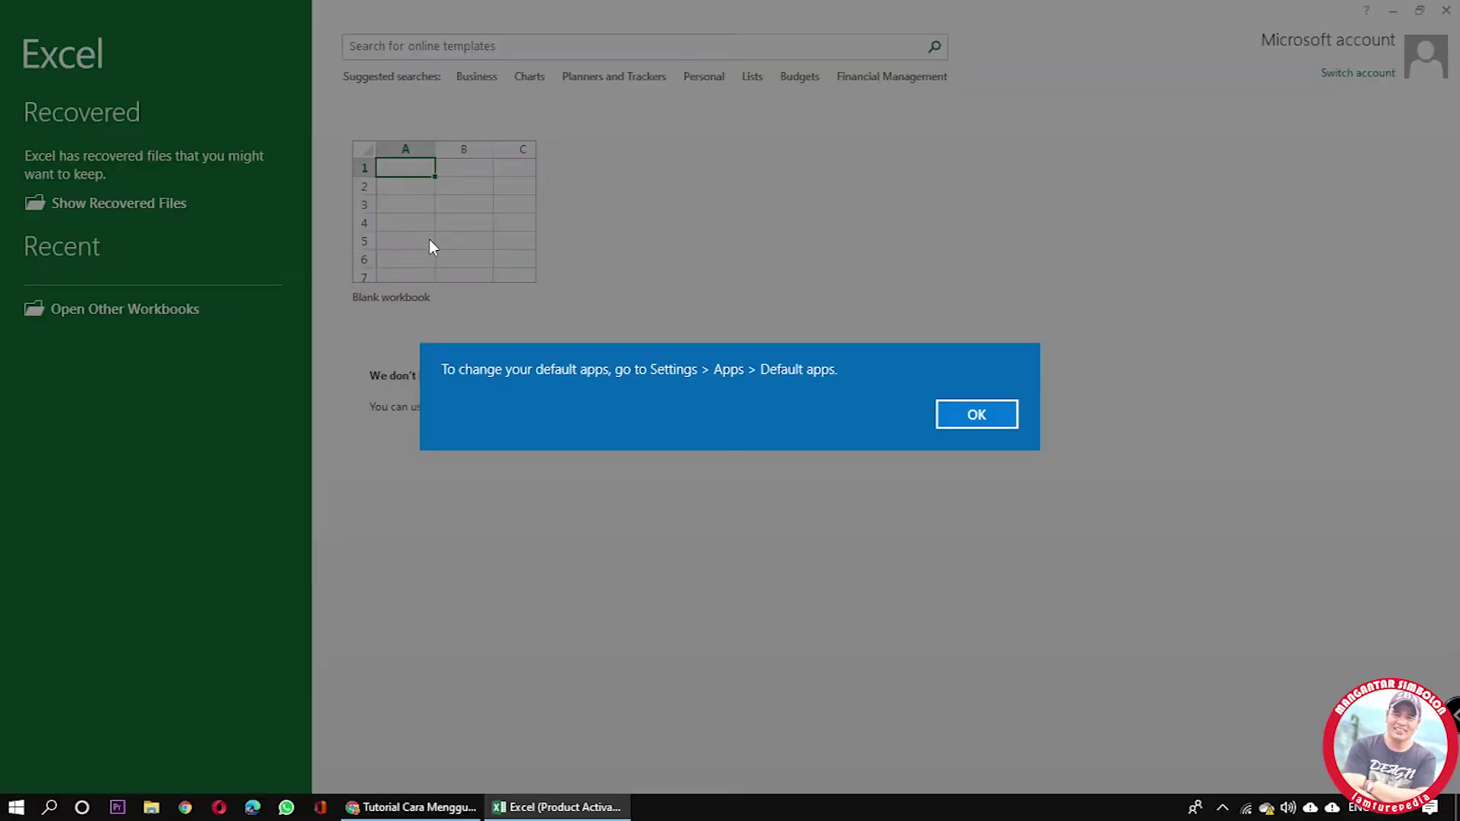
Create a blank workbook, dismissing the default-apps notice and the Office activation wizard.
{"action": "left_click", "coordinate": [981, 419]}
{"action": "left_click", "coordinate": [456, 221]}
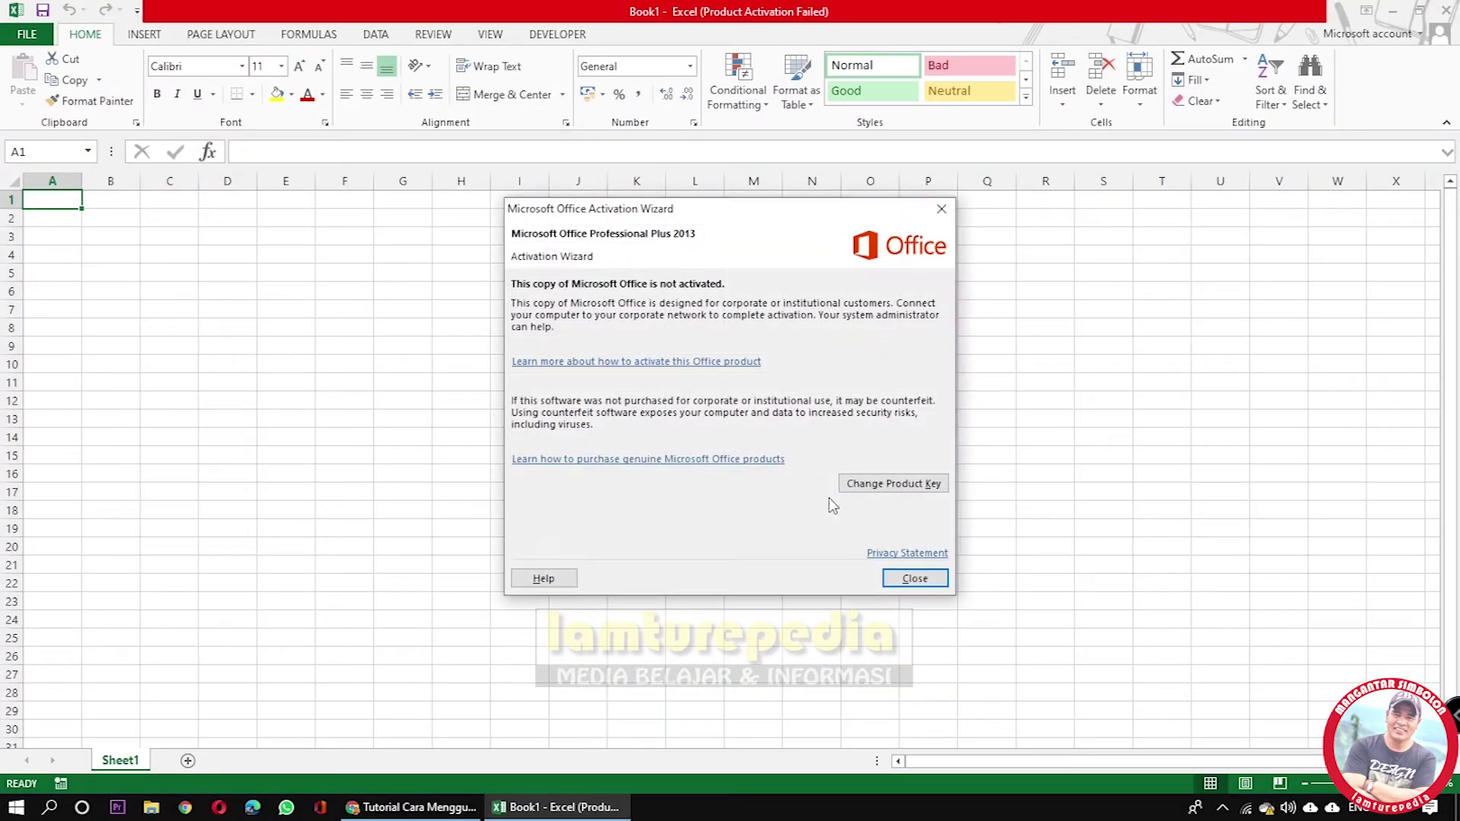
{"action": "left_click", "coordinate": [920, 578]}
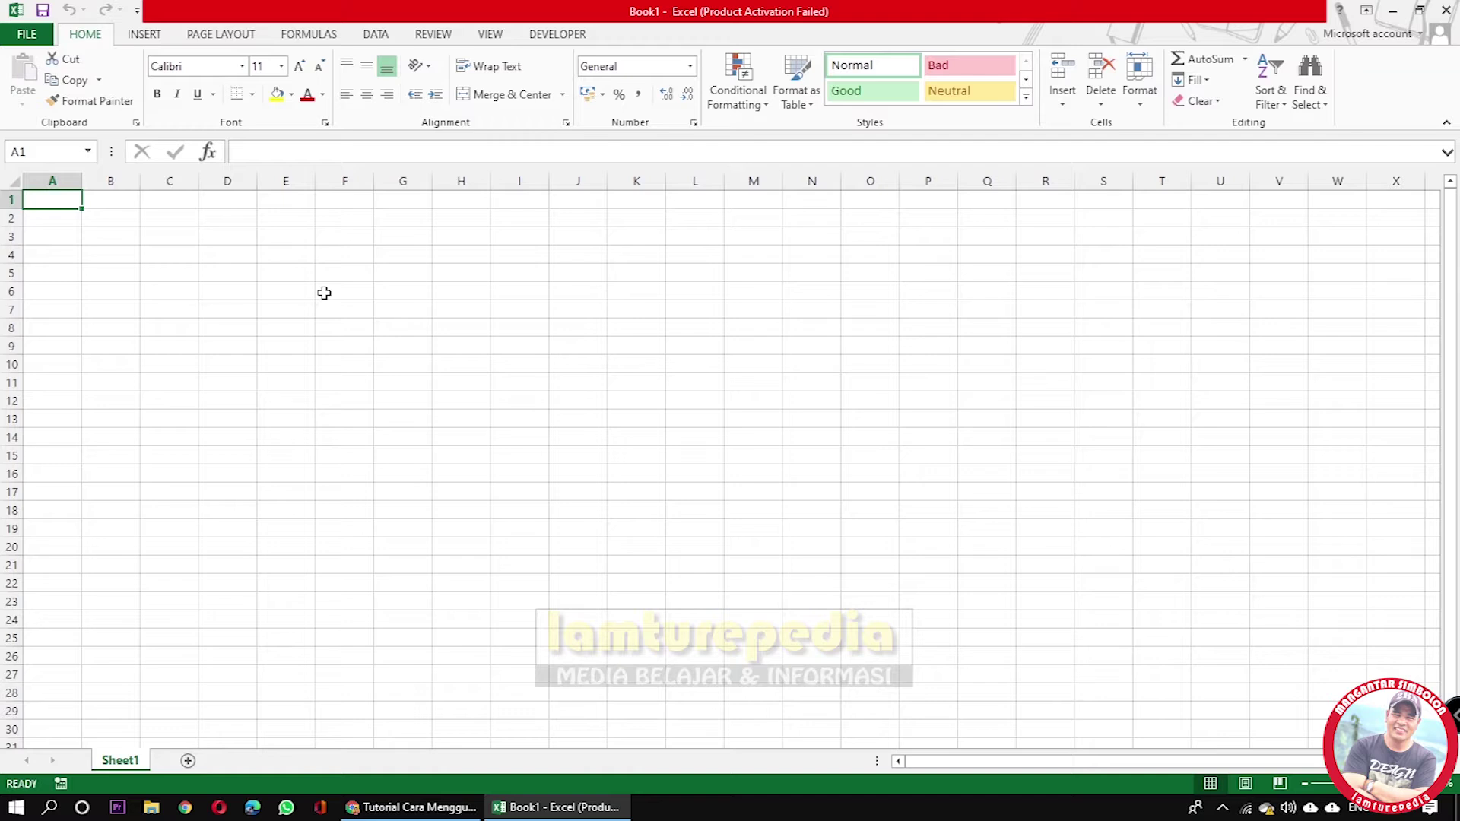
Start saving the workbook and browse on Local Disk (E:) to the PENGENALAN TAMPILAN EXCEL folder inside BAHAN AJAR EXCEL.
{"action": "left_click", "coordinate": [24, 36]}
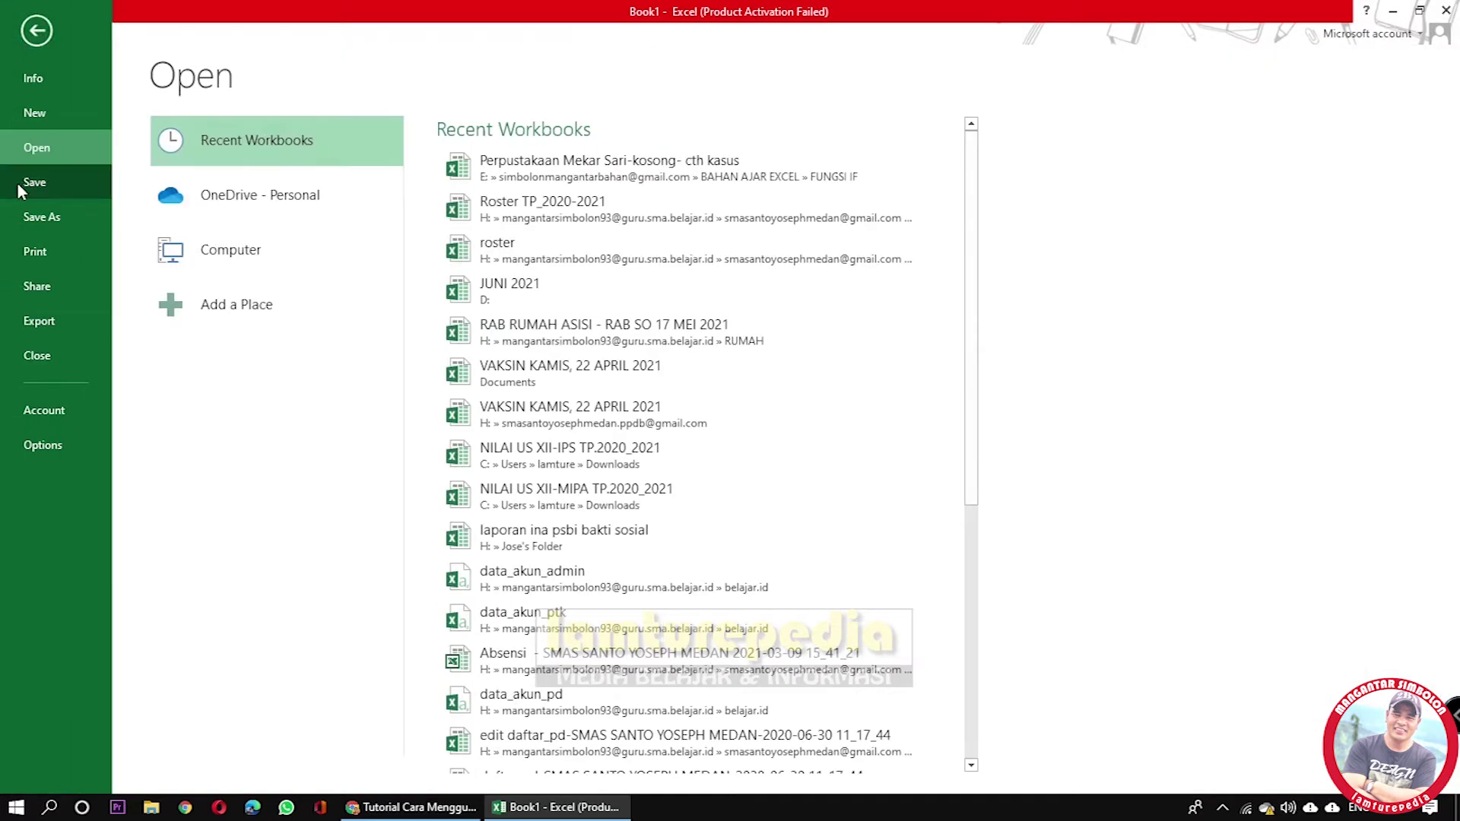
{"action": "left_click", "coordinate": [19, 186]}
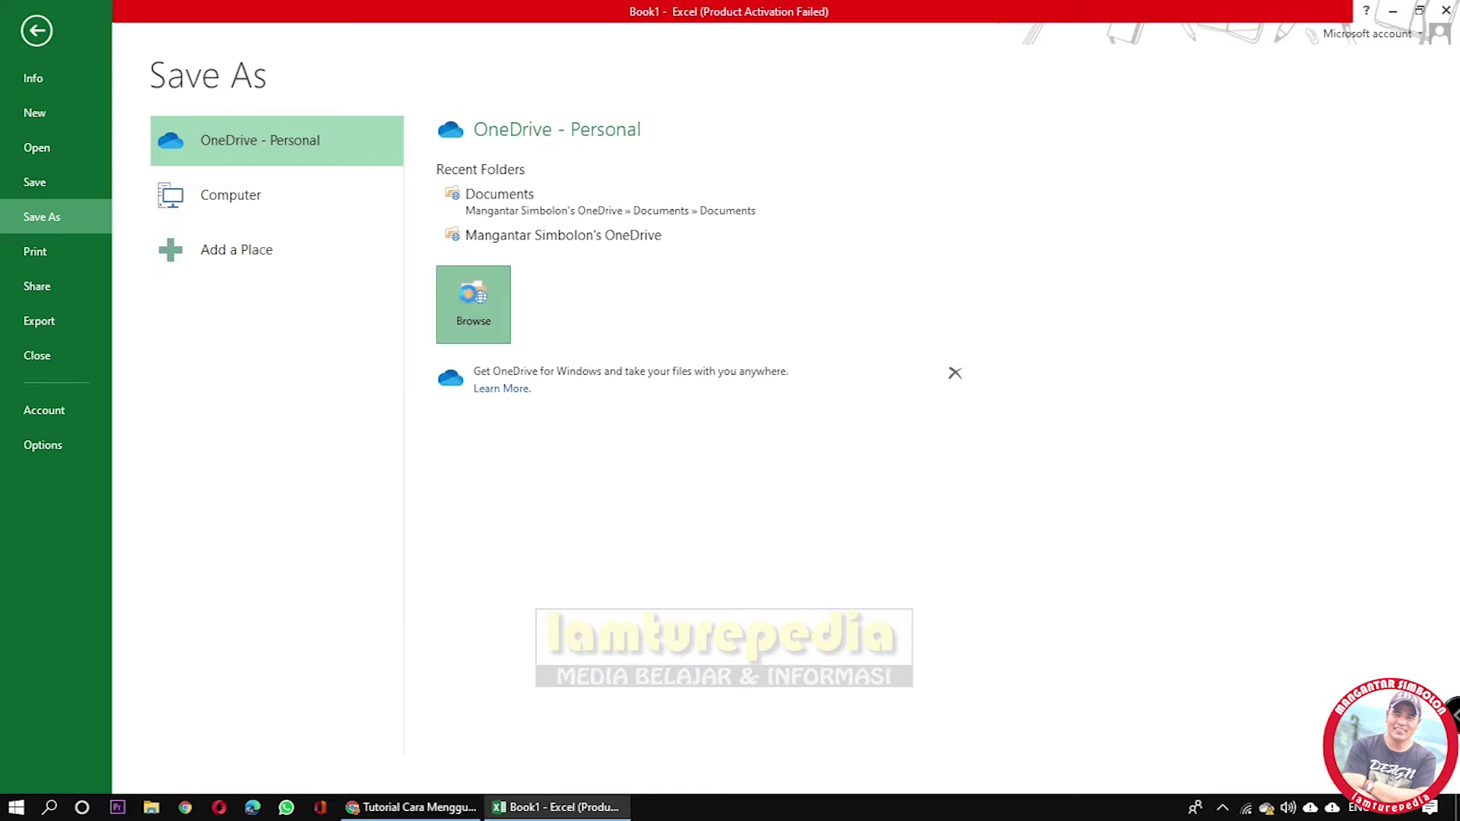
{"action": "left_click", "coordinate": [472, 302]}
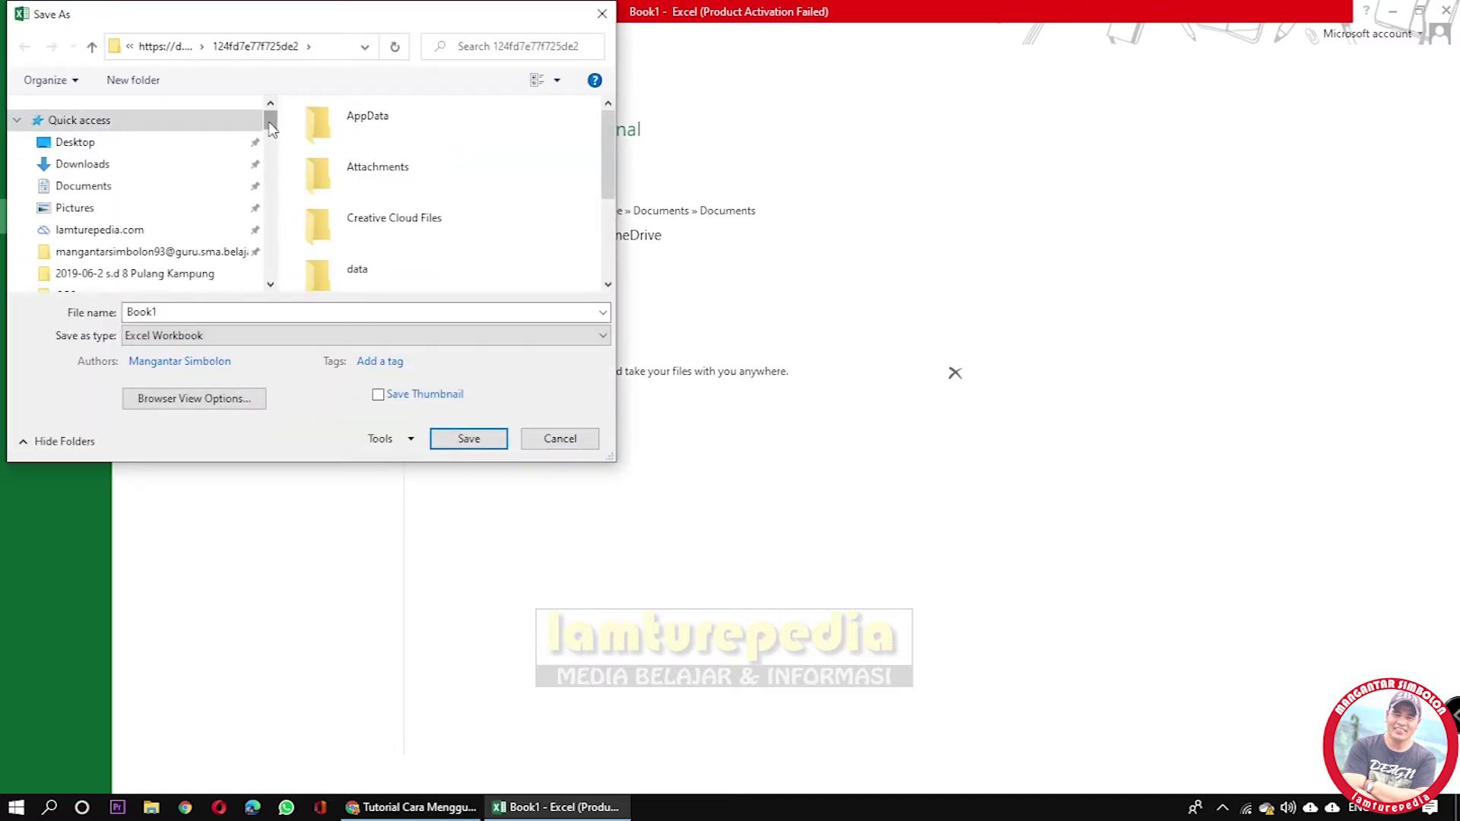
{"action": "left_click_drag", "start_coordinate": [271, 129], "coordinate": [271, 168]}
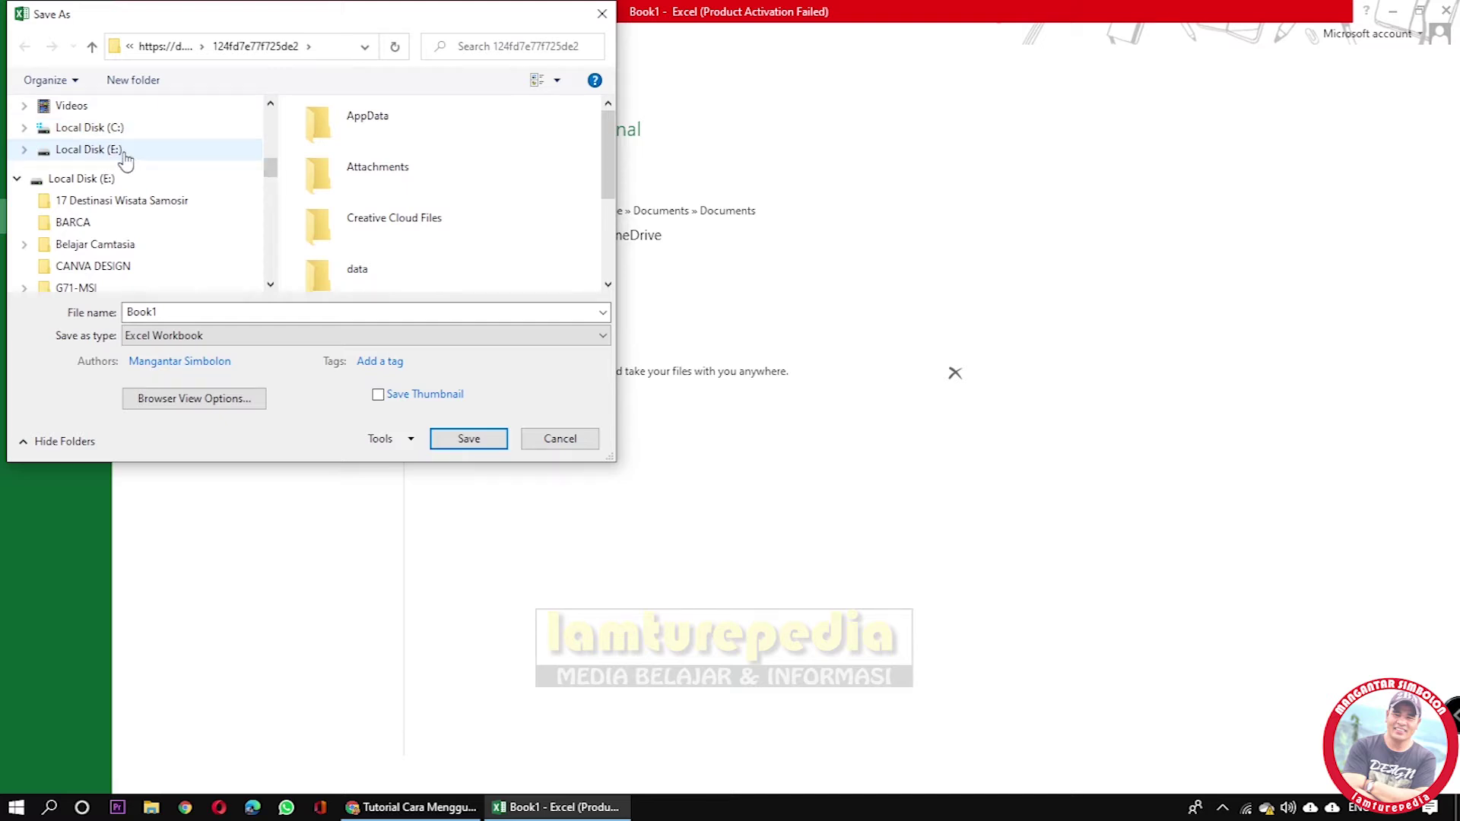
{"action": "left_click", "coordinate": [91, 152]}
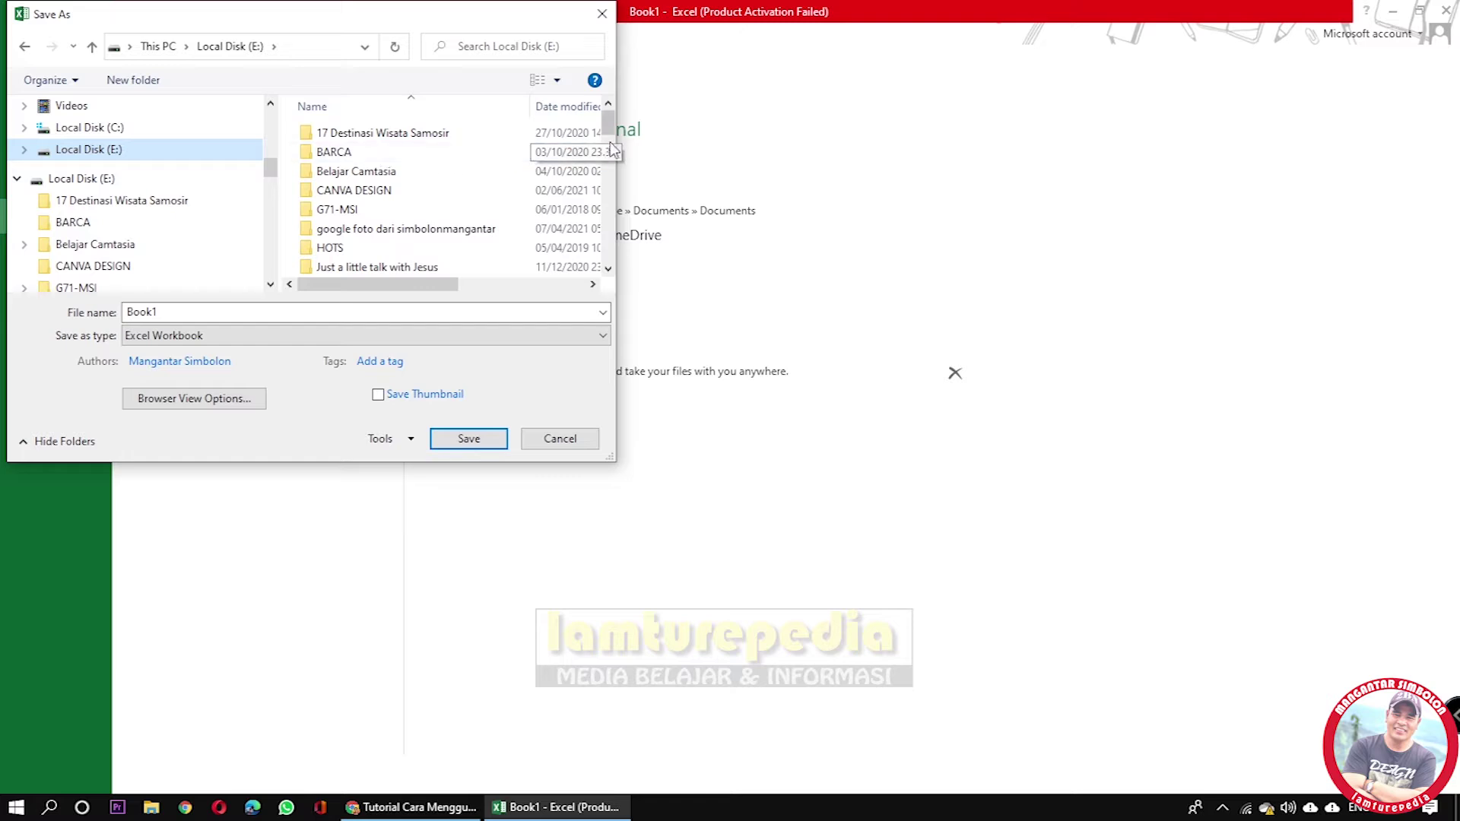
{"action": "left_click_drag", "start_coordinate": [609, 123], "coordinate": [612, 184]}
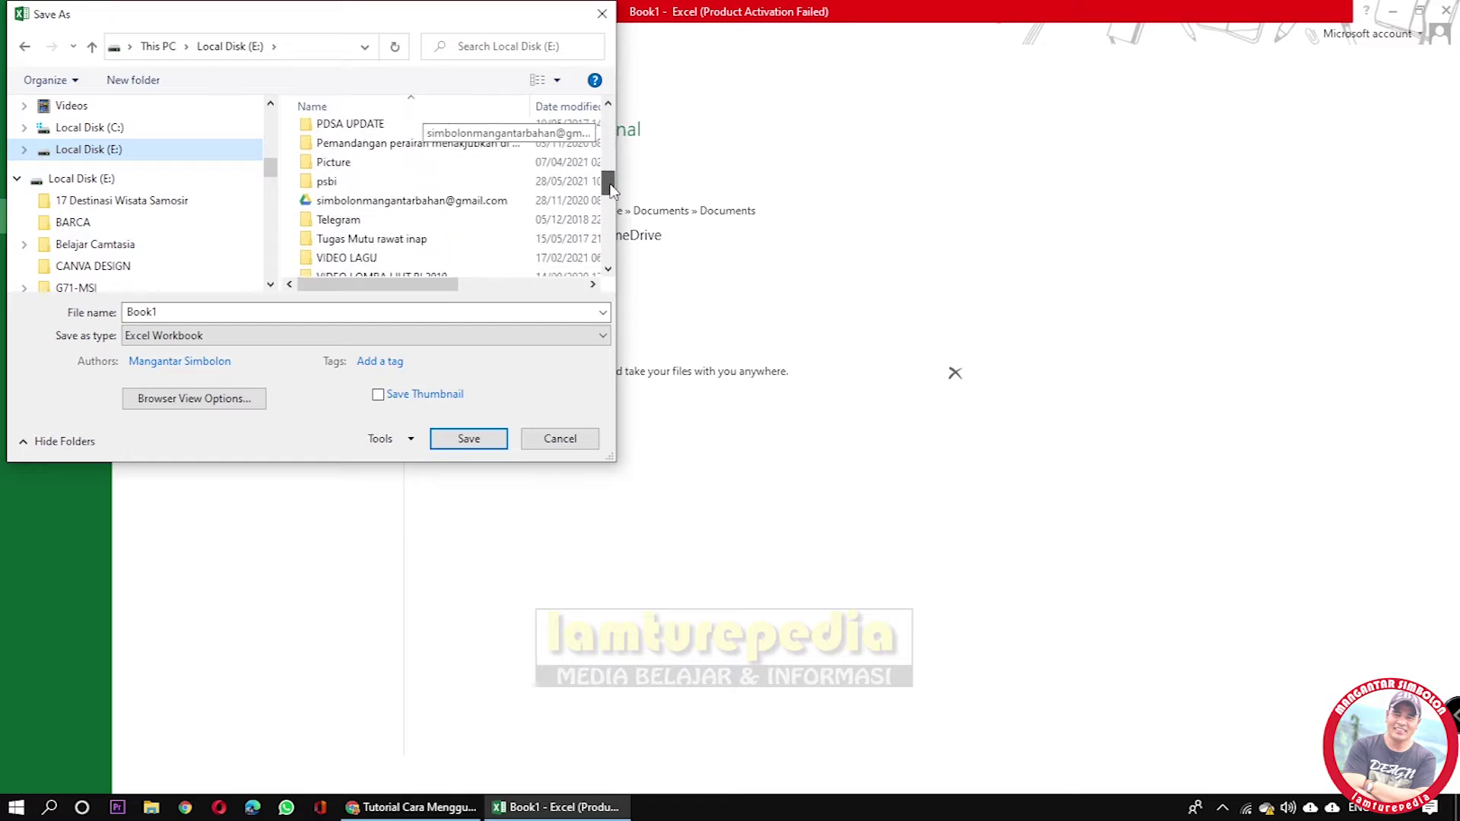
{"action": "double_click", "coordinate": [415, 201]}
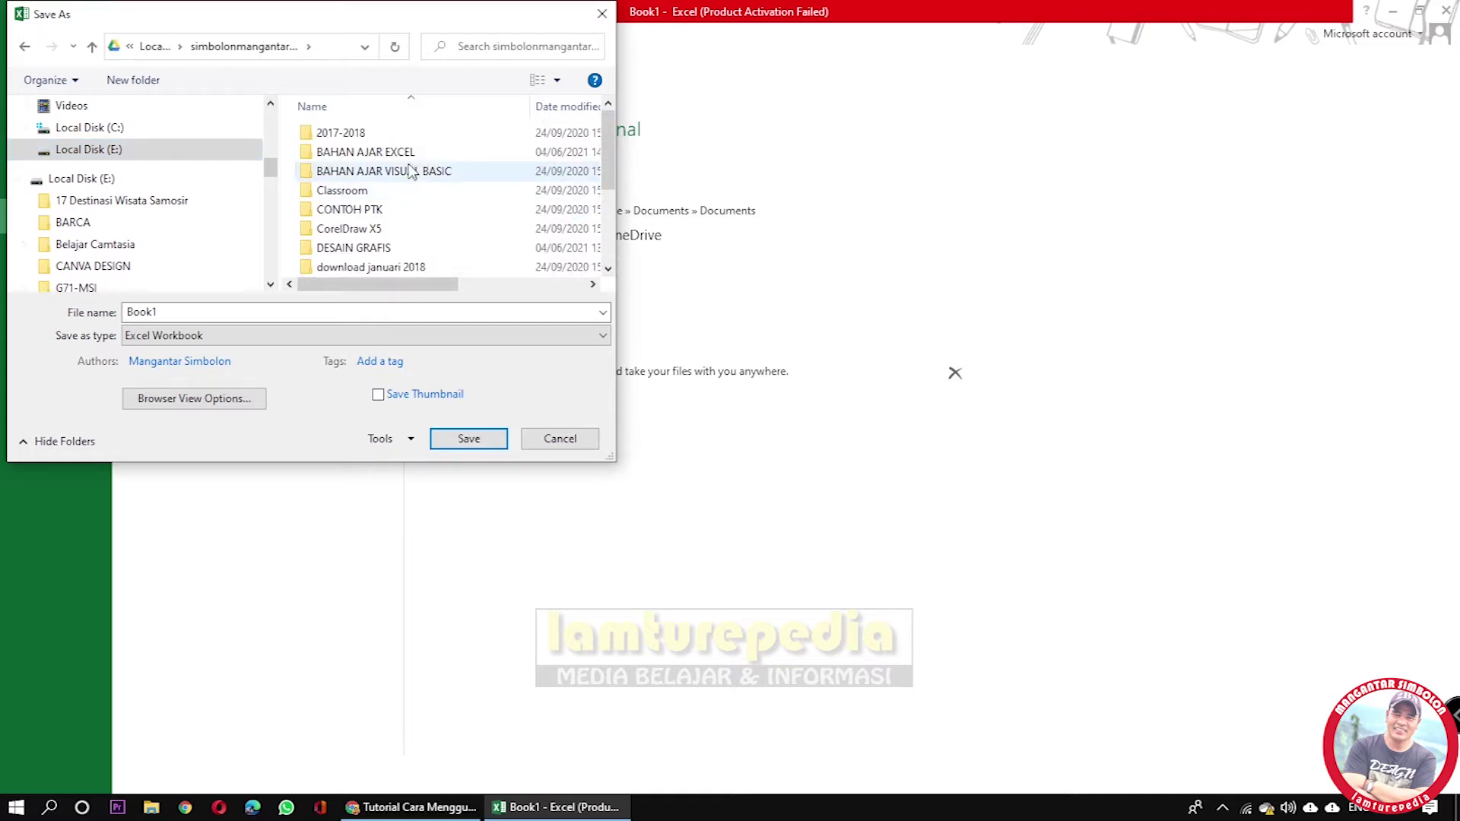
{"action": "double_click", "coordinate": [396, 155]}
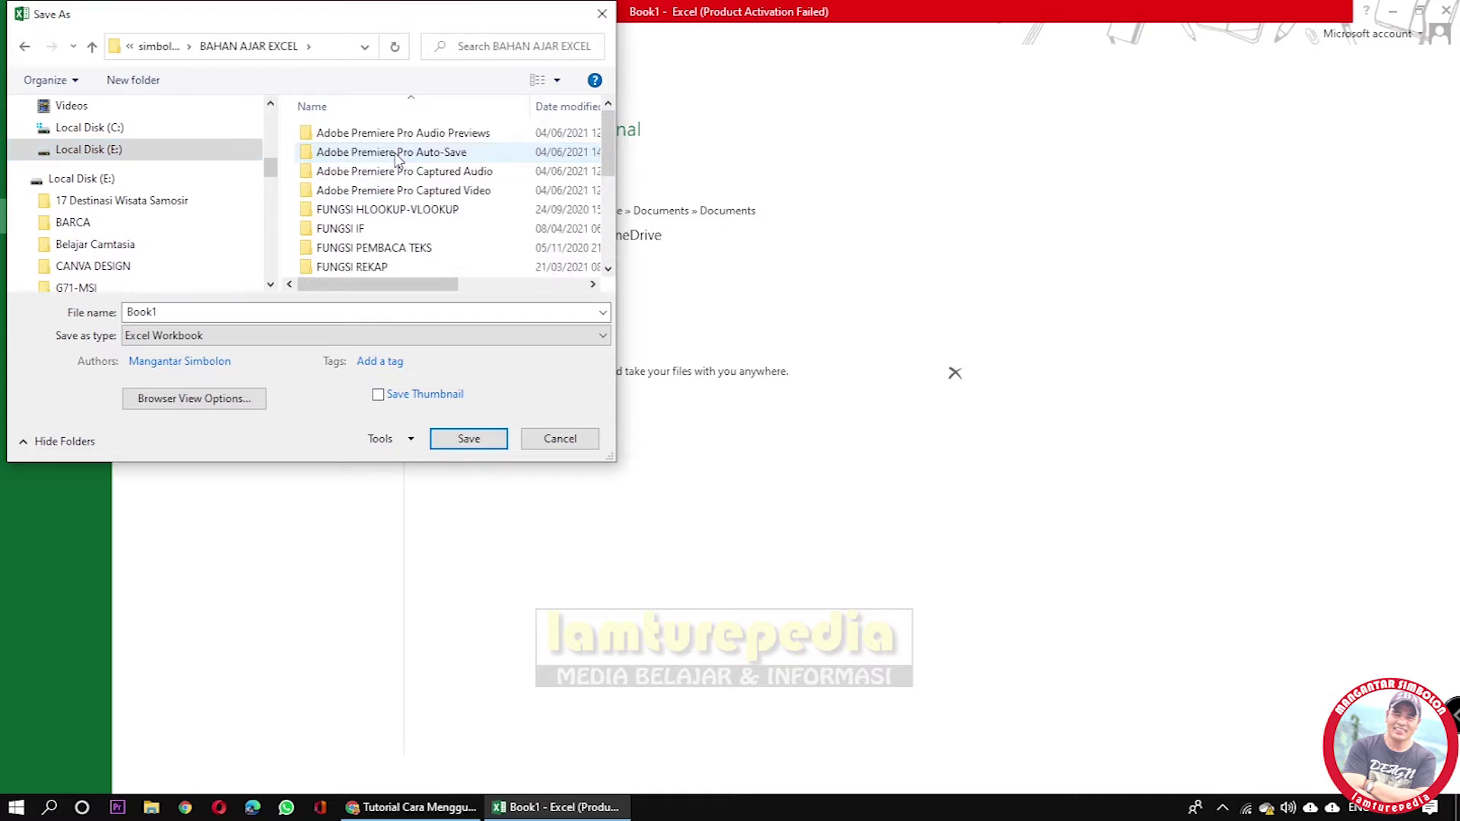
{"action": "scroll", "coordinate": [396, 156], "scroll_direction": "down", "scroll_amount": 4}
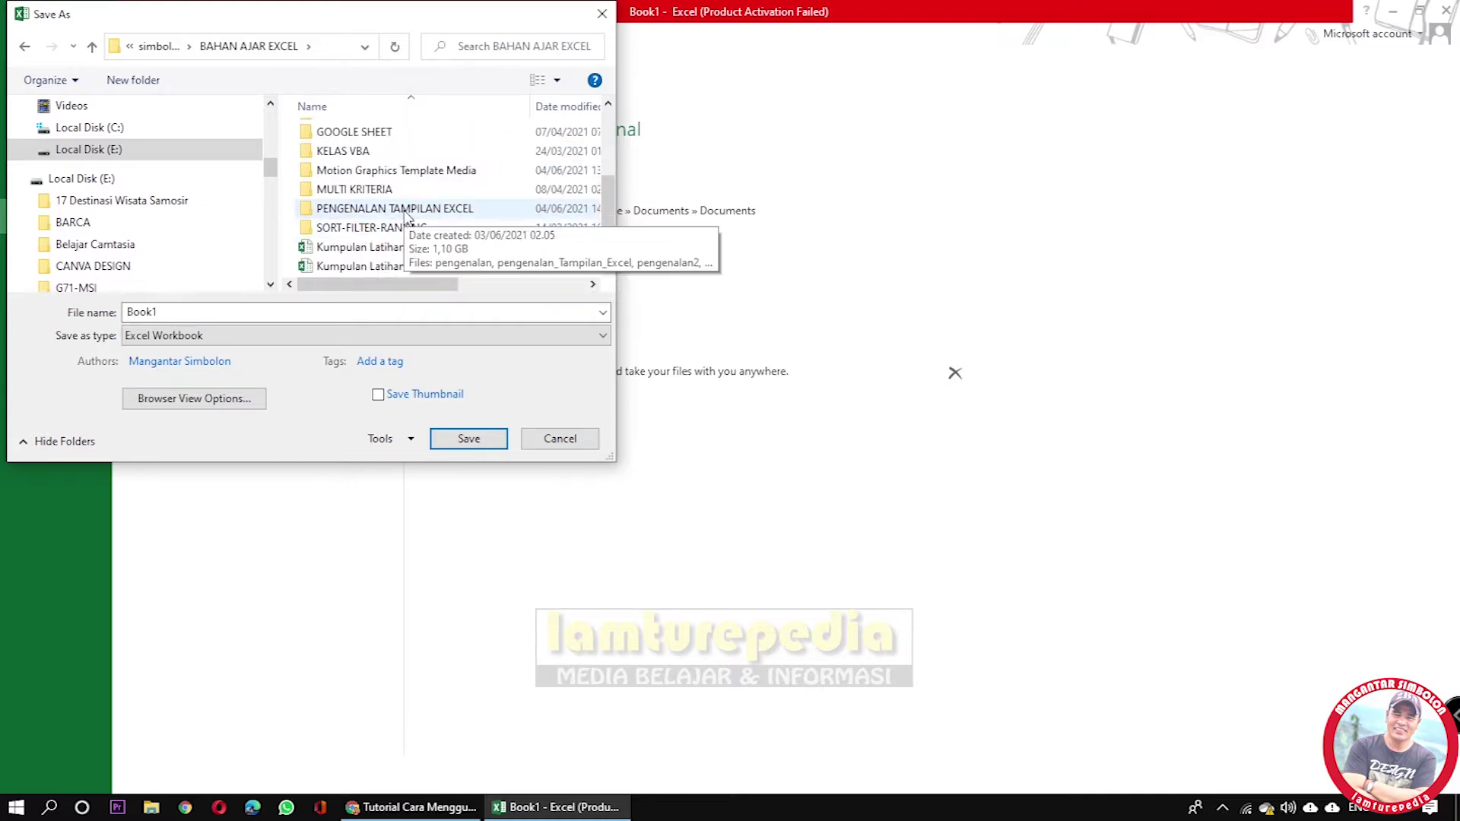
{"action": "double_click", "coordinate": [404, 210]}
Name the file TUTORIAL DASAR PENGGUNAAN EXCEL and save it as an Excel Workbook.
{"action": "left_click", "coordinate": [191, 312]}
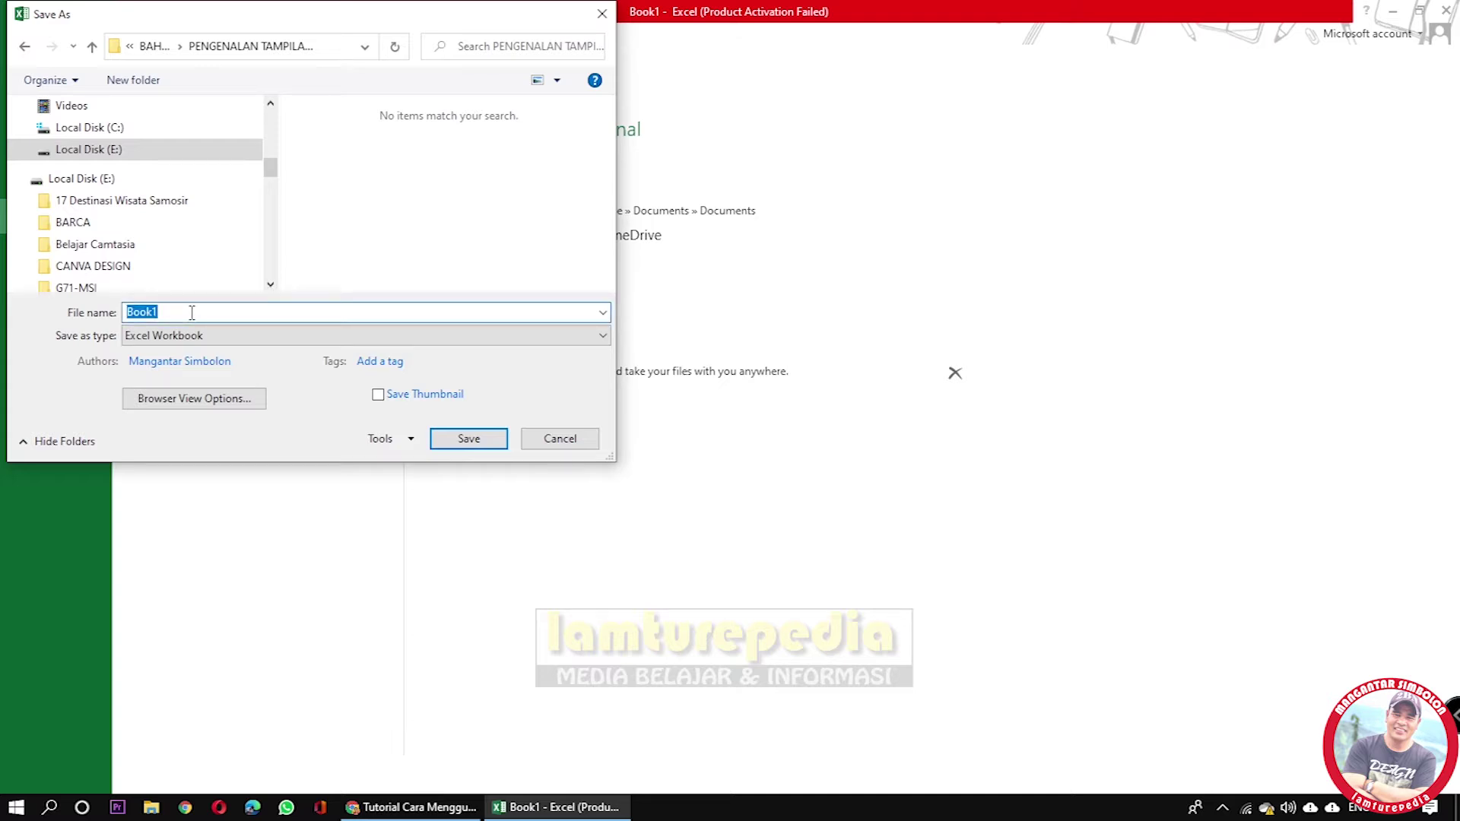
{"action": "type", "text": "TUTORIAL DASAR PENGGUNAAN EXCEL"}
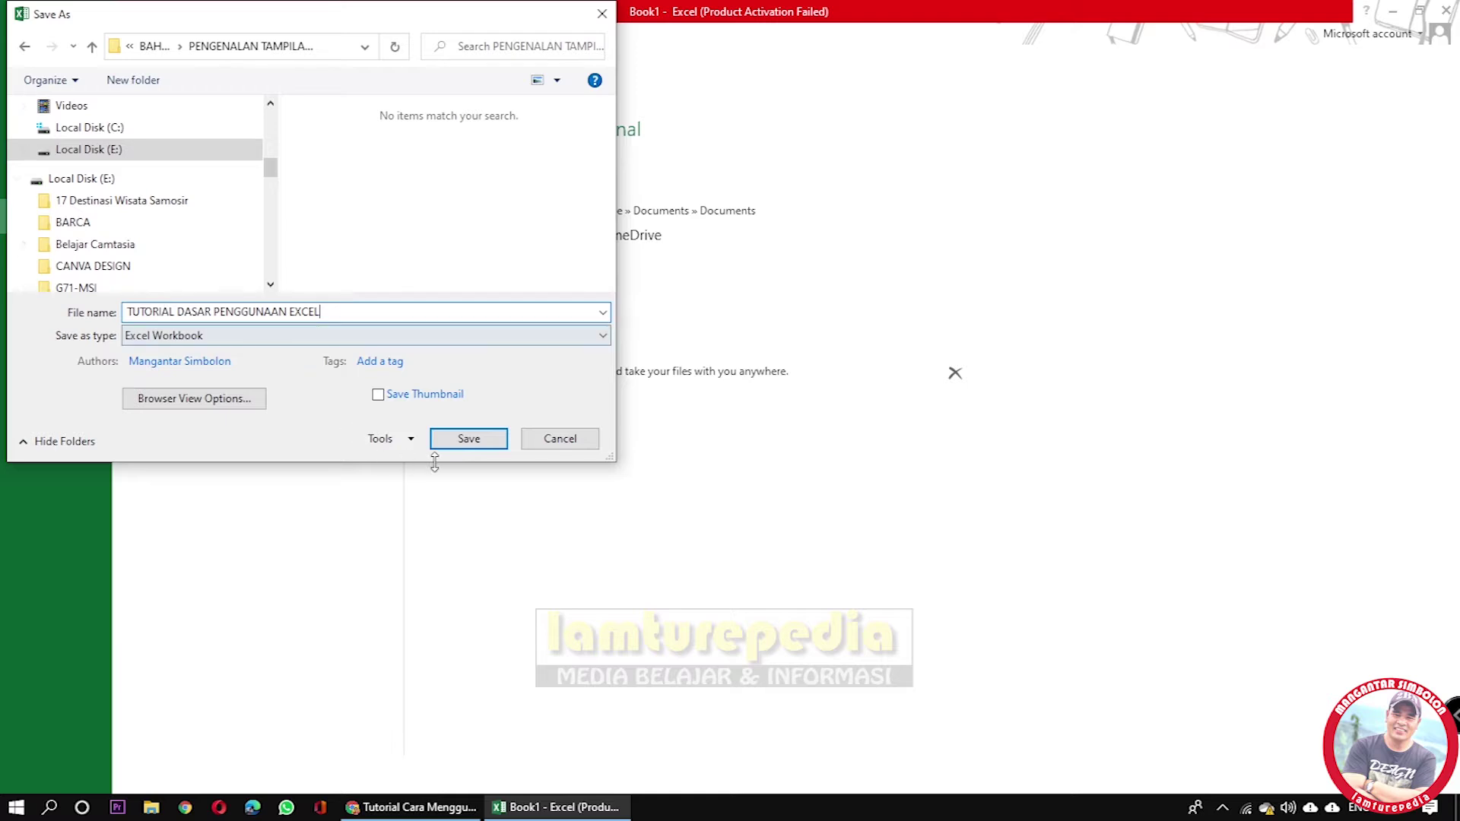
{"action": "left_click", "coordinate": [464, 439]}
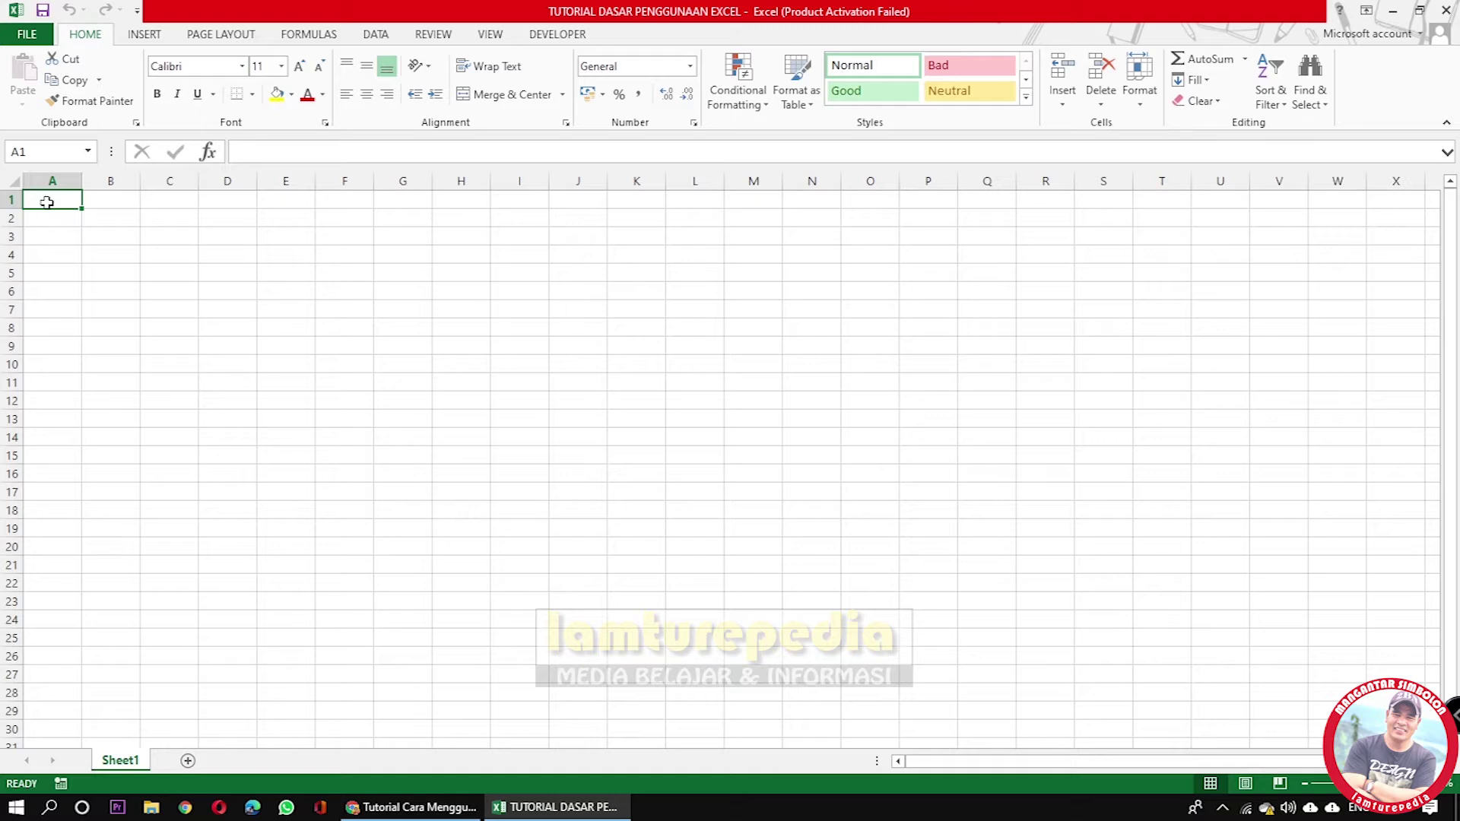
Select rows 1 to 4 of the sheet one at a time to show what rows are.
{"action": "left_click", "coordinate": [7, 202]}
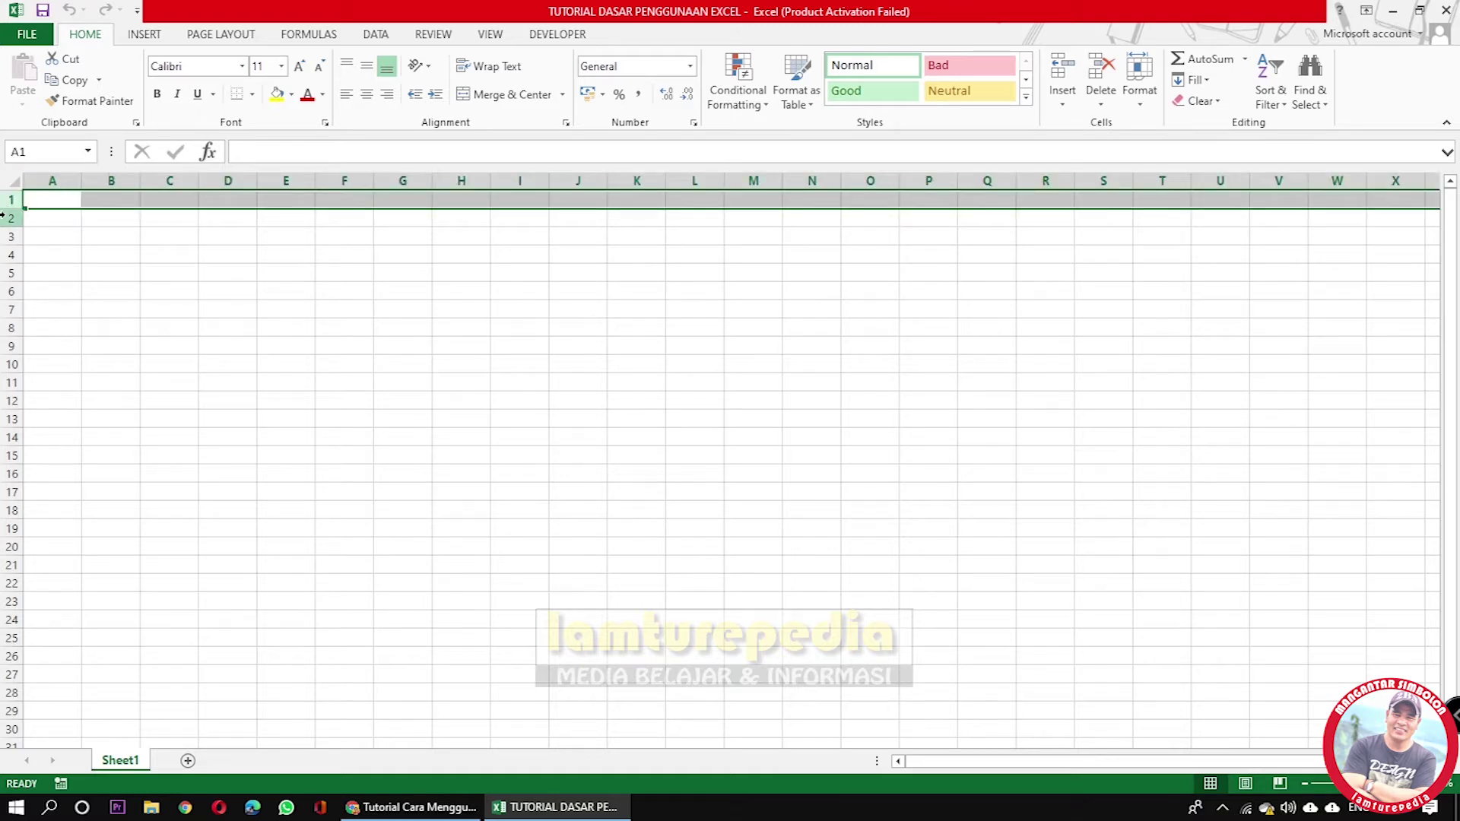
{"action": "left_click", "coordinate": [6, 219]}
{"action": "left_click", "coordinate": [7, 237]}
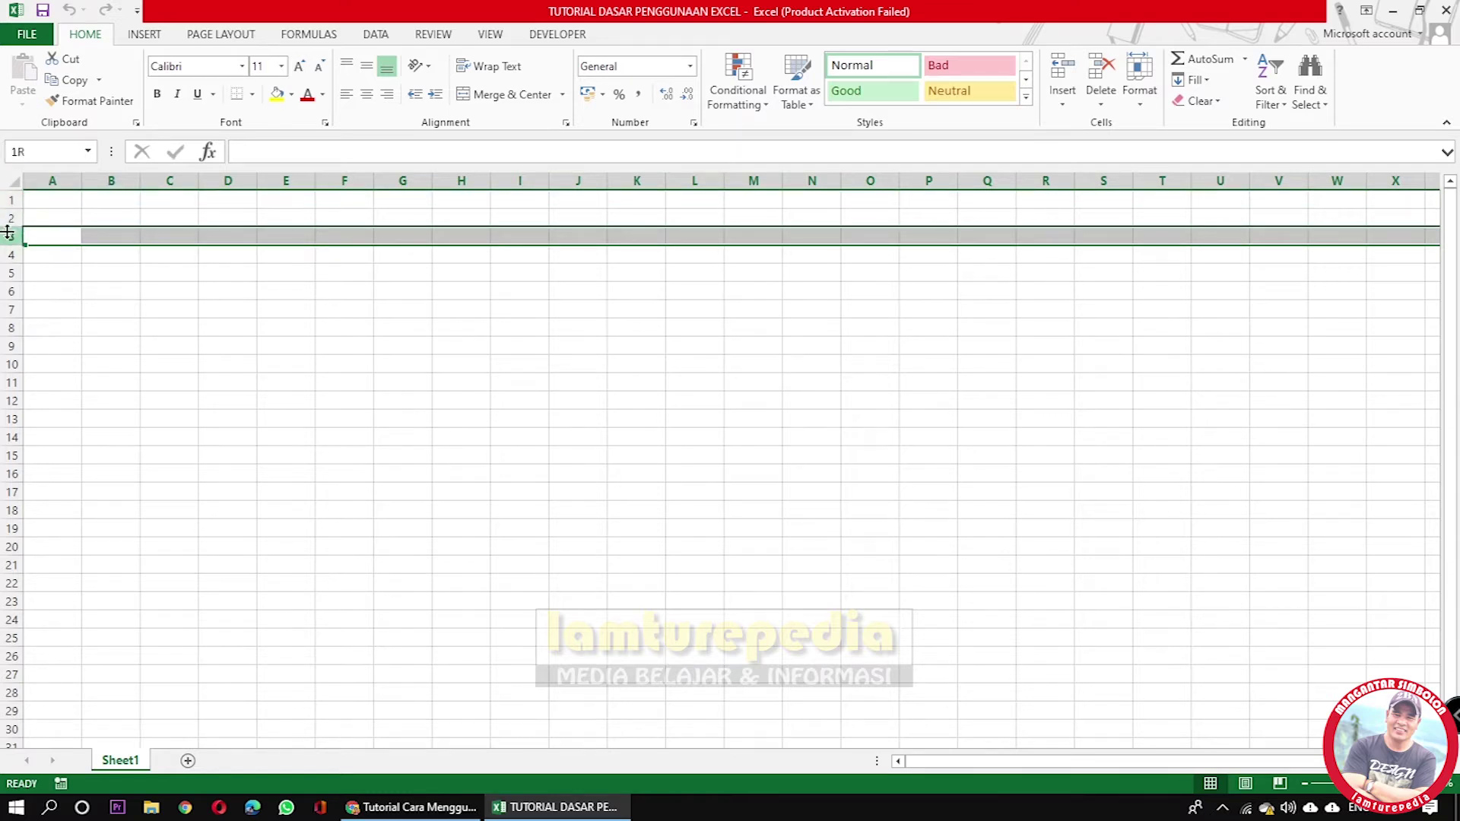
{"action": "left_click", "coordinate": [6, 254]}
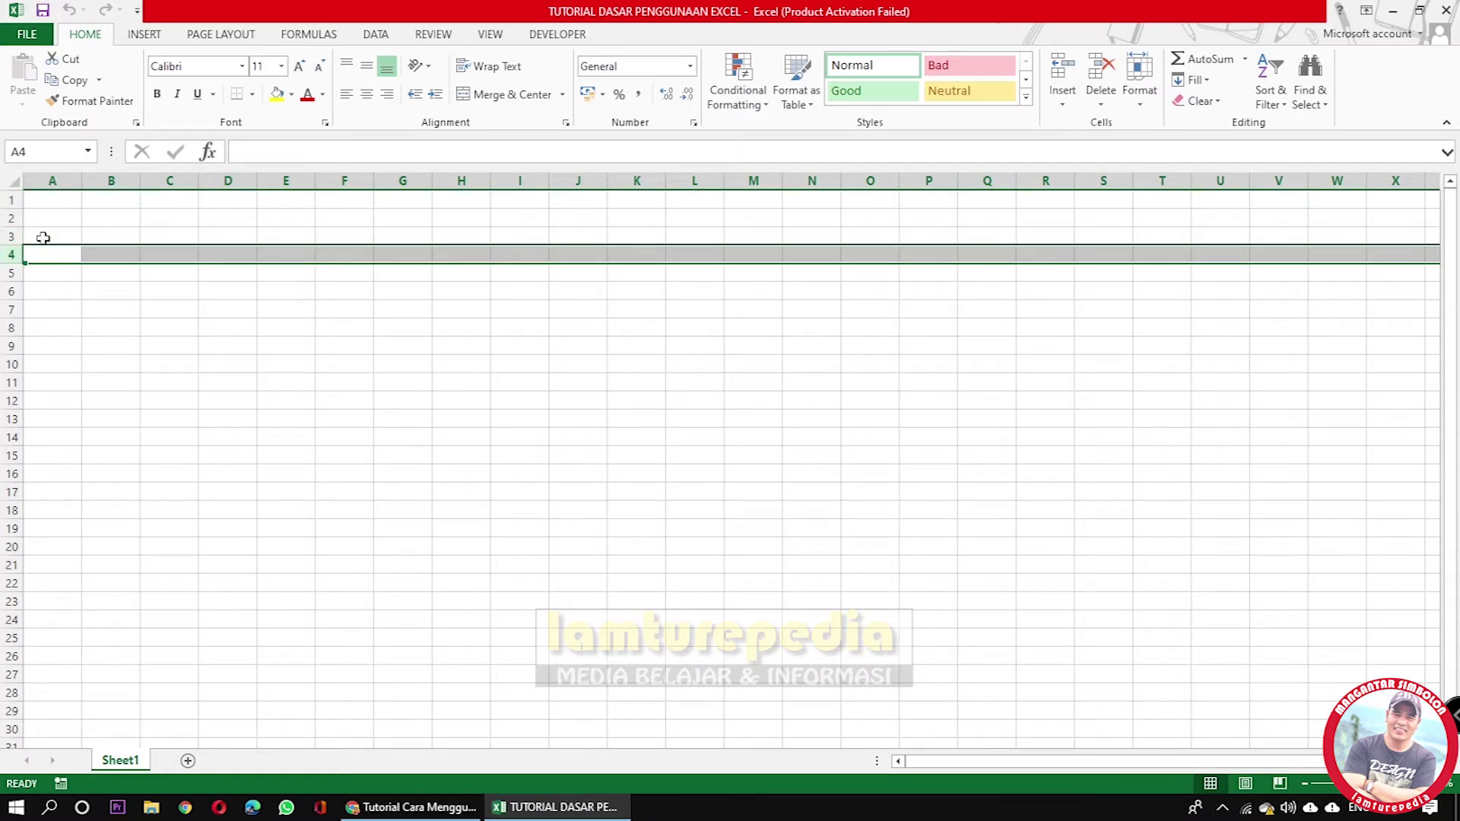
Select columns A to D one at a time to show what columns are, ending on cell A1.
{"action": "left_click", "coordinate": [64, 181]}
{"action": "left_click", "coordinate": [112, 178]}
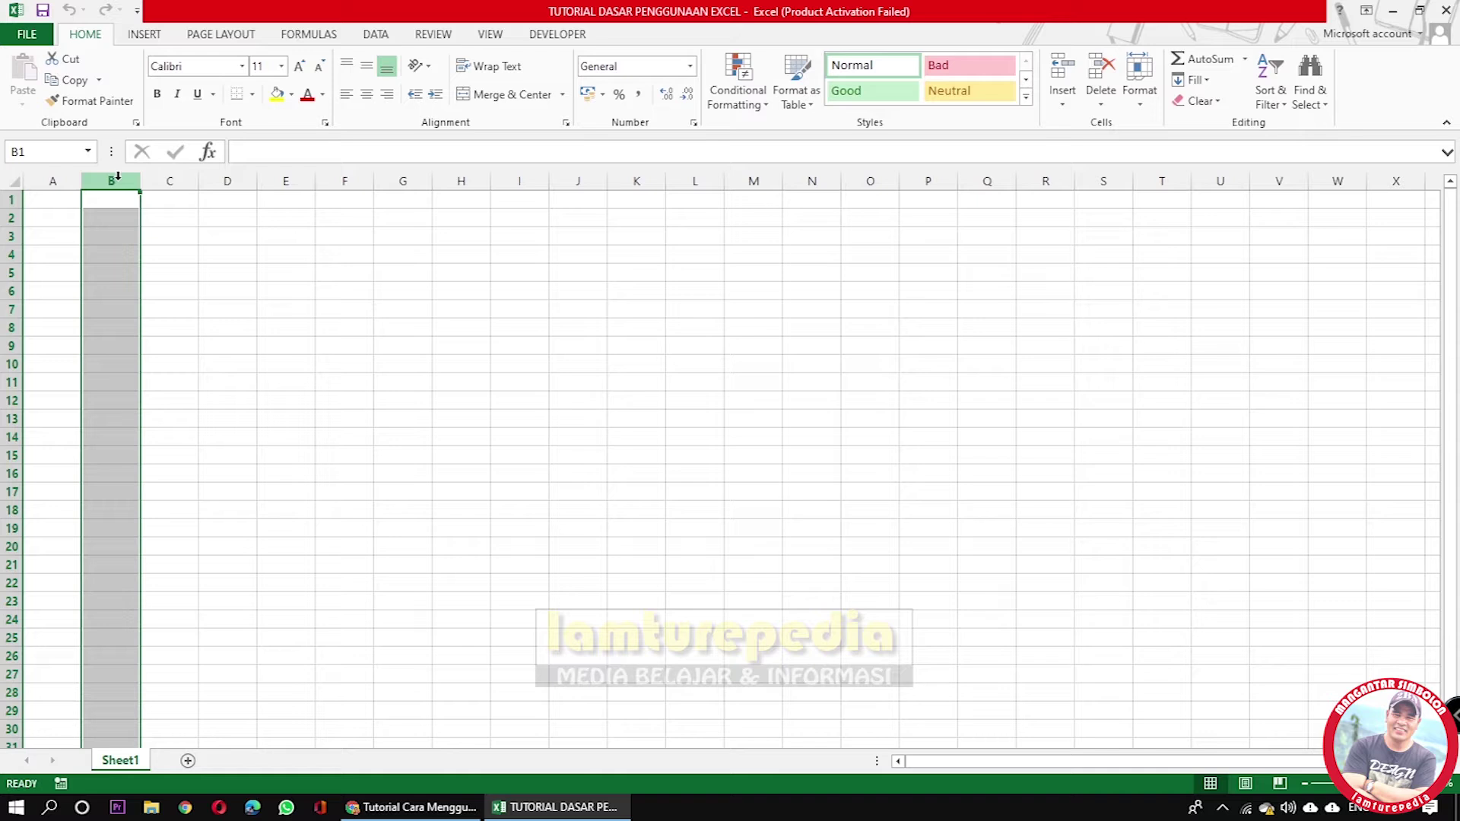
{"action": "left_click", "coordinate": [168, 179]}
{"action": "left_click", "coordinate": [234, 176]}
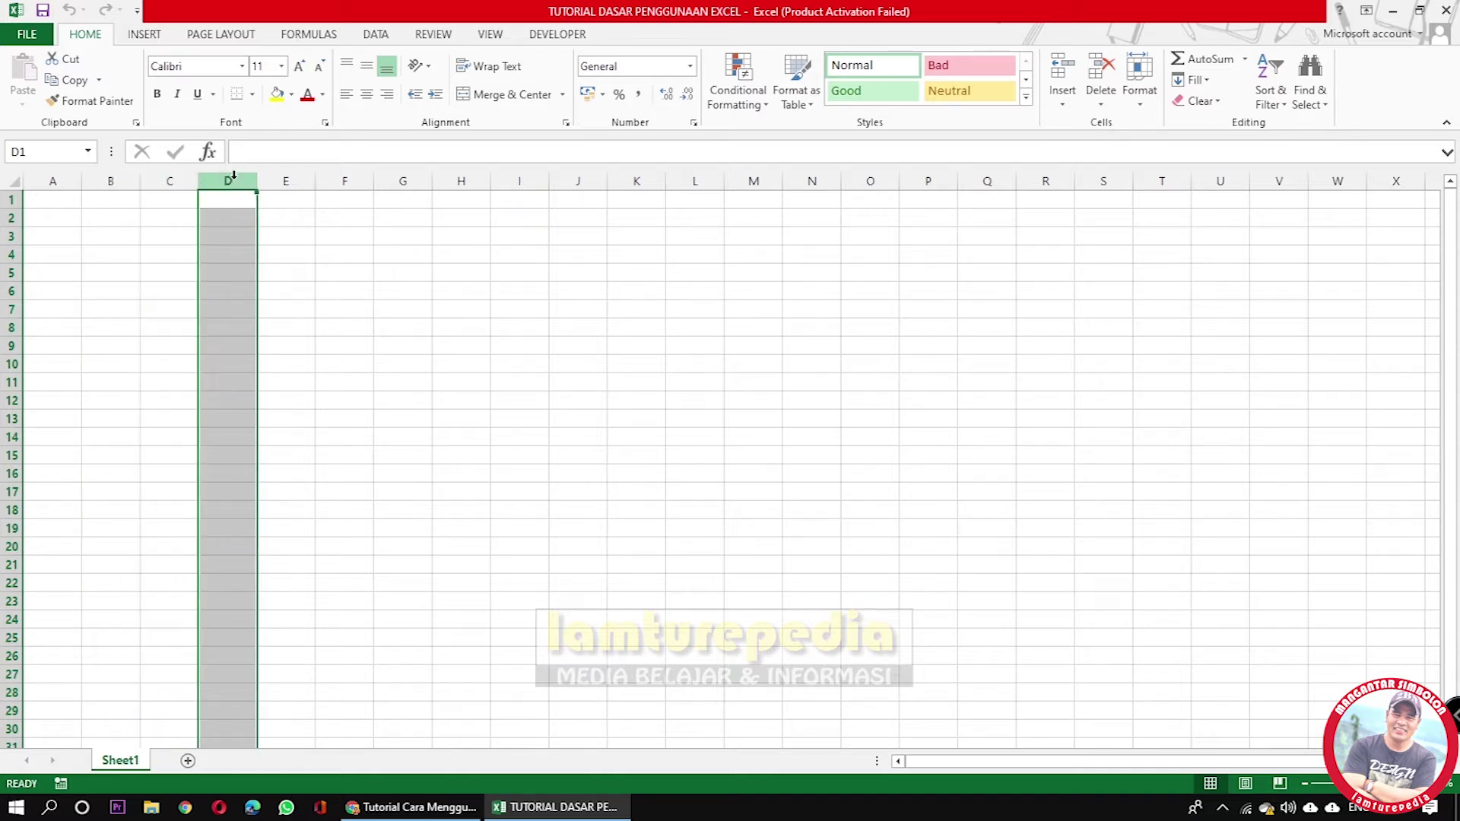
{"action": "left_click", "coordinate": [58, 201]}
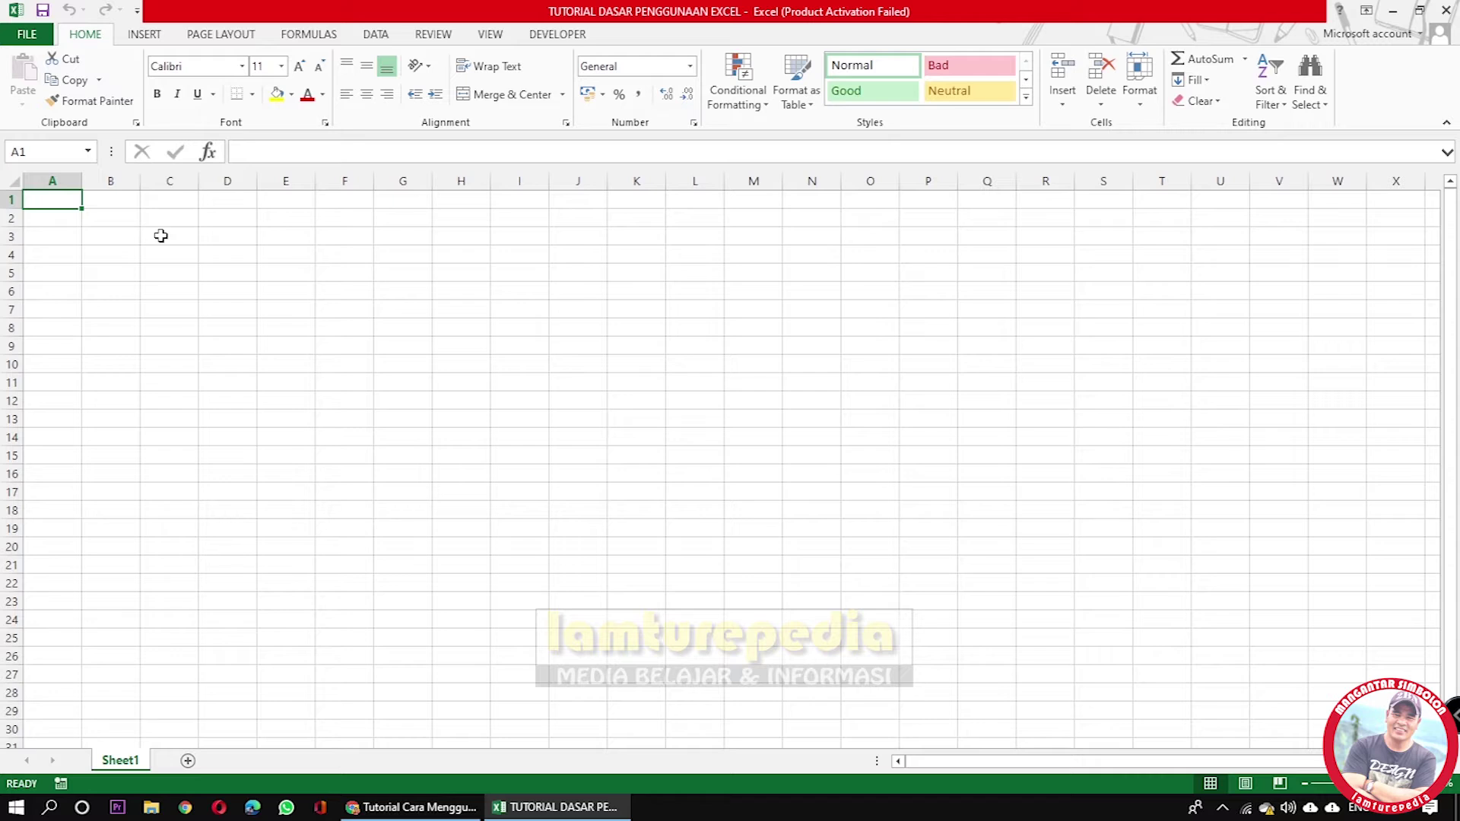
Enter the table headers NO in cell B2 and NILAI X in cell C2.
{"action": "left_click", "coordinate": [115, 217]}
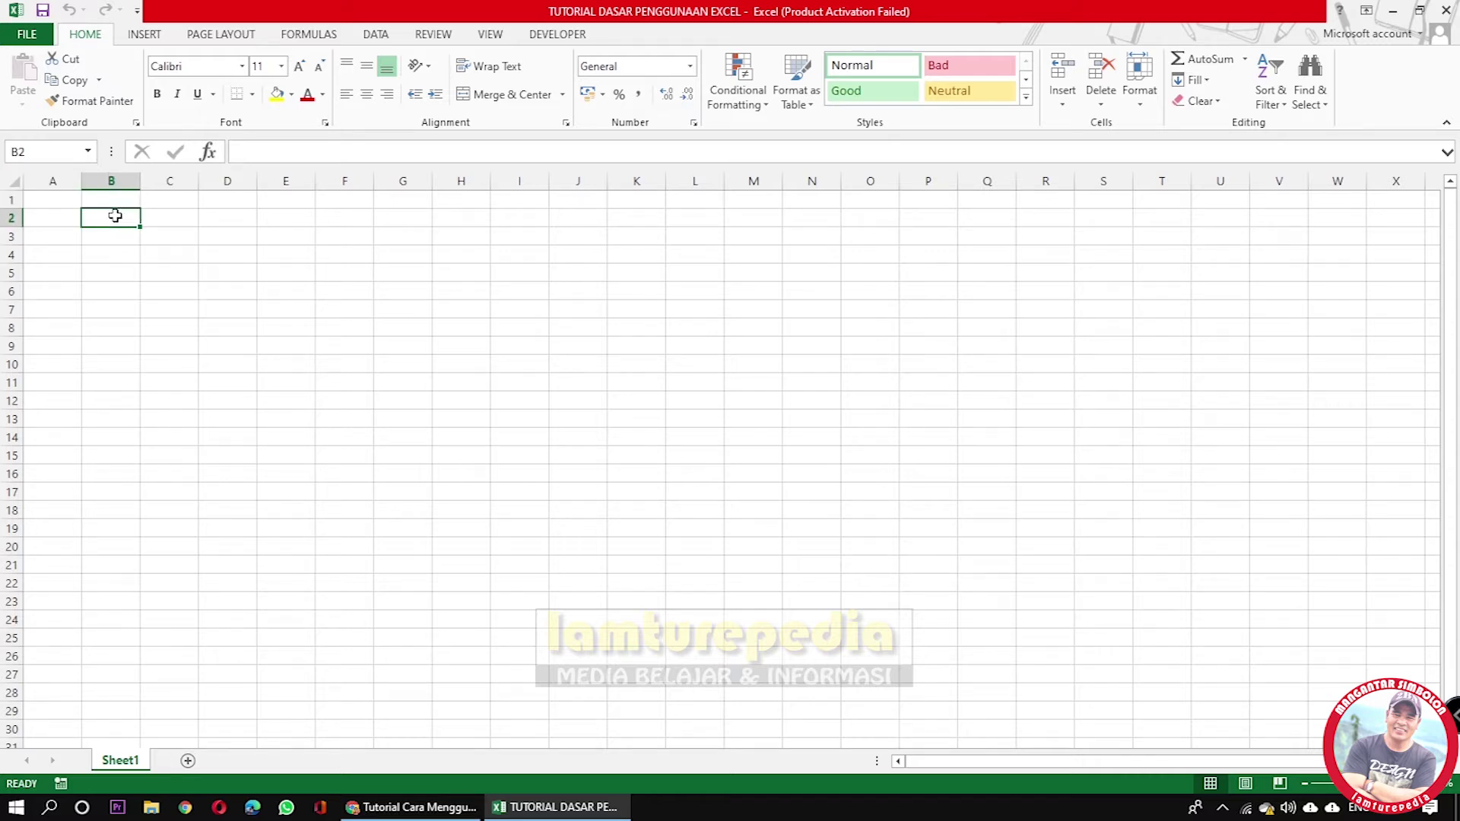
{"action": "type", "text": "NO"}
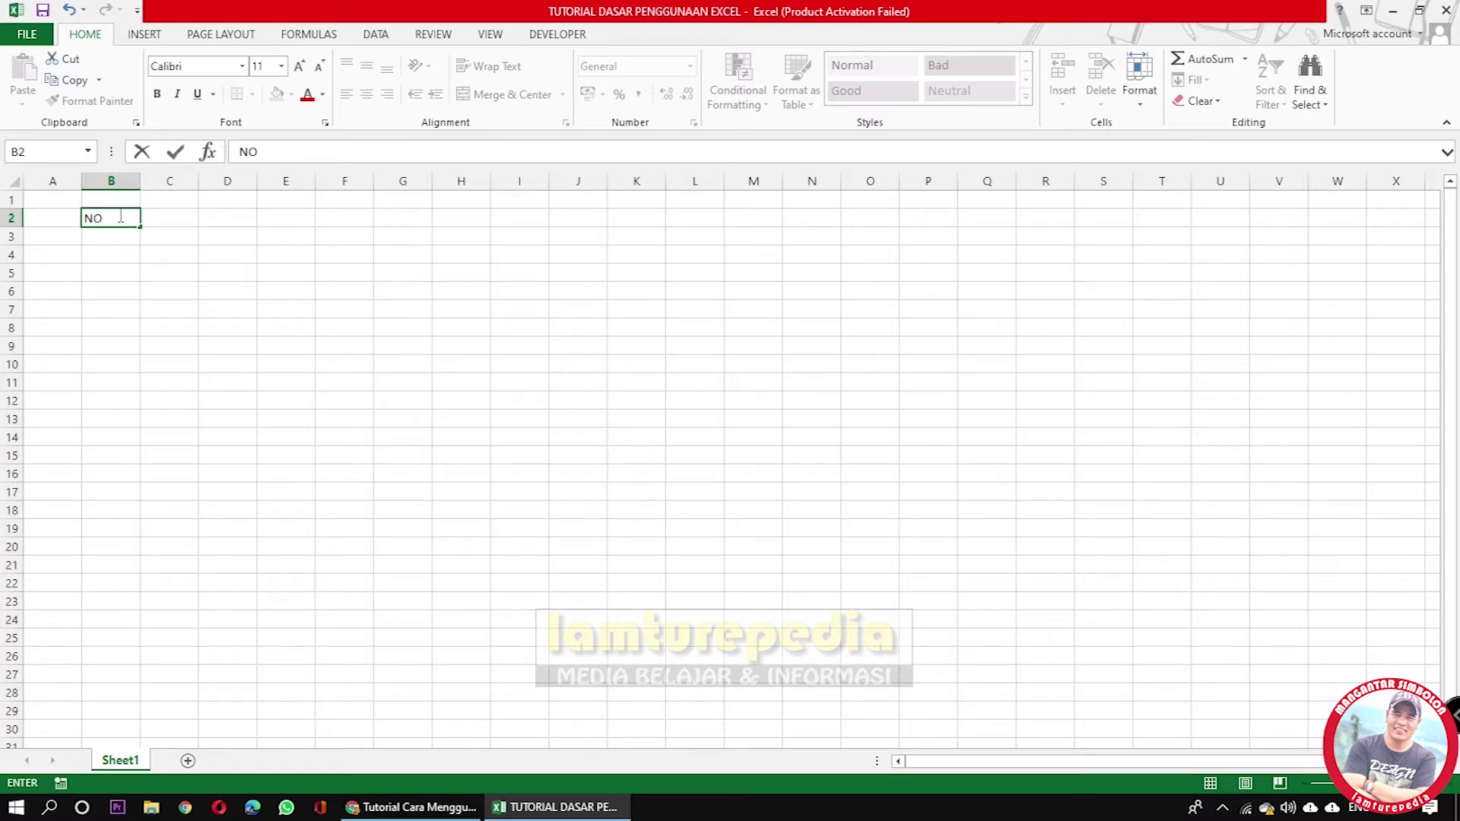
{"action": "left_click", "coordinate": [155, 218]}
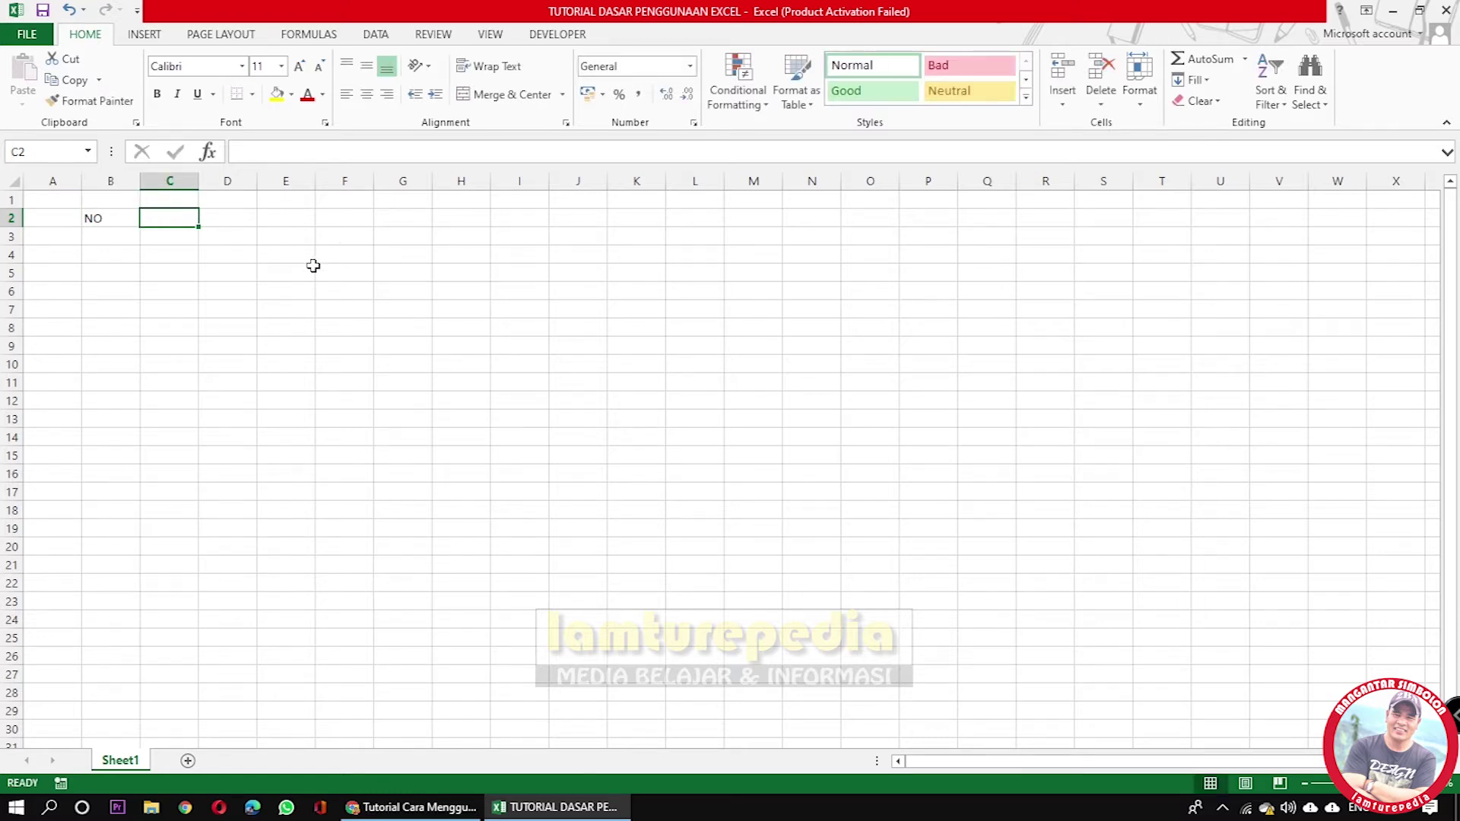
{"action": "type", "text": "x"}
{"action": "double_click", "coordinate": [142, 219]}
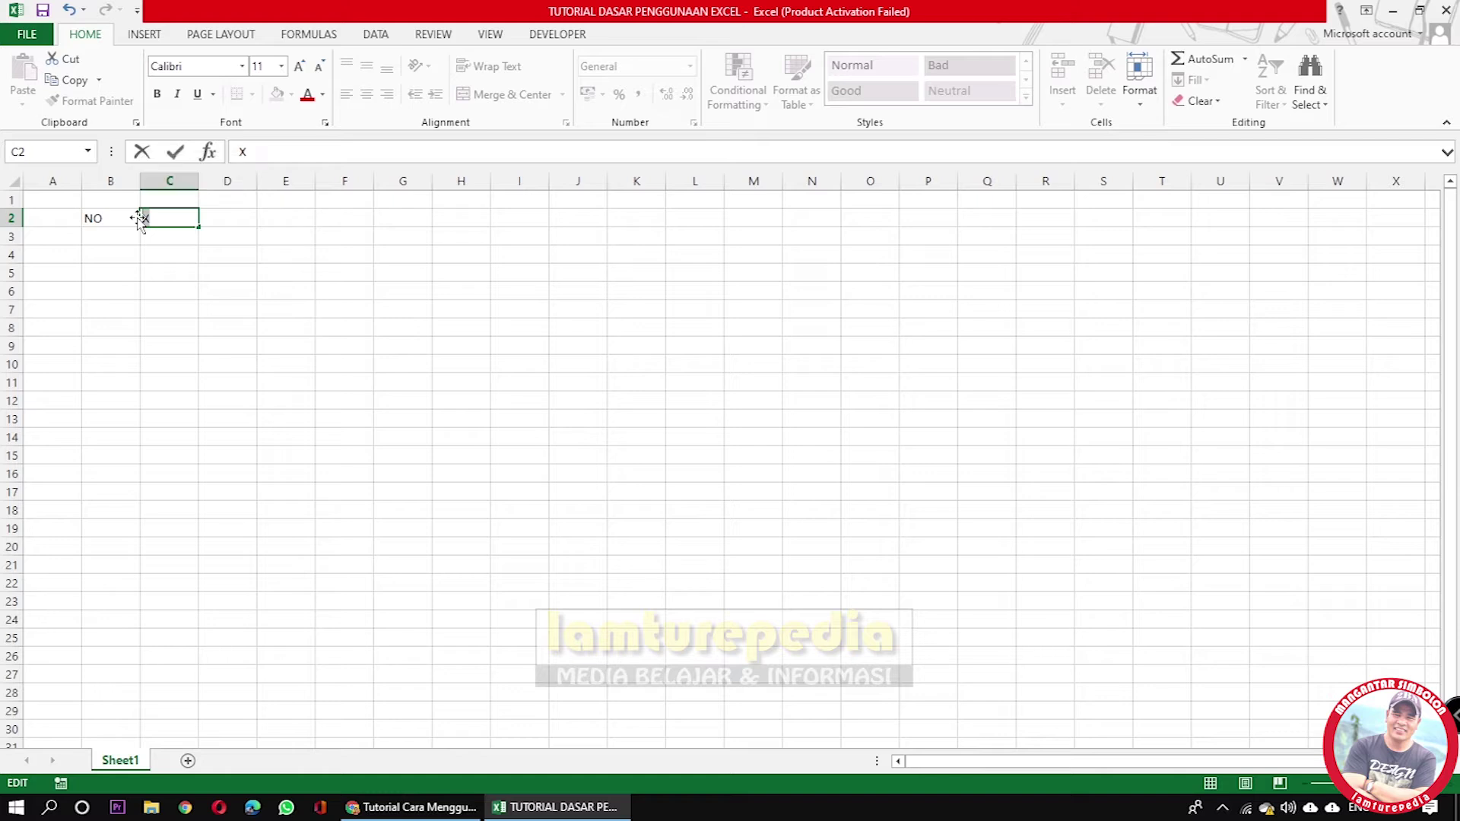
{"action": "type", "text": "NILAI X"}
Enter the remaining headers NILAI Y in D2, X + Y in E2 and X - Y in F2.
{"action": "left_click", "coordinate": [252, 217]}
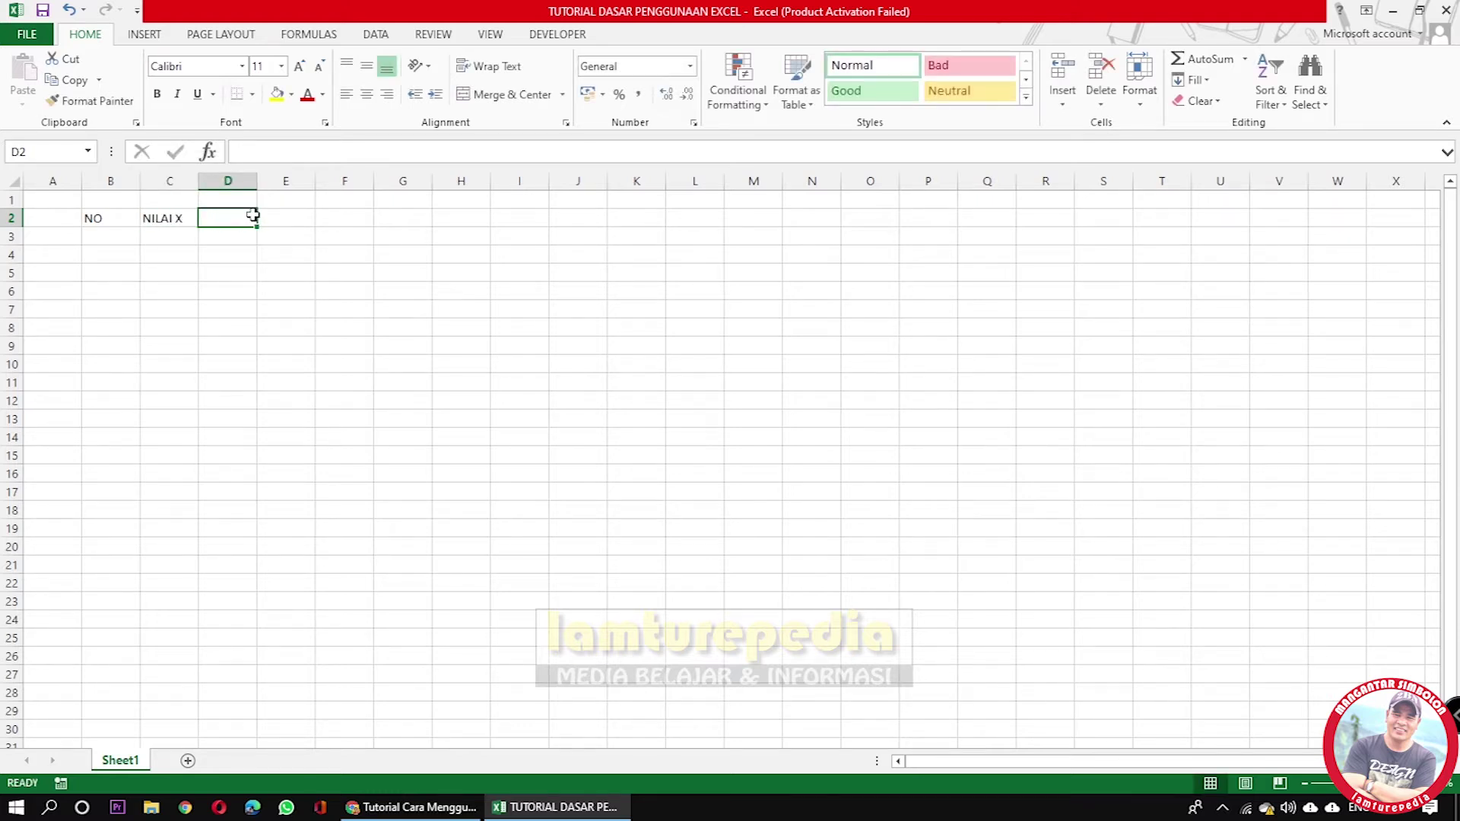
{"action": "type", "text": "NILAI Y"}
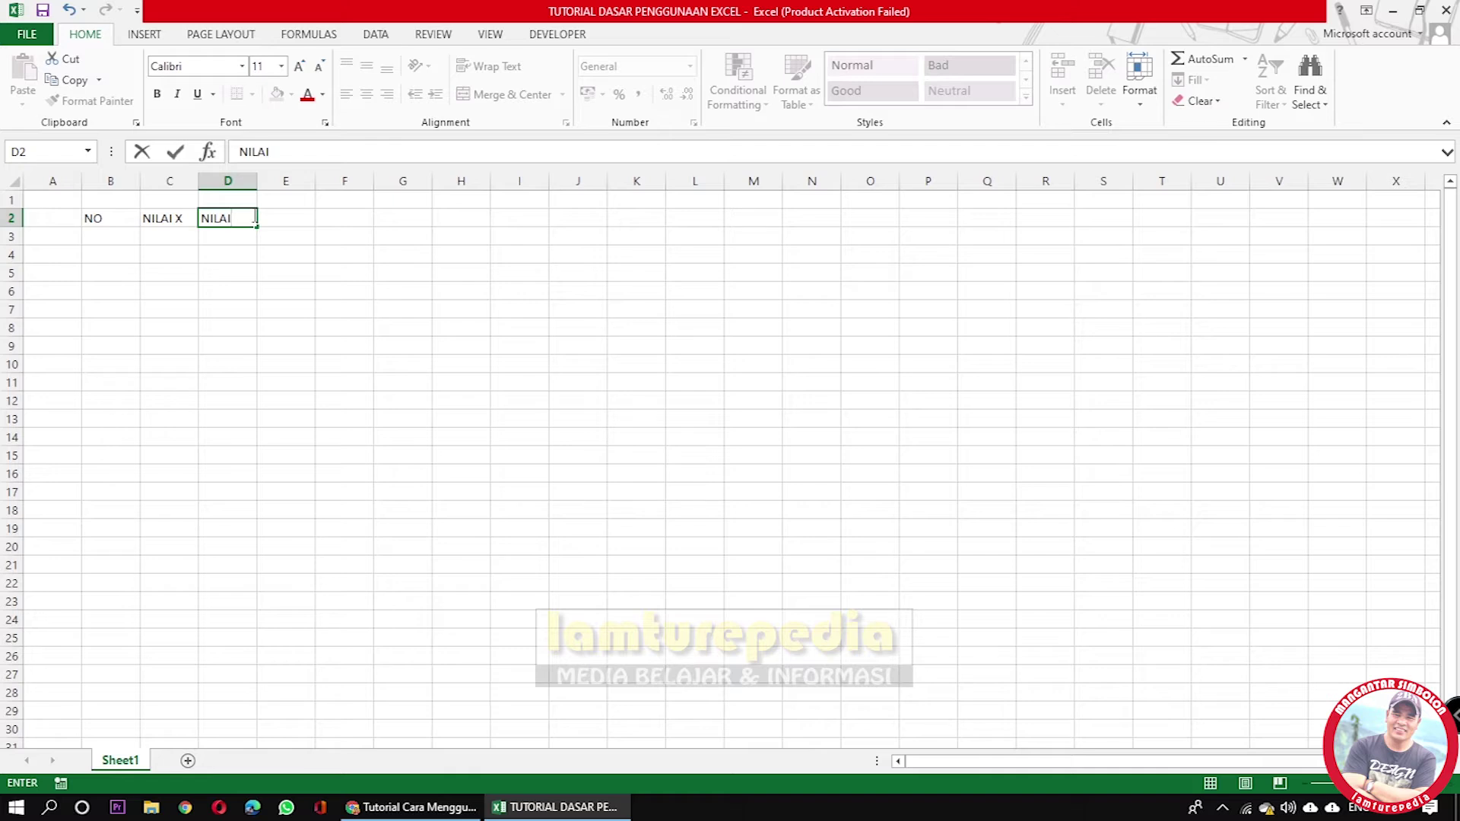
{"action": "left_click", "coordinate": [302, 216]}
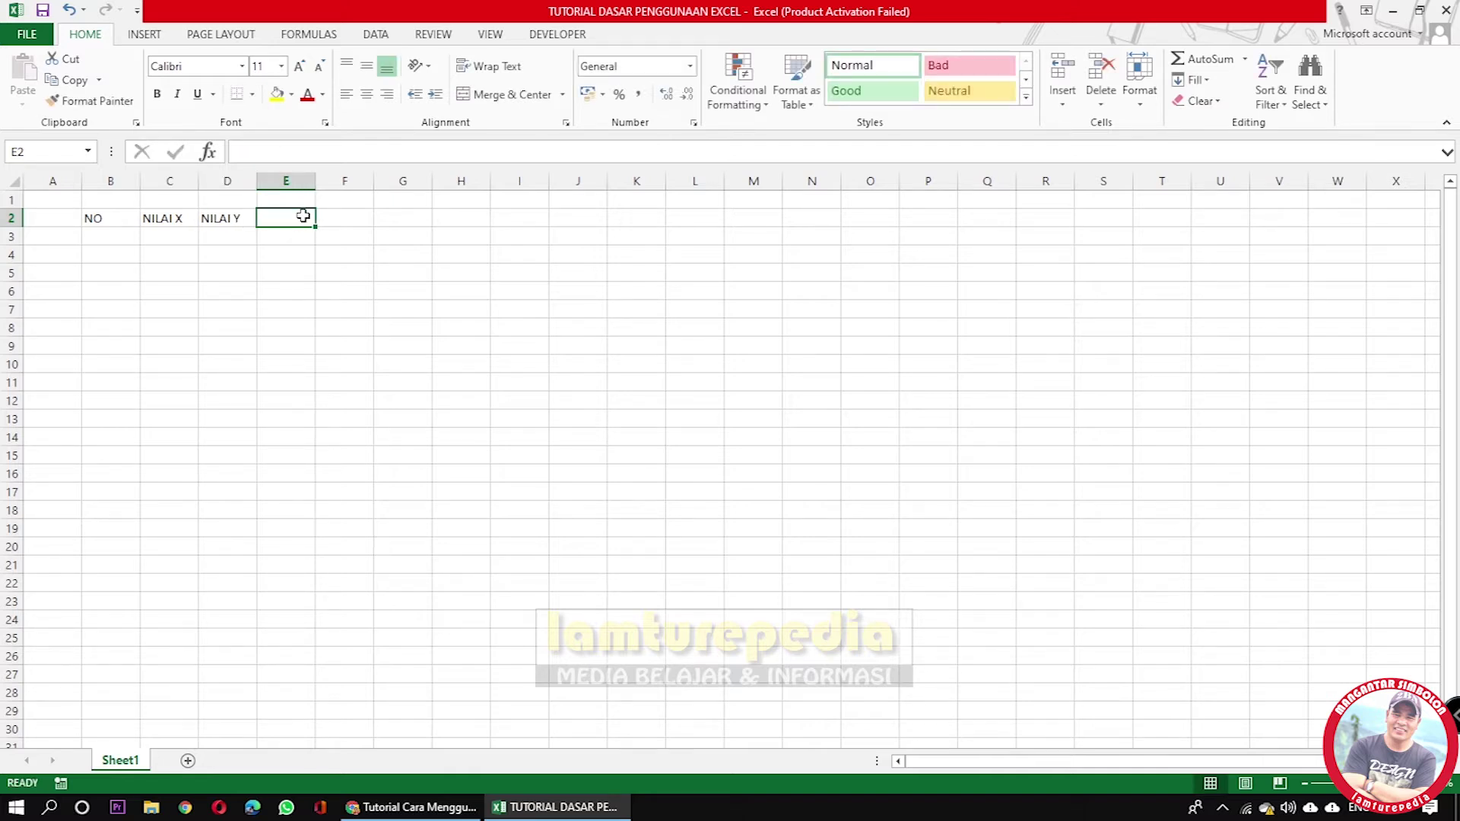
{"action": "type", "text": "X + Y"}
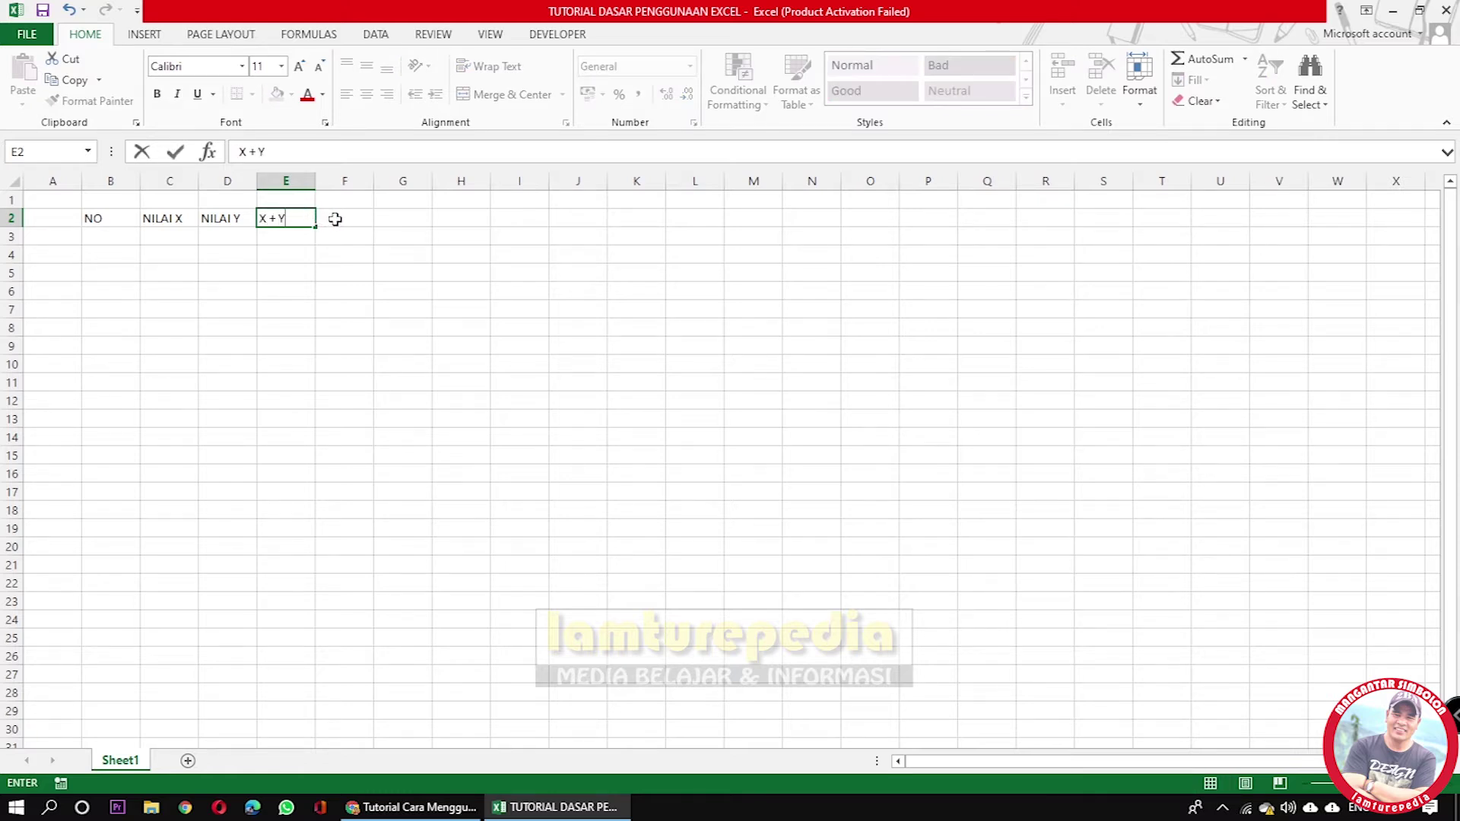
{"action": "left_click", "coordinate": [336, 219]}
{"action": "type", "text": "X -"}
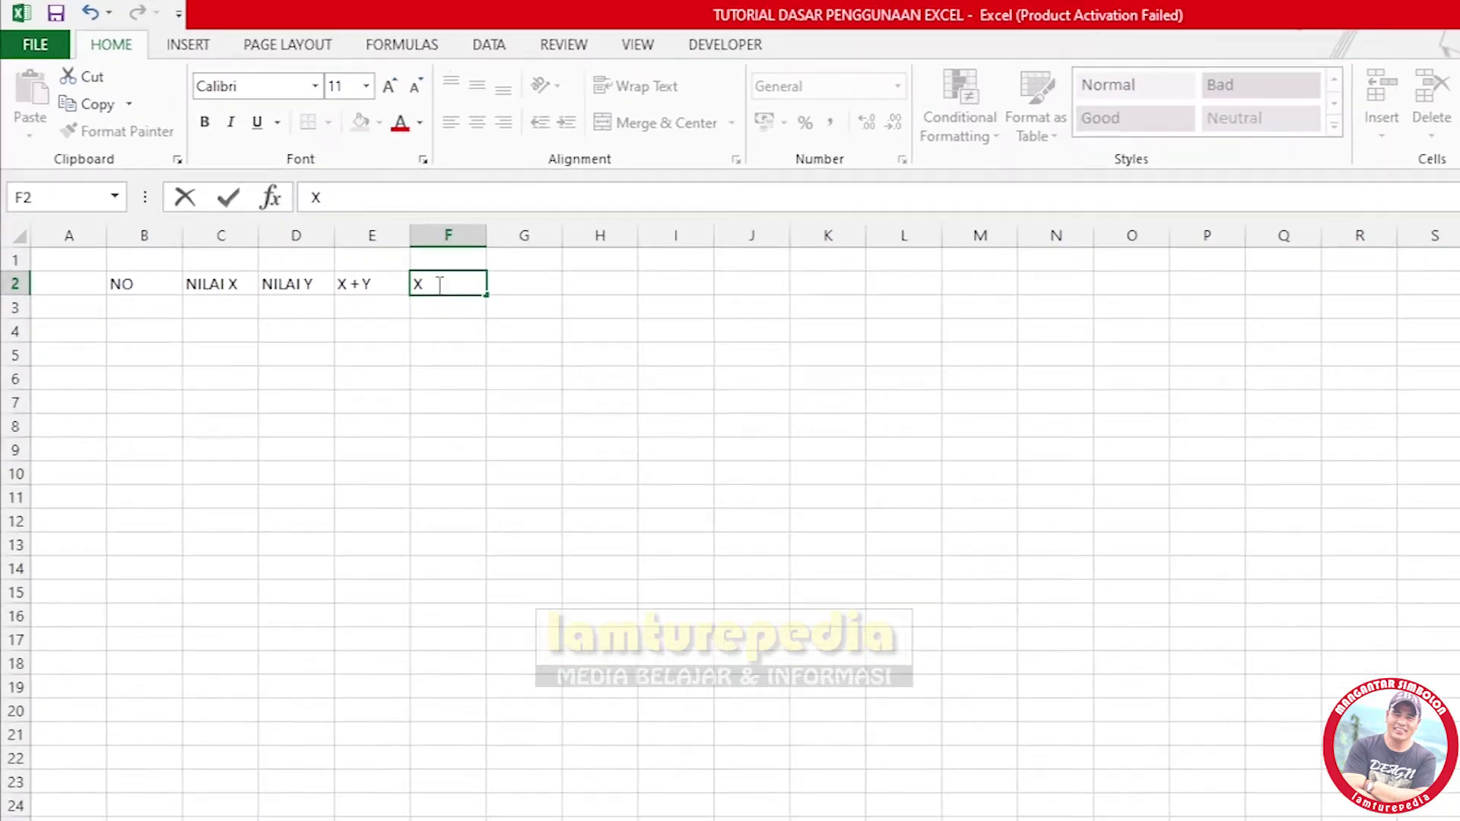
{"action": "type", "text": " Y"}
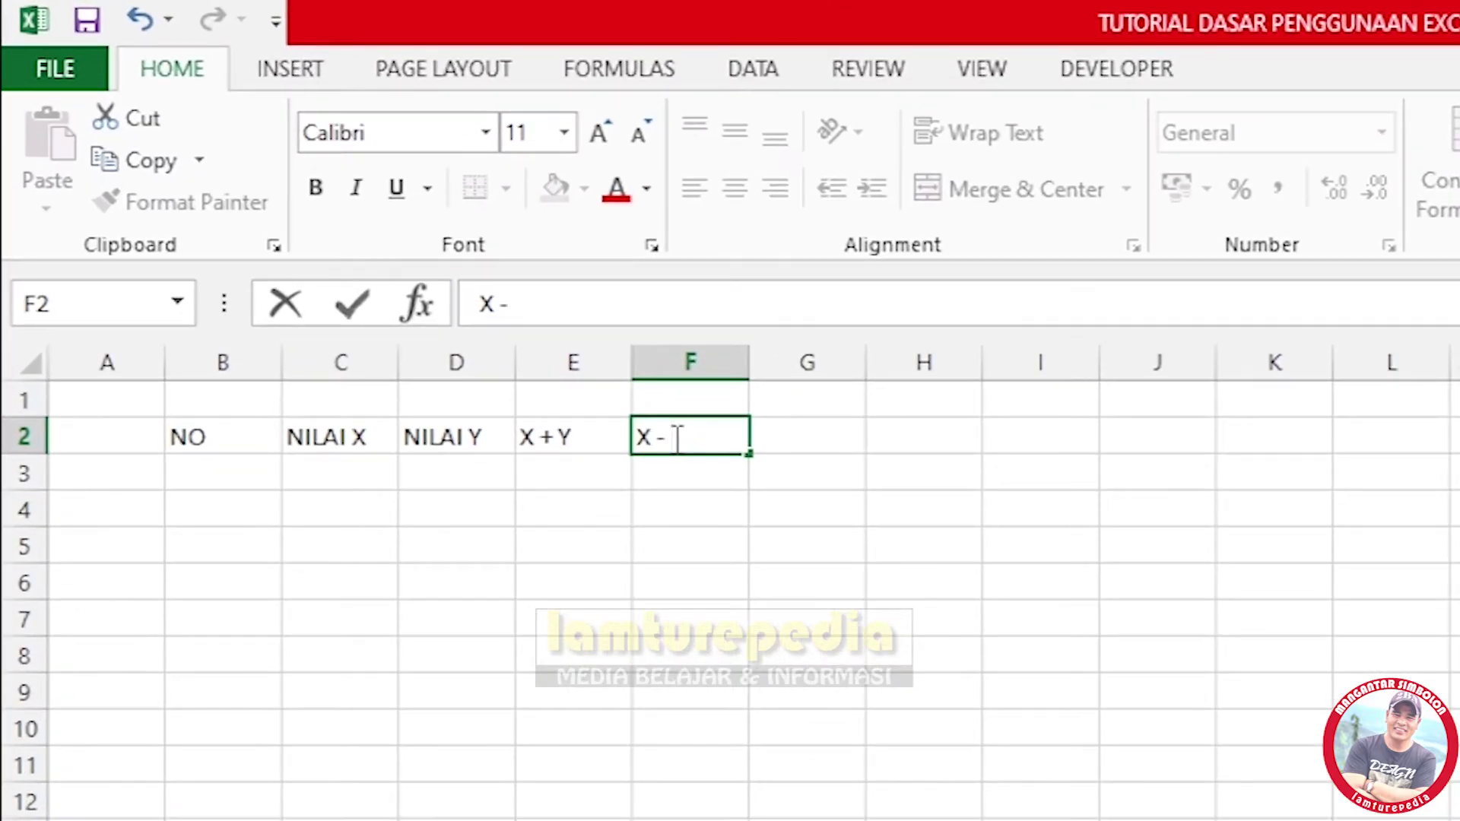
{"action": "left_click", "coordinate": [772, 509]}
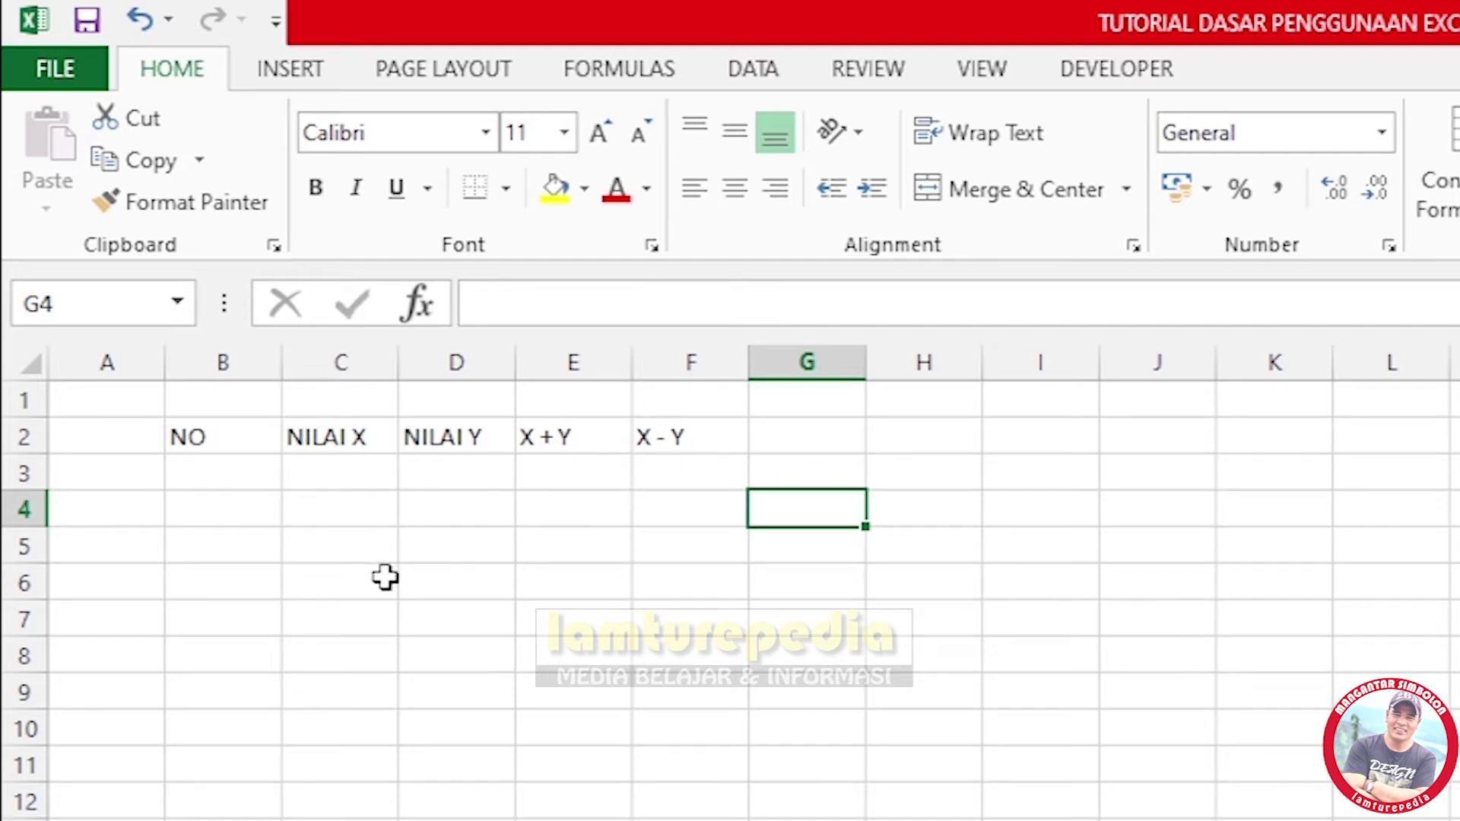
Edit the header in cell C2 through the formula bar so that it reads NILAI 1.
{"action": "left_click", "coordinate": [336, 432]}
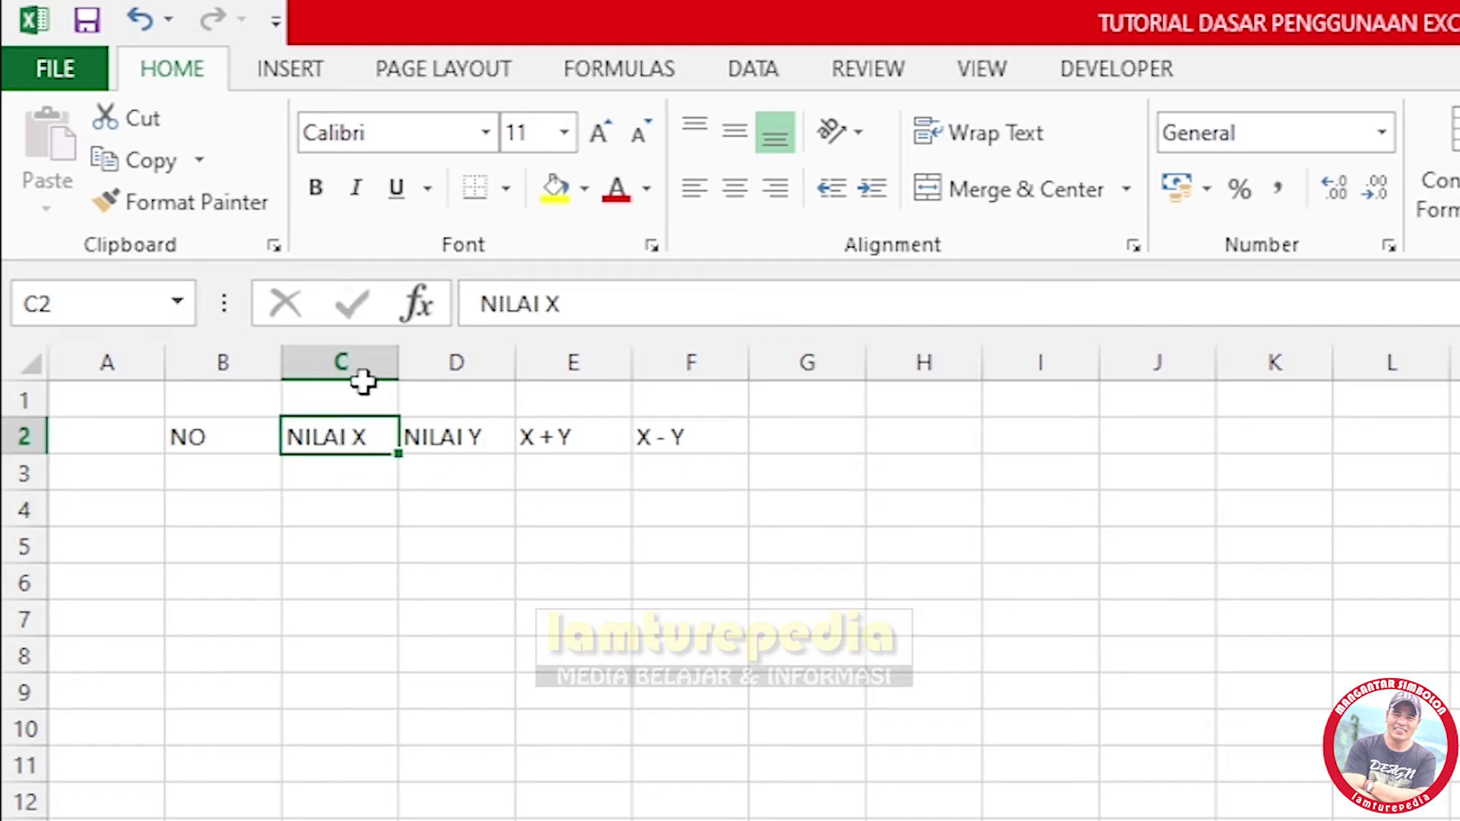
{"action": "left_click", "coordinate": [542, 305]}
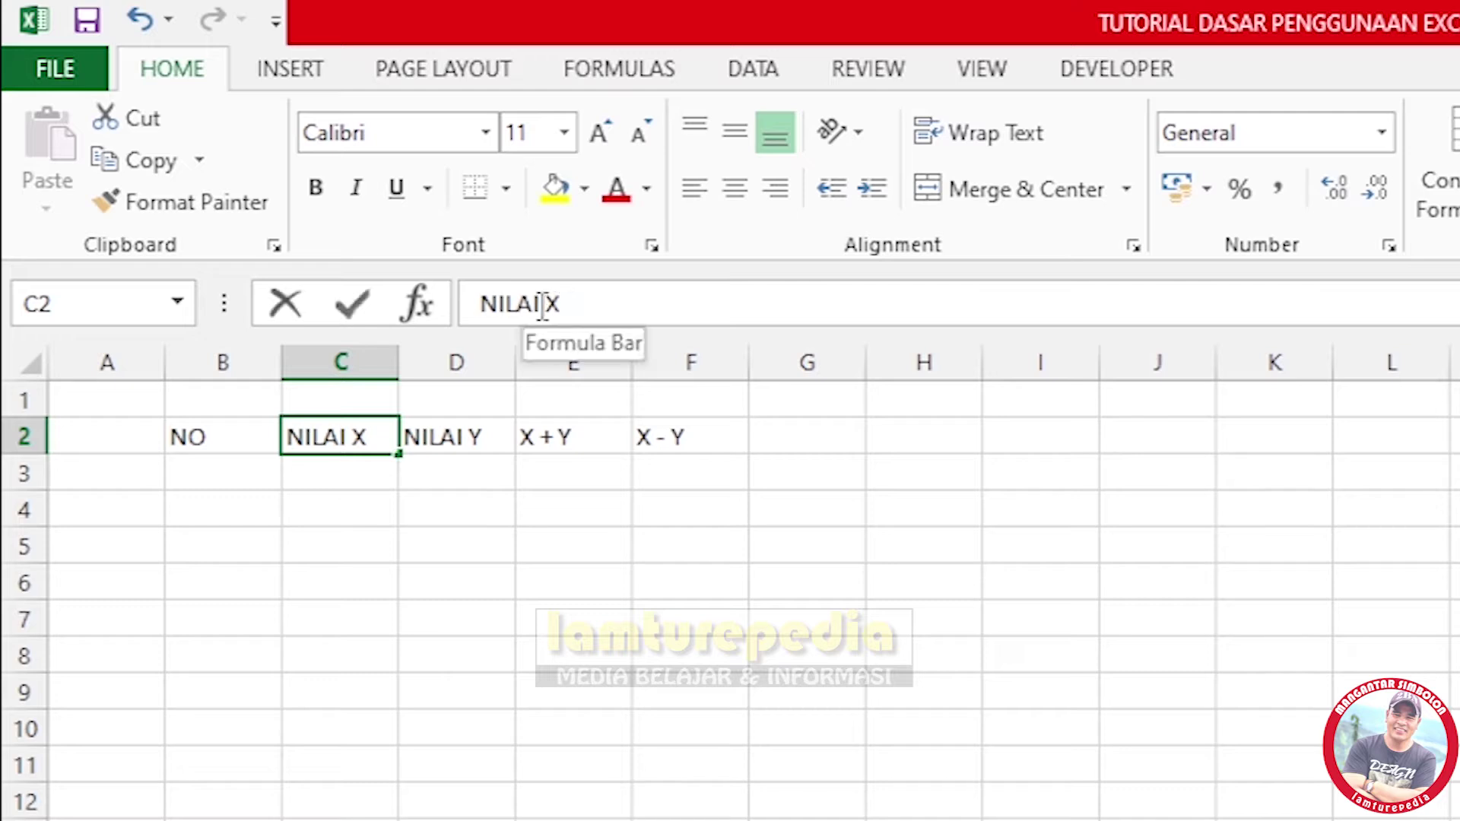
{"action": "left_click", "coordinate": [603, 294]}
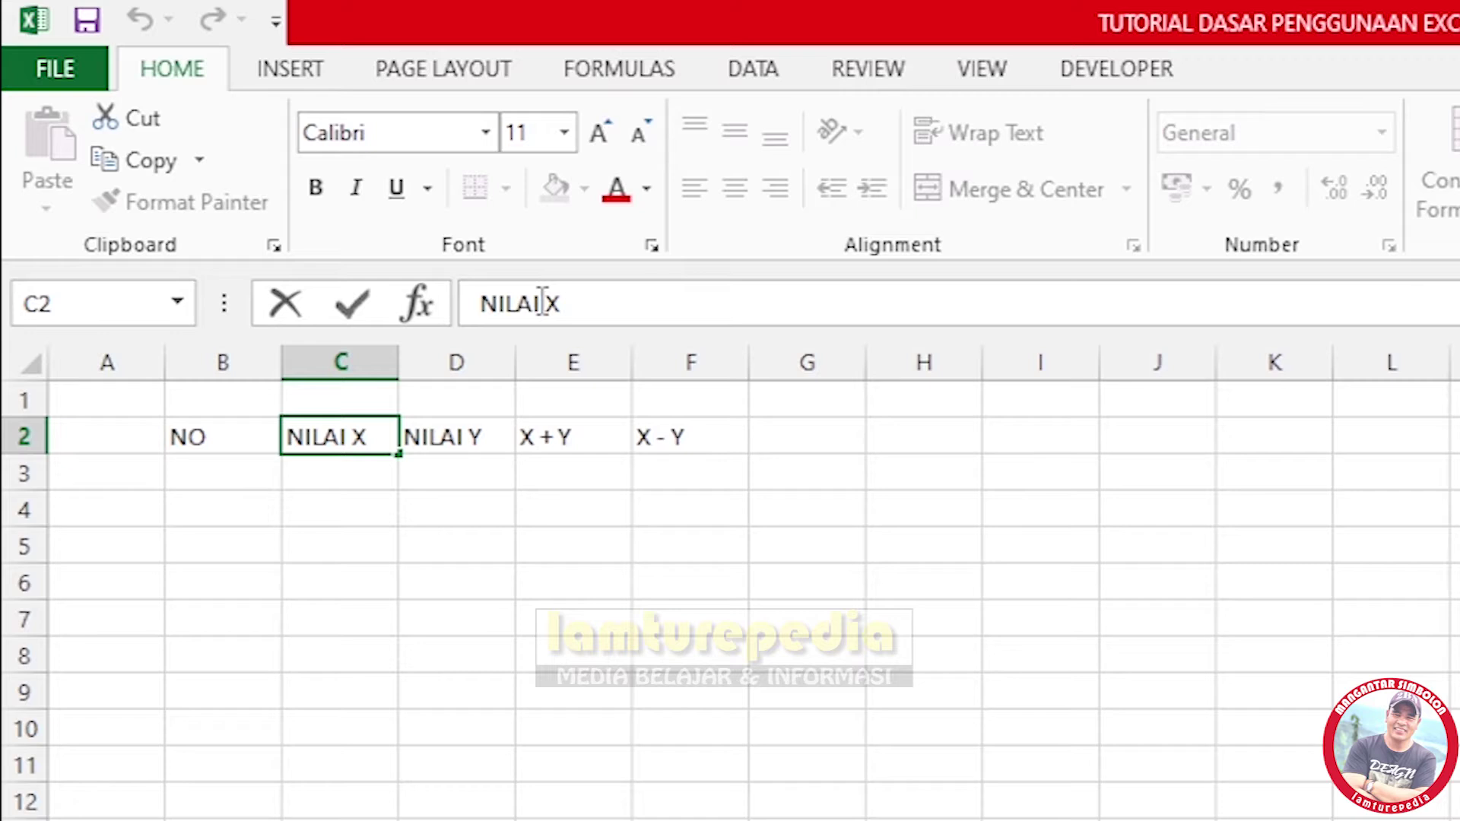
{"action": "double_click", "coordinate": [506, 303]}
{"action": "left_click", "coordinate": [629, 302]}
{"action": "key", "text": "BackSpace"}
{"action": "type", "text": "1"}
{"action": "key", "text": "Return"}
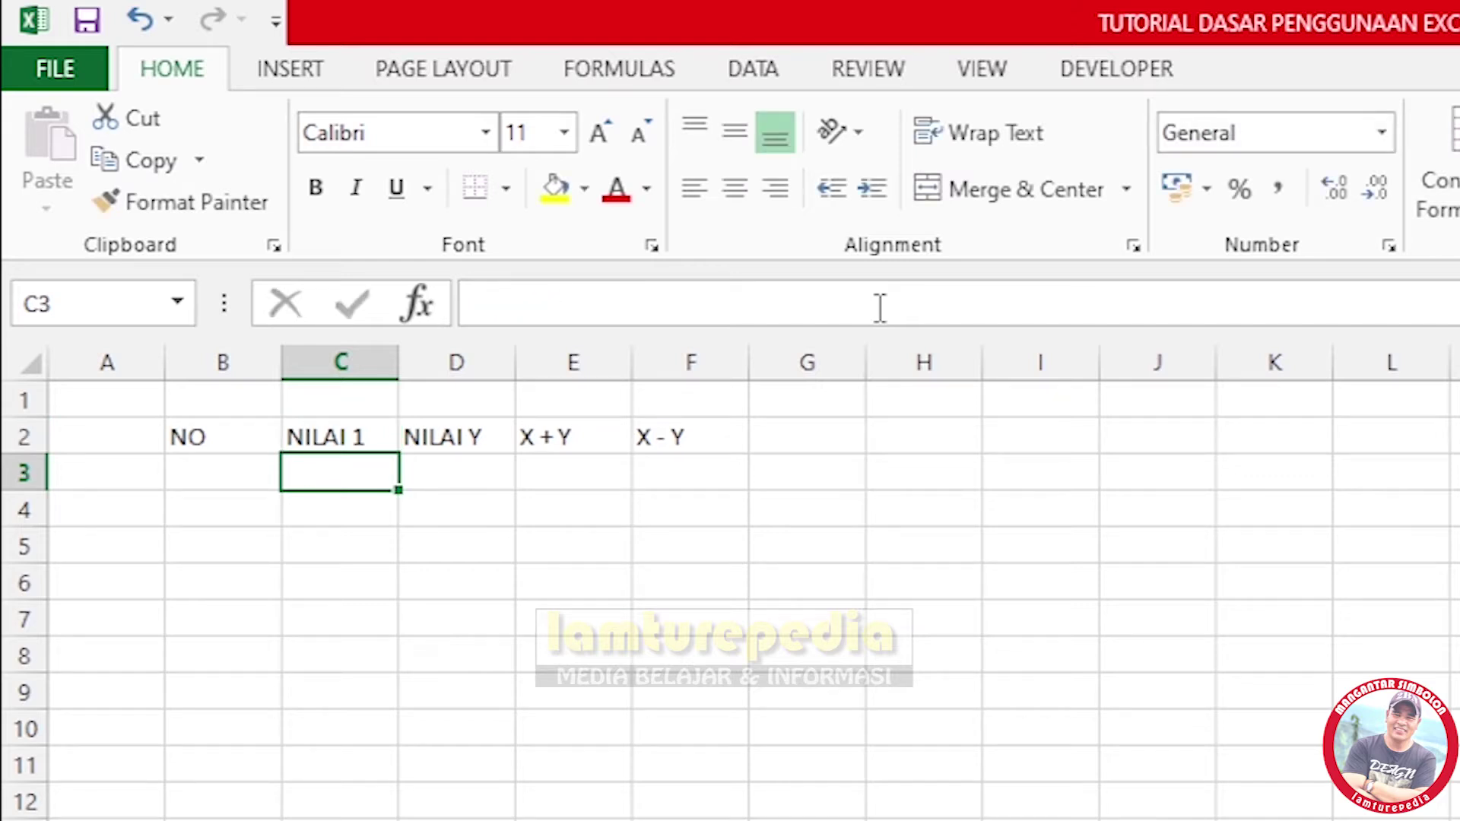
Correct the header in cell C2 through the formula bar so that it reads NILAI X.
{"action": "left_click", "coordinate": [317, 443]}
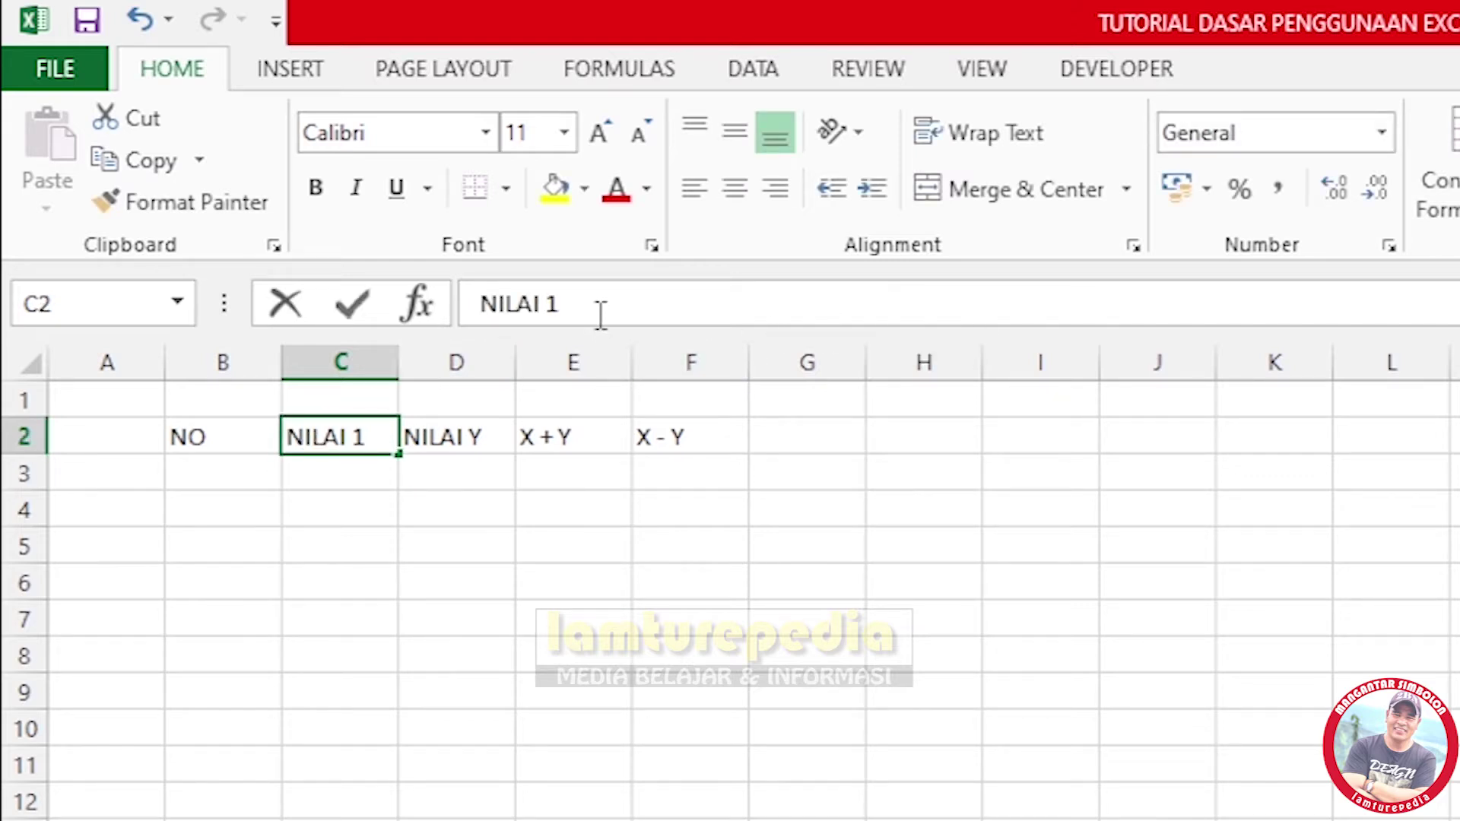
{"action": "left_click", "coordinate": [601, 314]}
{"action": "key", "text": "BackSpace"}
{"action": "type", "text": "X"}
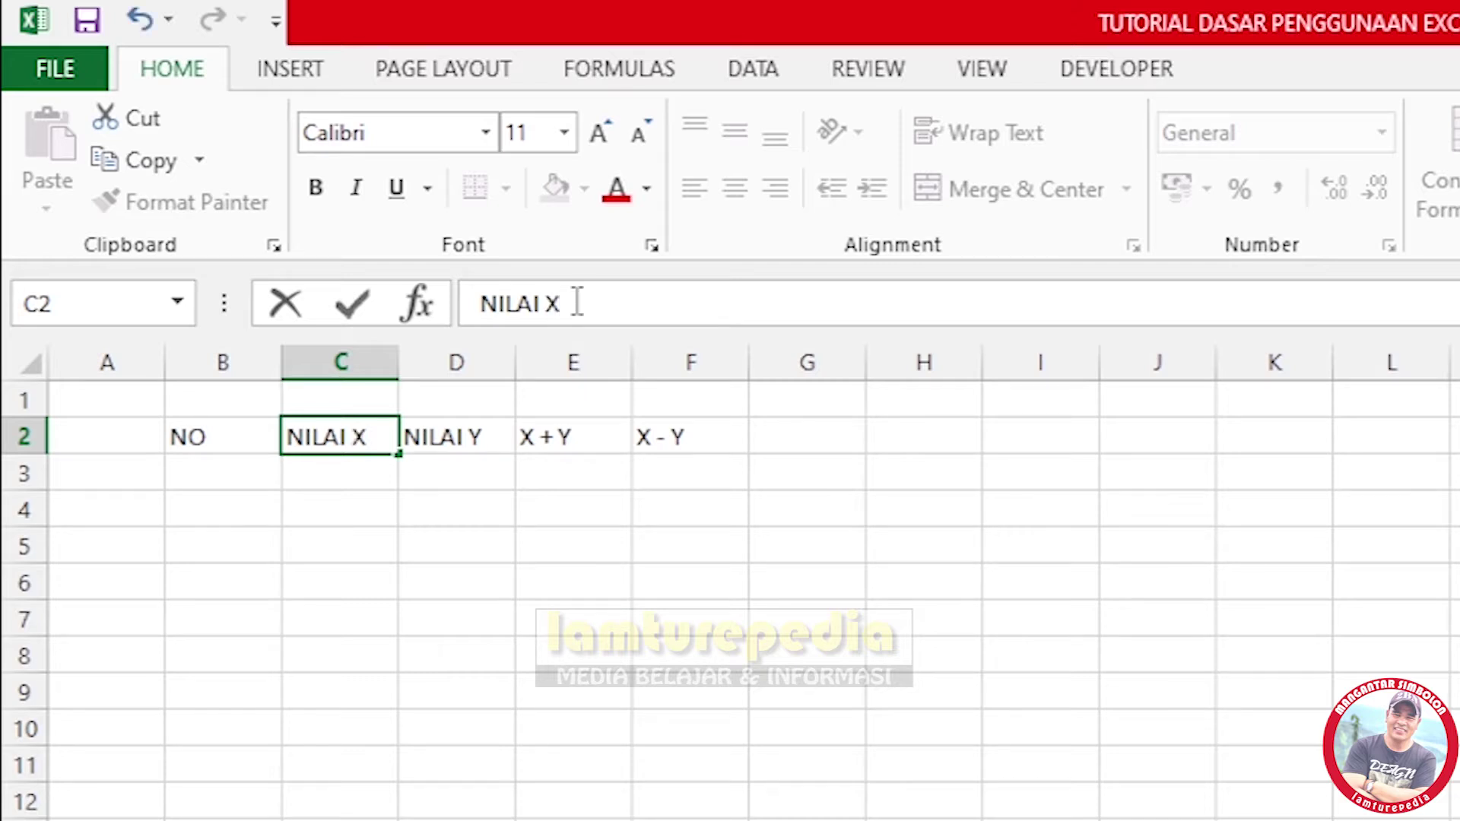
{"action": "left_click", "coordinate": [523, 578]}
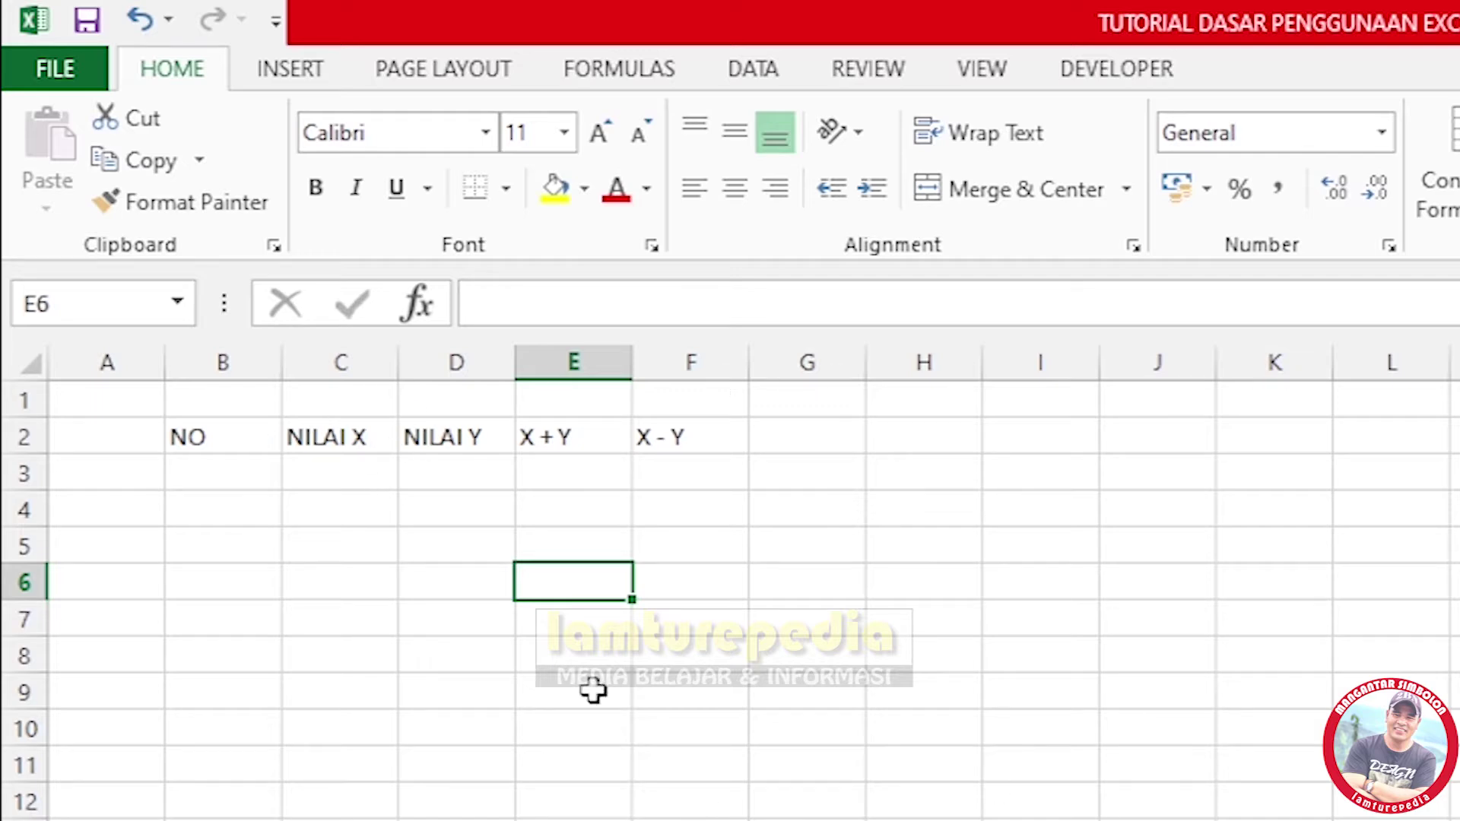
{"action": "left_click", "coordinate": [508, 583]}
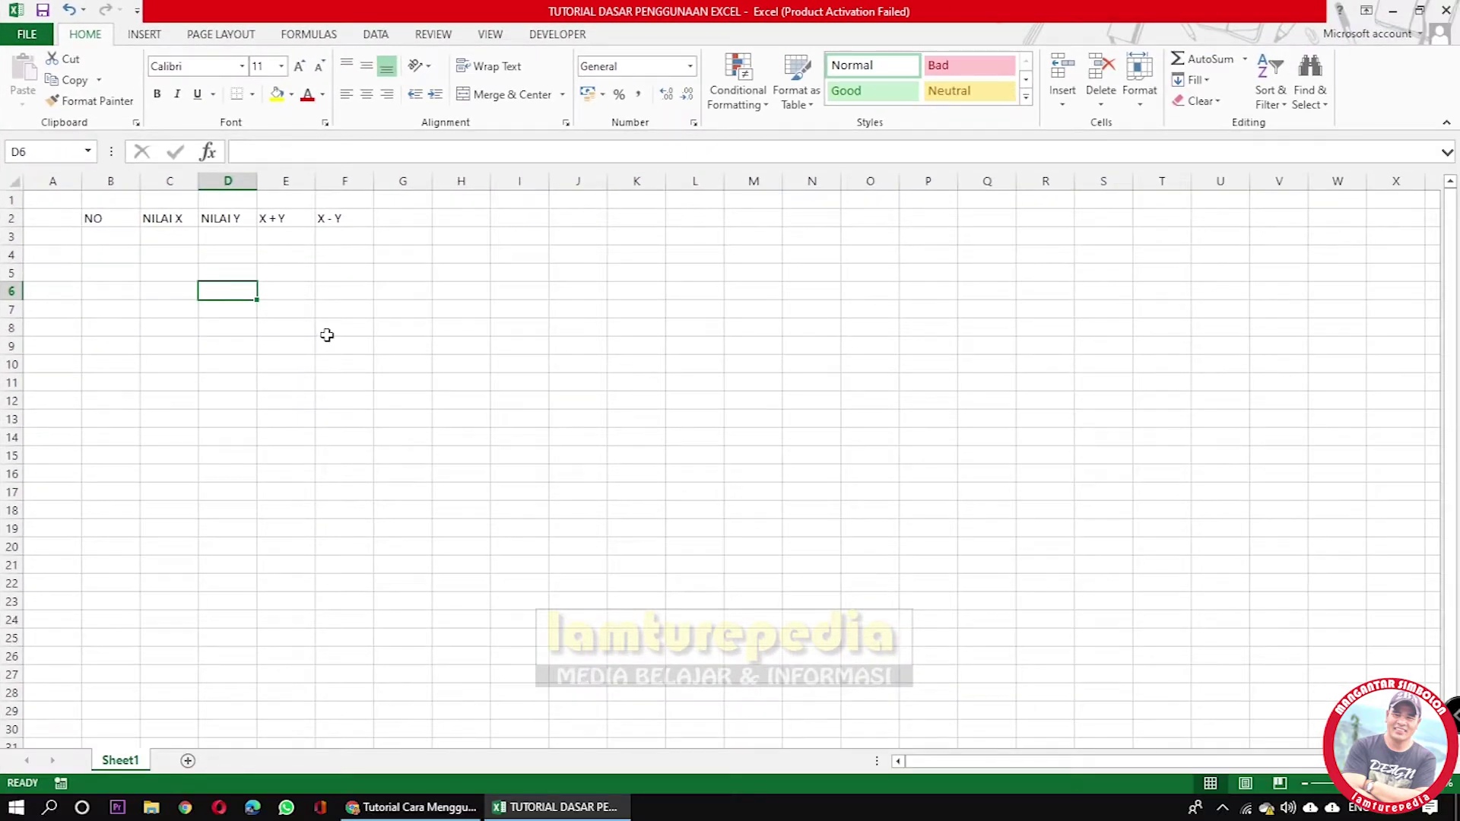
{"action": "scroll", "coordinate": [327, 365], "scroll_direction": "down", "scroll_amount": 1}
{"action": "scroll", "coordinate": [326, 395], "scroll_direction": "up", "scroll_amount": 1}
{"action": "scroll", "coordinate": [228, 471], "scroll_direction": "down", "scroll_amount": 1}
{"action": "scroll", "coordinate": [126, 559], "scroll_direction": "up", "scroll_amount": 1}
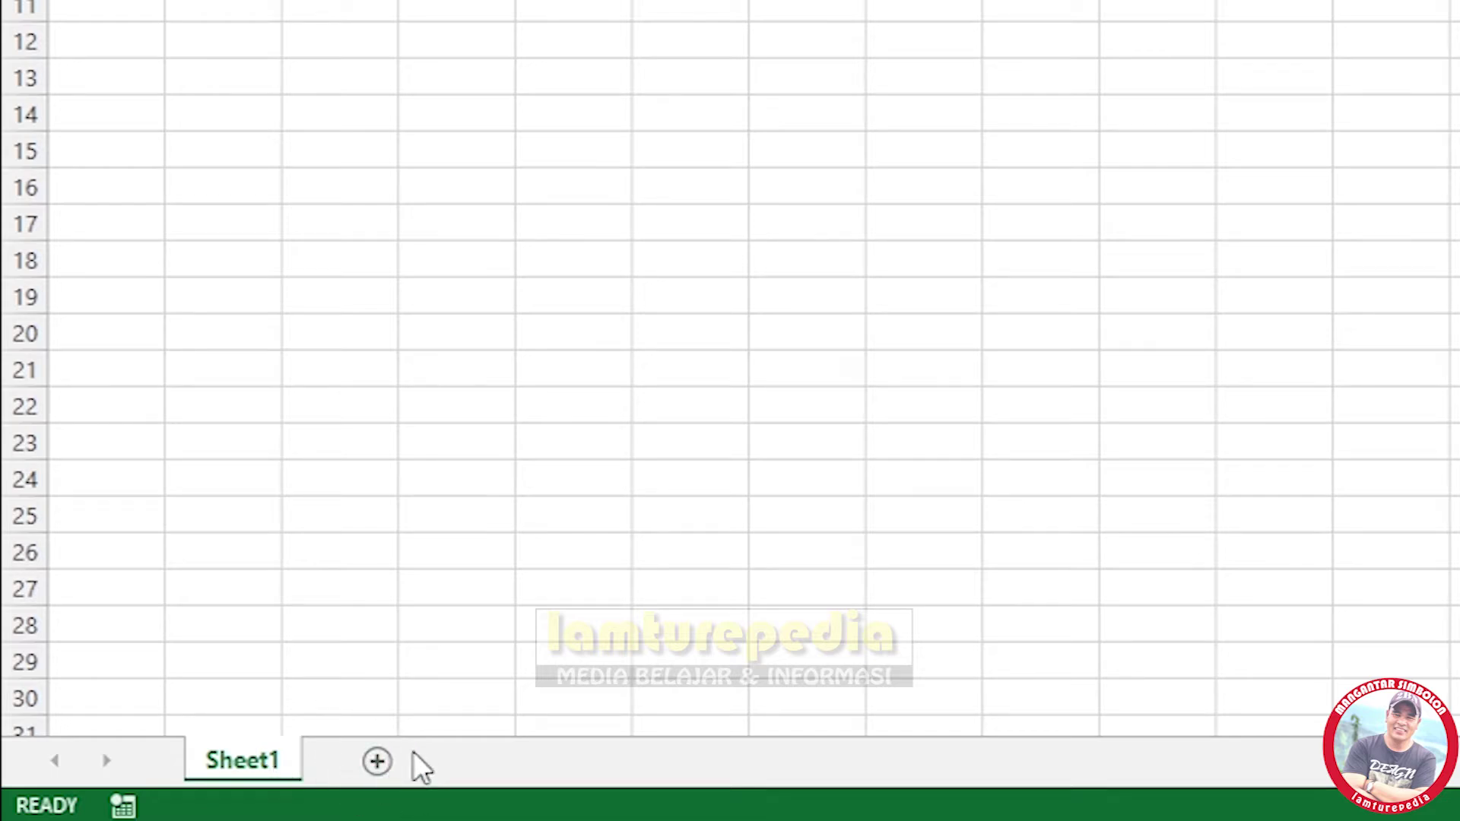
Add two new worksheets, Sheet2 and Sheet3, switching between Sheet1 and Sheet2 before adding the last one.
{"action": "left_click", "coordinate": [375, 767]}
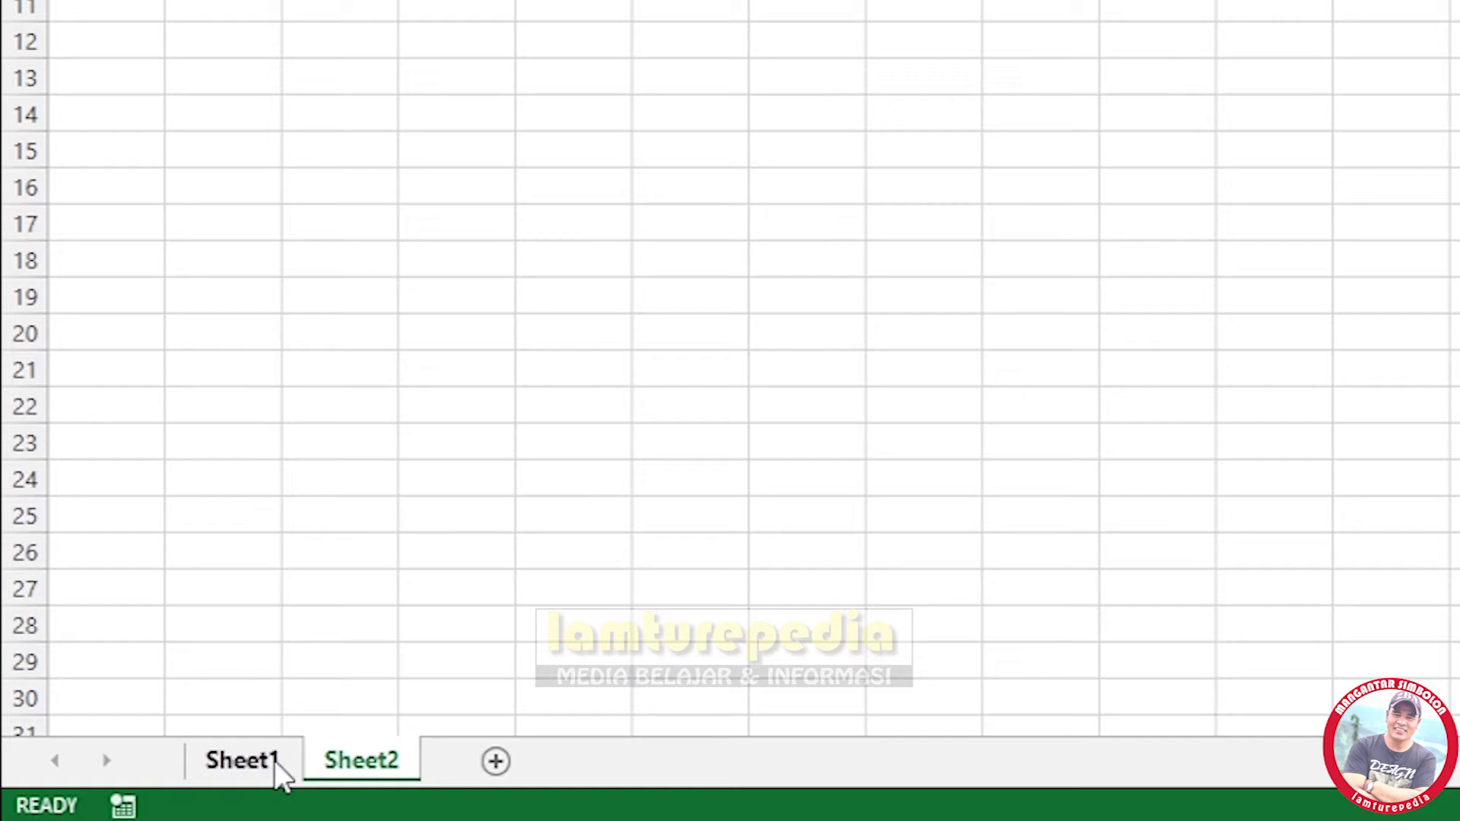
{"action": "left_click", "coordinate": [251, 764]}
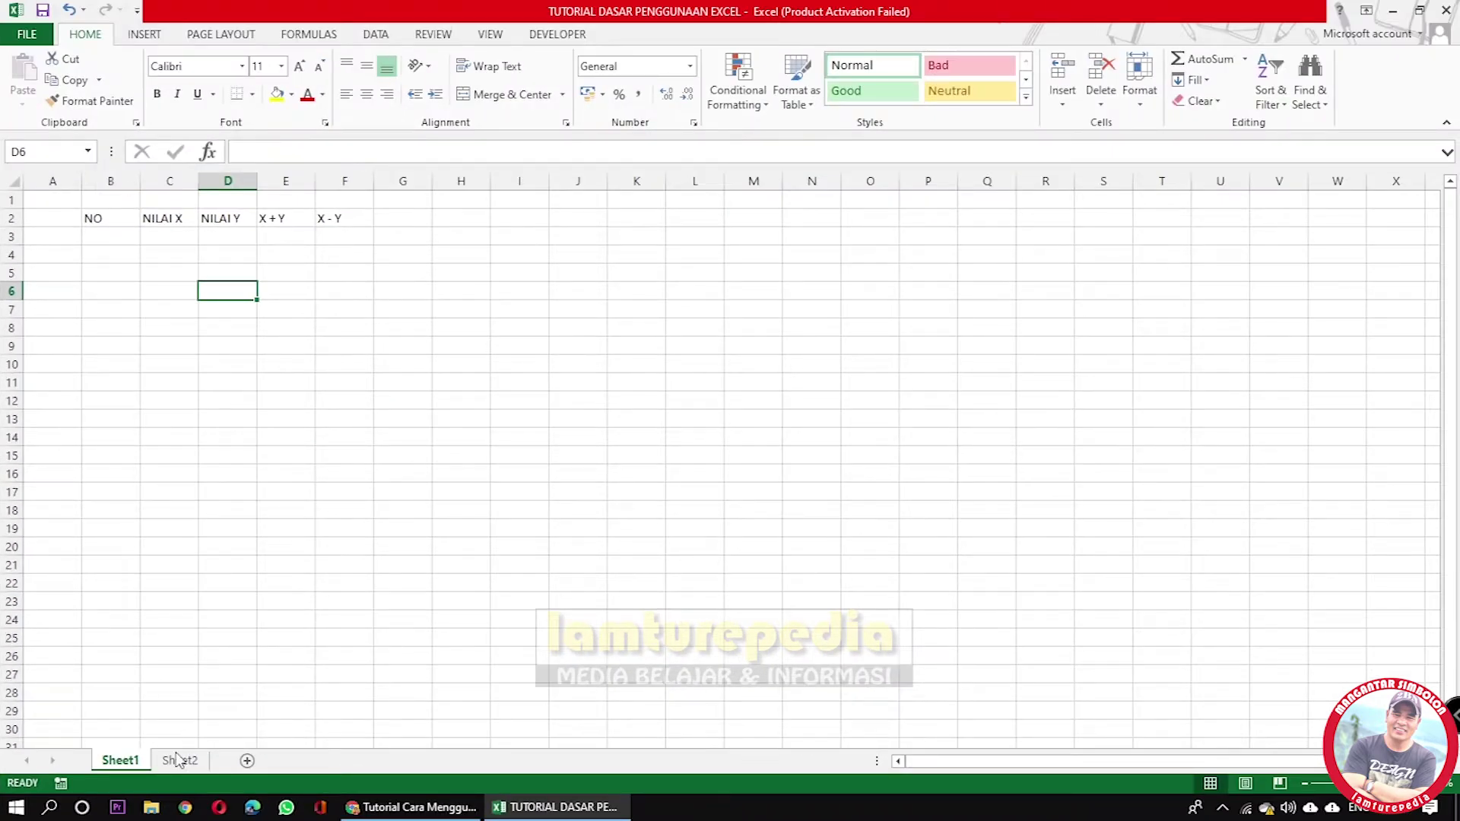
{"action": "left_click", "coordinate": [178, 761]}
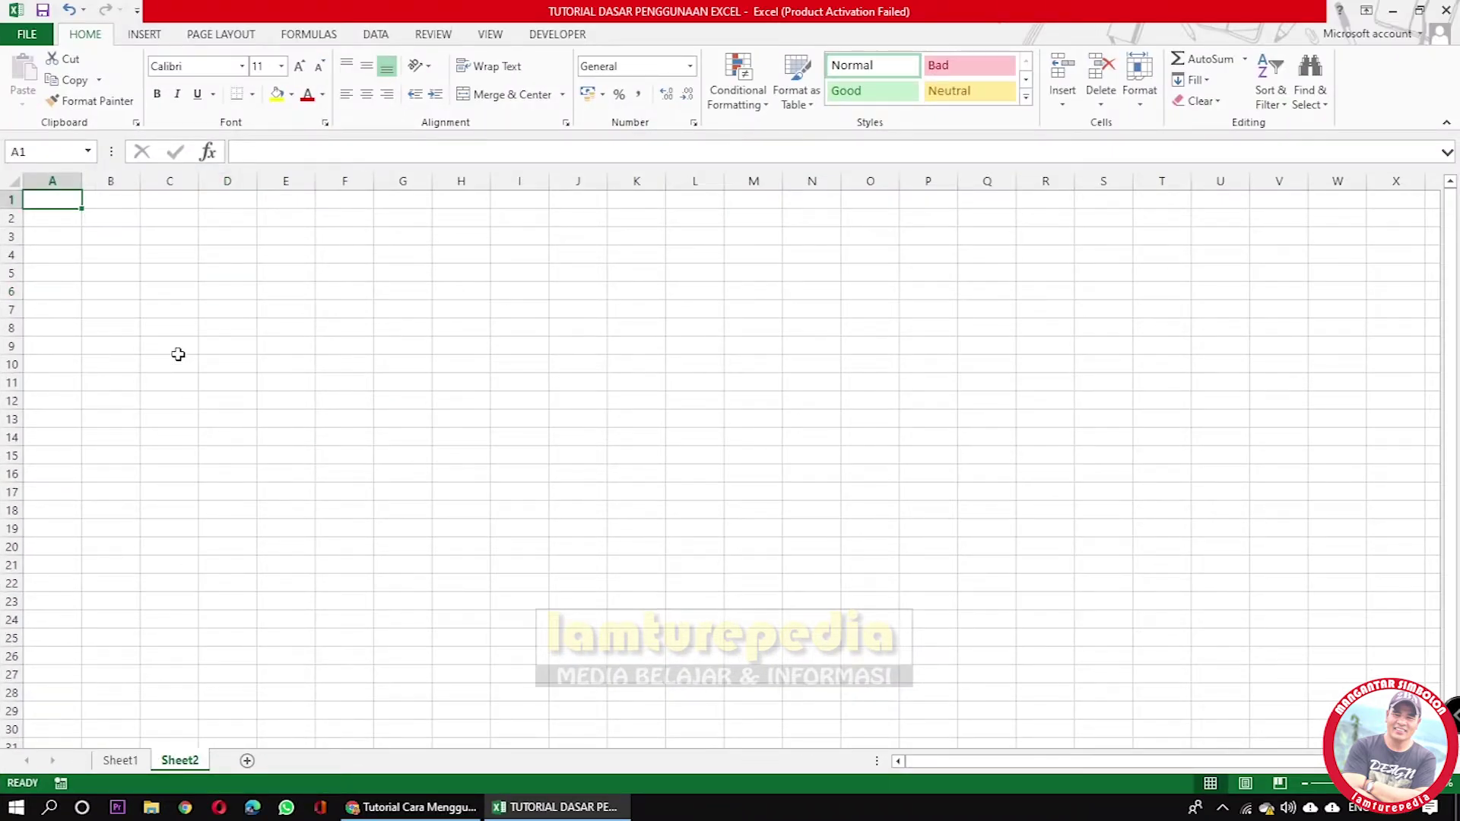
{"action": "left_click", "coordinate": [247, 761]}
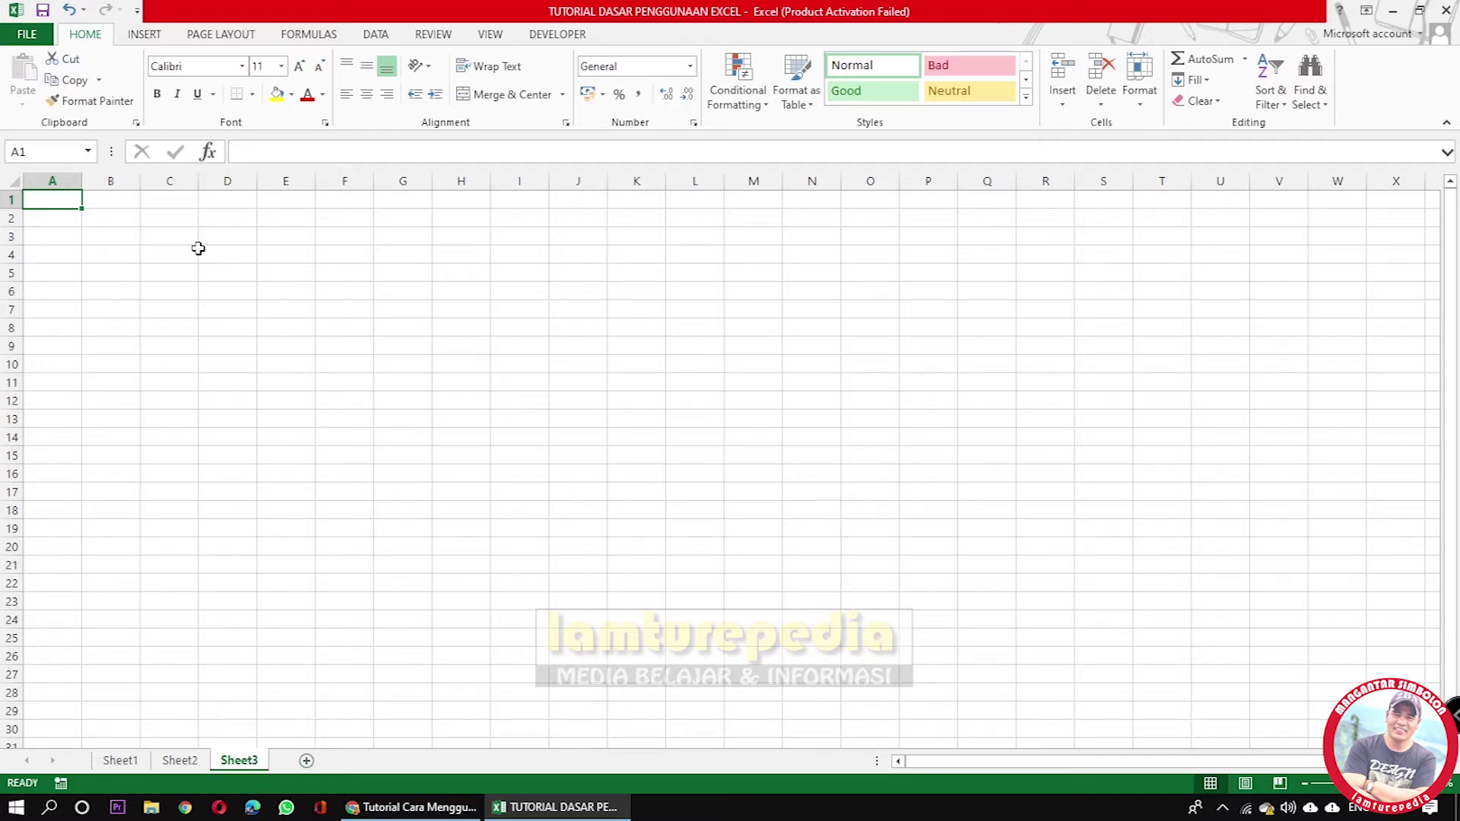
View Sheet1, Sheet2 and Sheet3 one after another to show how to switch worksheets.
{"action": "left_click", "coordinate": [131, 763]}
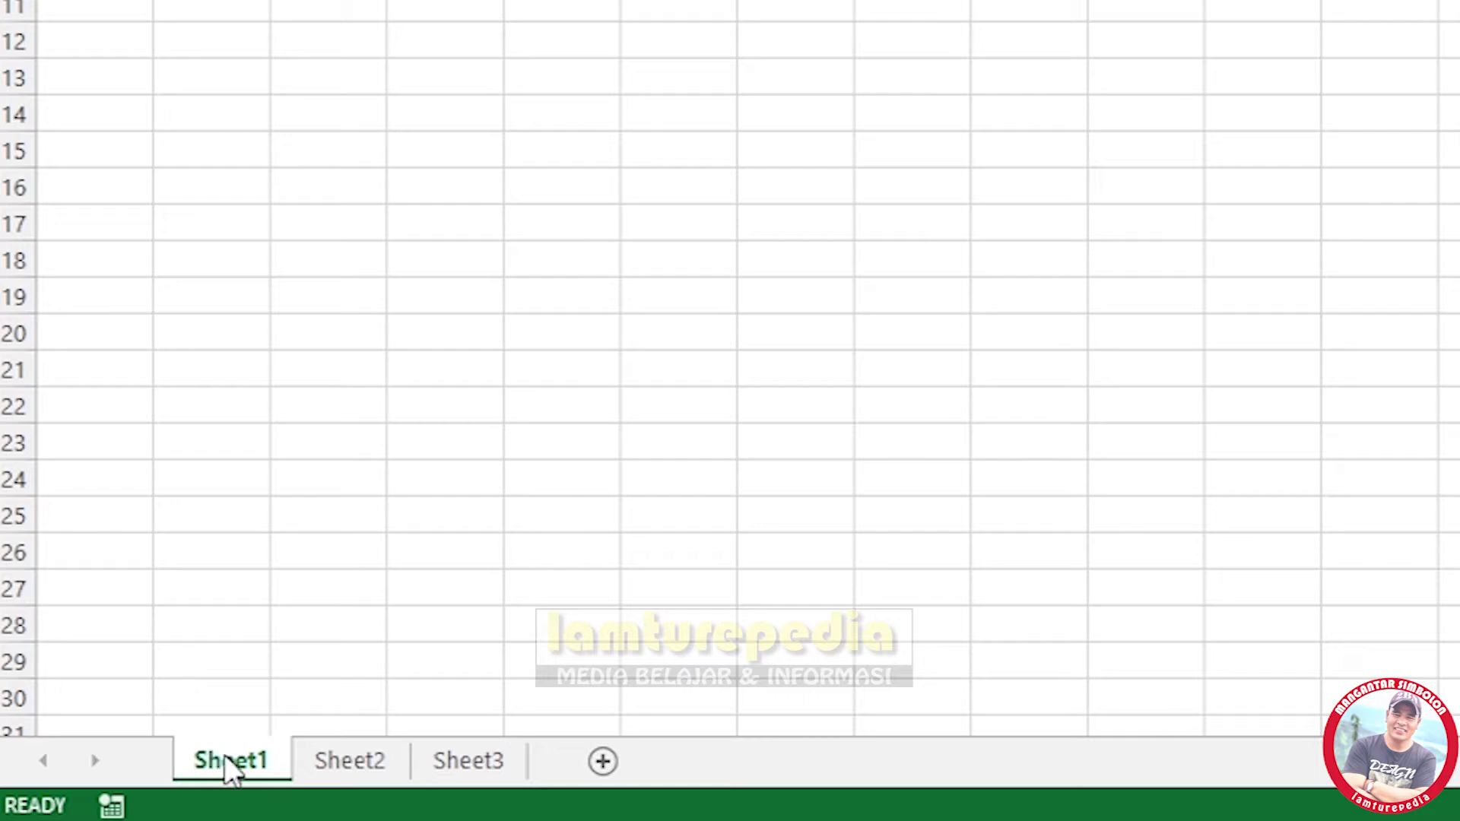
{"action": "left_click", "coordinate": [334, 766]}
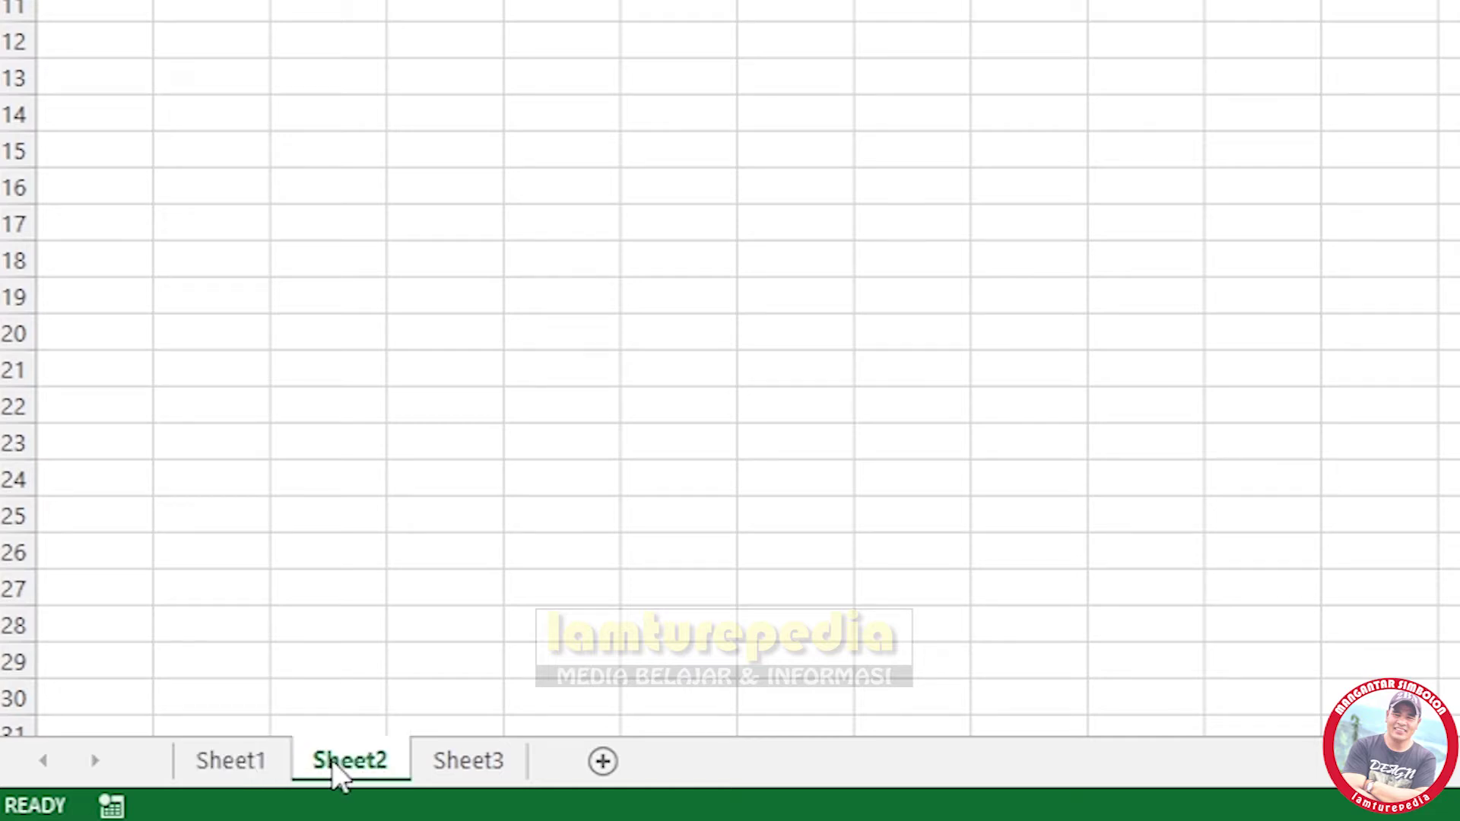
{"action": "left_click", "coordinate": [464, 767]}
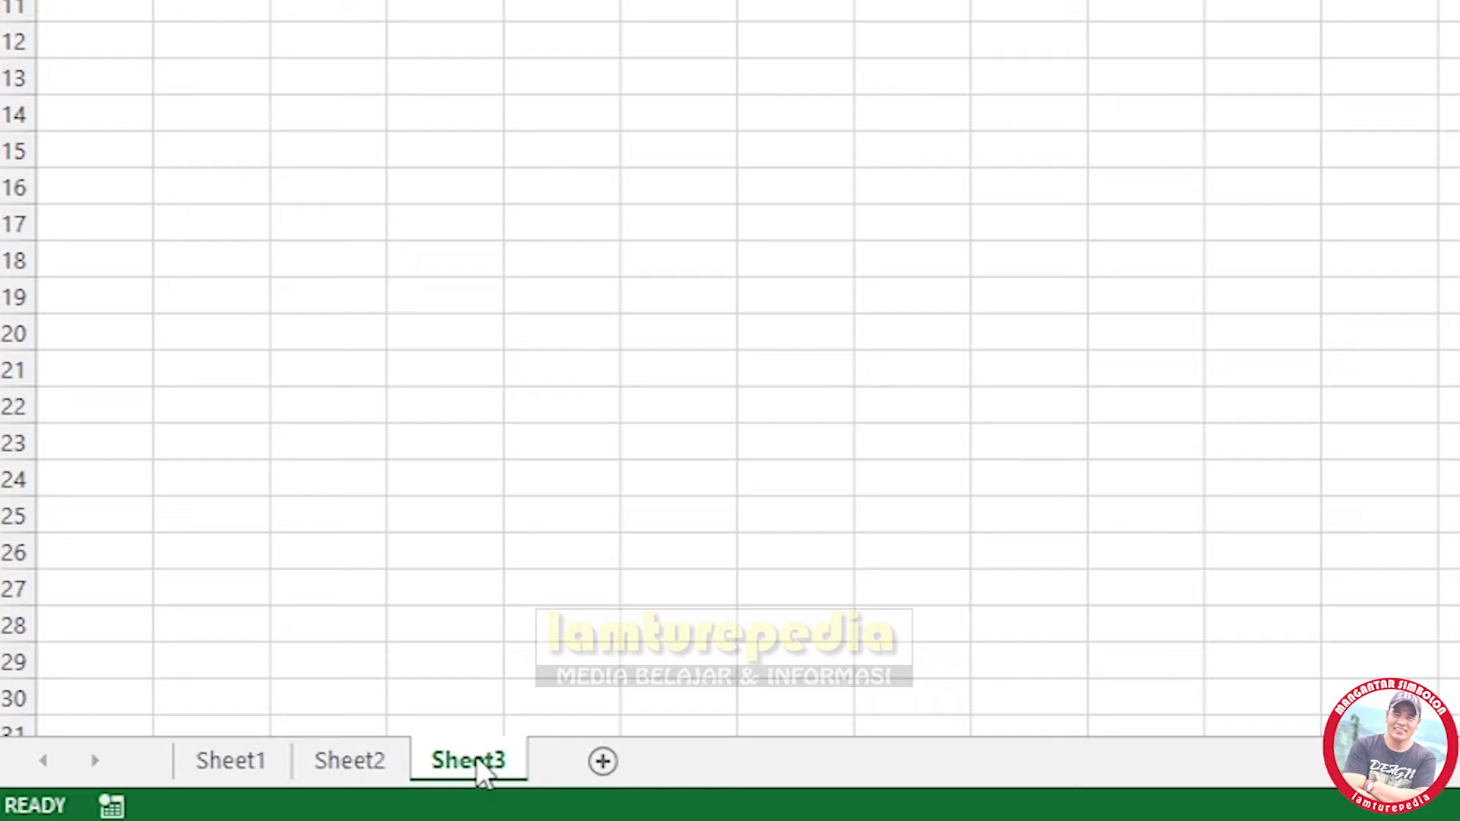
Rename the worksheet Sheet1 to PENJUALAN.
{"action": "left_click", "coordinate": [236, 764]}
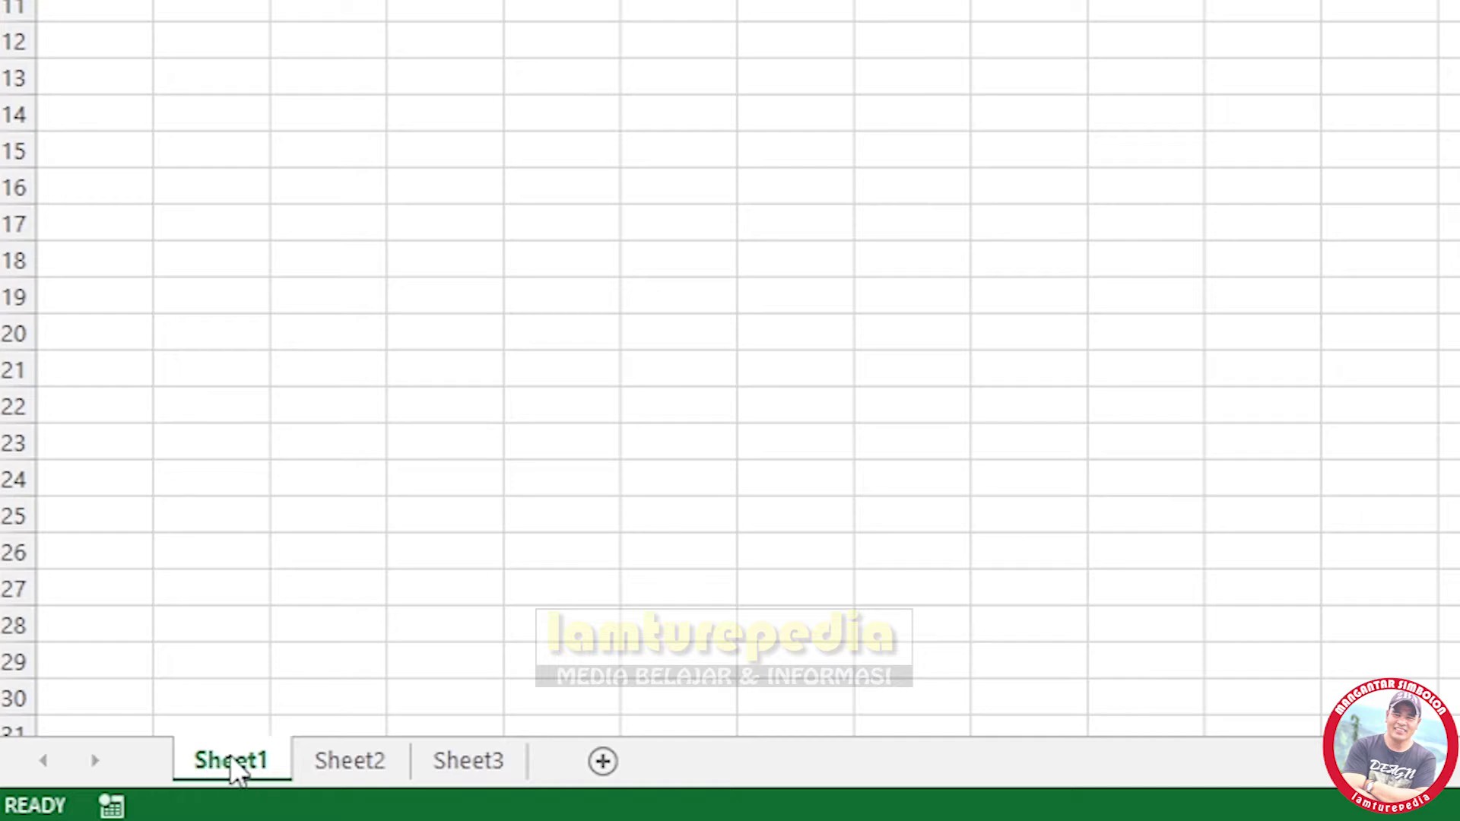
{"action": "right_click", "coordinate": [230, 757]}
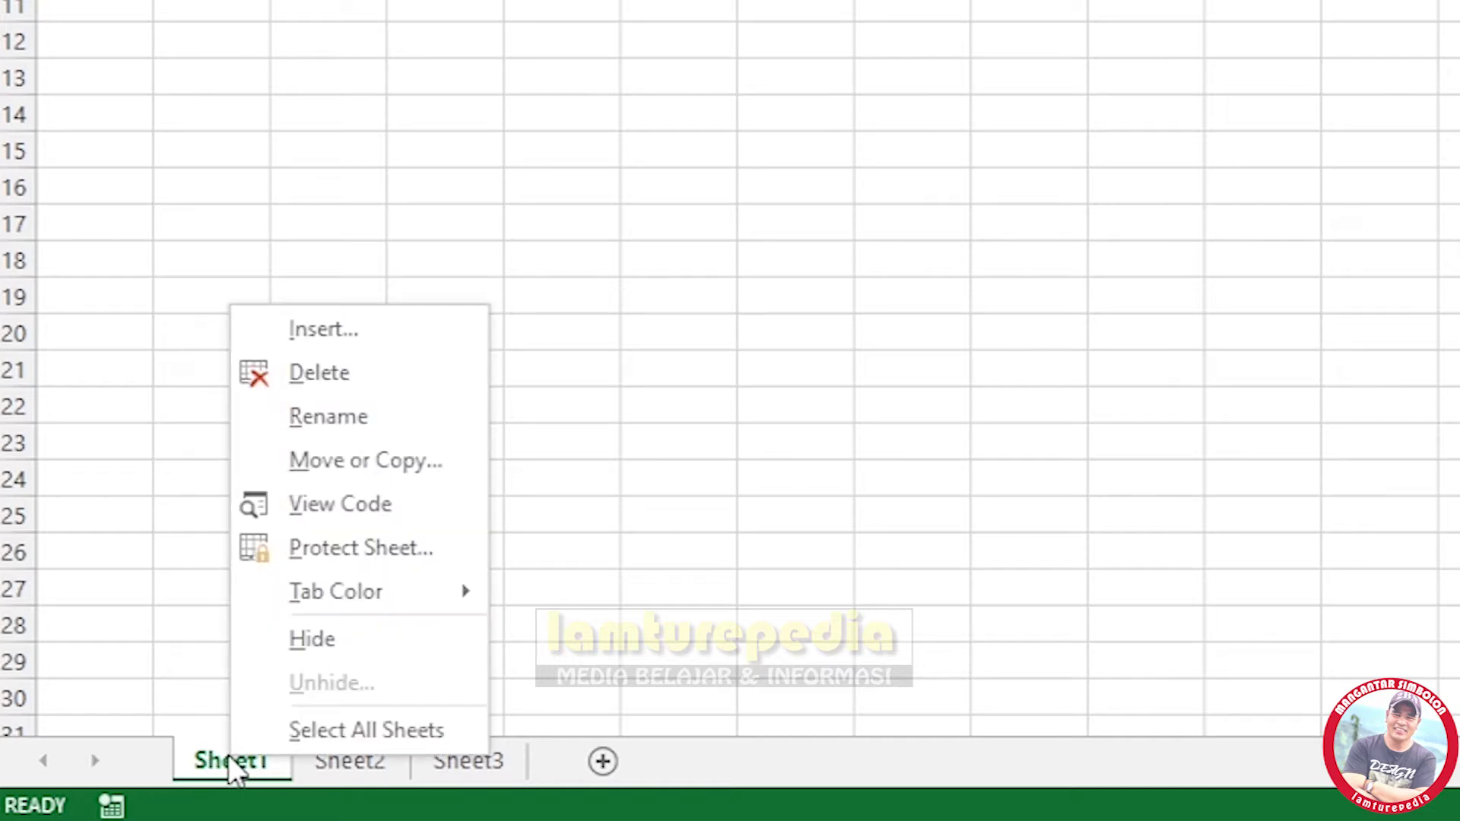
{"action": "left_click", "coordinate": [341, 418]}
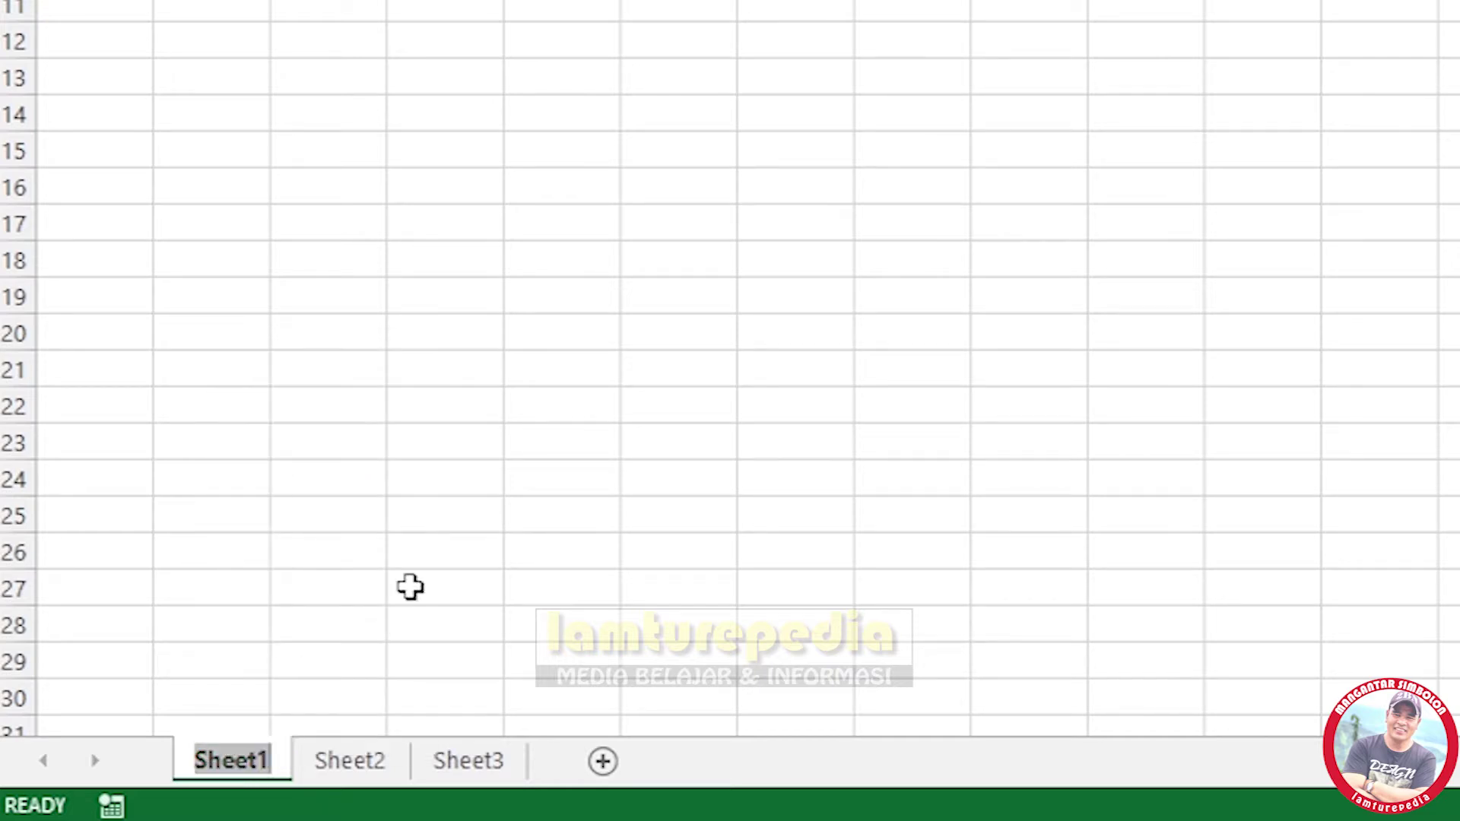
{"action": "type", "text": "PENJUALAN"}
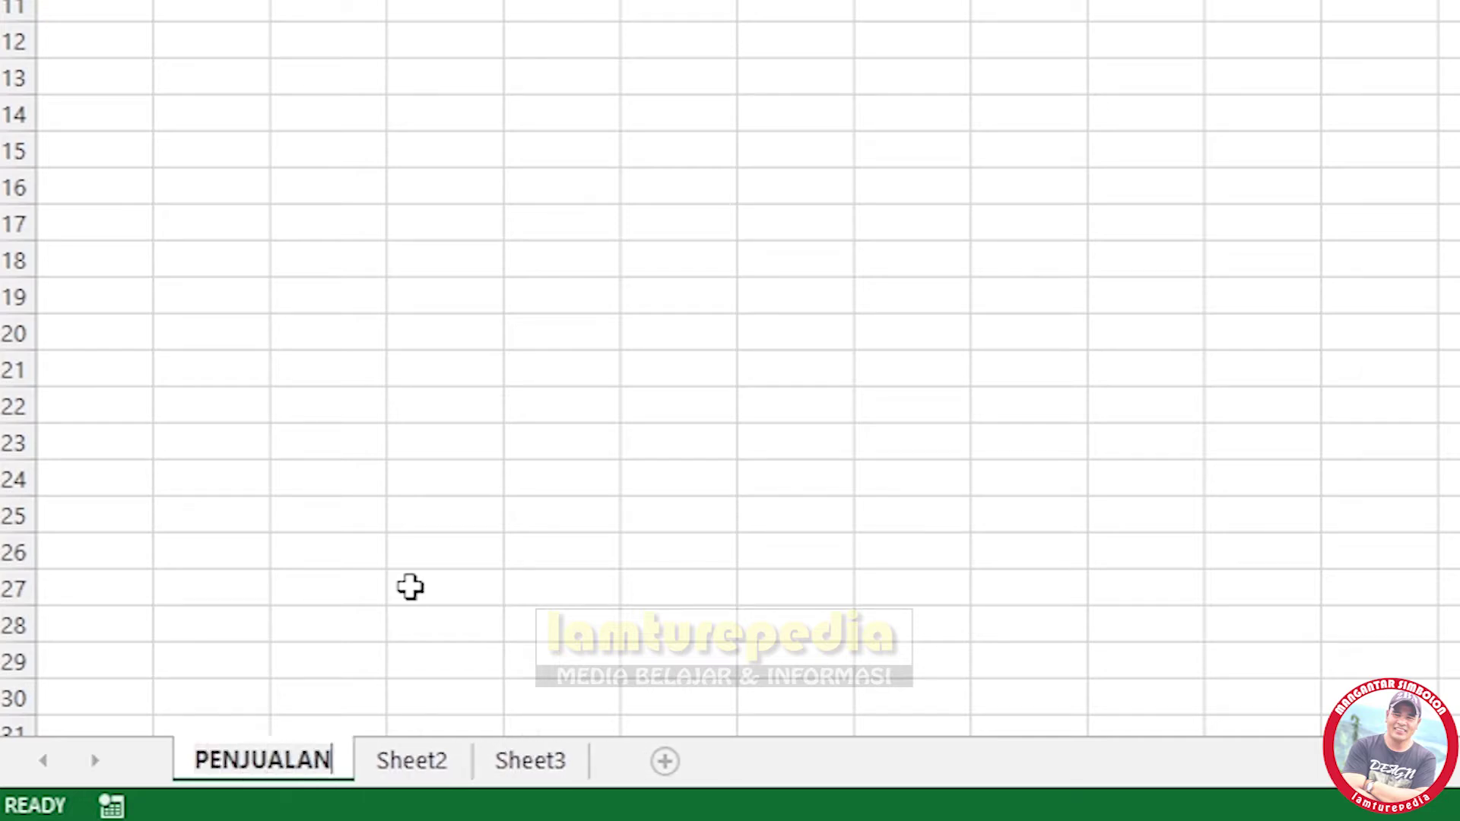
{"action": "left_click", "coordinate": [402, 763]}
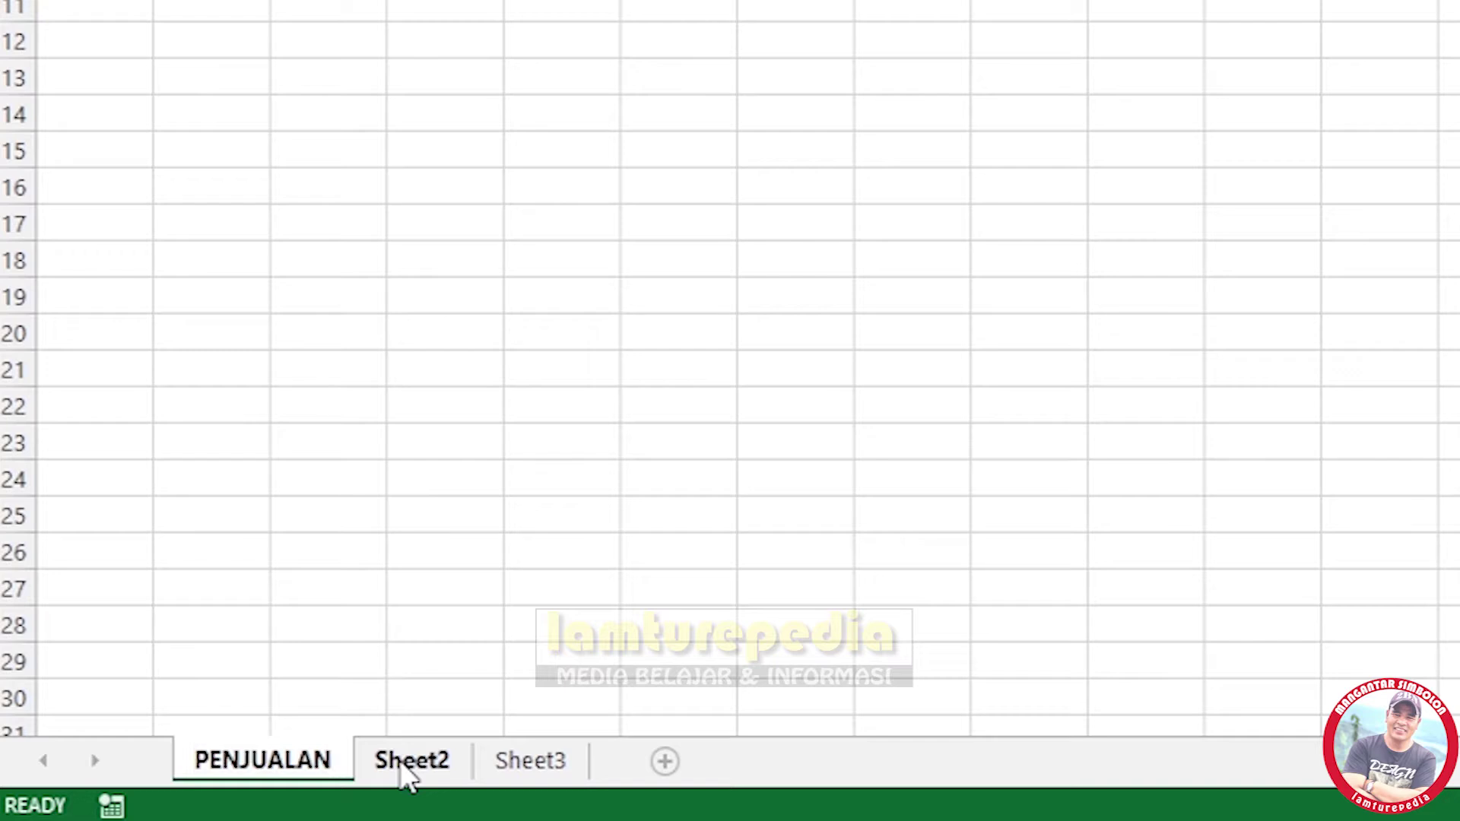
Rename the worksheet Sheet2 to PEMBELIAN.
{"action": "right_click", "coordinate": [404, 775]}
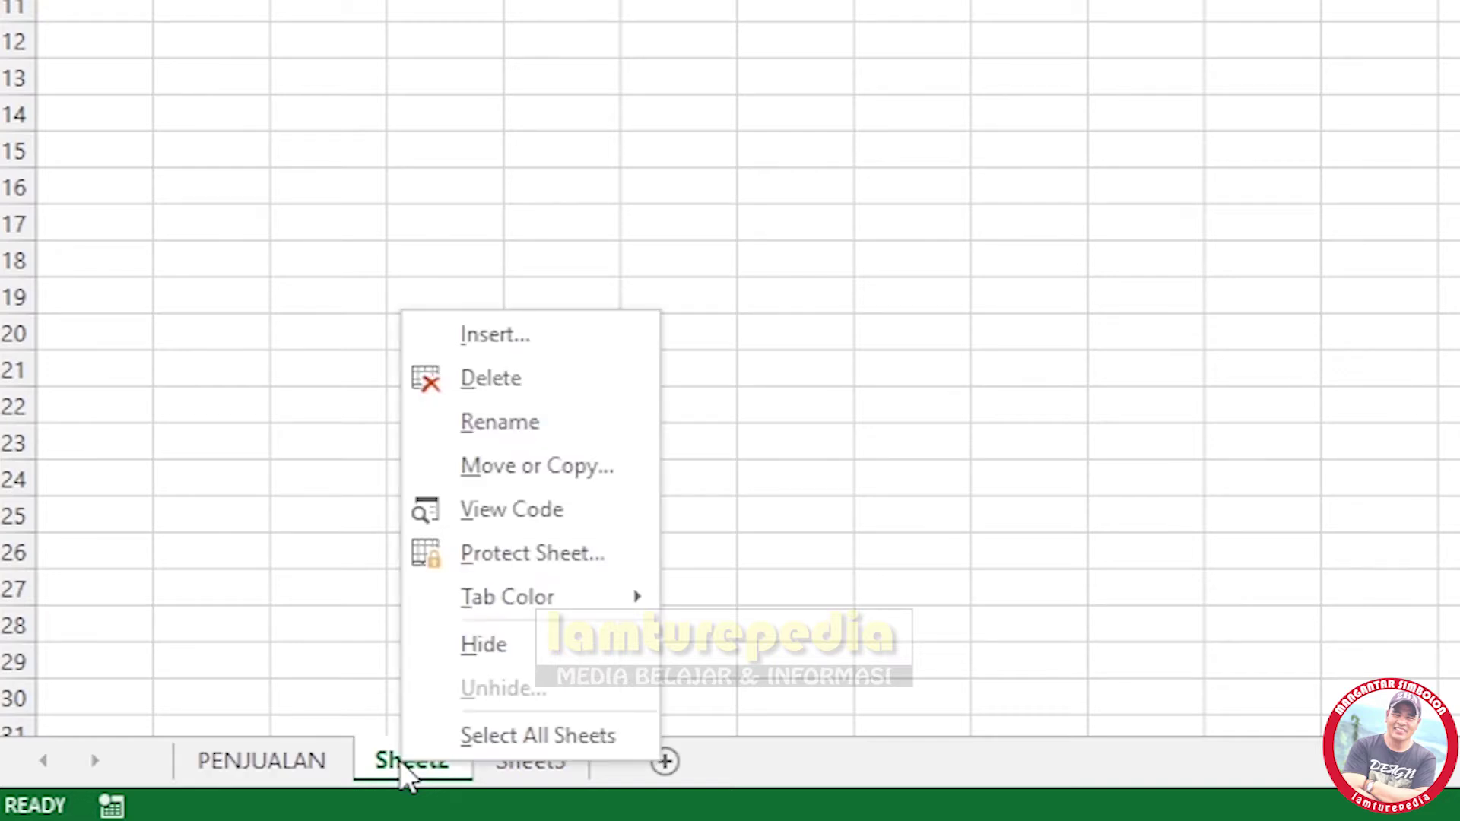
{"action": "left_click", "coordinate": [522, 423]}
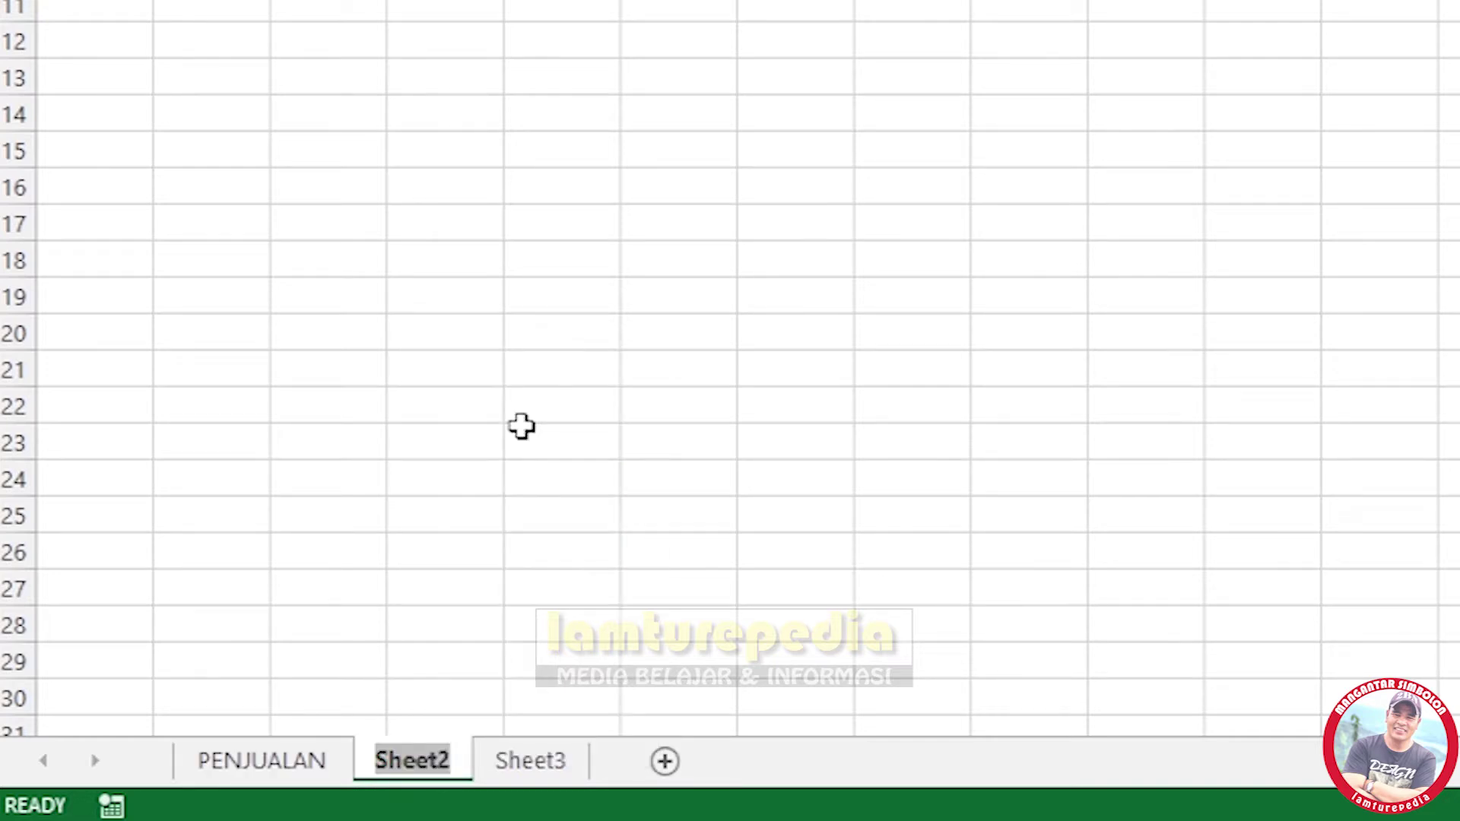
{"action": "type", "text": "PE"}
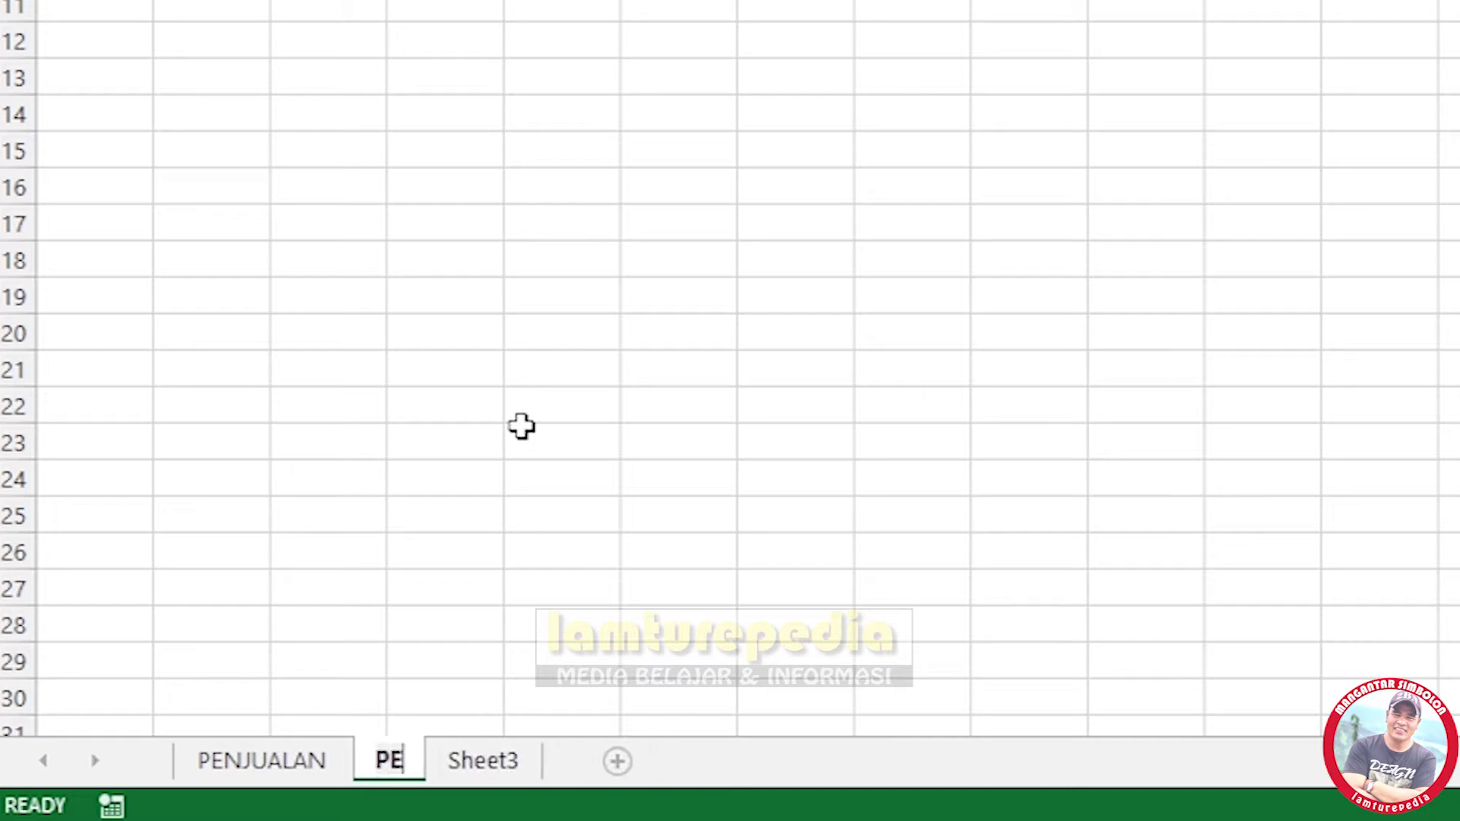
{"action": "type", "text": "MBELIAN"}
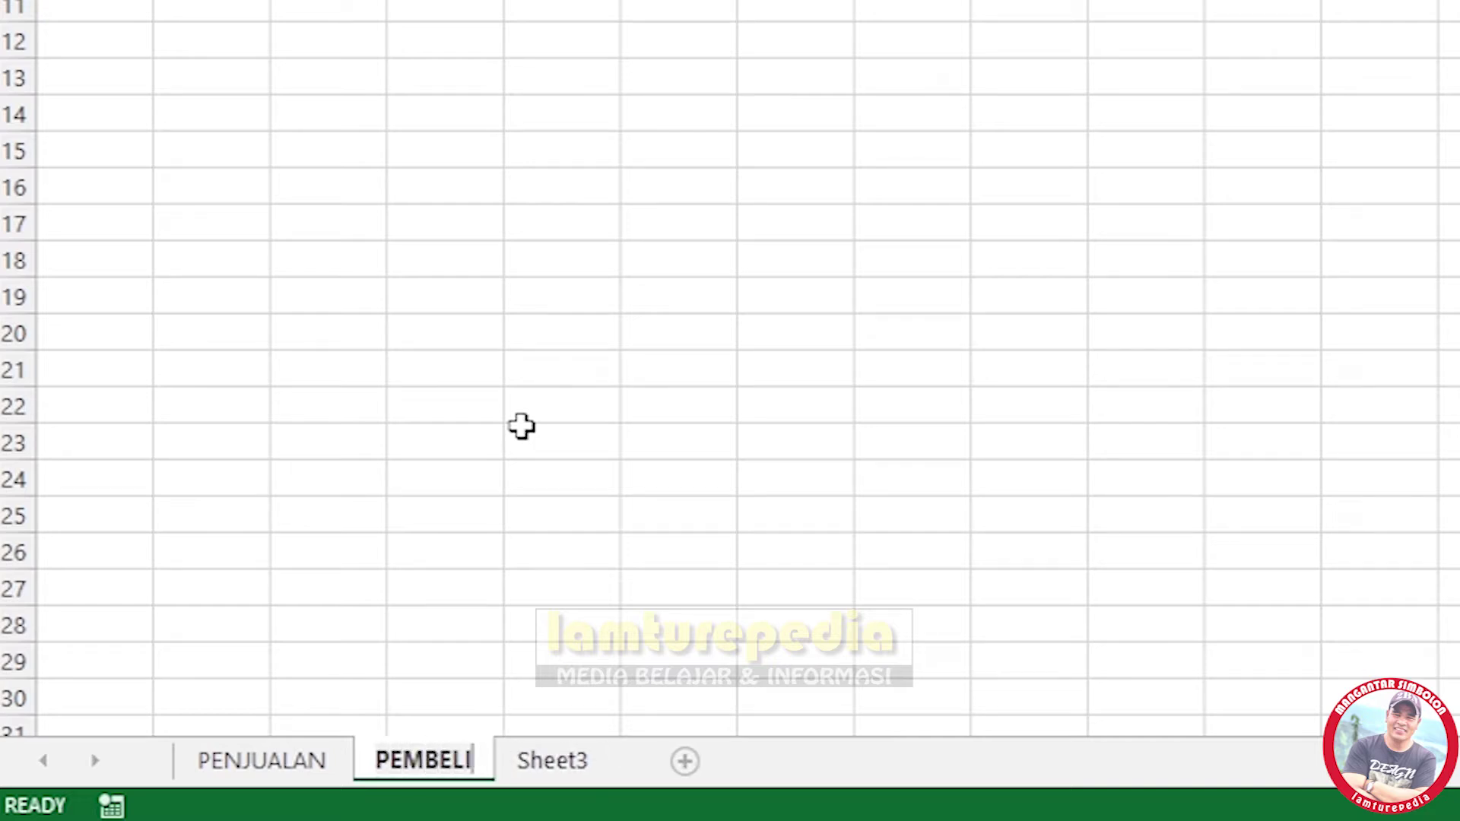
{"action": "key", "text": "Return"}
Rename the worksheet Sheet3 to STOCK.
{"action": "left_click", "coordinate": [578, 760]}
{"action": "right_click", "coordinate": [578, 761]}
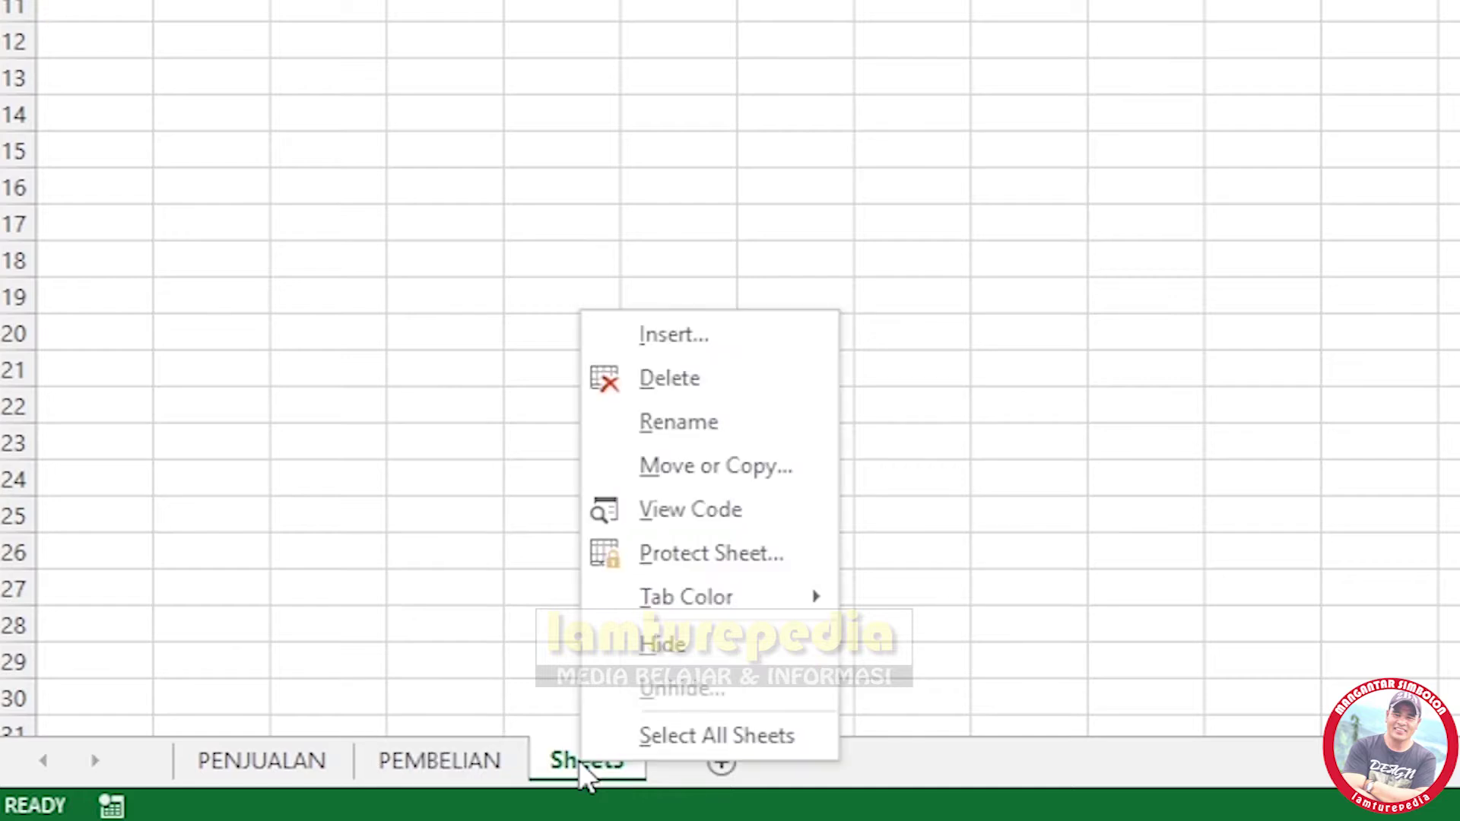
{"action": "left_click", "coordinate": [707, 426]}
{"action": "type", "text": "ST"}
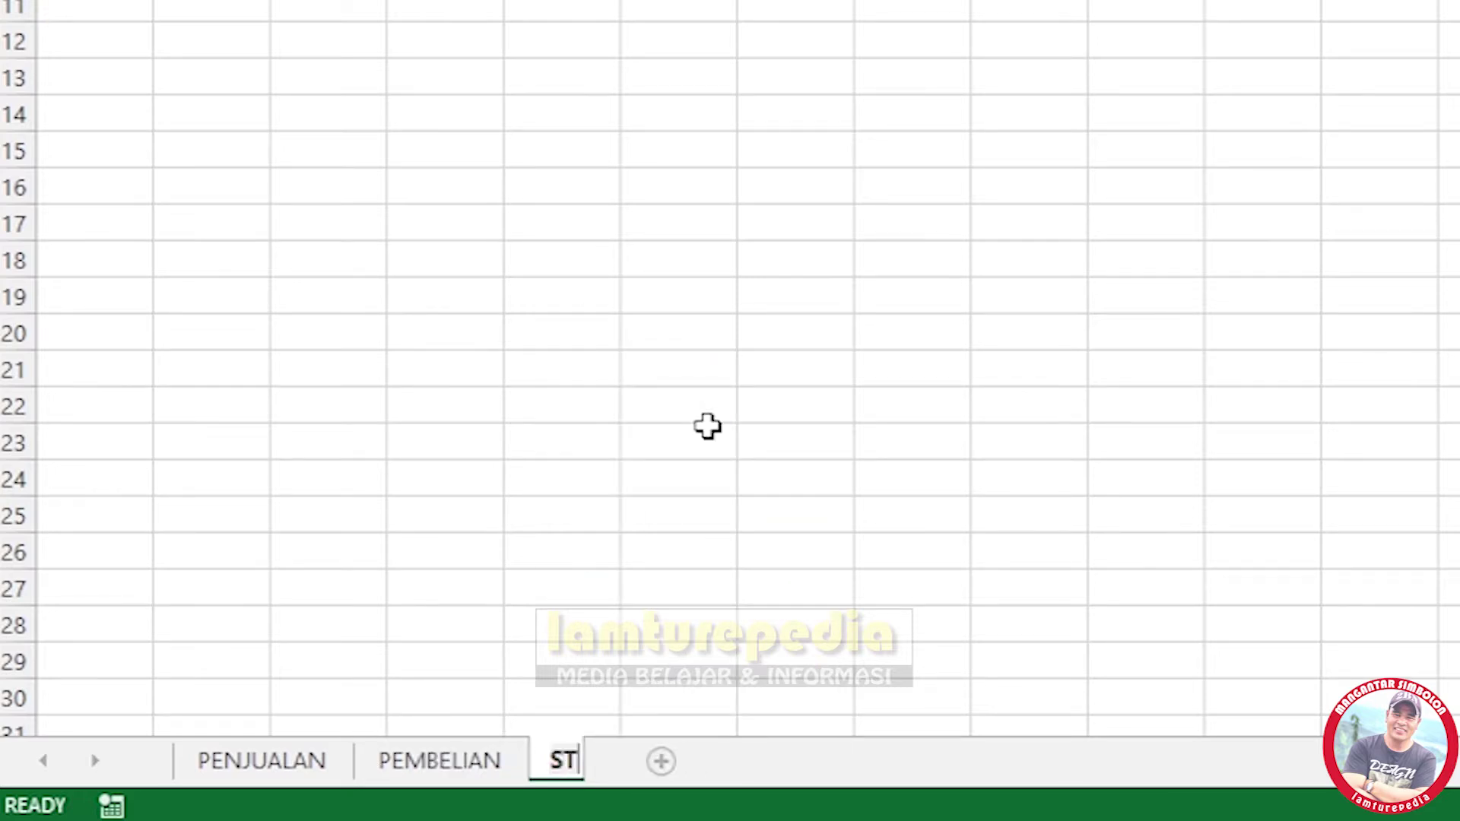
{"action": "type", "text": "OC"}
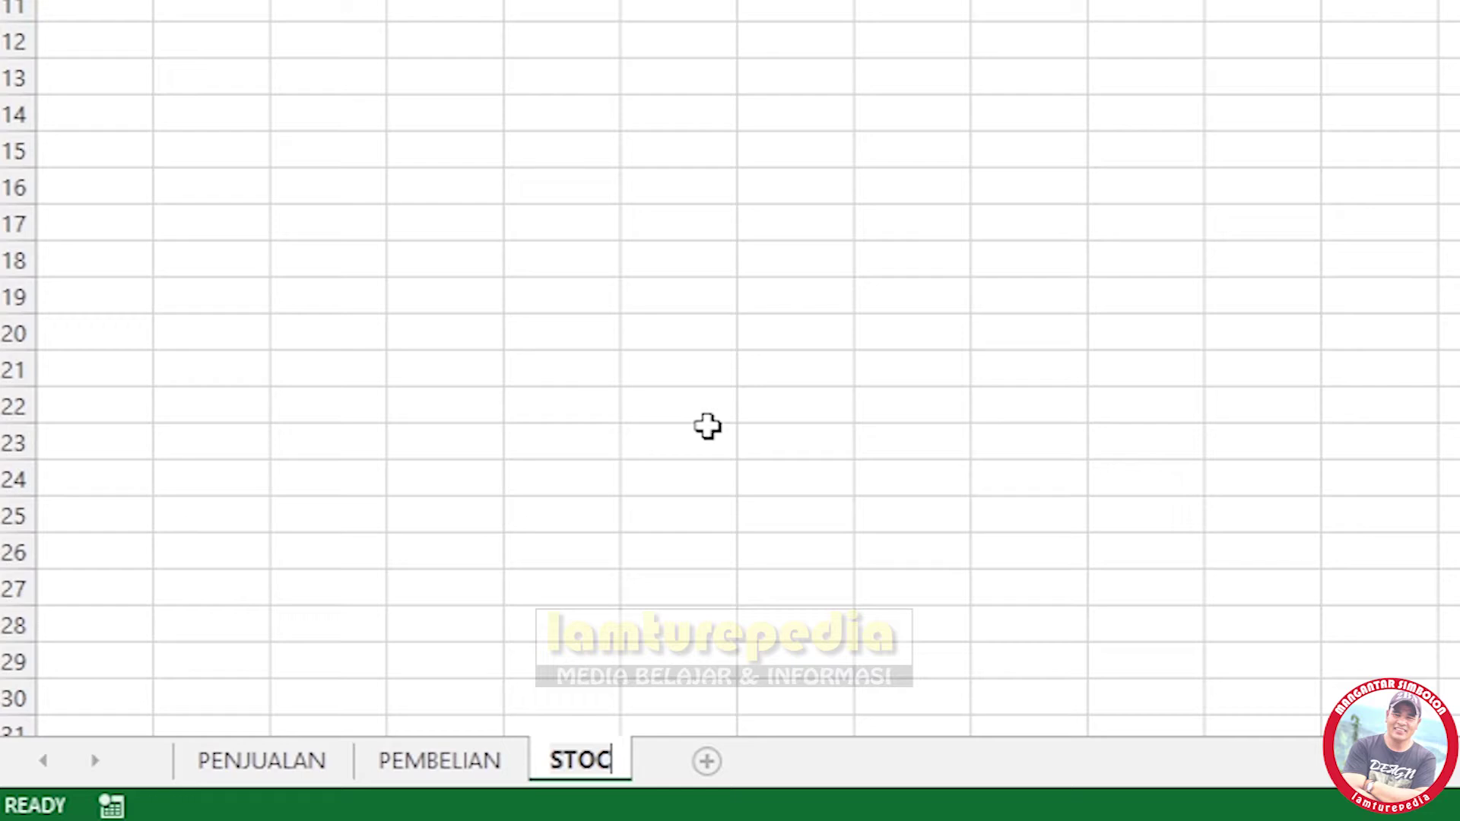
{"action": "type", "text": "K"}
{"action": "left_click", "coordinate": [707, 427]}
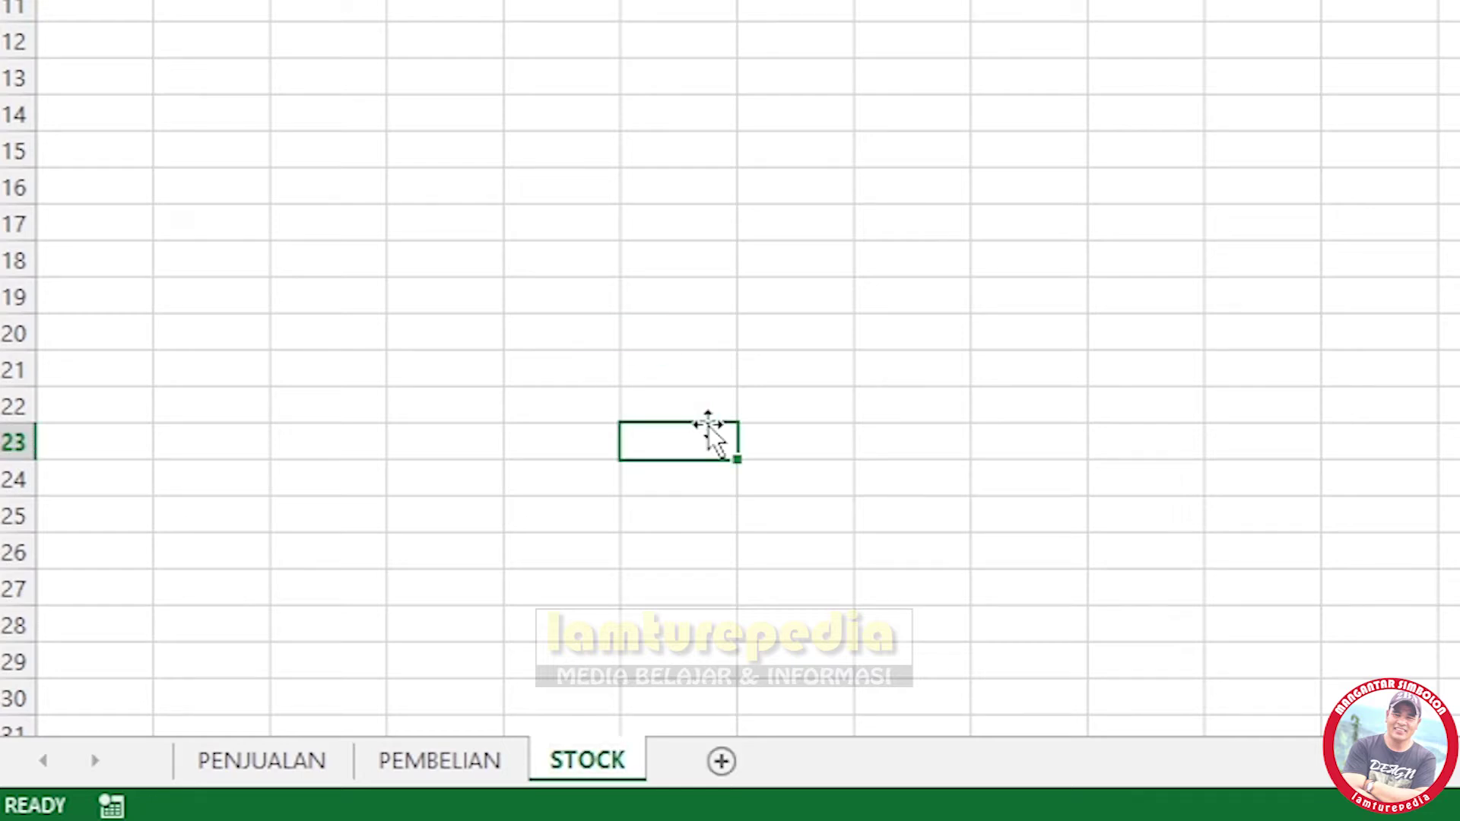
Switch through the renamed sheets PENJUALAN, PEMBELIAN and STOCK, ending back on PENJUALAN.
{"action": "left_click", "coordinate": [215, 769]}
{"action": "left_click", "coordinate": [418, 772]}
{"action": "left_click", "coordinate": [597, 769]}
{"action": "left_click", "coordinate": [302, 770]}
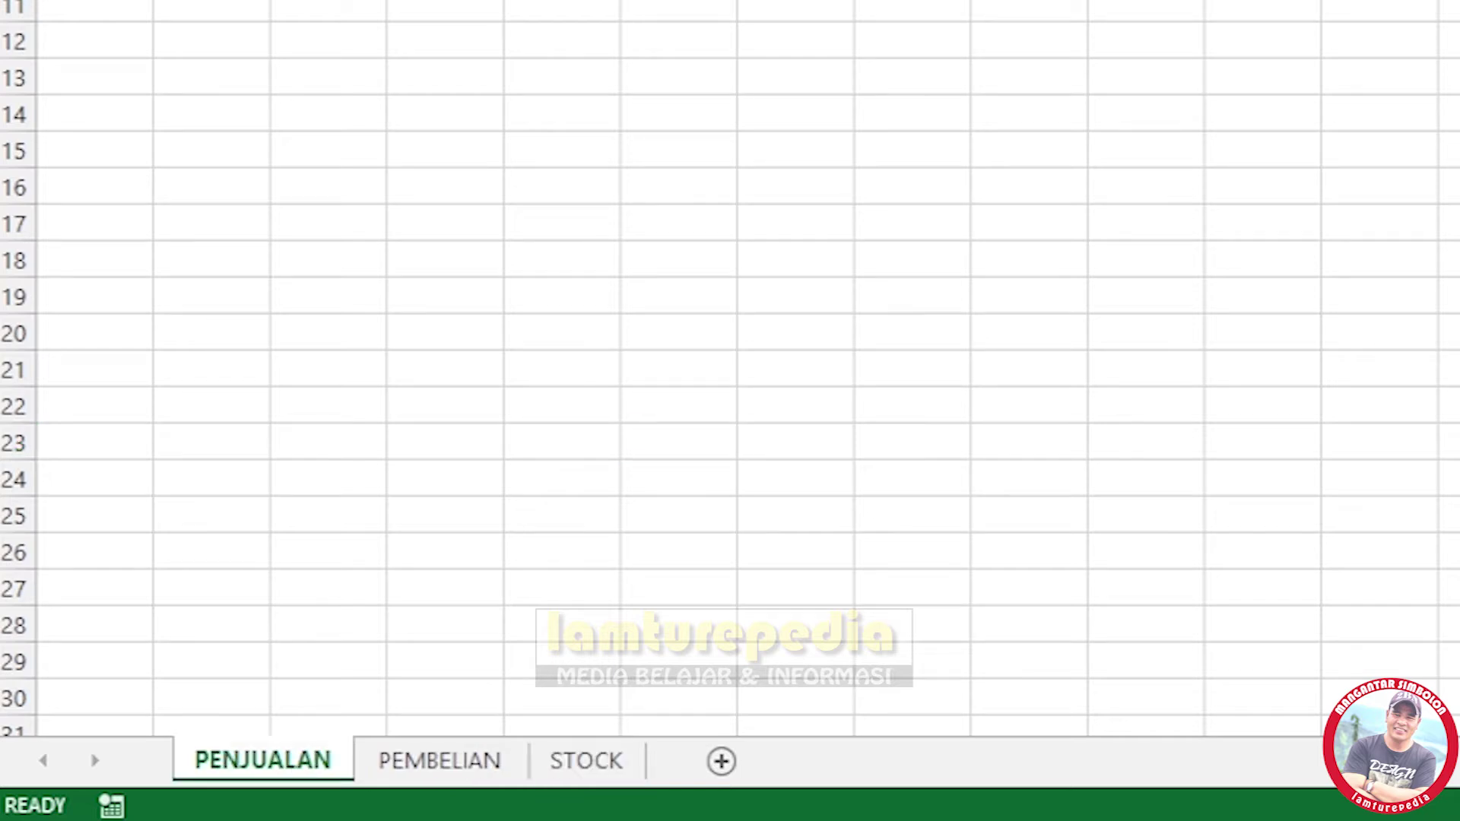
Select a block of cells on PENJUALAN, PEMBELIAN and STOCK in turn to show where each sheet's data goes.
{"action": "left_click_drag", "start_coordinate": [164, 6], "coordinate": [667, 39]}
{"action": "left_click", "coordinate": [664, 152]}
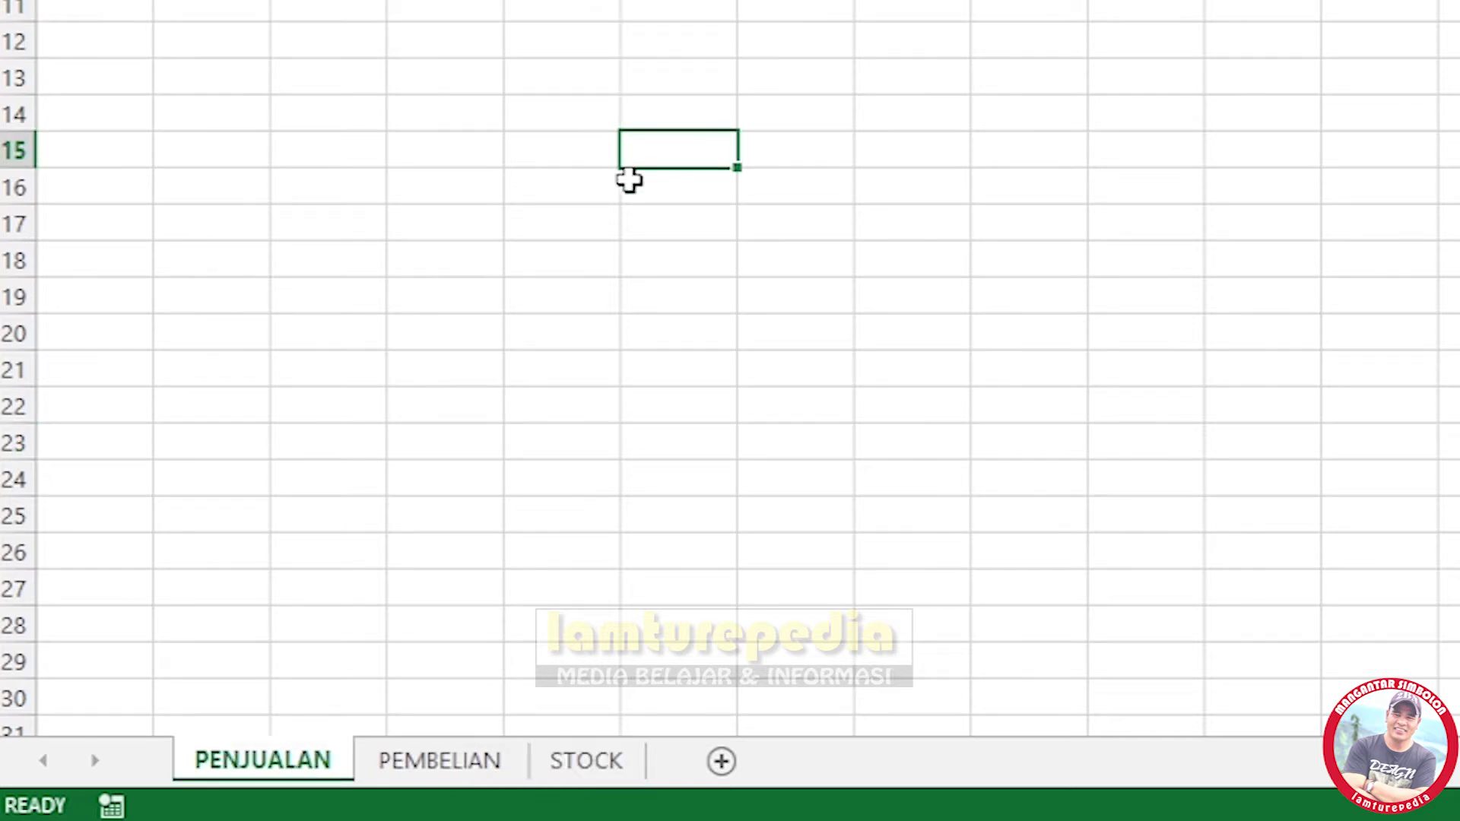
{"action": "left_click", "coordinate": [411, 767]}
{"action": "left_click_drag", "start_coordinate": [164, 4], "coordinate": [726, 156]}
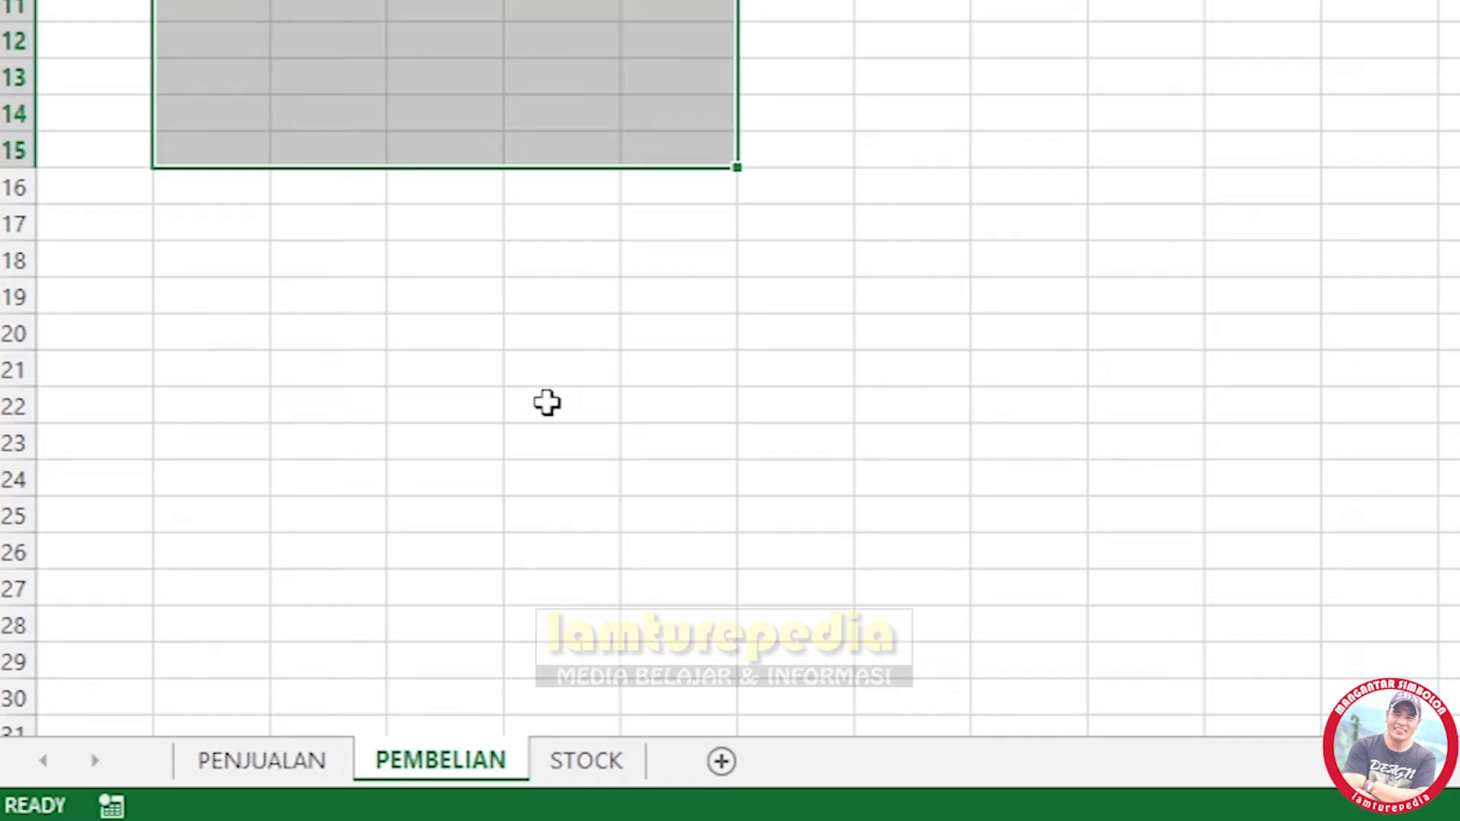
{"action": "left_click", "coordinate": [578, 764]}
{"action": "left_click_drag", "start_coordinate": [281, 3], "coordinate": [613, 215]}
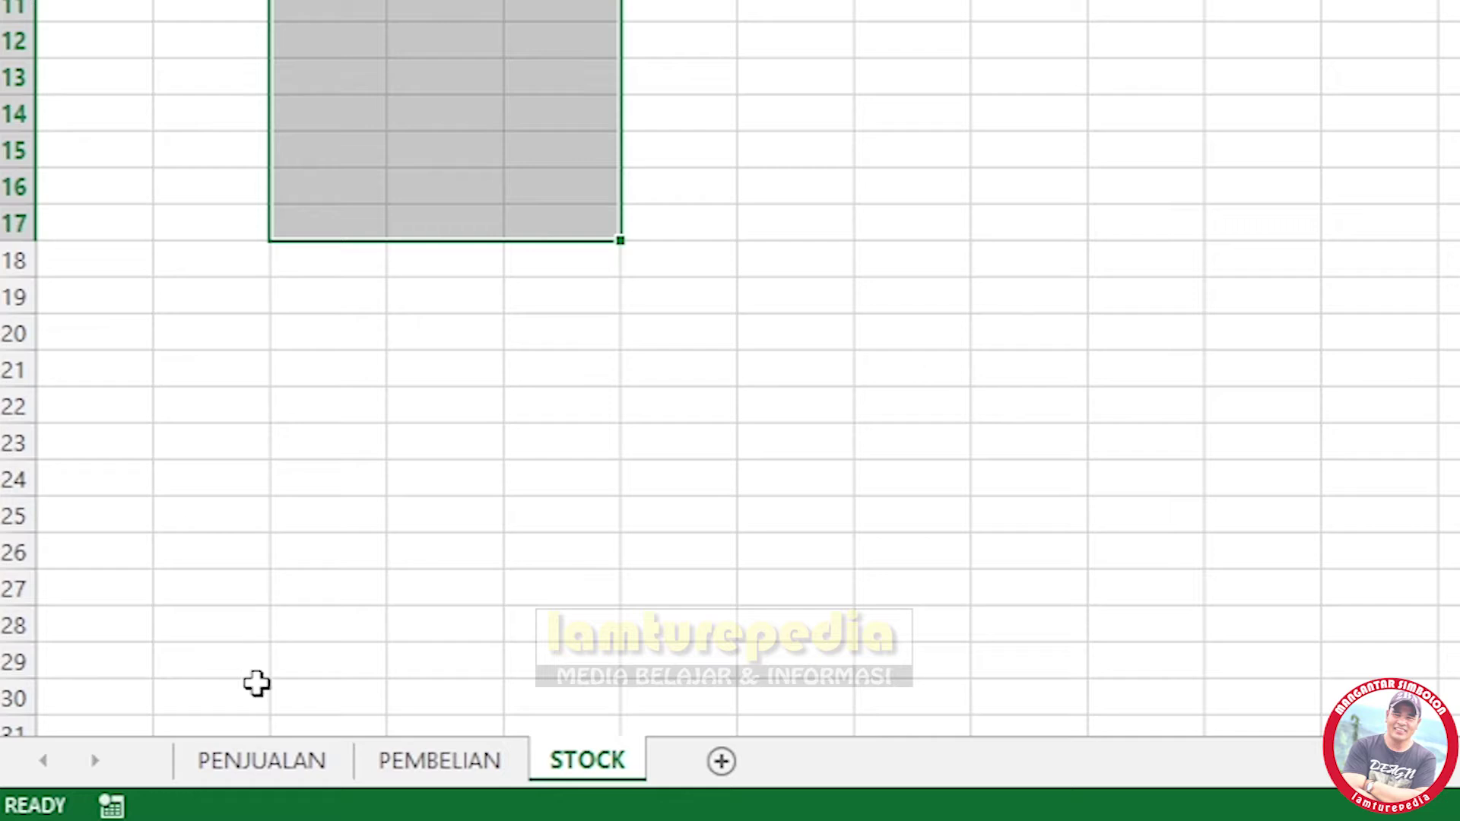
Go through PENJUALAN and PEMBELIAN once more, ending on the STOCK sheet.
{"action": "left_click", "coordinate": [262, 761]}
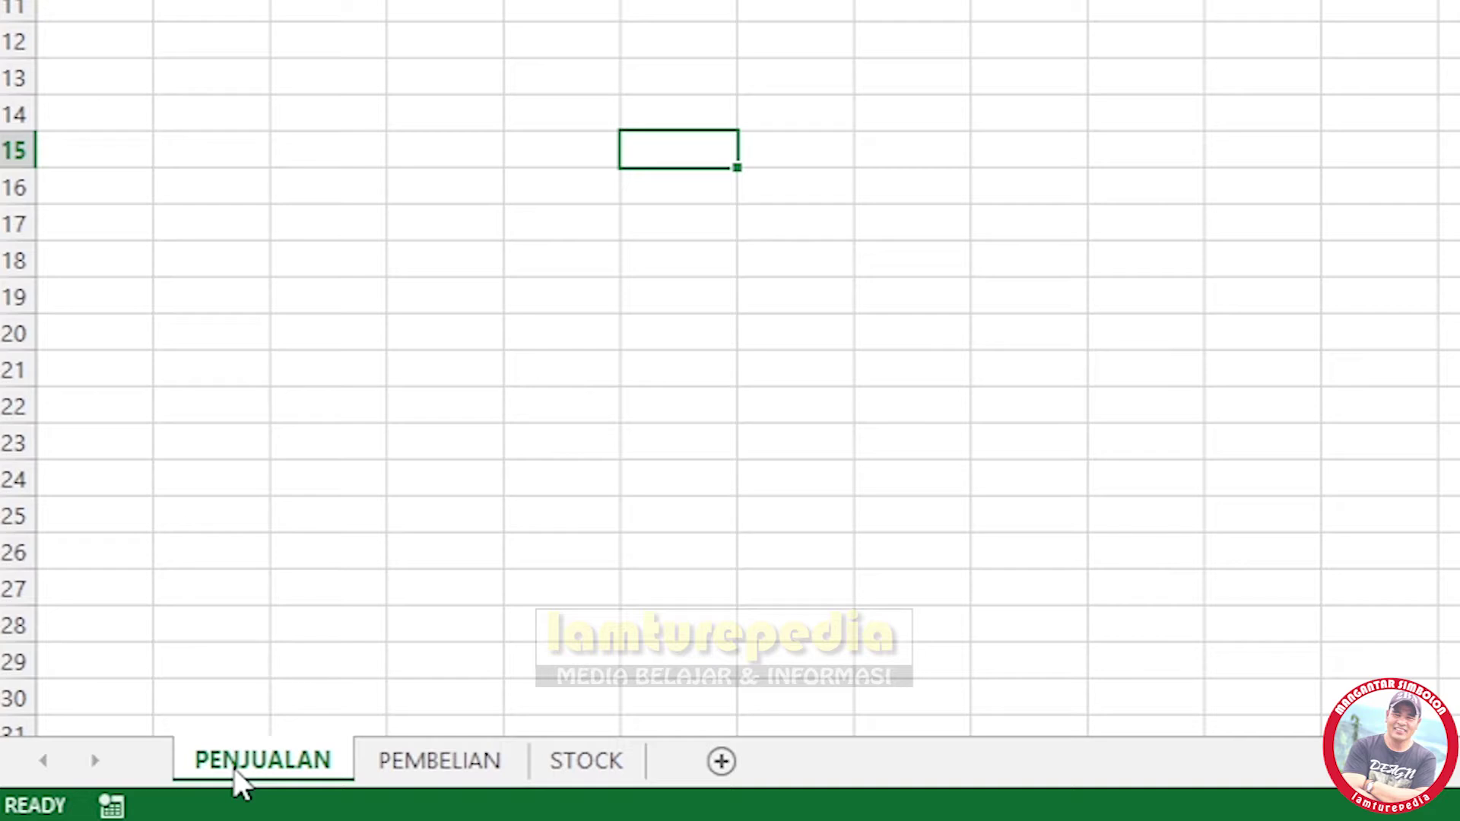
{"action": "left_click", "coordinate": [431, 770]}
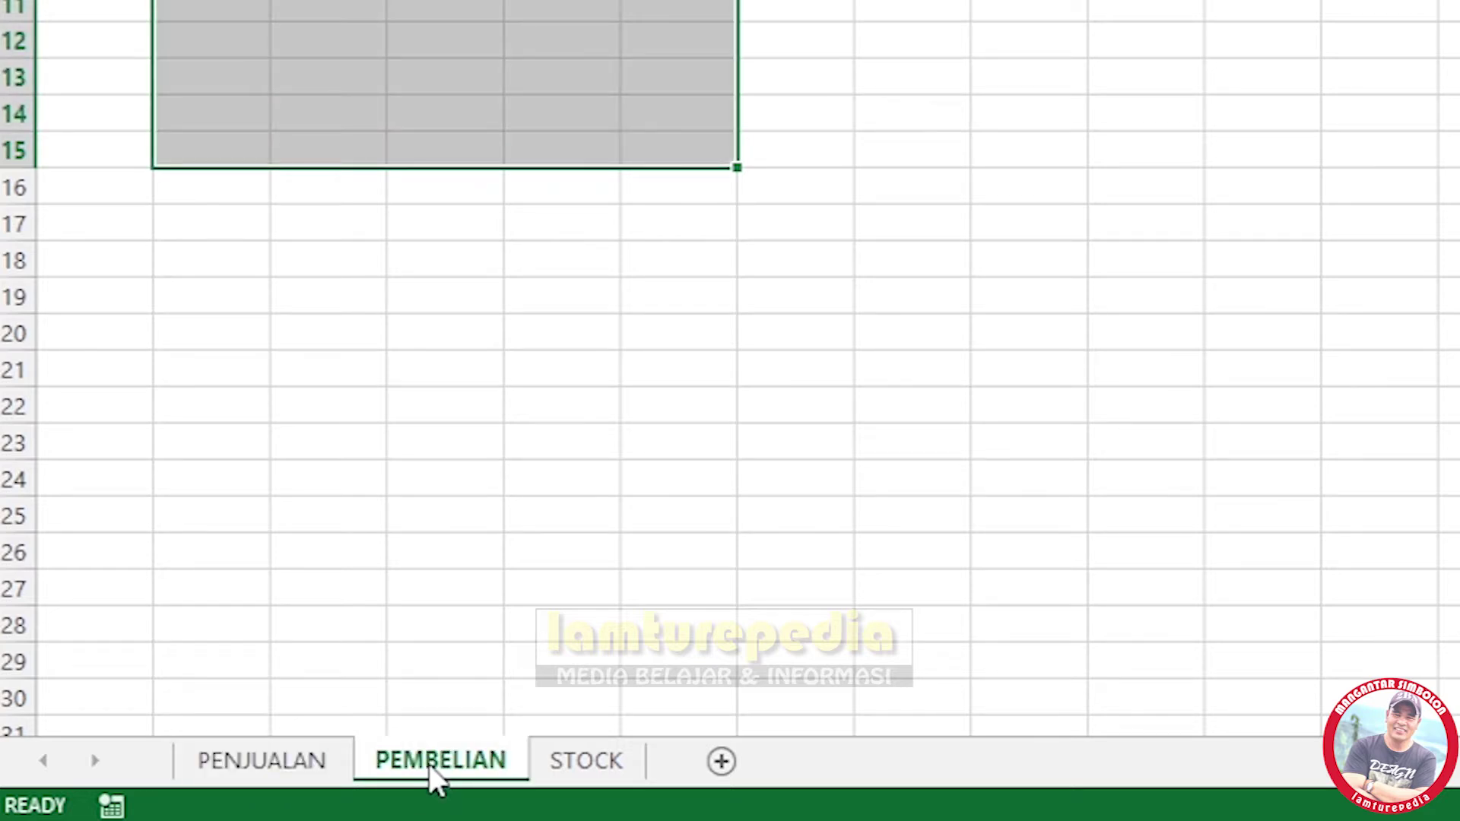
{"action": "key", "text": "ctrl+Page_Down"}
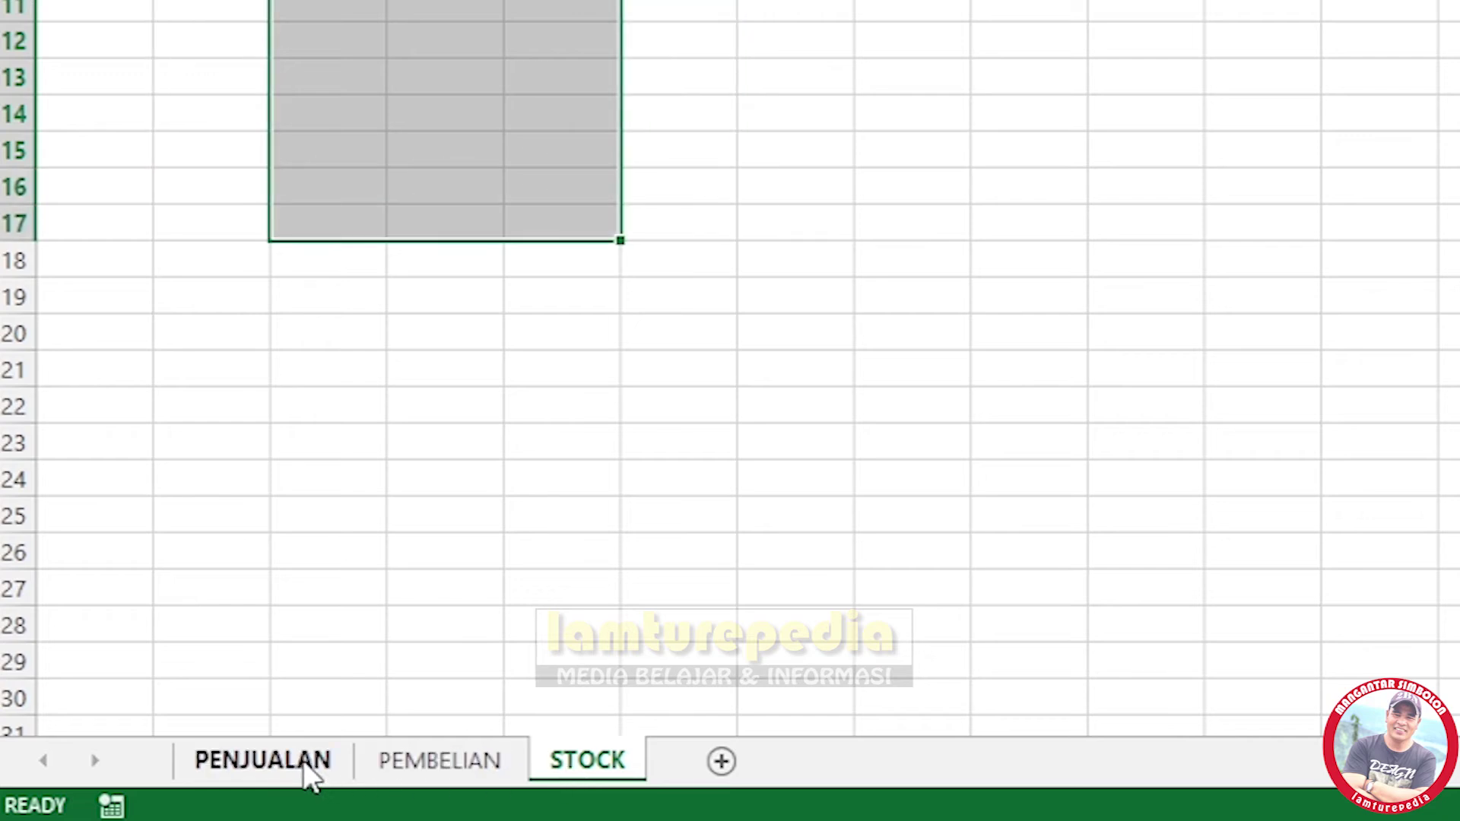
Add a fourth worksheet and move it between PENJUALAN and PEMBELIAN.
{"action": "left_click", "coordinate": [721, 762]}
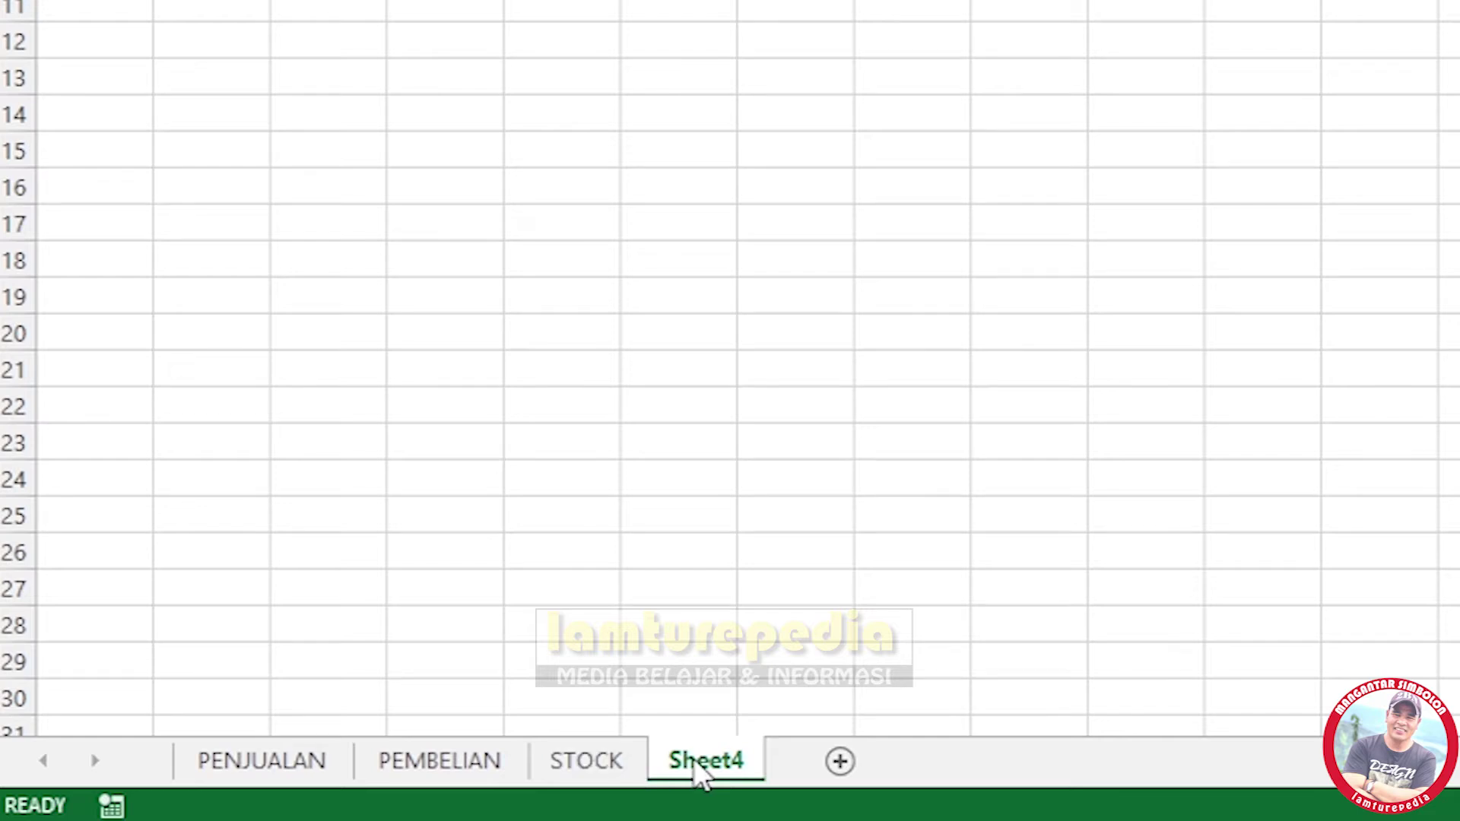
{"action": "left_click_drag", "start_coordinate": [696, 769], "coordinate": [413, 779]}
Rename the PENJUALAN sheet as PENJUALAN TOKO1.
{"action": "right_click", "coordinate": [254, 765]}
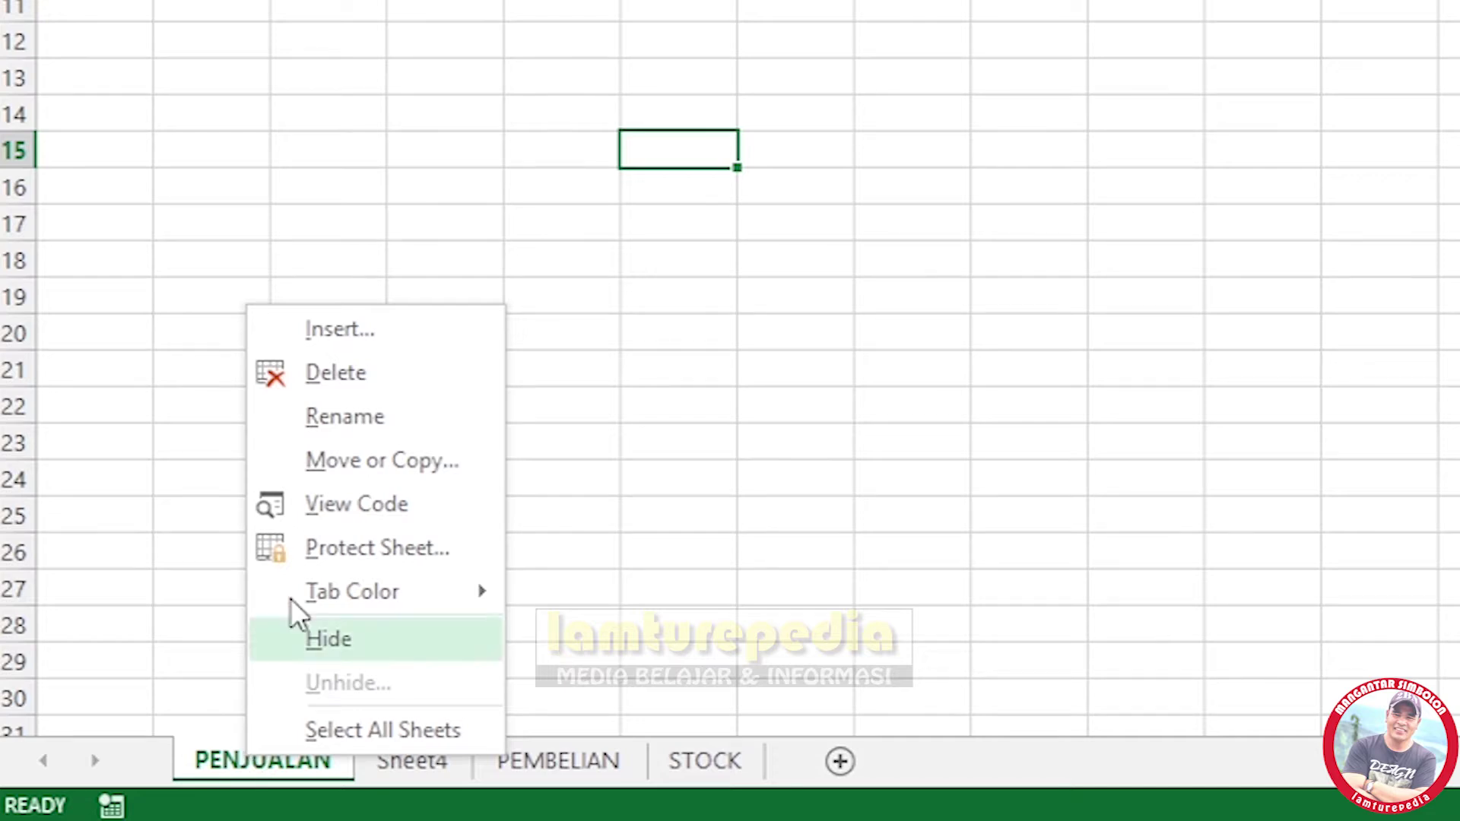
{"action": "left_click", "coordinate": [352, 421]}
{"action": "key", "text": "End"}
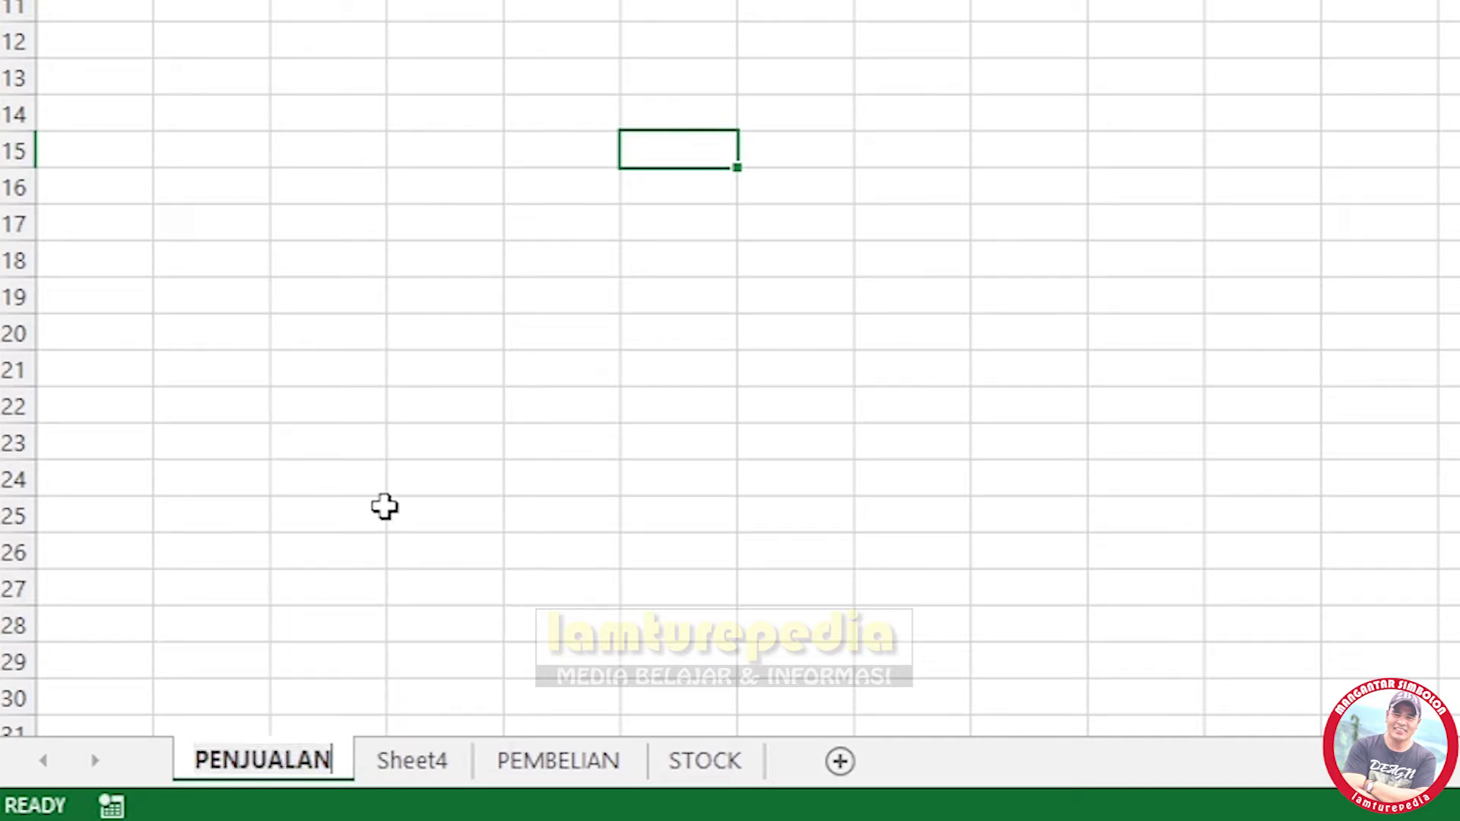
{"action": "type", "text": "TO"}
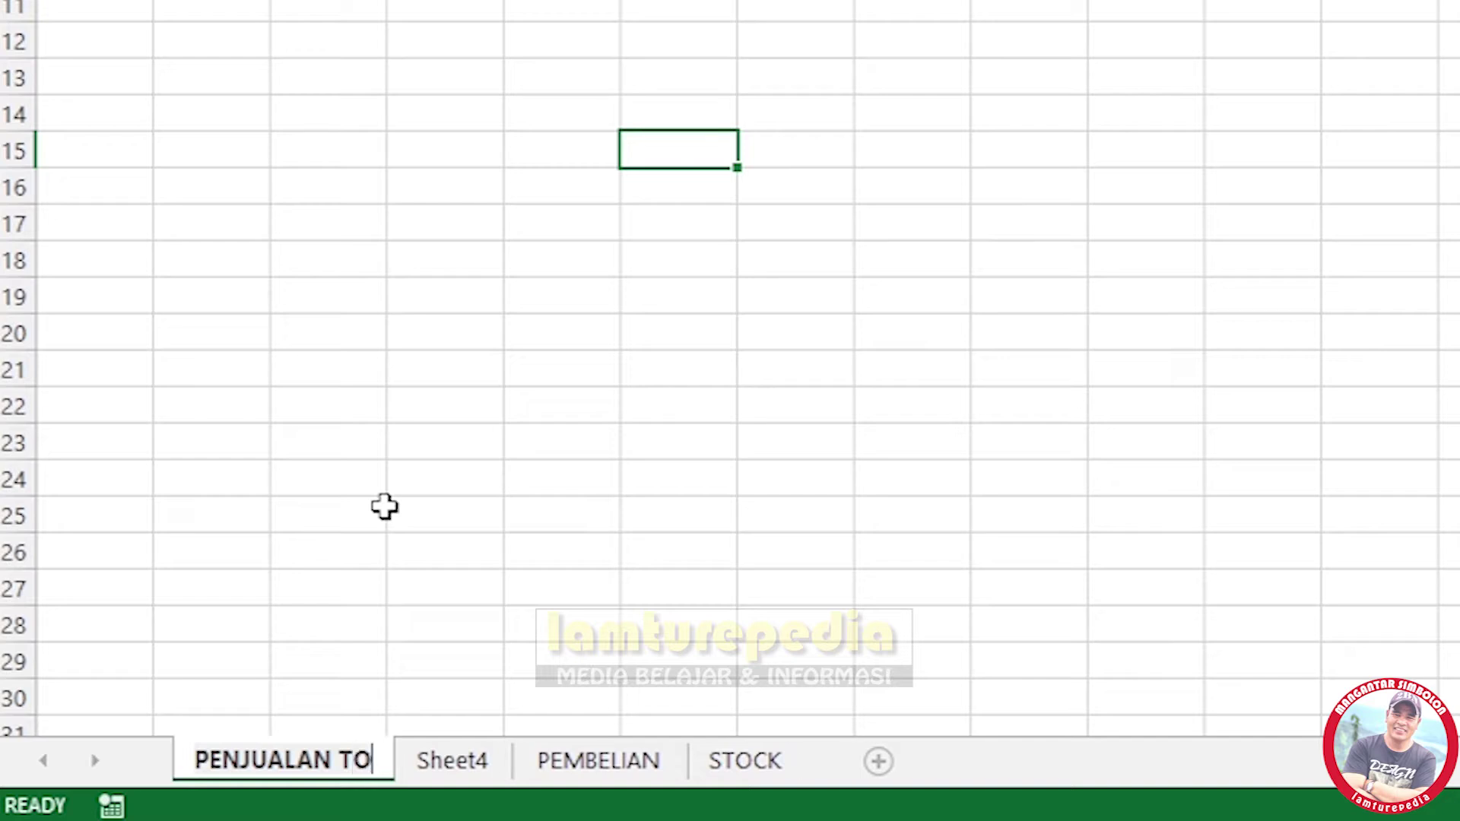
{"action": "type", "text": "KO1"}
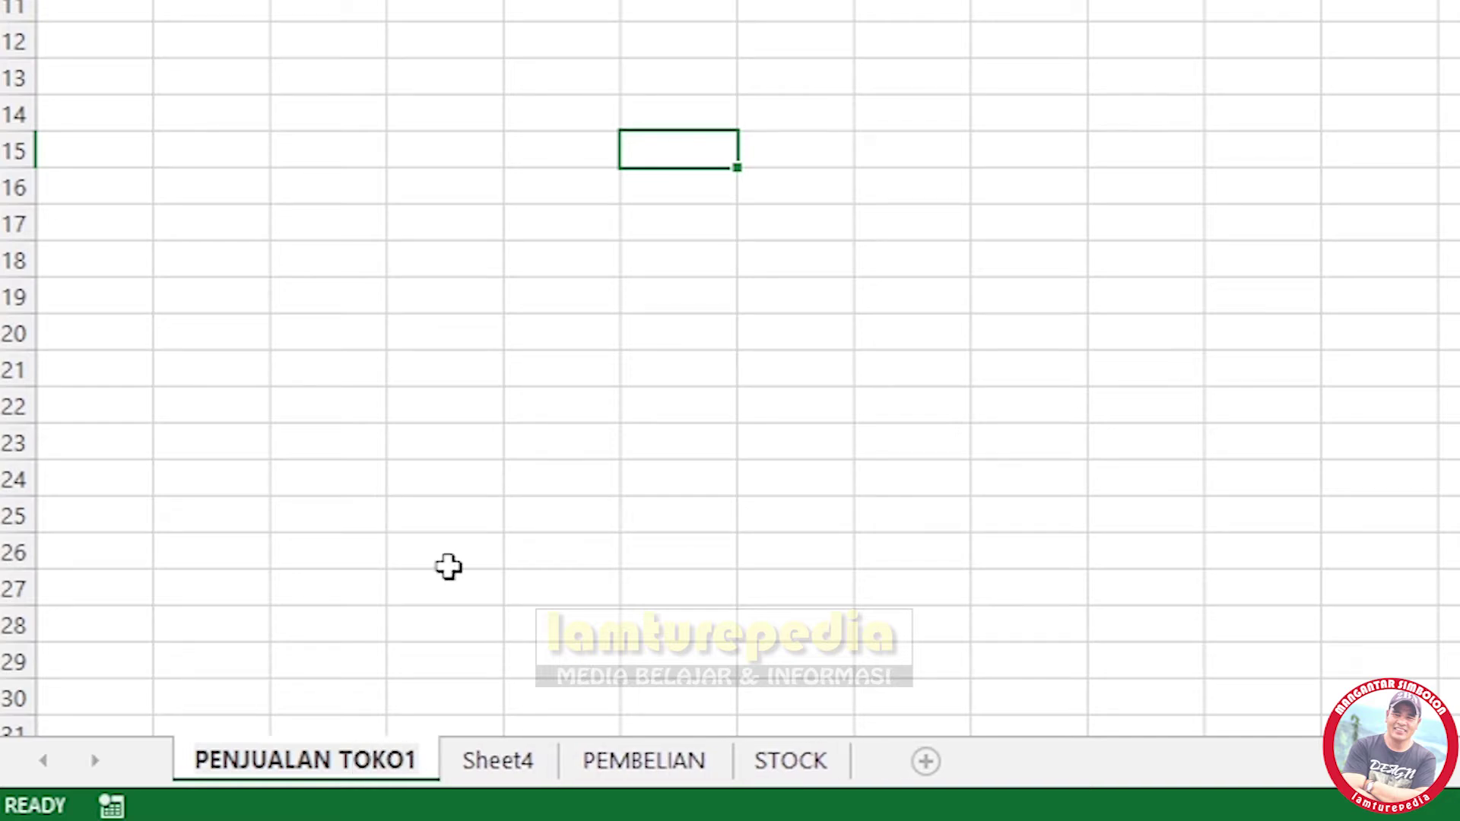
Rename Sheet4 as PENJUALAN TOKO2.
{"action": "left_click", "coordinate": [514, 770]}
{"action": "right_click", "coordinate": [514, 770]}
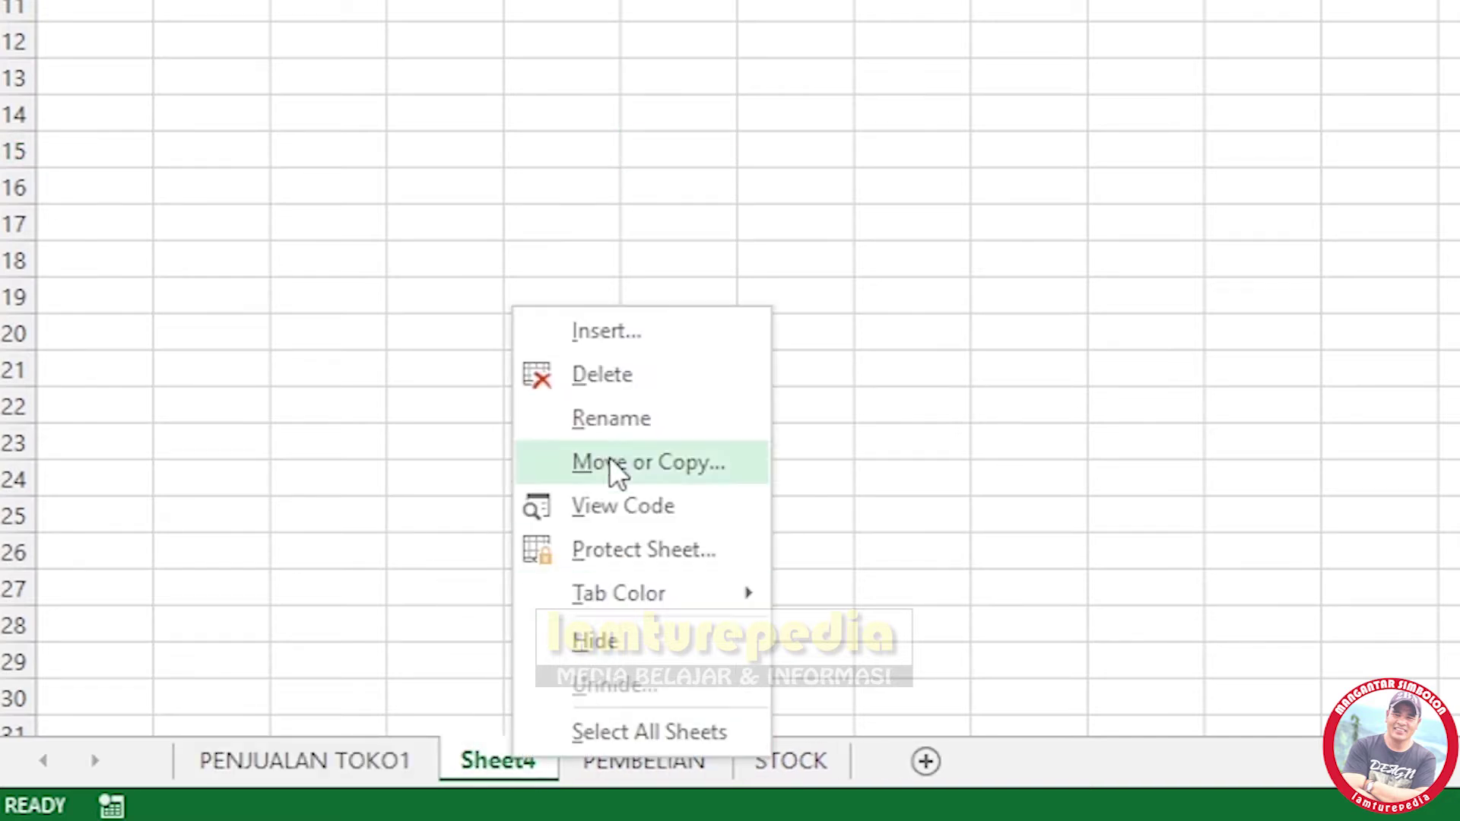
{"action": "left_click", "coordinate": [609, 418]}
{"action": "type", "text": "PENJUALAN"}
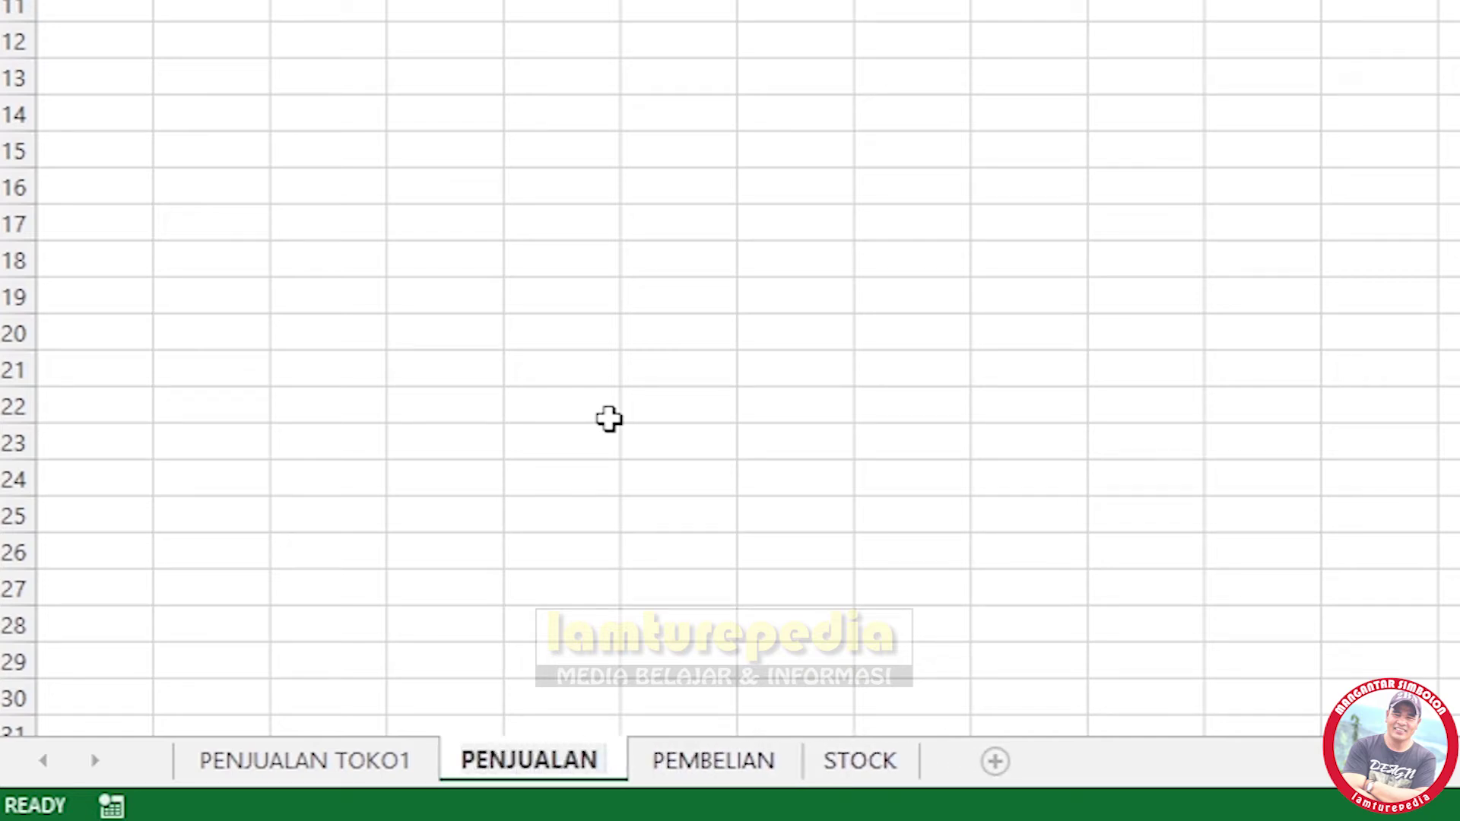
{"action": "type", "text": " TOKO"}
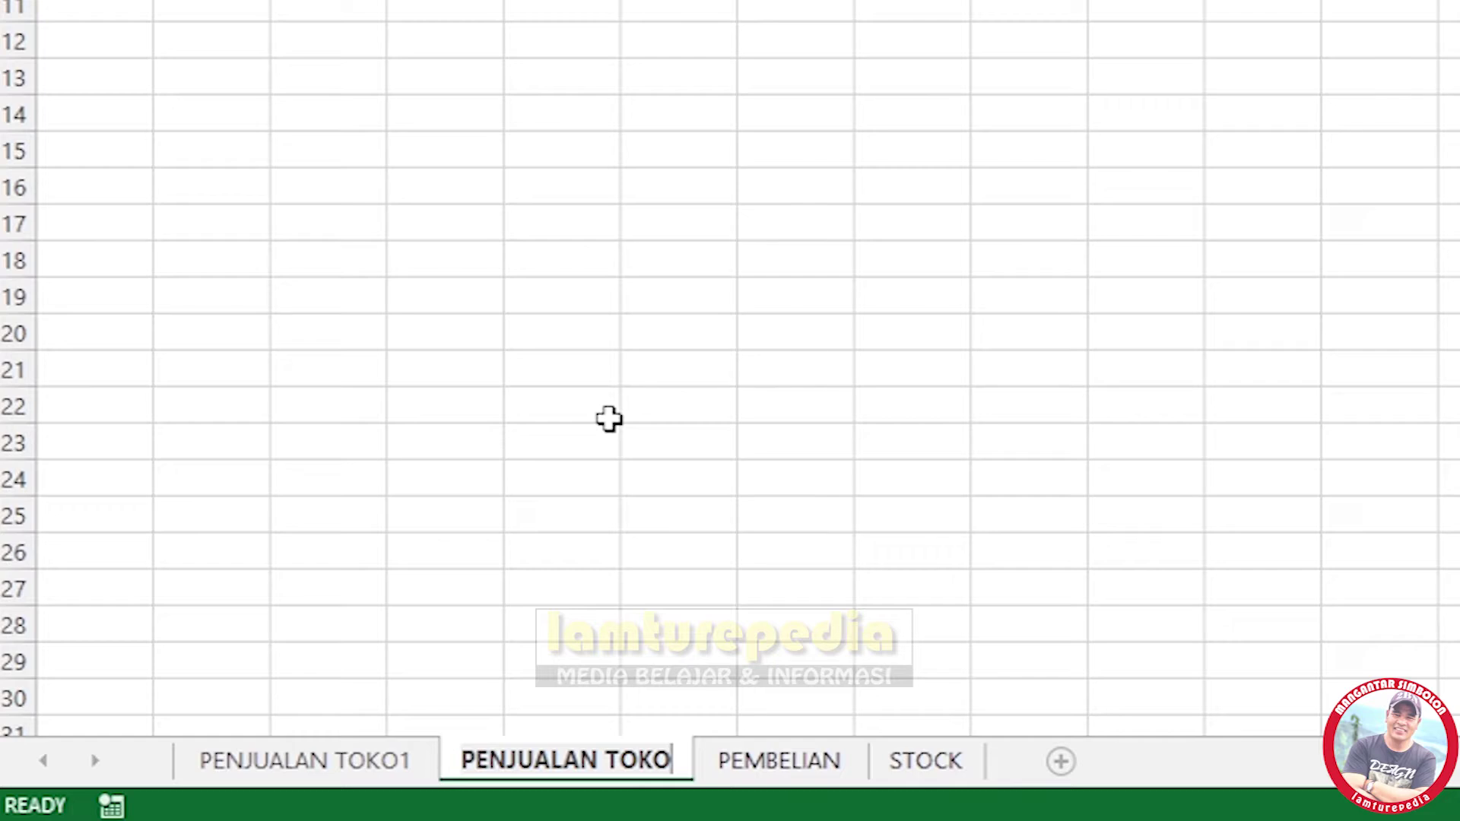
{"action": "type", "text": "2"}
Look at the PEMBELIAN sheet and the STOCK sheet in turn.
{"action": "left_click", "coordinate": [815, 771]}
{"action": "left_click", "coordinate": [815, 771]}
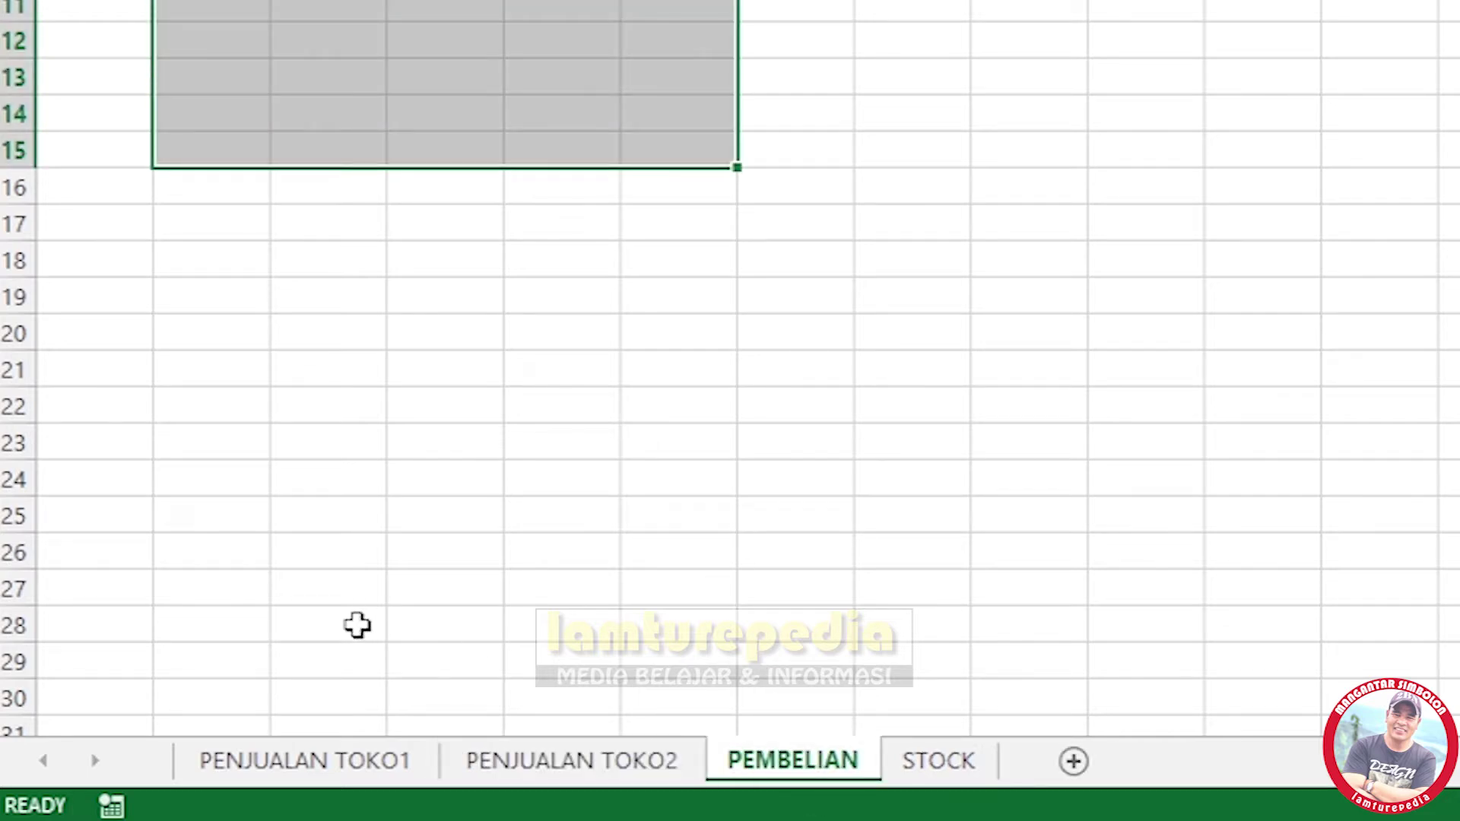
{"action": "left_click", "coordinate": [969, 766]}
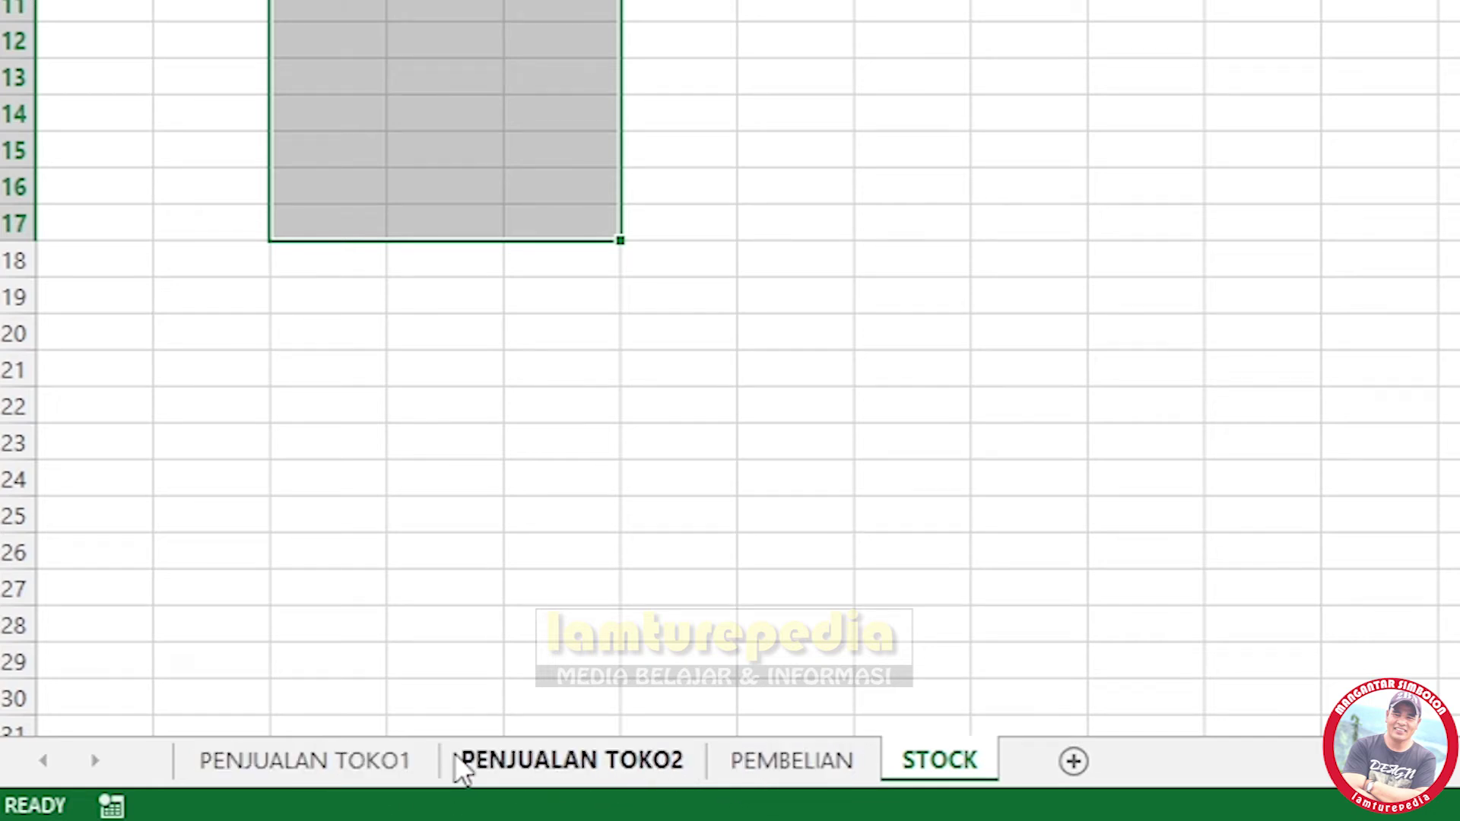
Color the sheet tabs of PENJUALAN TOKO1 and PENJUALAN TOKO2 standard yellow.
{"action": "left_click", "coordinate": [318, 768]}
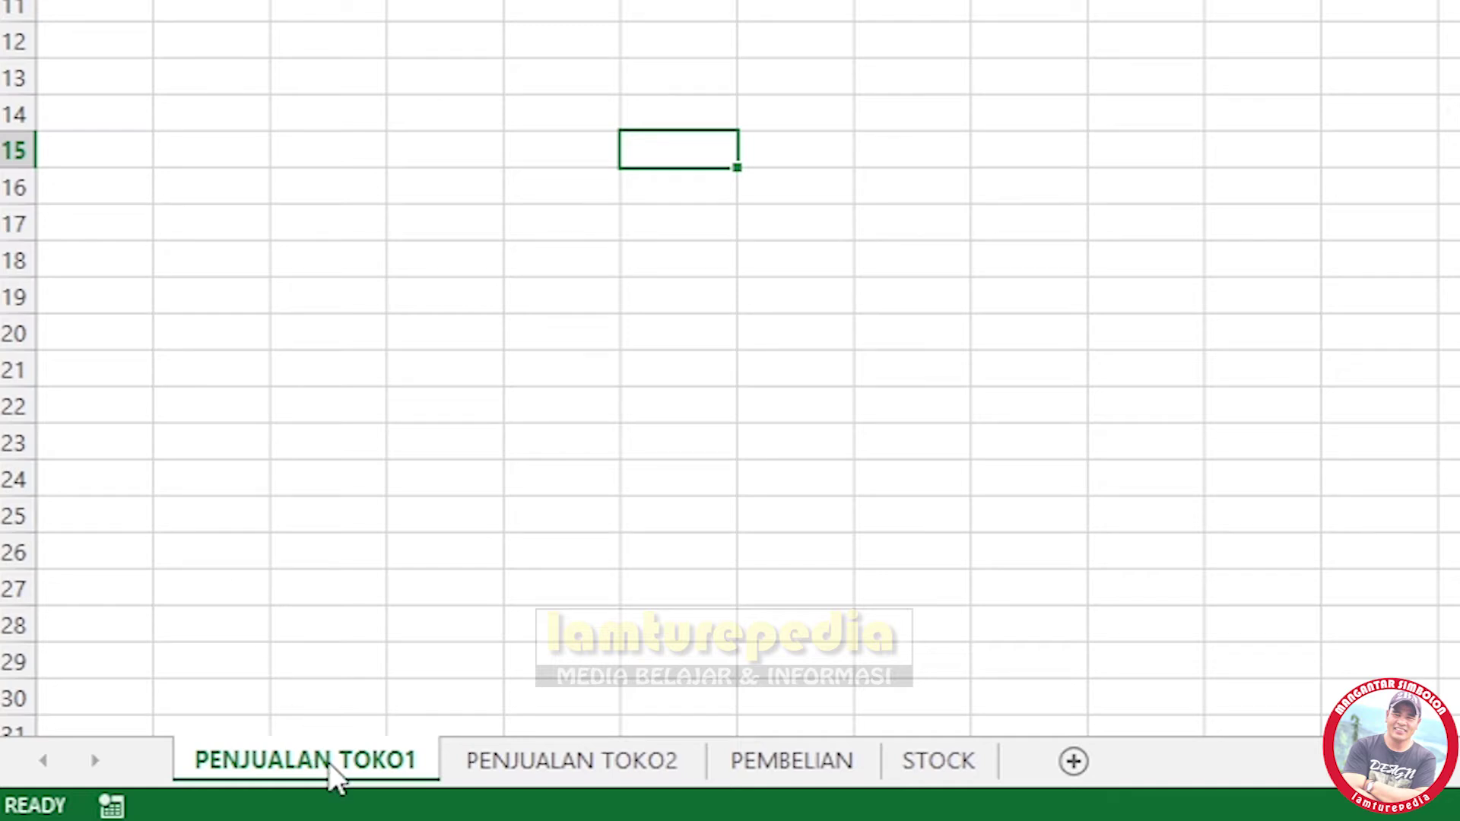
{"action": "right_click", "coordinate": [333, 779]}
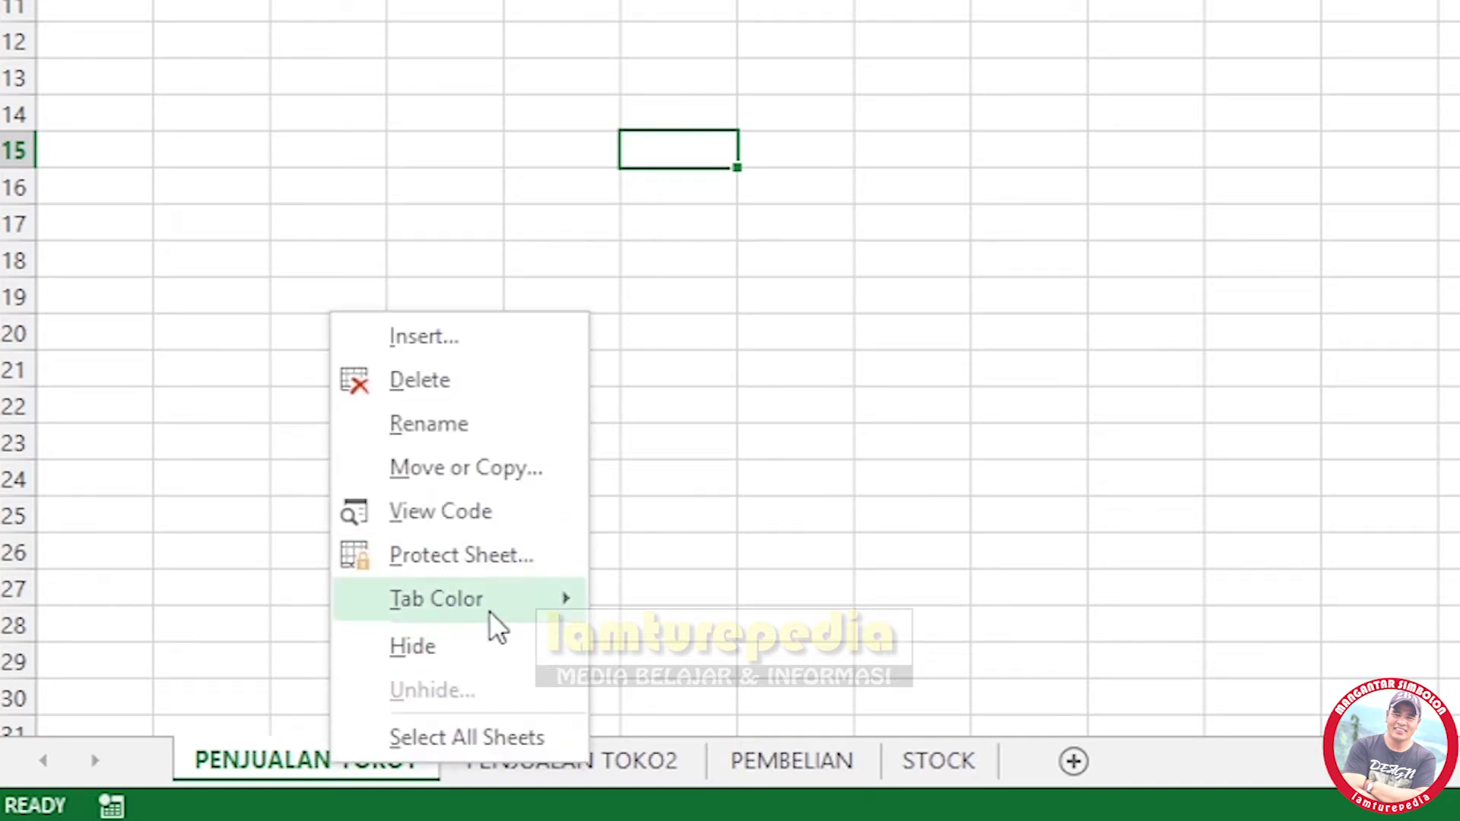
{"action": "mouse_move", "coordinate": [481, 612]}
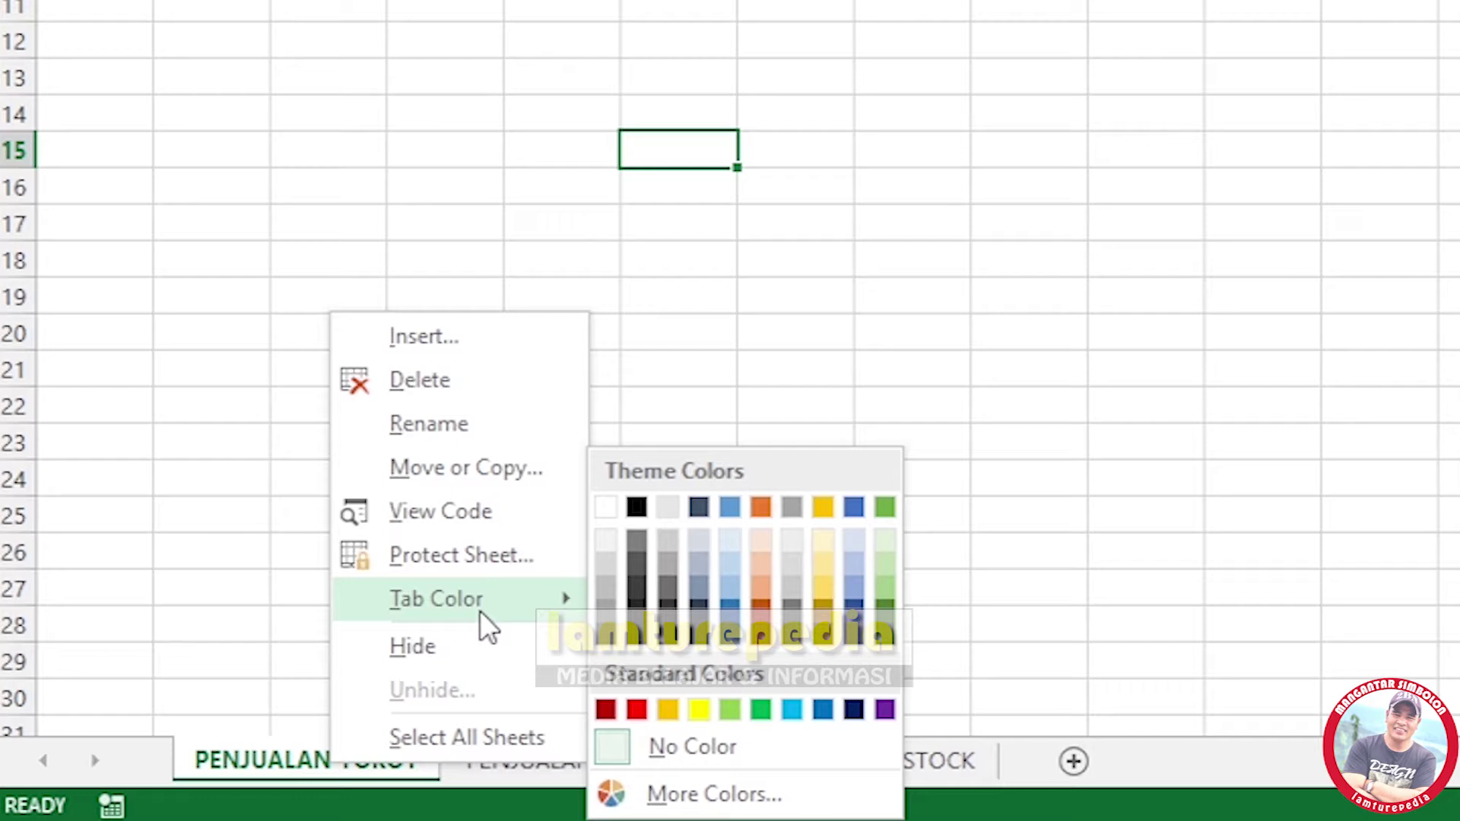
{"action": "left_click", "coordinate": [699, 710]}
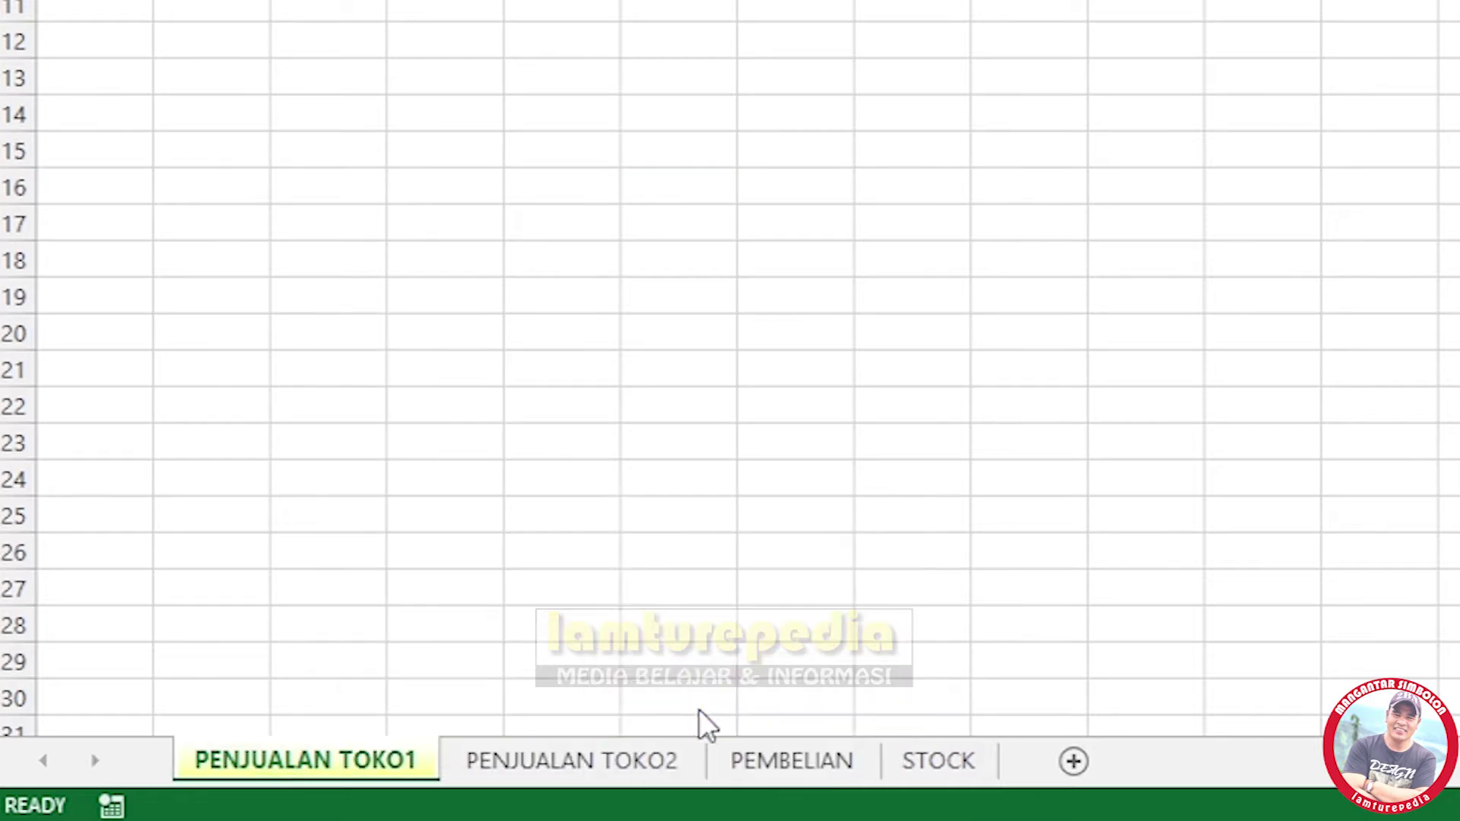
{"action": "right_click", "coordinate": [502, 762]}
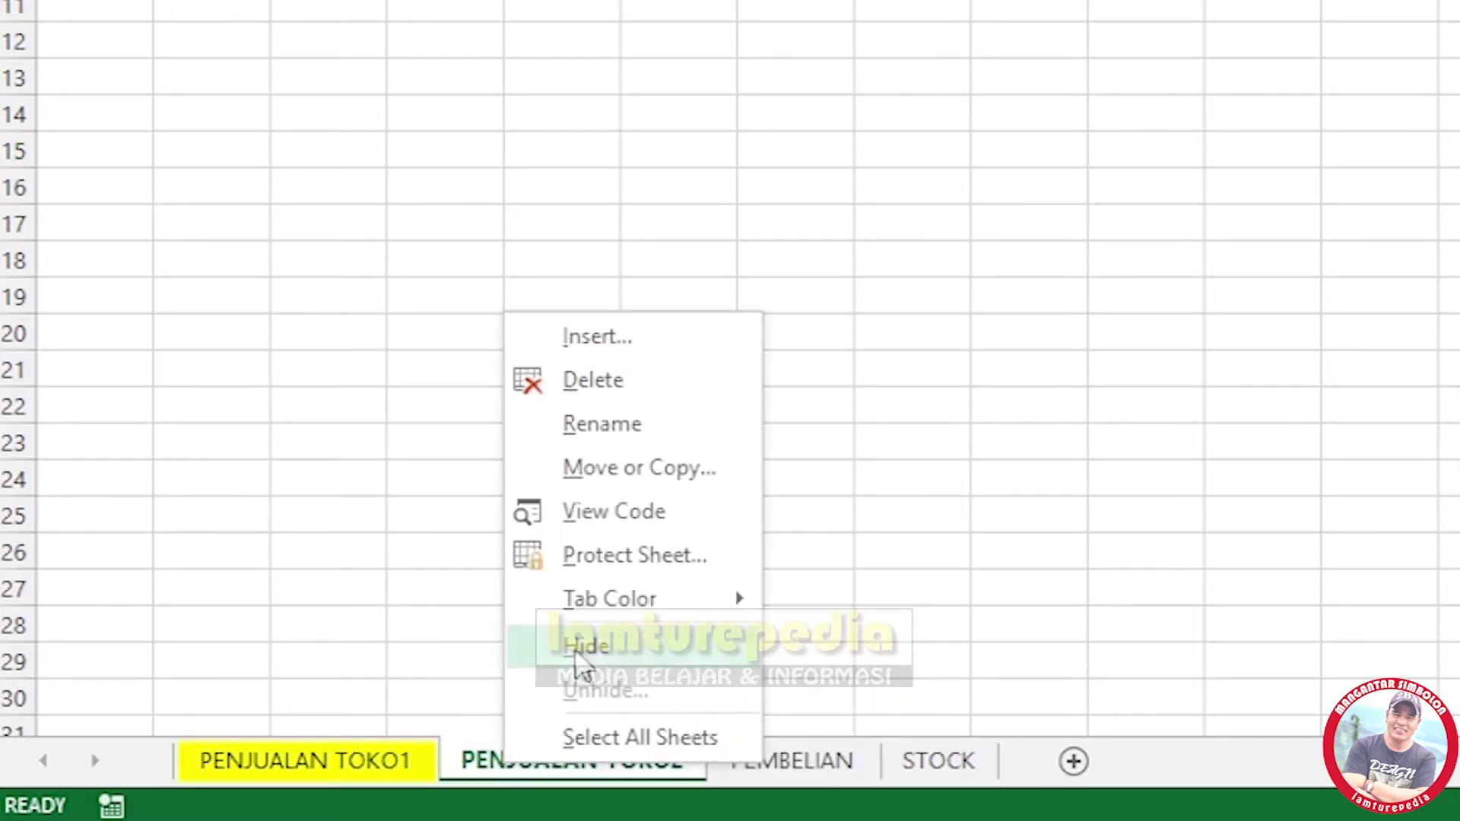
{"action": "mouse_move", "coordinate": [594, 601]}
{"action": "left_click", "coordinate": [872, 709]}
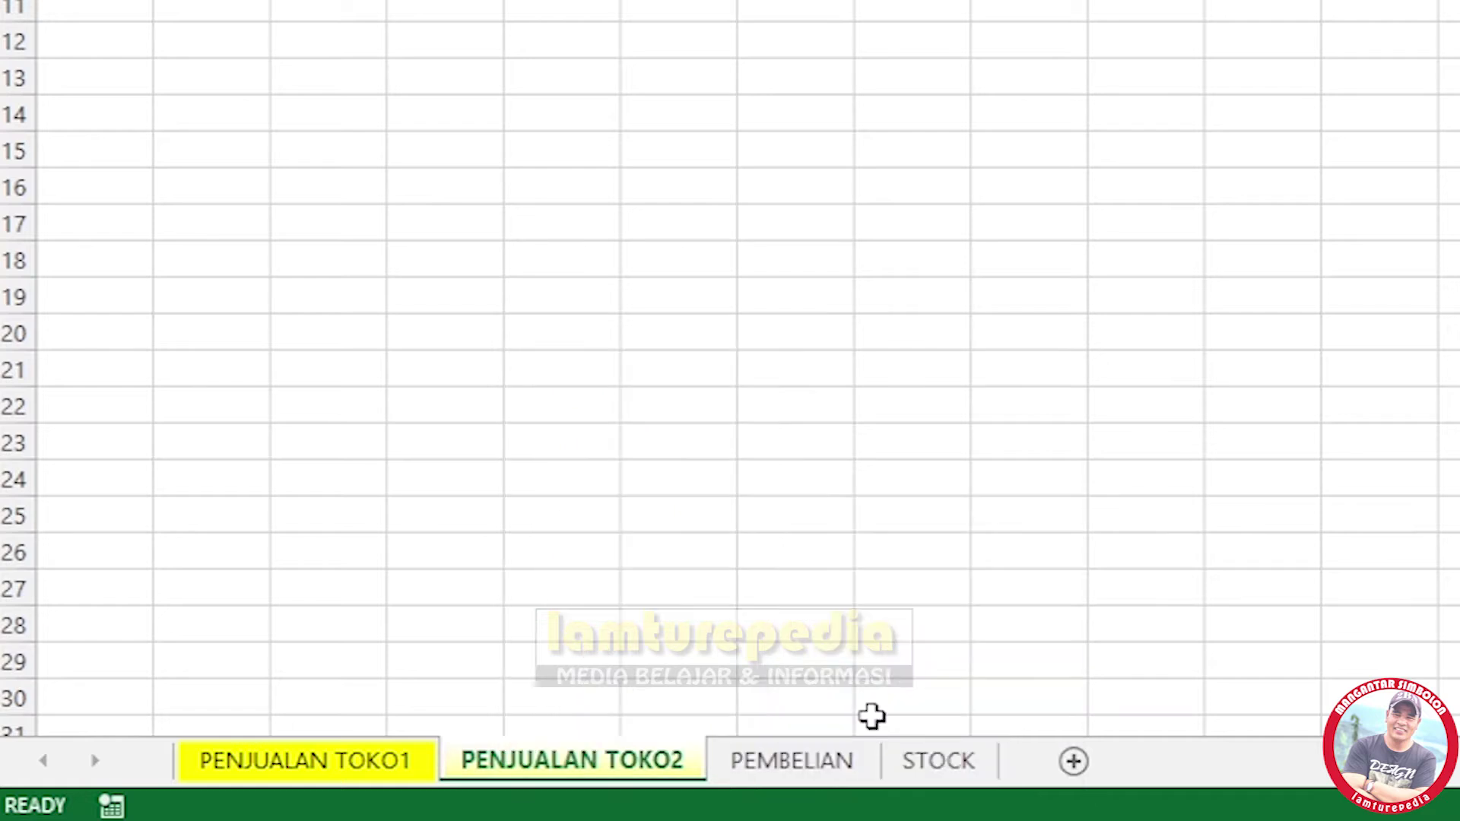
Color the PEMBELIAN sheet tab standard dark red.
{"action": "left_click", "coordinate": [809, 759]}
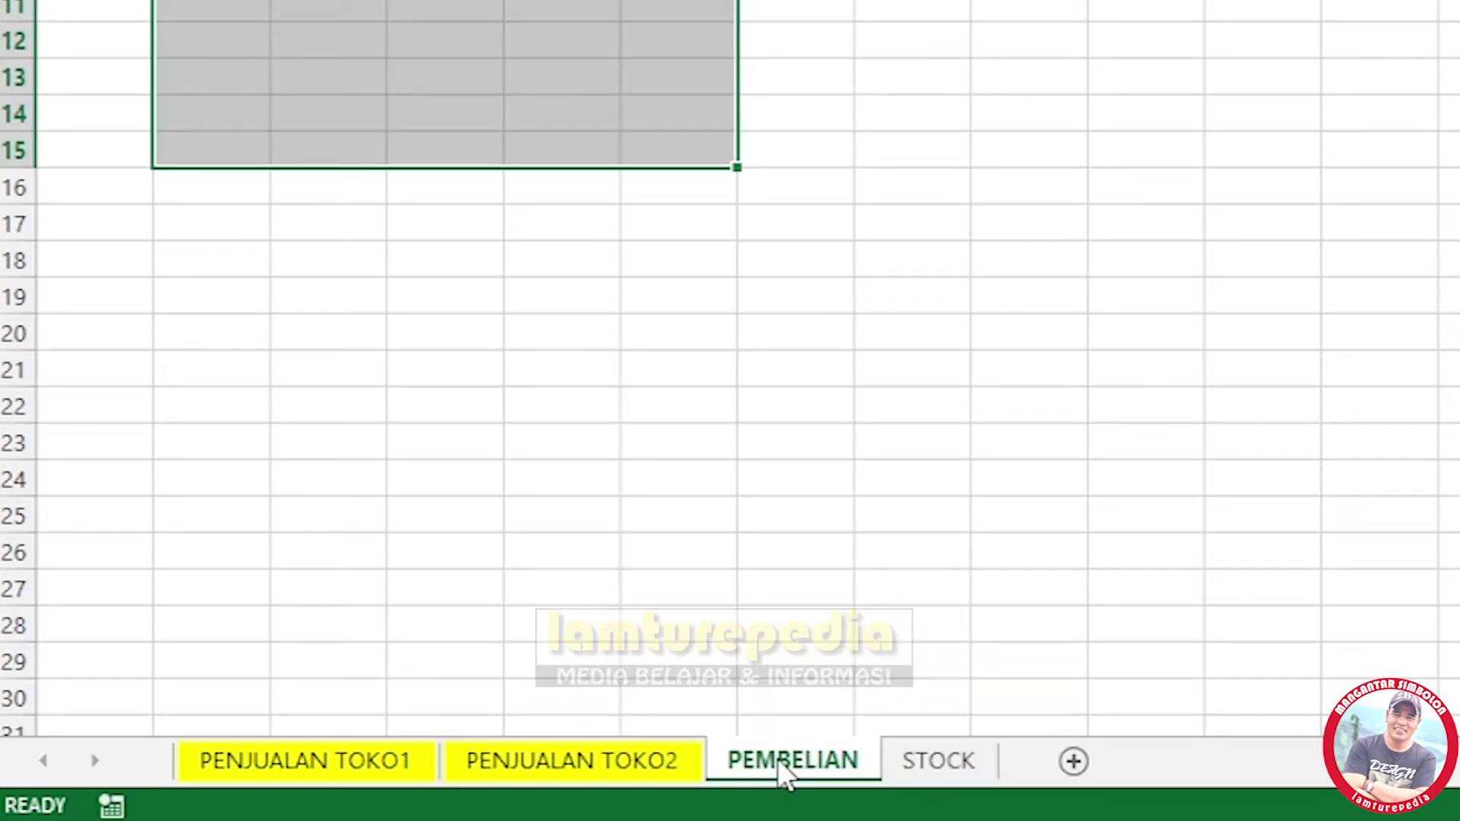
{"action": "right_click", "coordinate": [779, 761]}
{"action": "mouse_move", "coordinate": [896, 605]}
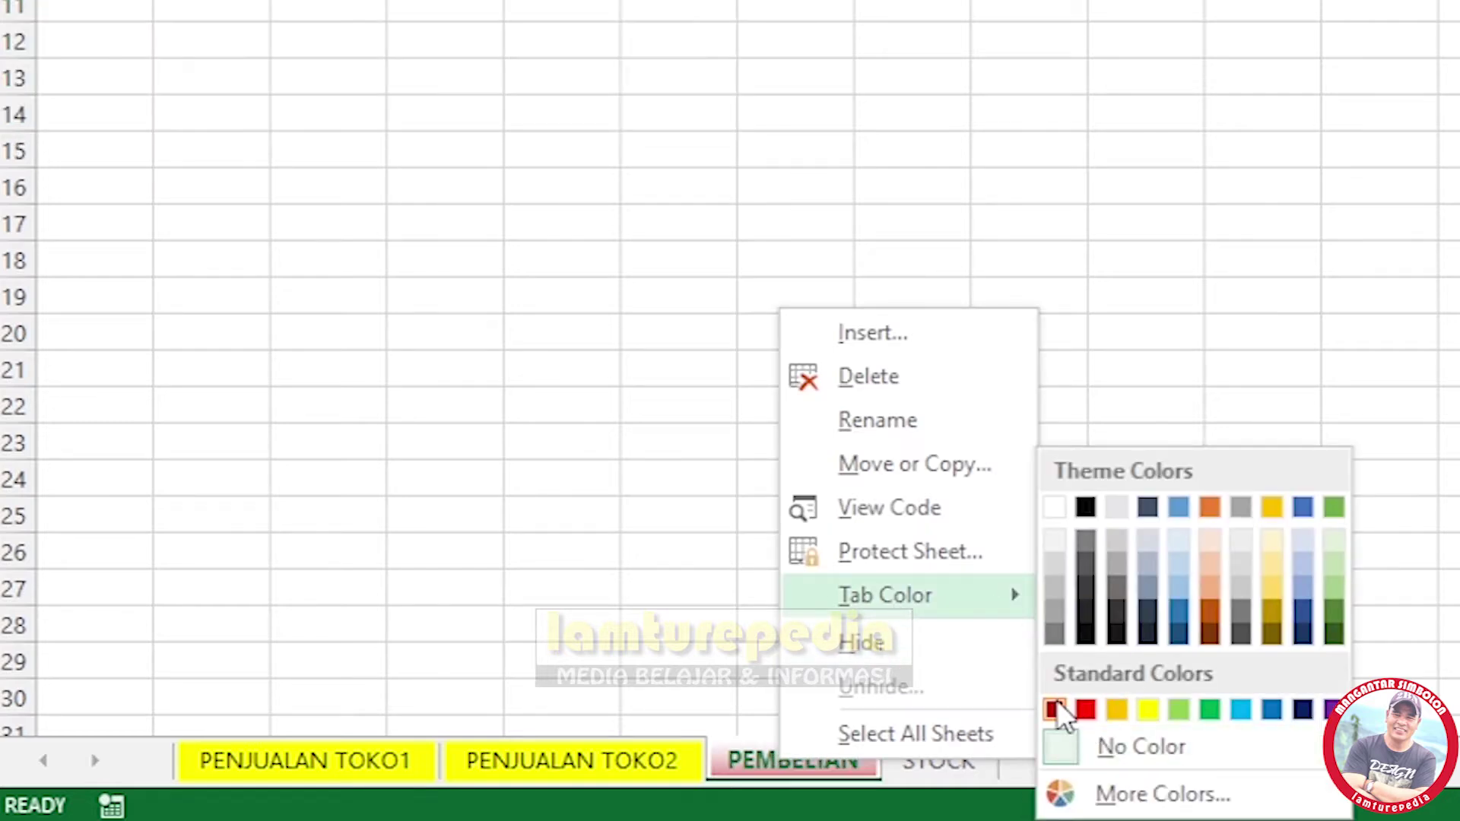
{"action": "left_click", "coordinate": [1056, 703]}
Color the STOCK sheet tab with a dark blue theme color.
{"action": "left_click", "coordinate": [920, 771]}
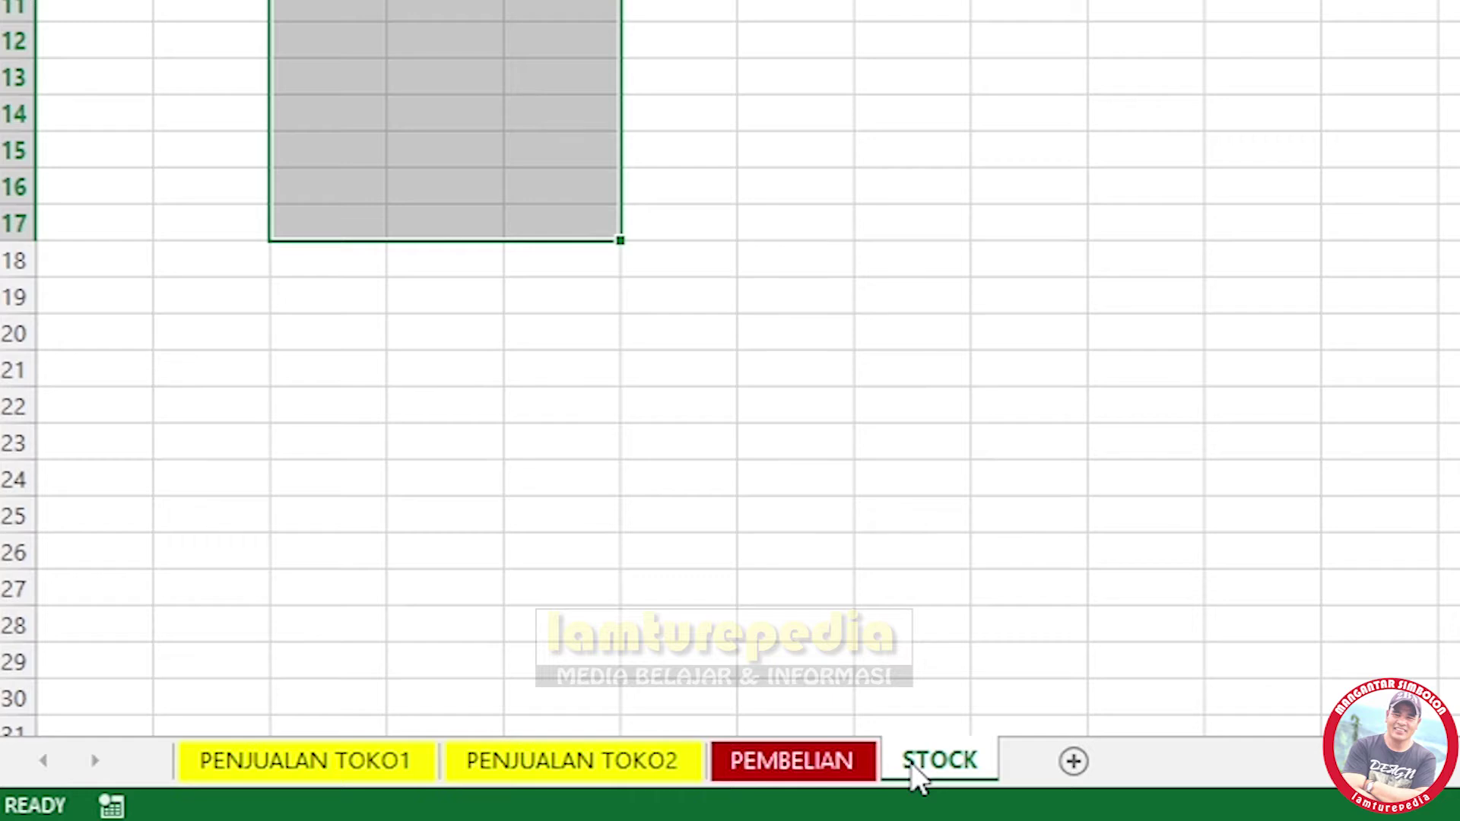
{"action": "right_click", "coordinate": [937, 763]}
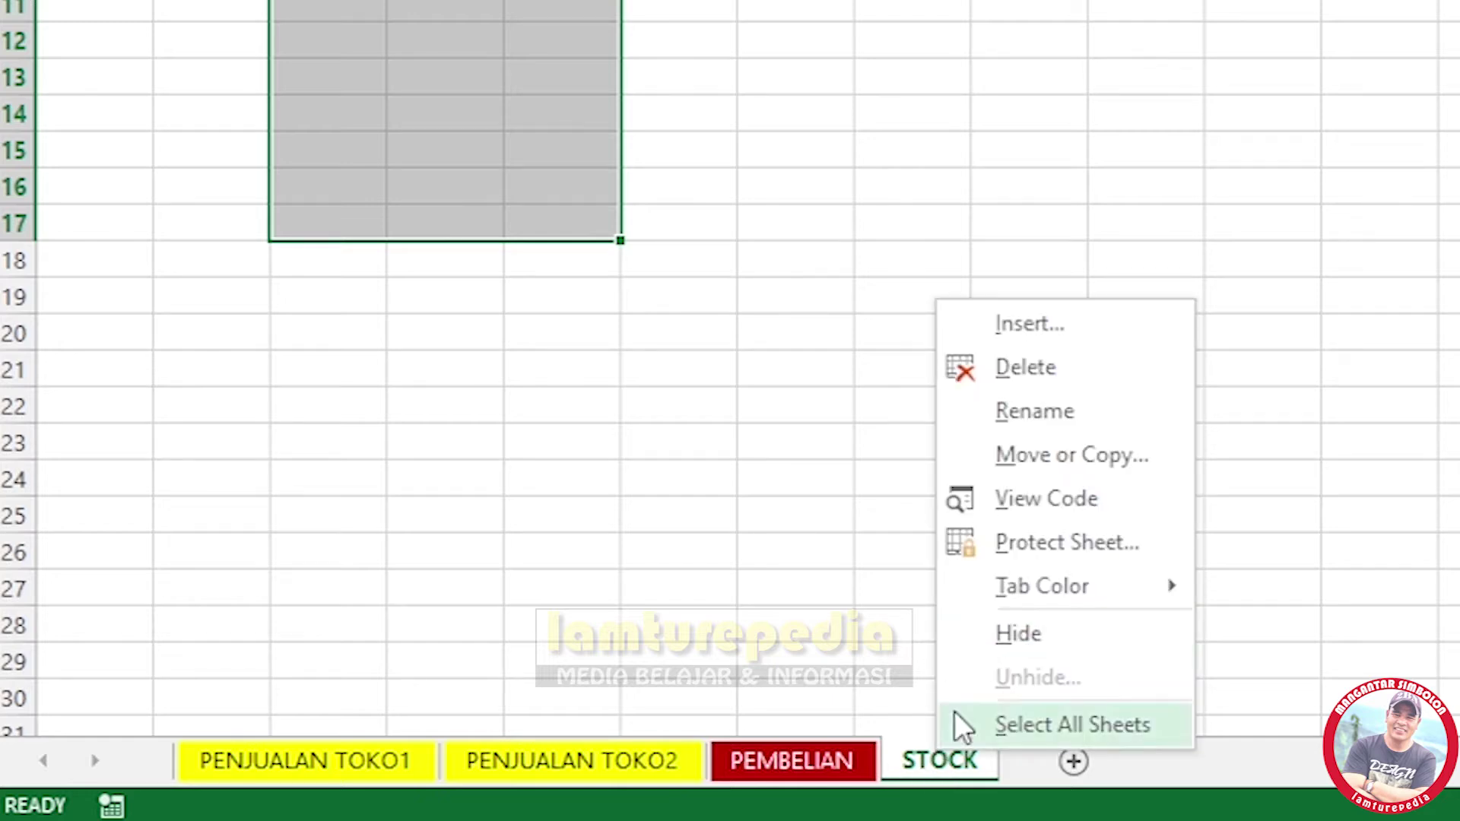
{"action": "mouse_move", "coordinate": [1049, 590]}
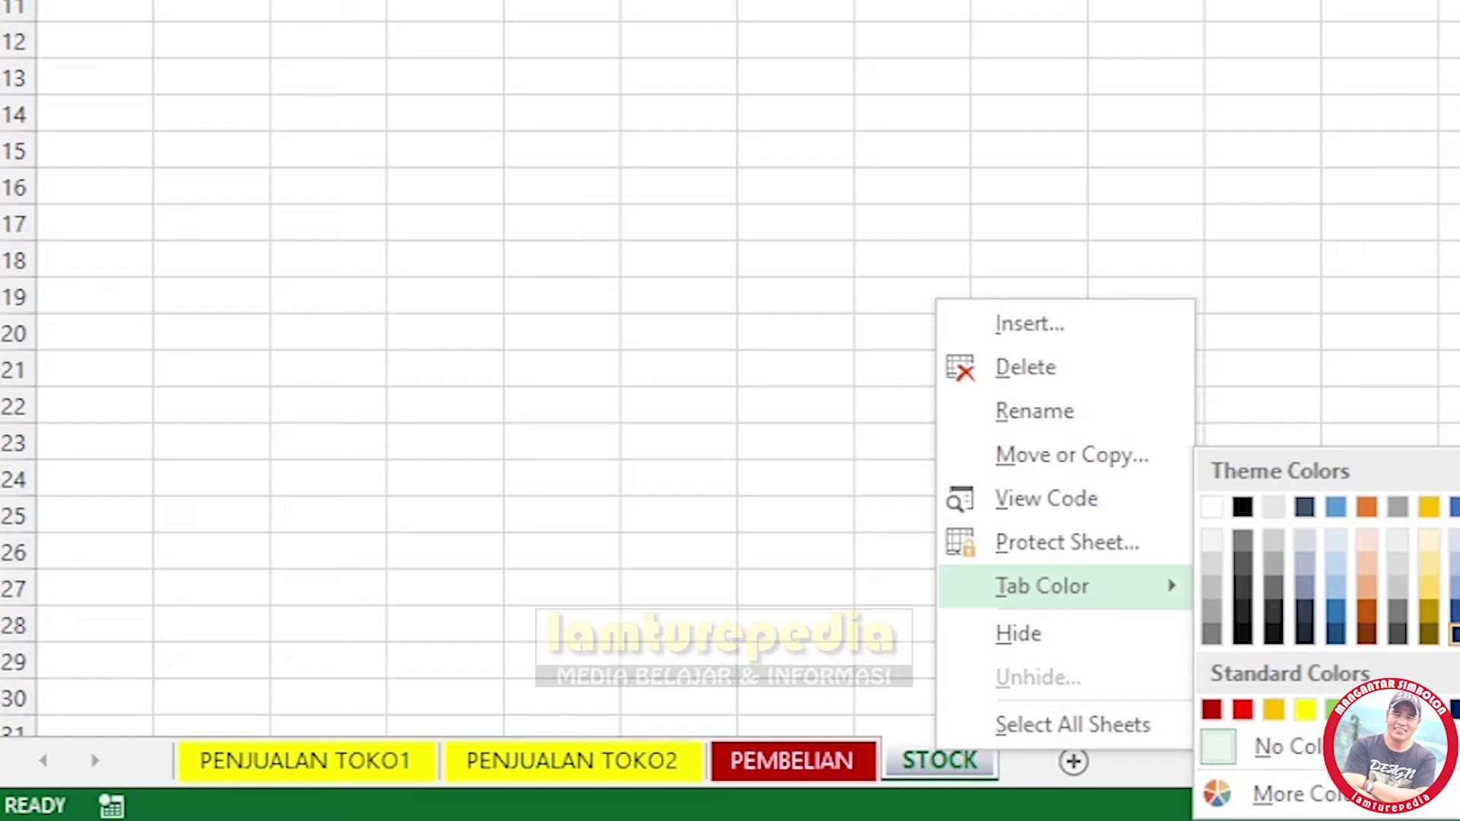
{"action": "left_click", "coordinate": [1453, 609]}
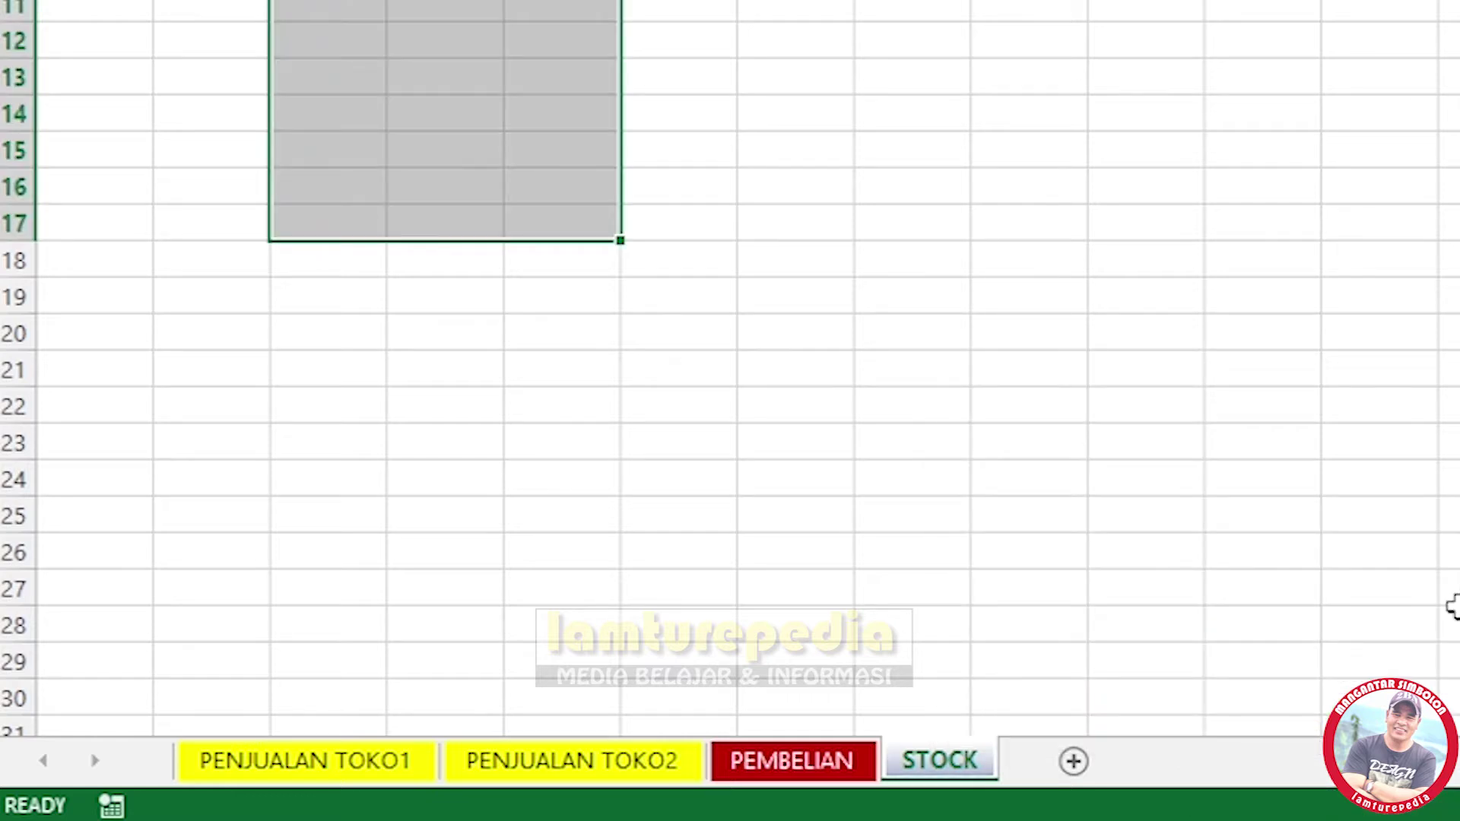
Switch between the colored PENJUALAN TOKO2 and PEMBELIAN sheets to compare their tabs.
{"action": "left_click", "coordinate": [651, 760]}
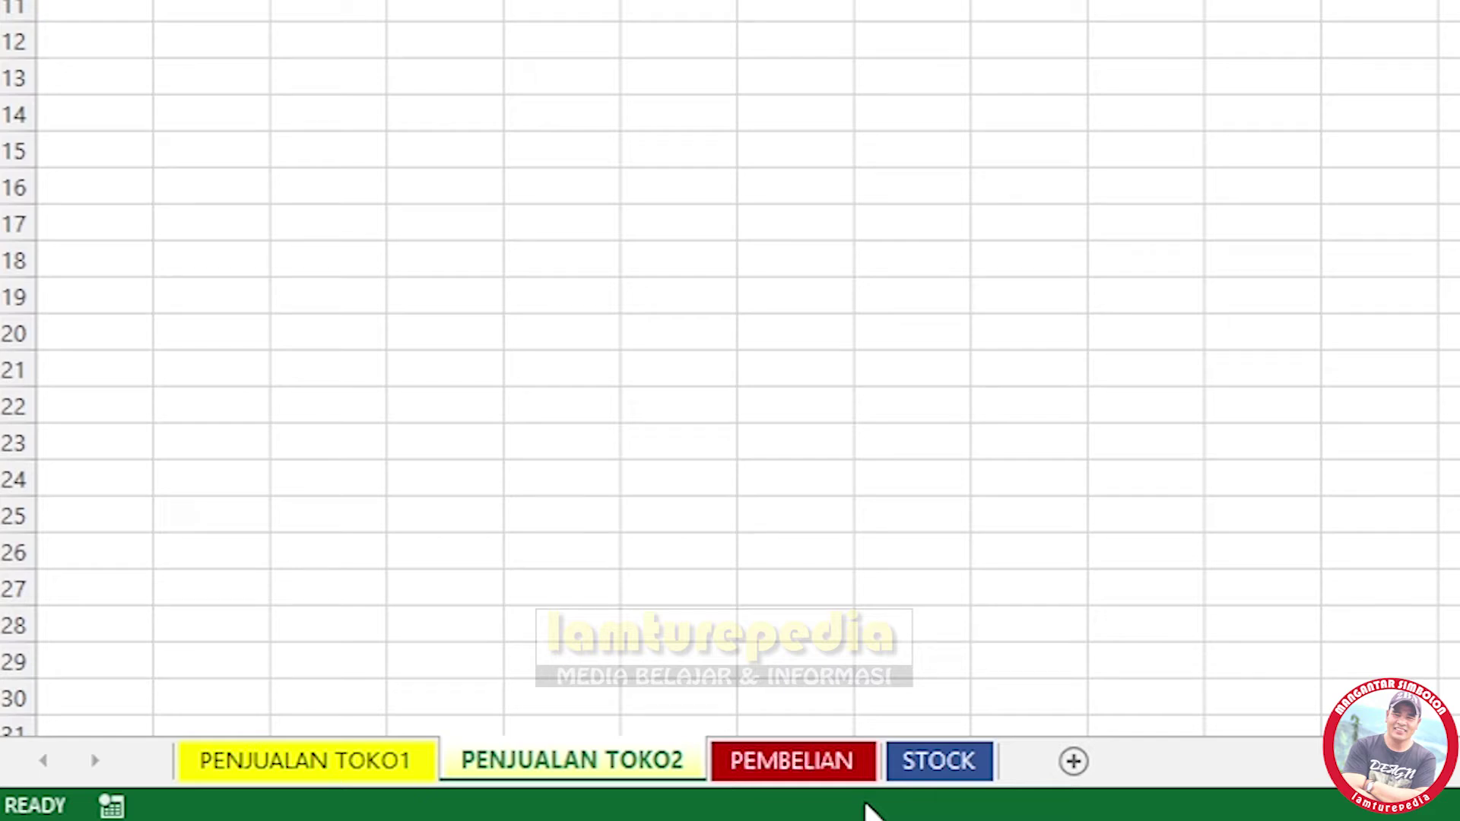
{"action": "left_click", "coordinate": [856, 762]}
{"action": "left_click", "coordinate": [641, 777], "text": "ctrl"}
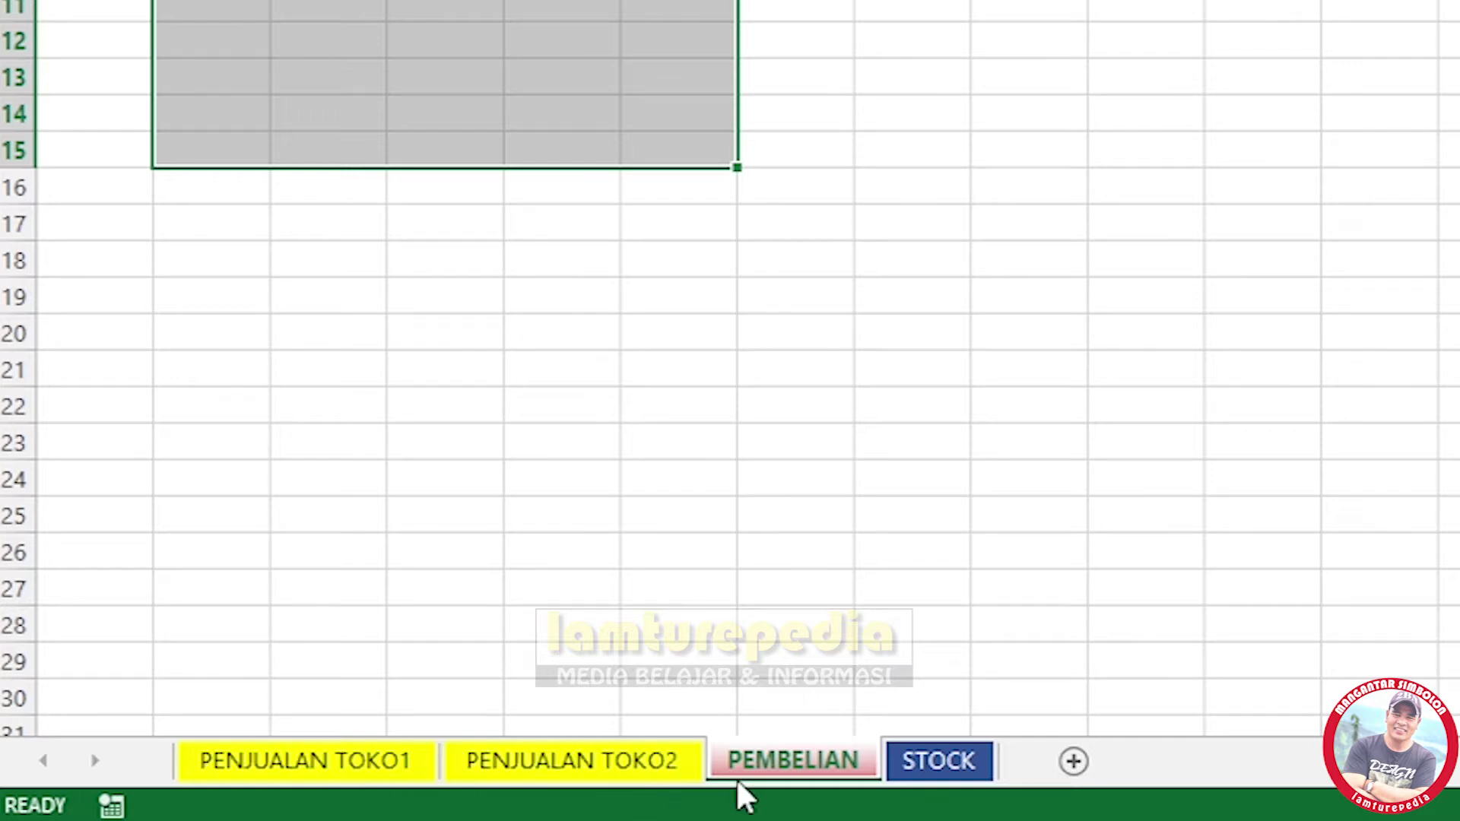
{"action": "left_click", "coordinate": [619, 774]}
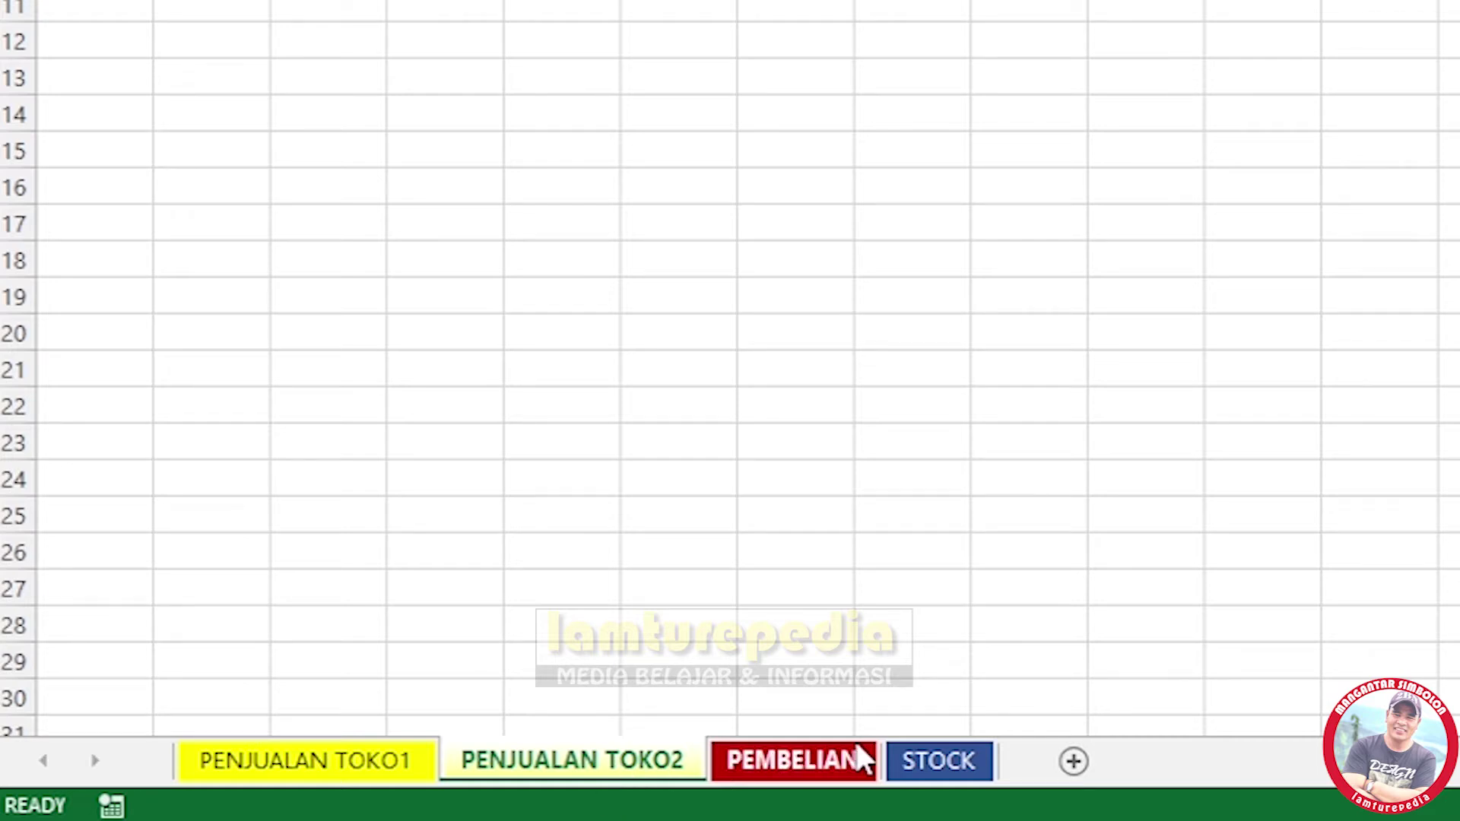
Move the PEMBELIAN sheet to the front, before PENJUALAN TOKO1.
{"action": "right_click", "coordinate": [753, 767]}
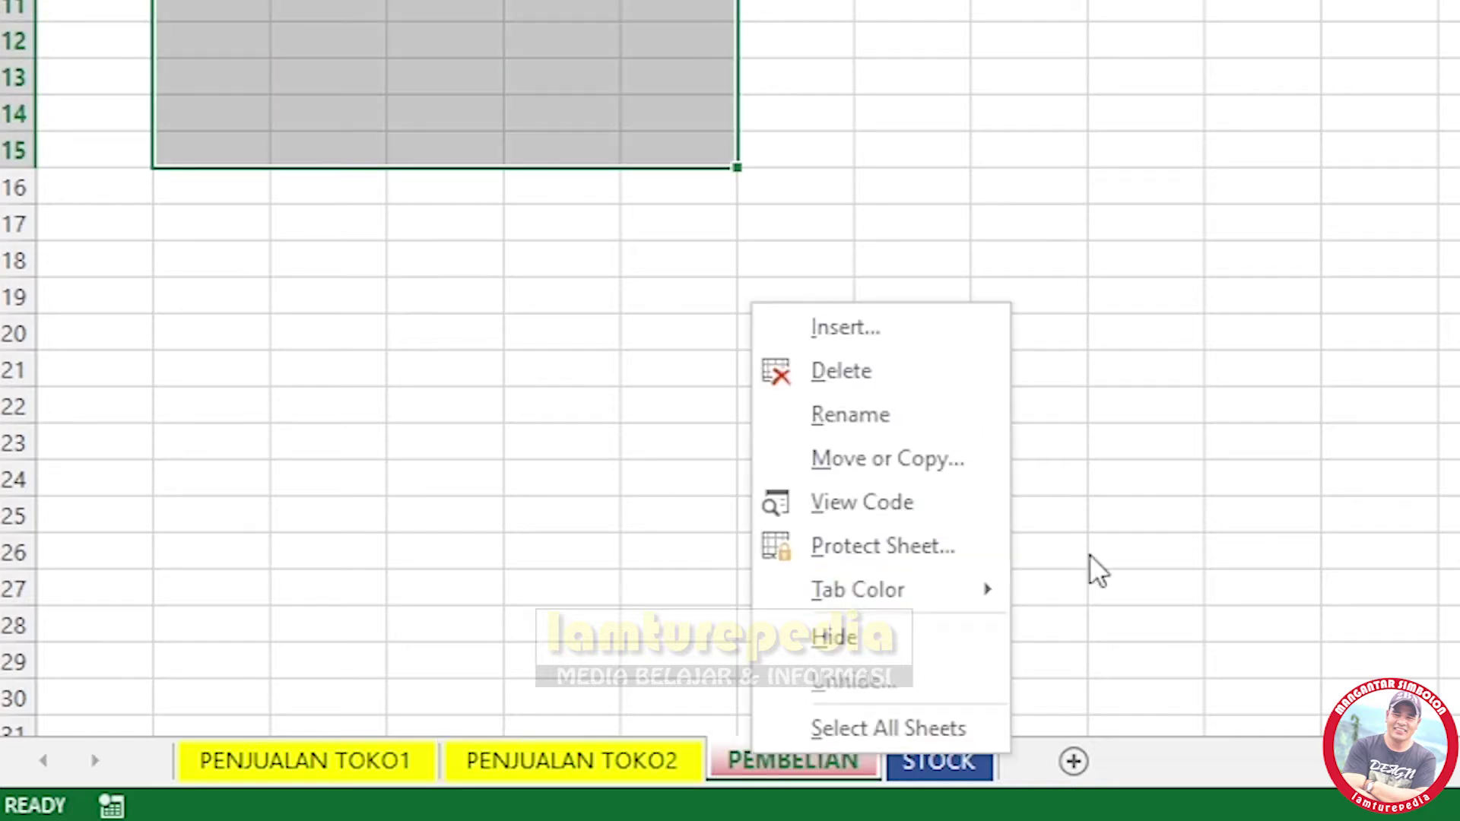
{"action": "left_click", "coordinate": [1255, 503]}
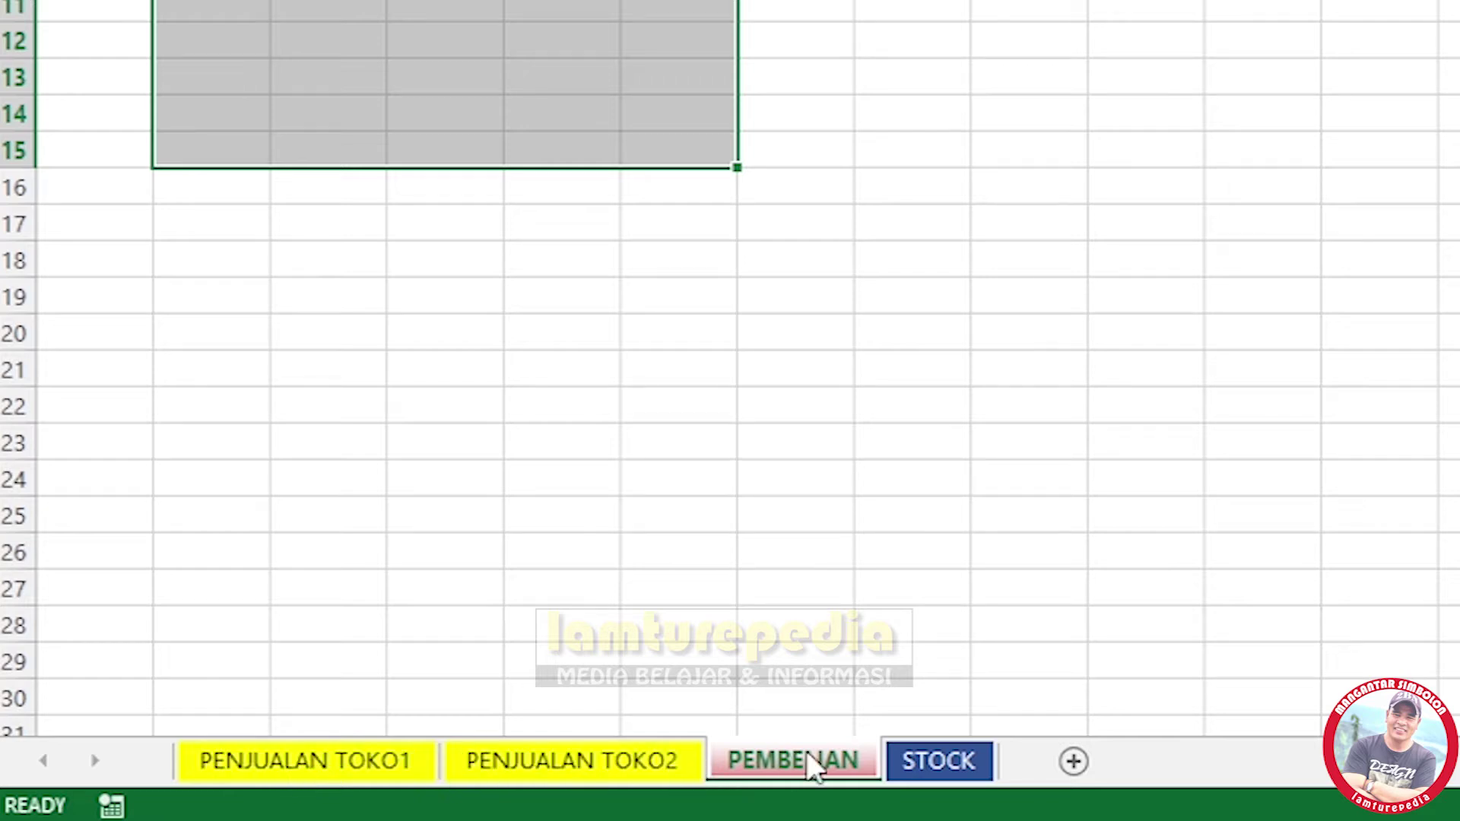
{"action": "left_click_drag", "start_coordinate": [800, 754], "coordinate": [453, 756]}
{"action": "left_click_drag", "start_coordinate": [277, 751], "coordinate": [273, 752]}
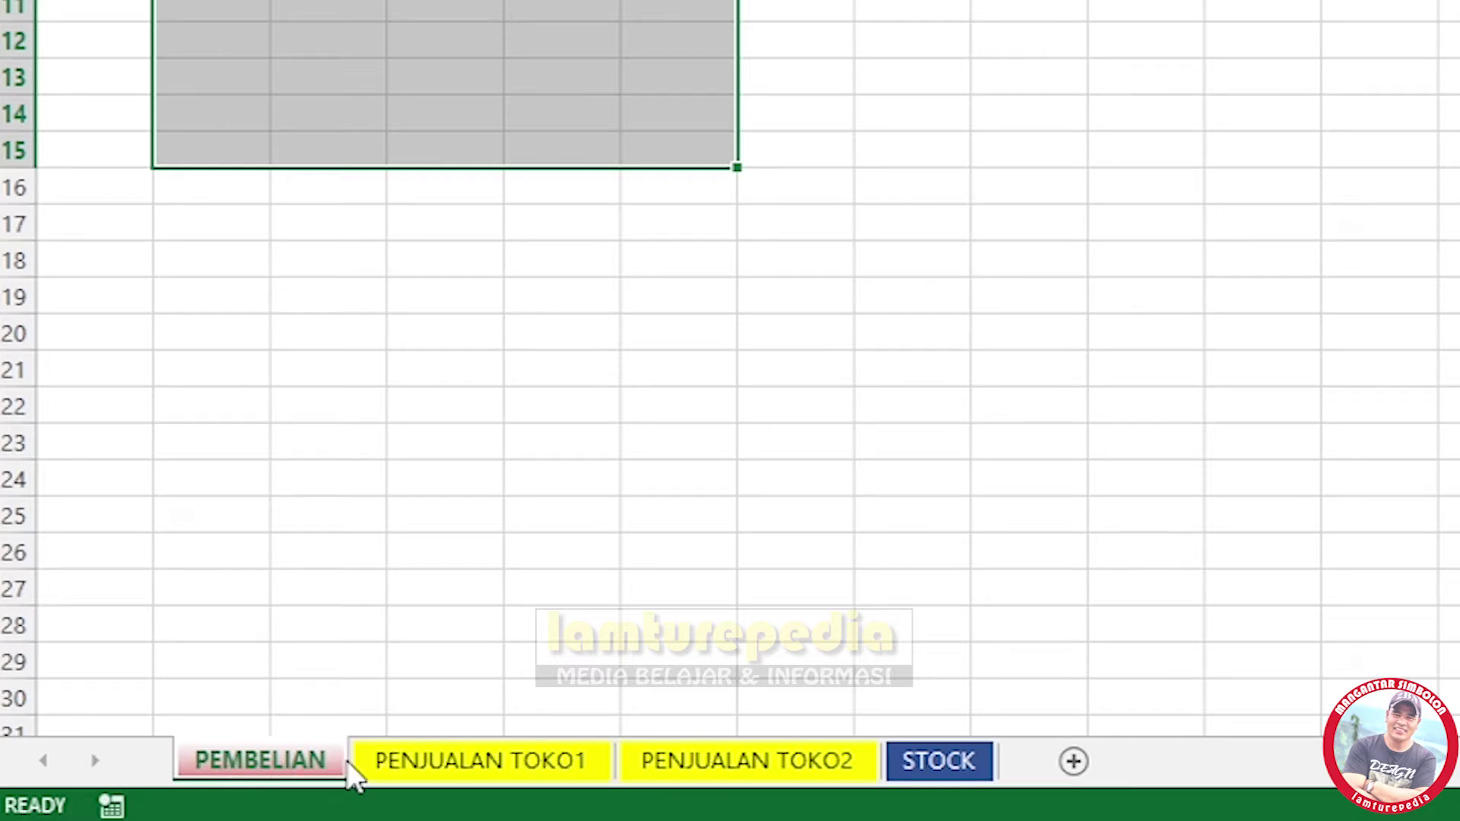
Go through PENJUALAN TOKO1, PENJUALAN TOKO2 and STOCK, then return to PEMBELIAN and clear the selected block there.
{"action": "left_click", "coordinate": [437, 762]}
{"action": "left_click", "coordinate": [746, 774]}
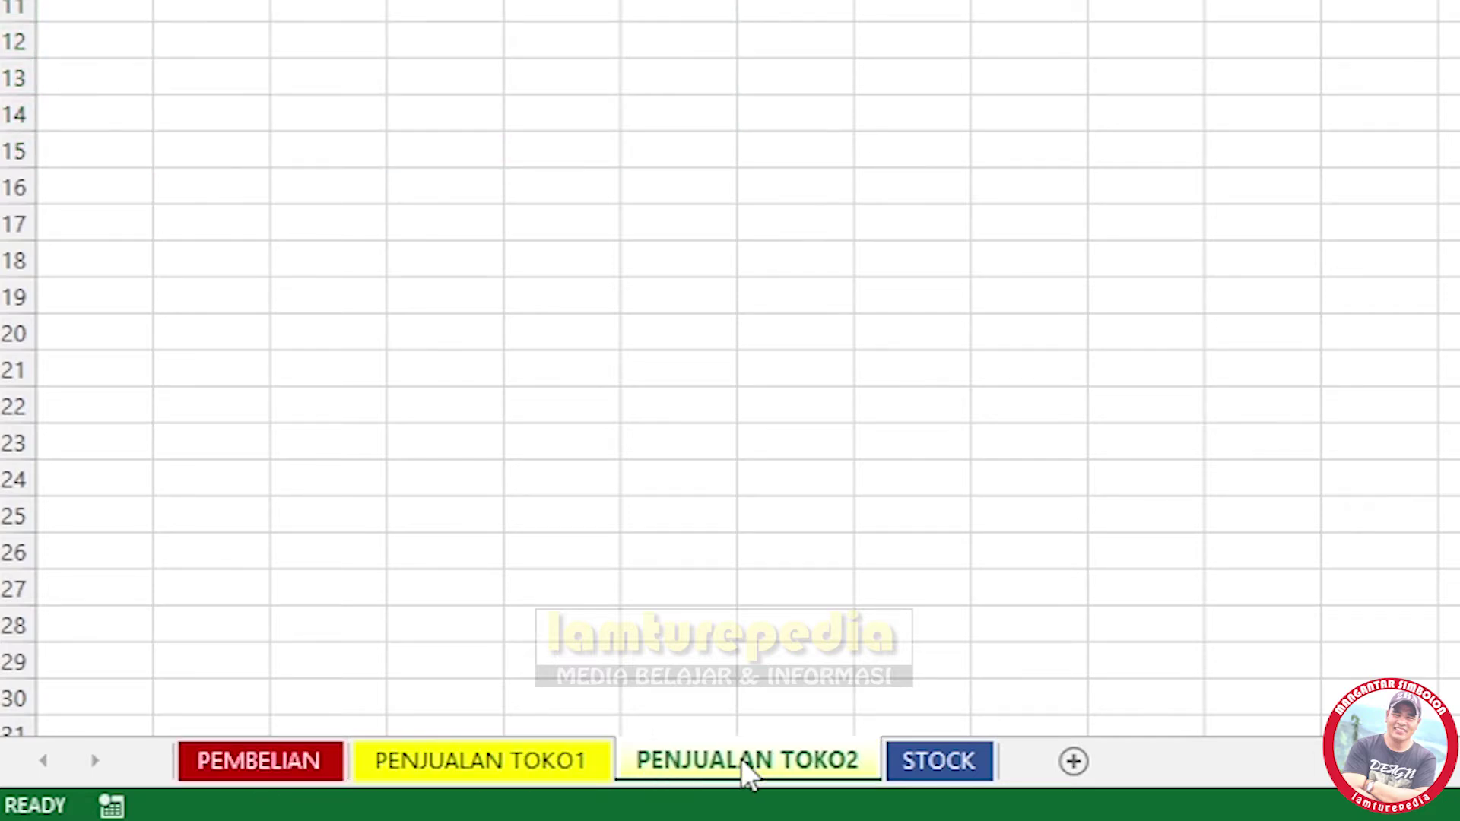
{"action": "left_click", "coordinate": [934, 764]}
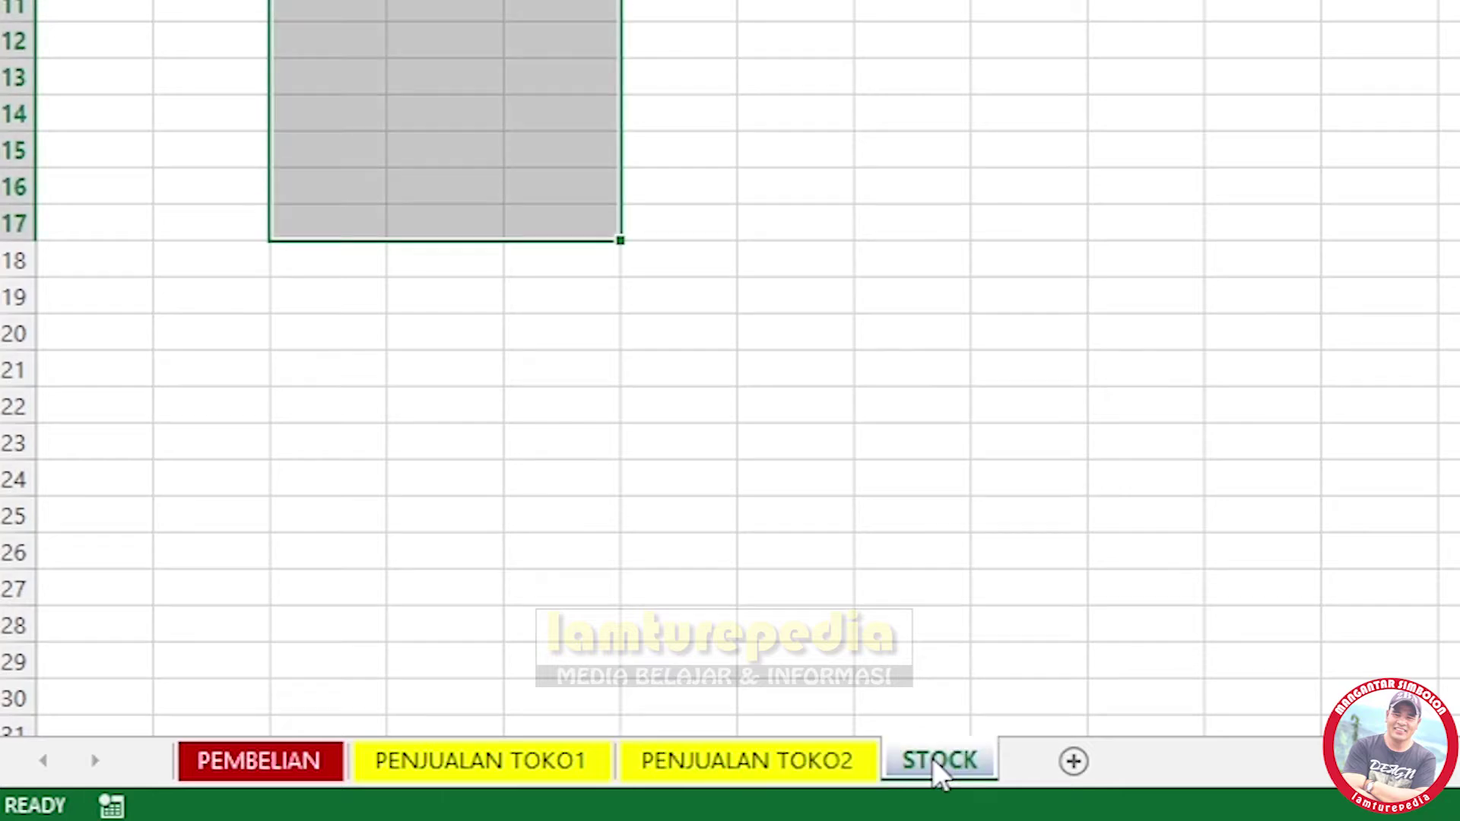
{"action": "left_click", "coordinate": [965, 330]}
{"action": "left_click", "coordinate": [342, 479]}
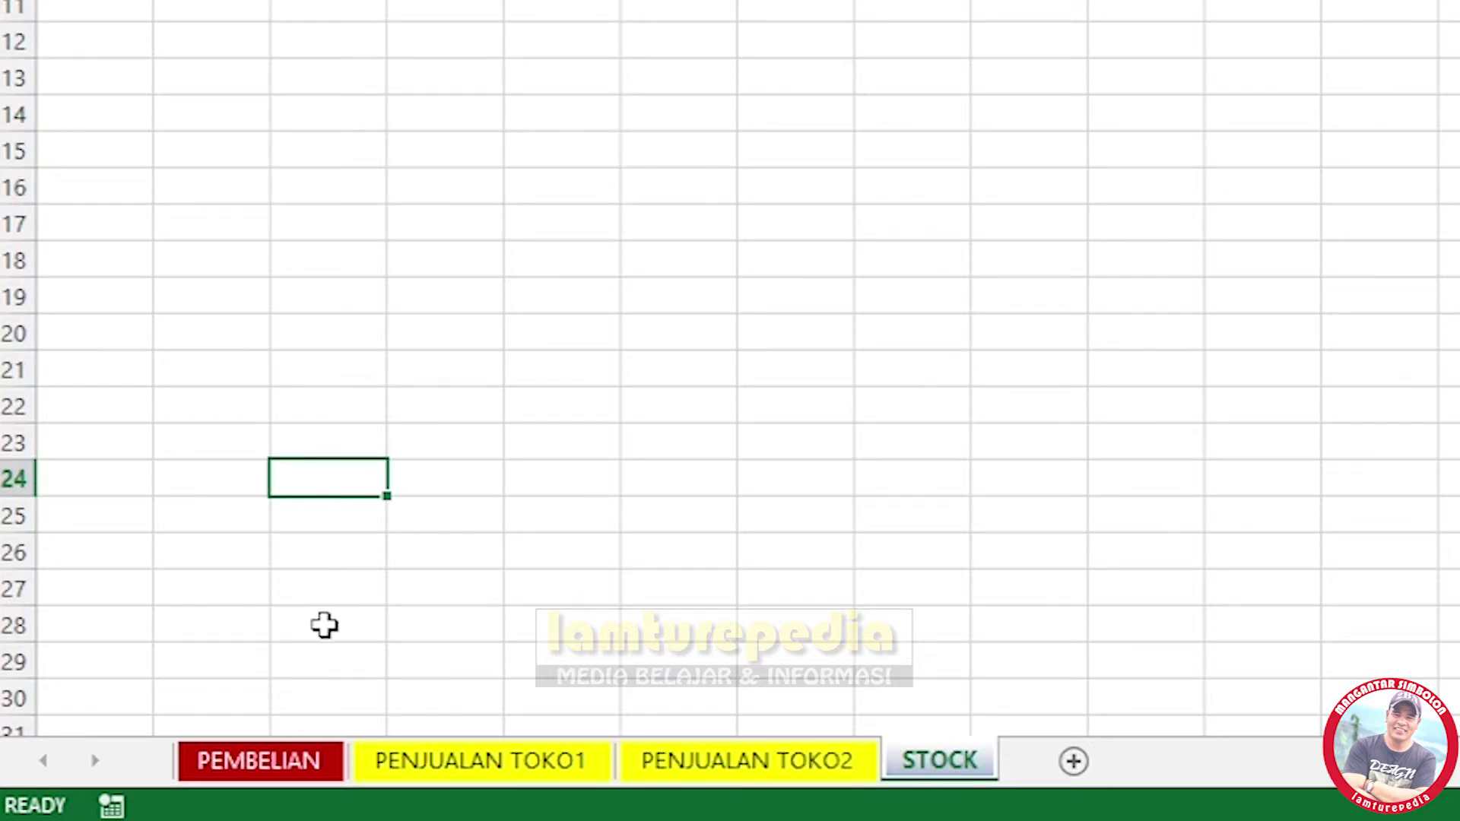
{"action": "left_click", "coordinate": [270, 766]}
{"action": "left_click", "coordinate": [562, 443]}
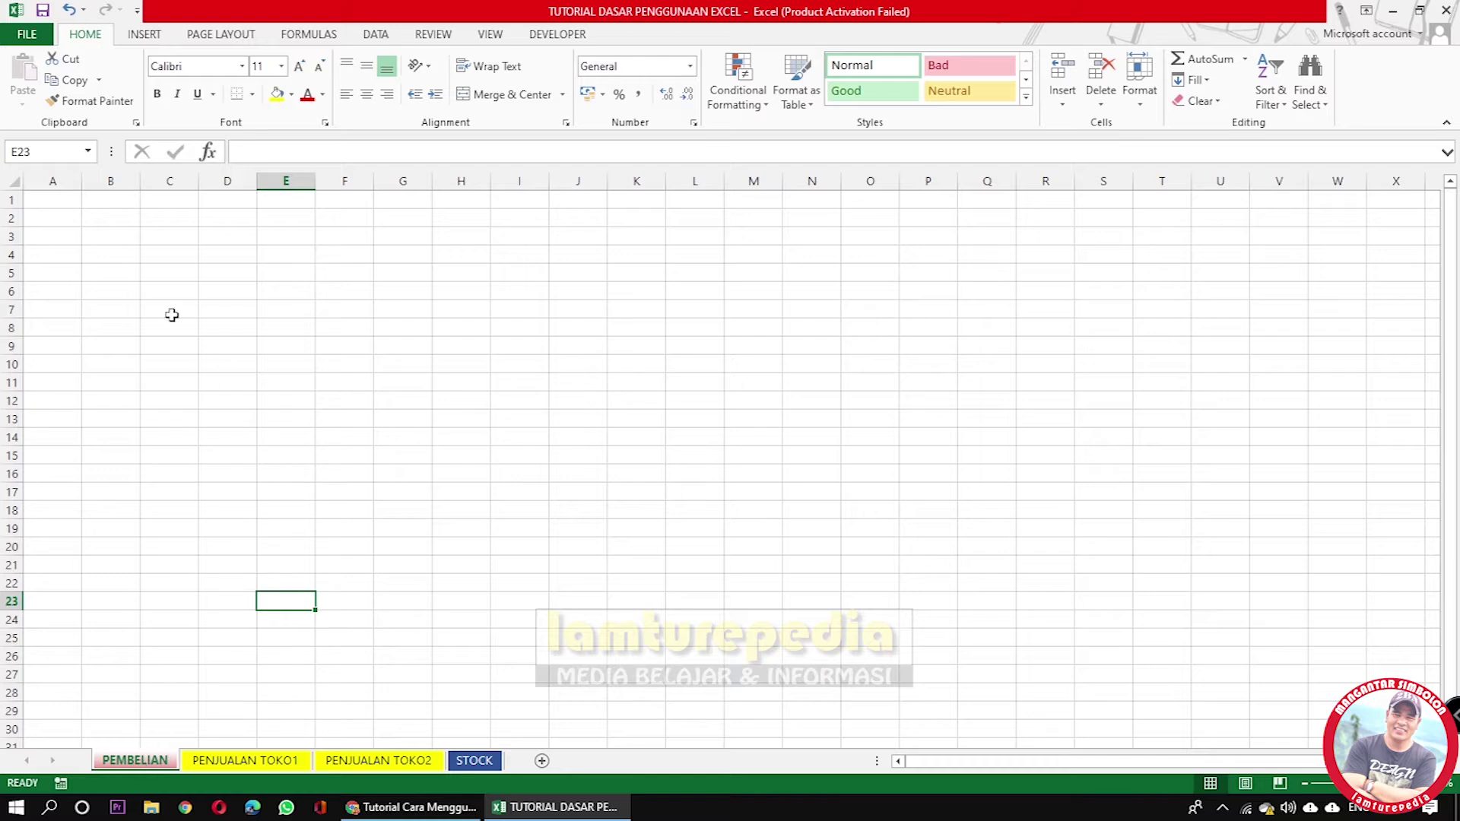
Enter the table headers NO in cell B3 and NAMA BARANG in cell C3 of PEMBELIAN.
{"action": "left_click", "coordinate": [104, 235]}
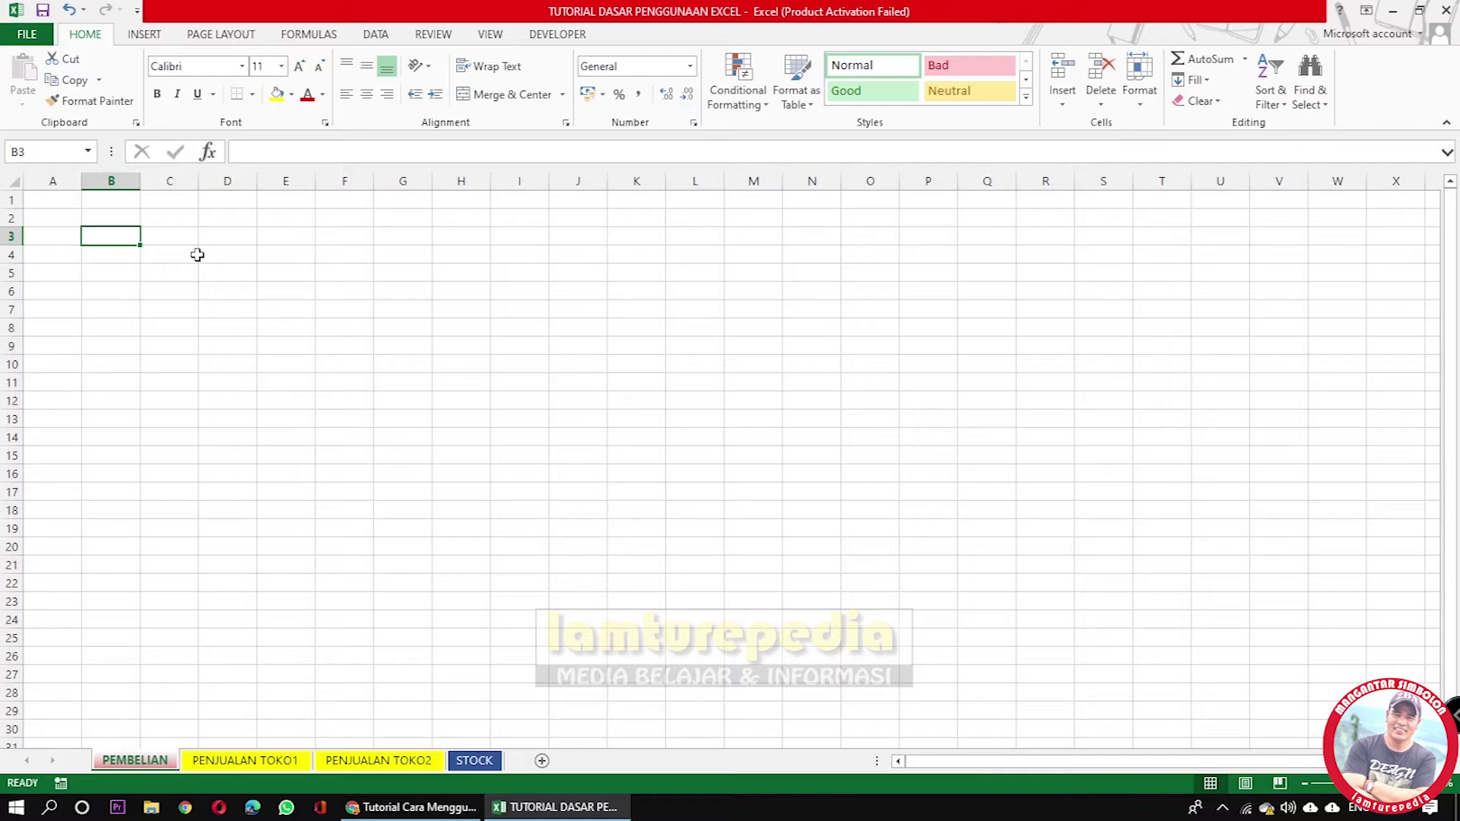
{"action": "type", "text": "NO"}
{"action": "key", "text": "Tab"}
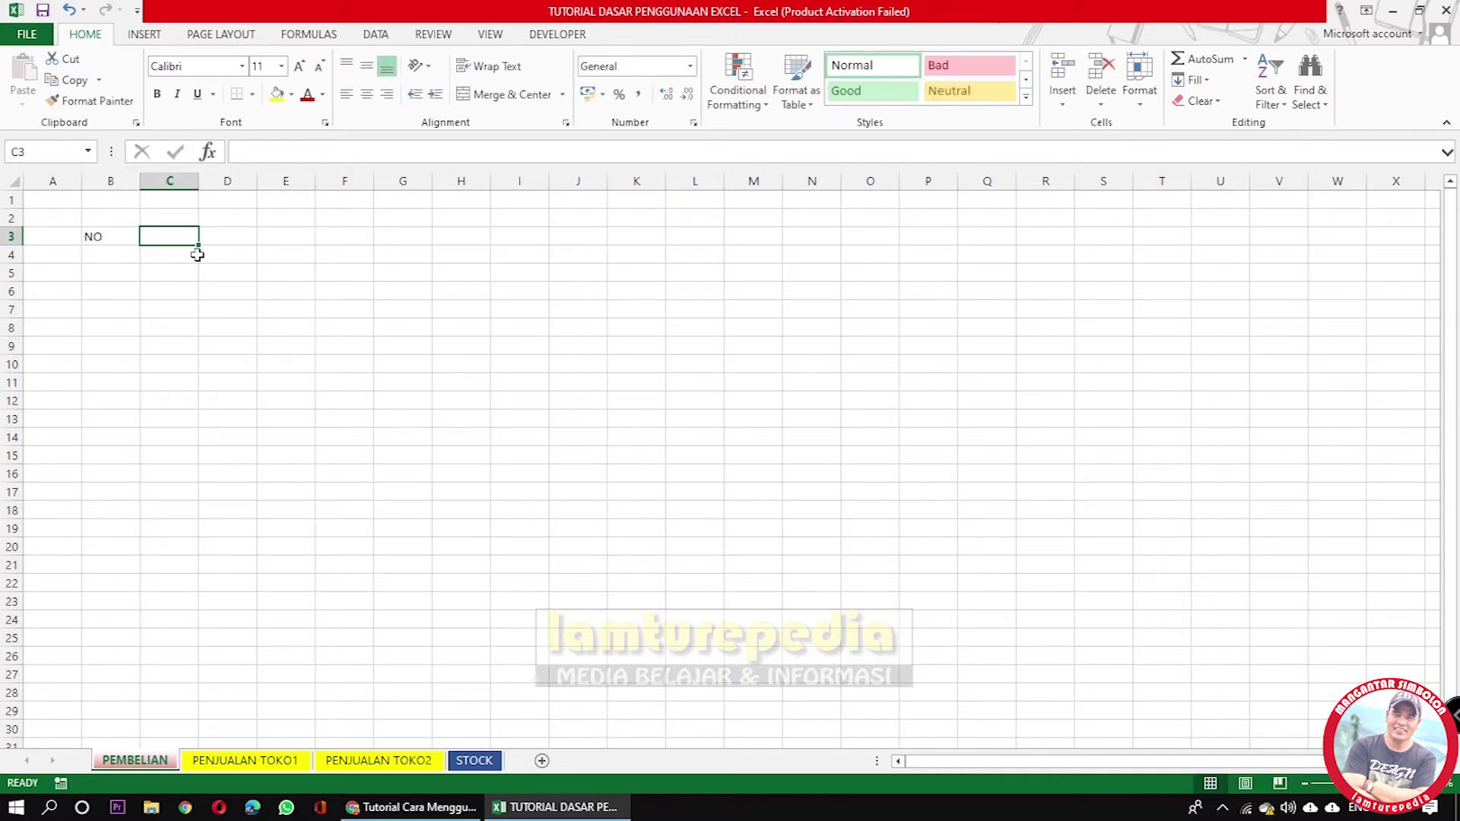
{"action": "type", "text": "NAMA BARANG"}
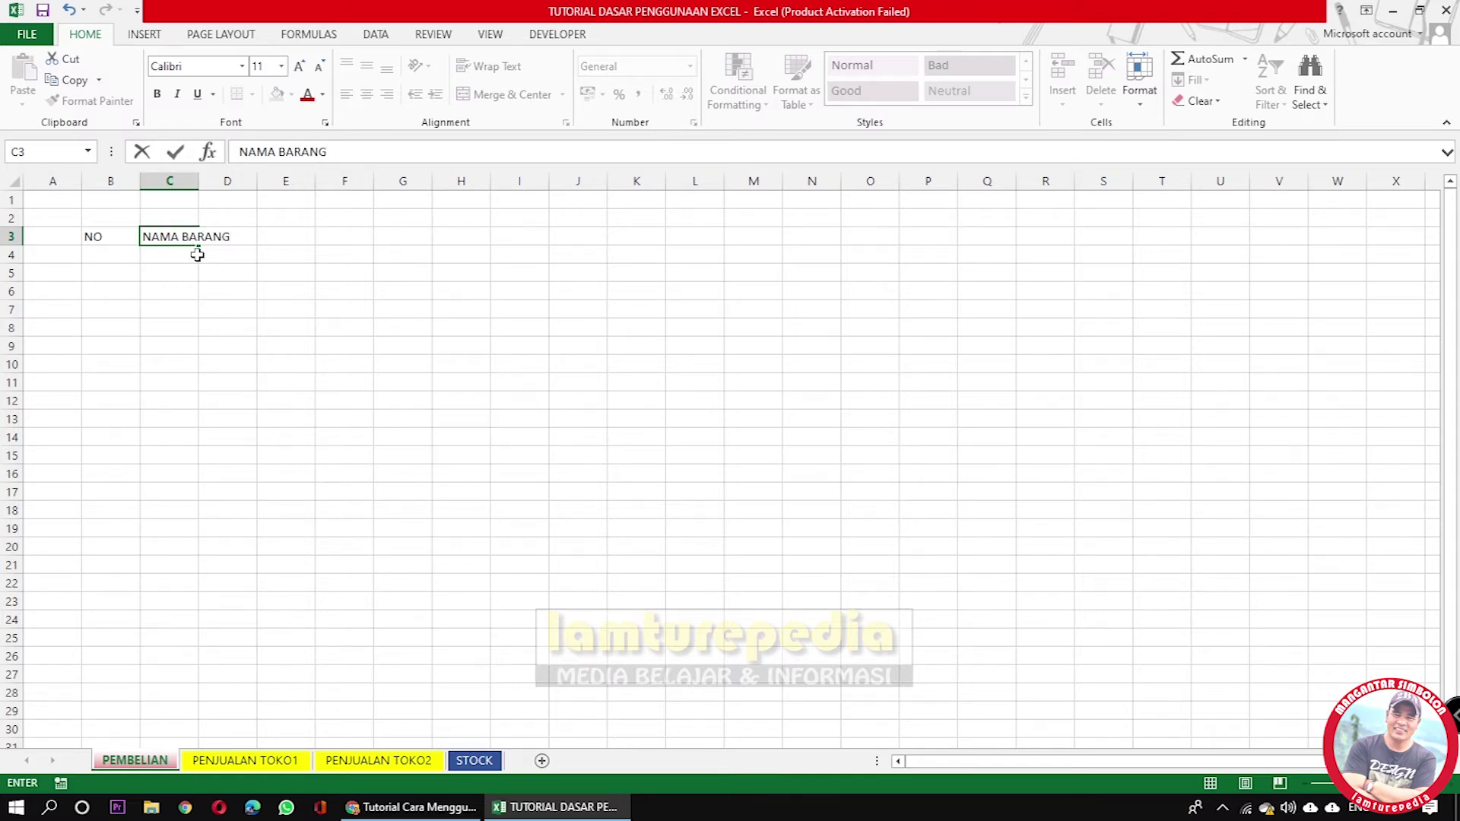
{"action": "key", "text": "Tab"}
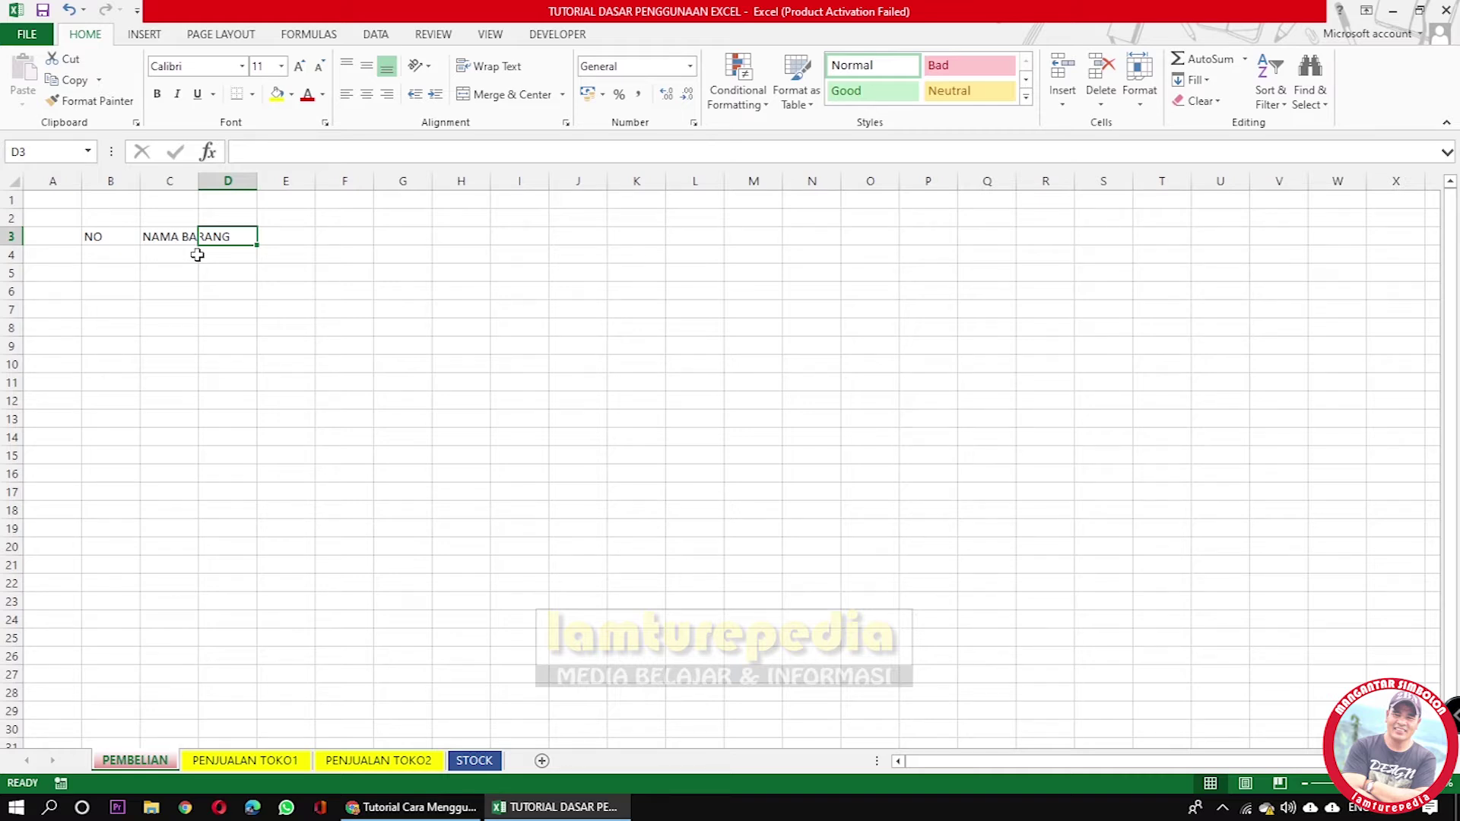
Enter the table header JUMLAH BELI in cell D3.
{"action": "type", "text": "JUMLAH BELI"}
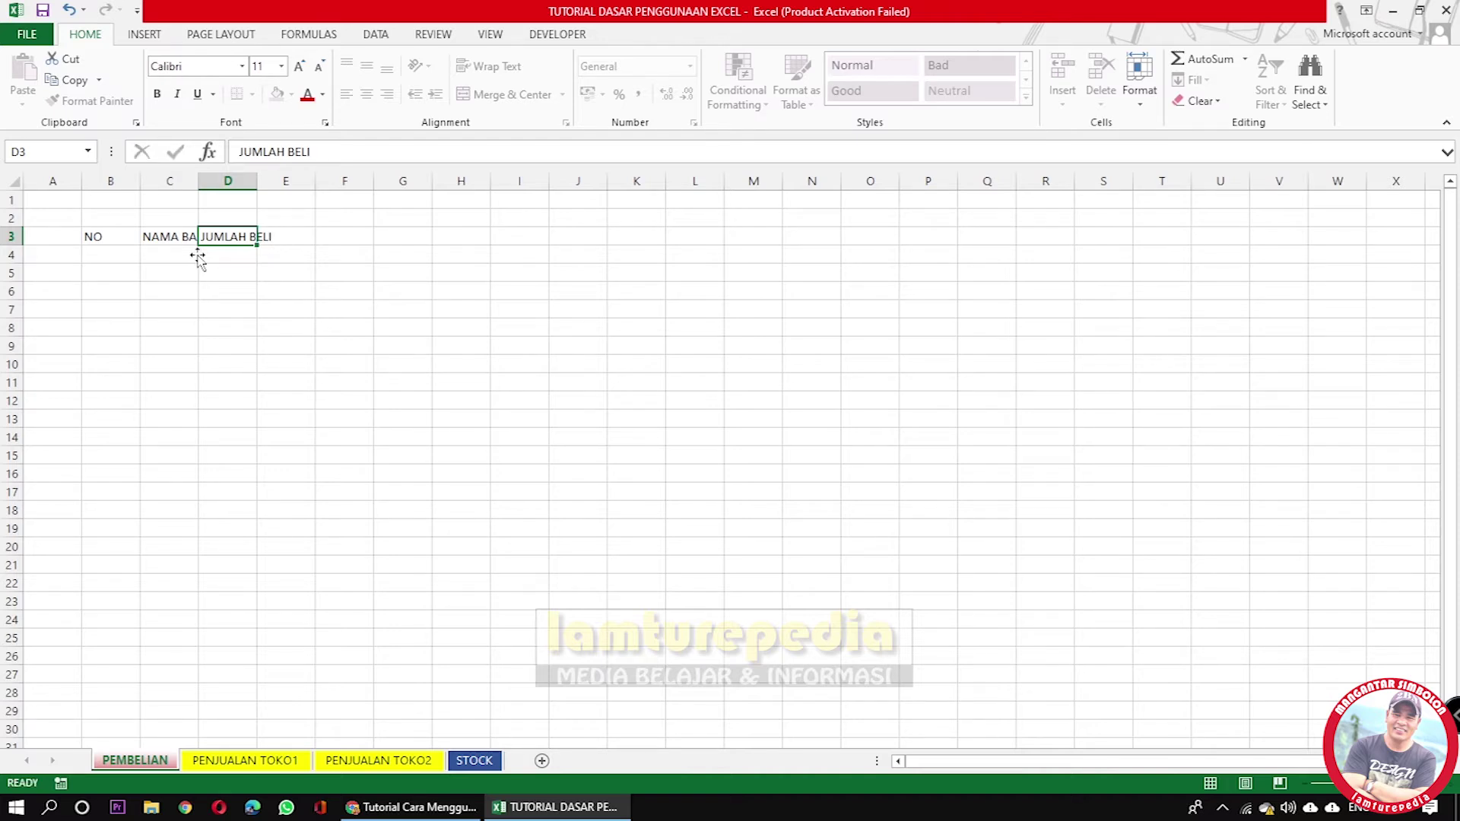
{"action": "key", "text": "Return"}
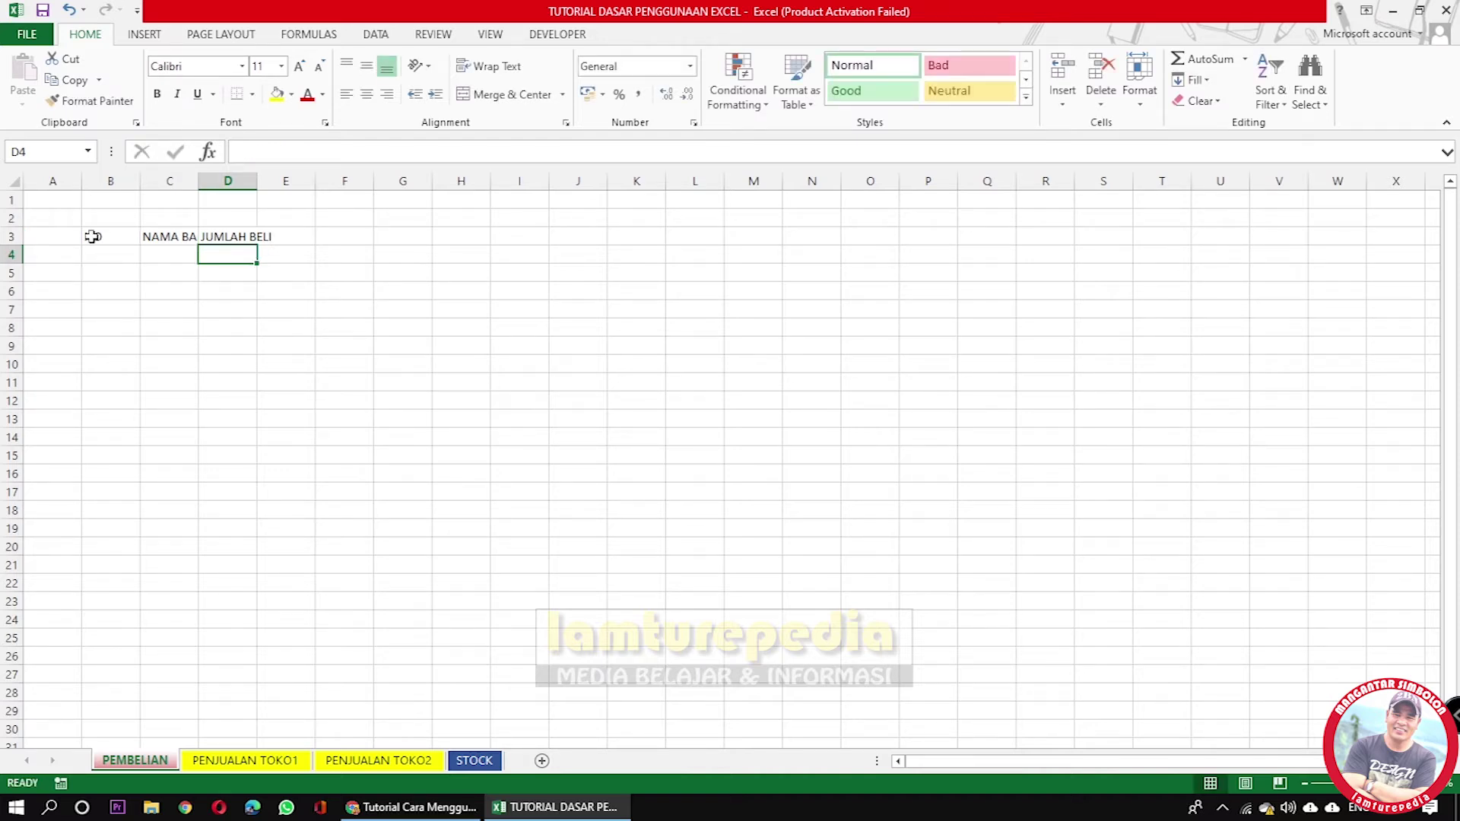
Widen column C until NAMA BARANG fits in its cell, and auto-fit column D to the JUMLAH BELI header.
{"action": "left_click", "coordinate": [169, 236]}
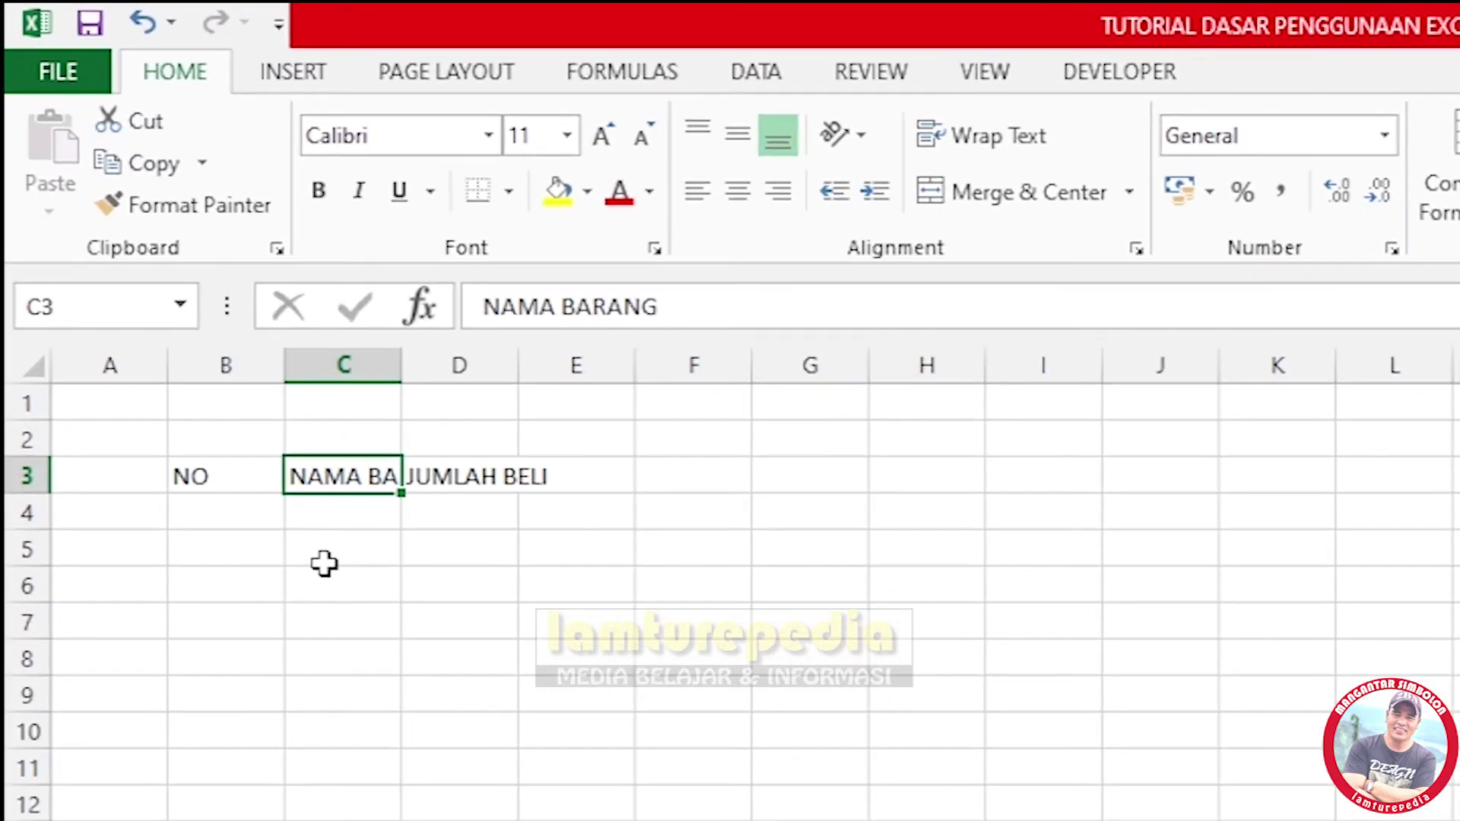
{"action": "left_click", "coordinate": [190, 329]}
{"action": "left_click", "coordinate": [189, 282]}
{"action": "left_click", "coordinate": [375, 647]}
{"action": "left_click", "coordinate": [352, 476]}
{"action": "left_click_drag", "start_coordinate": [406, 365], "coordinate": [499, 372]}
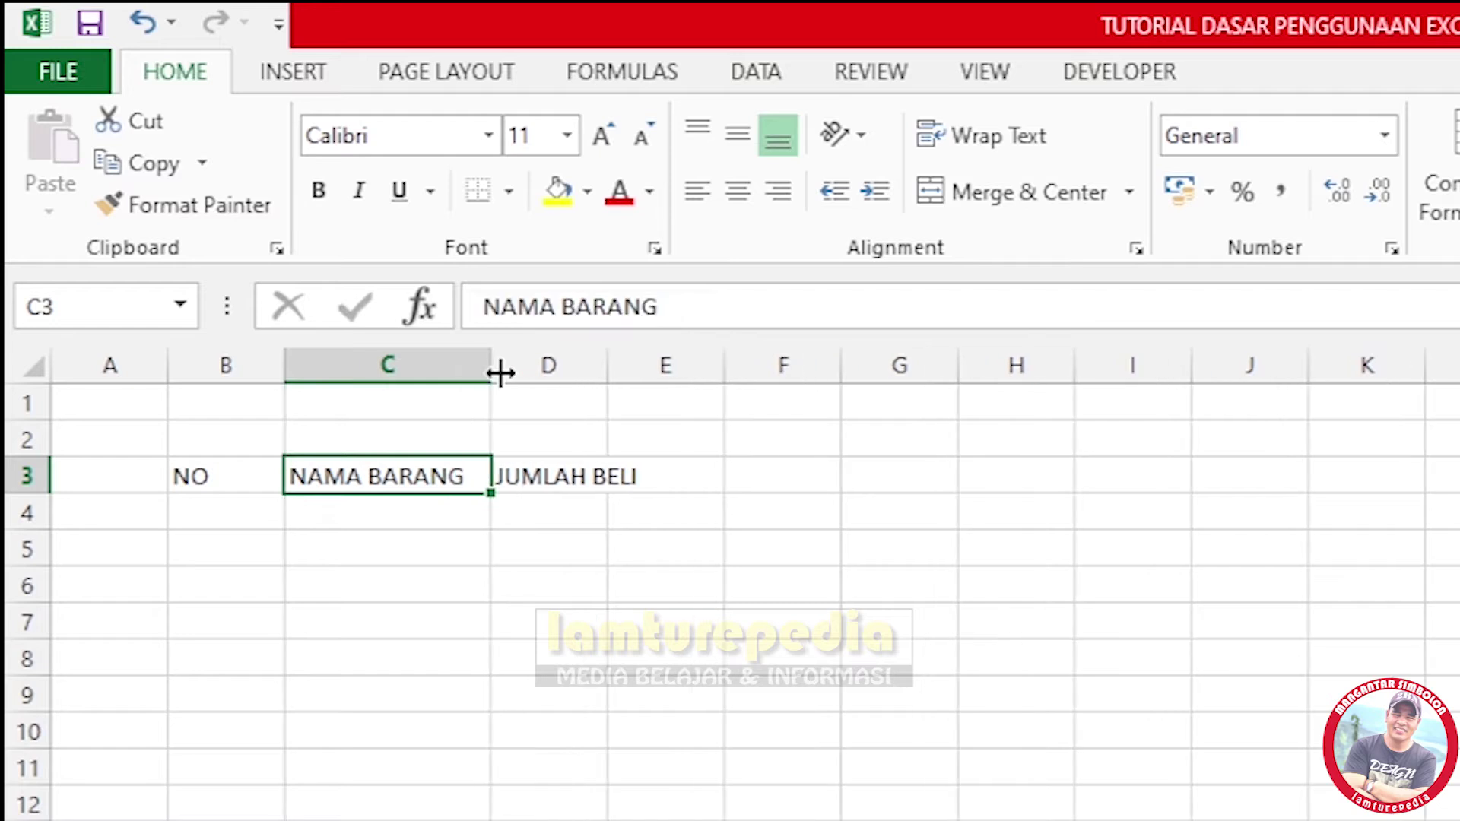
{"action": "left_click", "coordinate": [561, 478]}
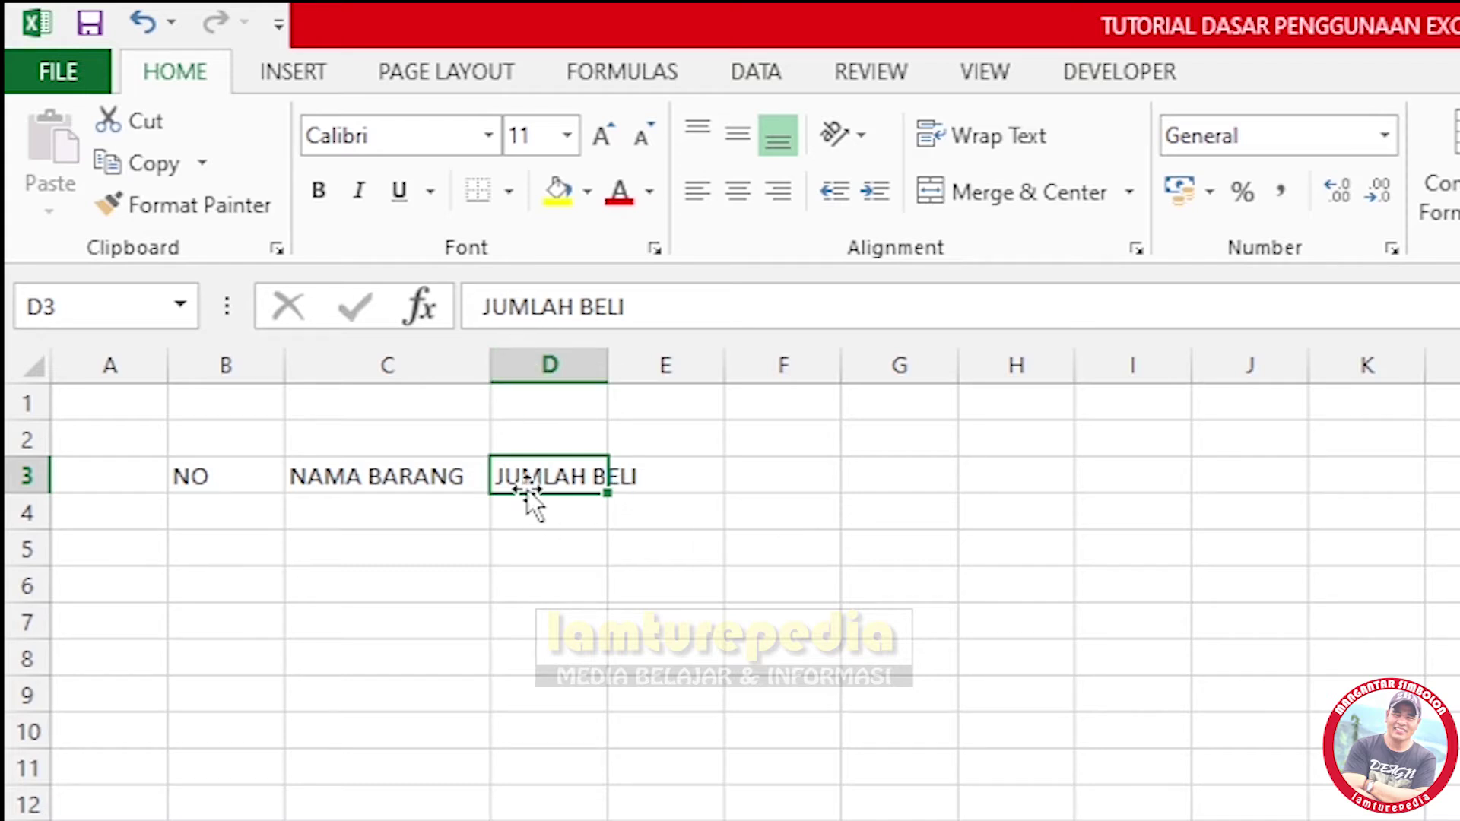
{"action": "double_click", "coordinate": [602, 363]}
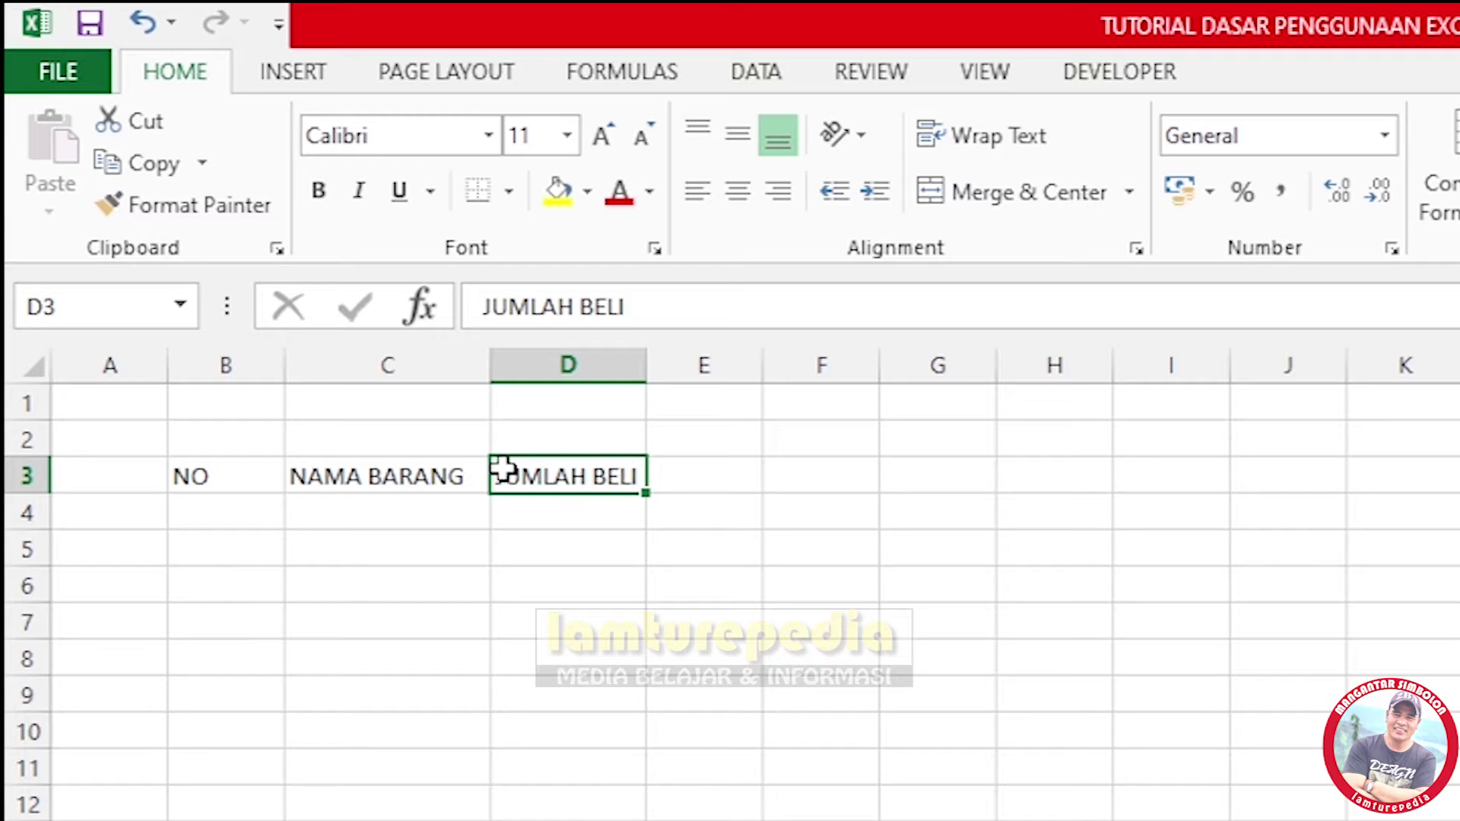
Number the rows under the NO header by entering 1 to 5 in cells B4 to B8.
{"action": "left_click", "coordinate": [495, 551]}
{"action": "left_click", "coordinate": [193, 523]}
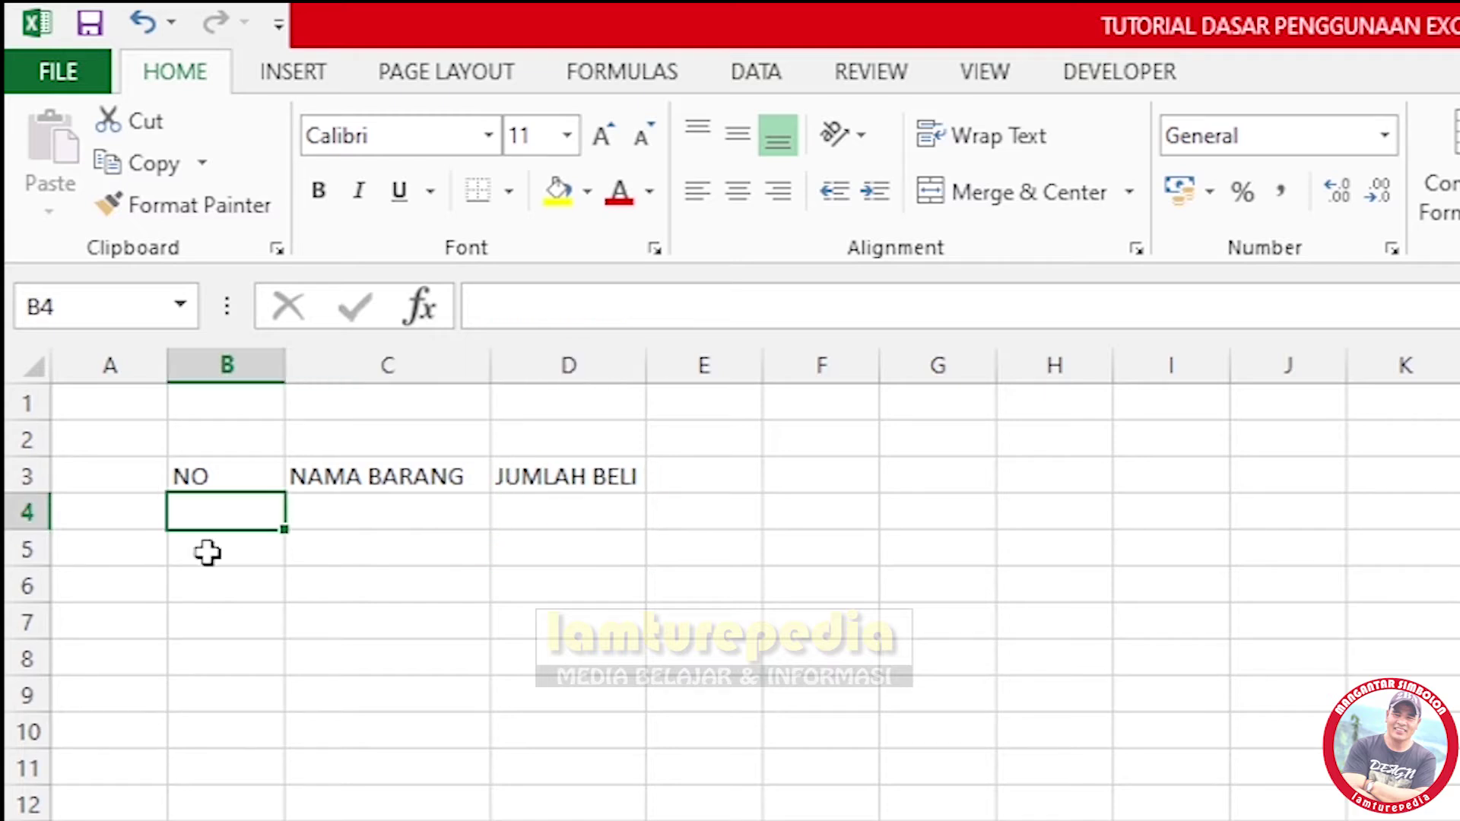
{"action": "type", "text": "1"}
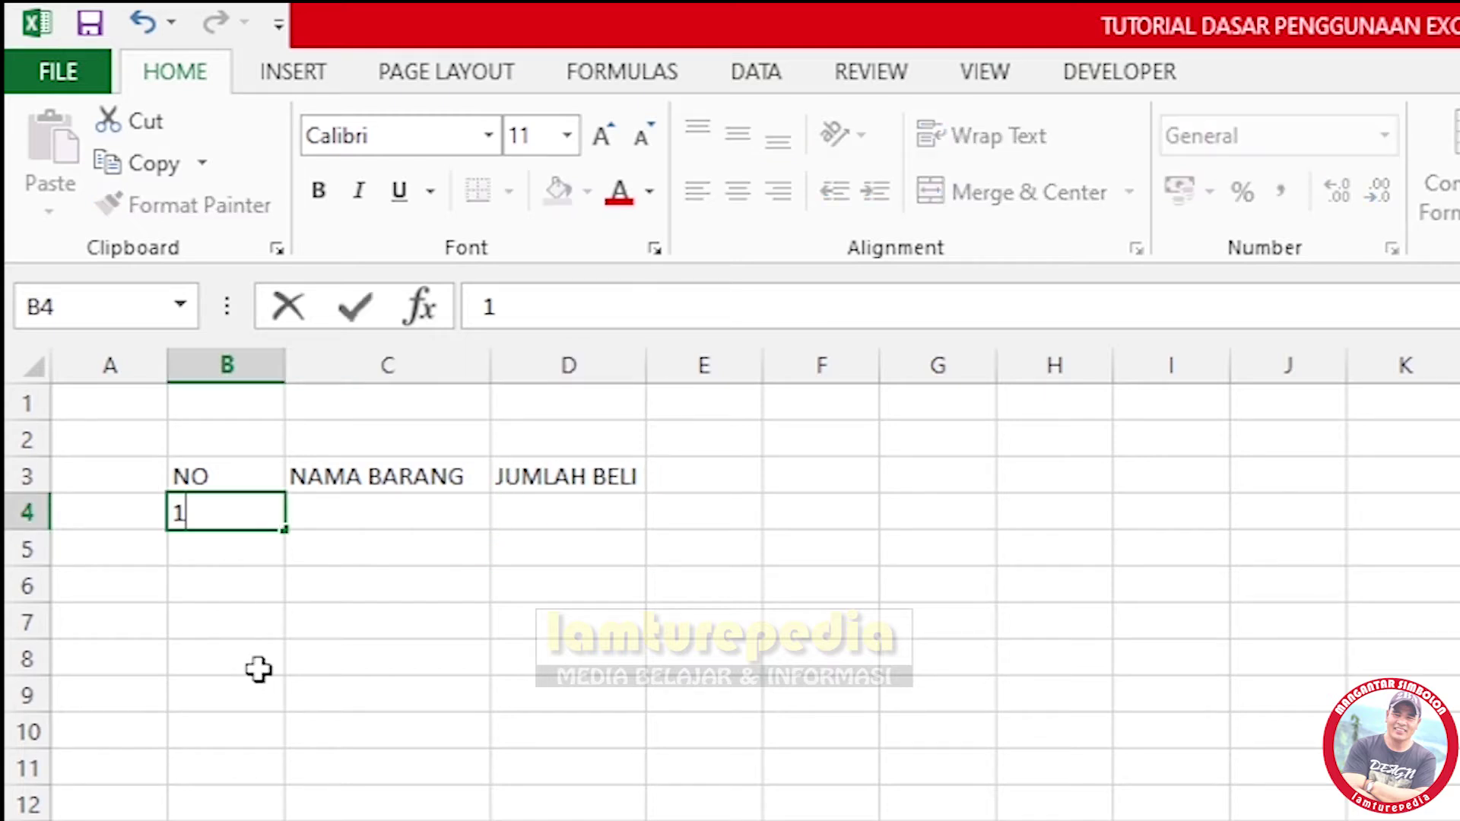
{"action": "left_click", "coordinate": [257, 553]}
{"action": "double_click", "coordinate": [258, 554]}
{"action": "type", "text": "2"}
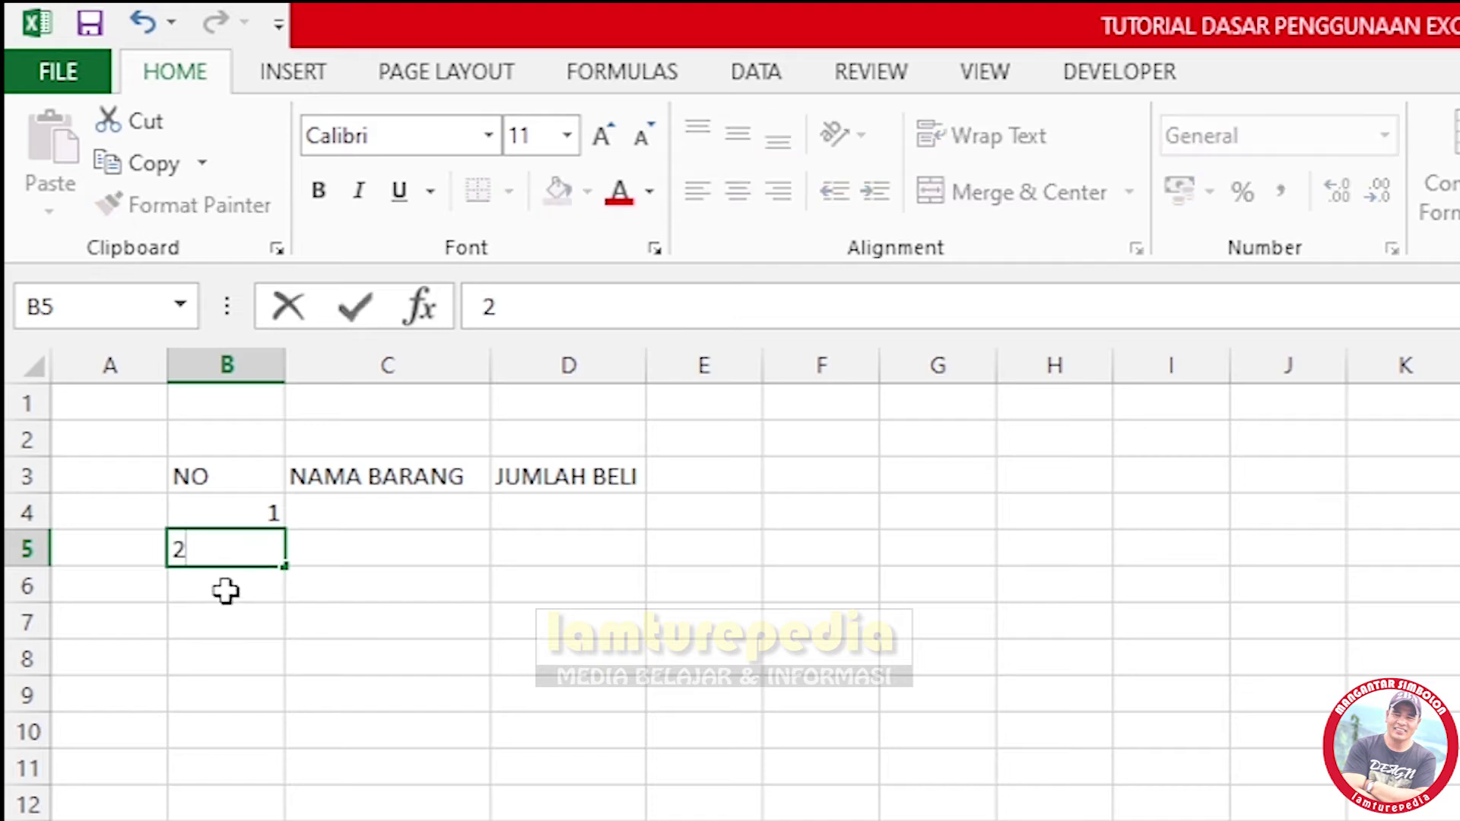
{"action": "left_click", "coordinate": [226, 593]}
{"action": "type", "text": "3"}
{"action": "left_click", "coordinate": [230, 628]}
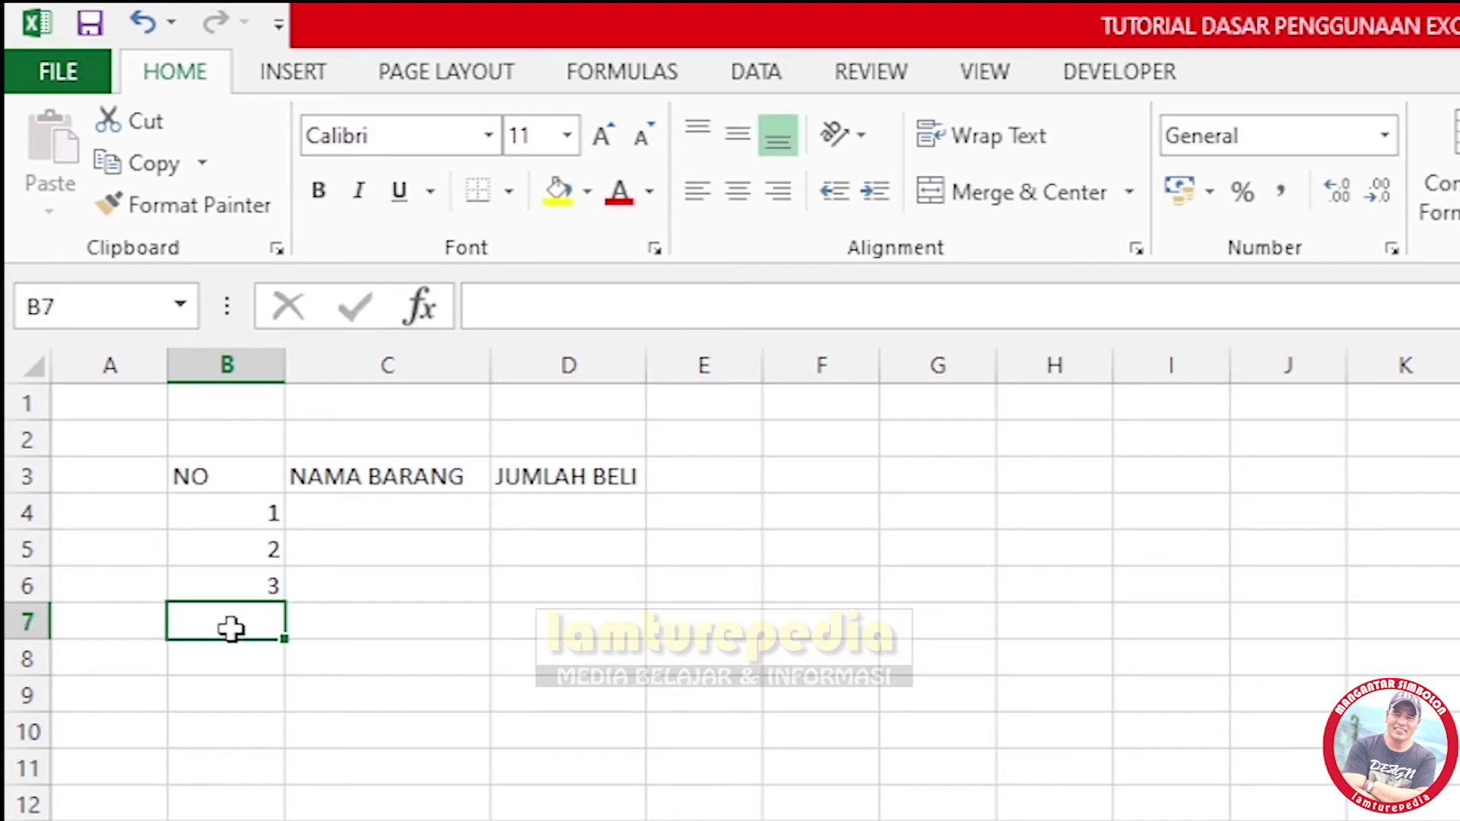
{"action": "type", "text": "3"}
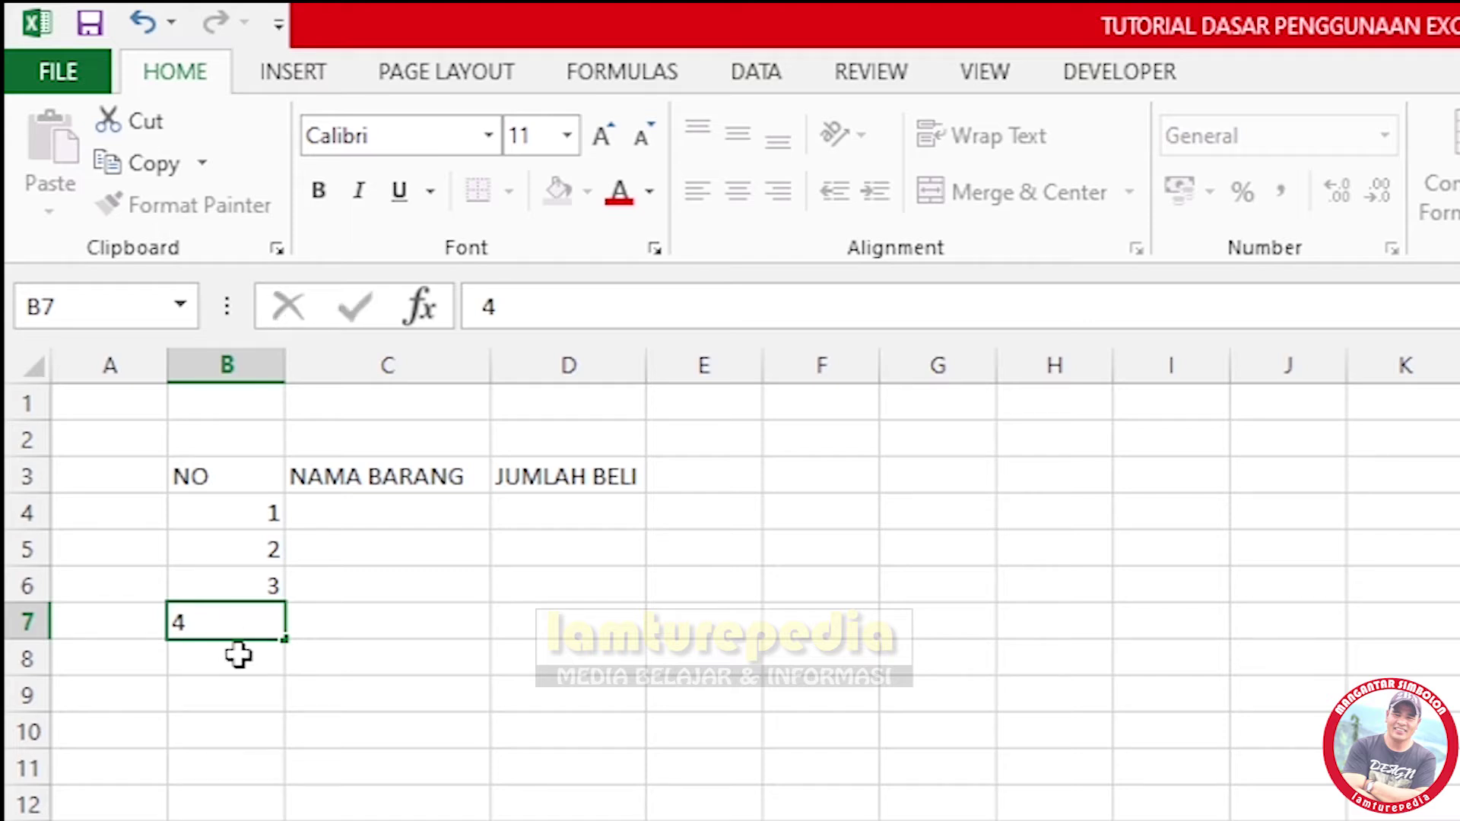
{"action": "left_click", "coordinate": [238, 655]}
{"action": "type", "text": "5"}
{"action": "left_click", "coordinate": [238, 685]}
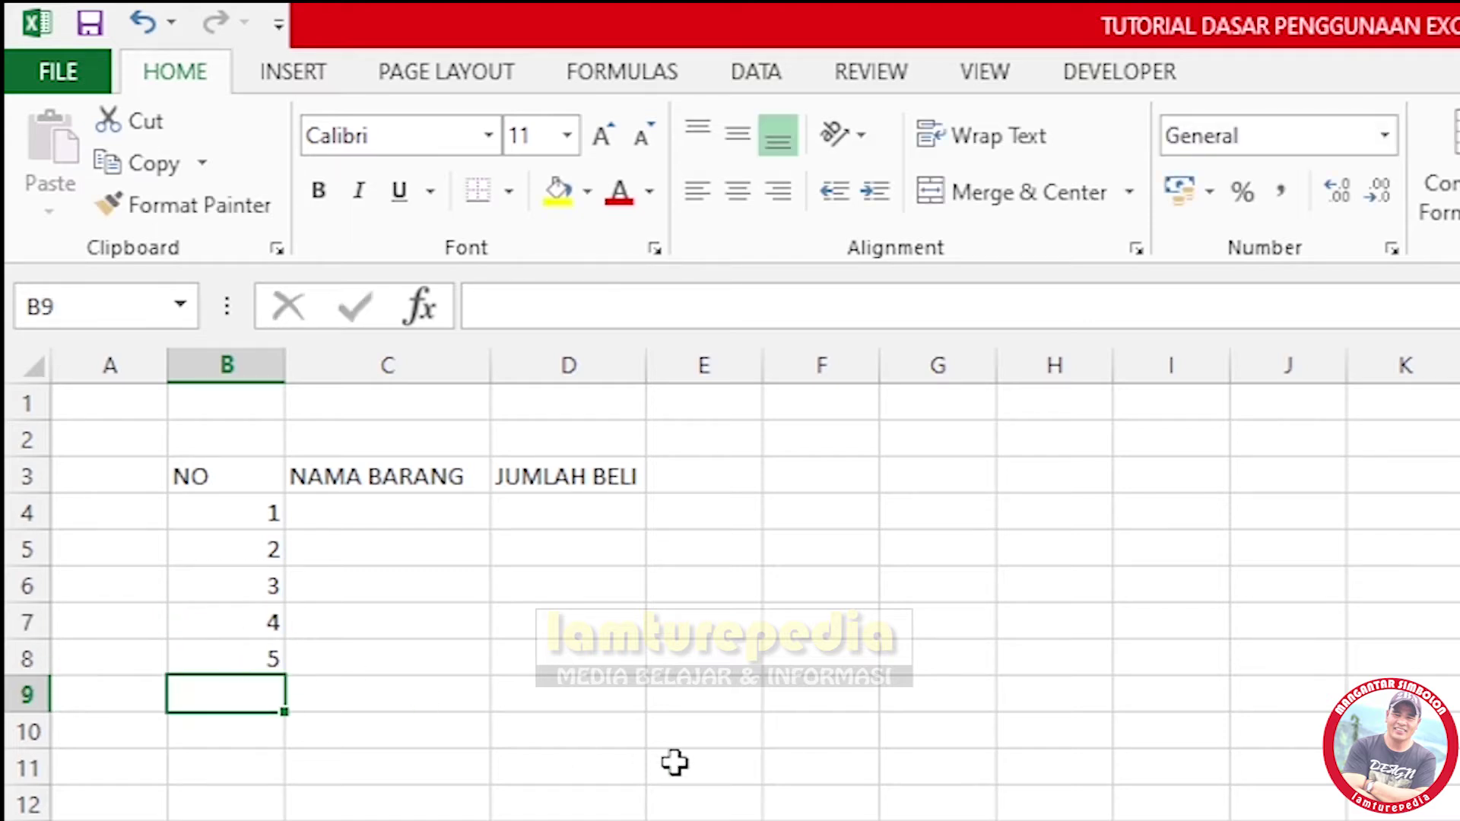
Fill the NAMA BARANG column from C4 to C8 with Hardisk, Monitor, Memori, Processor and VGA.
{"action": "left_click", "coordinate": [377, 516]}
{"action": "type", "text": "H"}
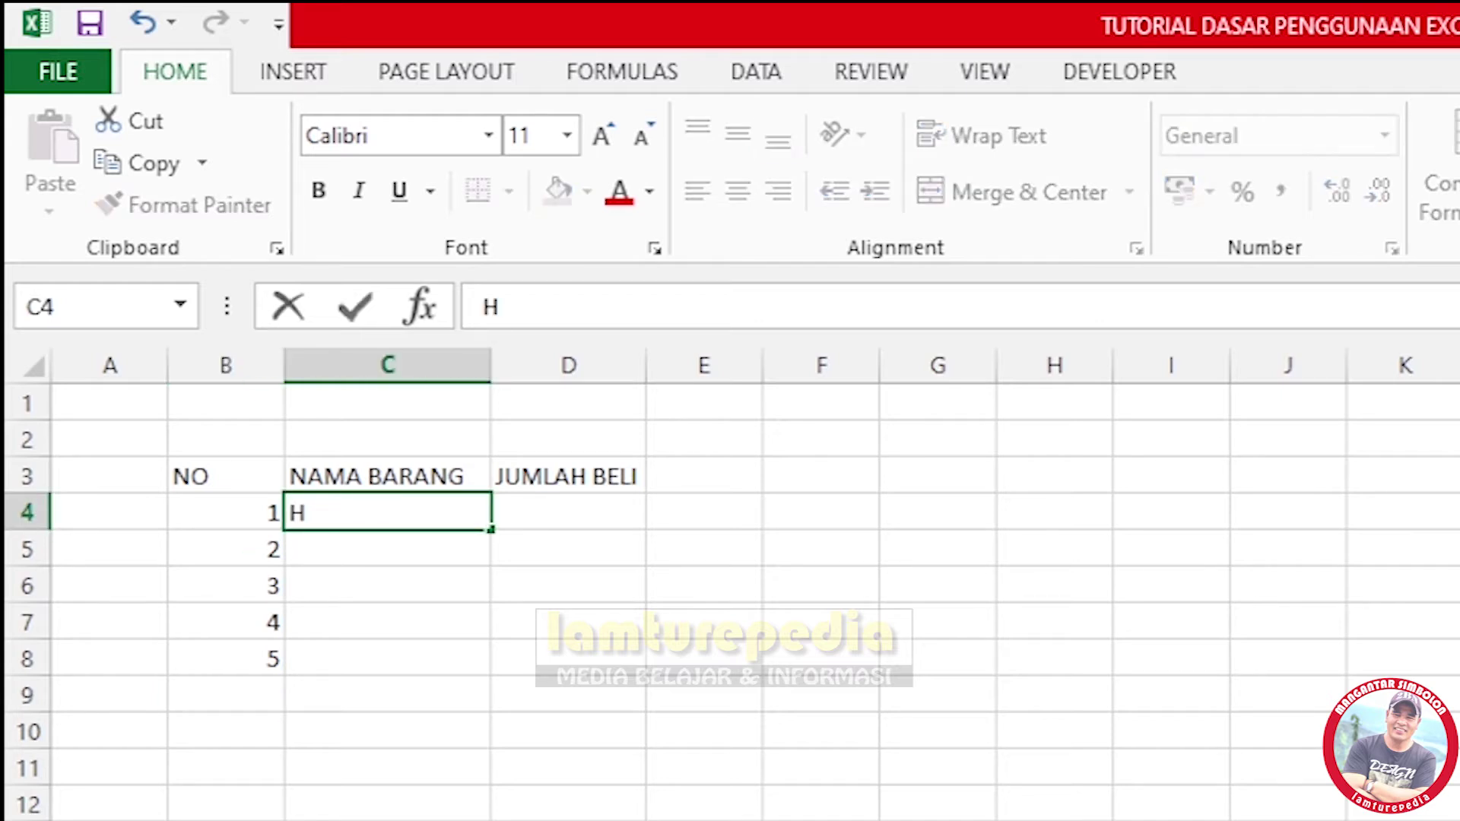
{"action": "type", "text": "ardisk"}
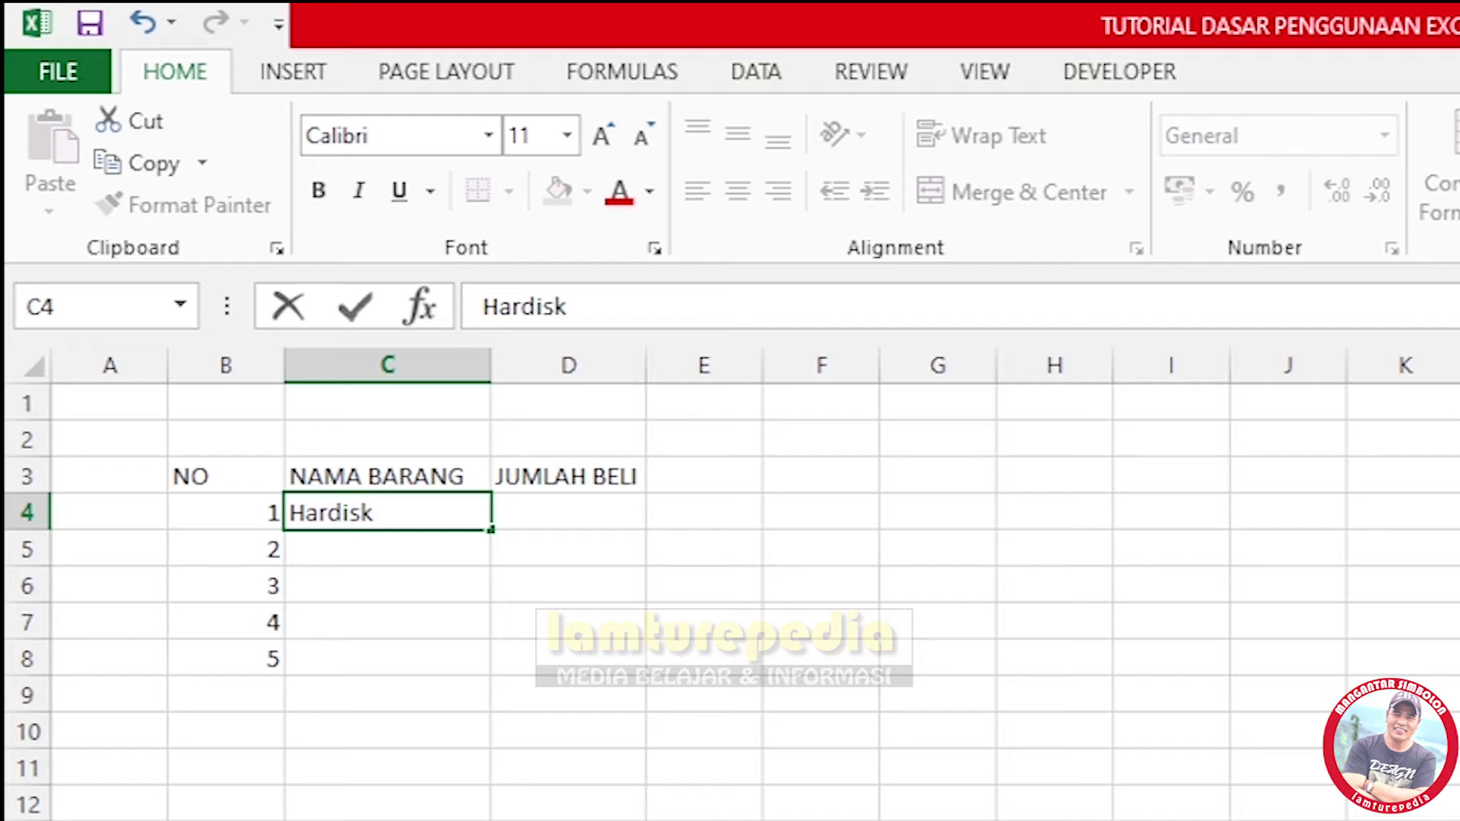
{"action": "key", "text": "Return"}
{"action": "type", "text": "Mo"}
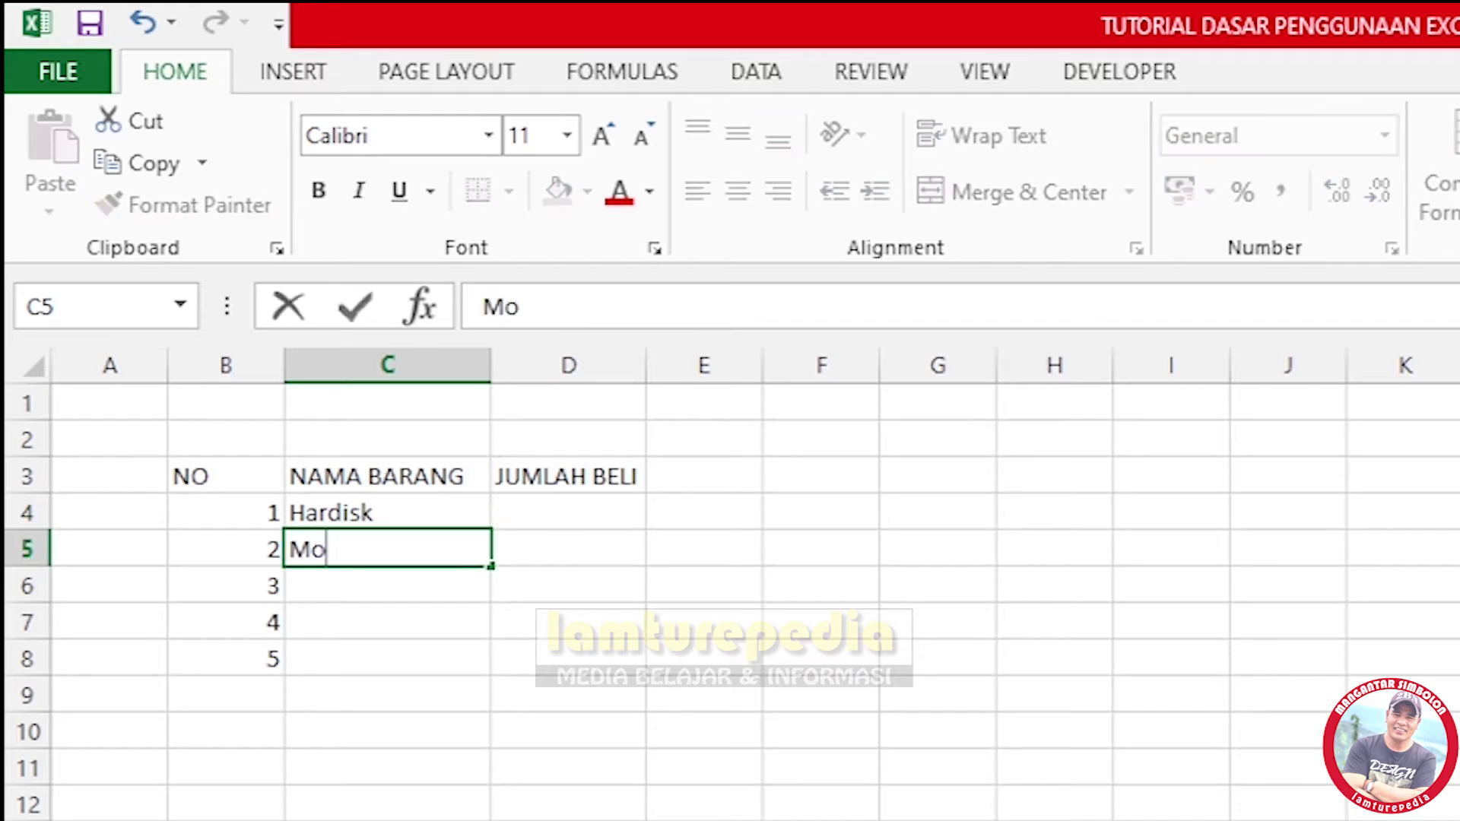
{"action": "type", "text": "nitor"}
{"action": "key", "text": "Return"}
{"action": "type", "text": "Memori"}
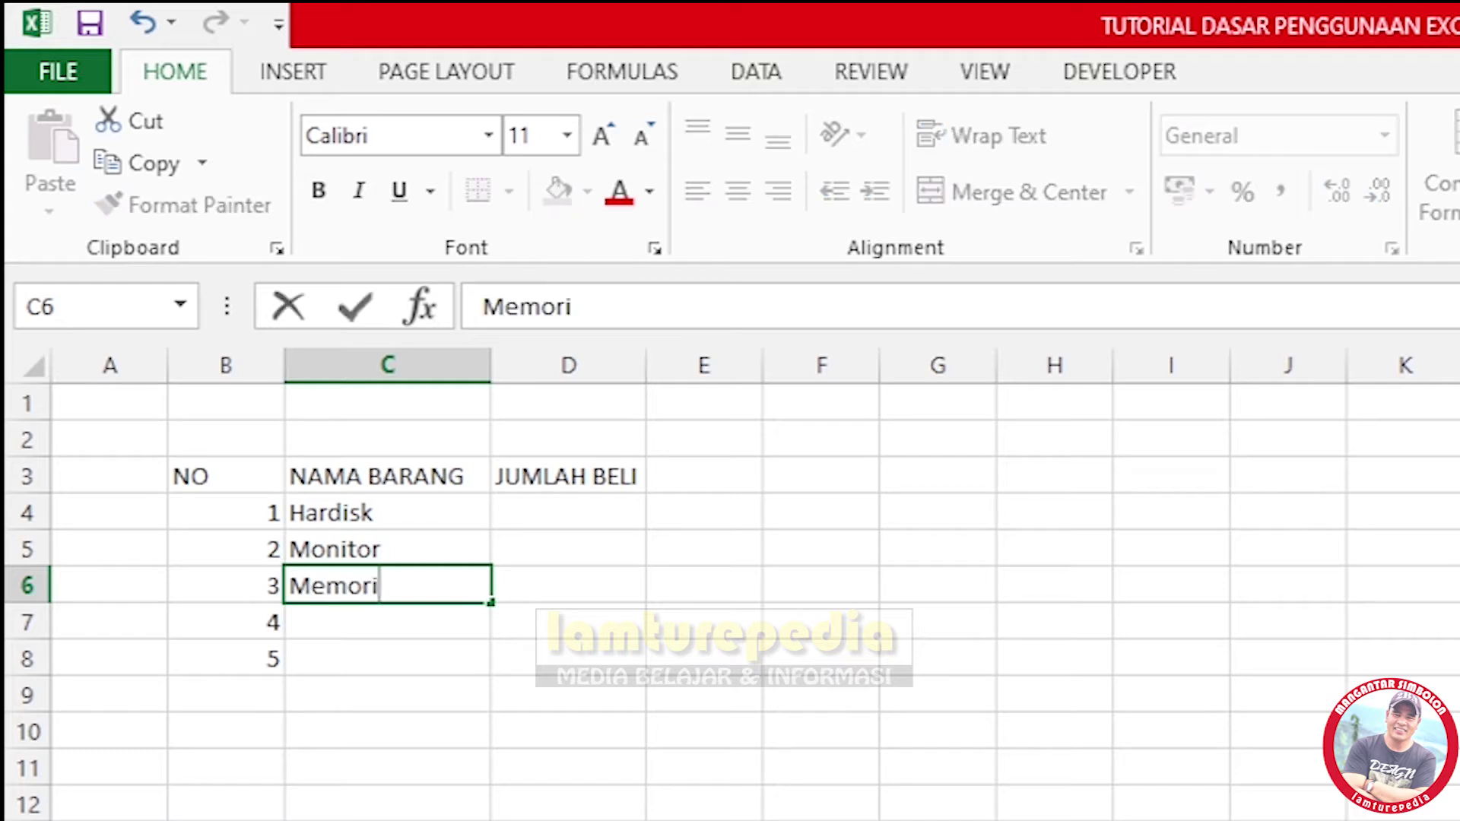
{"action": "key", "text": "Return"}
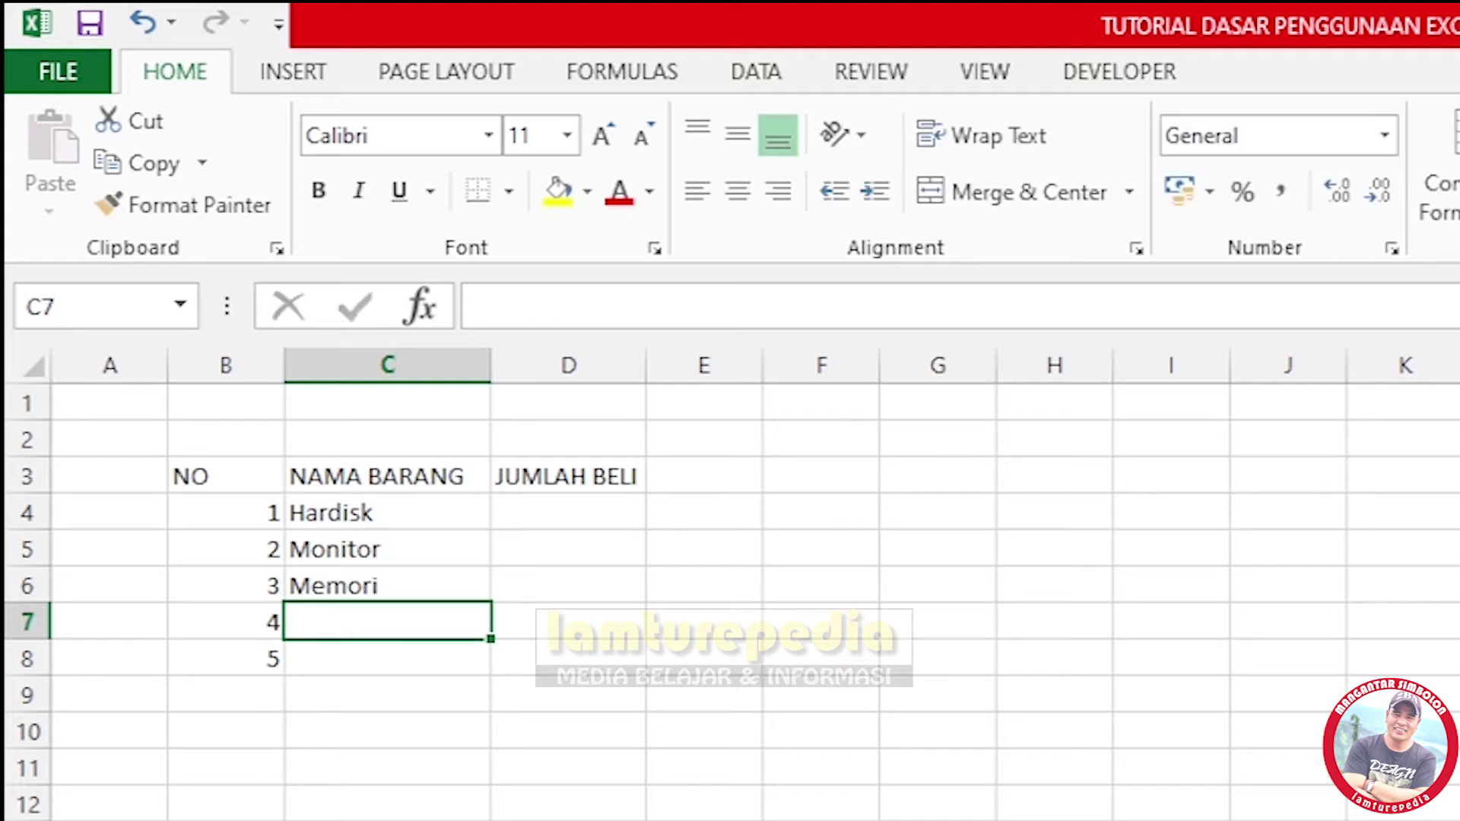
{"action": "type", "text": "Processor"}
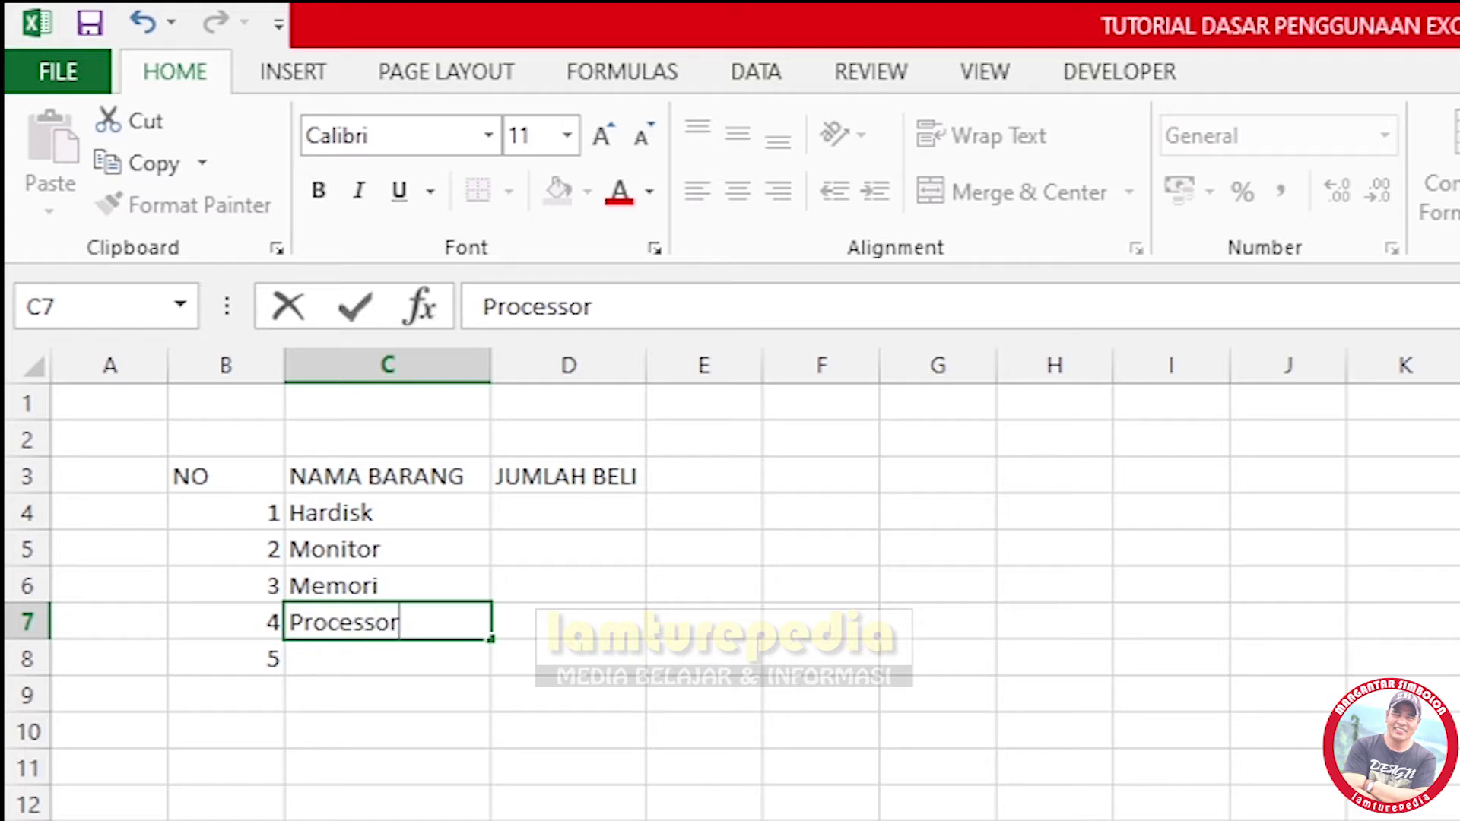
{"action": "key", "text": "Return"}
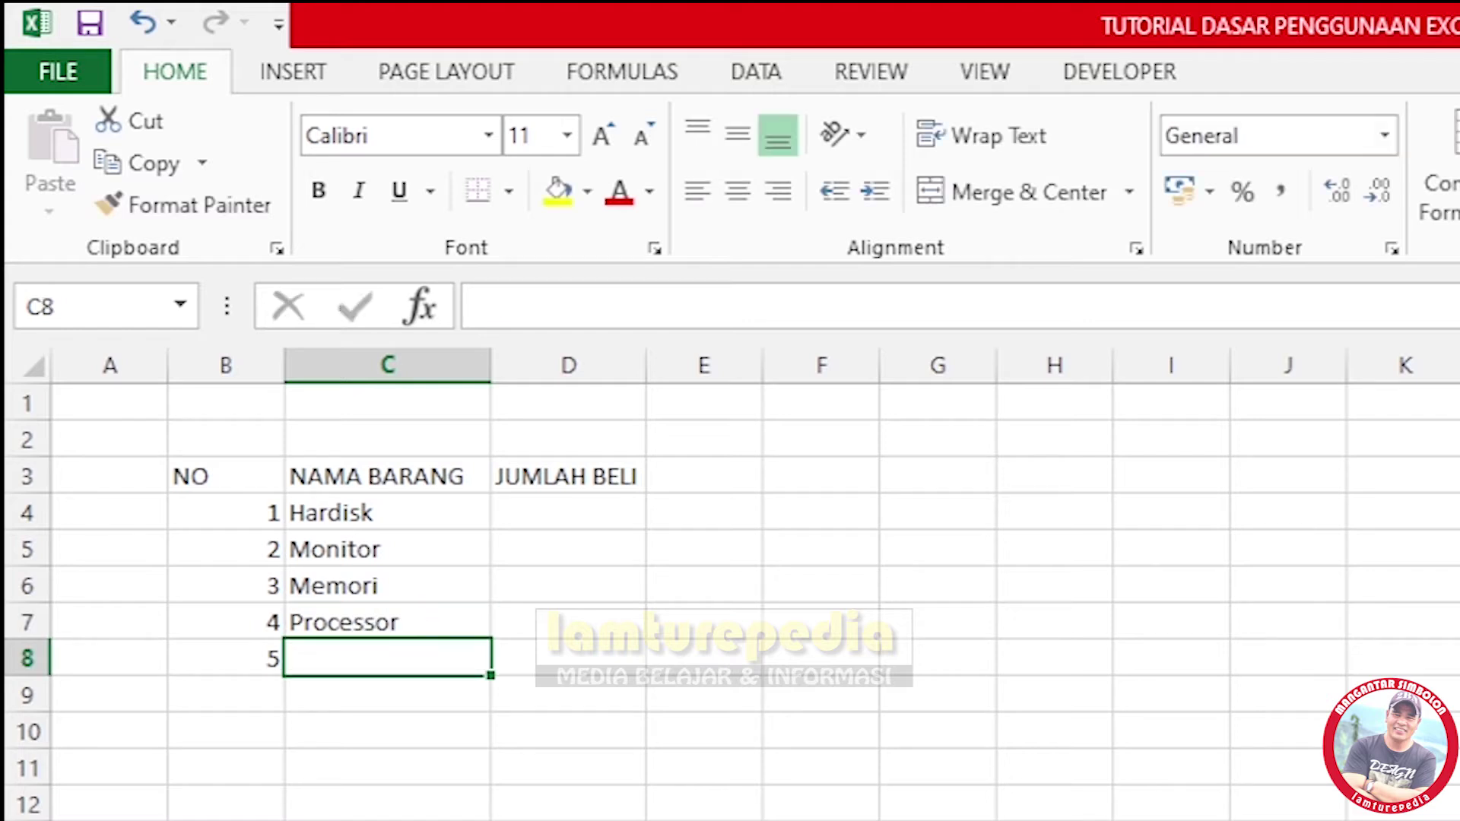
{"action": "type", "text": "VGA"}
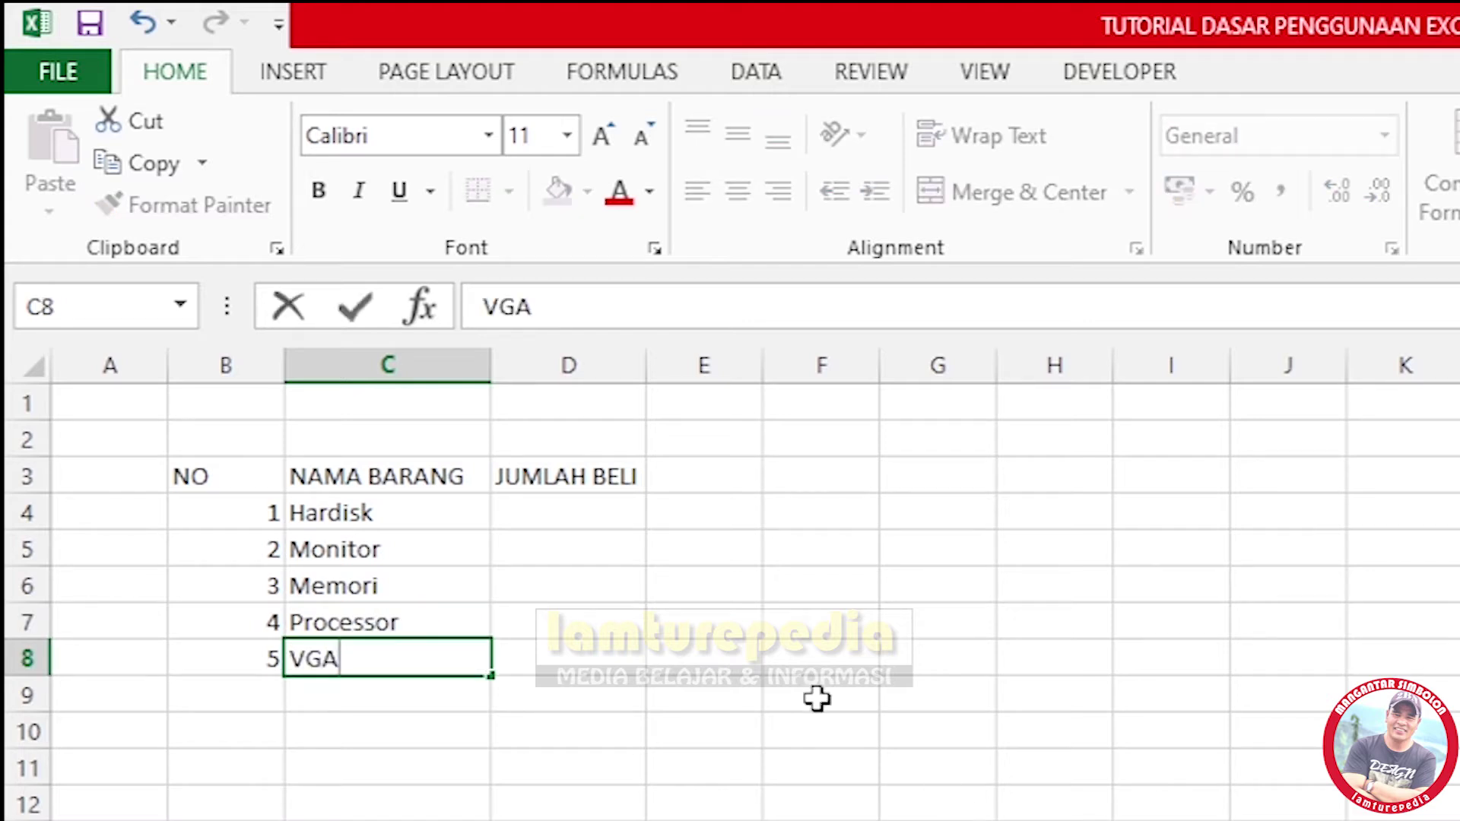
Fill the JUMLAH BELI column from D4 to D8 with the quantities 3, 7, 10, 12 and 10.
{"action": "left_click", "coordinate": [583, 509]}
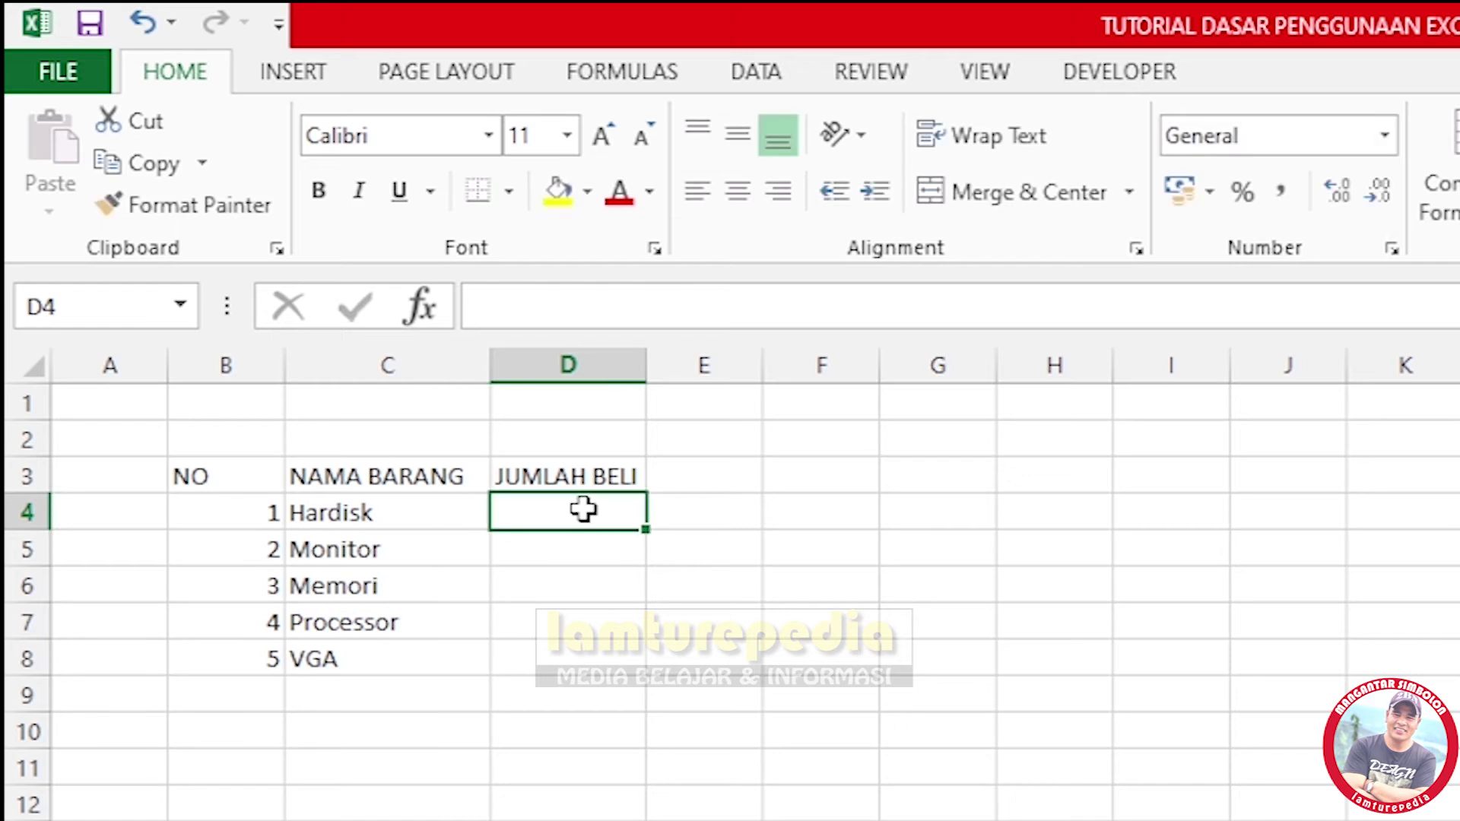
{"action": "type", "text": "3"}
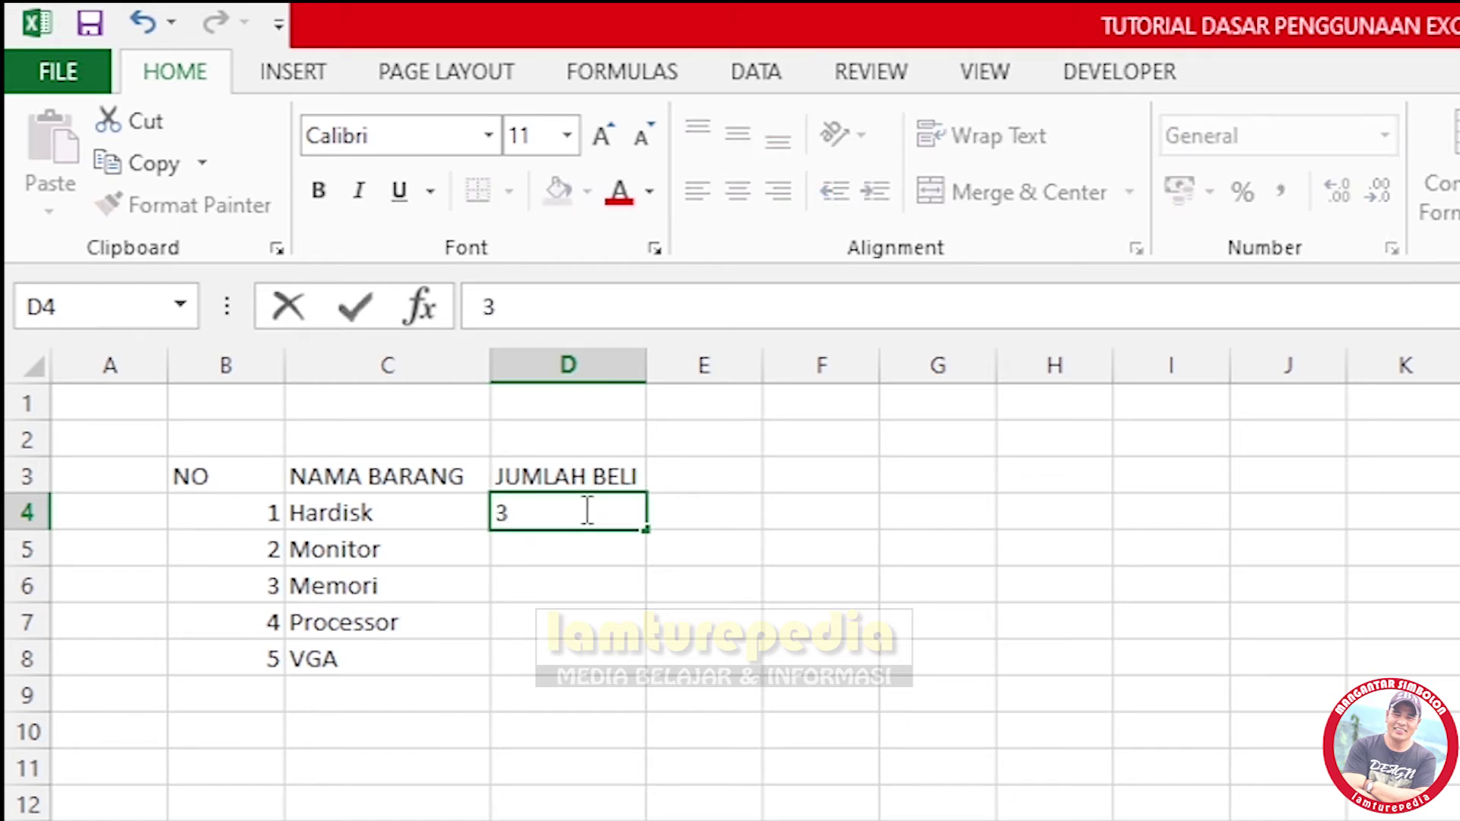
{"action": "left_click", "coordinate": [585, 510]}
{"action": "key", "text": "Return"}
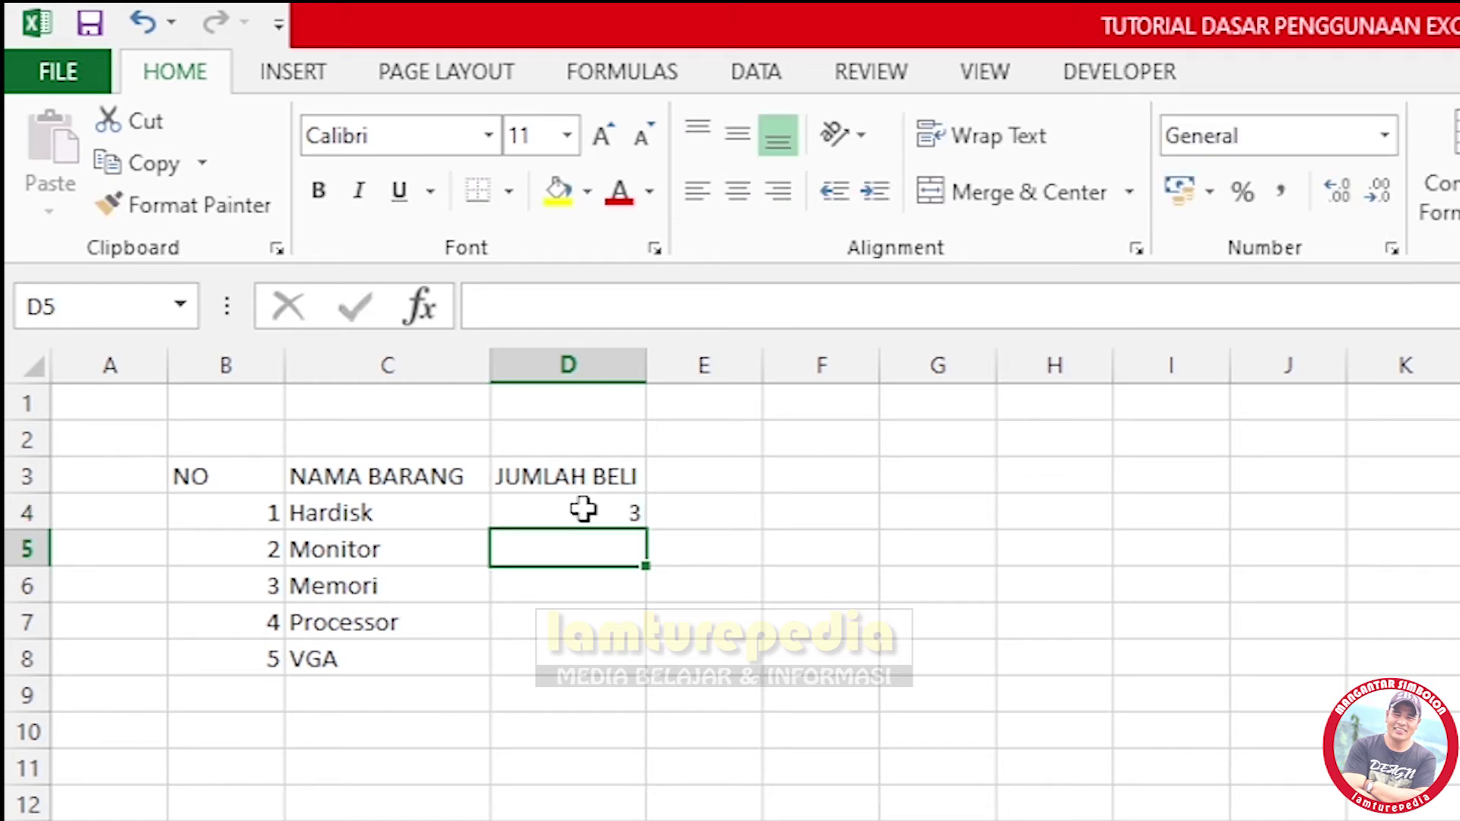
{"action": "type", "text": "7"}
{"action": "key", "text": "Return"}
{"action": "type", "text": "10"}
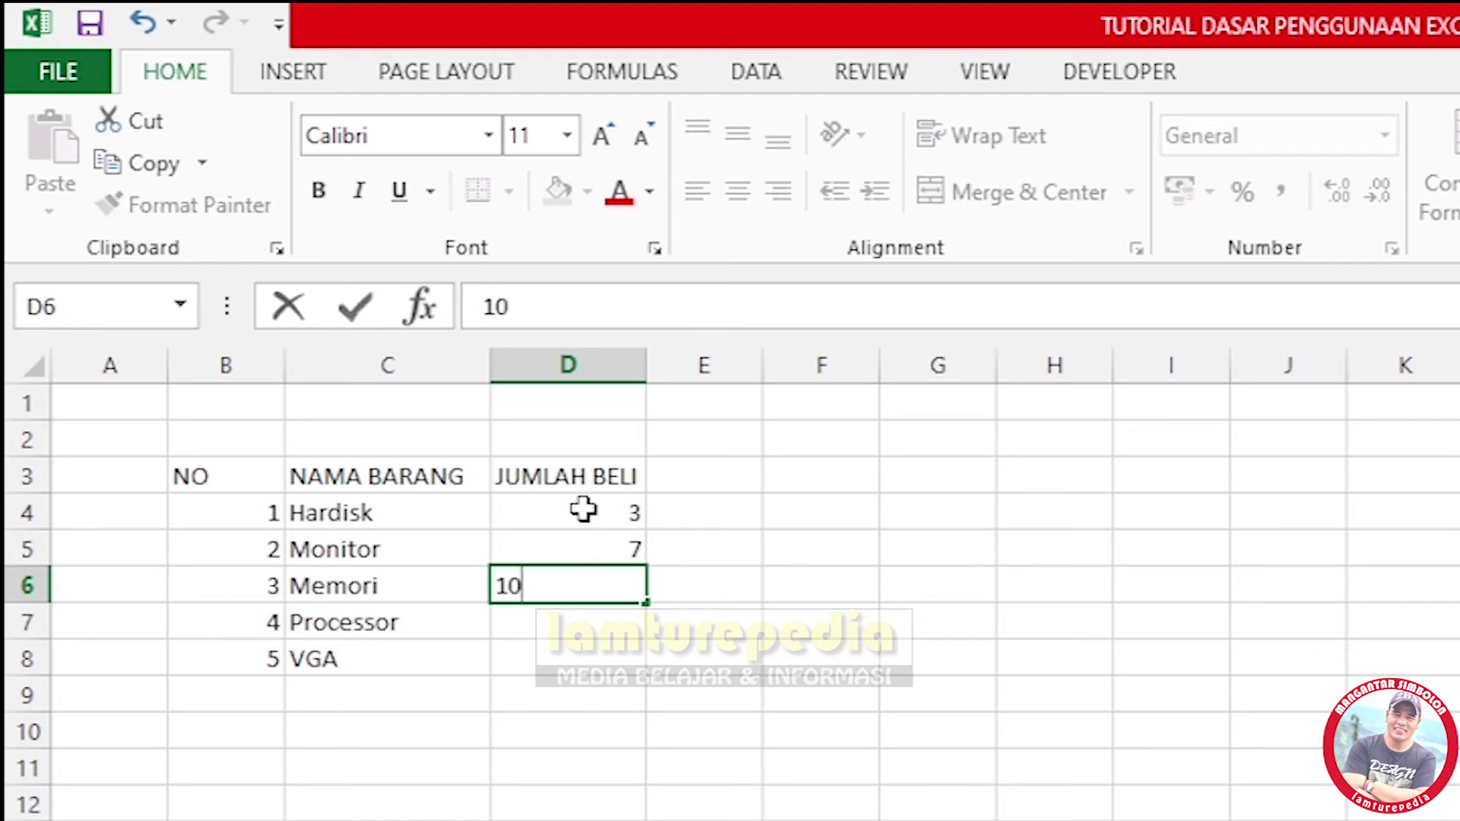
{"action": "key", "text": "Return"}
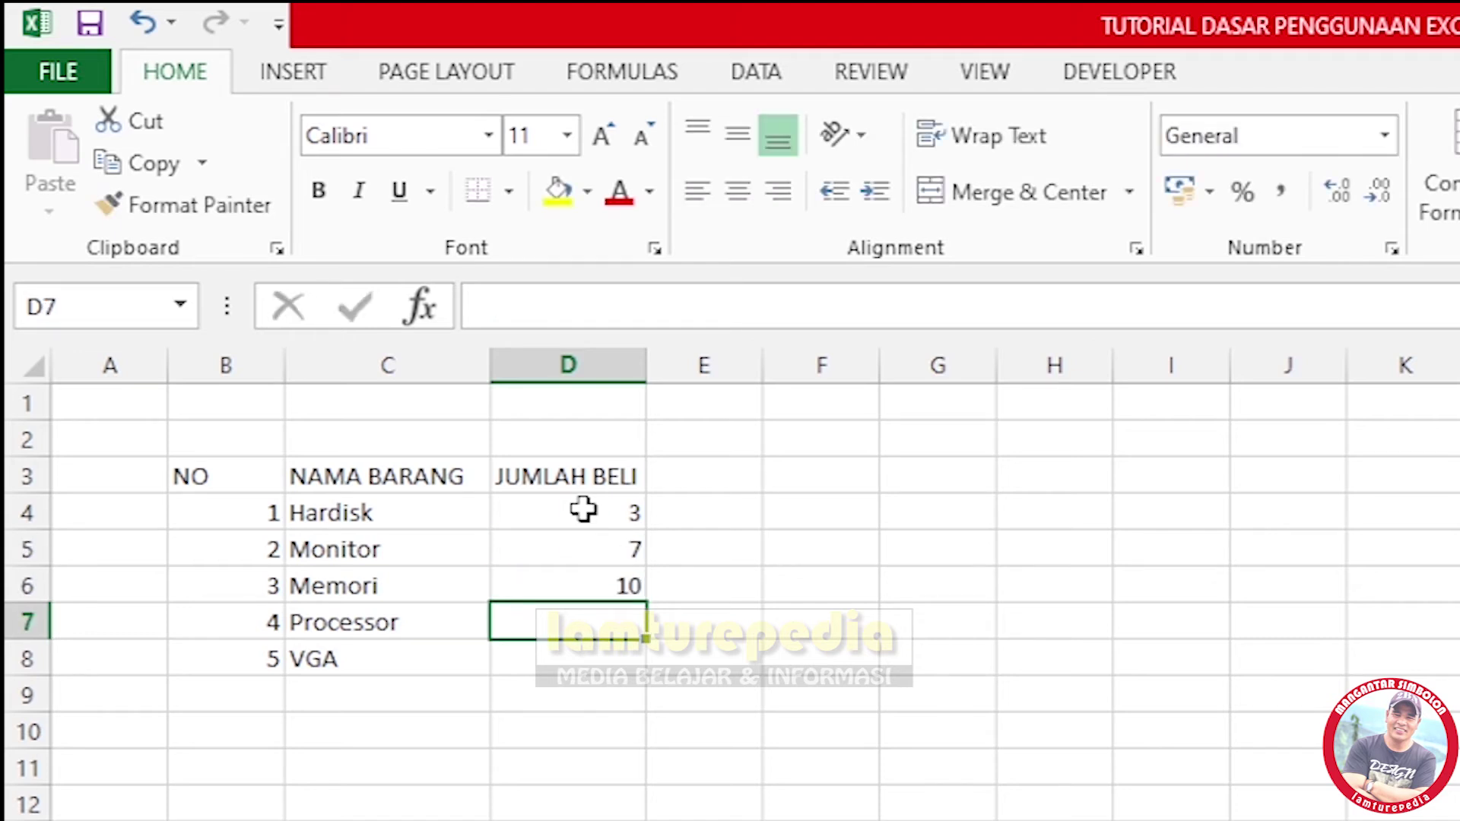
{"action": "type", "text": "12"}
{"action": "key", "text": "Return"}
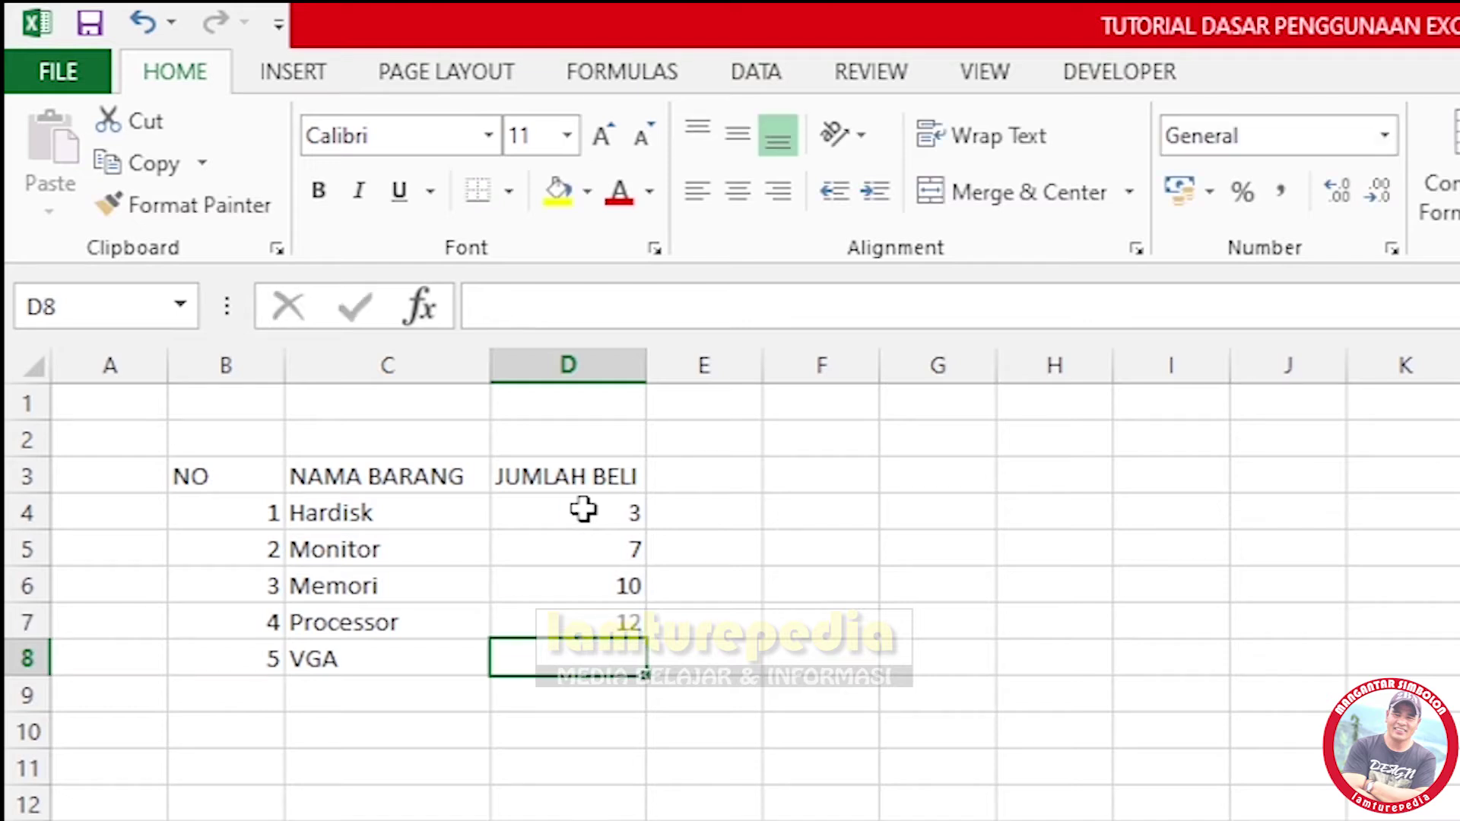
{"action": "type", "text": "10"}
{"action": "key", "text": "Return"}
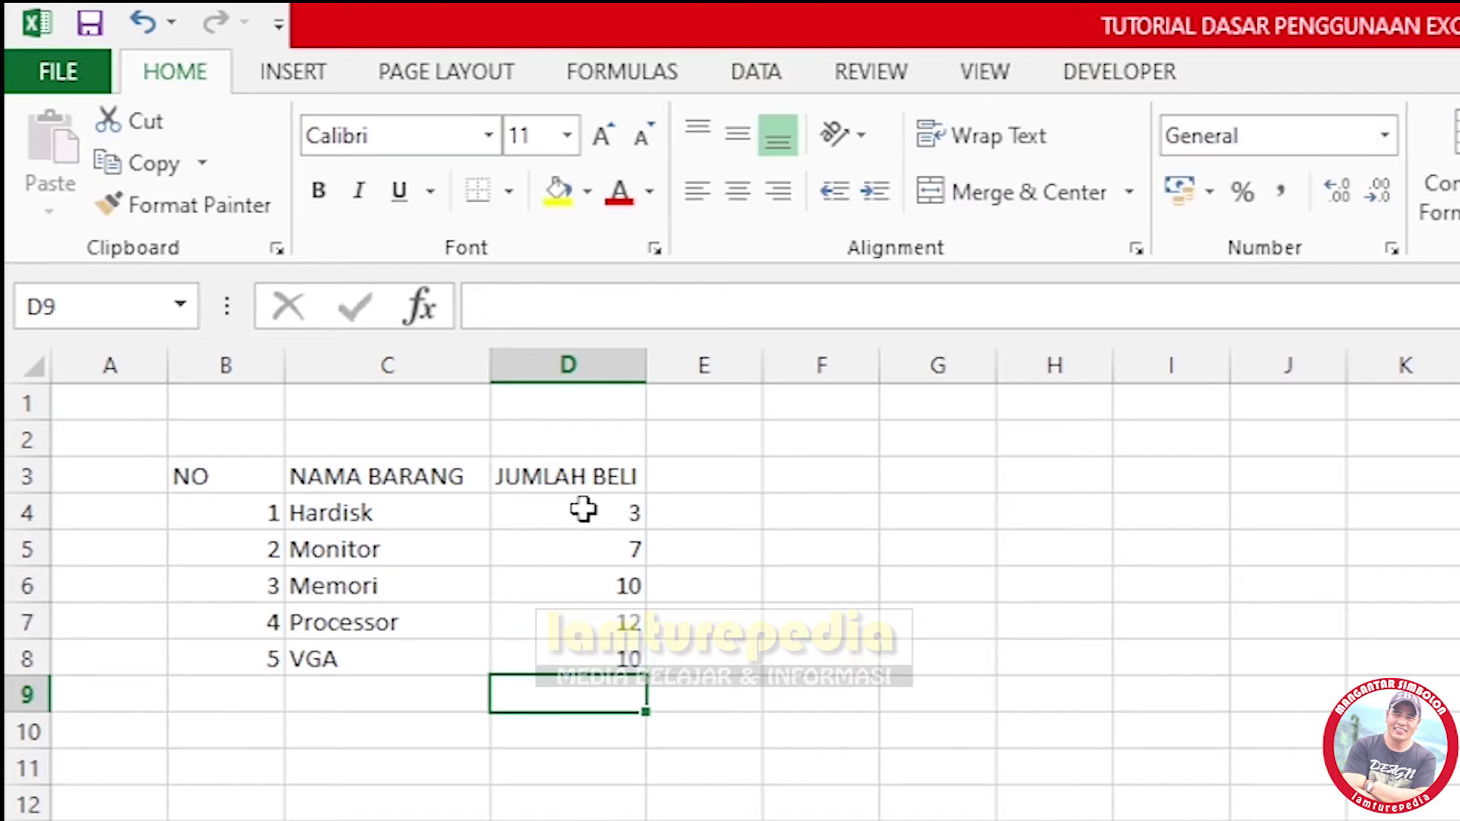
Narrow column B to about half its width and increase the height of header row 3 to nearly three times.
{"action": "left_click", "coordinate": [839, 771]}
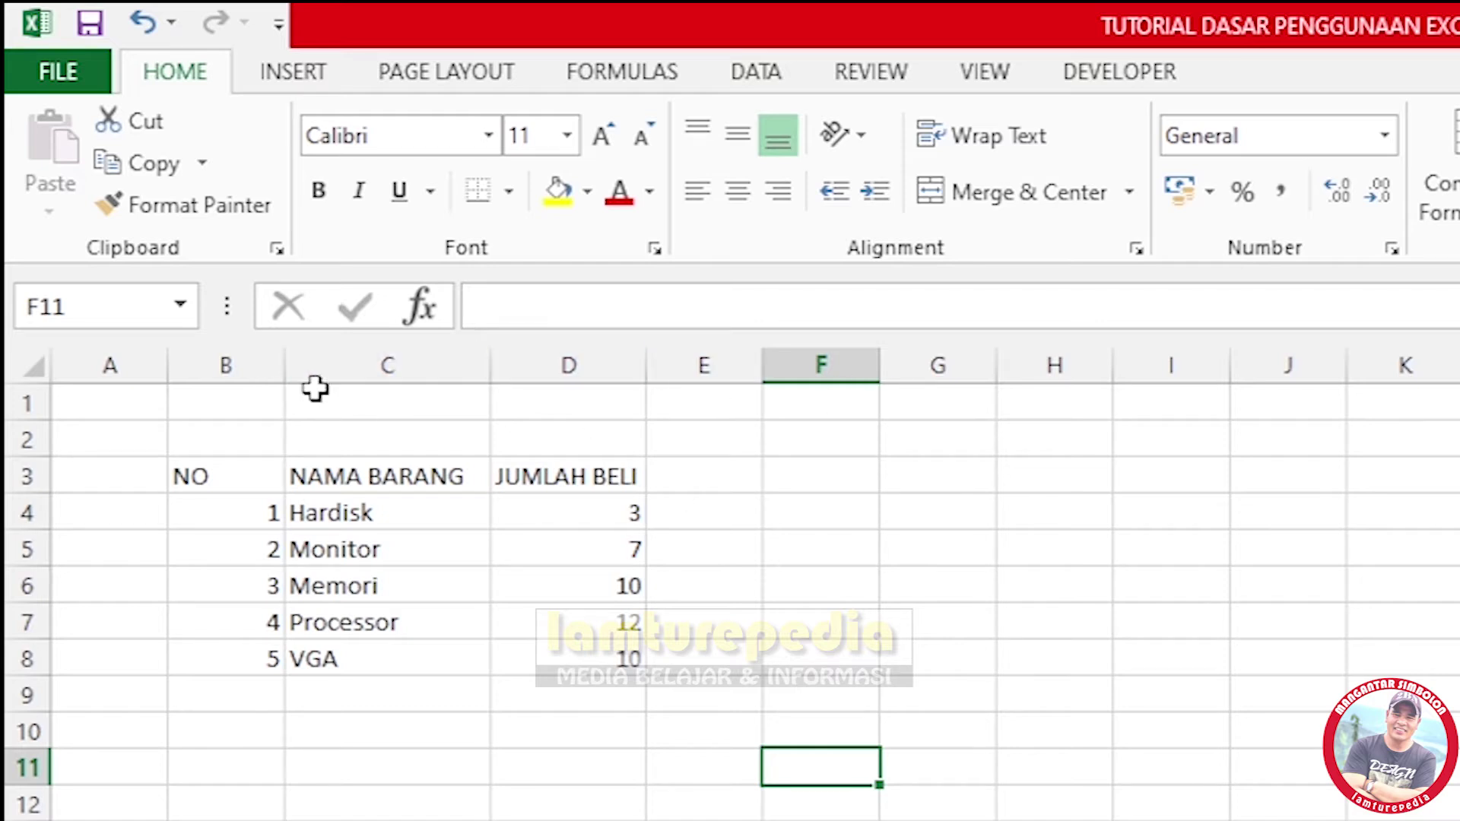
{"action": "left_click_drag", "start_coordinate": [287, 365], "coordinate": [231, 369]}
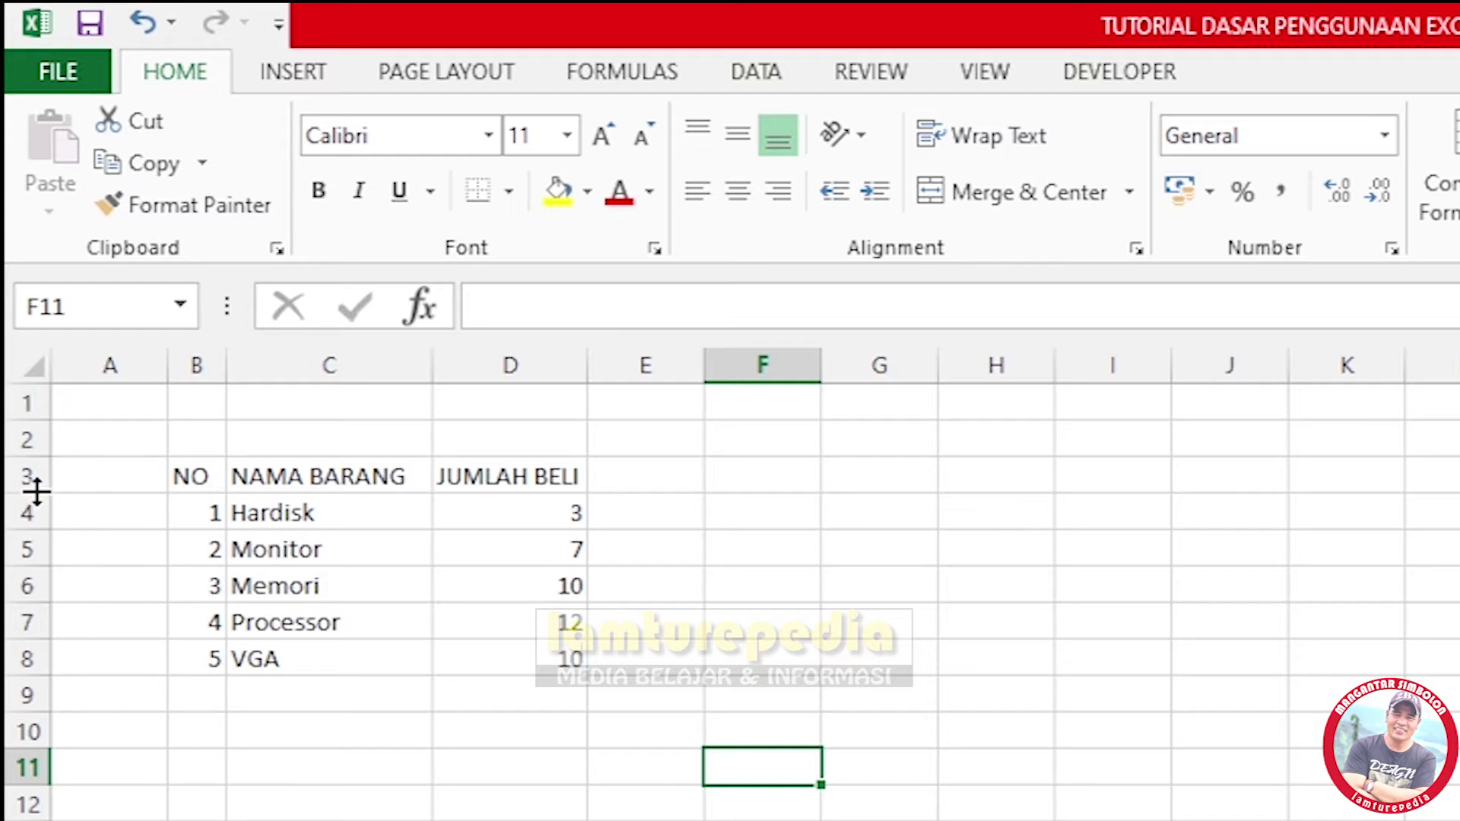
{"action": "left_click_drag", "start_coordinate": [37, 493], "coordinate": [37, 557]}
Go through the header cells NO, NAMA BARANG and JUMLAH BELI in row 3 to examine how their text sits in the taller row.
{"action": "left_click", "coordinate": [263, 522]}
{"action": "left_click", "coordinate": [205, 521]}
{"action": "left_click", "coordinate": [291, 520]}
{"action": "left_click", "coordinate": [506, 519]}
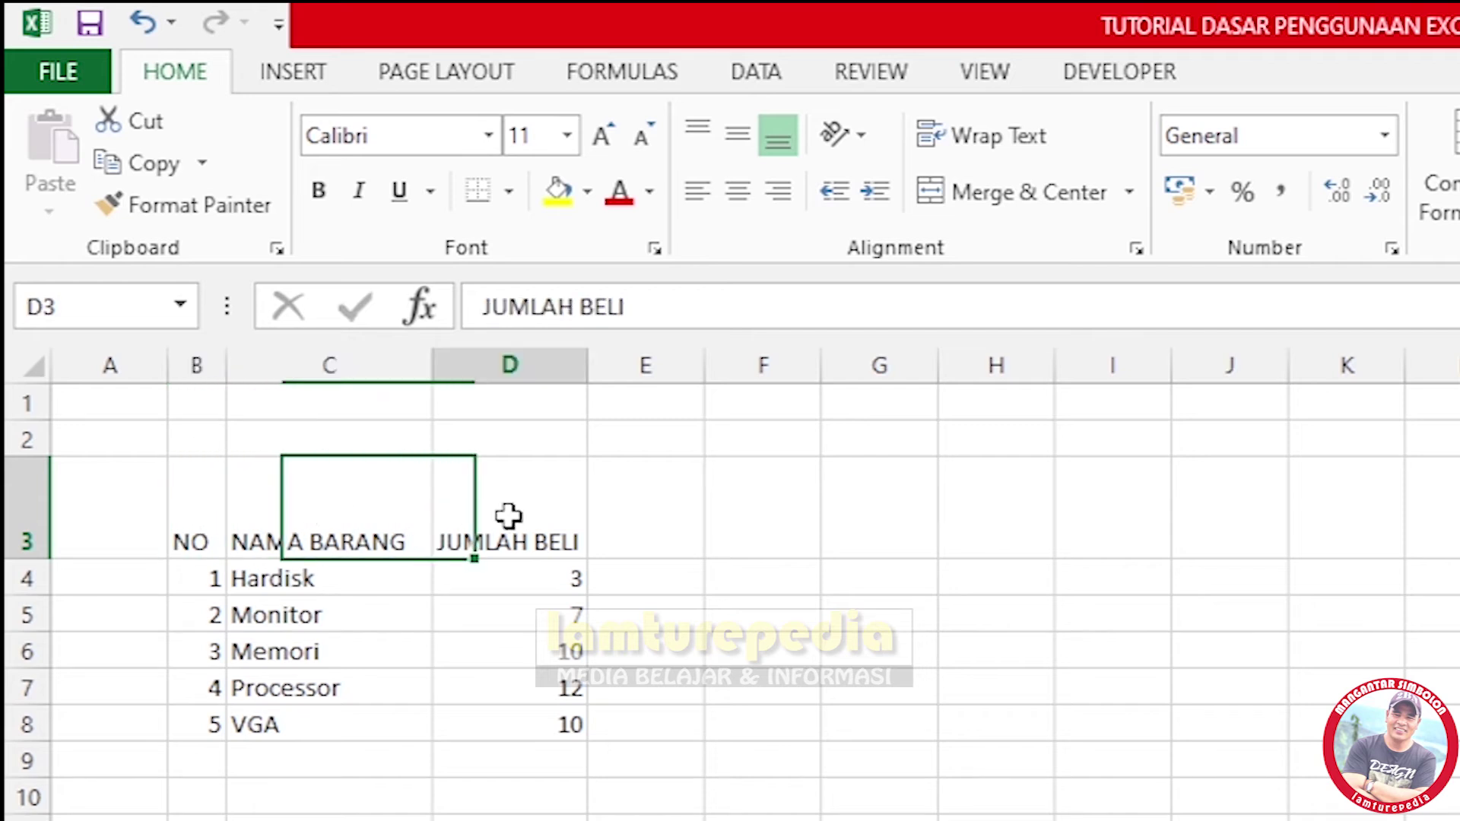
{"action": "left_click", "coordinate": [208, 518]}
{"action": "left_click", "coordinate": [304, 517]}
{"action": "left_click", "coordinate": [479, 505]}
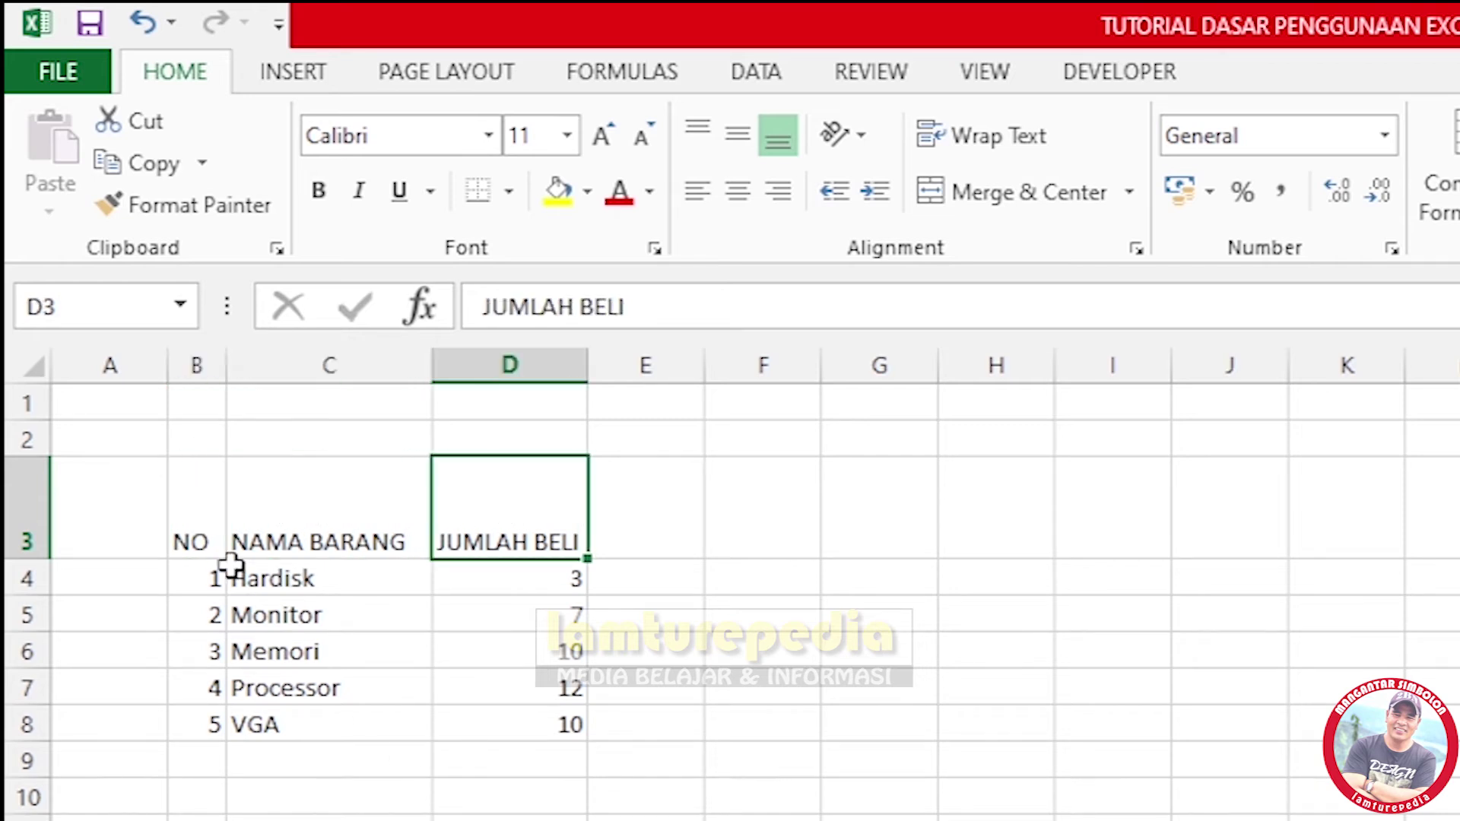
{"action": "left_click", "coordinate": [791, 690]}
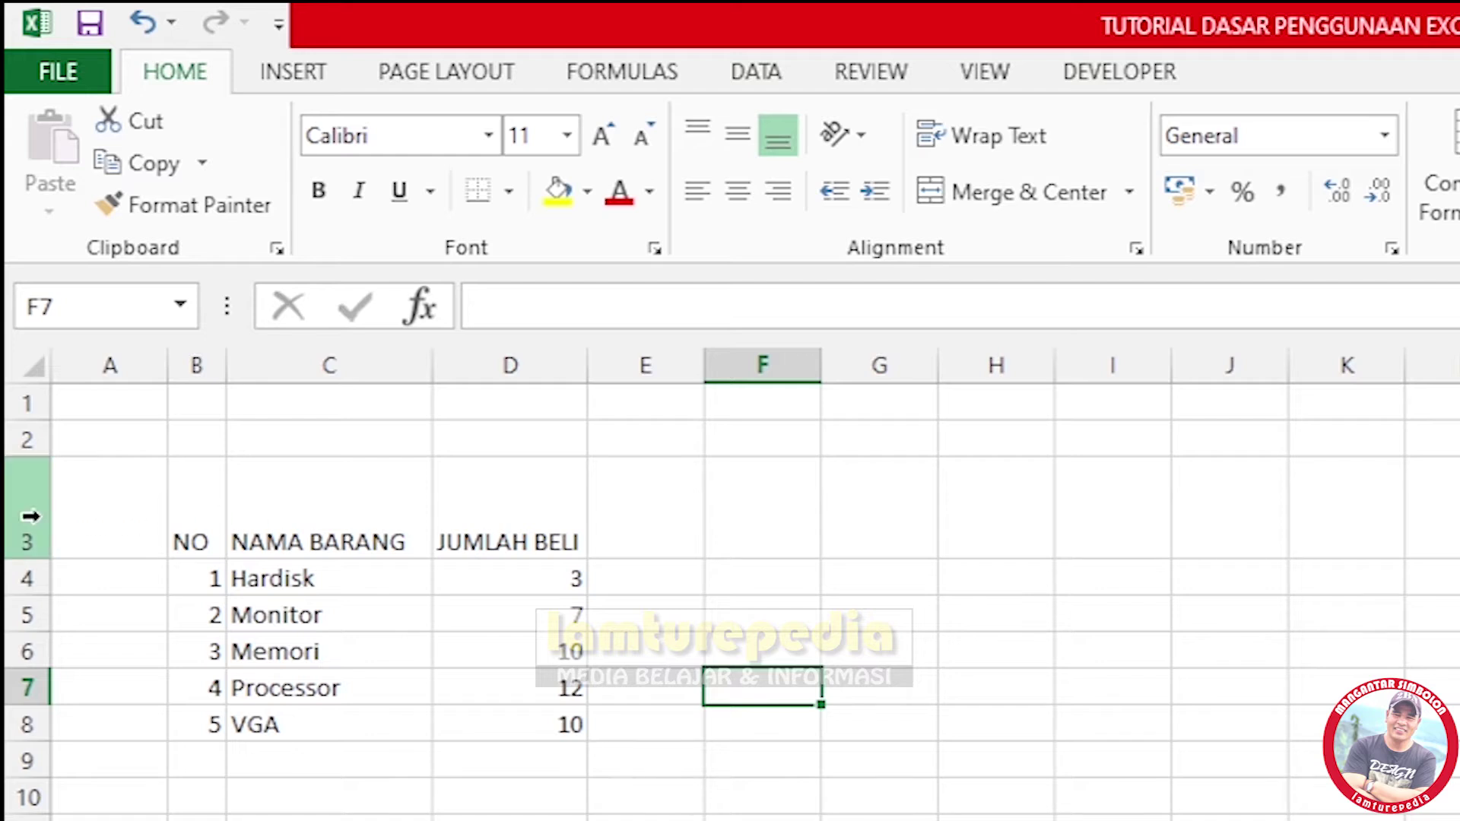
{"action": "left_click", "coordinate": [182, 518]}
{"action": "left_click", "coordinate": [300, 508]}
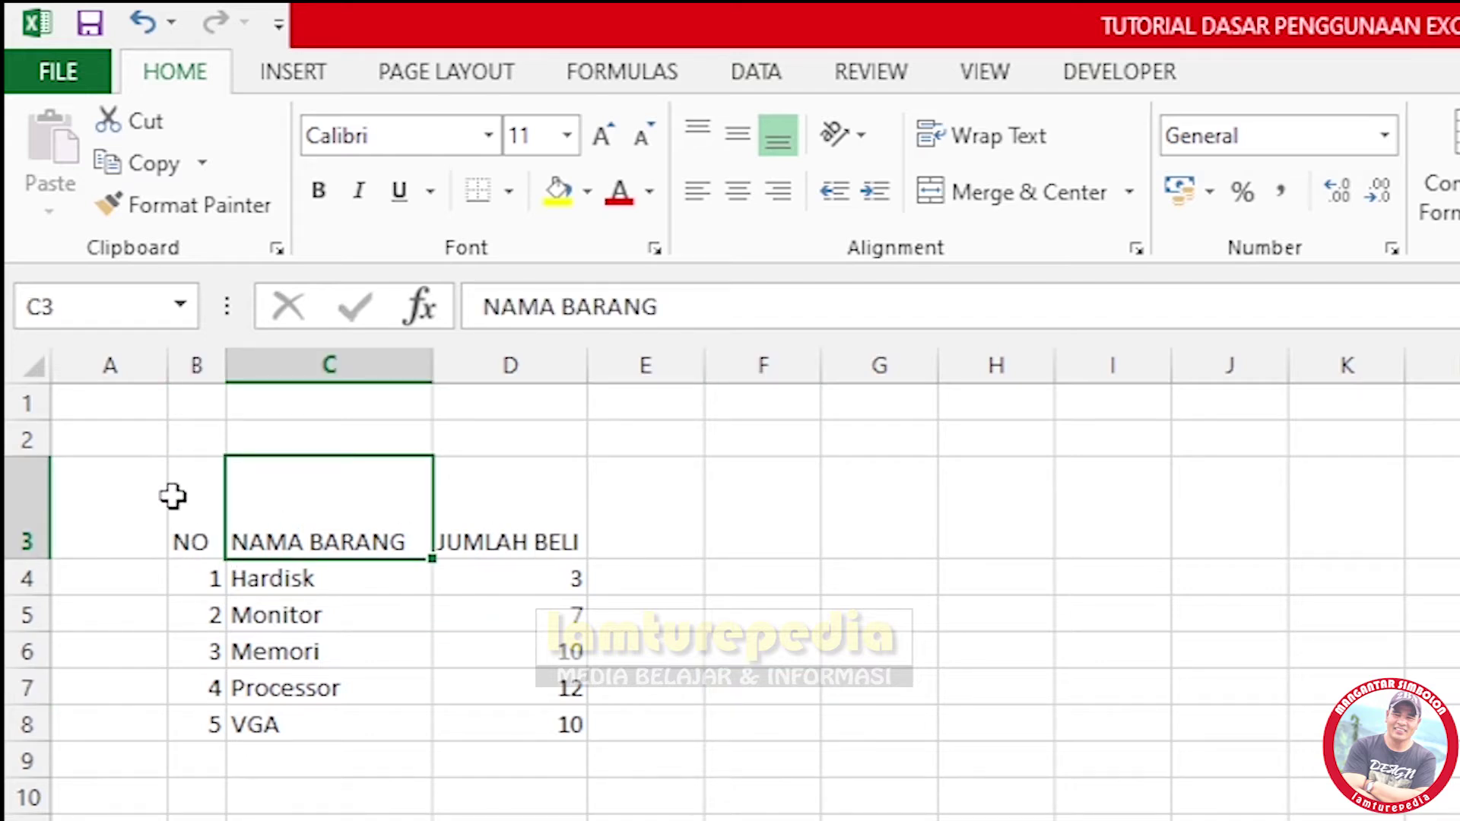
{"action": "left_click", "coordinate": [494, 544]}
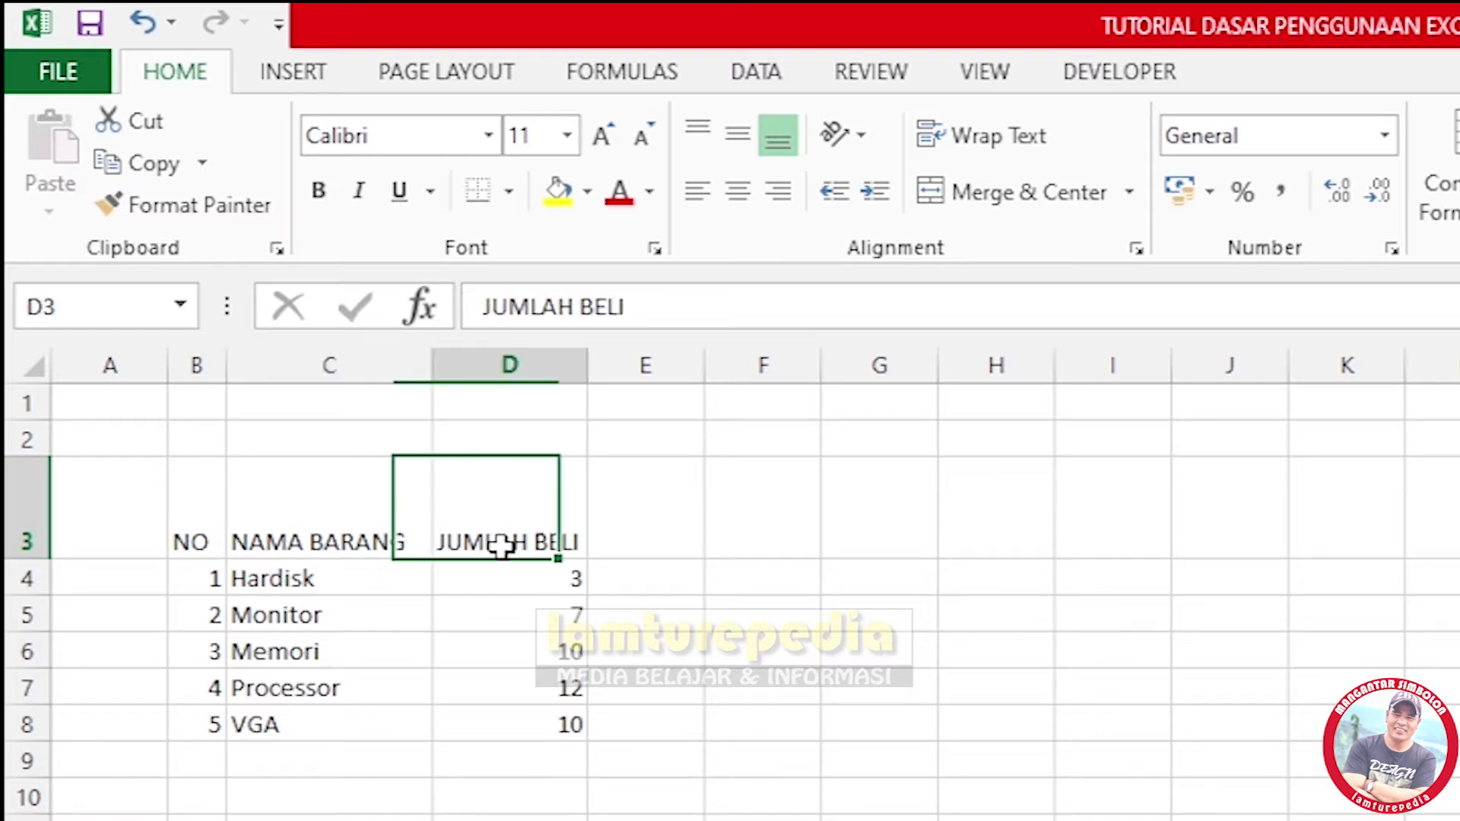
{"action": "left_click", "coordinate": [208, 518]}
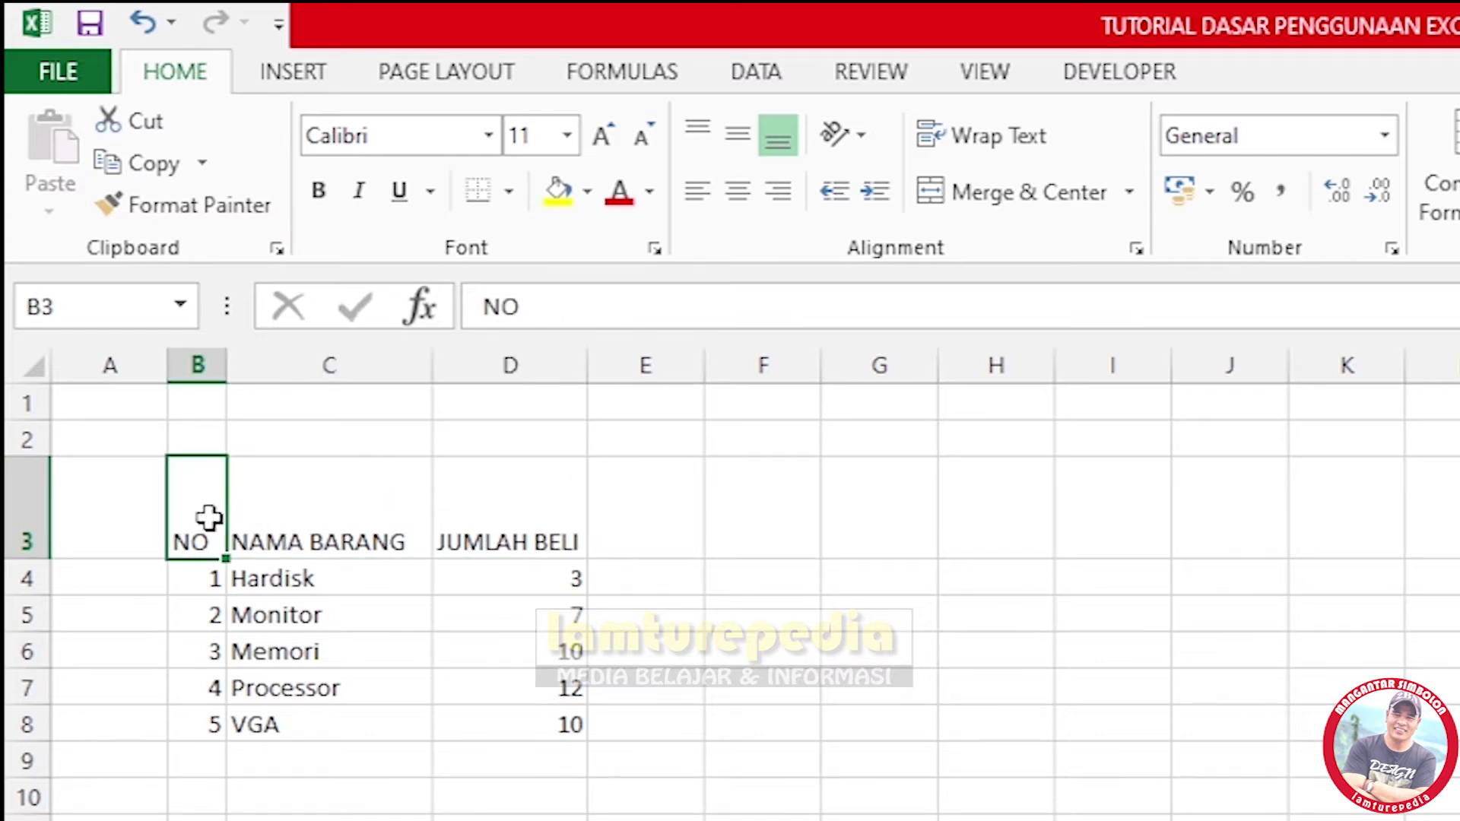
{"action": "left_click", "coordinate": [841, 616]}
{"action": "left_click", "coordinate": [192, 511]}
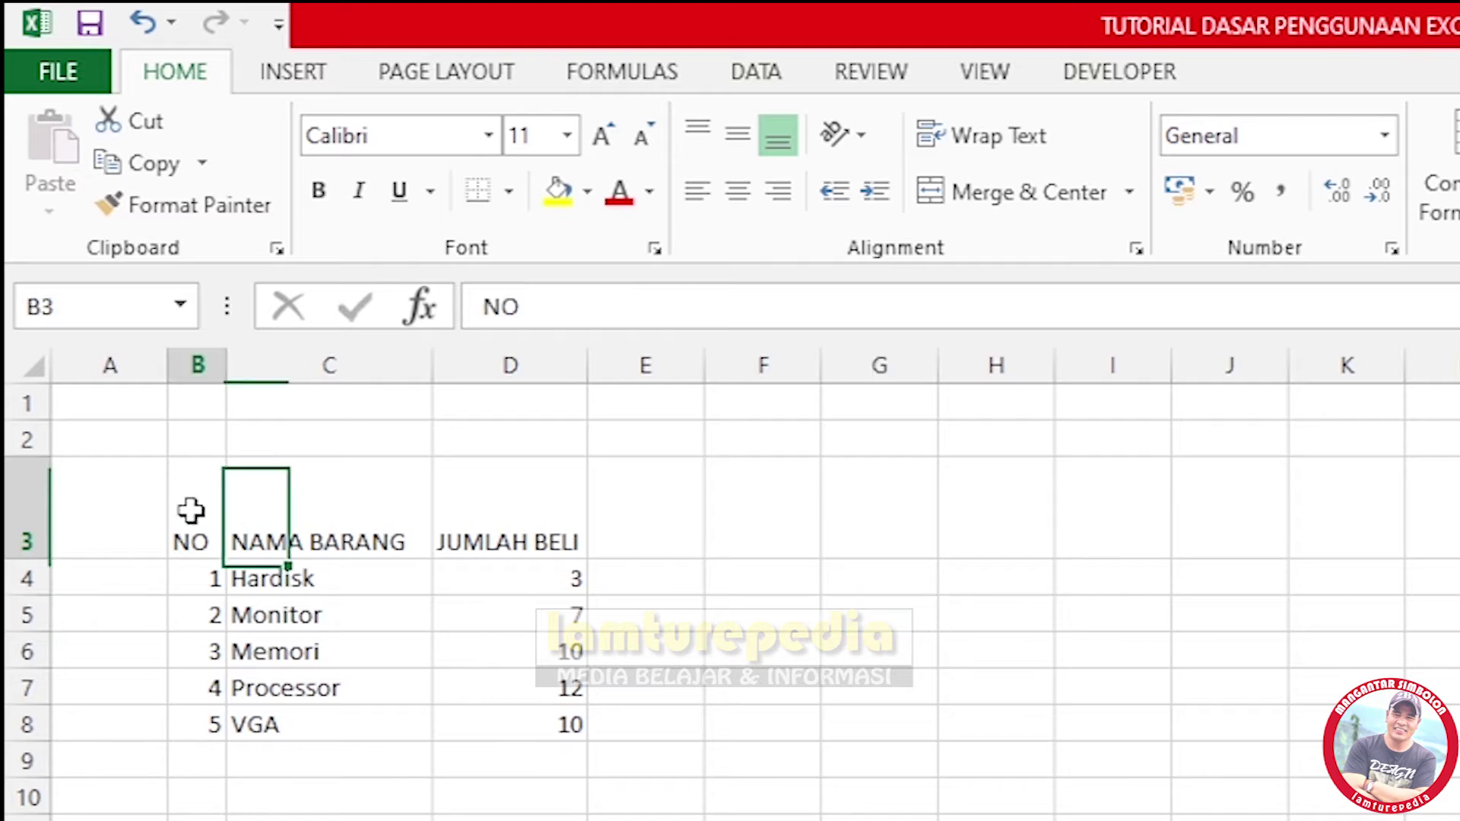
{"action": "left_click_drag", "start_coordinate": [191, 511], "coordinate": [486, 513]}
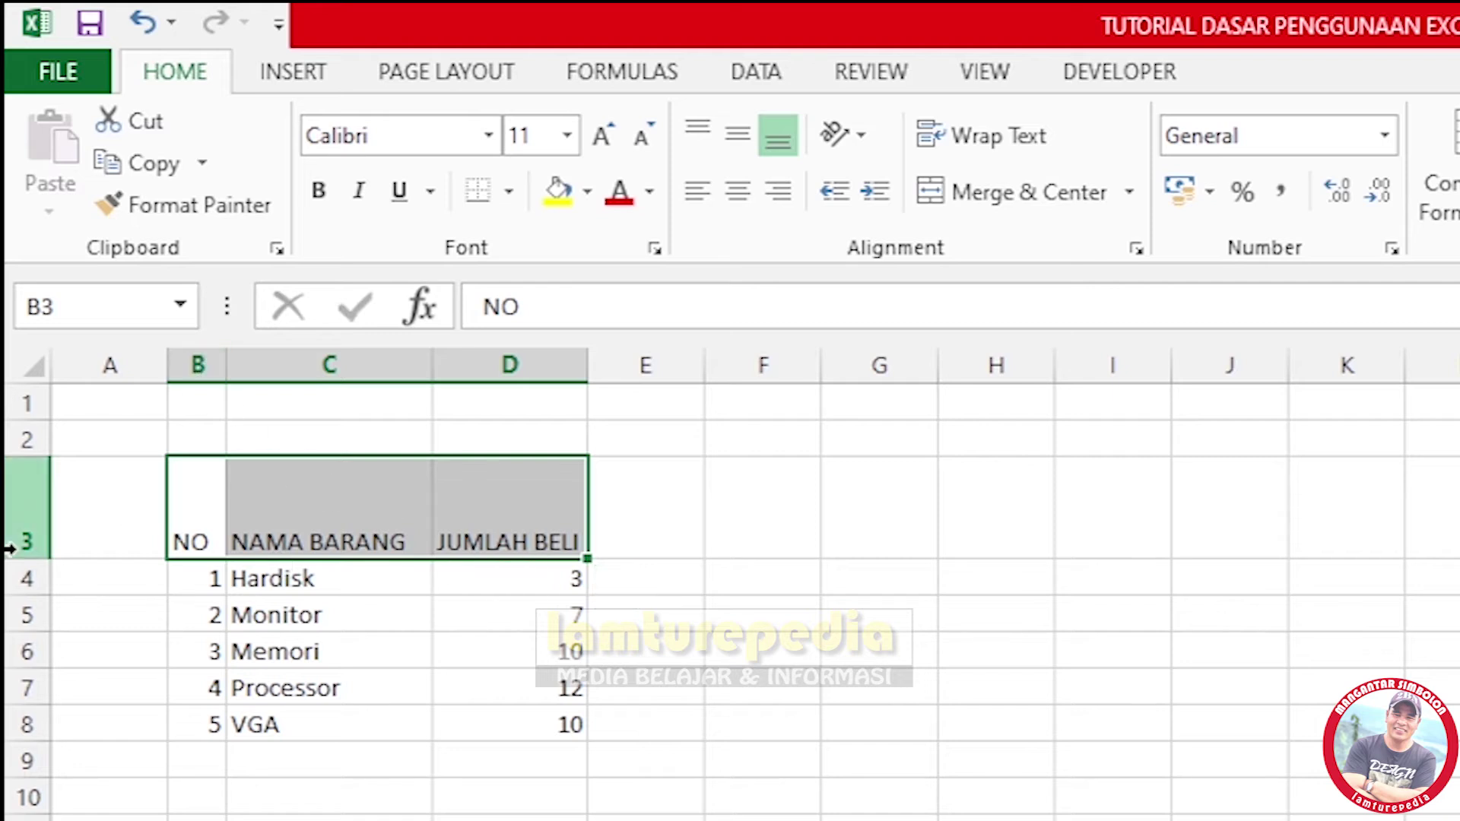
{"action": "left_click", "coordinate": [710, 622]}
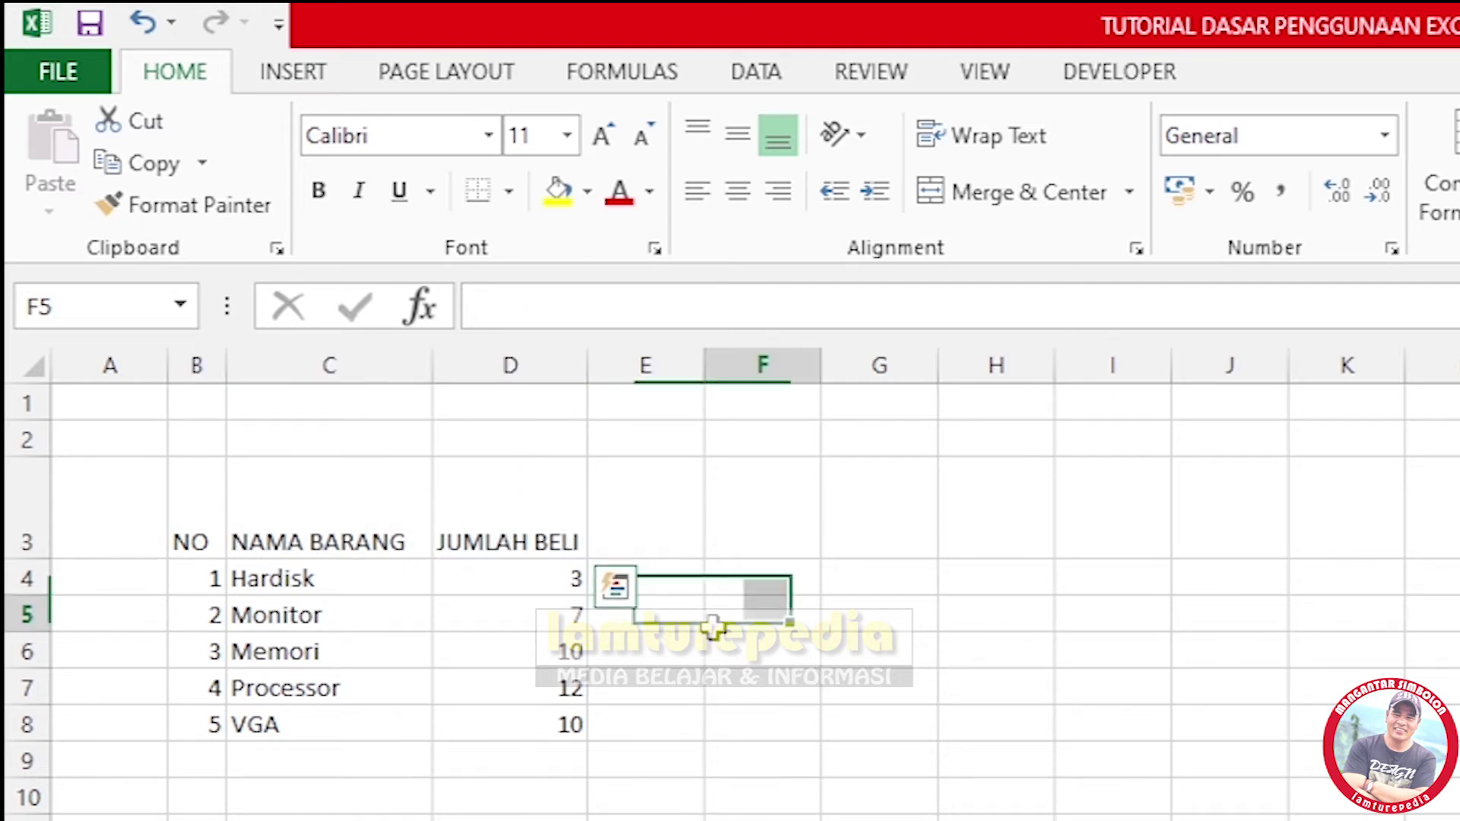
{"action": "left_click", "coordinate": [202, 518]}
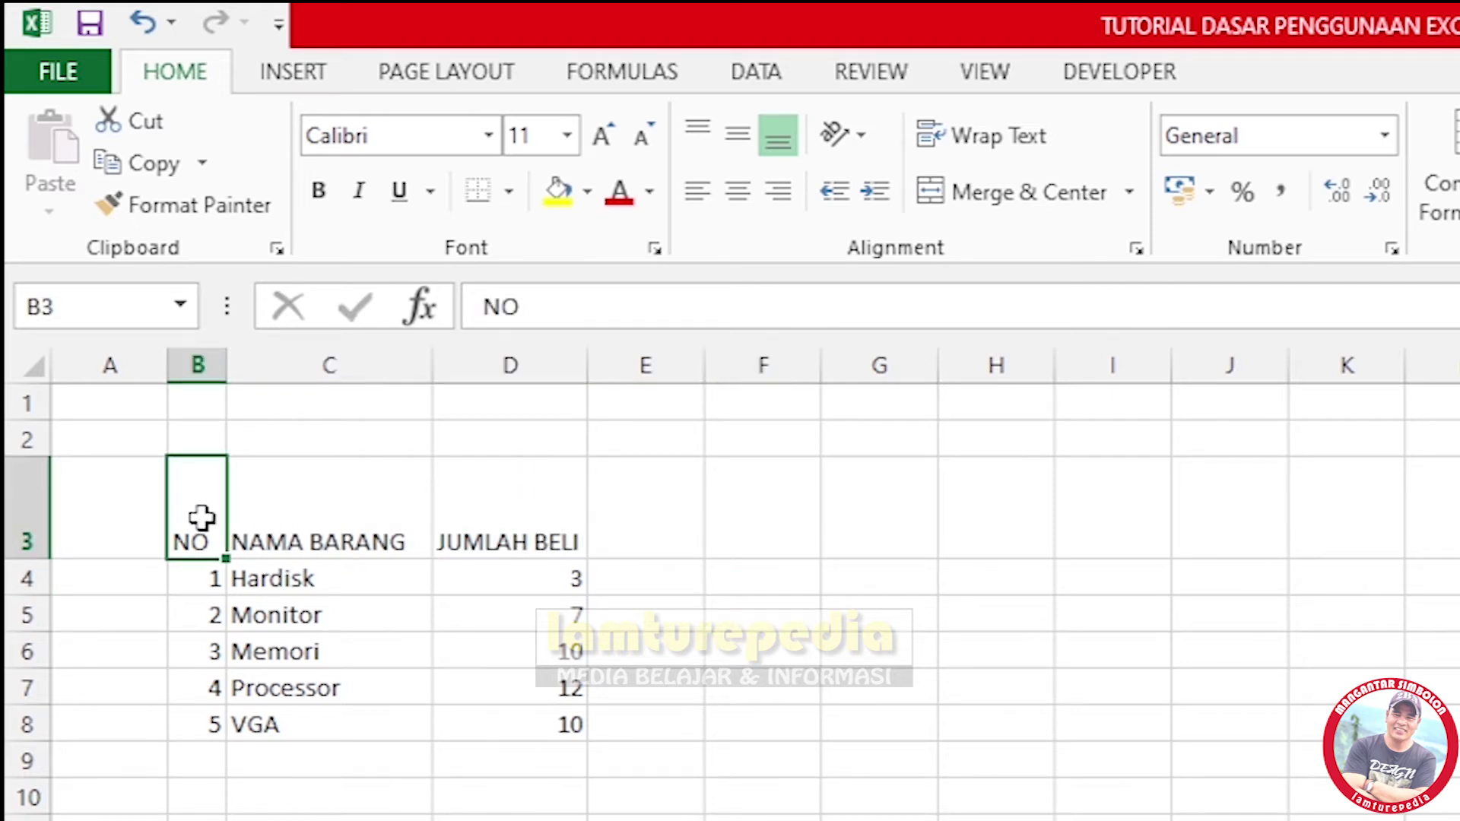
{"action": "left_click", "coordinate": [669, 693]}
{"action": "left_click_drag", "start_coordinate": [203, 512], "coordinate": [494, 514]}
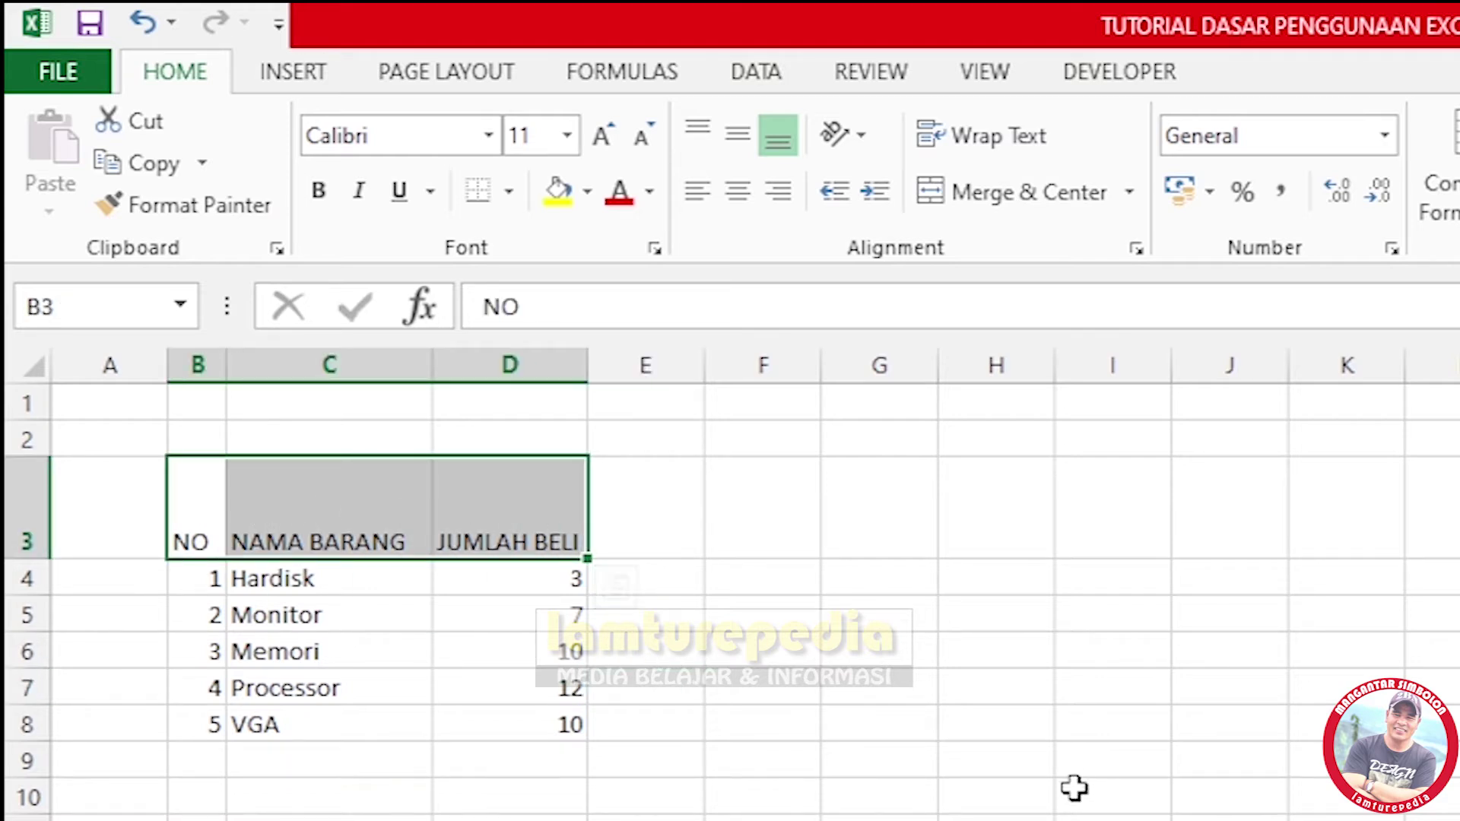
{"action": "left_click", "coordinate": [886, 763]}
Align the header cells B3:D3 to the middle vertically and to the centre horizontally.
{"action": "left_click_drag", "start_coordinate": [183, 509], "coordinate": [476, 505]}
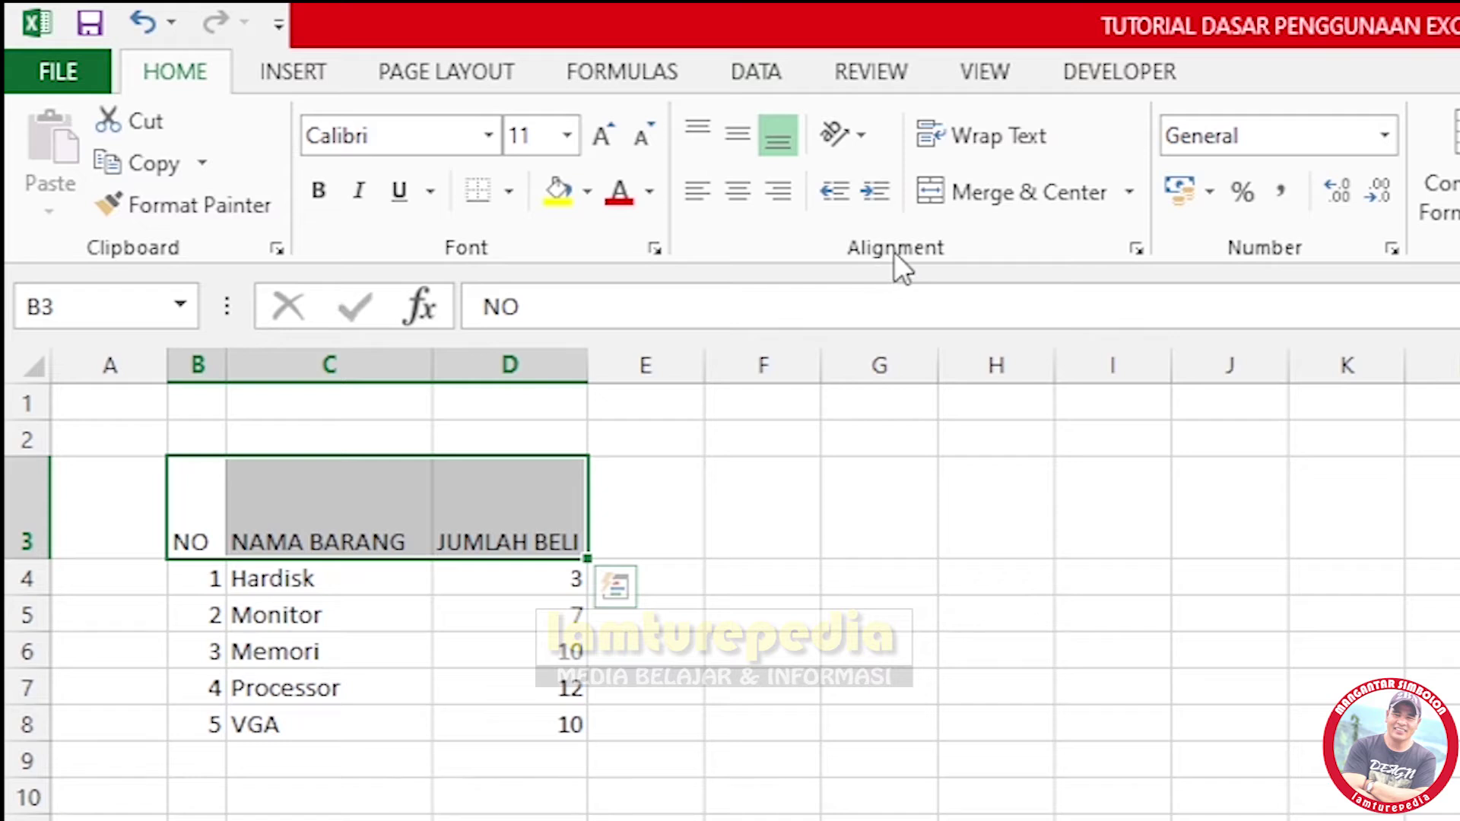
{"action": "left_click", "coordinate": [737, 134]}
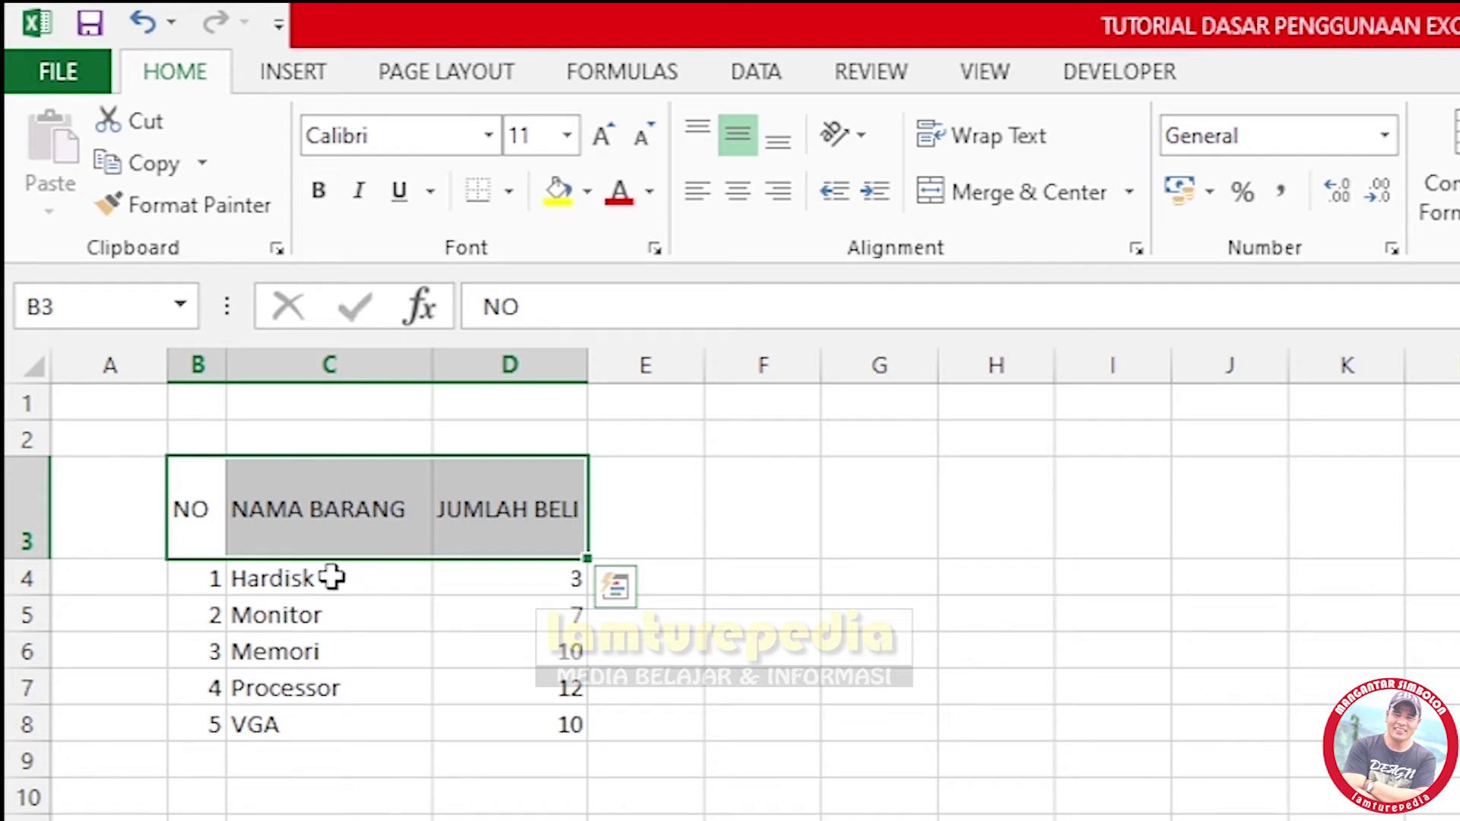
{"action": "left_click", "coordinate": [739, 194]}
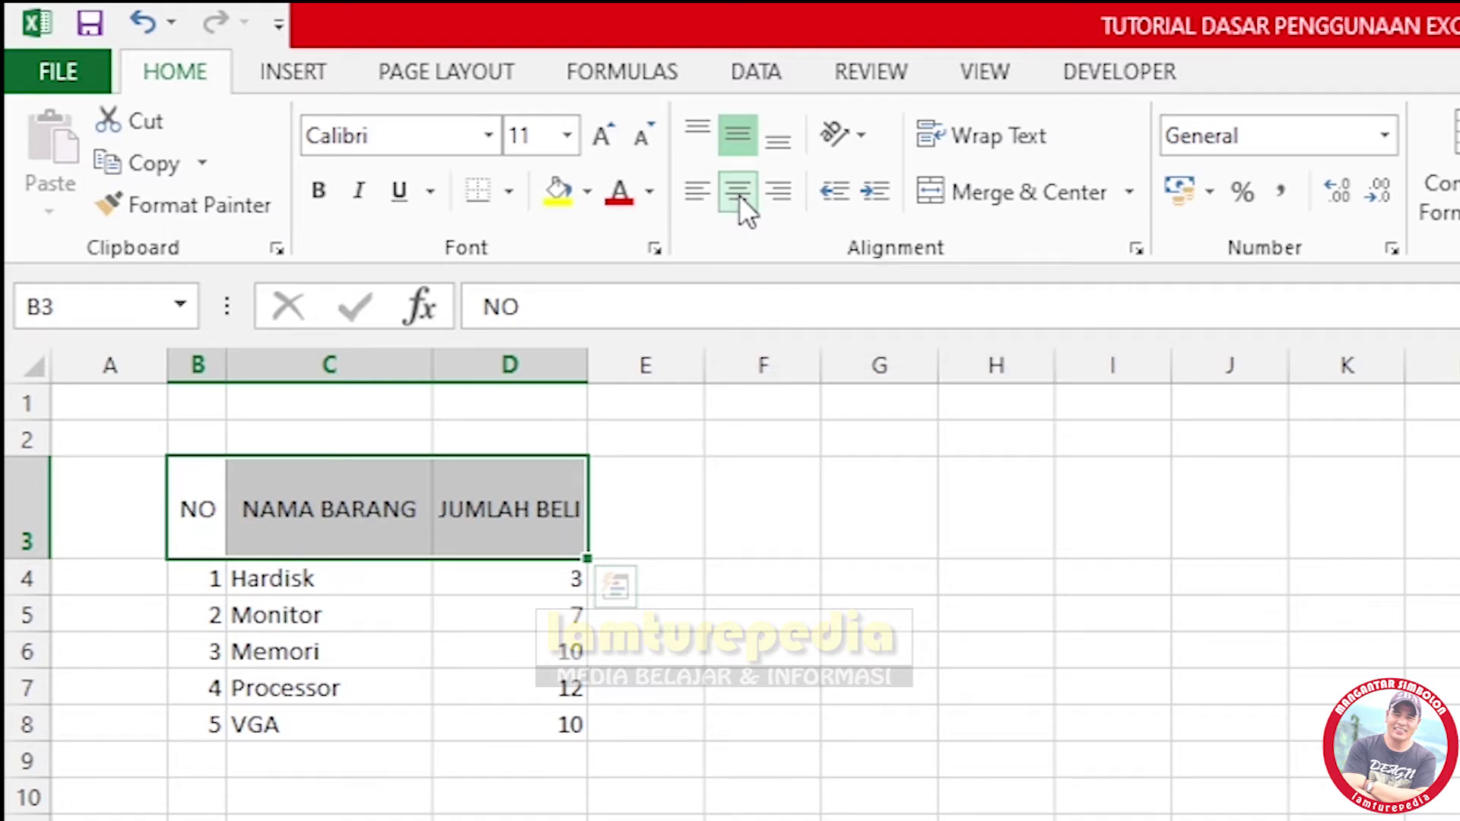
Try top, bottom, left and right alignment on the header cells B3:D3, returning them to middle and centre.
{"action": "left_click", "coordinate": [700, 128]}
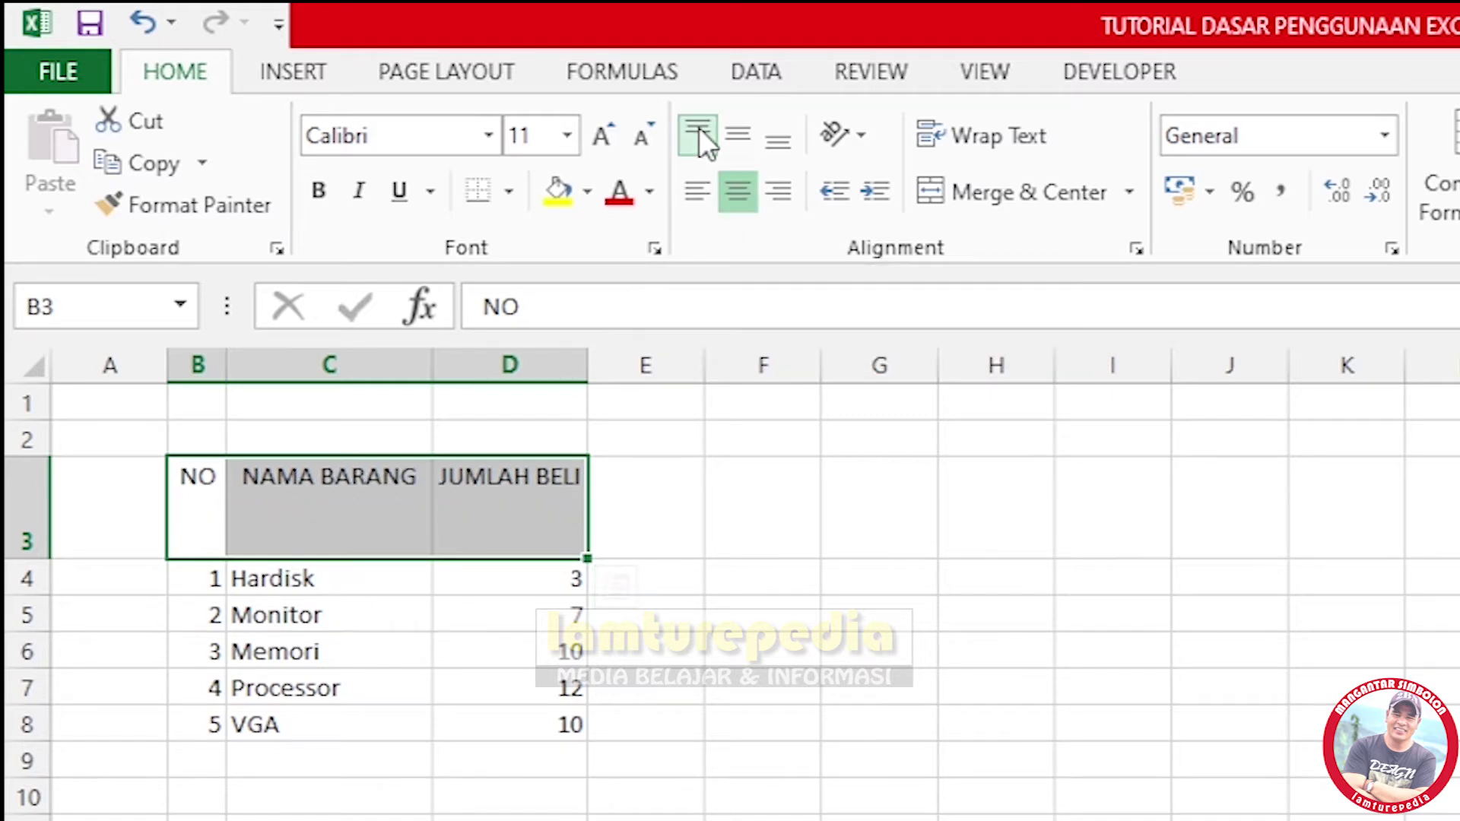
{"action": "left_click", "coordinate": [782, 144]}
{"action": "left_click", "coordinate": [747, 143]}
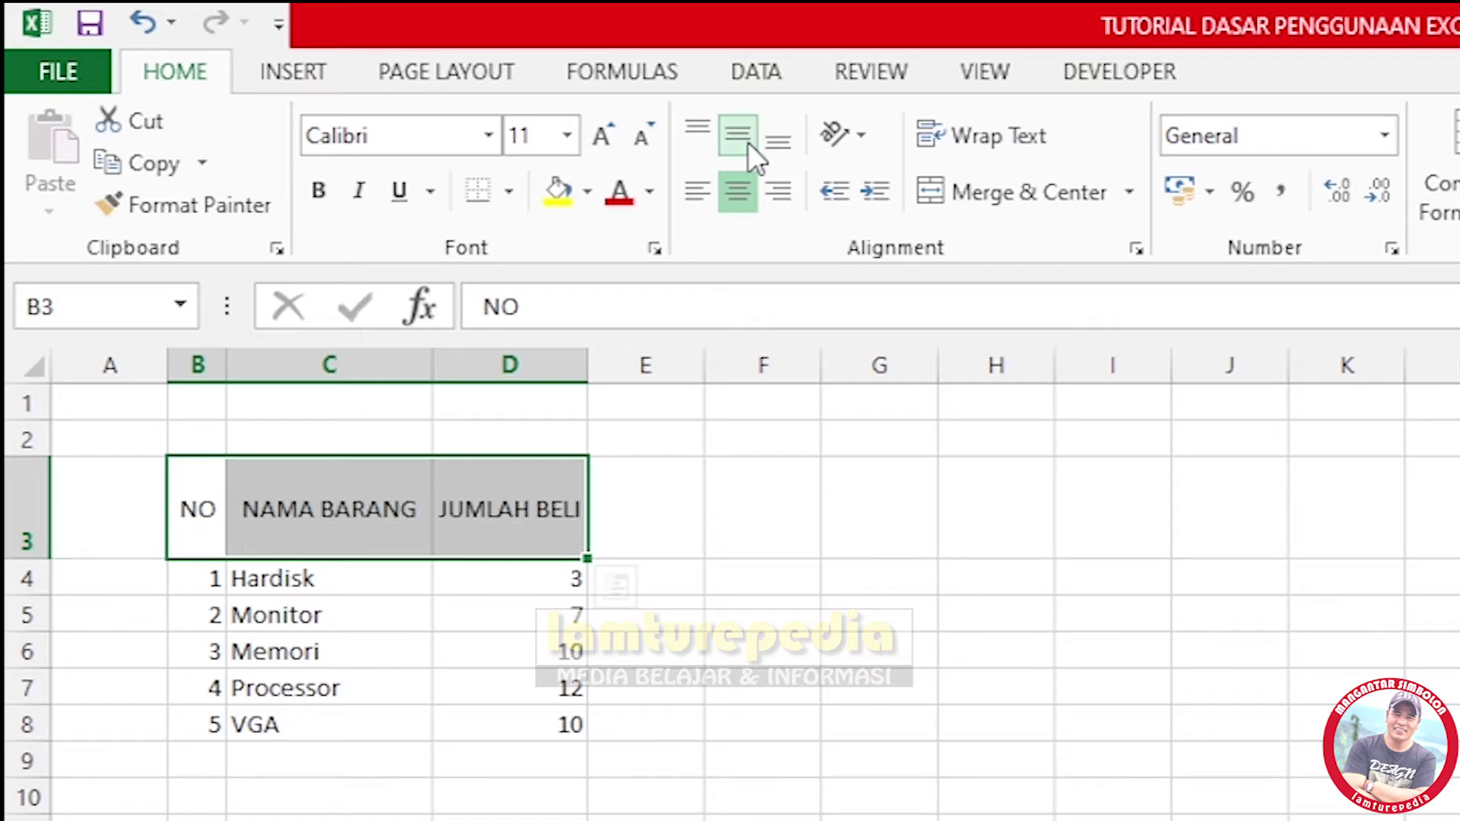
{"action": "left_click", "coordinate": [690, 193]}
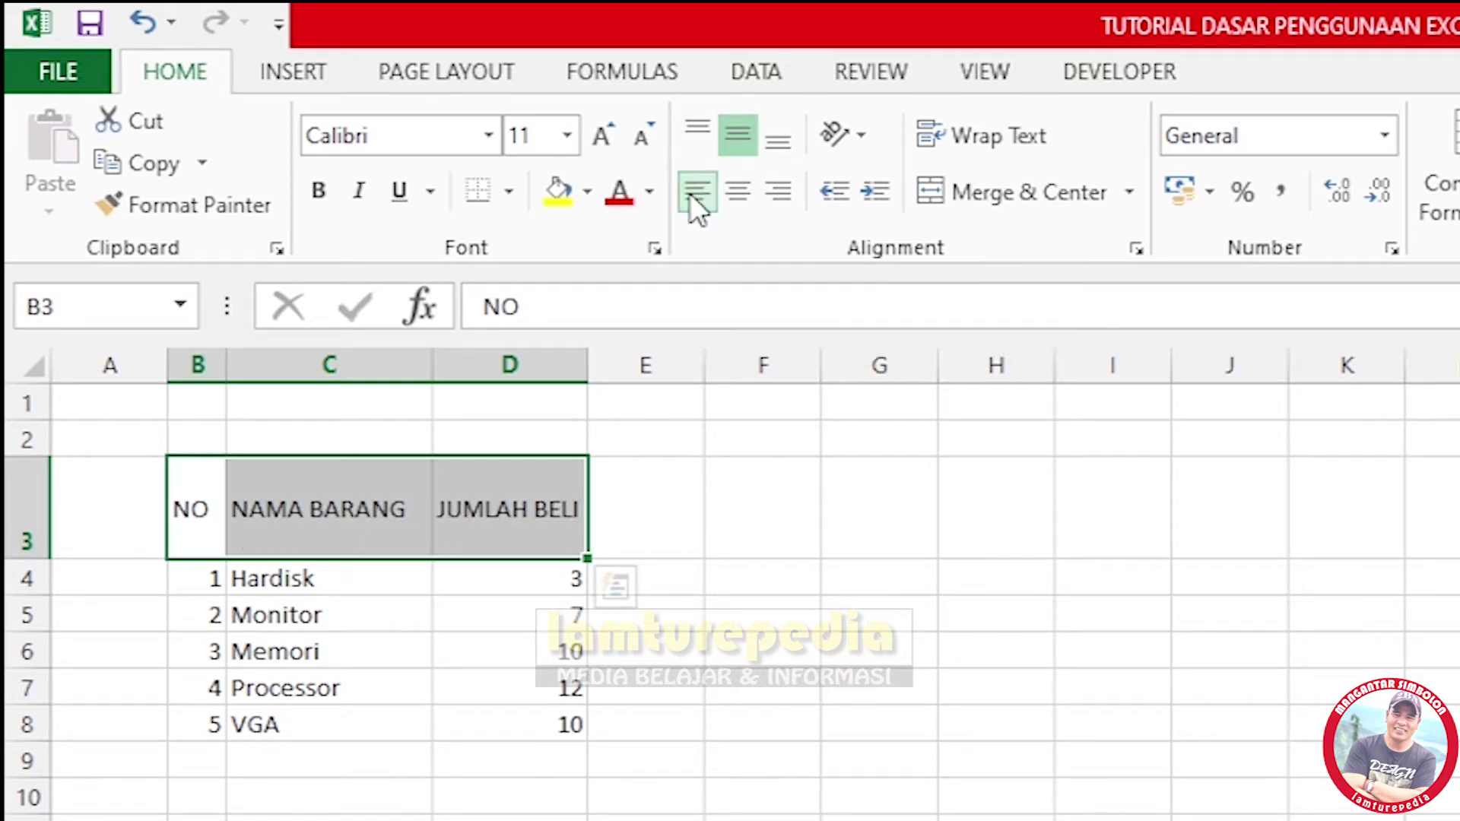
{"action": "left_click", "coordinate": [746, 193]}
{"action": "left_click", "coordinate": [773, 193]}
{"action": "left_click", "coordinate": [747, 193]}
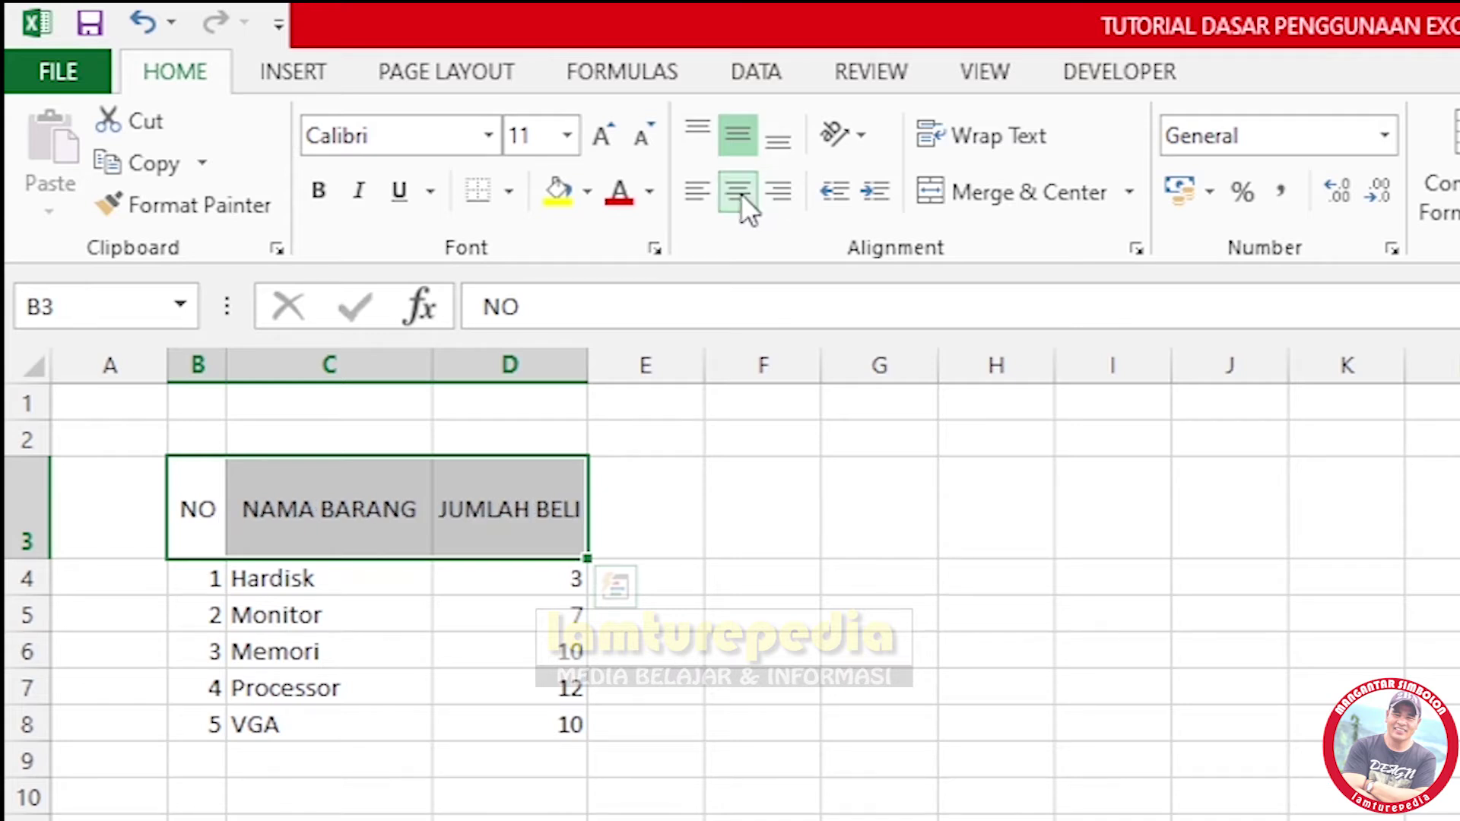
Widen column D slightly to give the JUMLAH BELI header more room.
{"action": "left_click_drag", "start_coordinate": [599, 365], "coordinate": [602, 366]}
{"action": "left_click", "coordinate": [884, 641]}
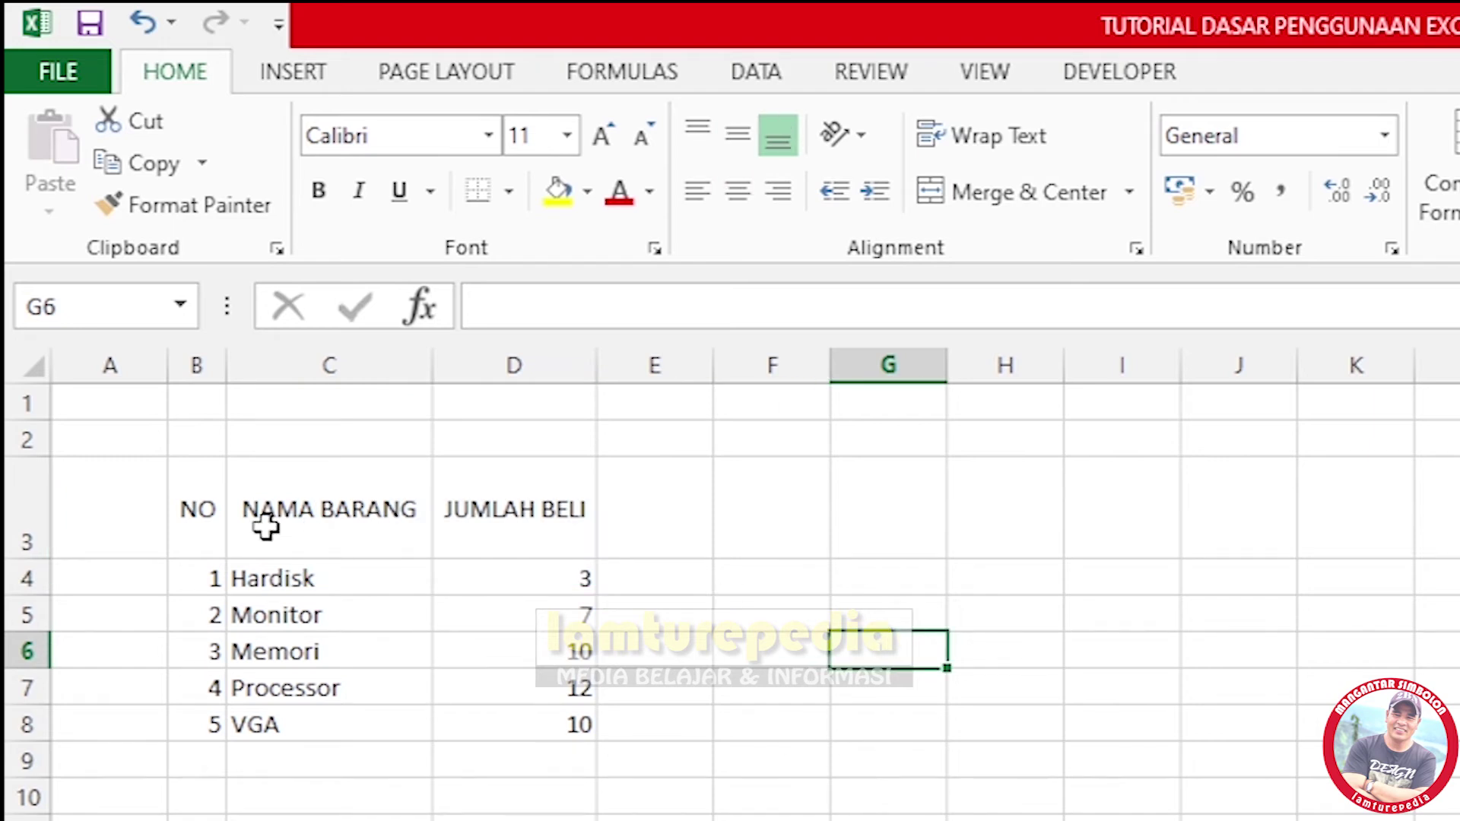
{"action": "left_click", "coordinate": [839, 804]}
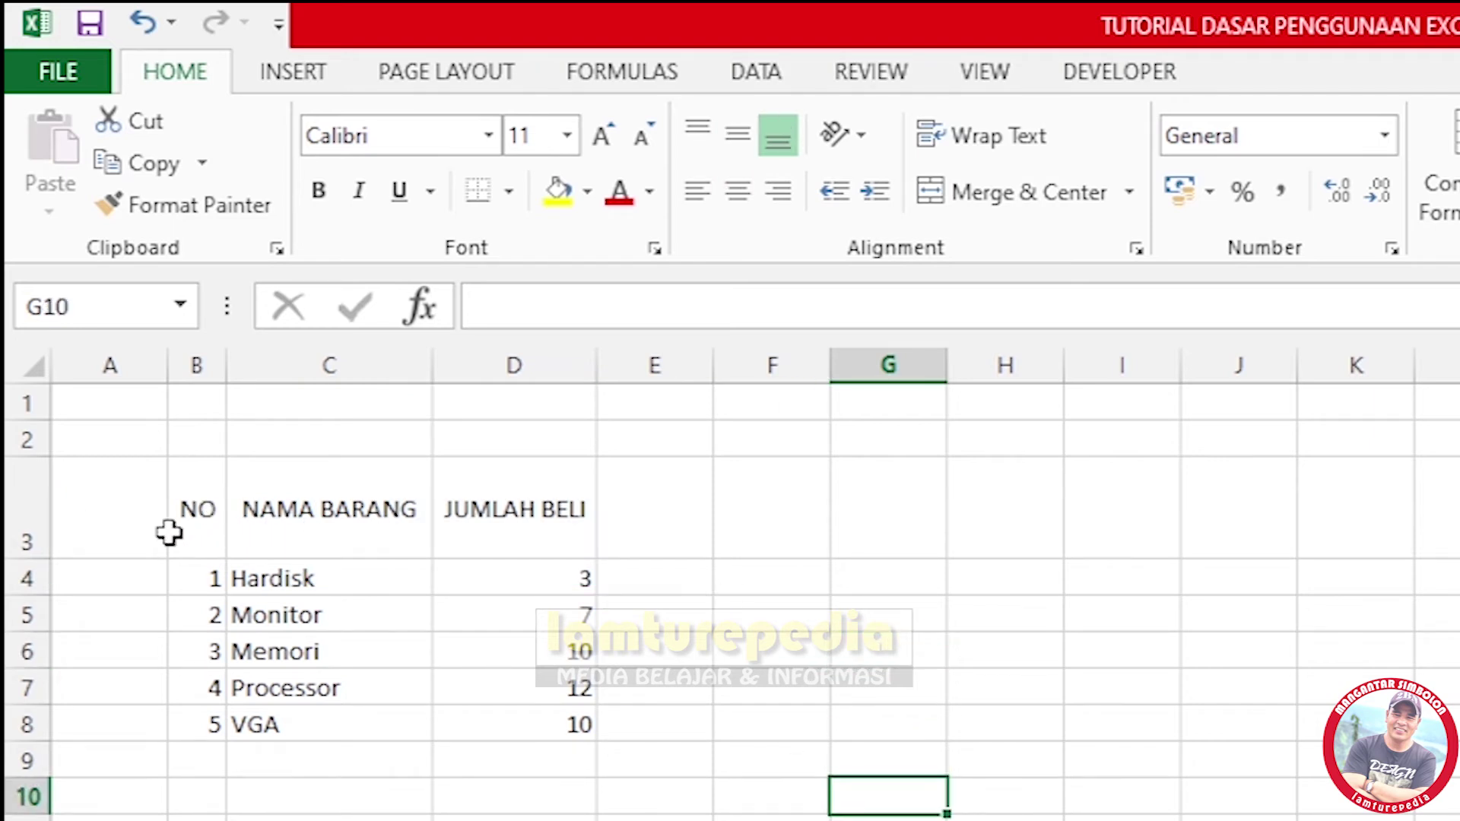
{"action": "left_click", "coordinate": [1036, 659]}
Format the header cells B3:D3 in bold Adobe Gothic Std B at size 12.
{"action": "left_click_drag", "start_coordinate": [197, 508], "coordinate": [489, 505]}
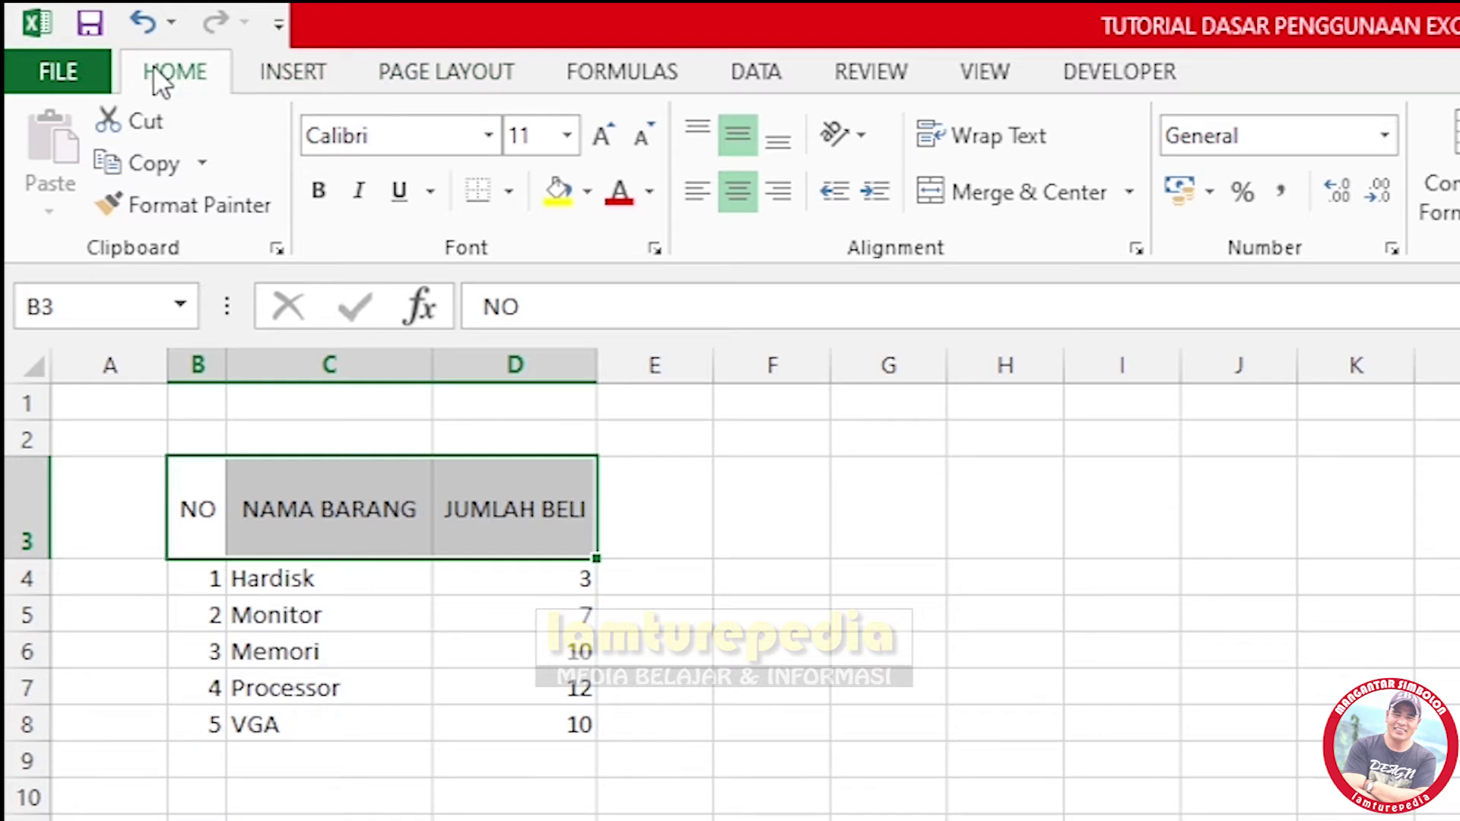
{"action": "left_click", "coordinate": [488, 136]}
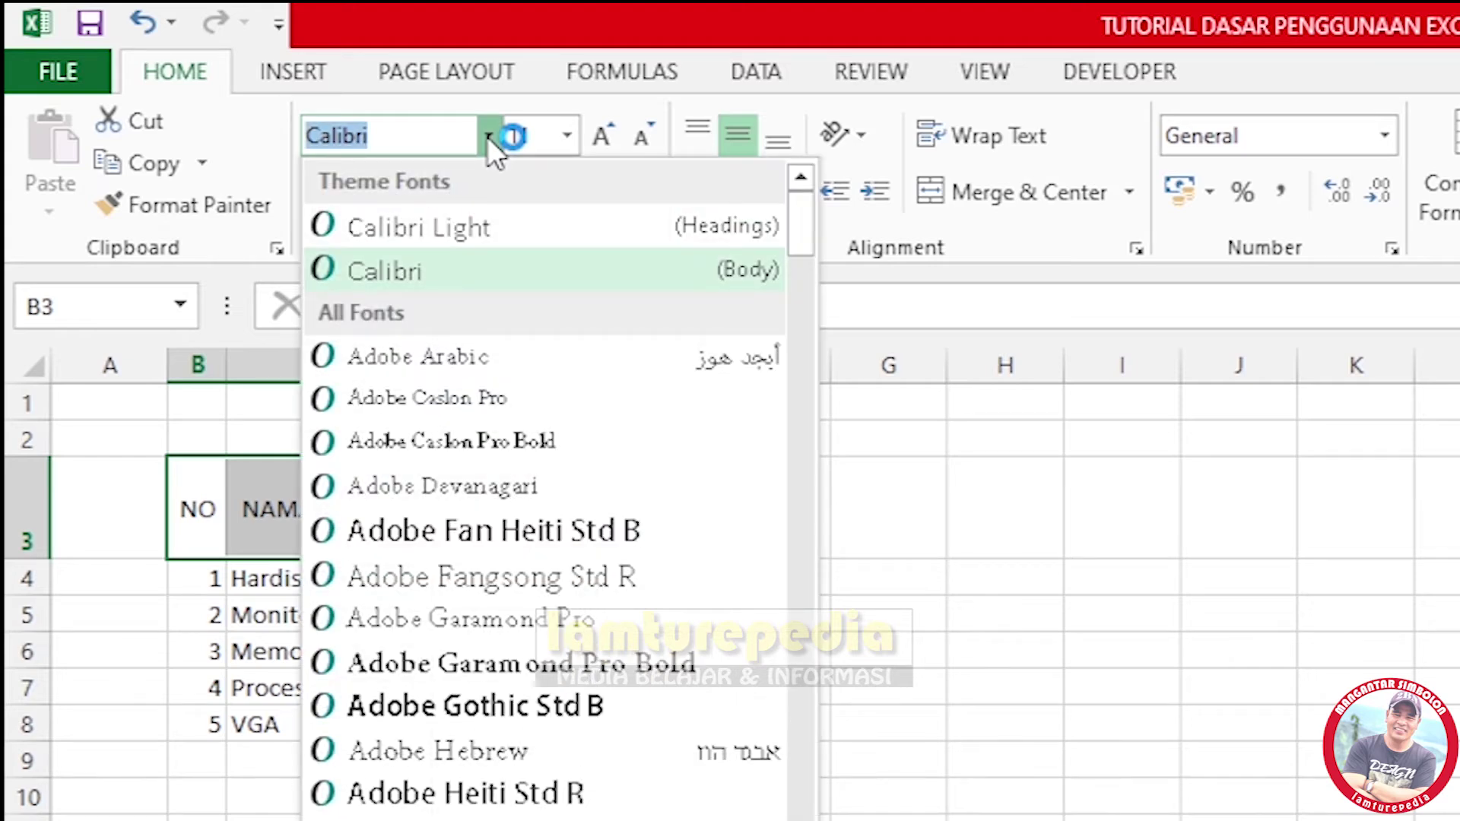
{"action": "left_click", "coordinate": [487, 711]}
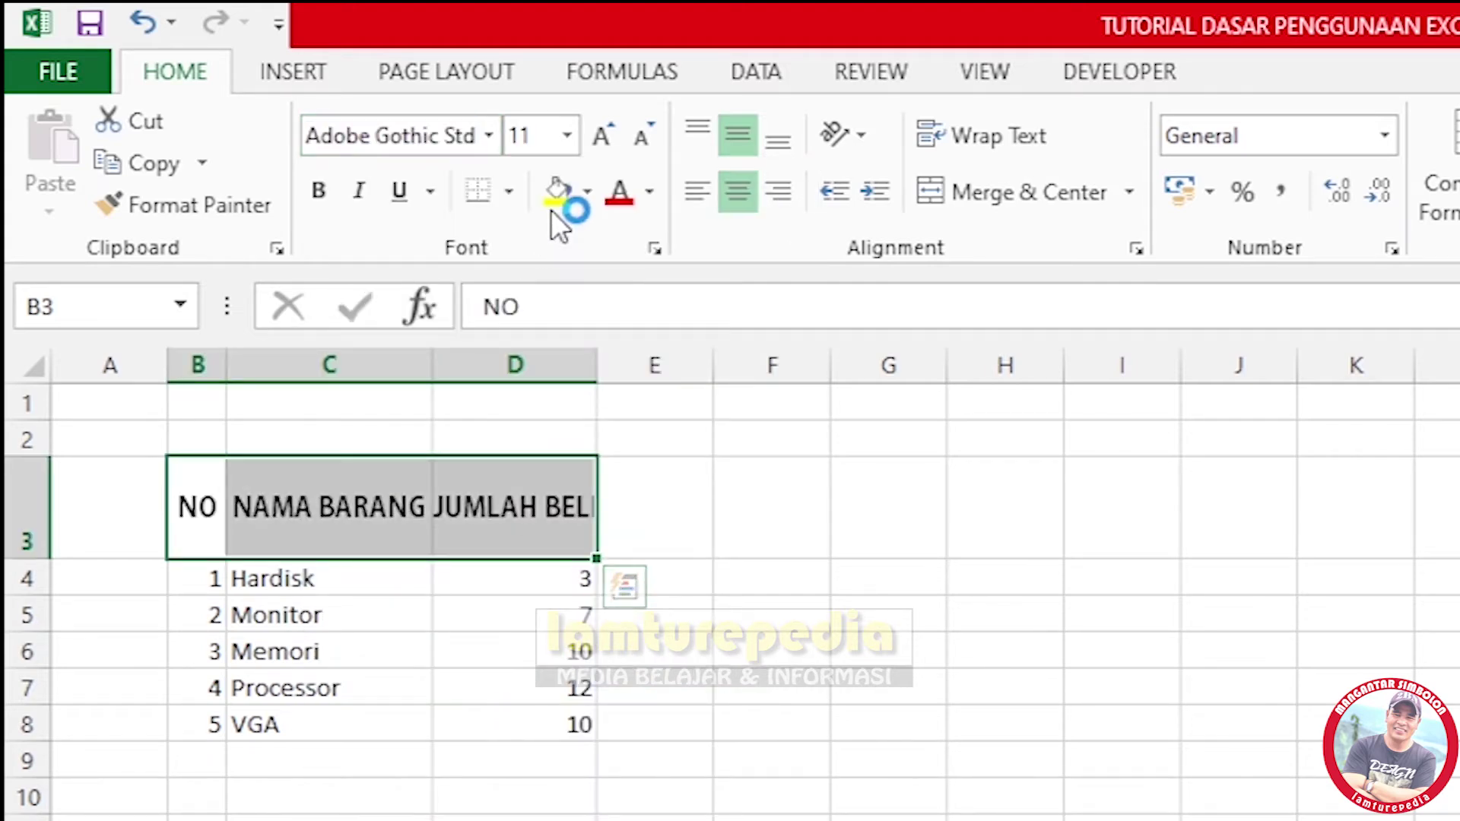
{"action": "left_click", "coordinate": [568, 139]}
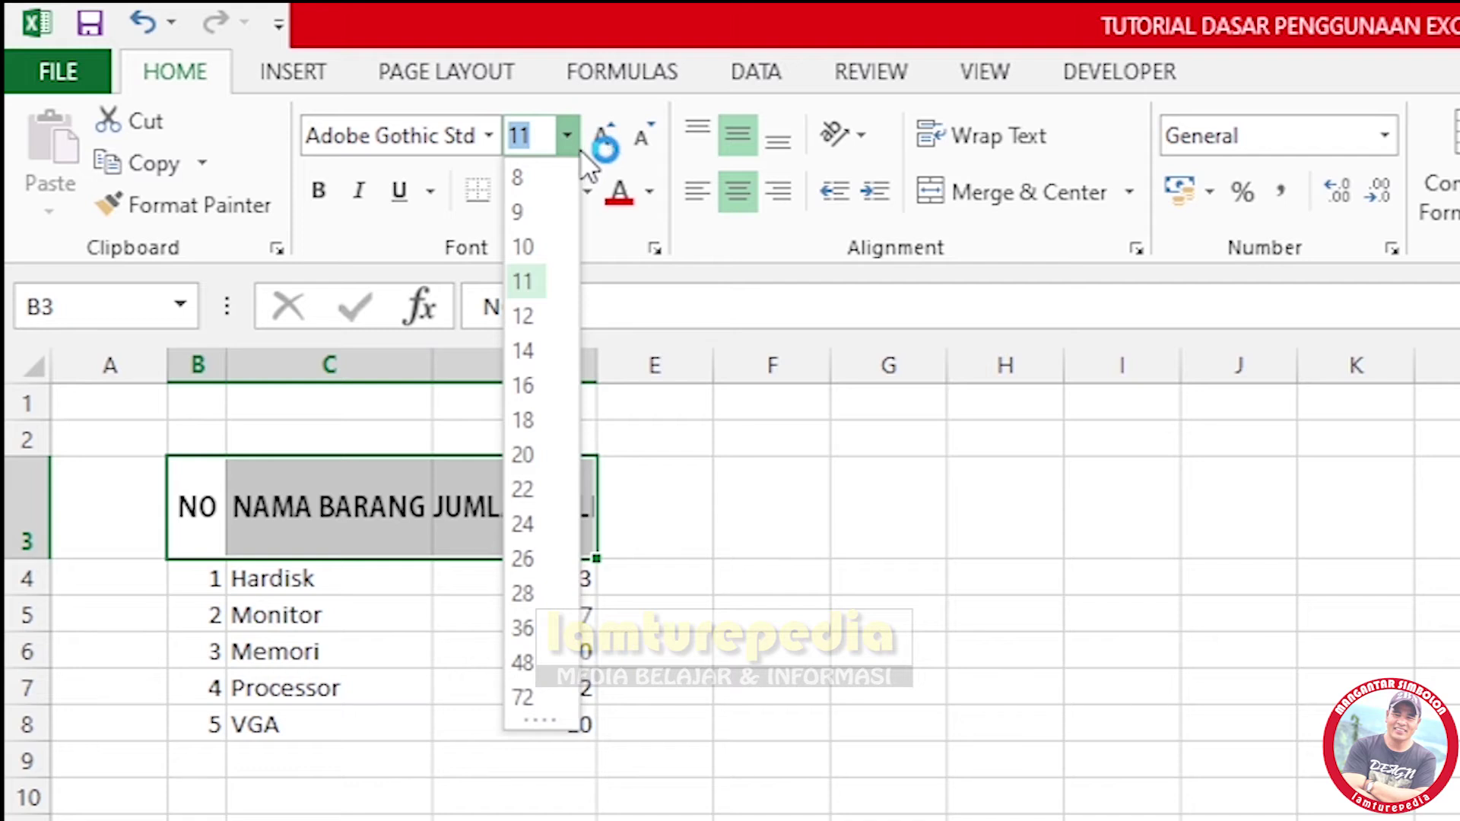
{"action": "left_click", "coordinate": [524, 318]}
{"action": "left_click", "coordinate": [313, 196]}
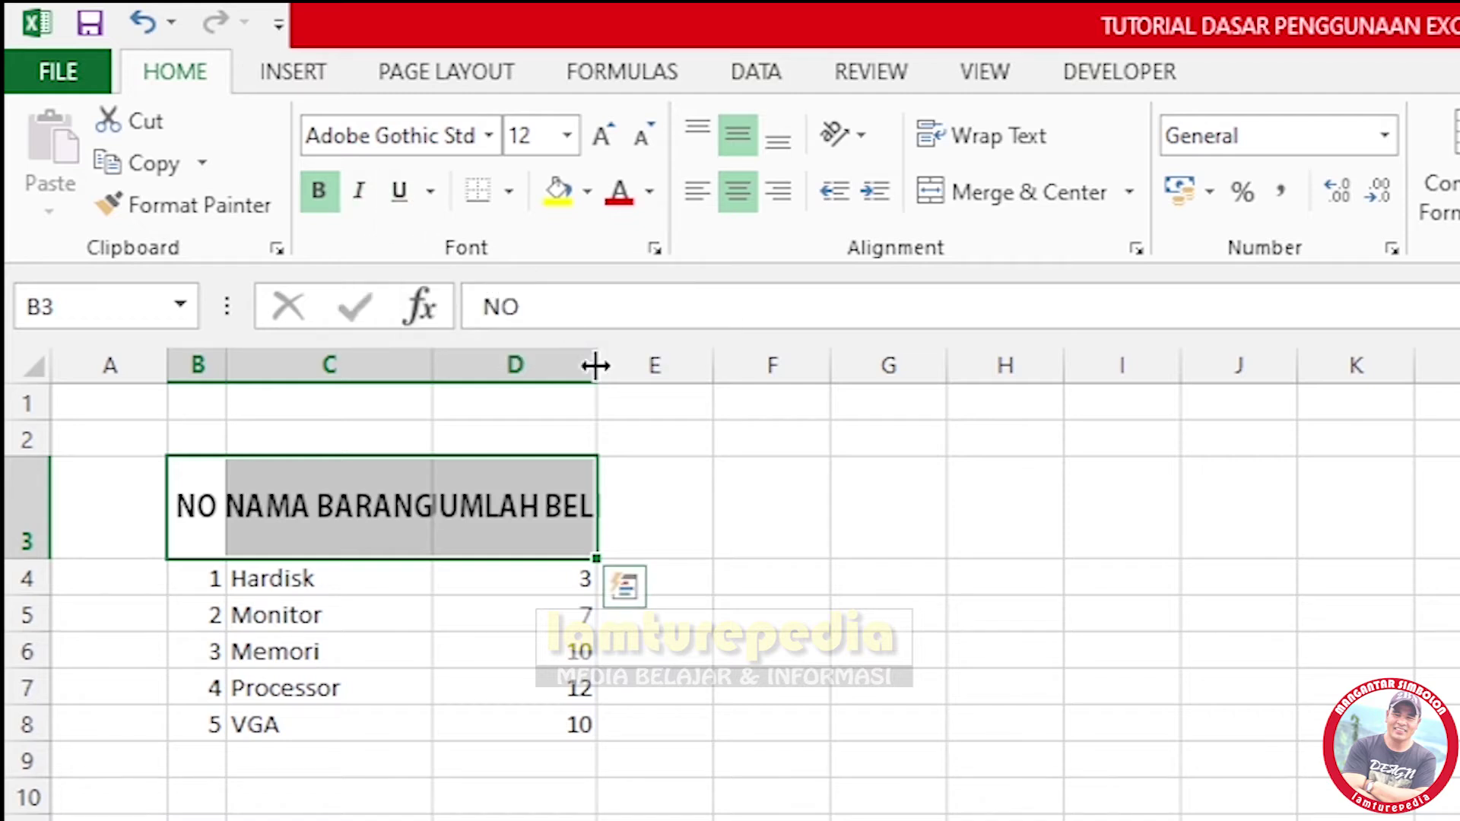
{"action": "left_click", "coordinate": [553, 787]}
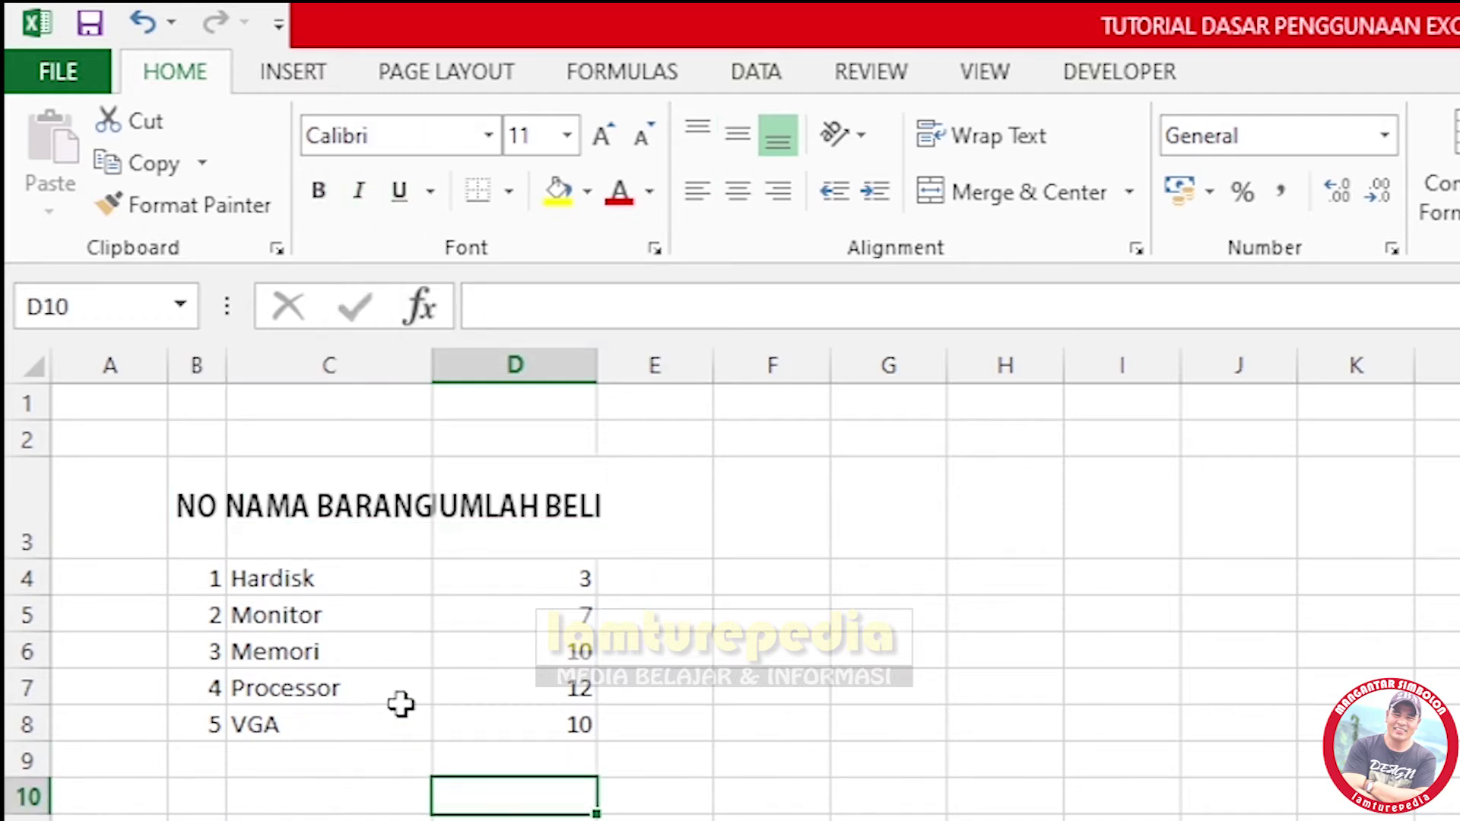
Widen columns C and D so the NAMA BARANG and JUMLAH BELI headers fit fully.
{"action": "left_click", "coordinate": [317, 489]}
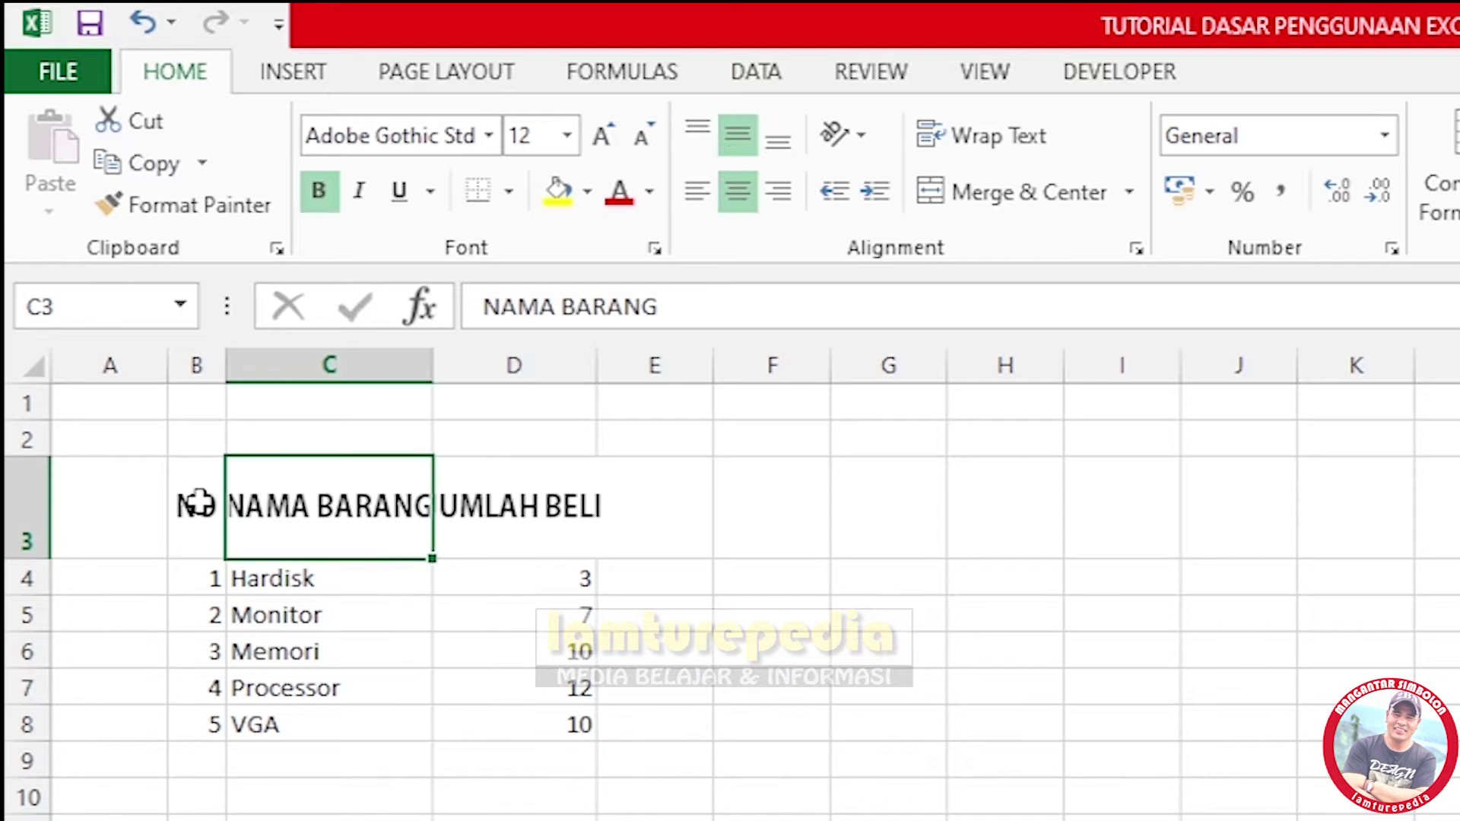
{"action": "left_click_drag", "start_coordinate": [426, 367], "coordinate": [474, 387]}
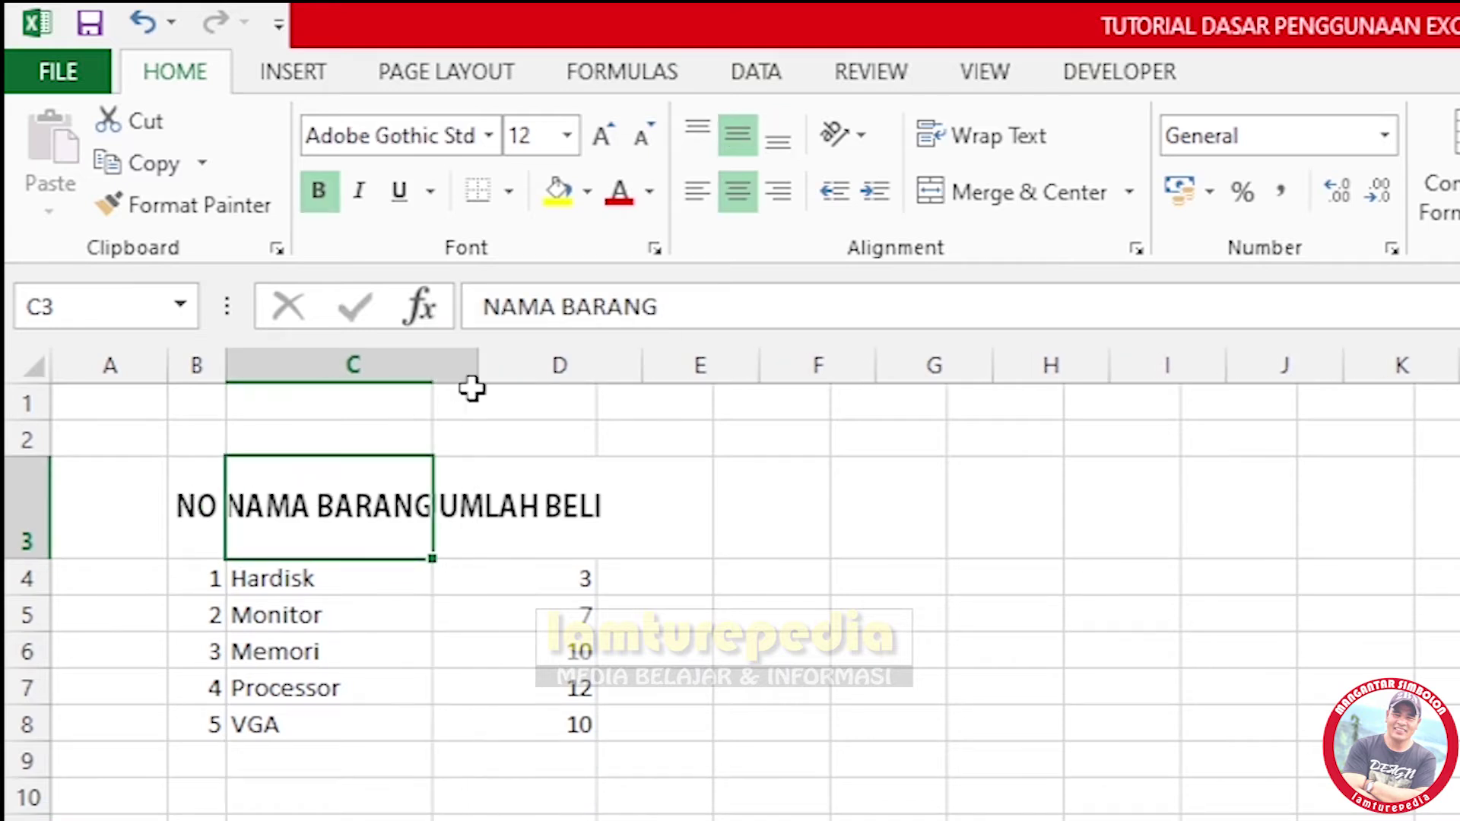
{"action": "left_click_drag", "start_coordinate": [655, 376], "coordinate": [687, 390]}
{"action": "left_click", "coordinate": [836, 820]}
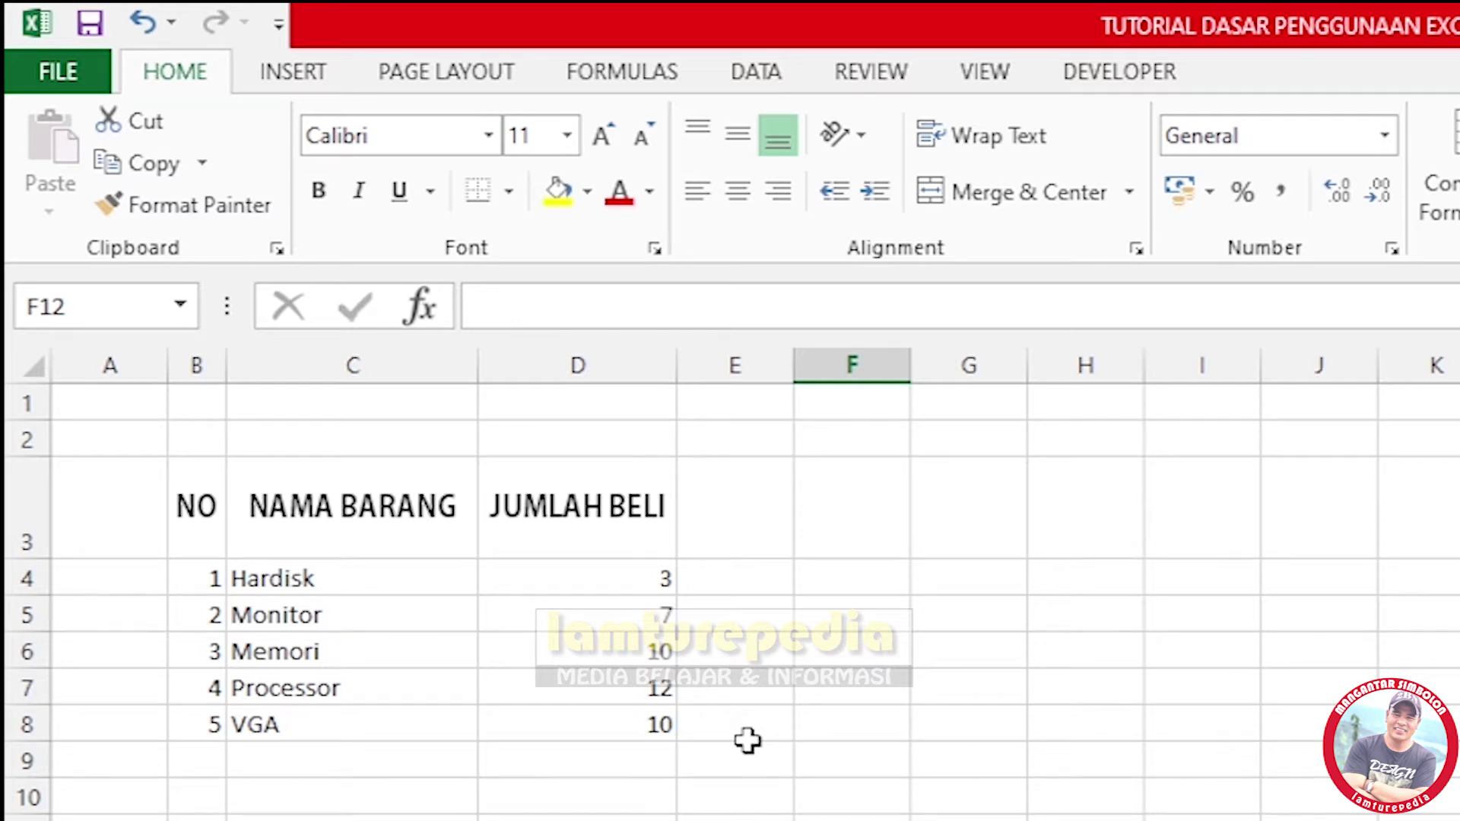
Apply All Borders to the whole purchase table B3:D8.
{"action": "left_click_drag", "start_coordinate": [200, 504], "coordinate": [655, 729]}
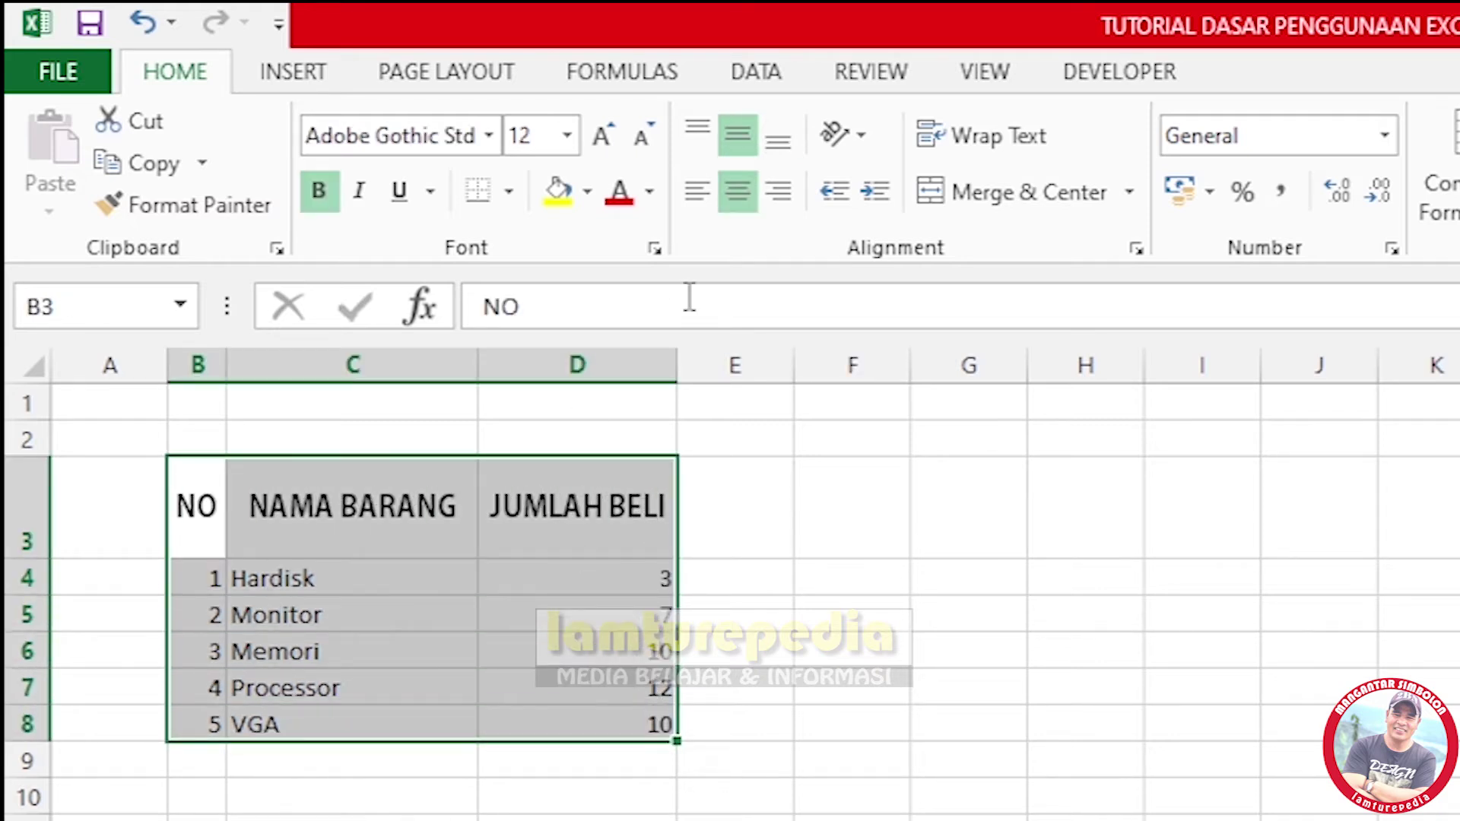
{"action": "left_click", "coordinate": [510, 195]}
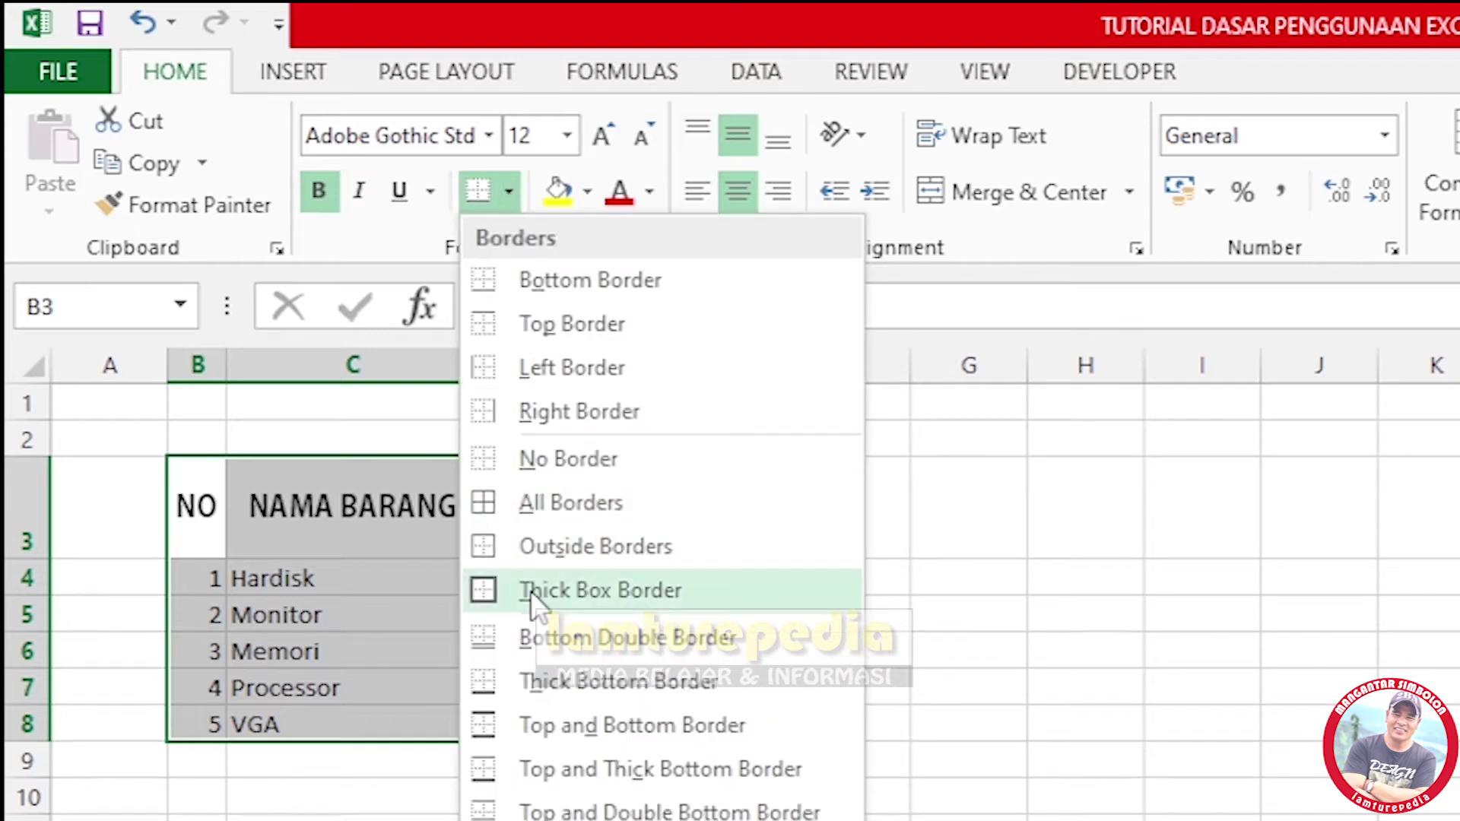
{"action": "left_click", "coordinate": [531, 504]}
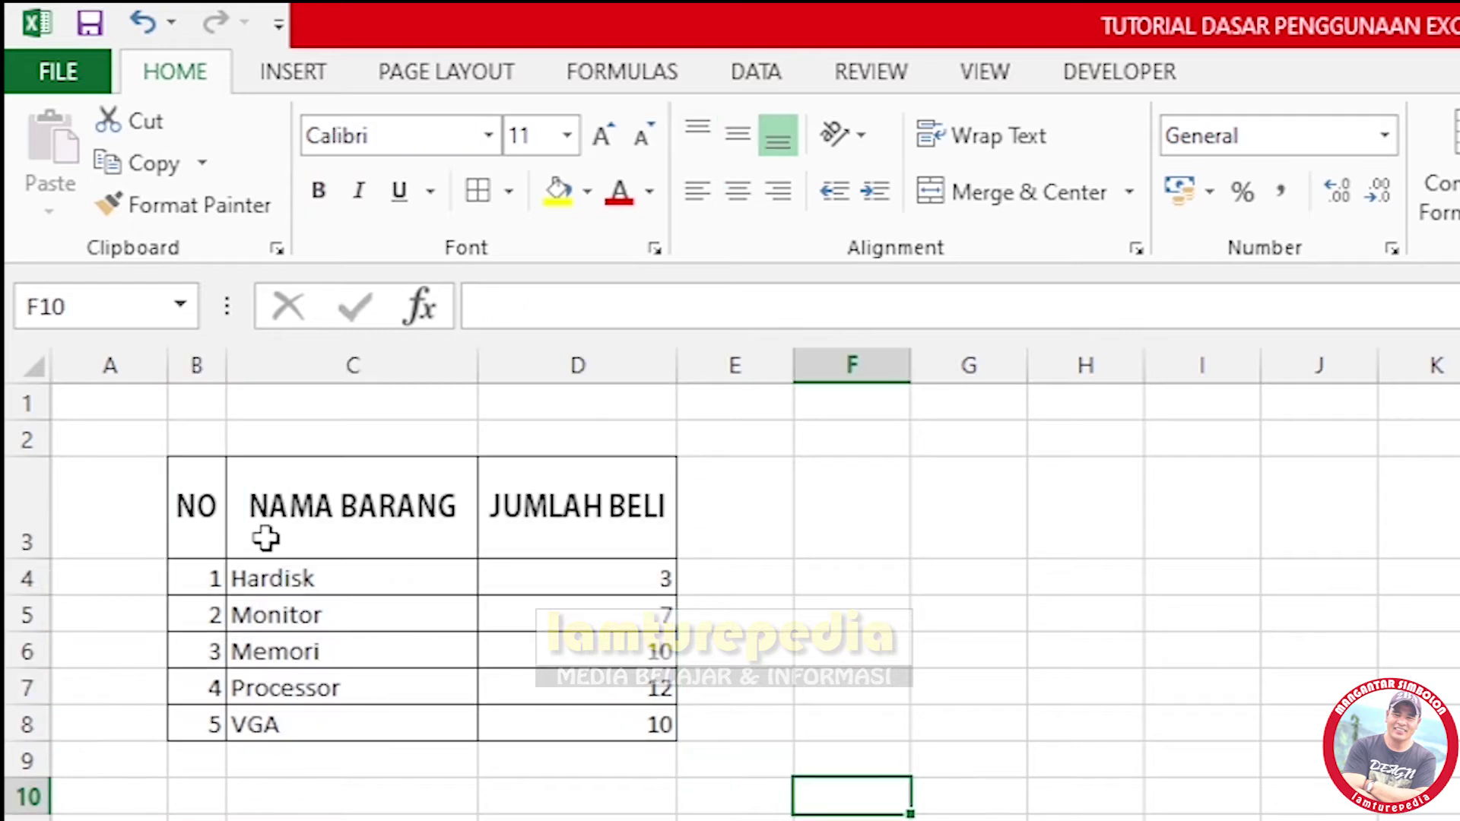
Add a Thick Box Border around the purchase table B3:D8.
{"action": "left_click_drag", "start_coordinate": [205, 512], "coordinate": [623, 732]}
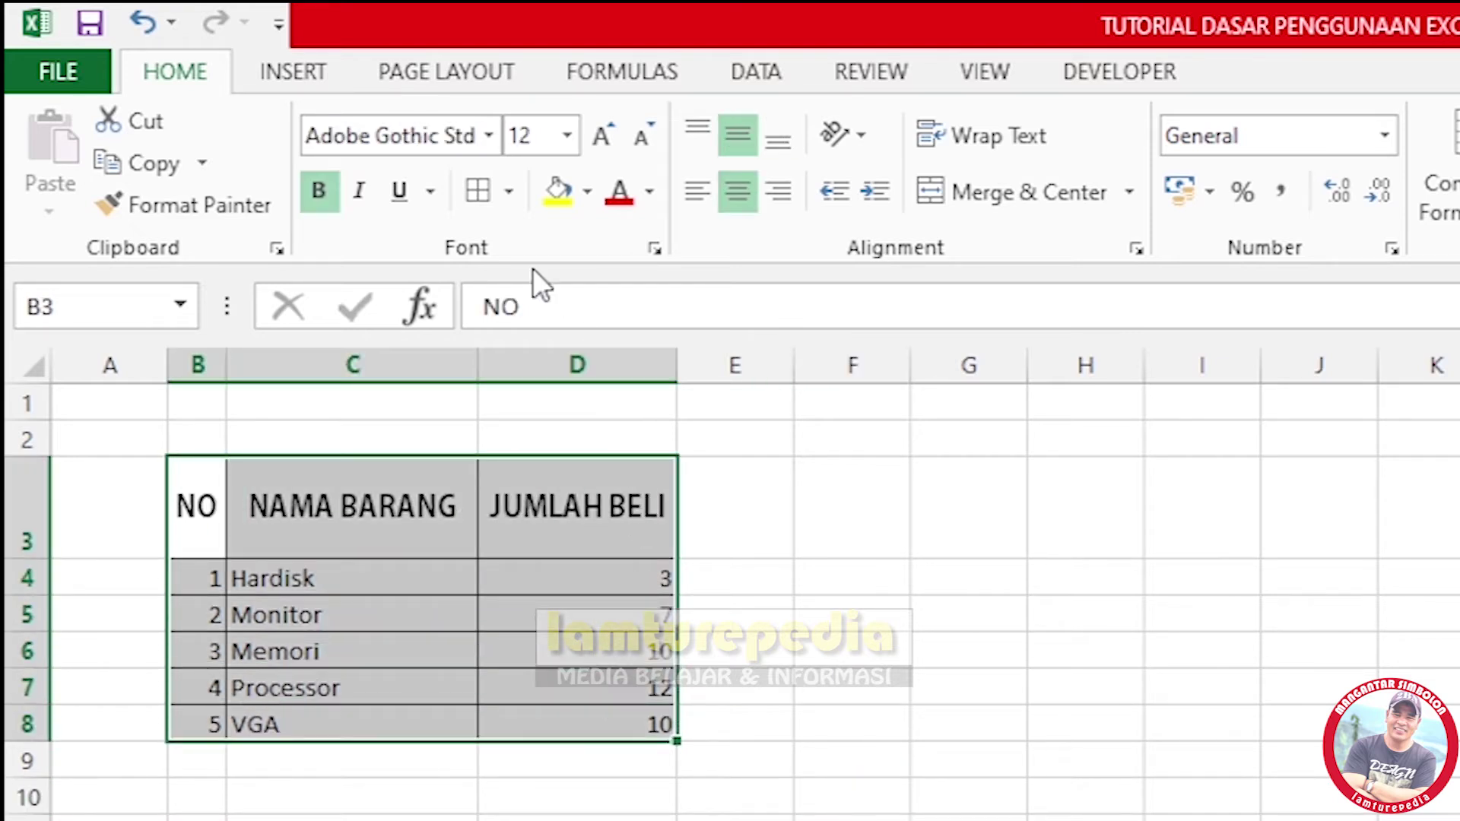
{"action": "left_click", "coordinate": [508, 190]}
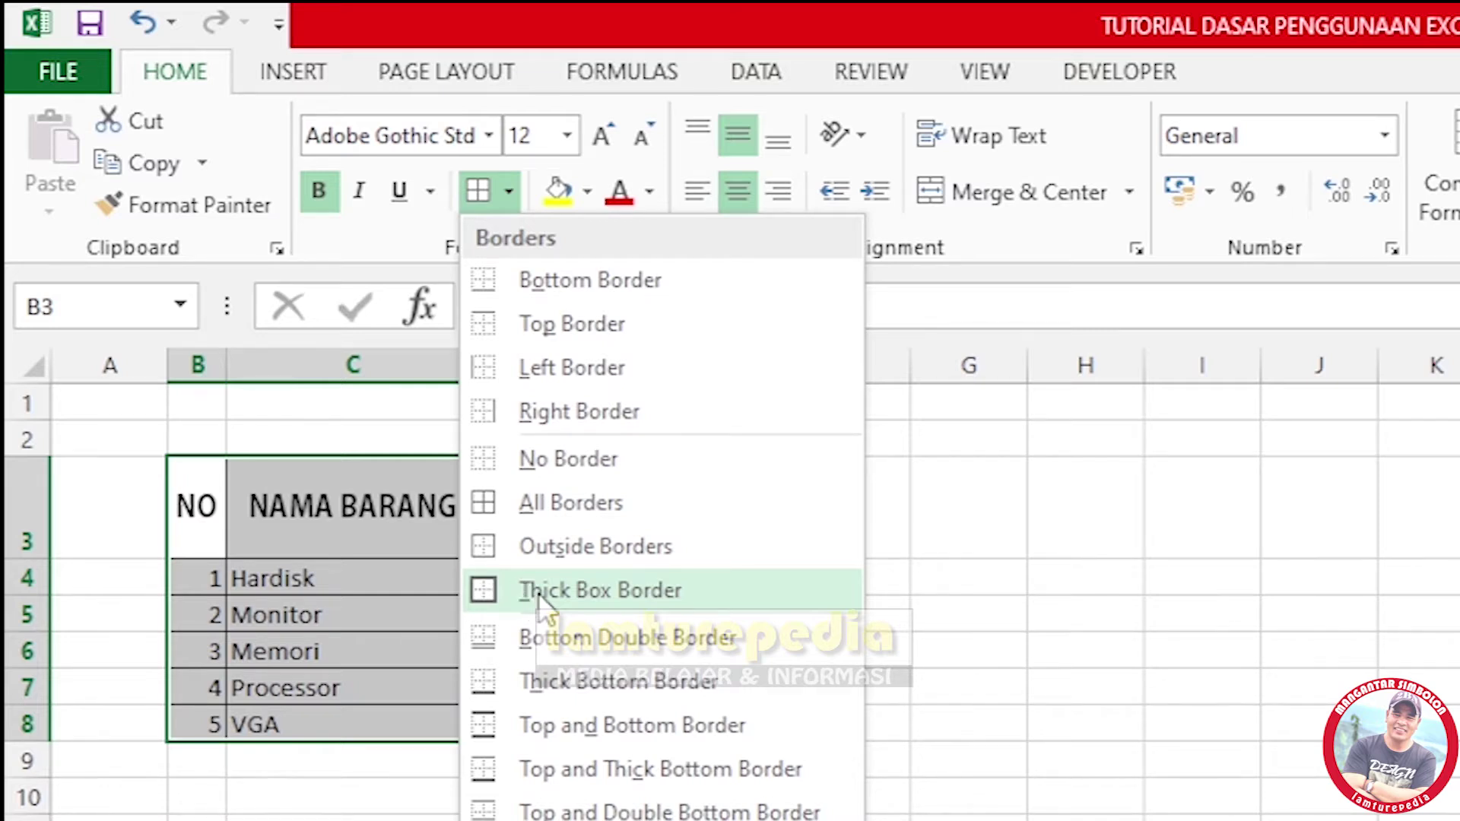
{"action": "left_click", "coordinate": [539, 592]}
{"action": "left_click", "coordinate": [968, 726]}
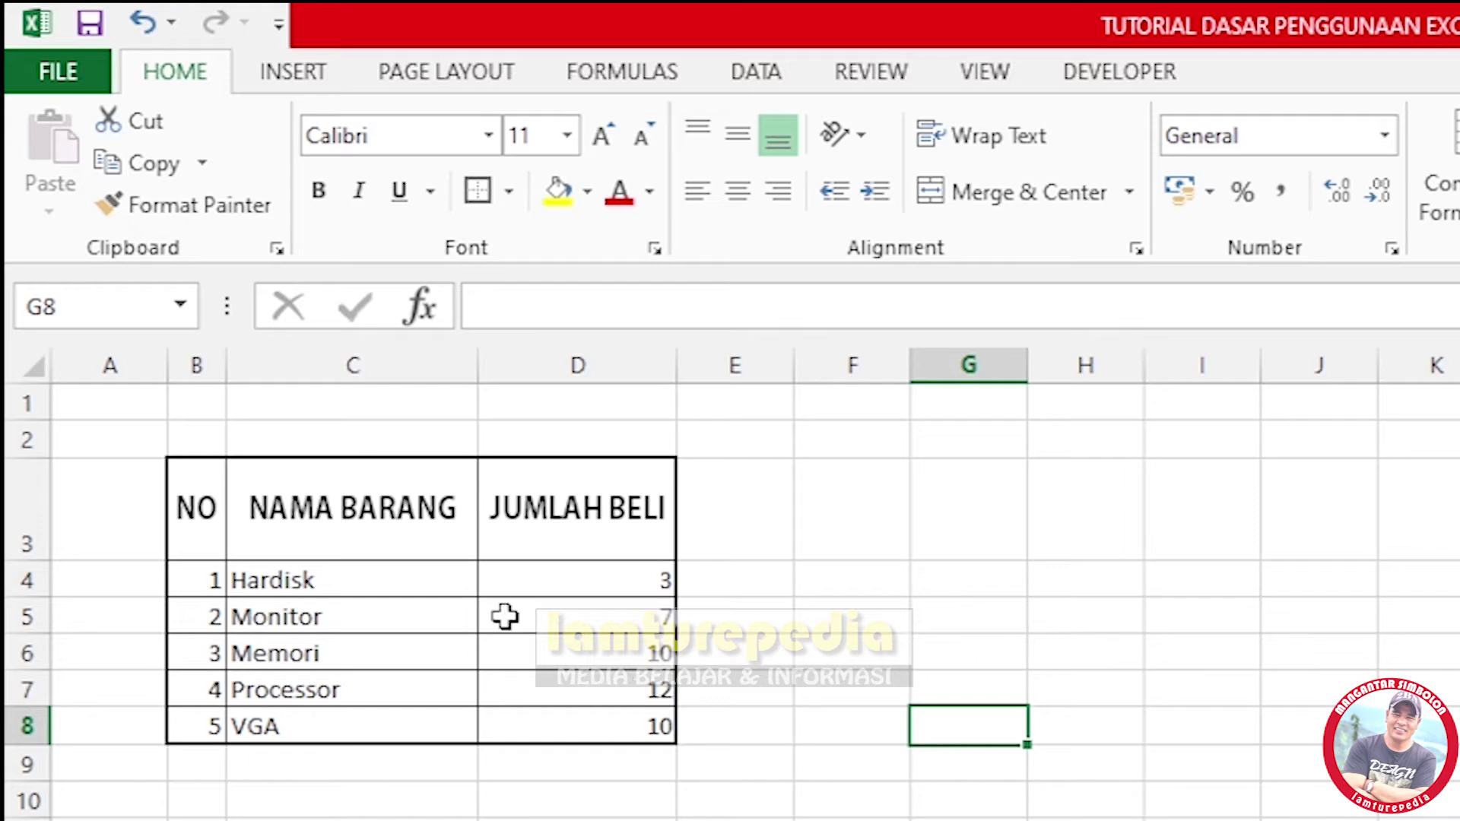
{"action": "left_click_drag", "start_coordinate": [226, 350], "coordinate": [235, 349]}
Open the detailed border settings for the table B3:D8 and remove its four outer border lines.
{"action": "left_click_drag", "start_coordinate": [203, 504], "coordinate": [612, 727]}
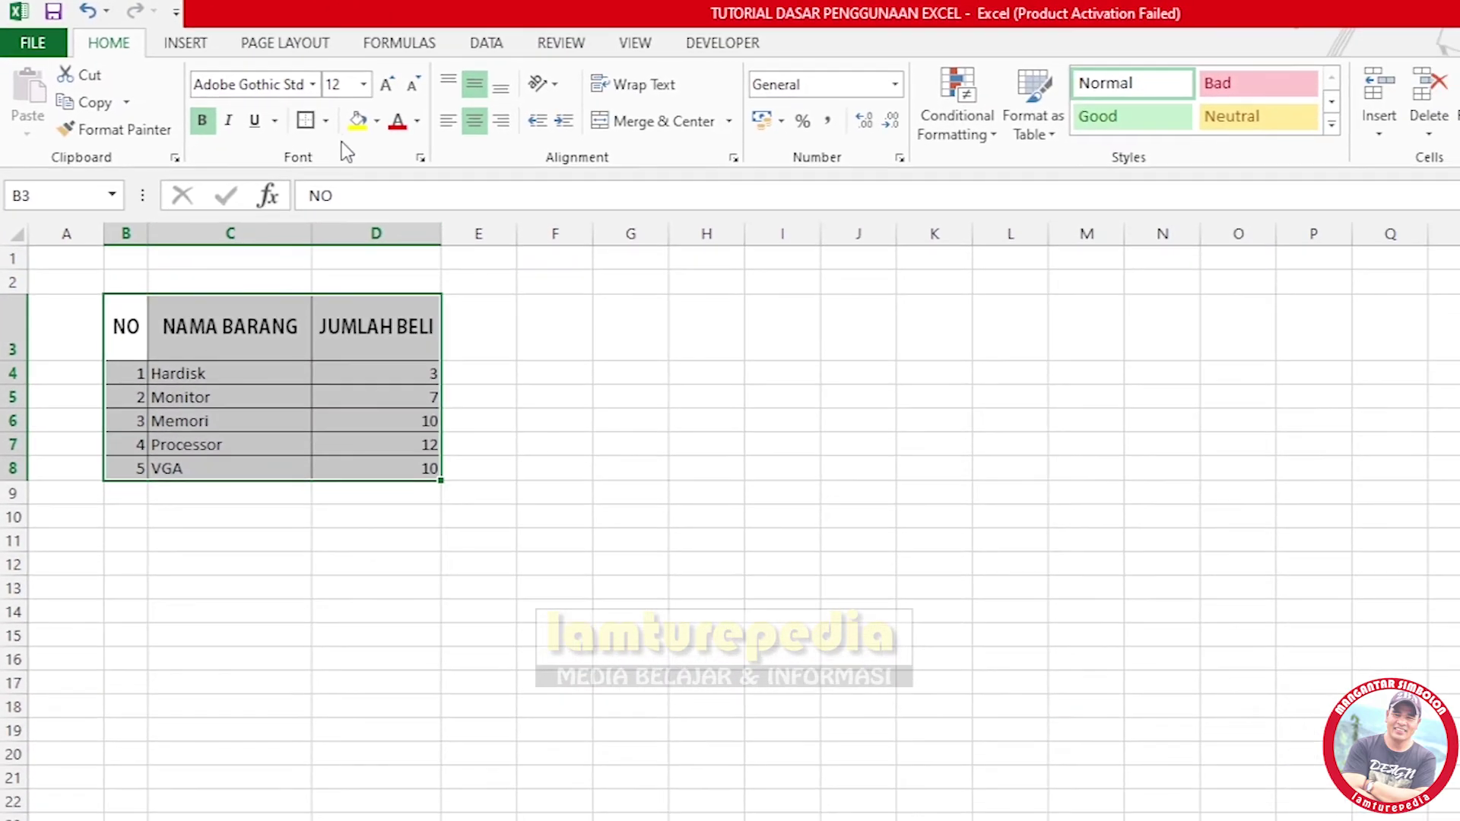
{"action": "left_click", "coordinate": [372, 137]}
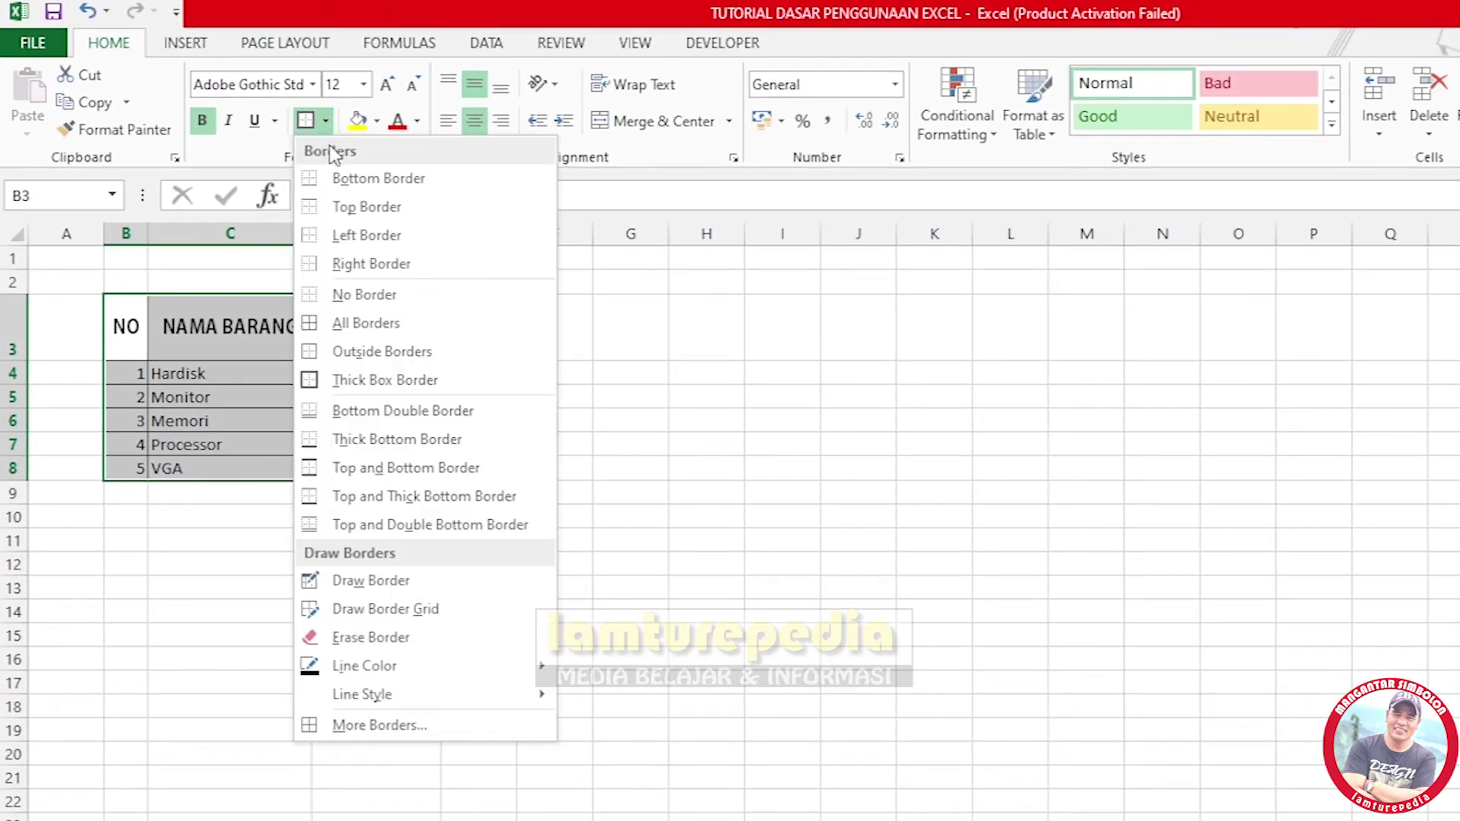
{"action": "left_click", "coordinate": [380, 726]}
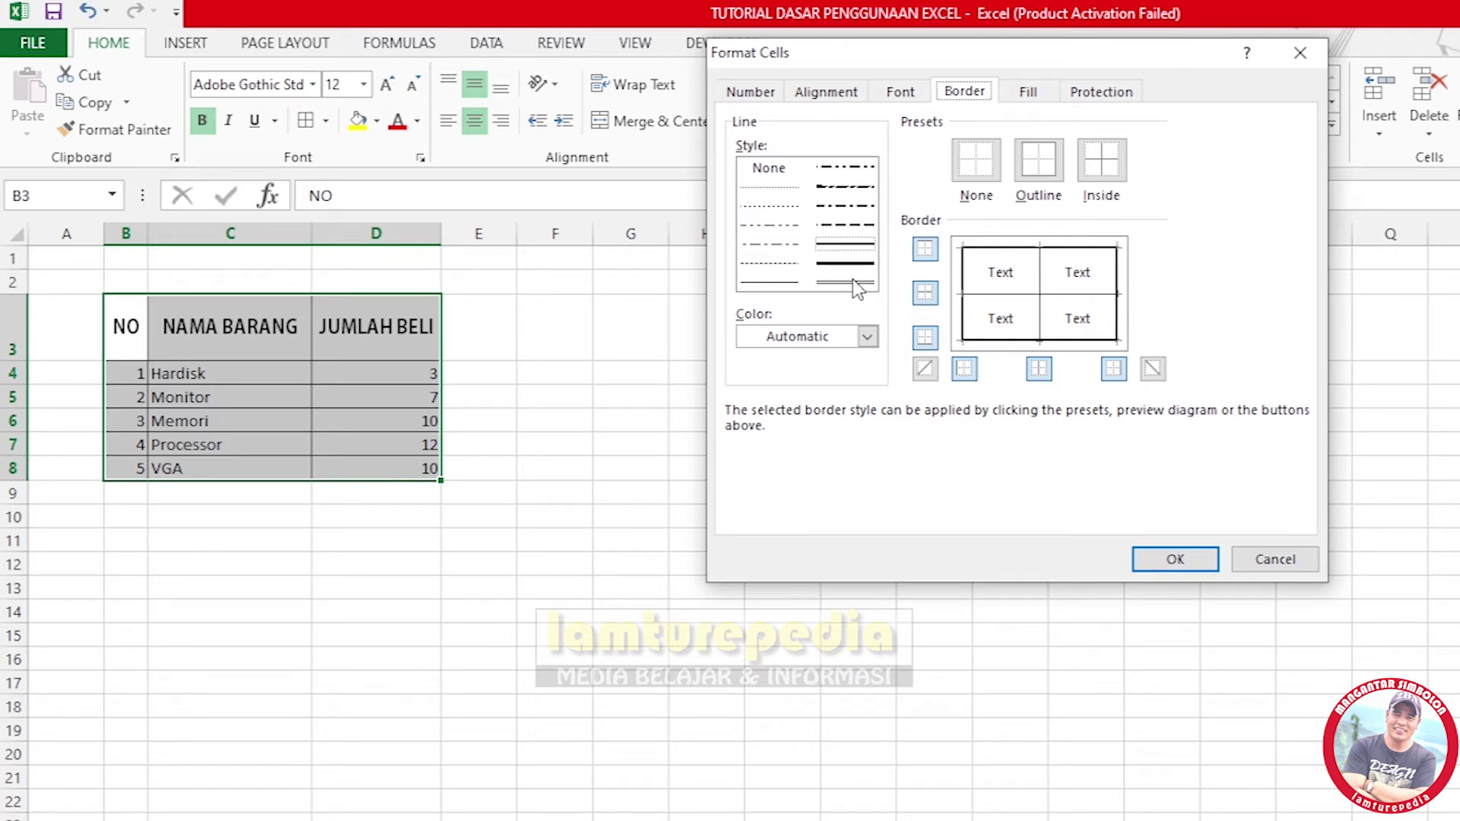
{"action": "left_click", "coordinate": [1000, 249]}
{"action": "left_click", "coordinate": [1119, 273]}
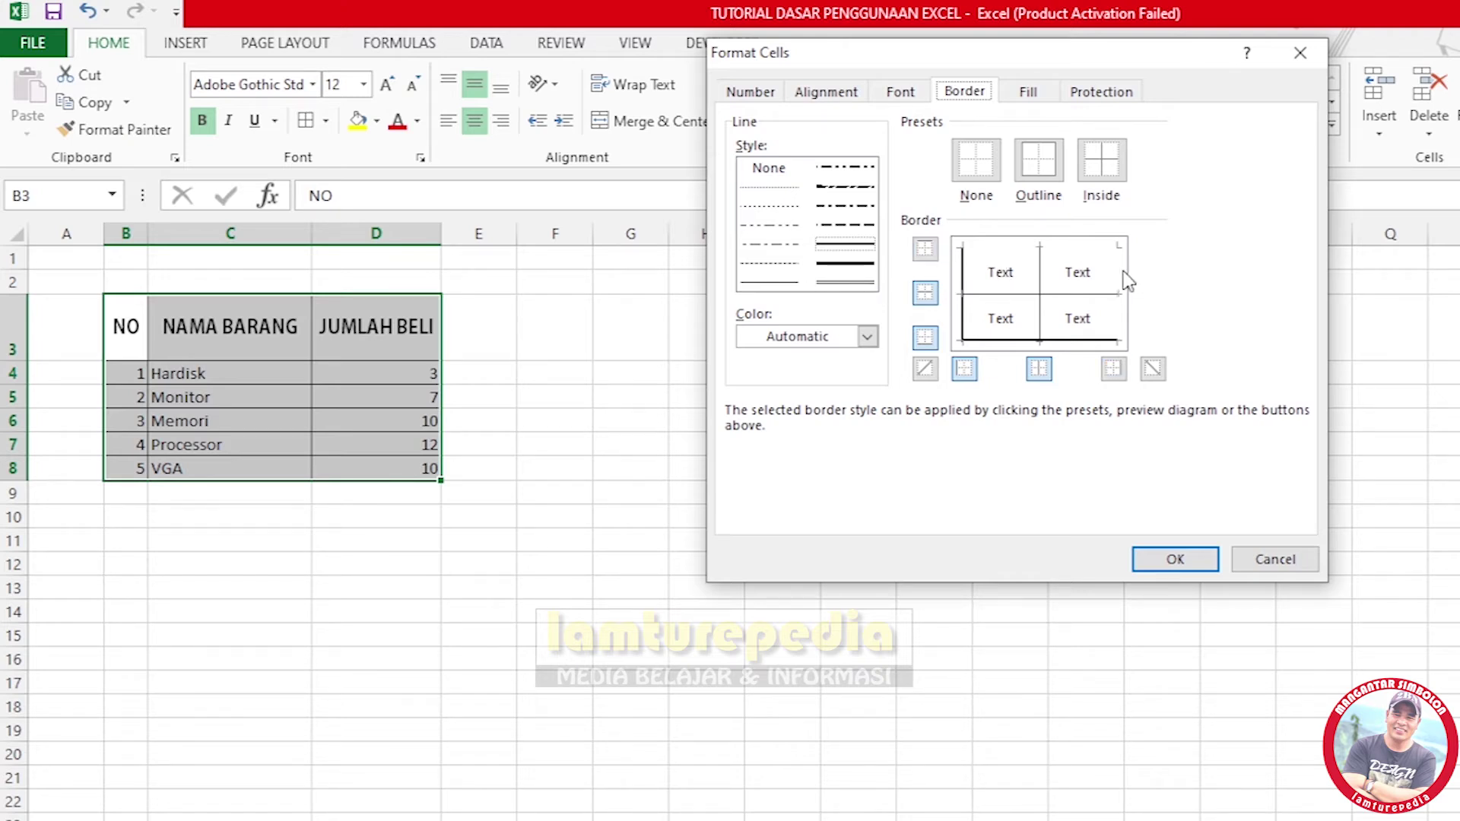
{"action": "left_click", "coordinate": [1074, 340]}
{"action": "left_click", "coordinate": [974, 270]}
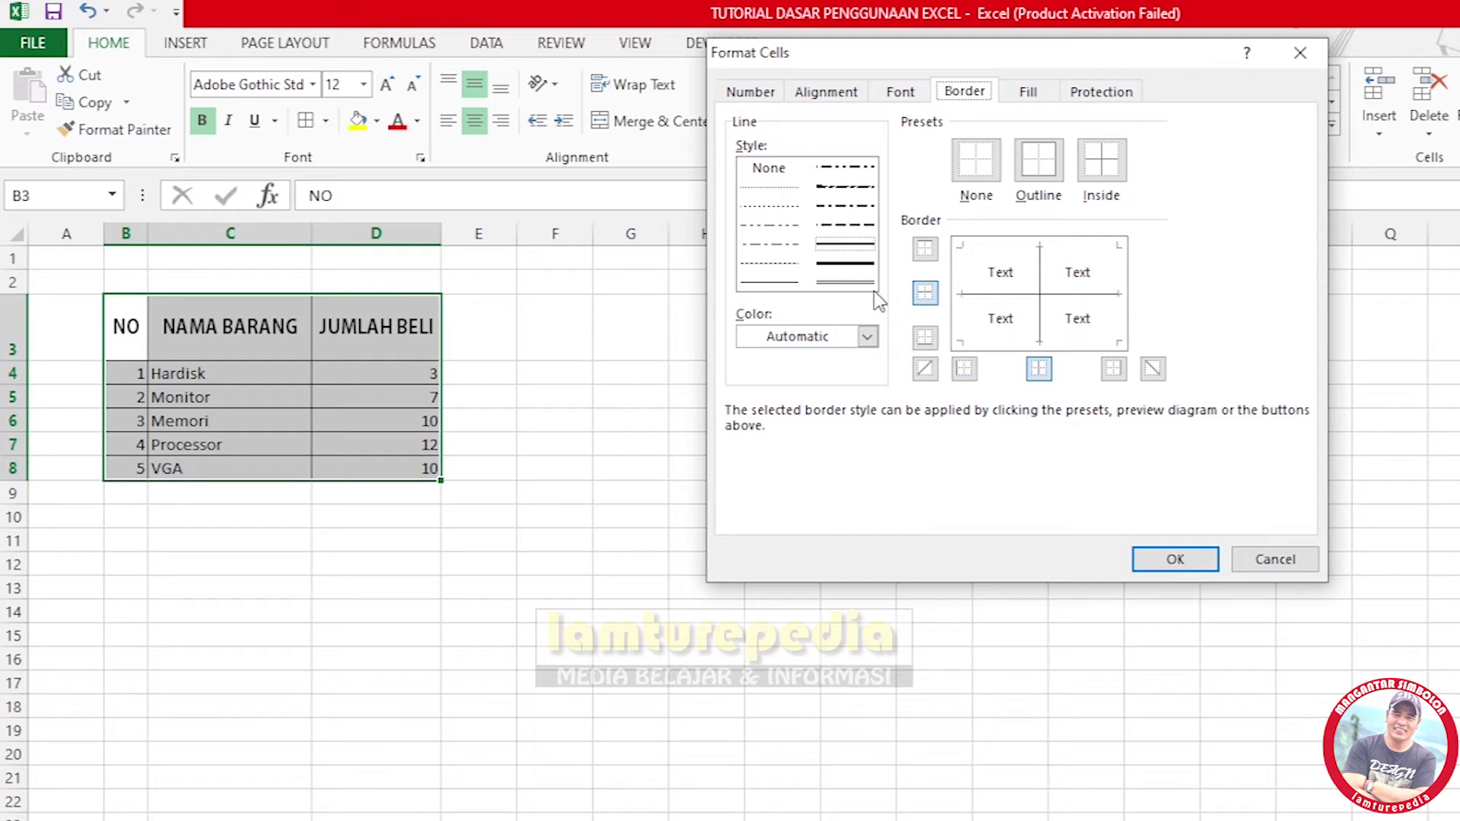
Set the double line style on all four outer edges of the table's border.
{"action": "left_click", "coordinate": [842, 283]}
{"action": "left_click", "coordinate": [1058, 256]}
{"action": "left_click", "coordinate": [1113, 281]}
{"action": "left_click", "coordinate": [963, 289]}
{"action": "left_click", "coordinate": [1004, 336]}
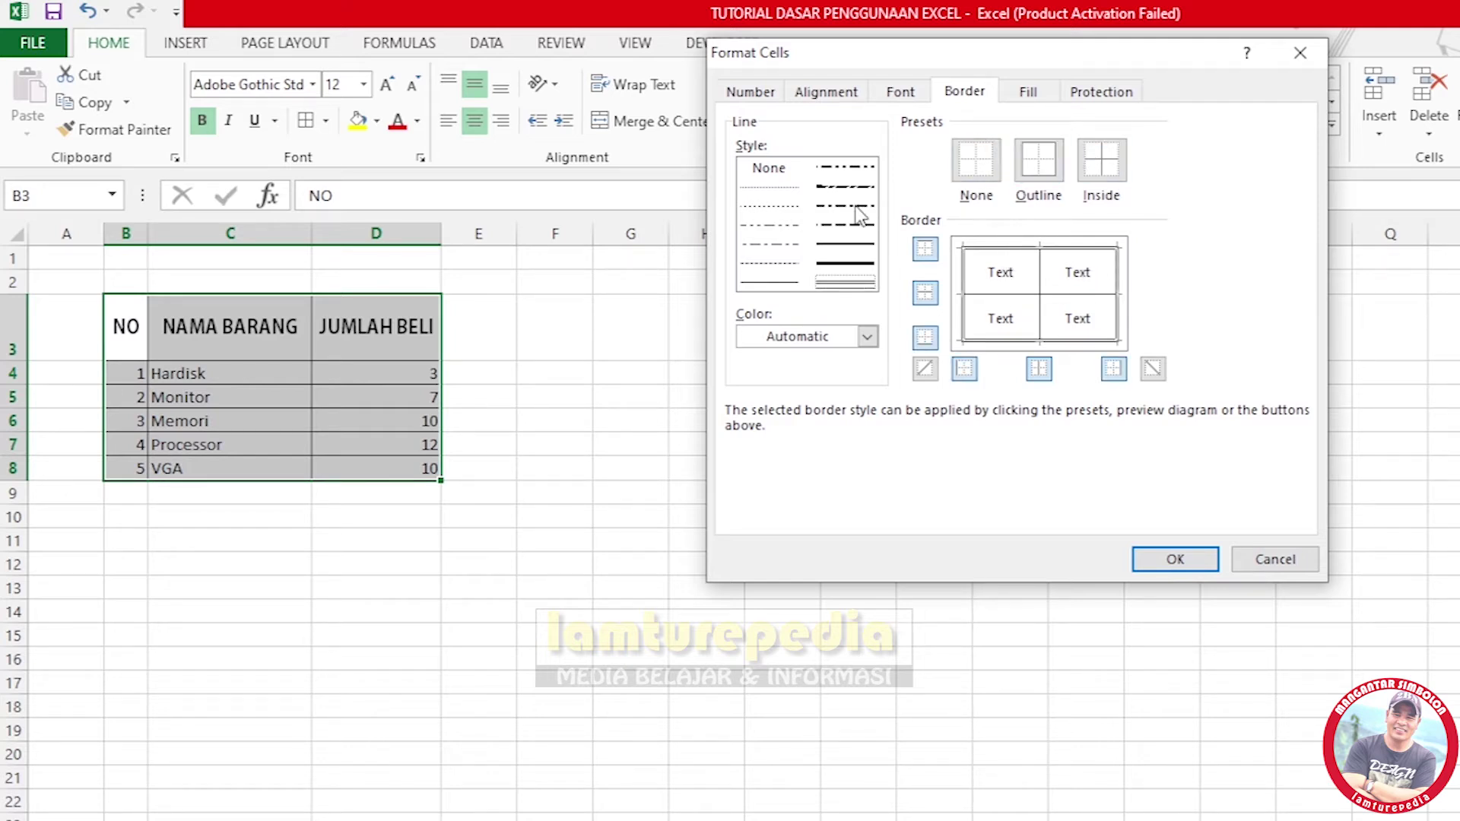
Clear all border lines from the table B3:D8 and apply only a double-line outline.
{"action": "left_click", "coordinate": [979, 174]}
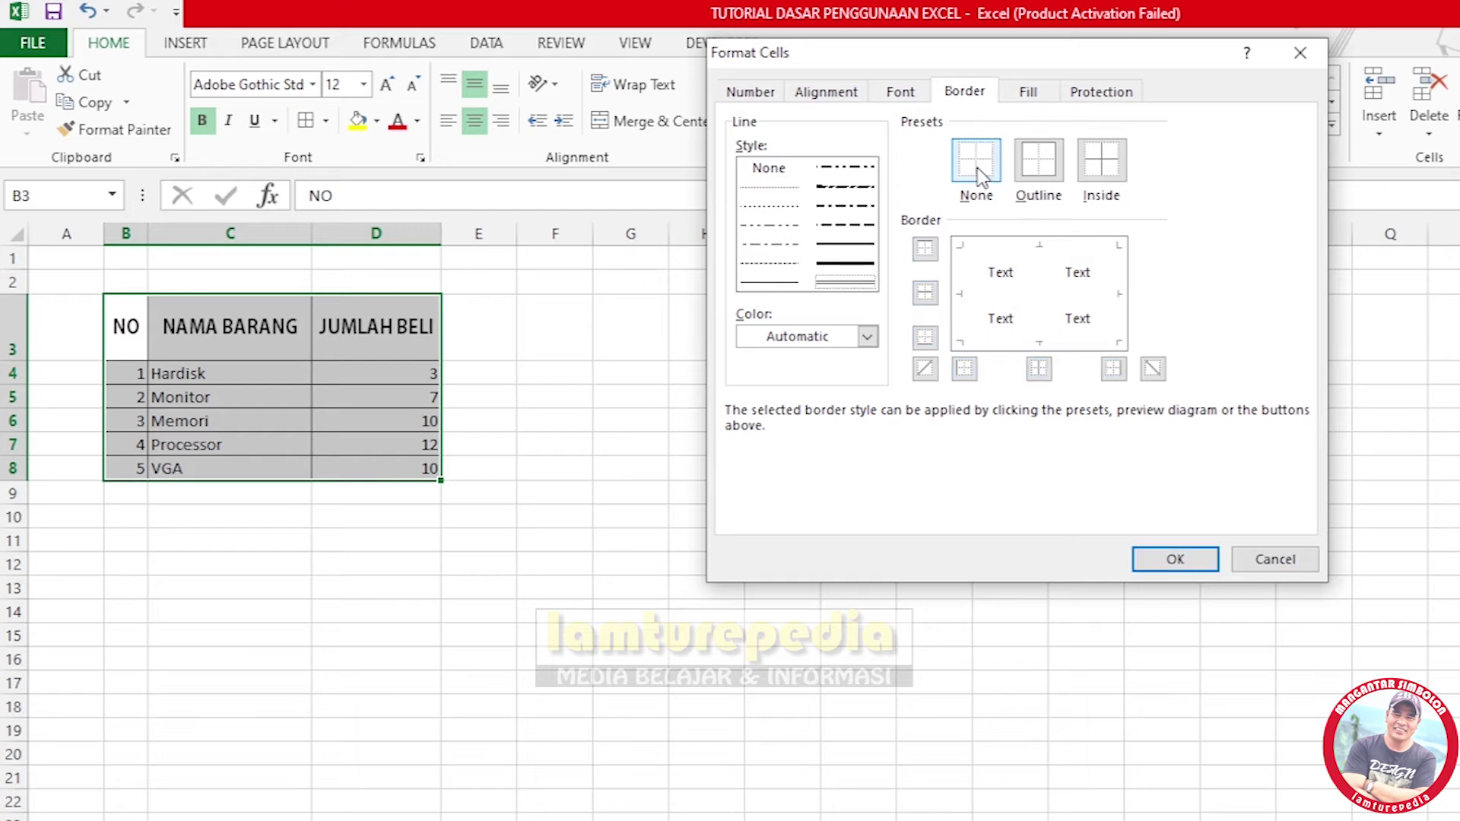
{"action": "left_click", "coordinate": [1034, 168]}
{"action": "left_click", "coordinate": [977, 167]}
{"action": "left_click", "coordinate": [1036, 163]}
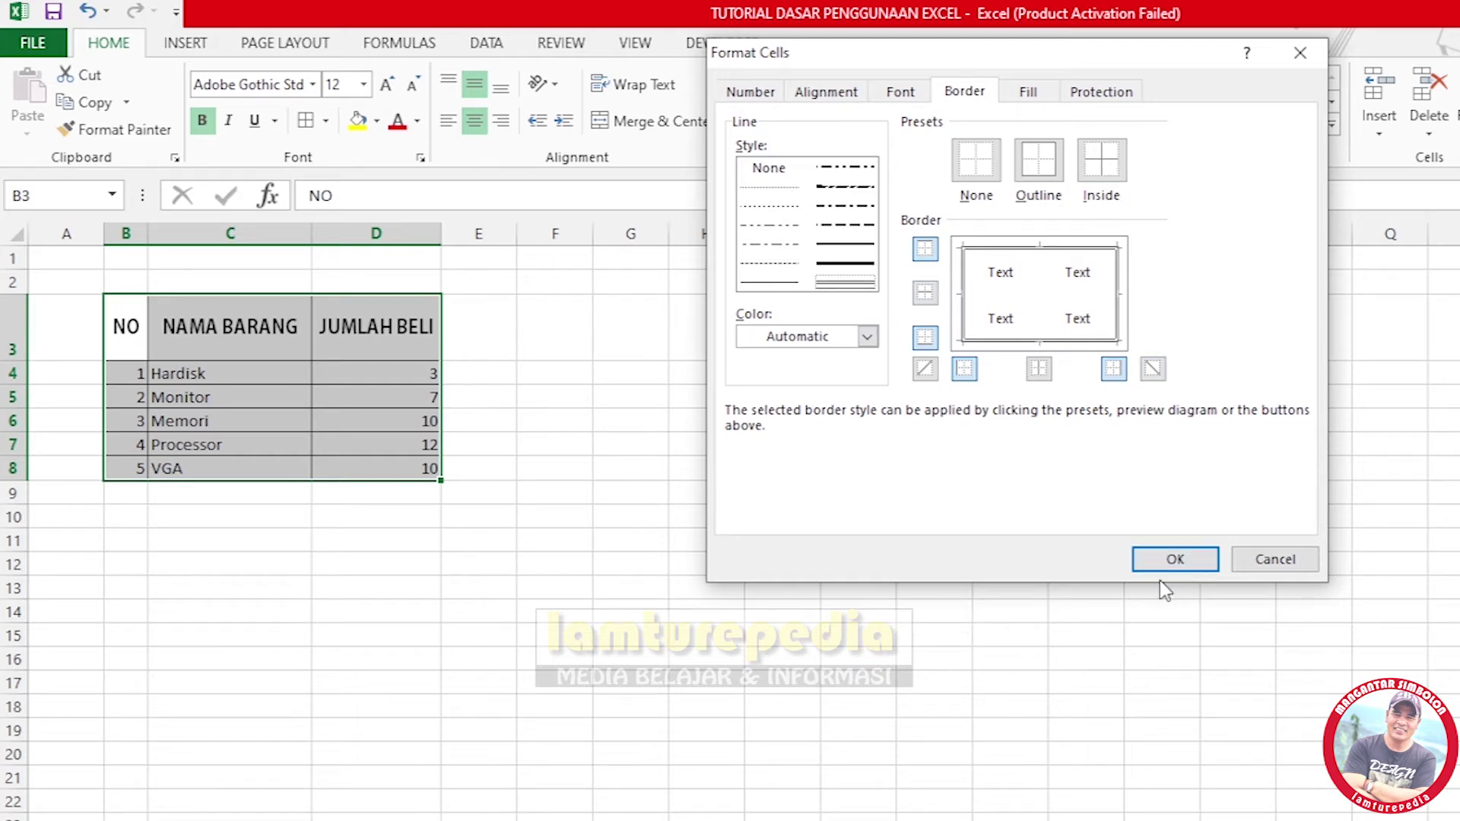
{"action": "left_click", "coordinate": [1175, 559]}
{"action": "left_click", "coordinate": [263, 615]}
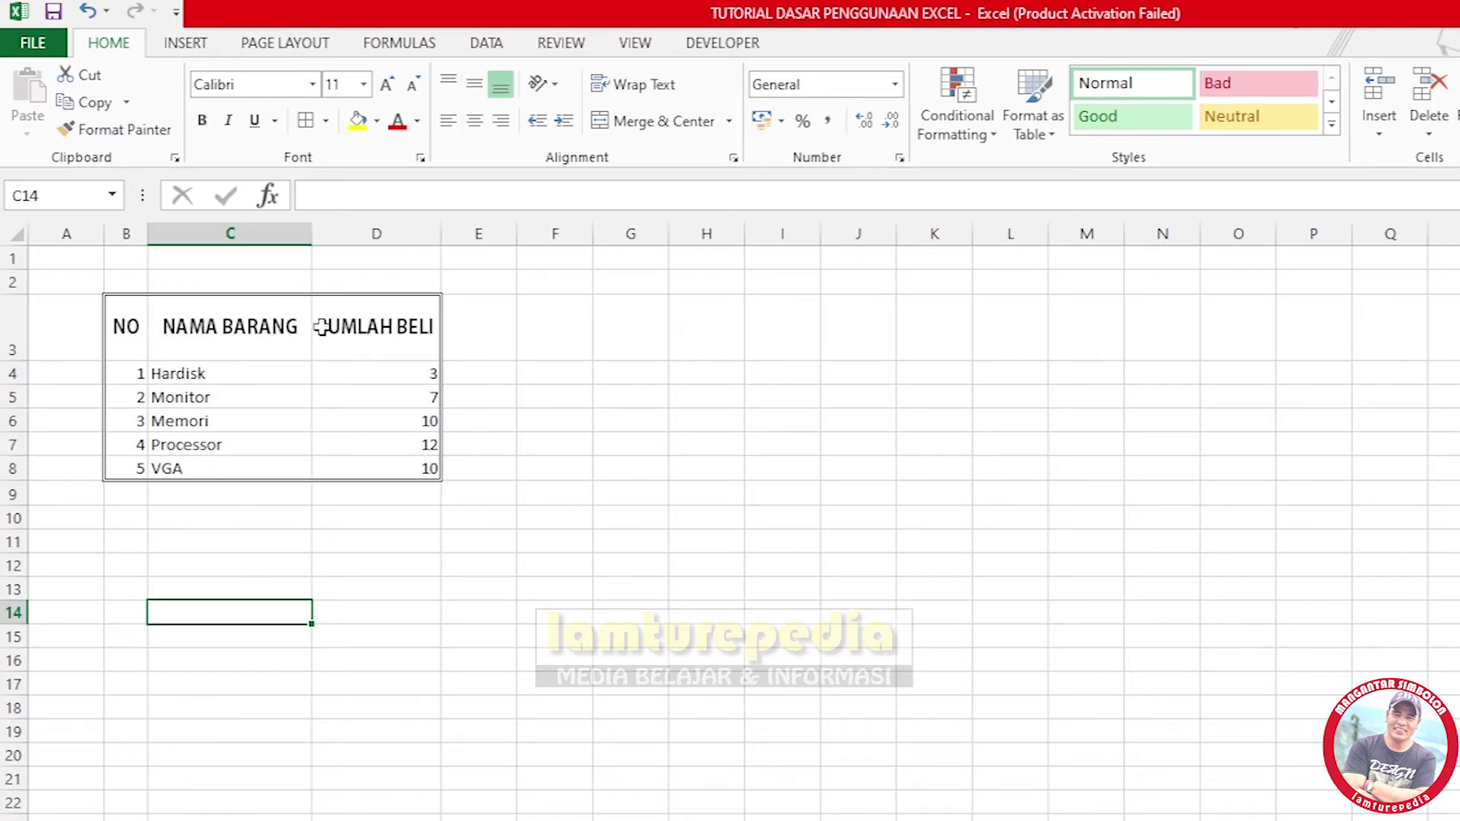
Add thin solid horizontal and vertical inside borders to the purchase table B3:D8.
{"action": "left_click_drag", "start_coordinate": [122, 327], "coordinate": [389, 466]}
{"action": "left_click", "coordinate": [325, 120]}
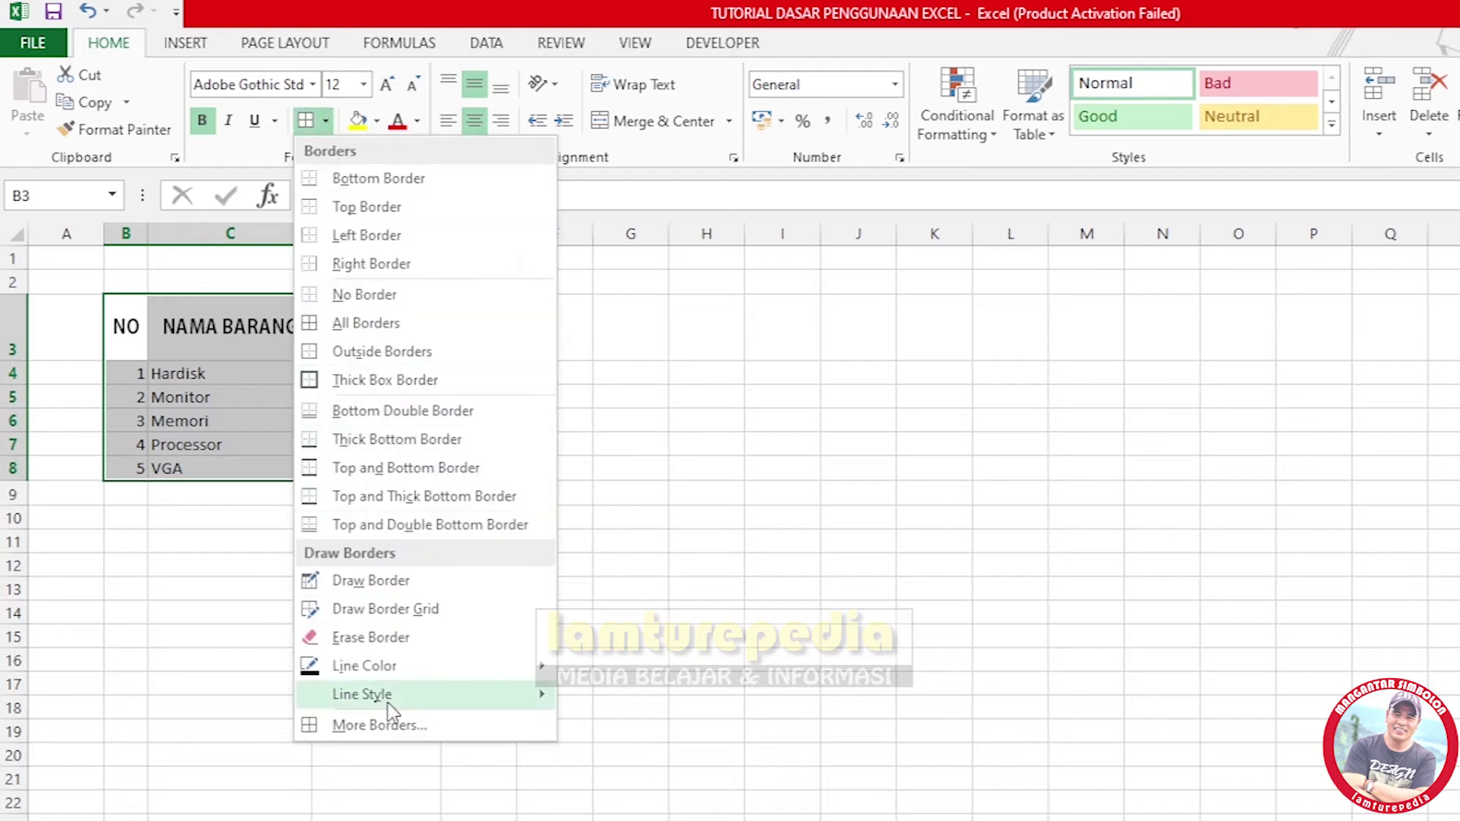
{"action": "left_click", "coordinate": [380, 725]}
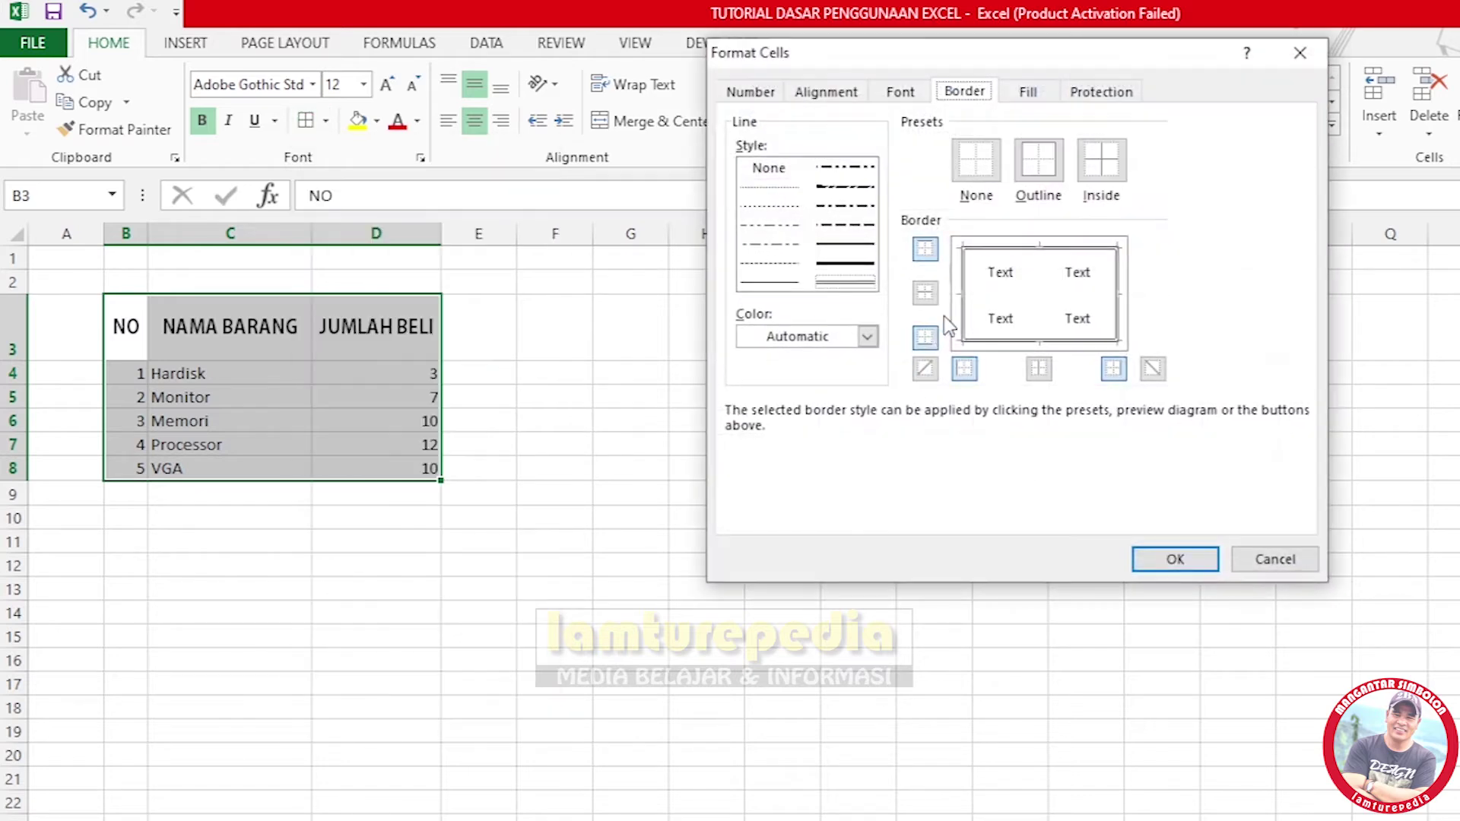
{"action": "left_click", "coordinate": [754, 284]}
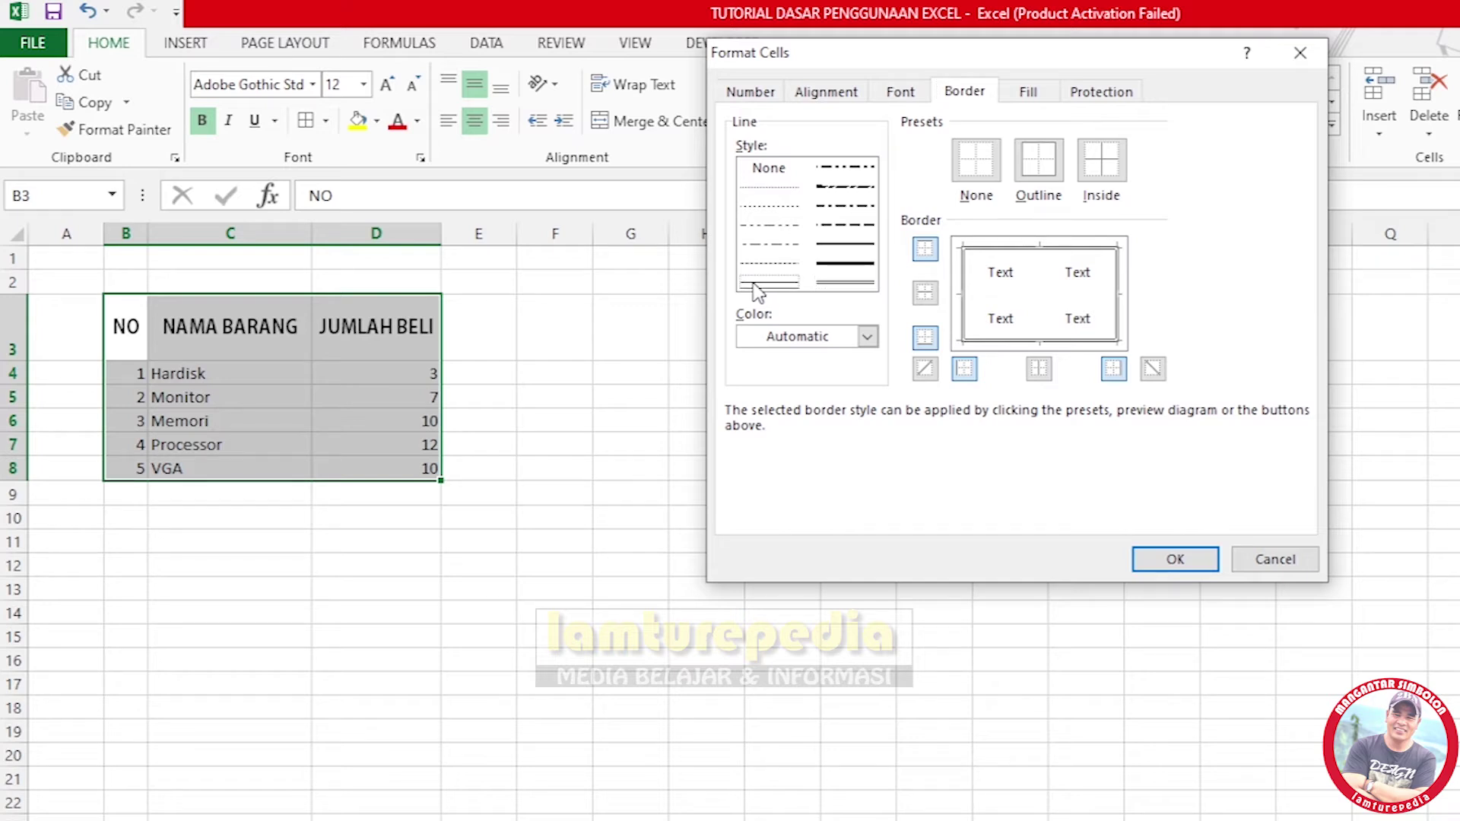
{"action": "left_click", "coordinate": [1040, 274]}
{"action": "left_click", "coordinate": [990, 295]}
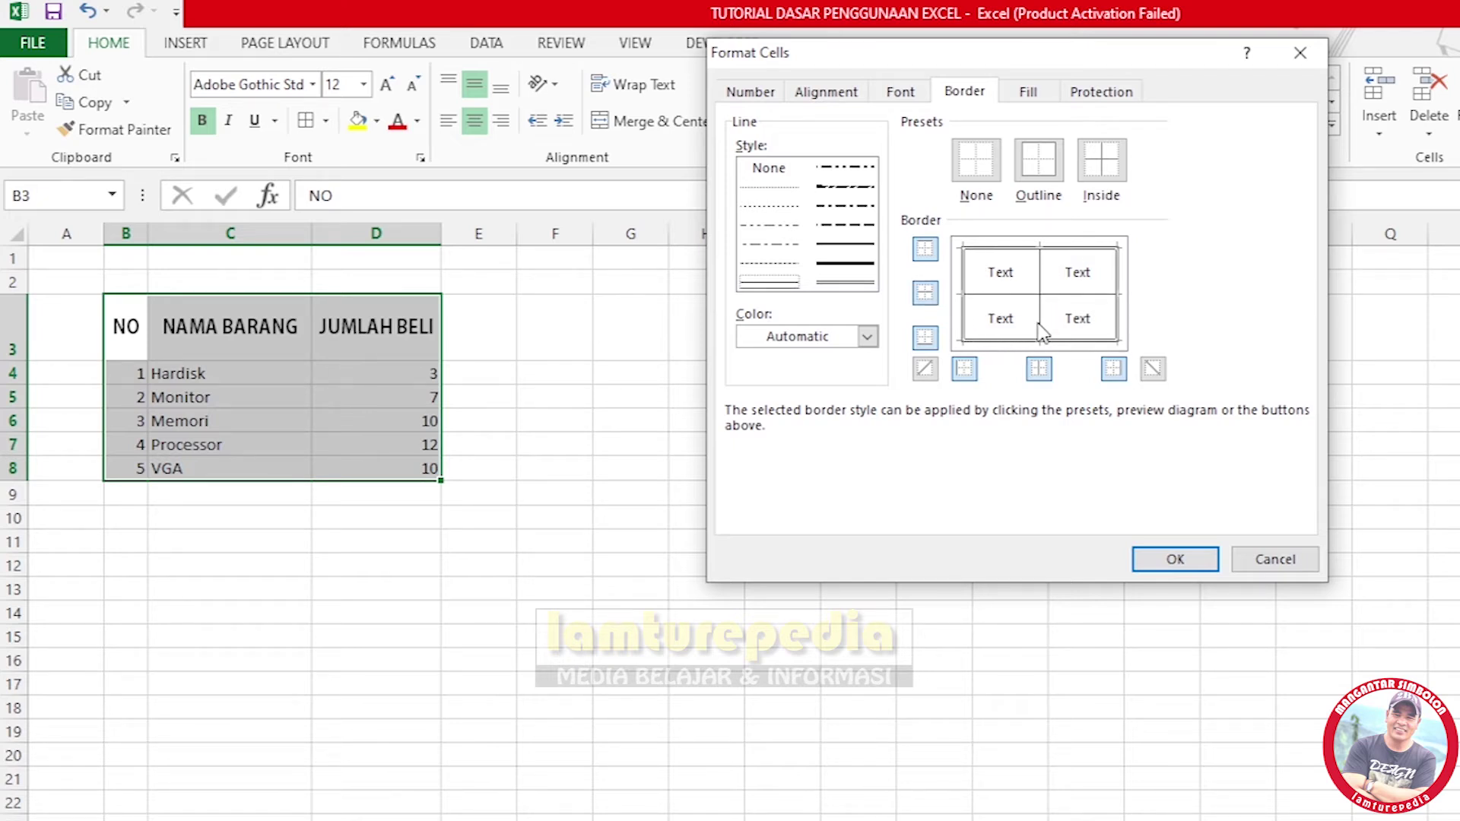
{"action": "left_click", "coordinate": [1161, 558]}
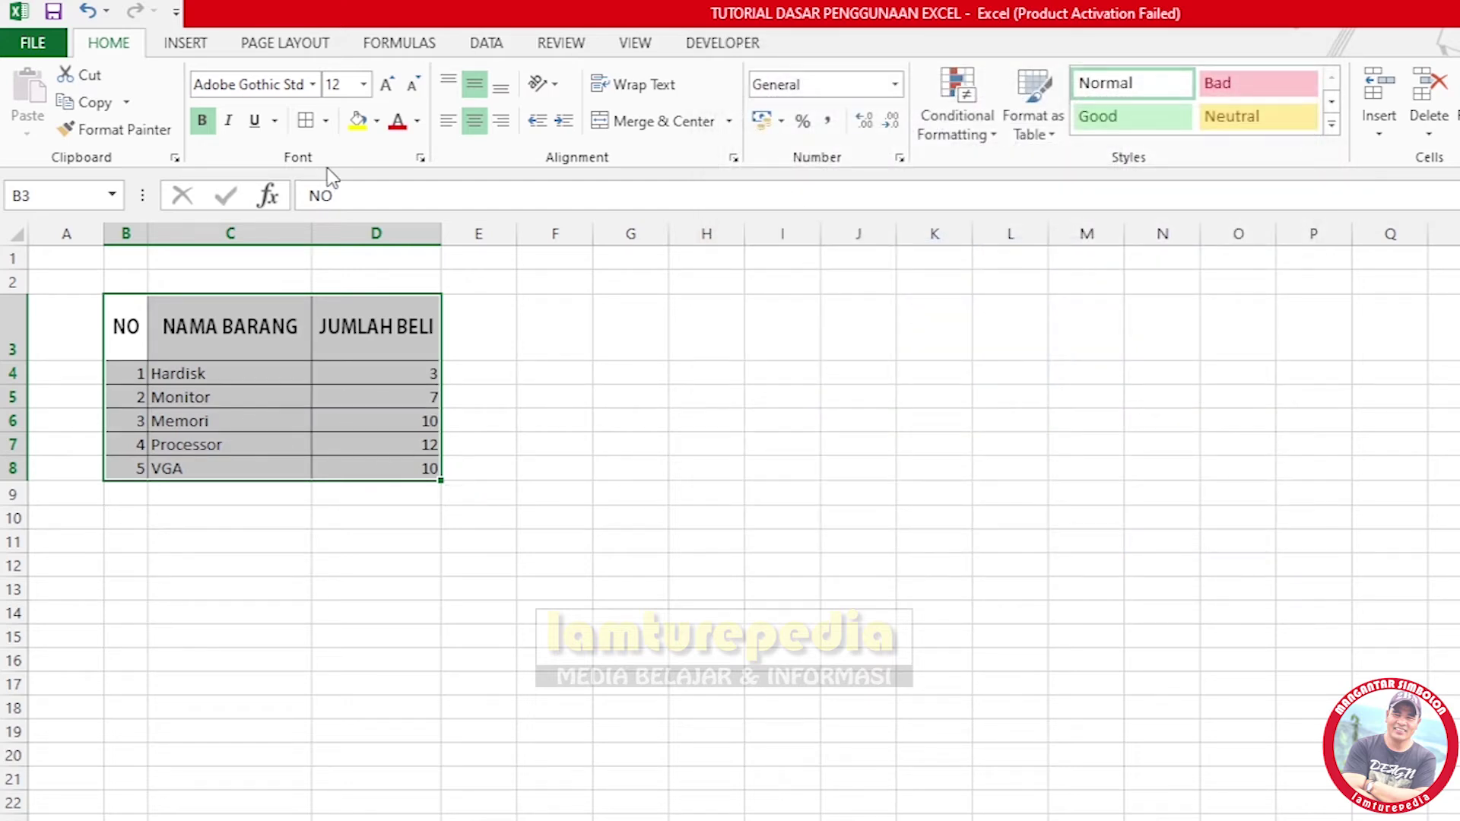
Recolor the double-line outer border of the table B3:D8 dark green.
{"action": "left_click", "coordinate": [326, 122]}
{"action": "left_click", "coordinate": [380, 728]}
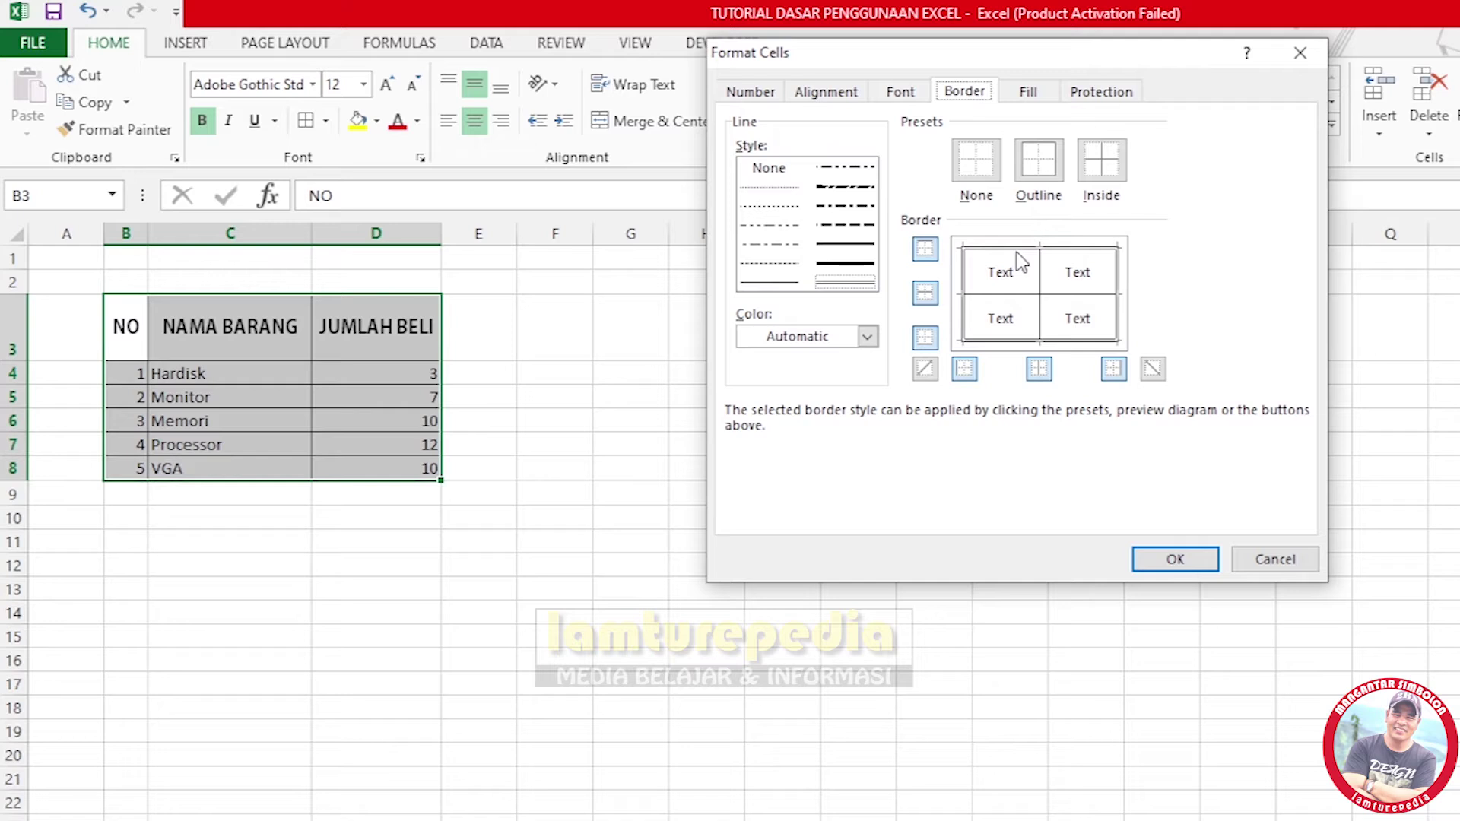
{"action": "left_click", "coordinate": [867, 336]}
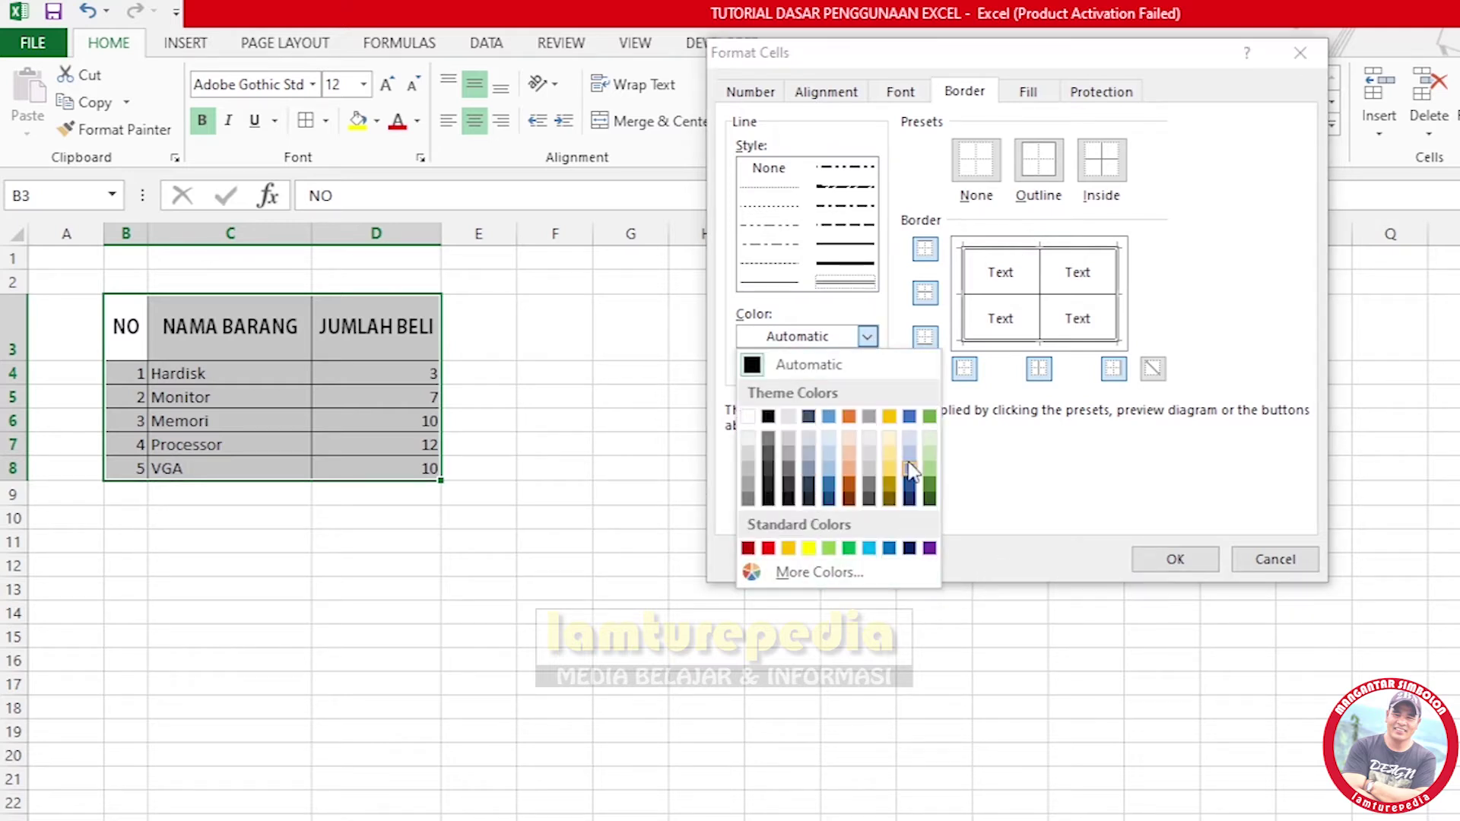
{"action": "left_click", "coordinate": [929, 500]}
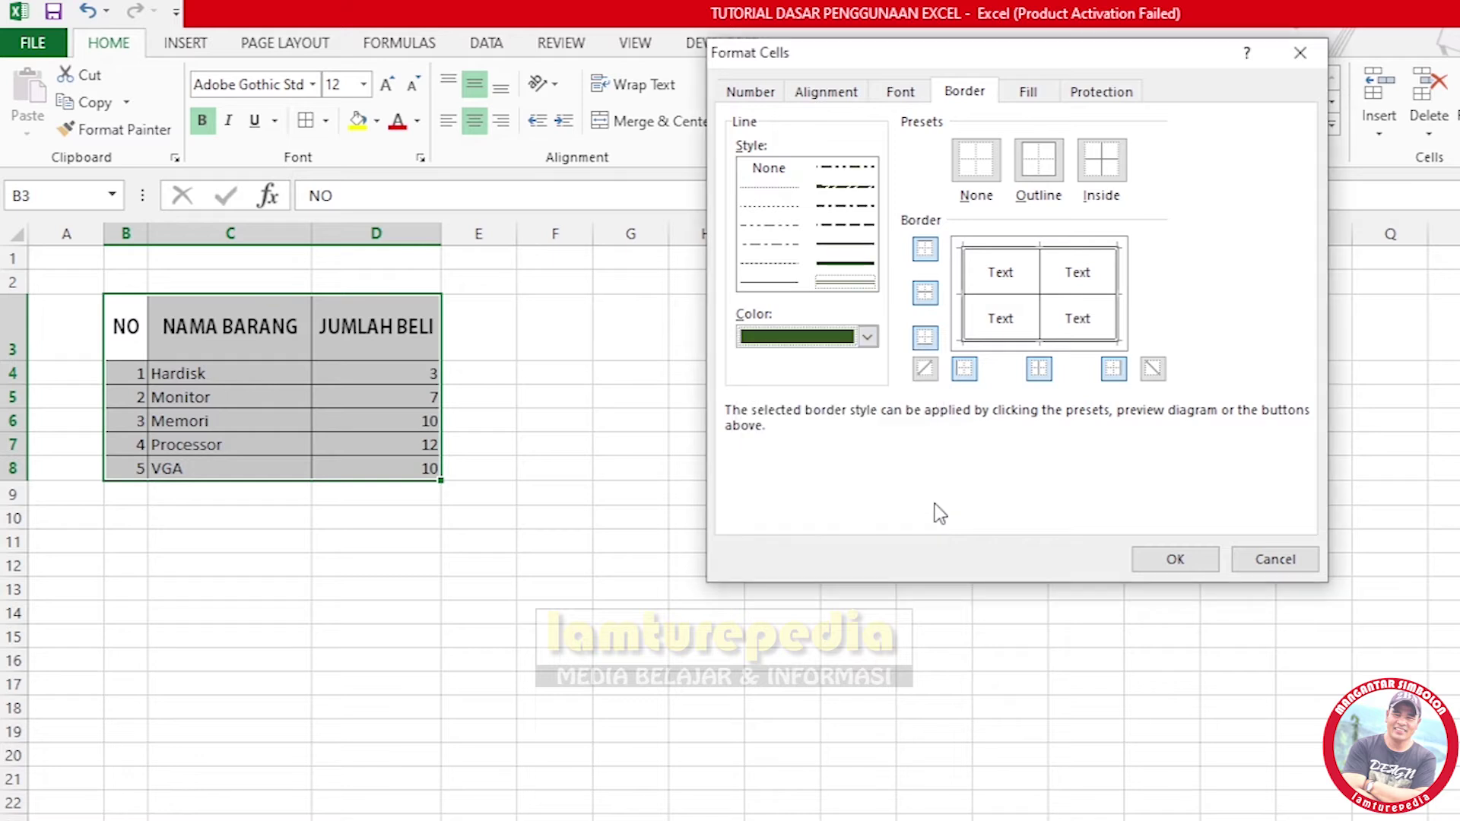
{"action": "left_click", "coordinate": [1118, 273]}
{"action": "left_click", "coordinate": [1084, 341]}
{"action": "left_click", "coordinate": [1161, 561]}
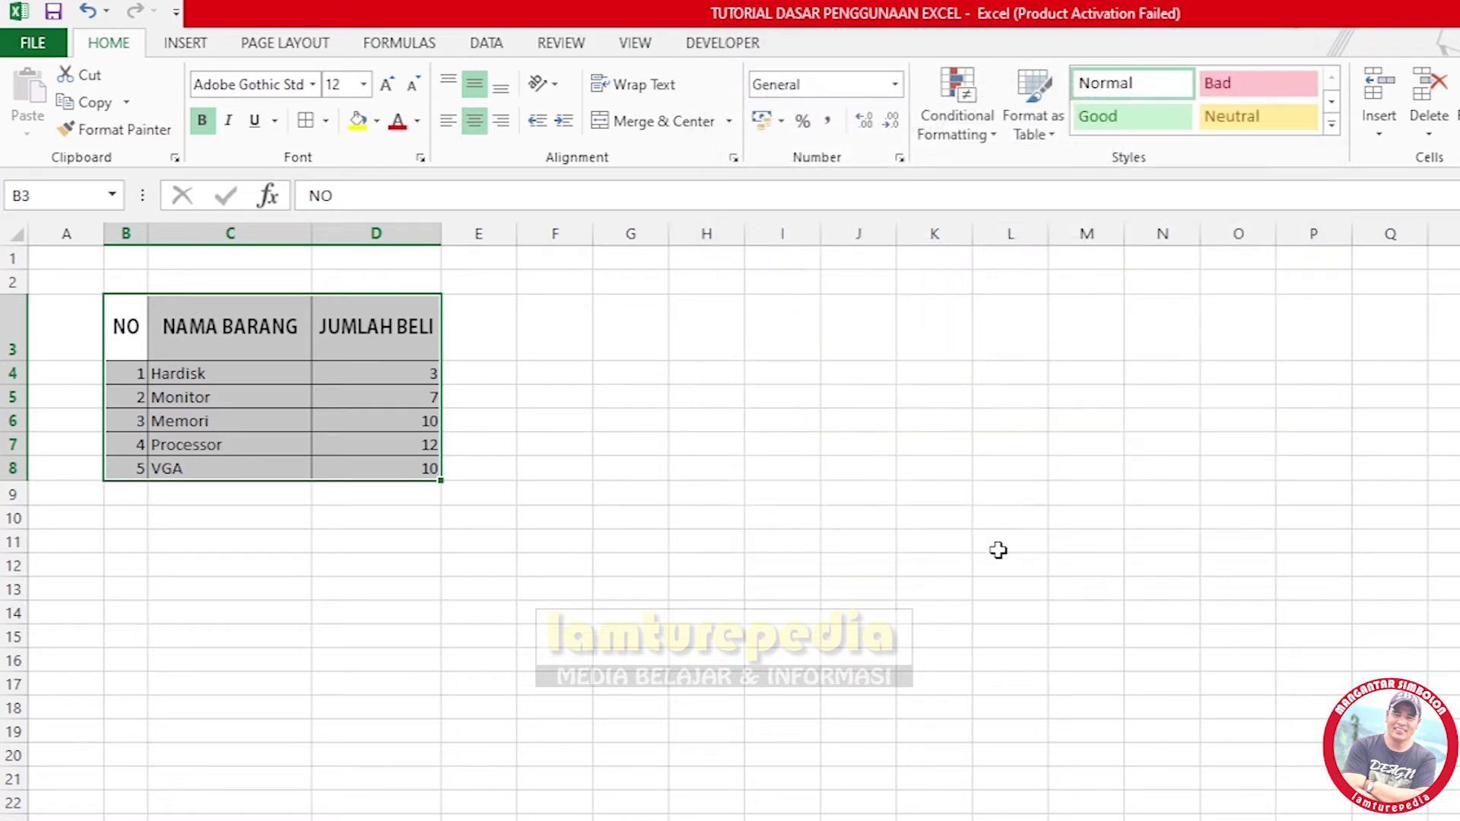
{"action": "left_click", "coordinate": [578, 504]}
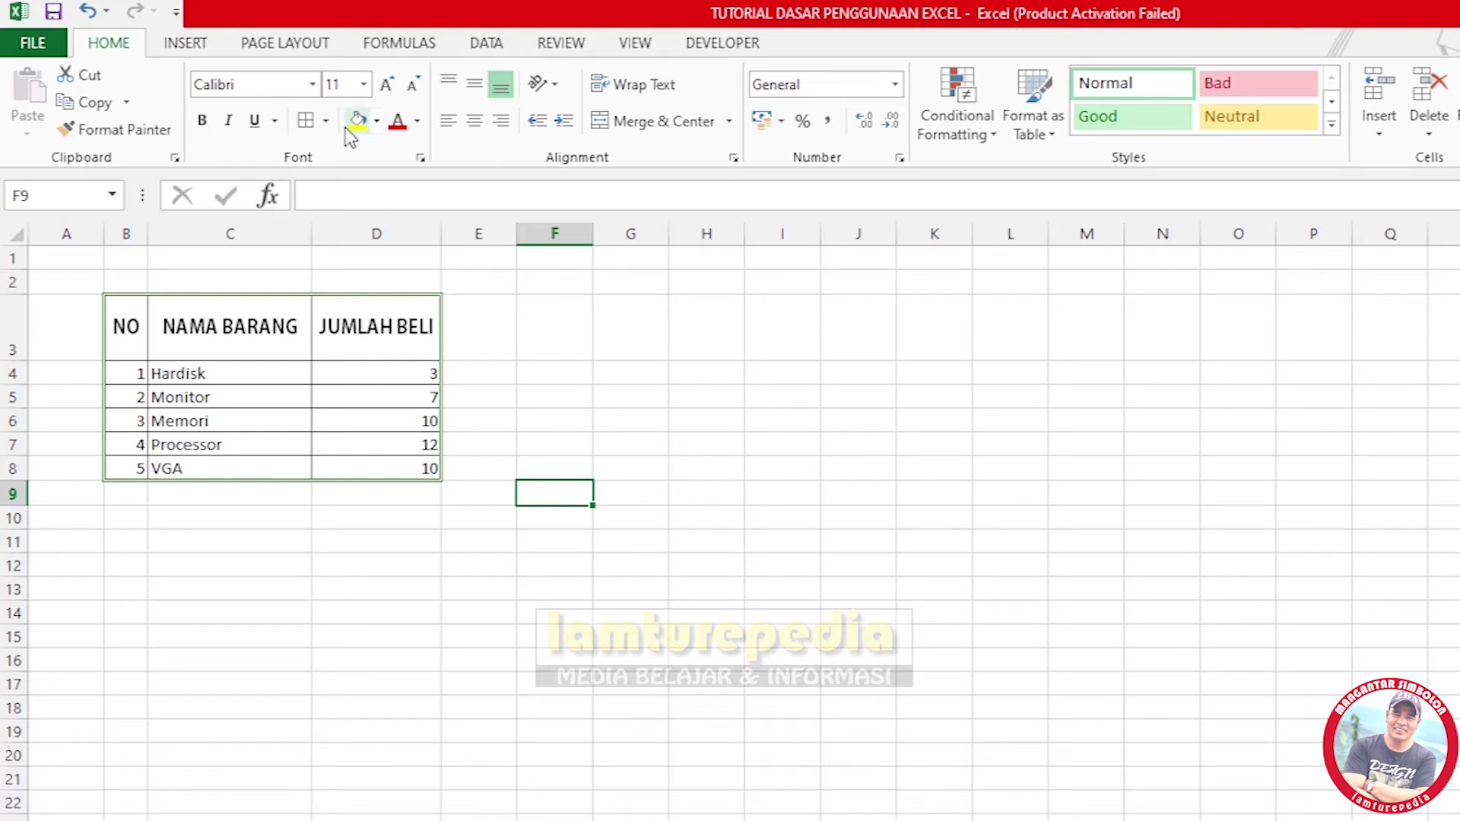
{"action": "left_click", "coordinate": [326, 122]}
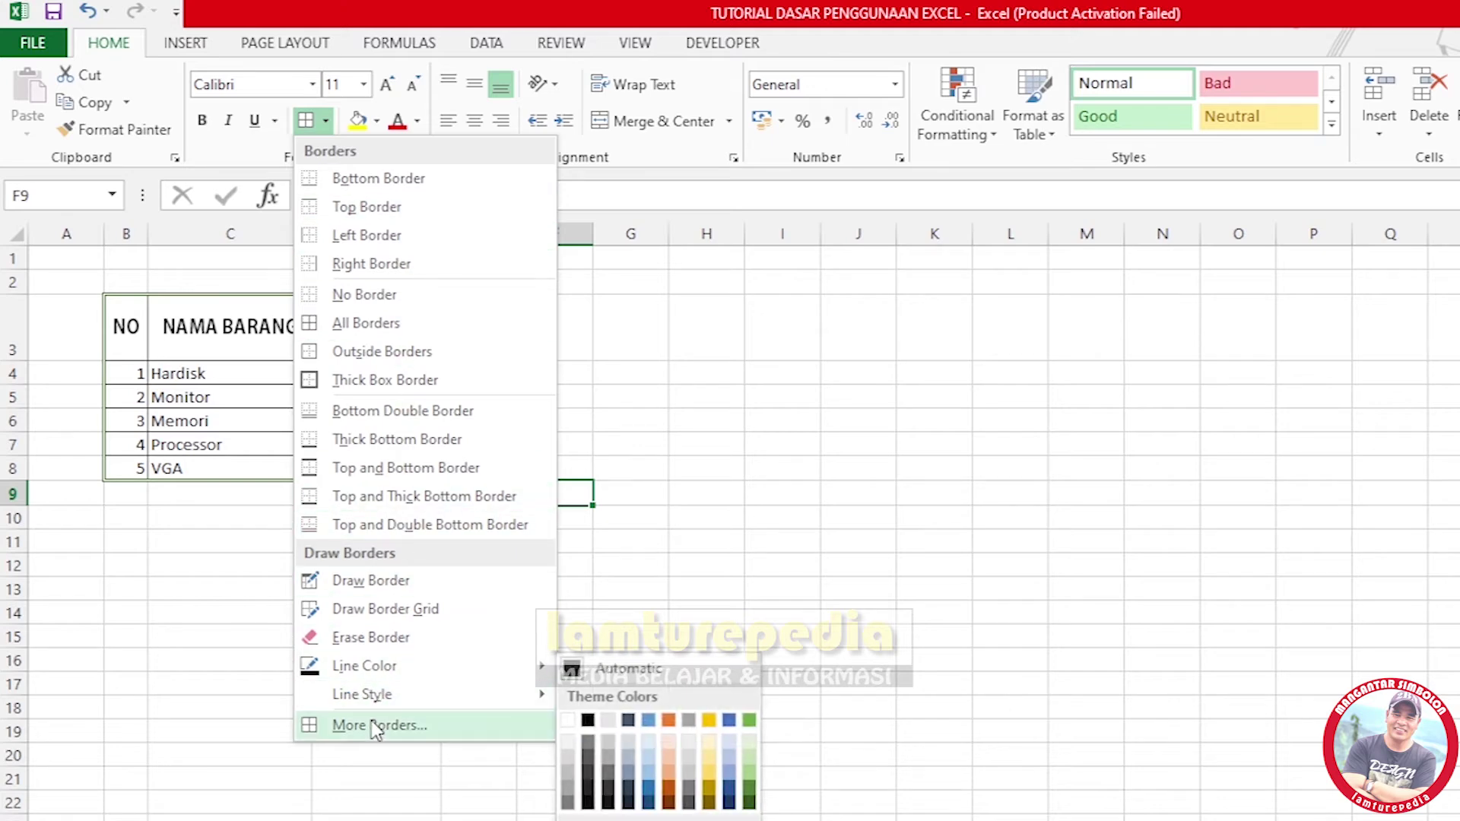
{"action": "left_click", "coordinate": [375, 724]}
{"action": "left_click", "coordinate": [1274, 564]}
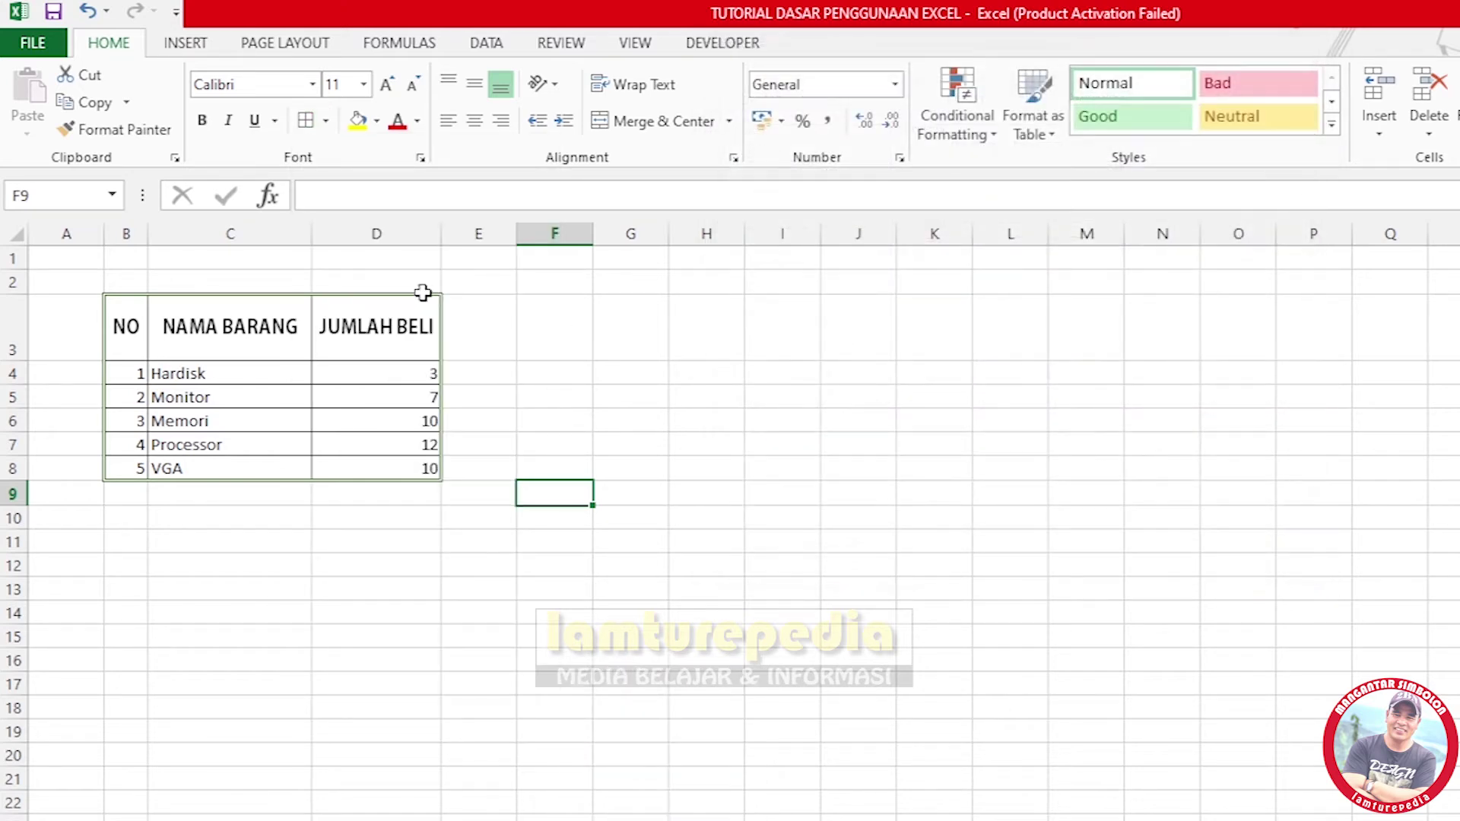
{"action": "left_click", "coordinate": [327, 121]}
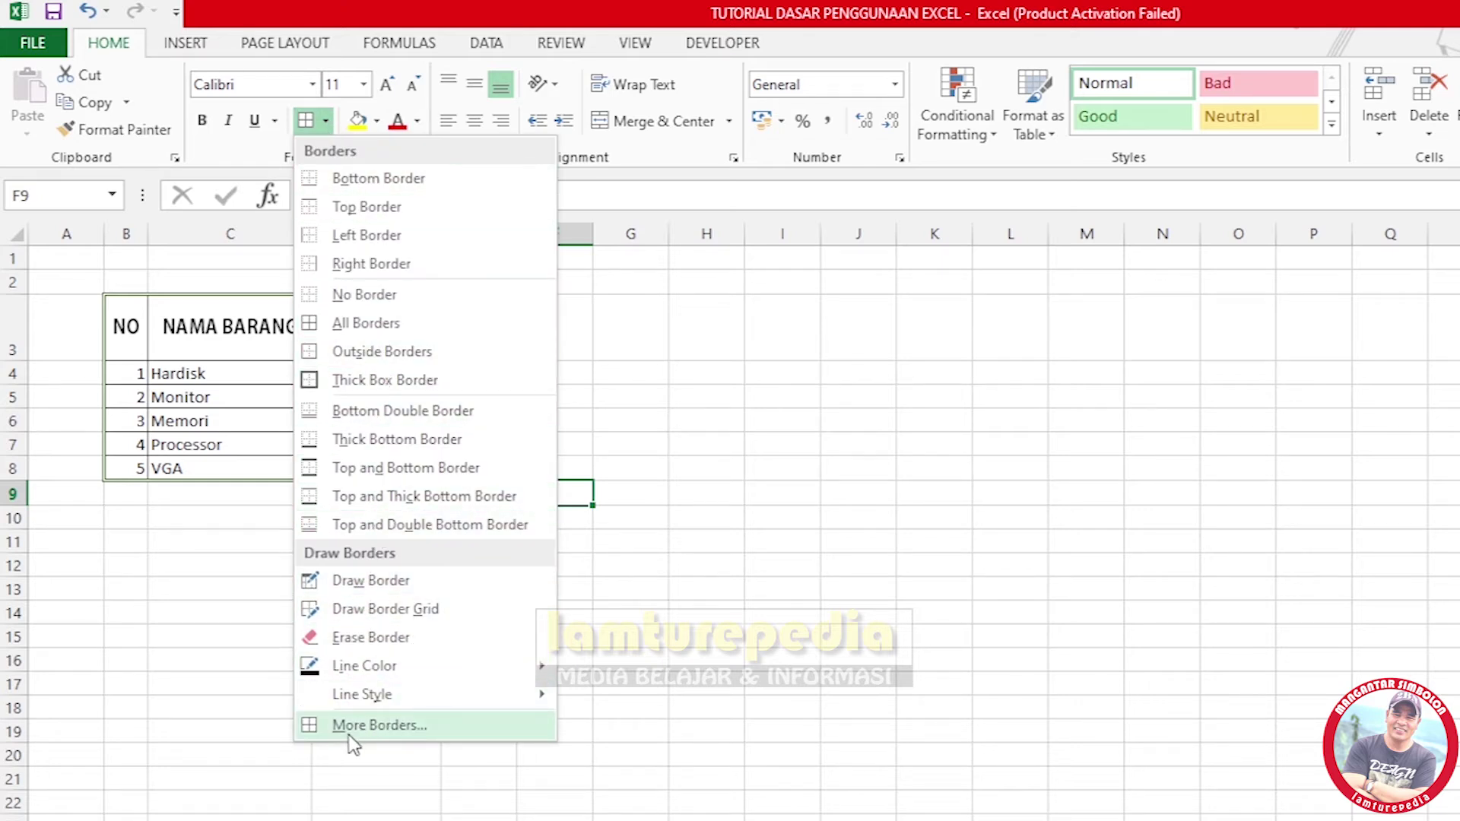
{"action": "left_click", "coordinate": [922, 433]}
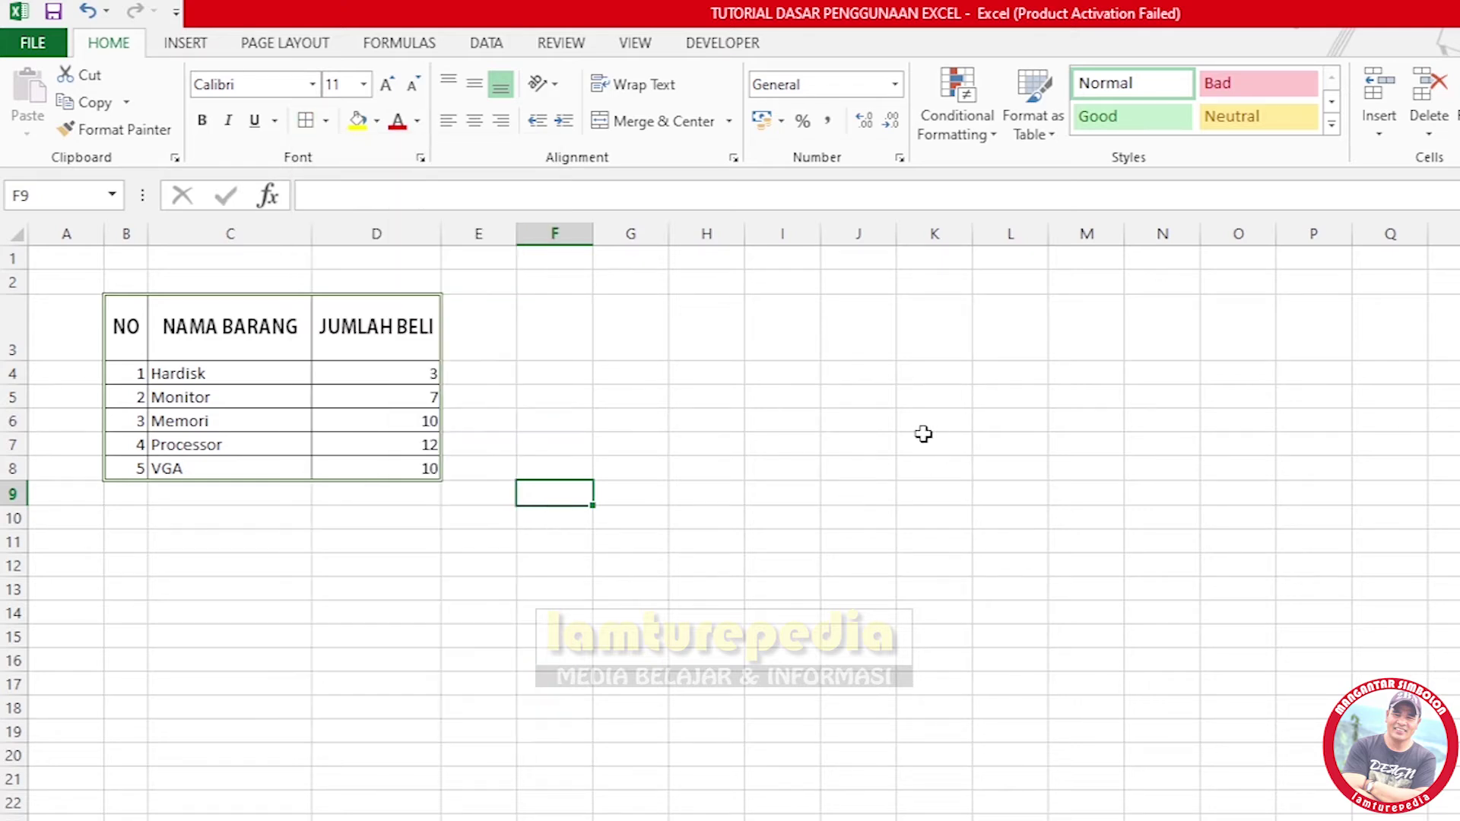
{"action": "left_click", "coordinate": [631, 351]}
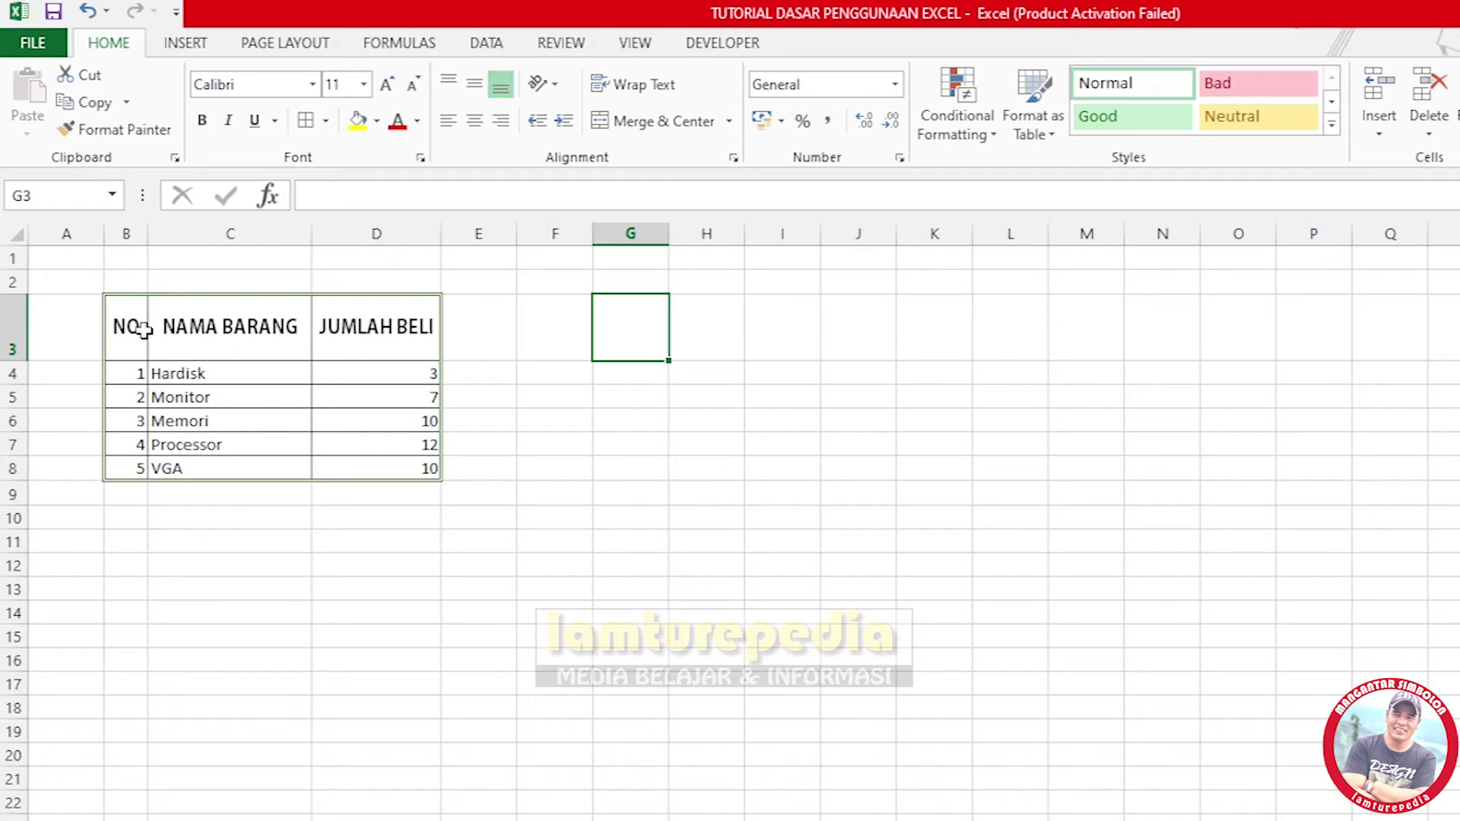
Fill the table's header row B3:D3 with light gray.
{"action": "left_click_drag", "start_coordinate": [121, 322], "coordinate": [343, 326]}
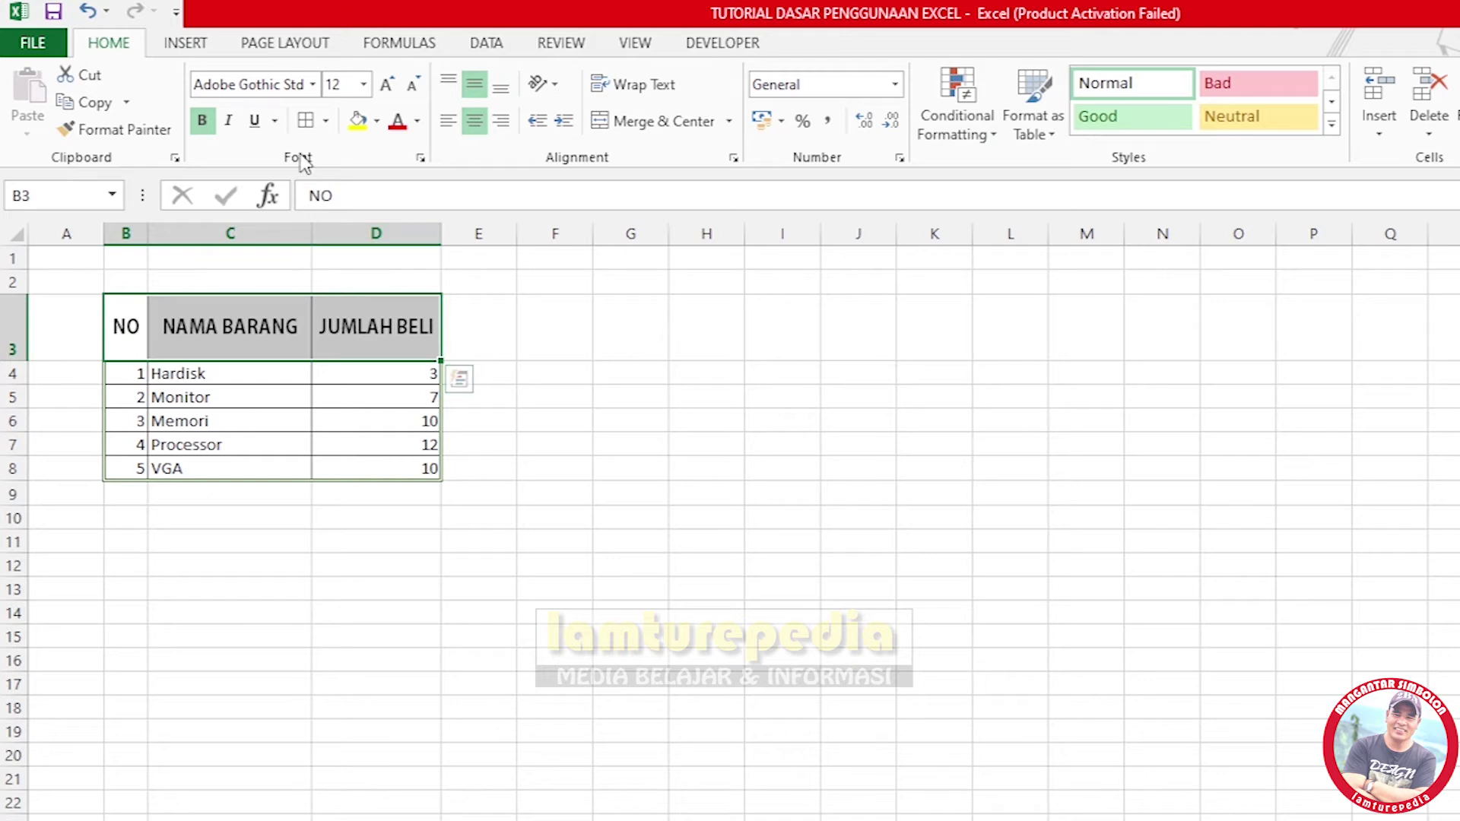
{"action": "left_click", "coordinate": [375, 122]}
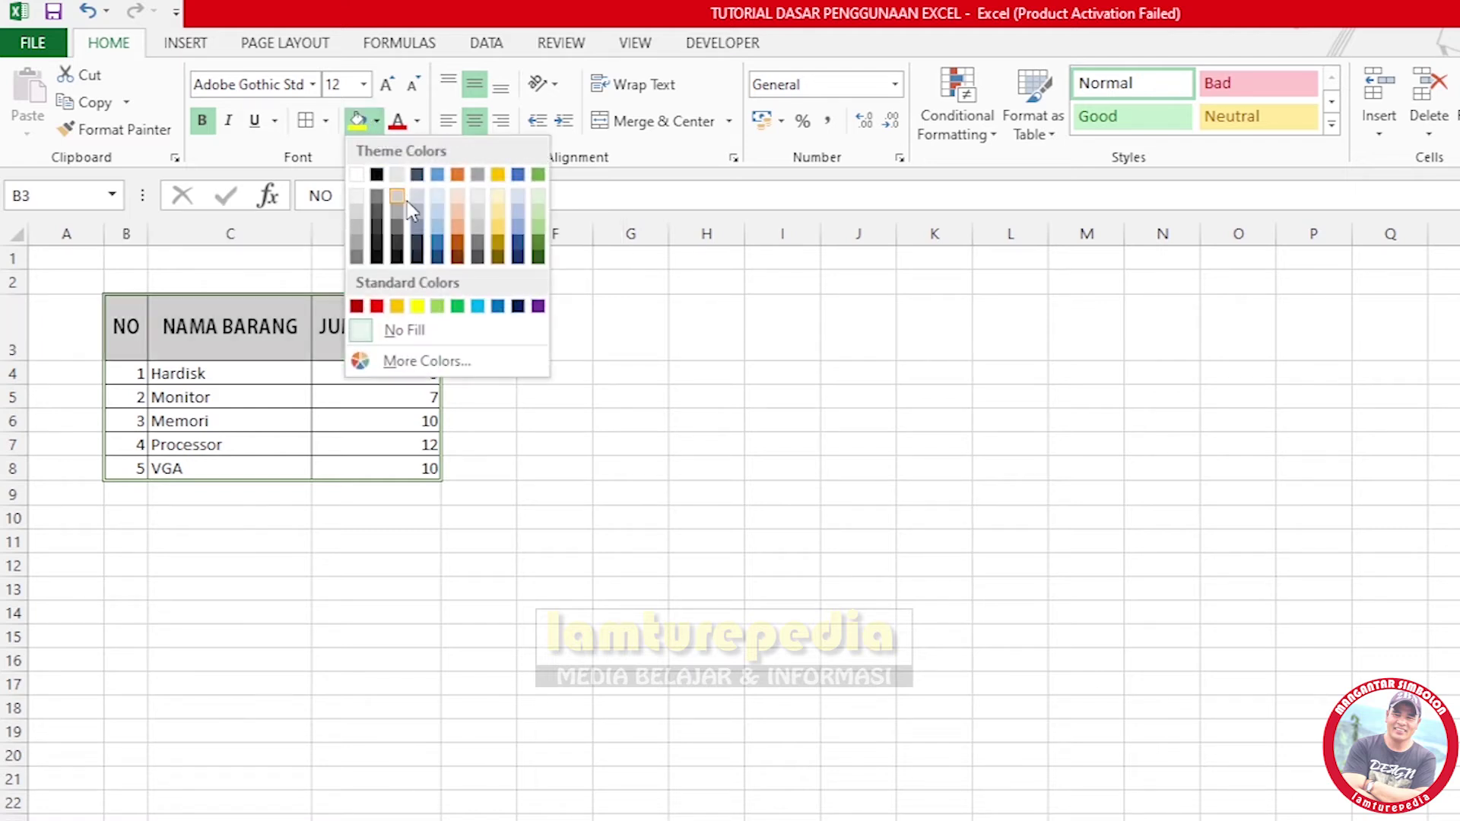
{"action": "left_click", "coordinate": [353, 213]}
{"action": "left_click", "coordinate": [582, 391]}
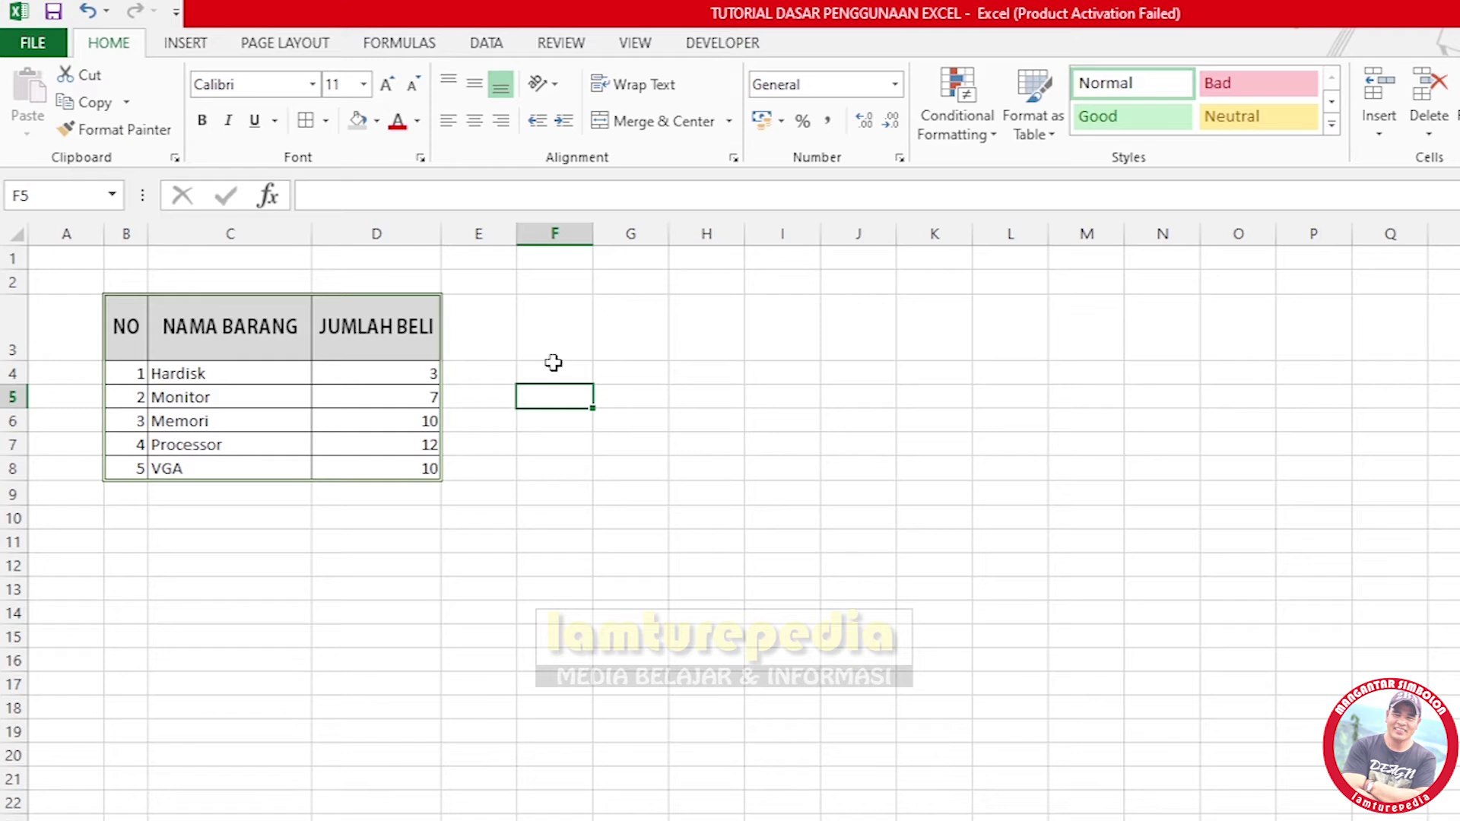
Remove the fill color from the header cells B3:D3.
{"action": "left_click_drag", "start_coordinate": [126, 327], "coordinate": [352, 332]}
{"action": "left_click", "coordinate": [377, 121]}
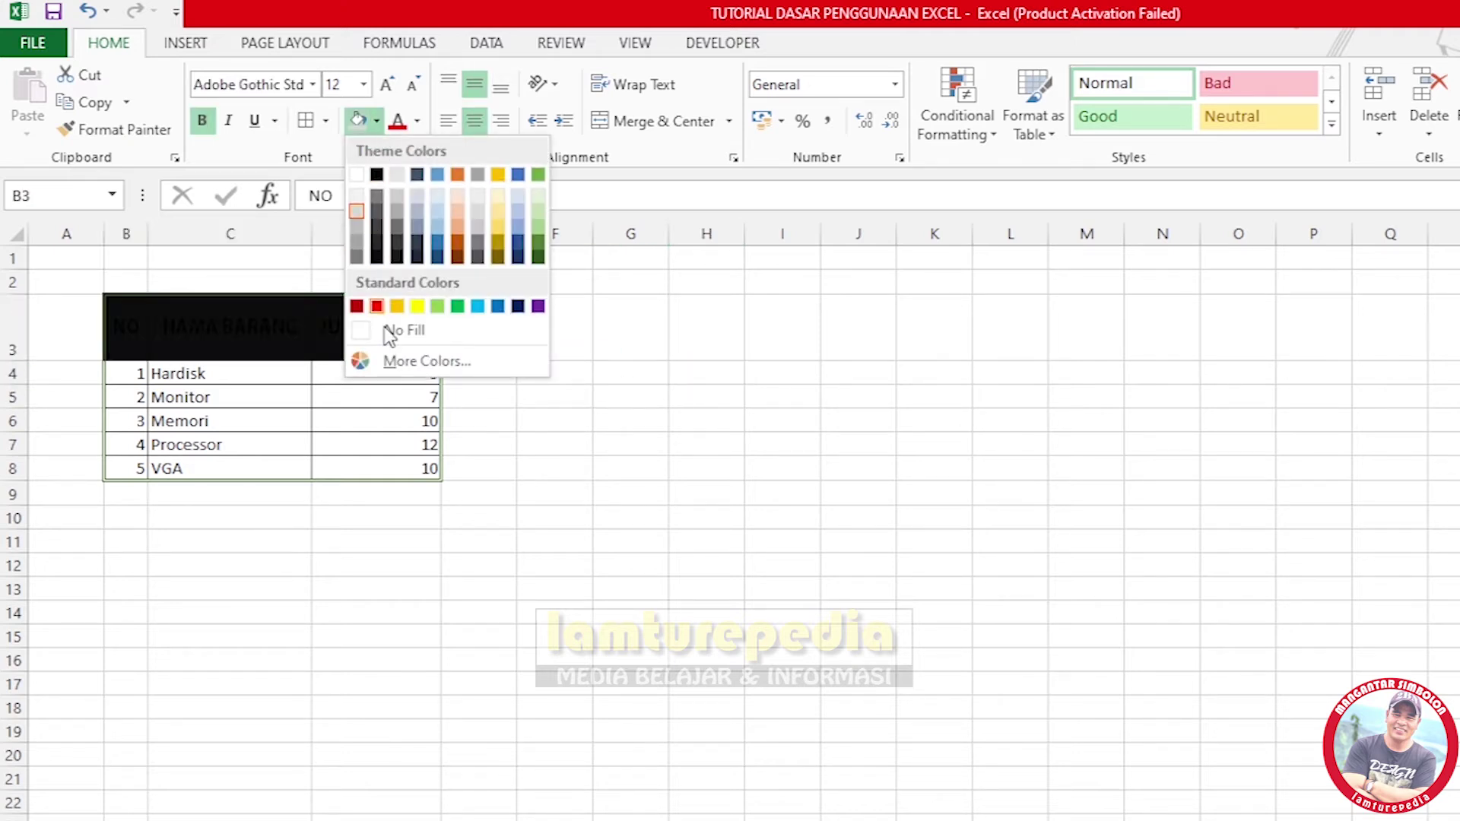
{"action": "left_click", "coordinate": [397, 328]}
{"action": "left_click", "coordinate": [635, 466]}
Fill the header cells B3:D3 with a medium gray theme color.
{"action": "left_click_drag", "start_coordinate": [124, 325], "coordinate": [352, 331]}
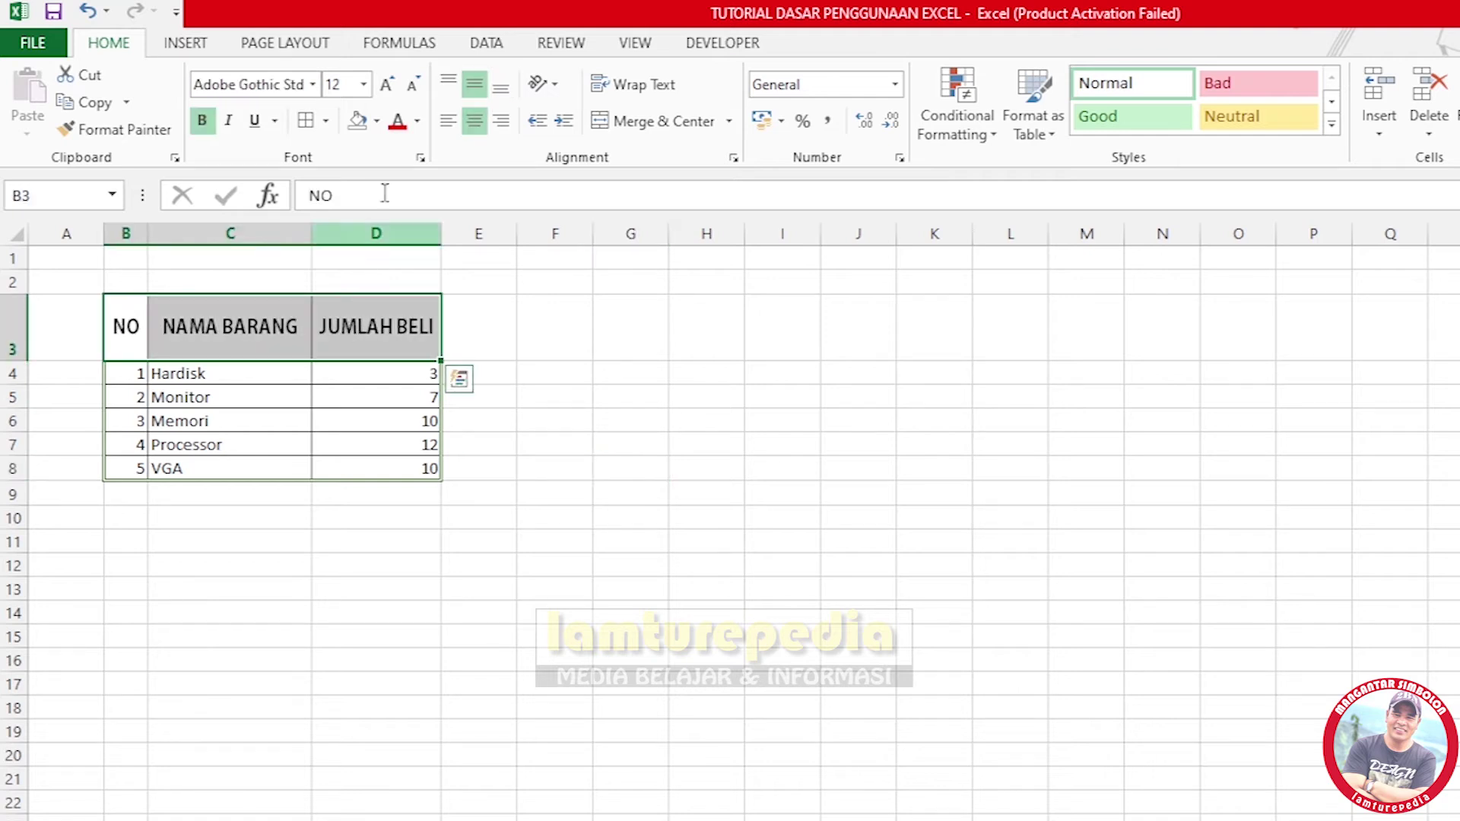
{"action": "left_click", "coordinate": [377, 123]}
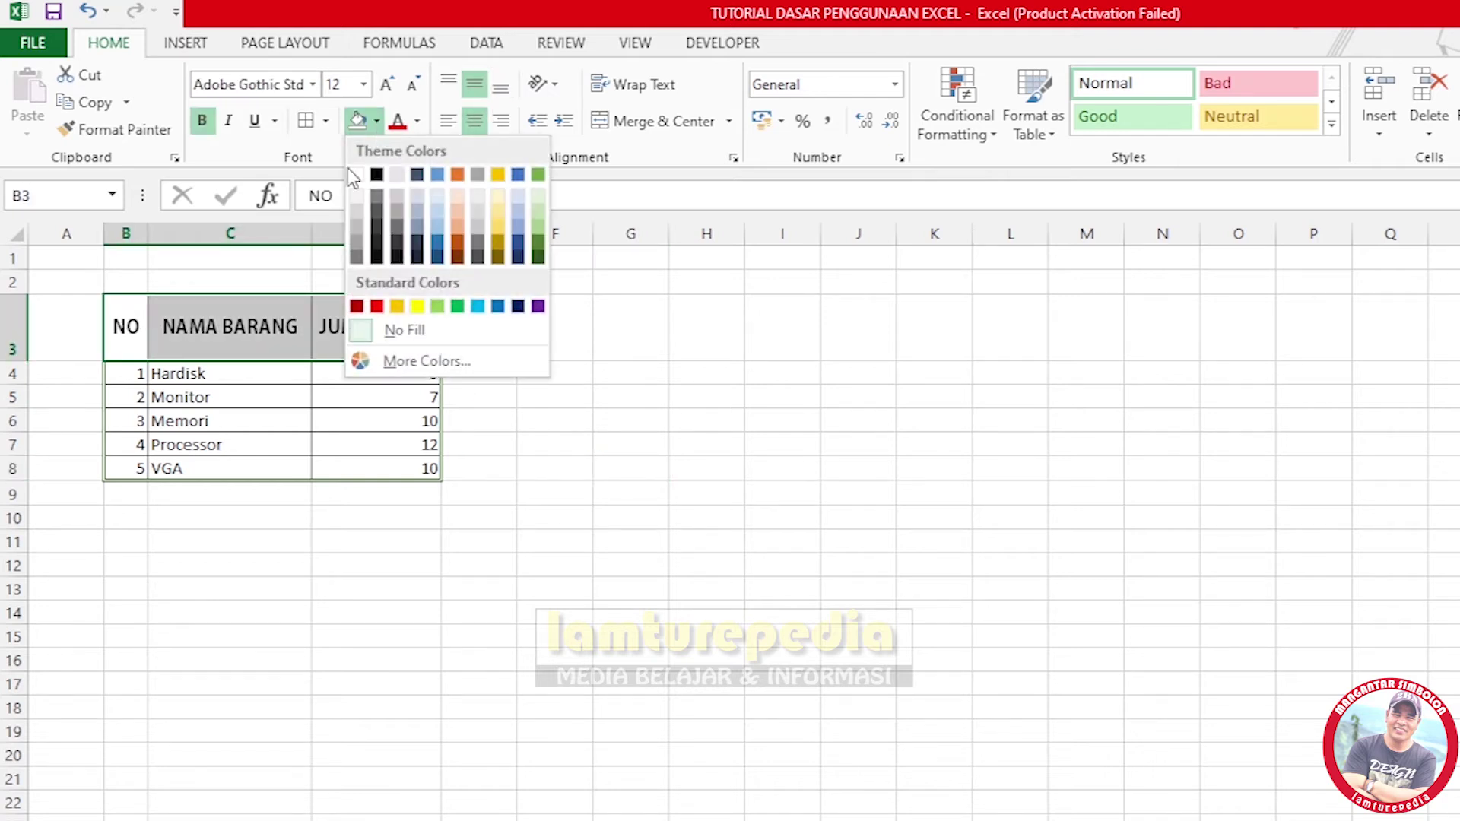
{"action": "left_click", "coordinate": [355, 227]}
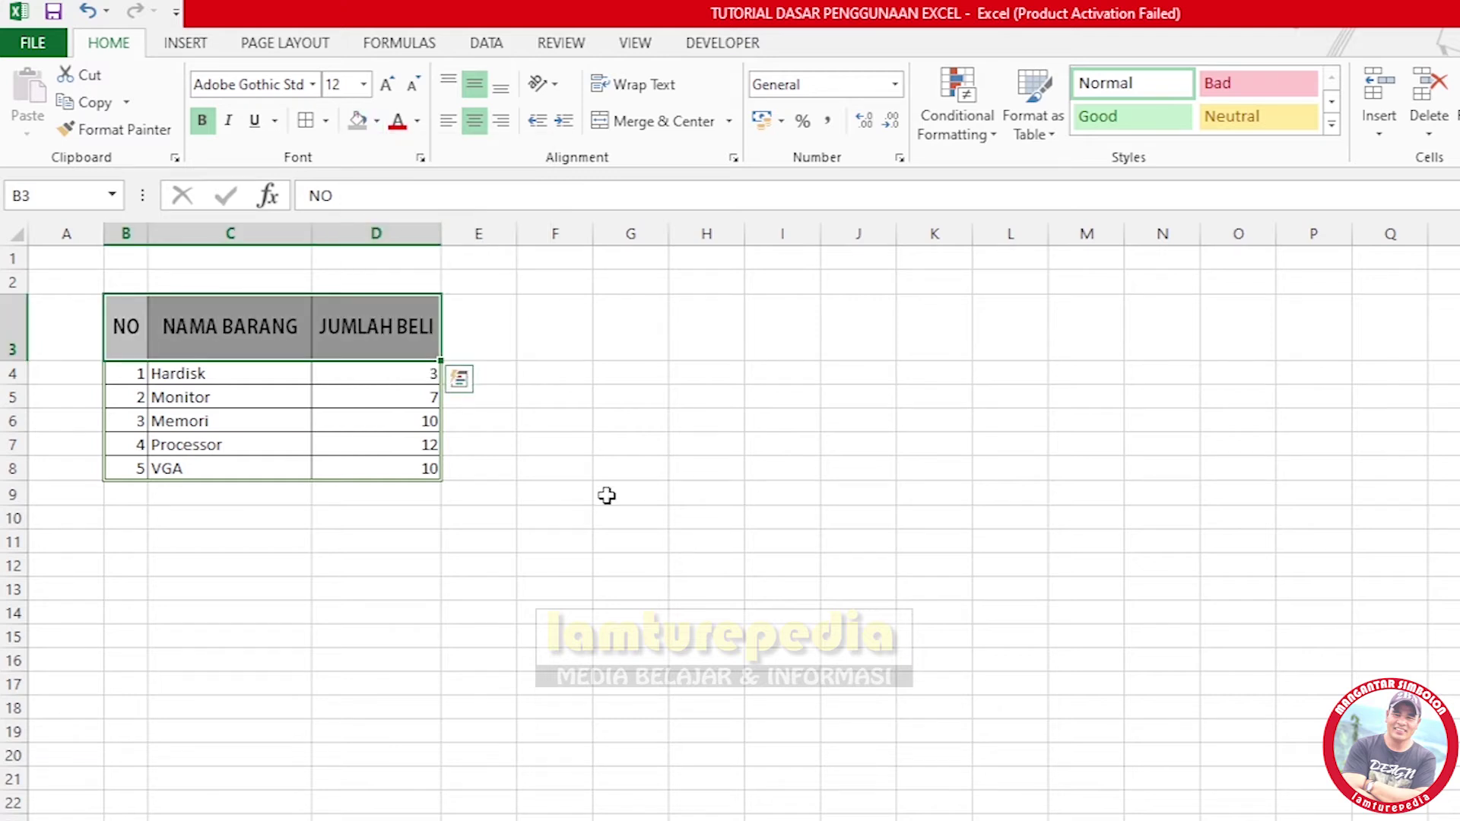
{"action": "left_click", "coordinate": [606, 493]}
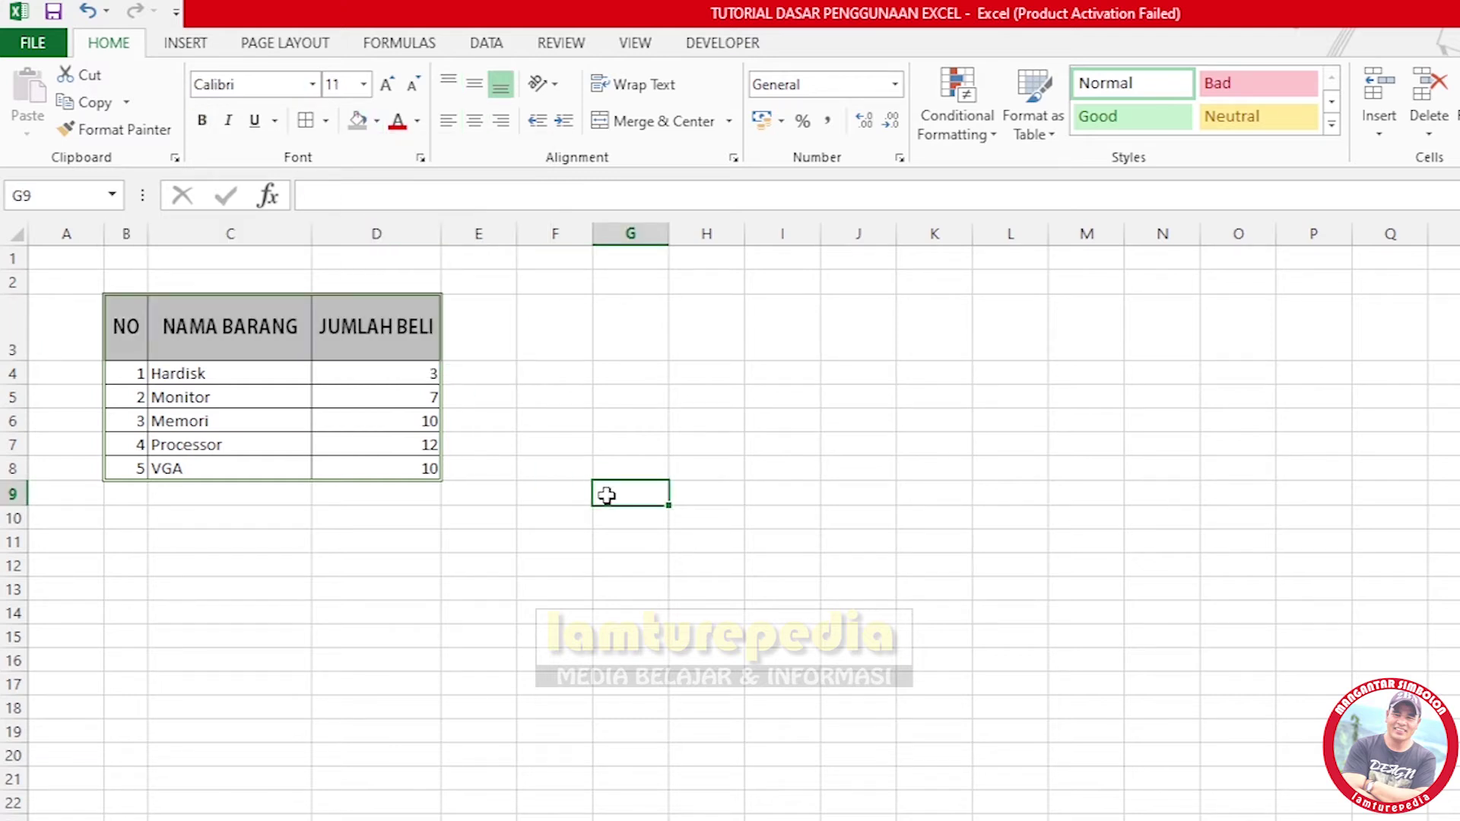
{"action": "left_click", "coordinate": [264, 616]}
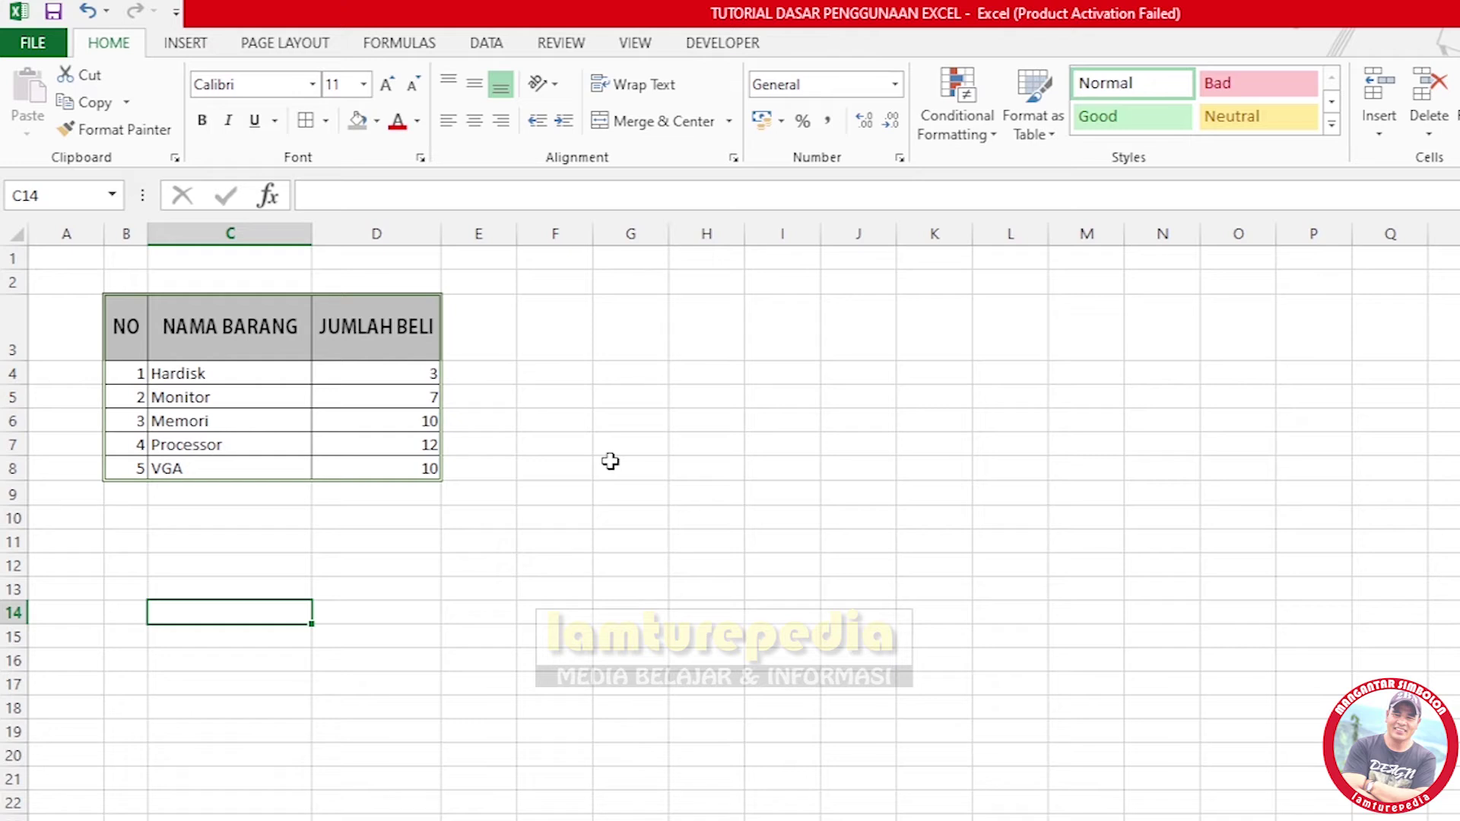
Reduce the height of the table's header row 3.
{"action": "left_click", "coordinate": [7, 328]}
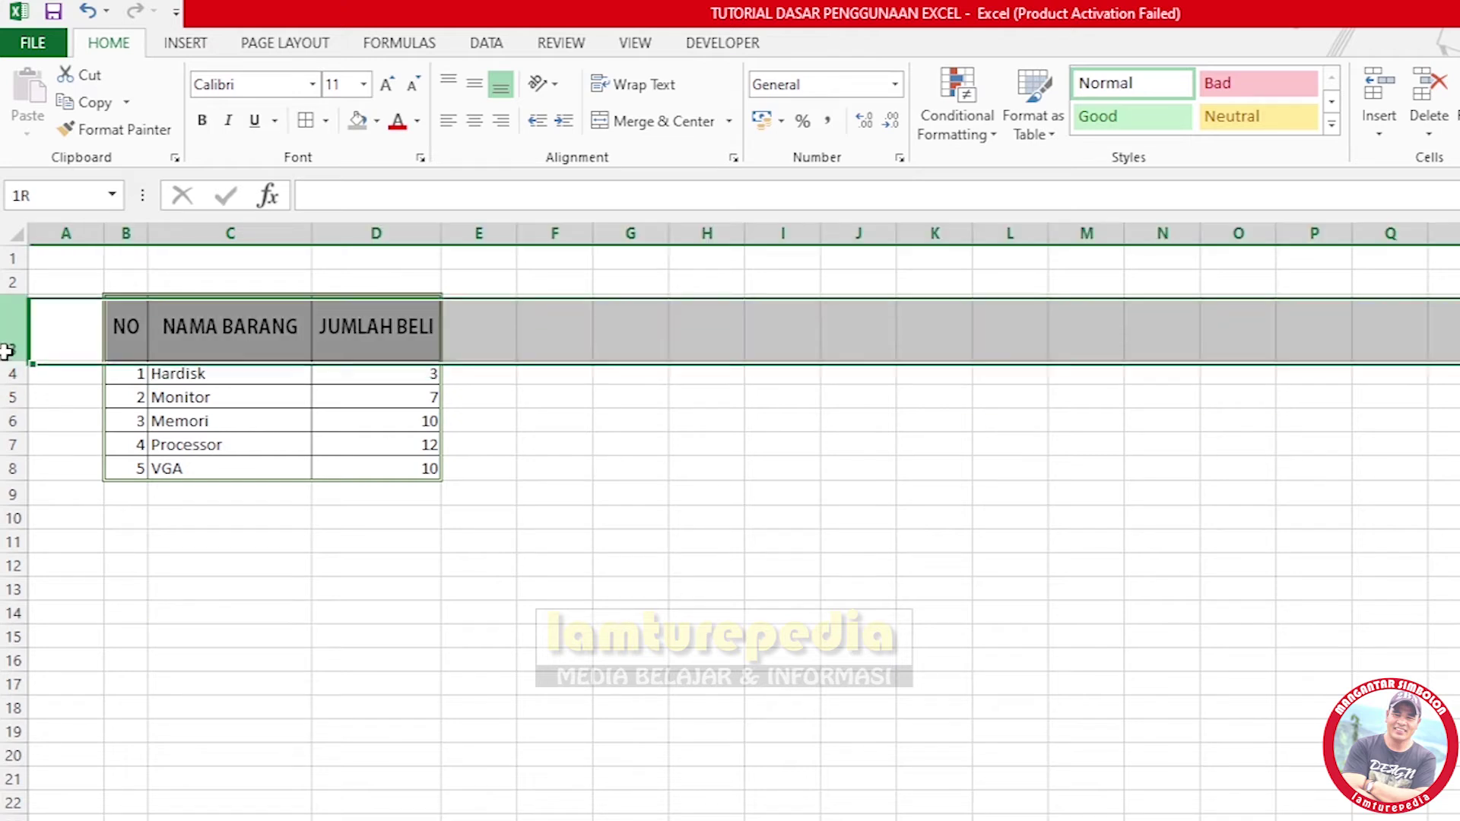
{"action": "left_click", "coordinate": [46, 397]}
{"action": "left_click_drag", "start_coordinate": [20, 359], "coordinate": [17, 340]}
{"action": "left_click", "coordinate": [632, 376]}
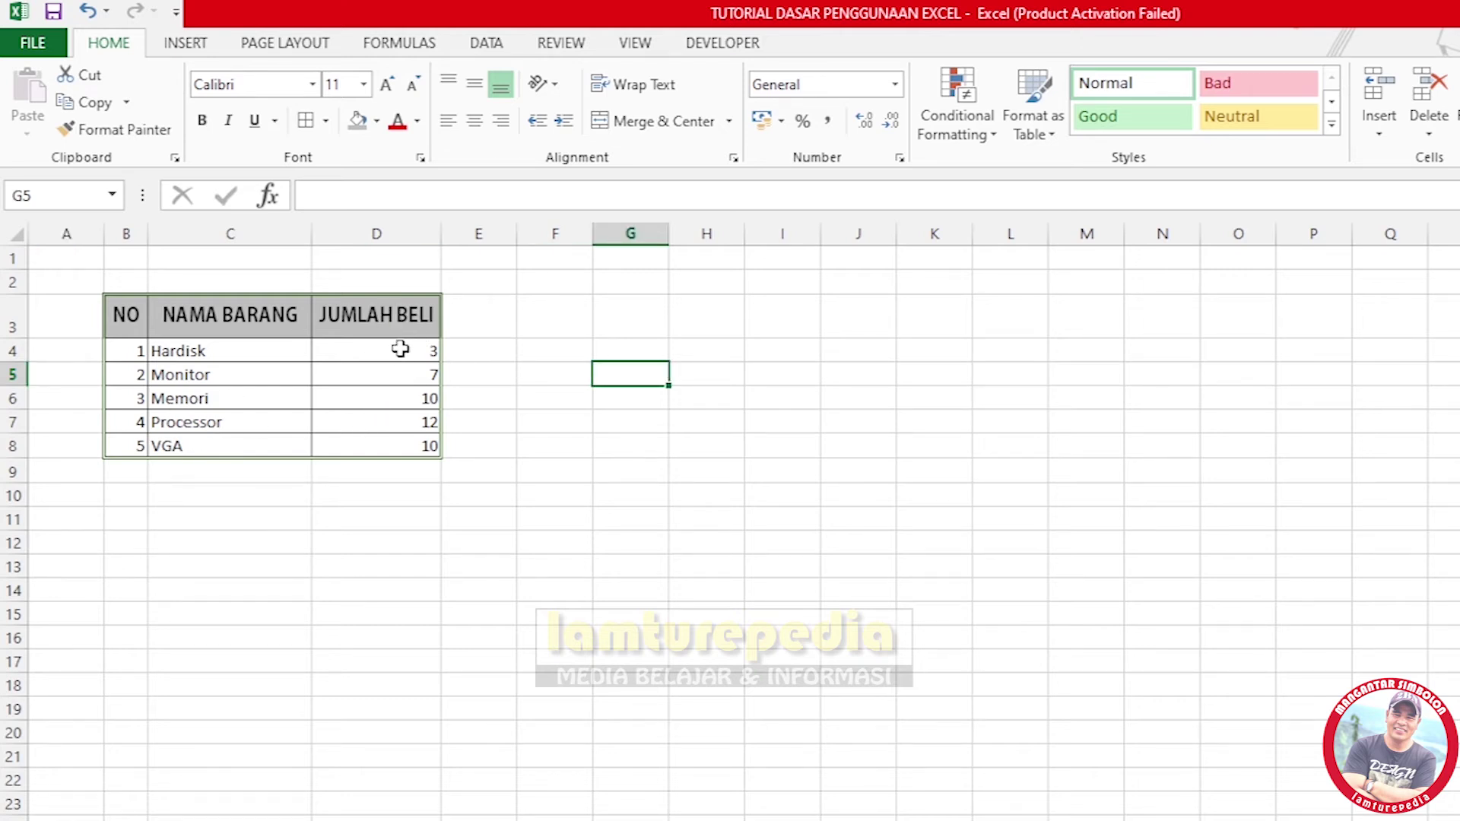
Center the JUMLAH BELI quantities in D4:D8 horizontally.
{"action": "left_click_drag", "start_coordinate": [400, 349], "coordinate": [396, 443]}
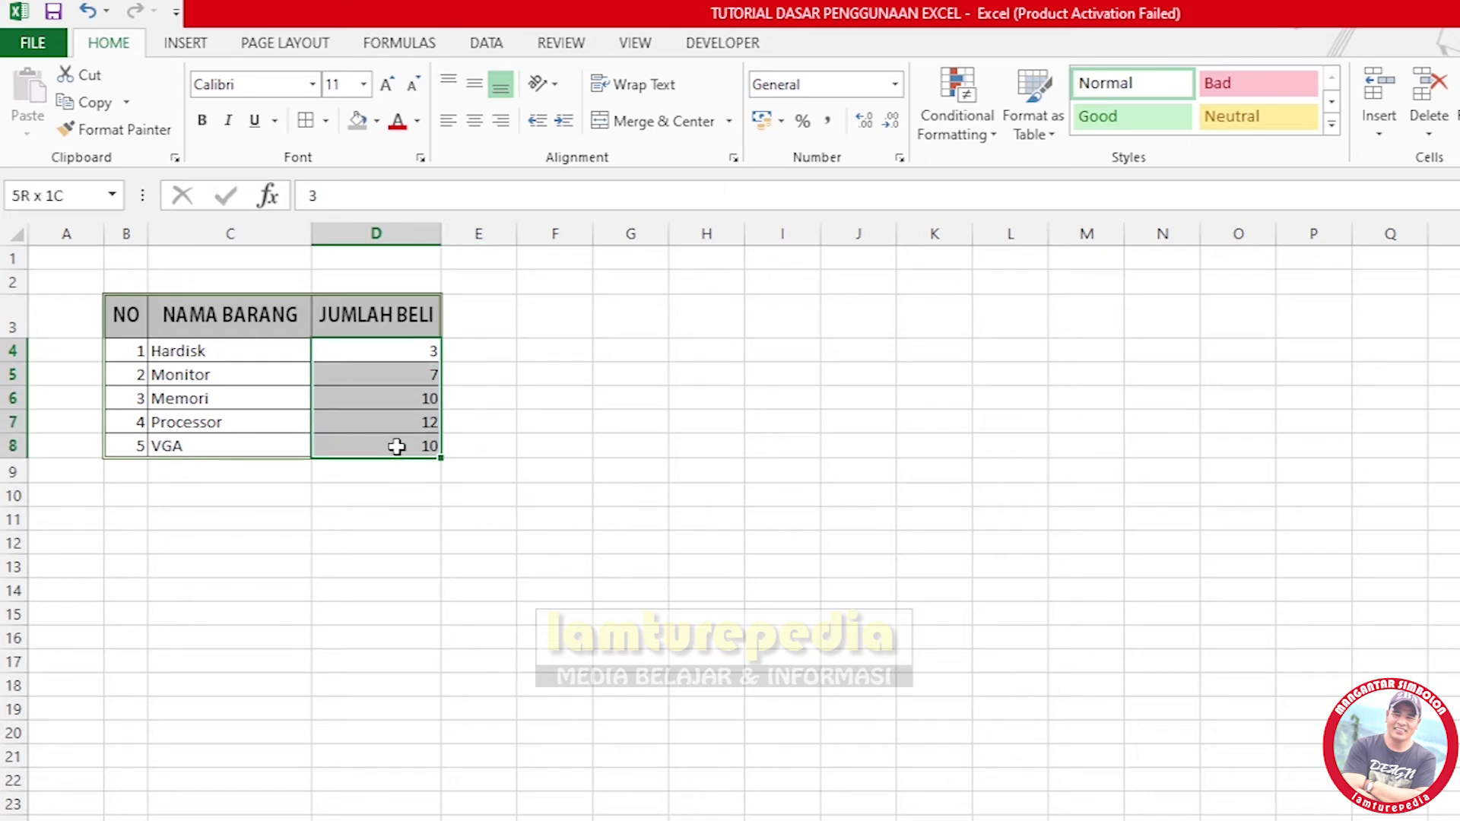
{"action": "left_click", "coordinate": [514, 435]}
{"action": "left_click_drag", "start_coordinate": [390, 354], "coordinate": [386, 449]}
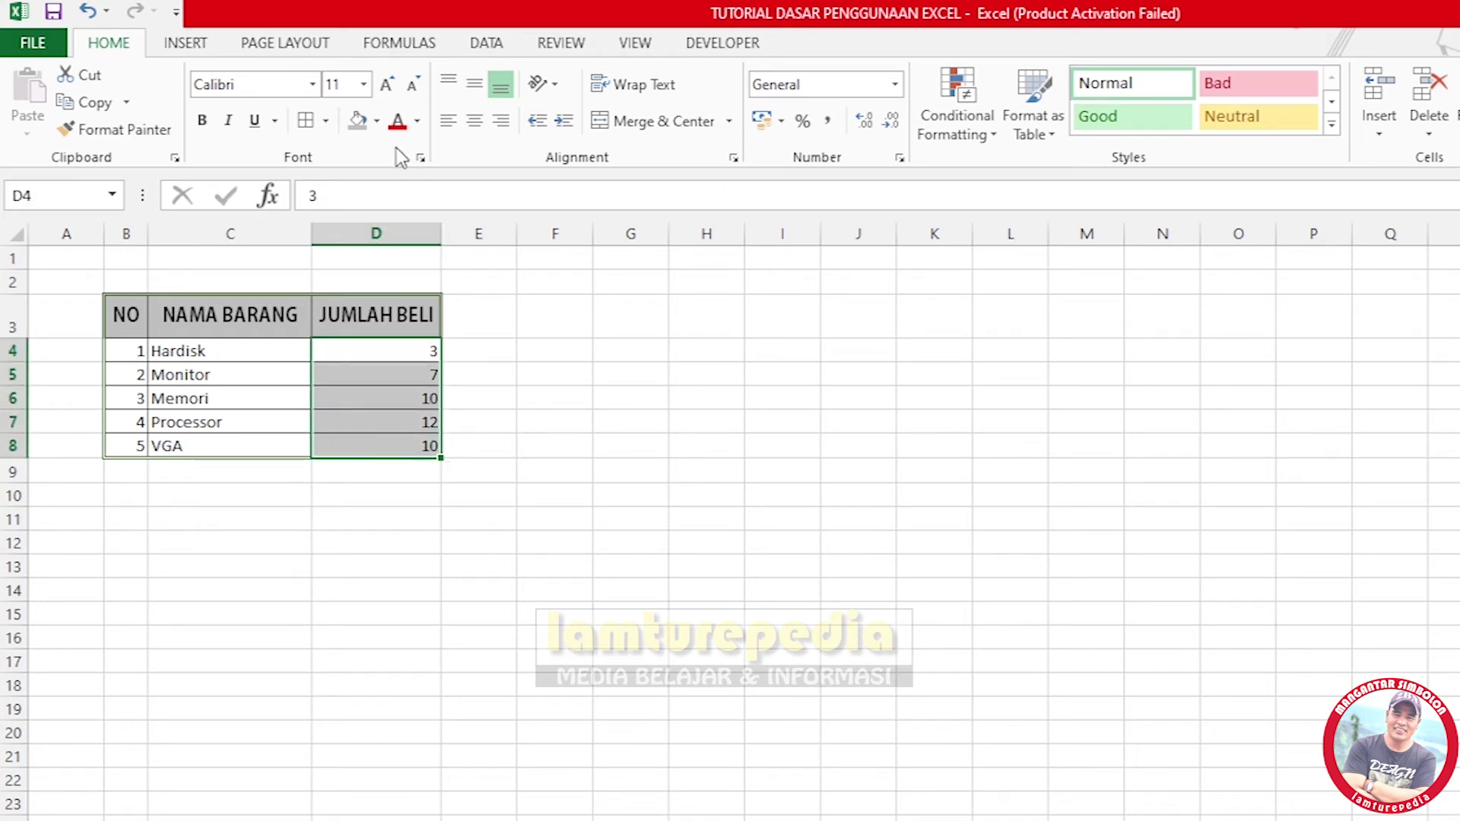
{"action": "left_click", "coordinate": [476, 124]}
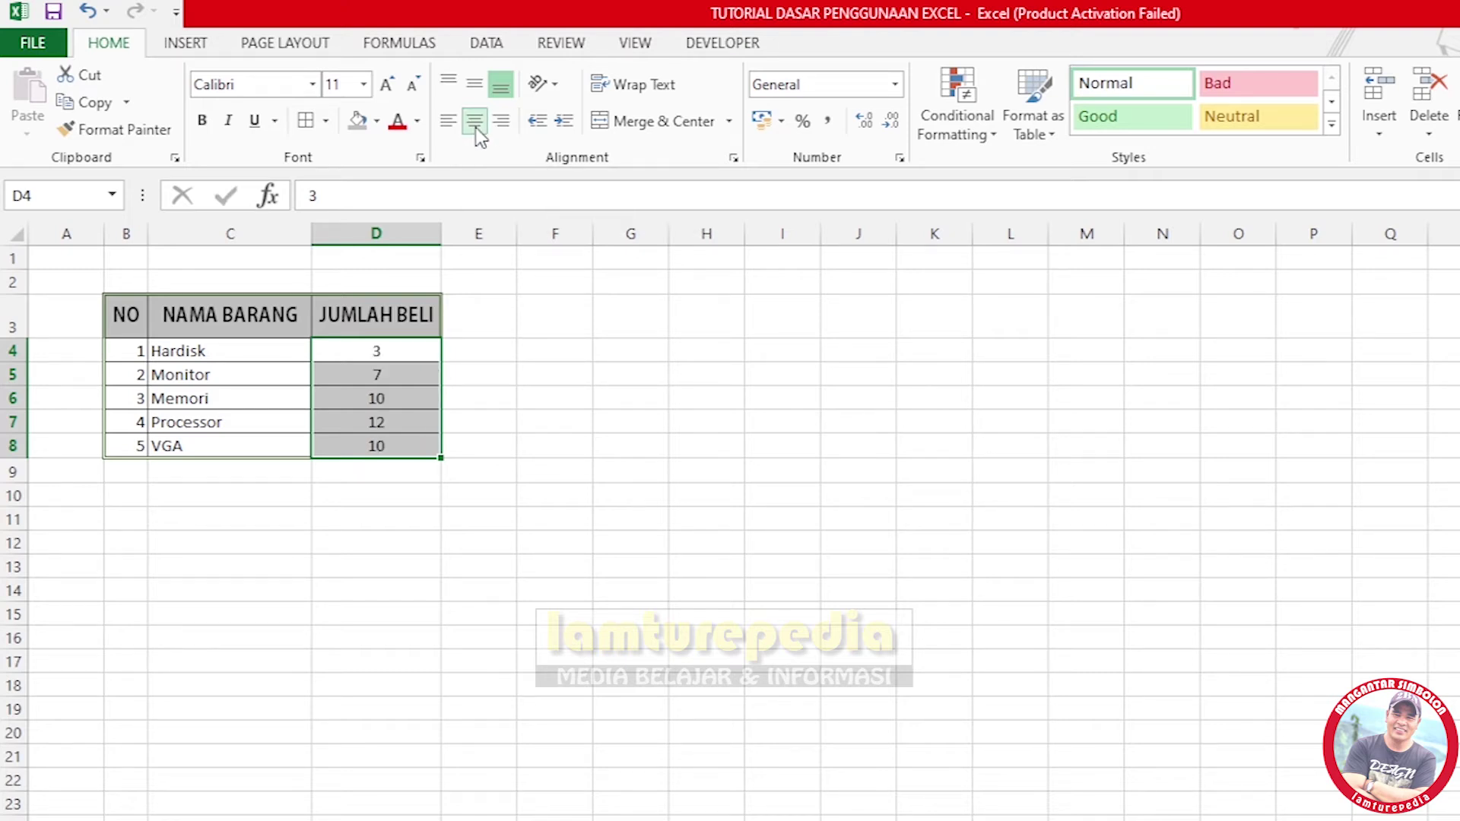
Center the row numbers in the NO column, B4:B8, horizontally.
{"action": "left_click", "coordinate": [131, 359]}
{"action": "left_click_drag", "start_coordinate": [131, 367], "coordinate": [137, 447]}
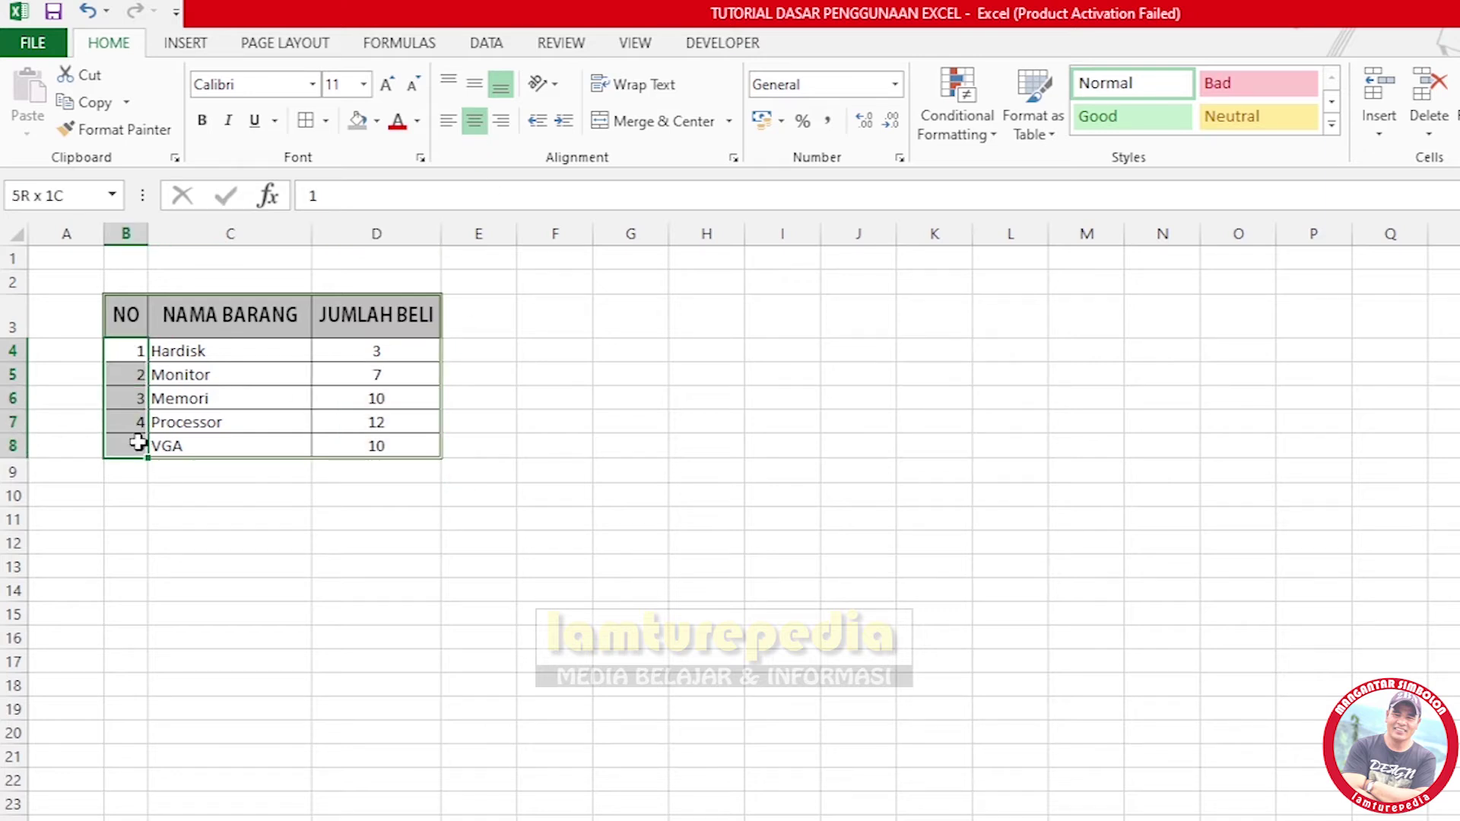
{"action": "left_click", "coordinate": [475, 124]}
{"action": "left_click", "coordinate": [512, 517]}
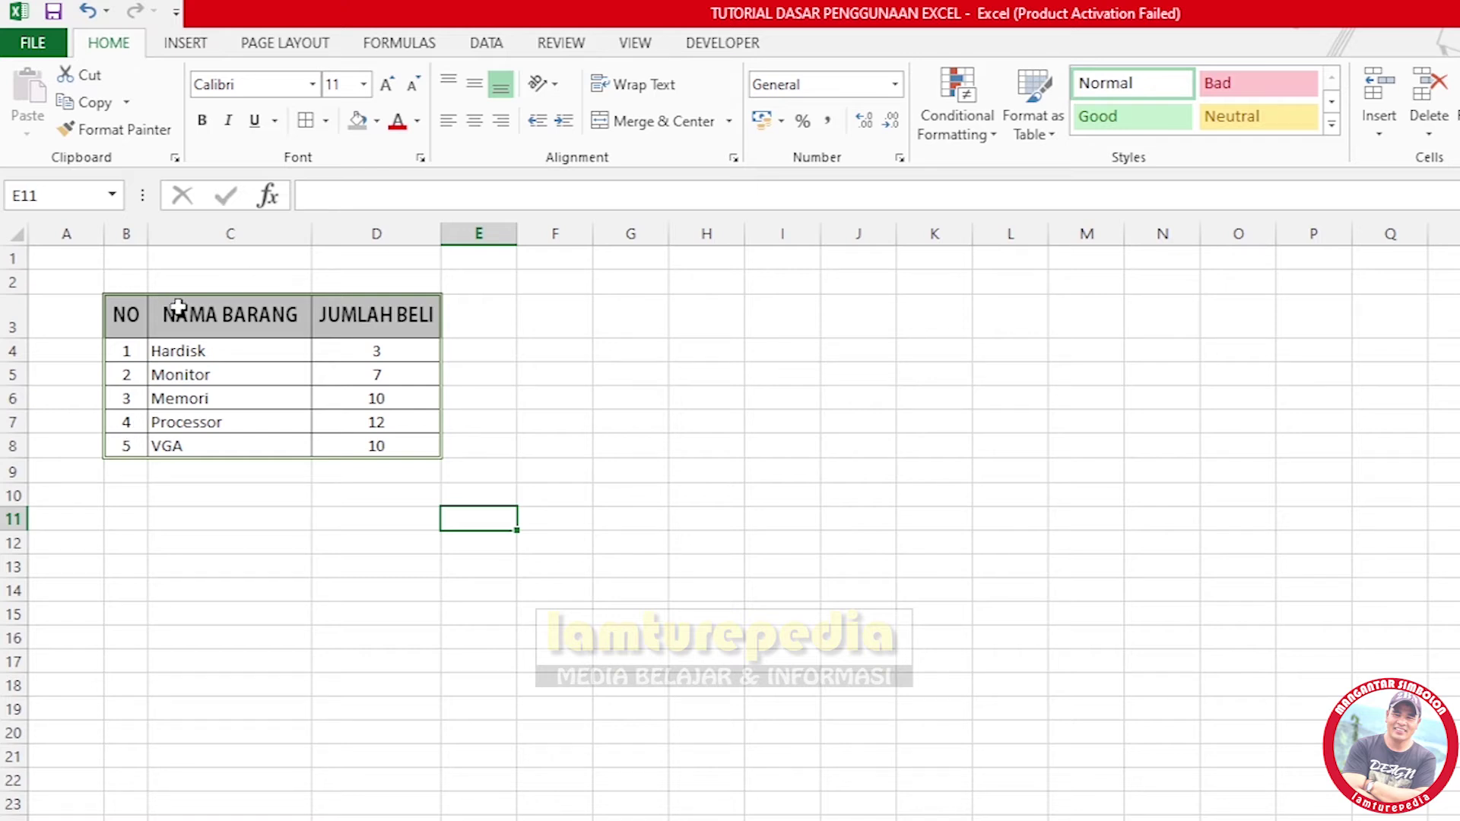
{"action": "left_click", "coordinate": [127, 277]}
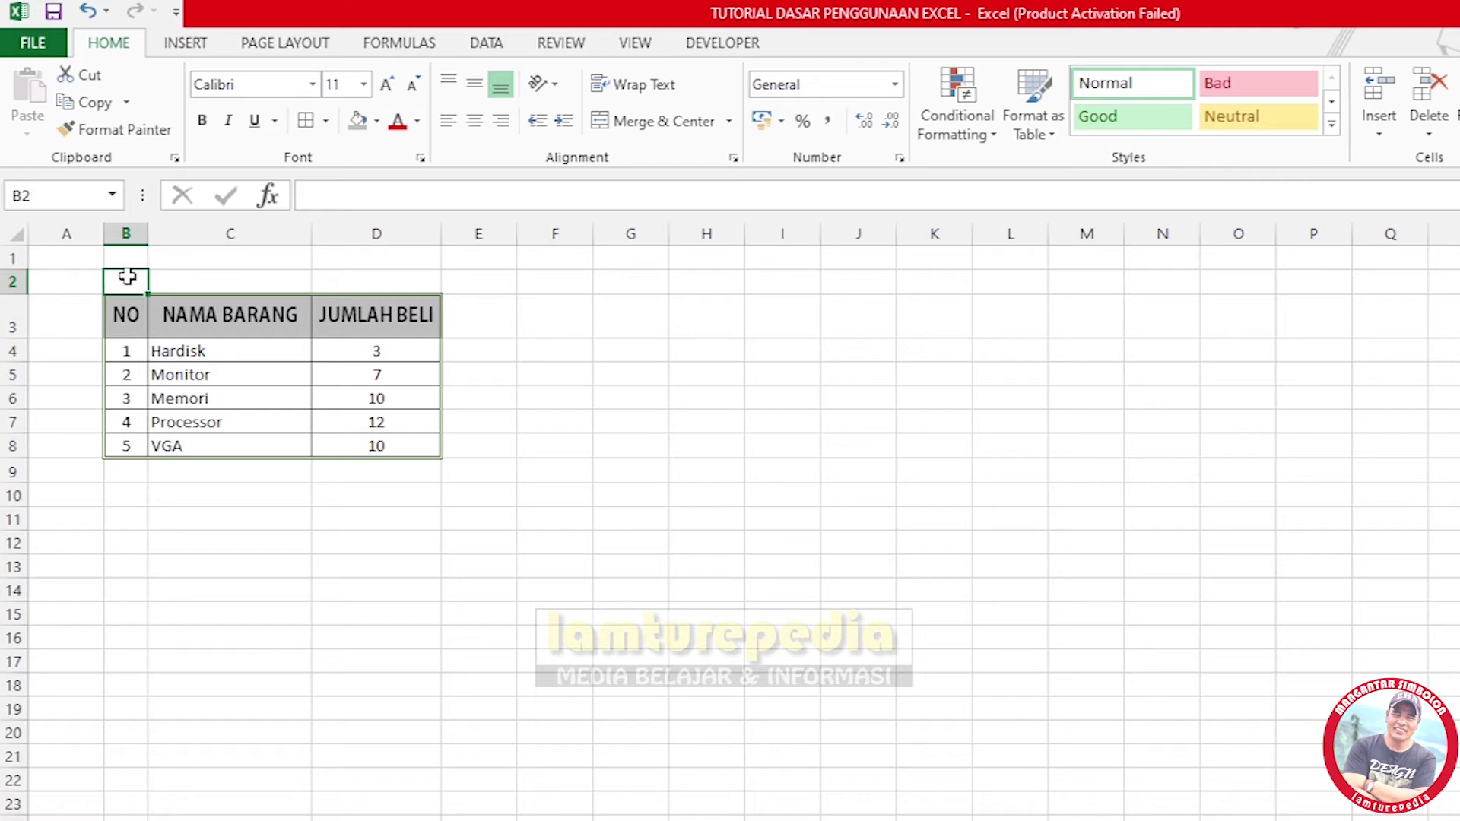
Enter the table title "DAFTAR PEMBELIAN BARANG" in cell B2, directly above the header row.
{"action": "type", "text": "DAFTAR"}
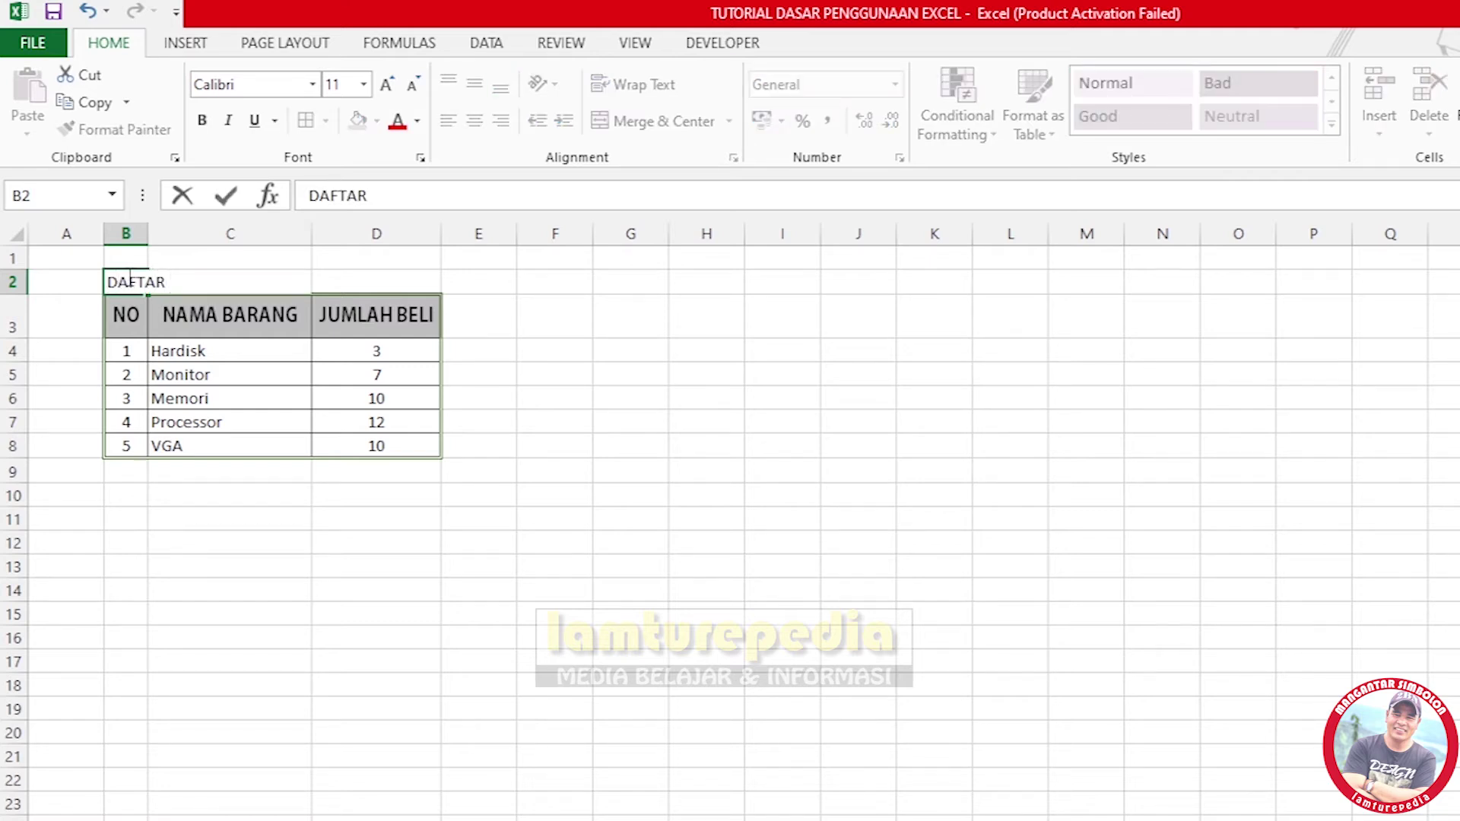
{"action": "type", "text": " PEMBELIAN BARANG"}
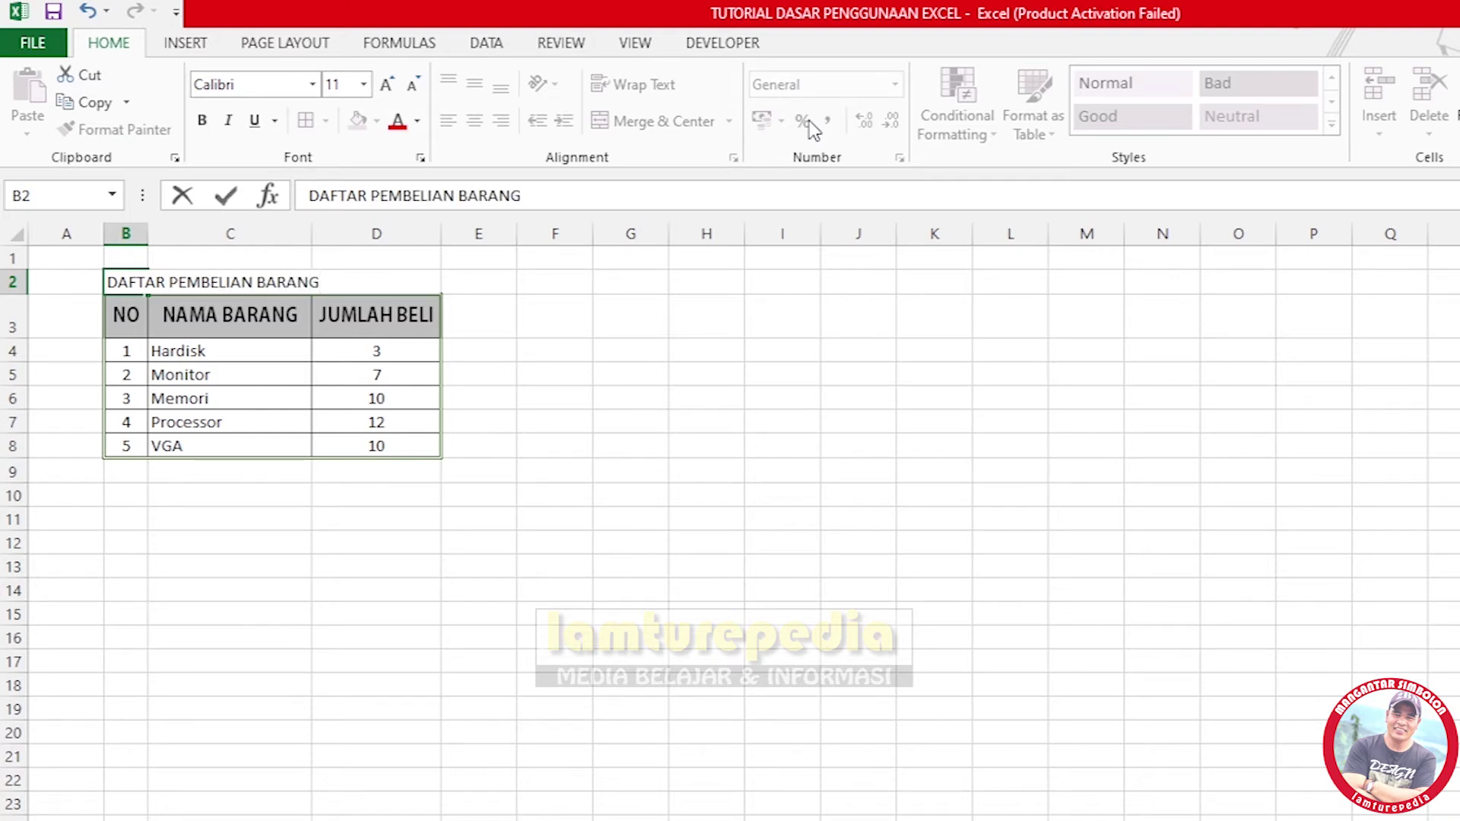
{"action": "key", "text": "Return"}
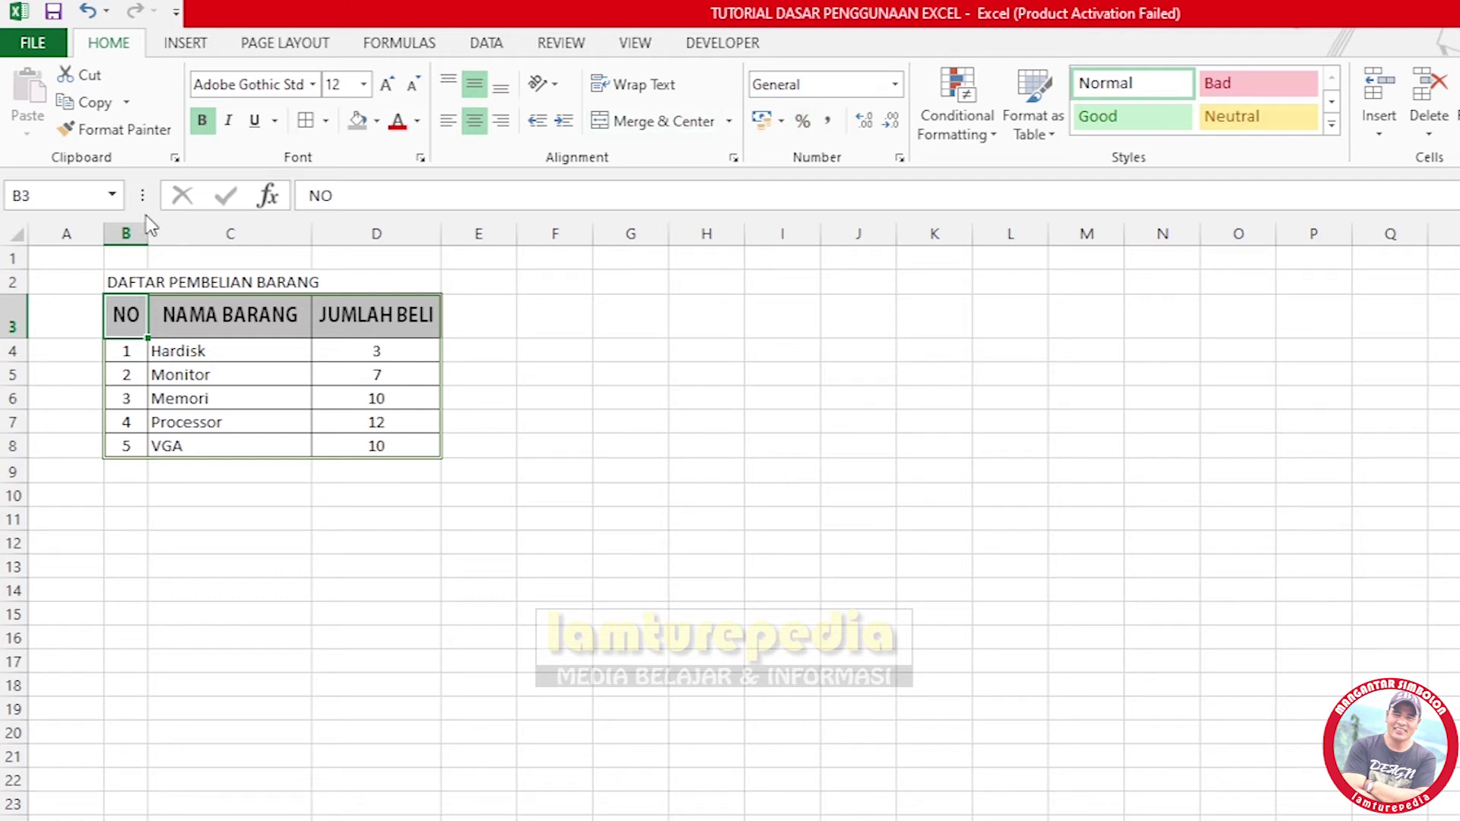
Enter the company name "PT. ANGIN RIBUT" in cell B1, above the table title.
{"action": "left_click", "coordinate": [121, 259]}
{"action": "type", "text": "PT"}
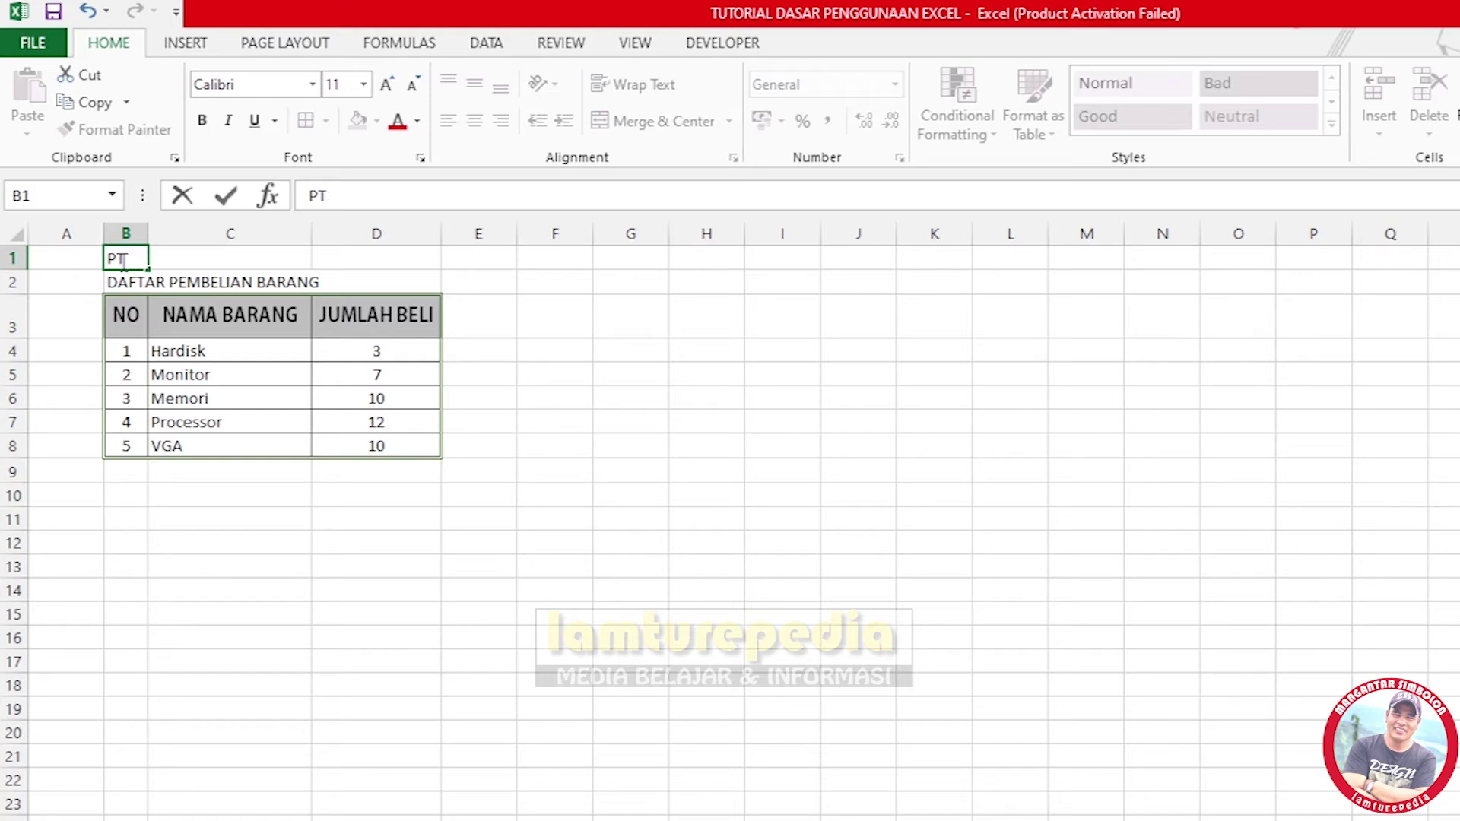
{"action": "type", "text": ". ANG"}
{"action": "type", "text": "UN"}
{"action": "key", "text": "BackSpace"}
{"action": "key", "text": "BackSpace"}
{"action": "type", "text": "IN RIBUT"}
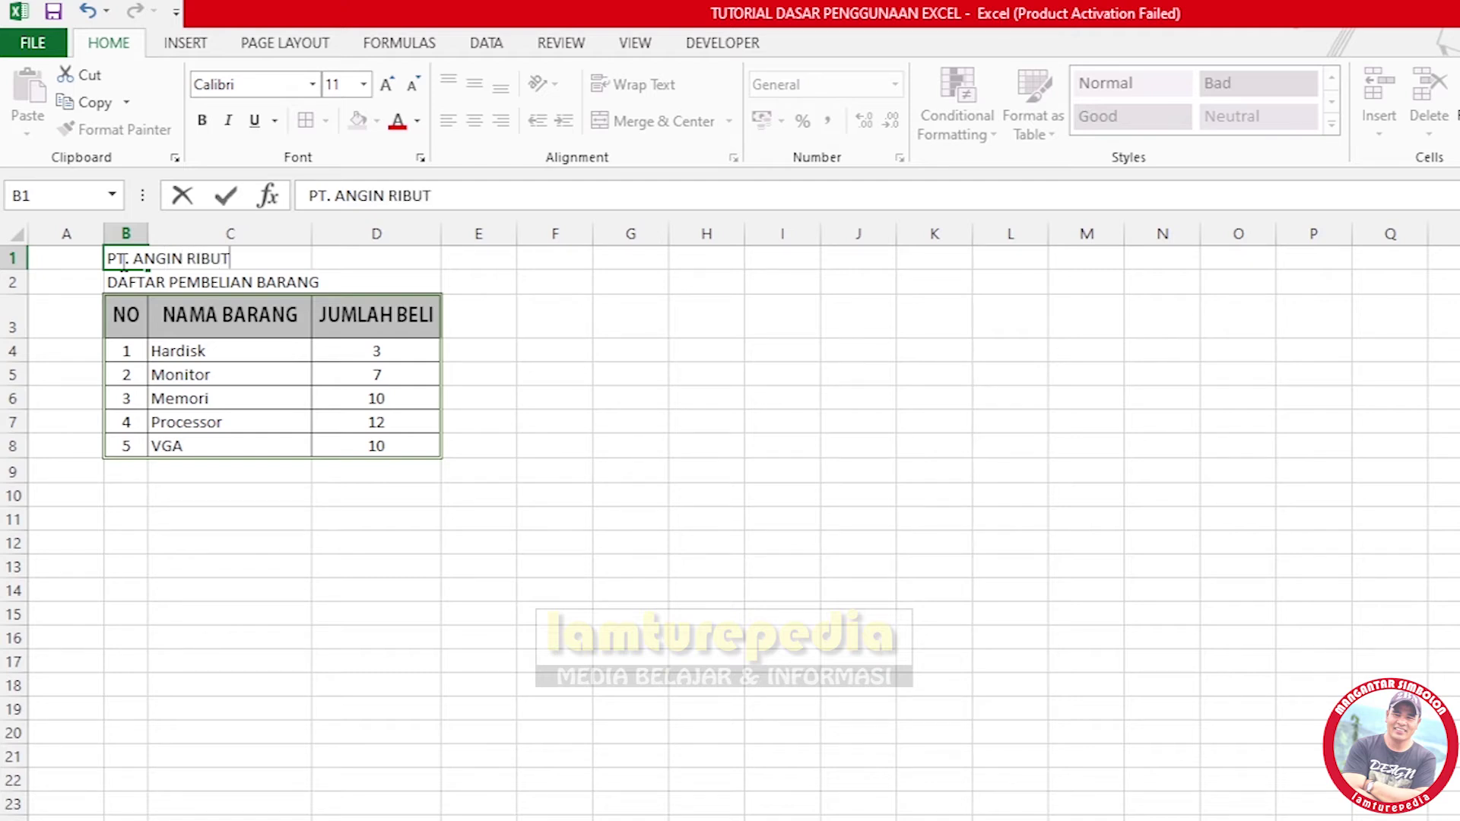
{"action": "key", "text": "Return"}
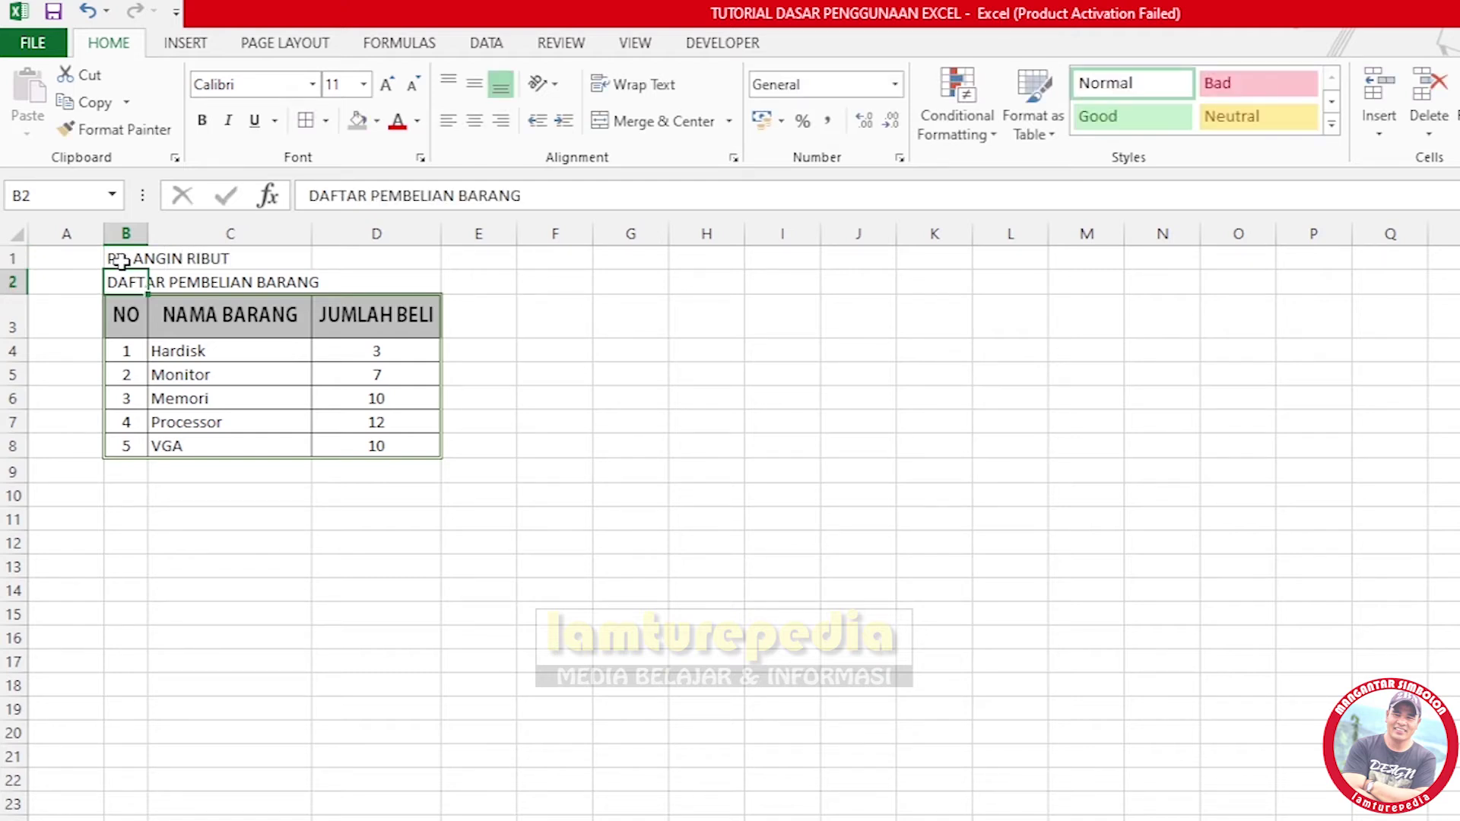
{"action": "left_click", "coordinate": [631, 469]}
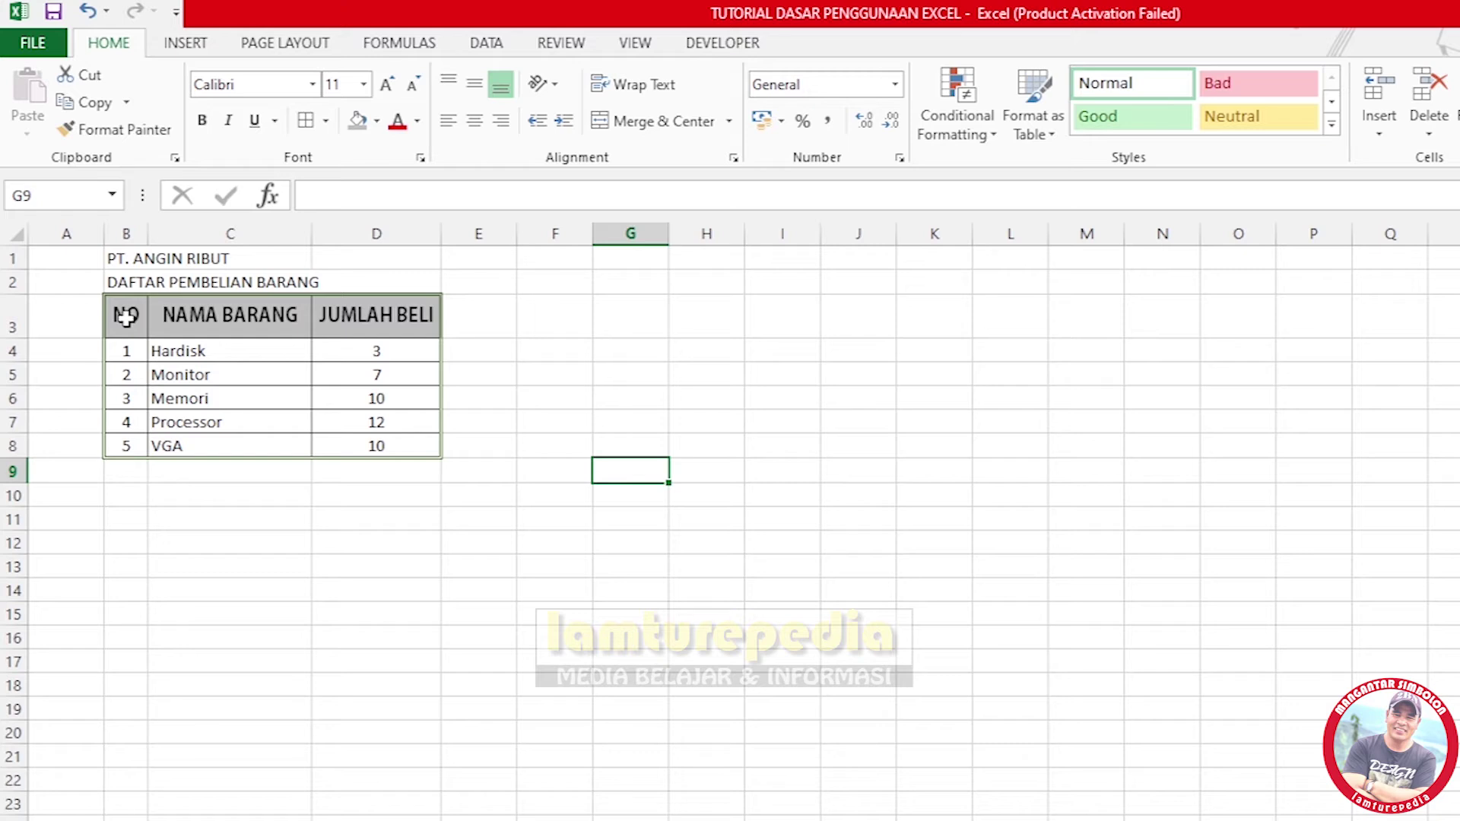
{"action": "left_click", "coordinate": [553, 353]}
{"action": "left_click", "coordinate": [125, 279]}
{"action": "left_click", "coordinate": [124, 313]}
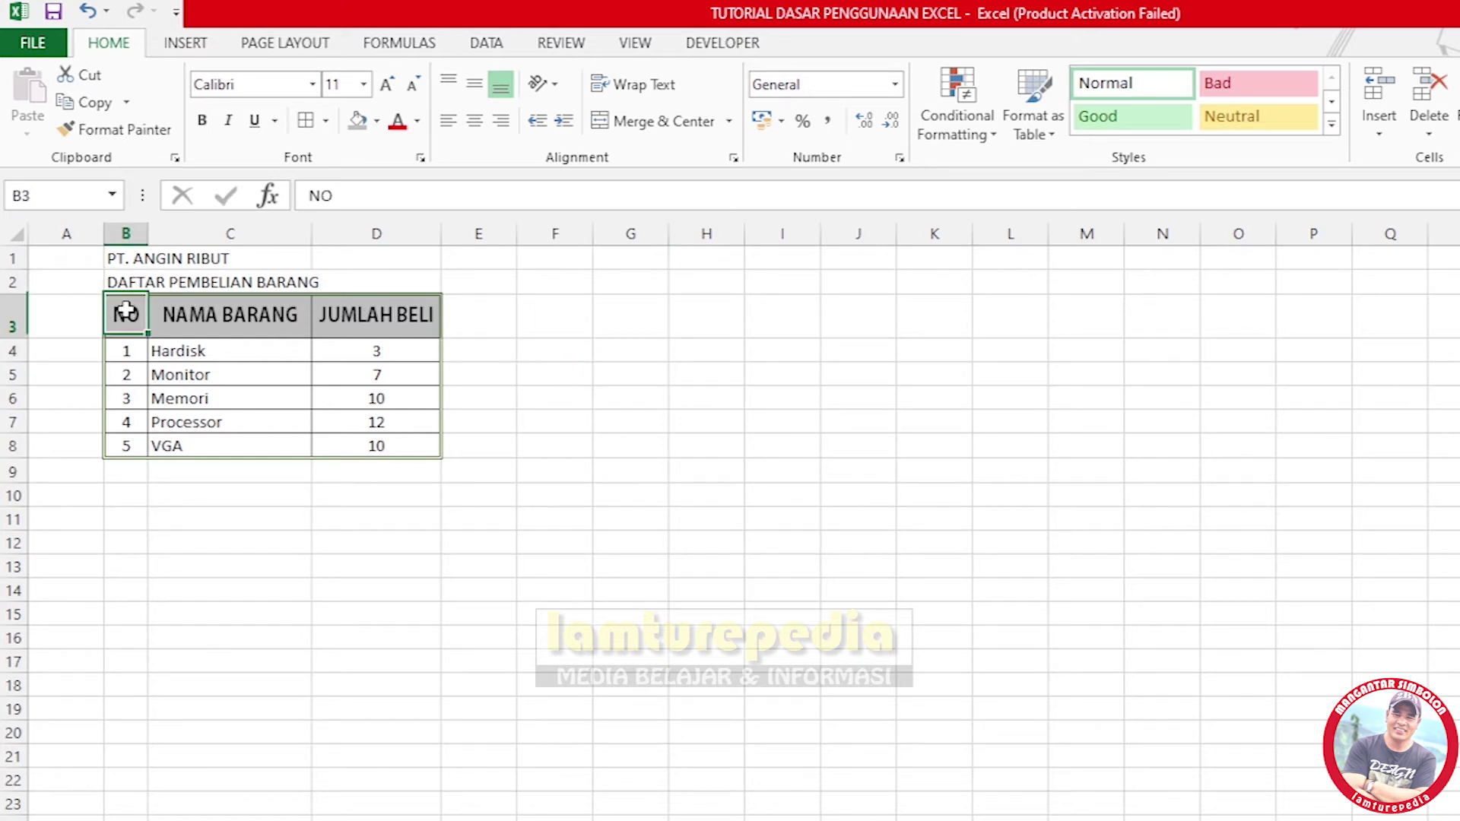
{"action": "left_click", "coordinate": [122, 278]}
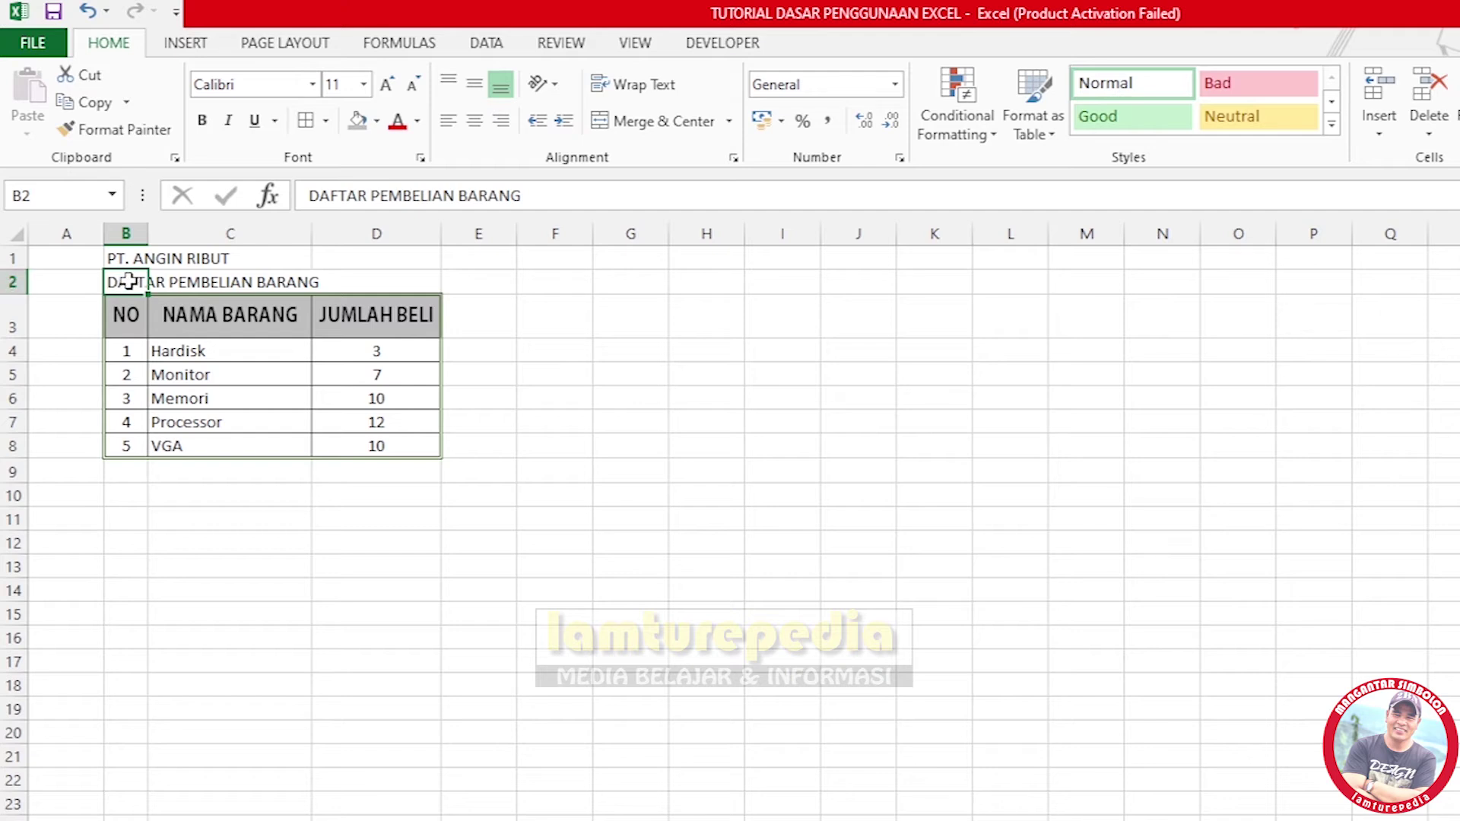
{"action": "left_click", "coordinate": [211, 317]}
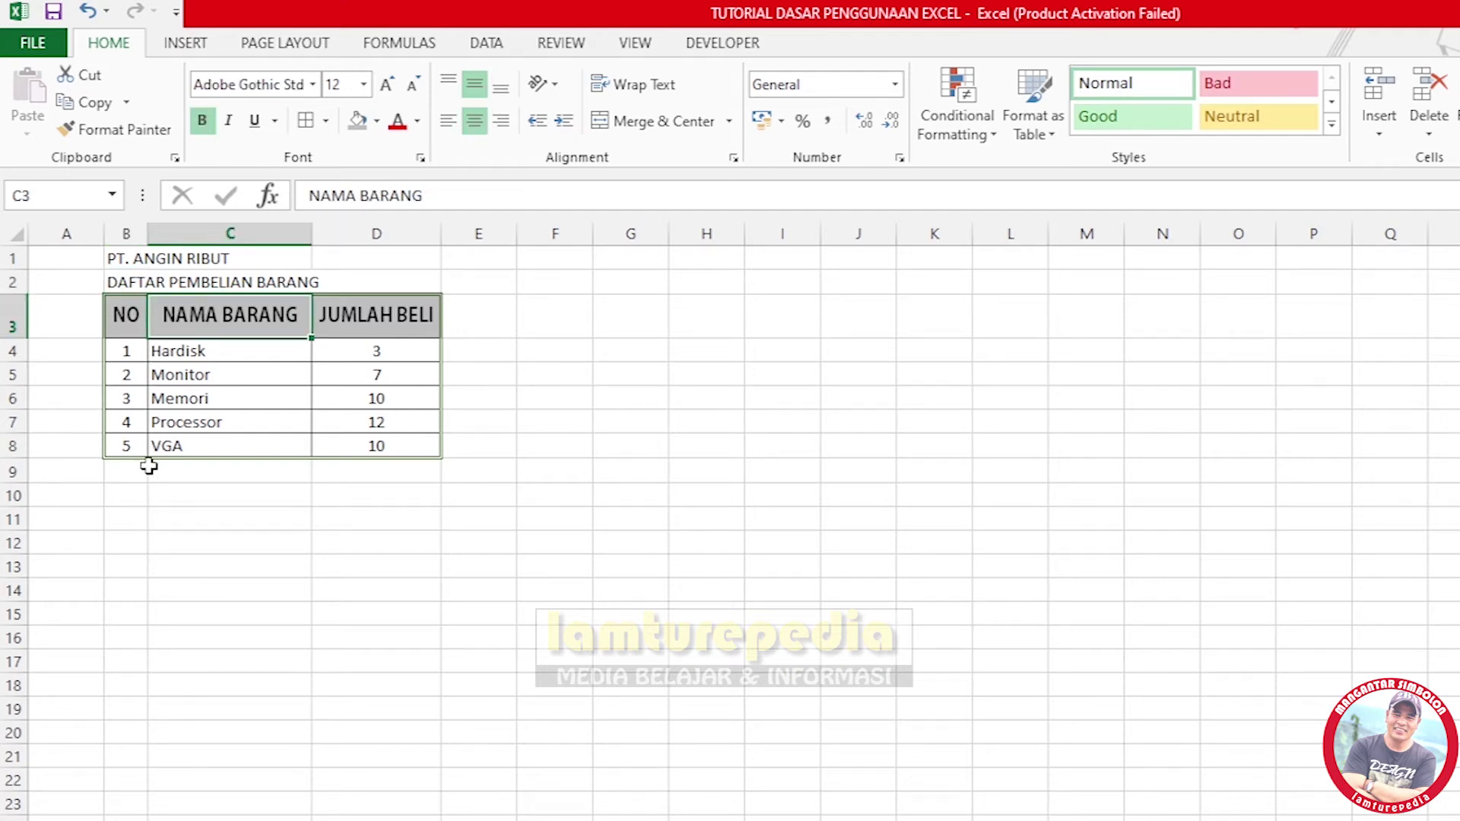
{"action": "left_click", "coordinate": [122, 284]}
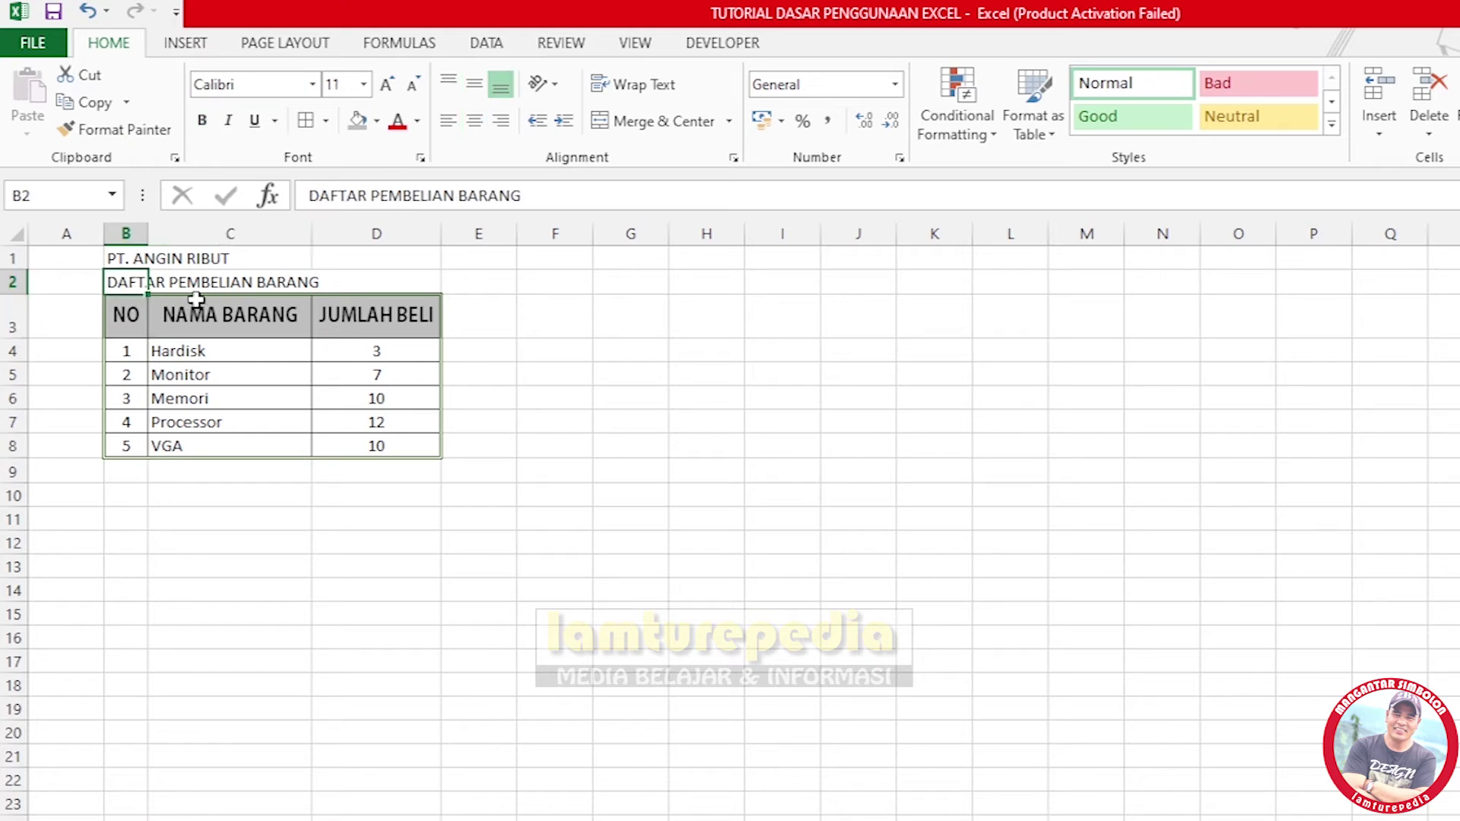
{"action": "left_click", "coordinate": [616, 495]}
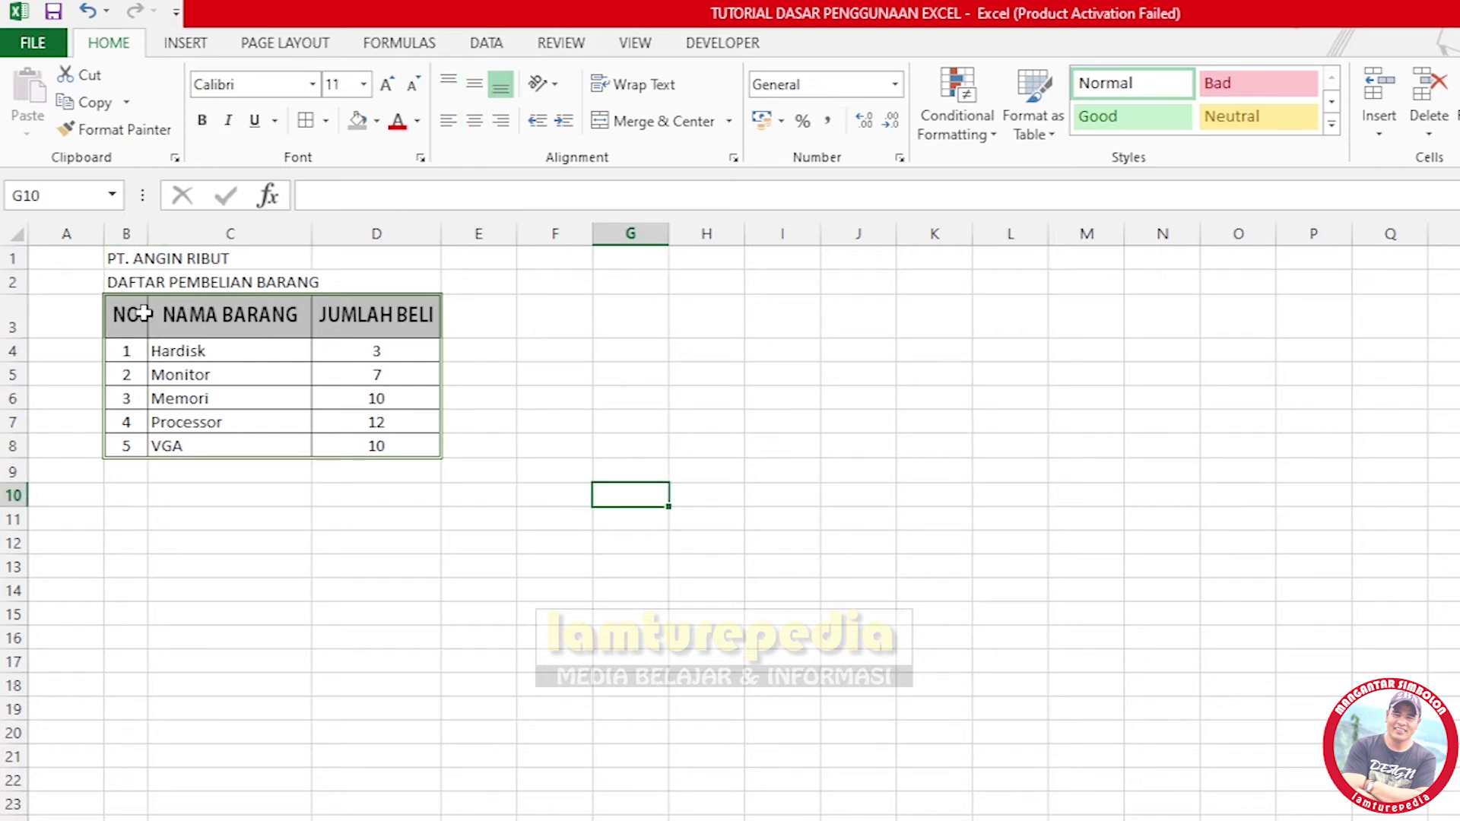
Try inserting a sheet row above the title "DAFTAR PEMBELIAN BARANG" in row 2, and undo it.
{"action": "left_click", "coordinate": [121, 285]}
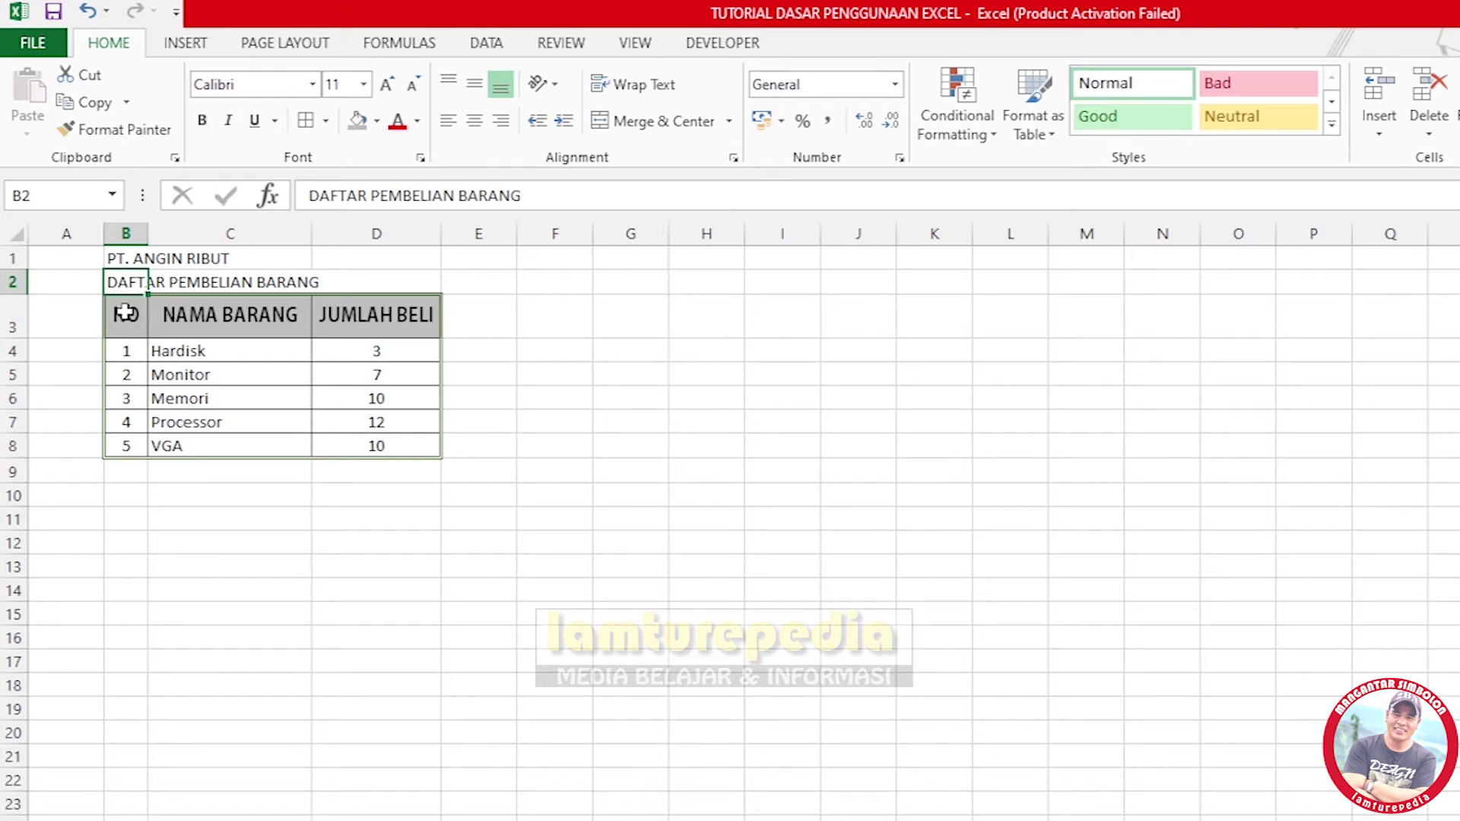
{"action": "left_click", "coordinate": [126, 313]}
{"action": "left_click", "coordinate": [122, 282]}
{"action": "left_click", "coordinate": [1379, 135]}
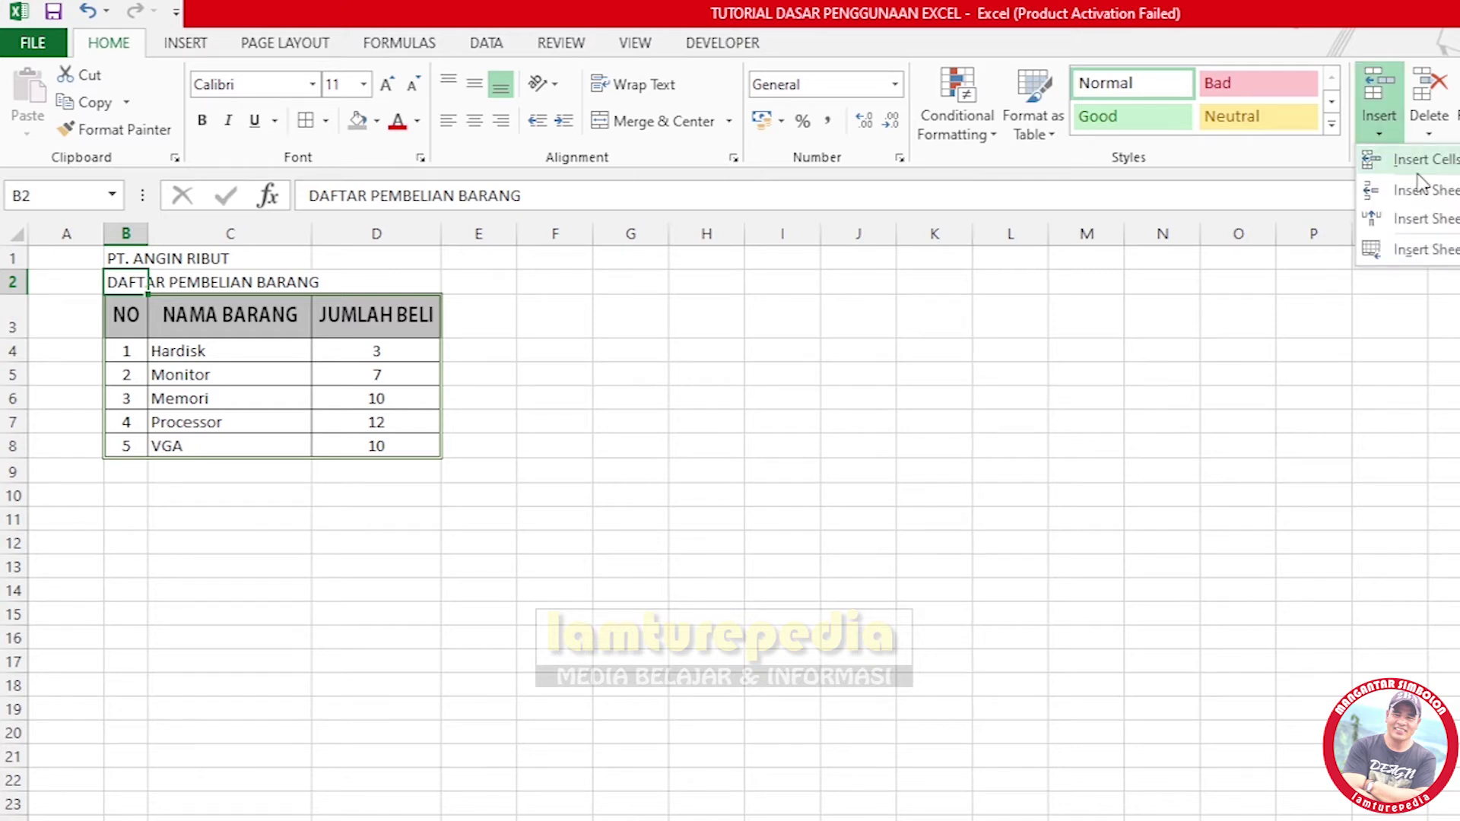
{"action": "left_click", "coordinate": [1447, 198]}
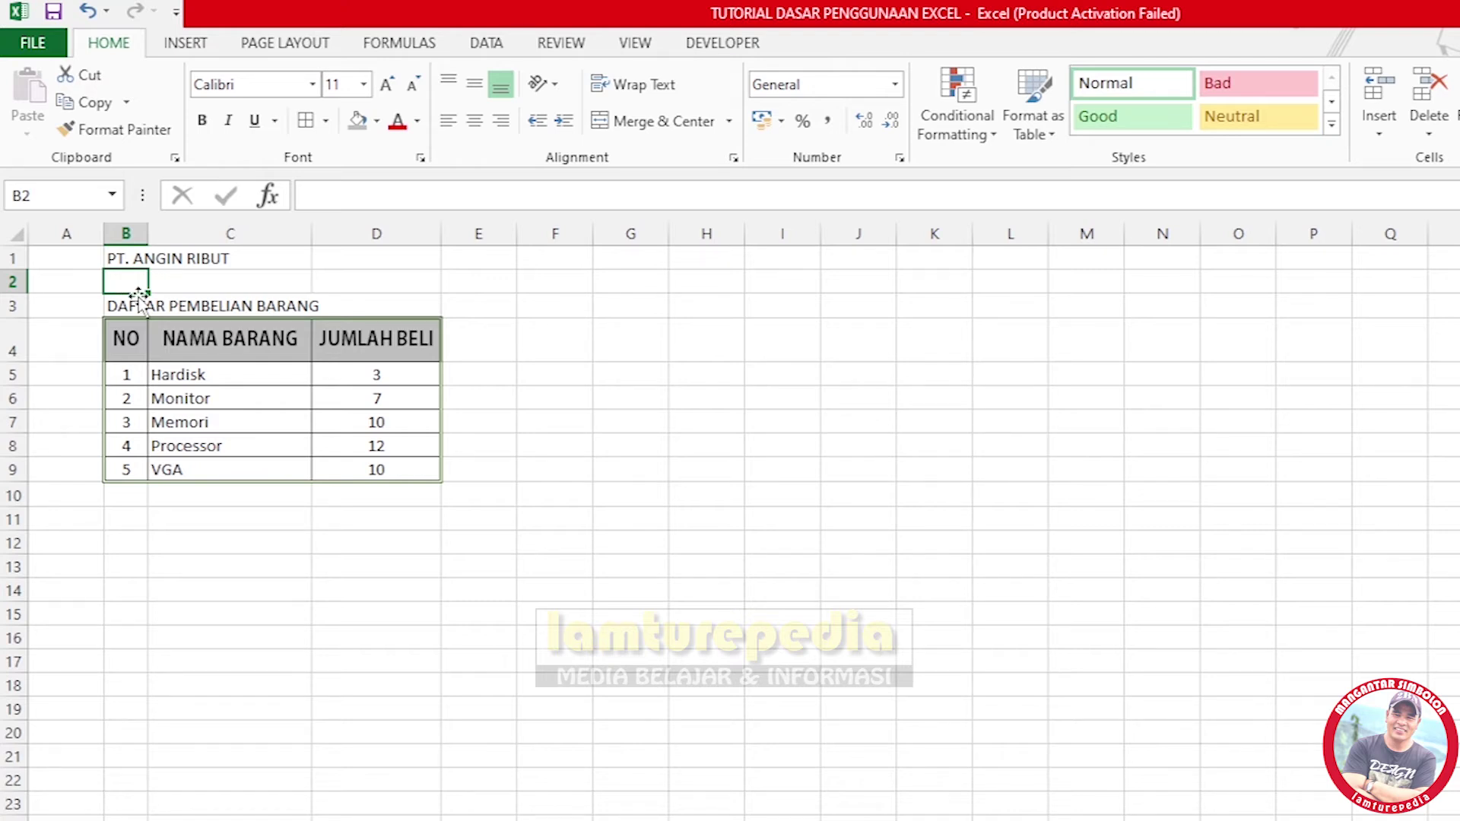
{"action": "left_click", "coordinate": [88, 12]}
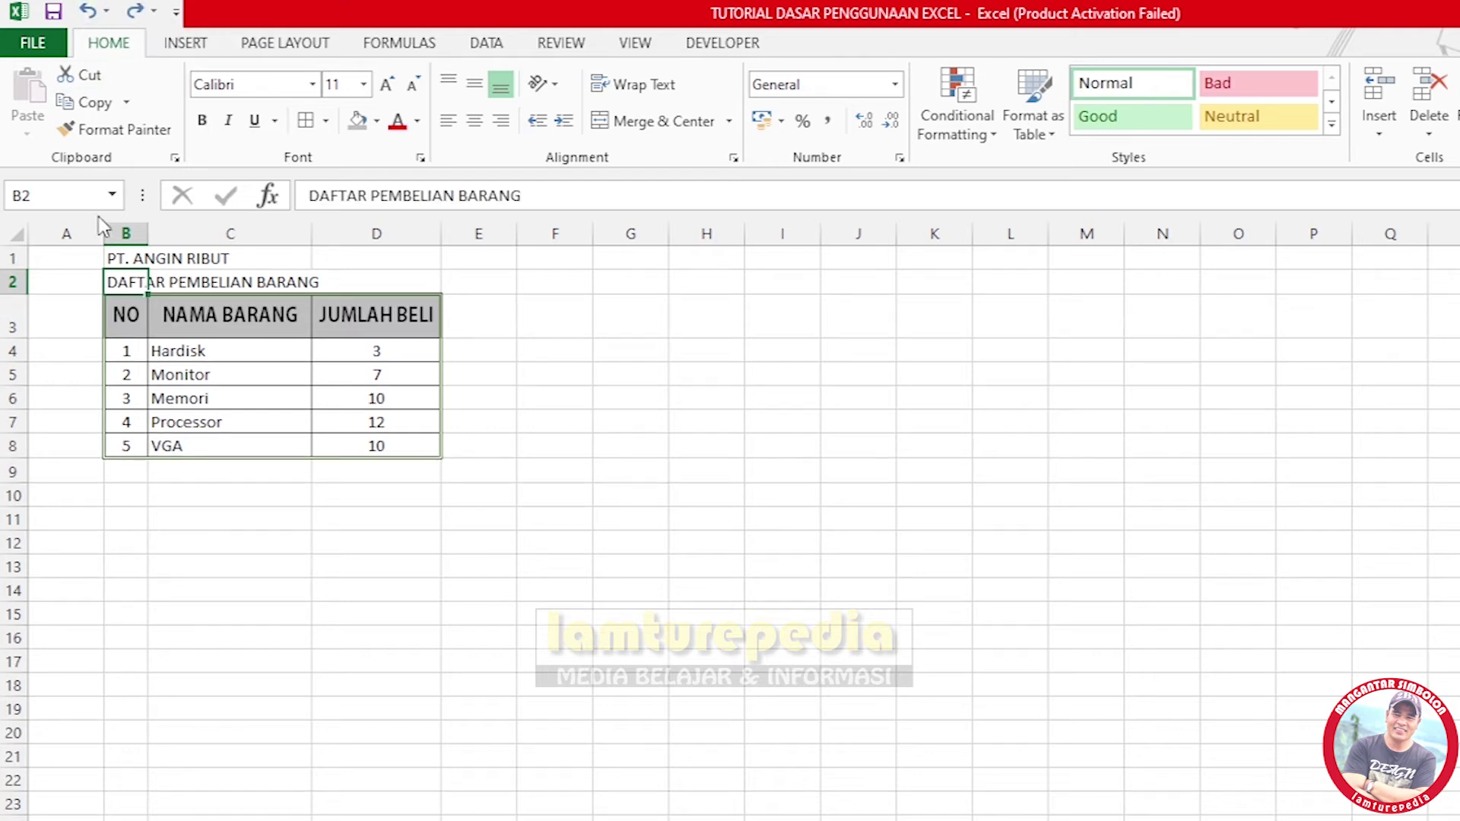
Insert a sheet row between the title in row 2 and the table's header row.
{"action": "left_click", "coordinate": [632, 351]}
{"action": "left_click", "coordinate": [638, 377]}
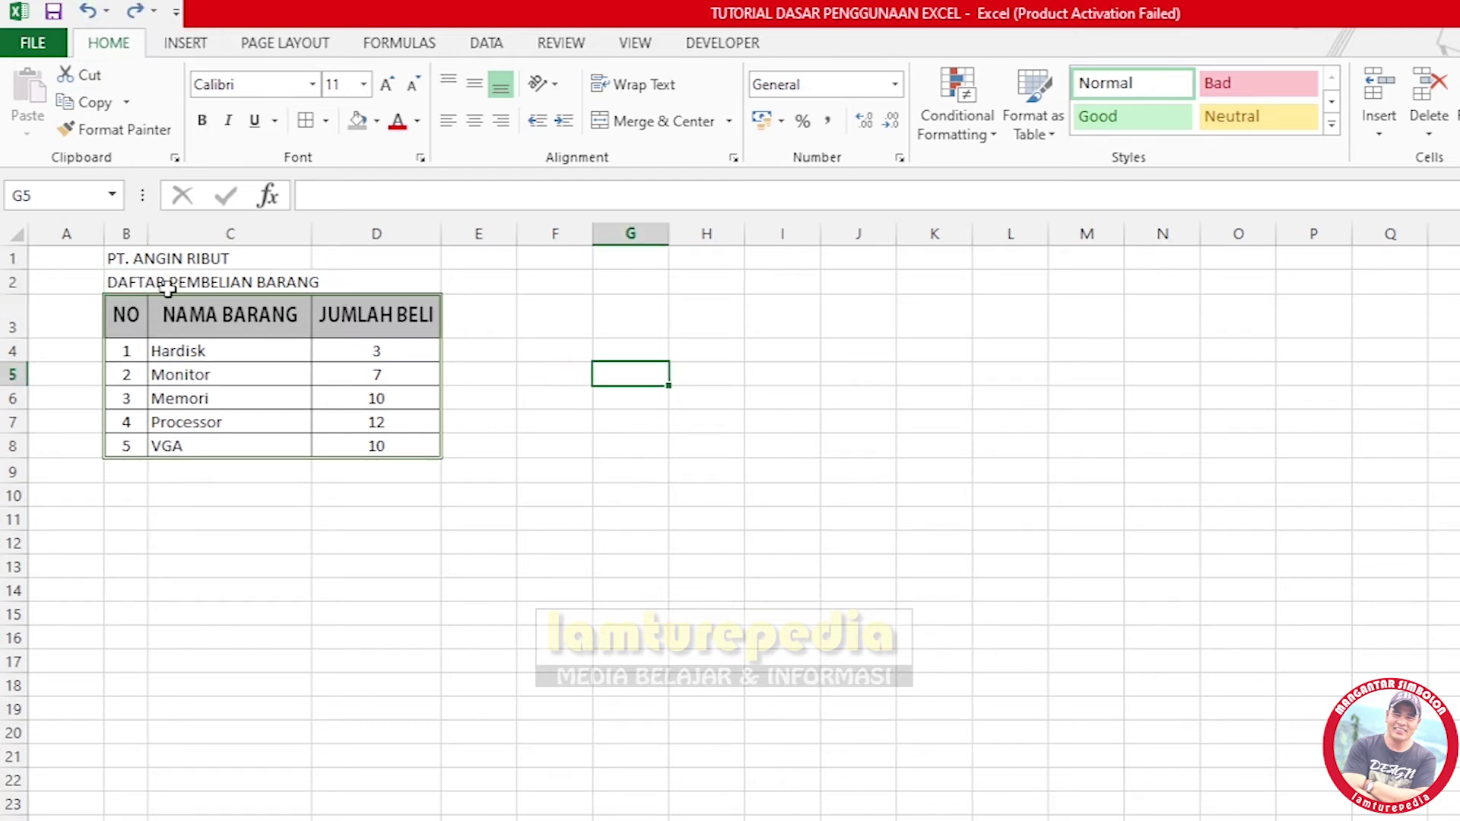
{"action": "left_click", "coordinate": [117, 280]}
{"action": "left_click", "coordinate": [123, 316]}
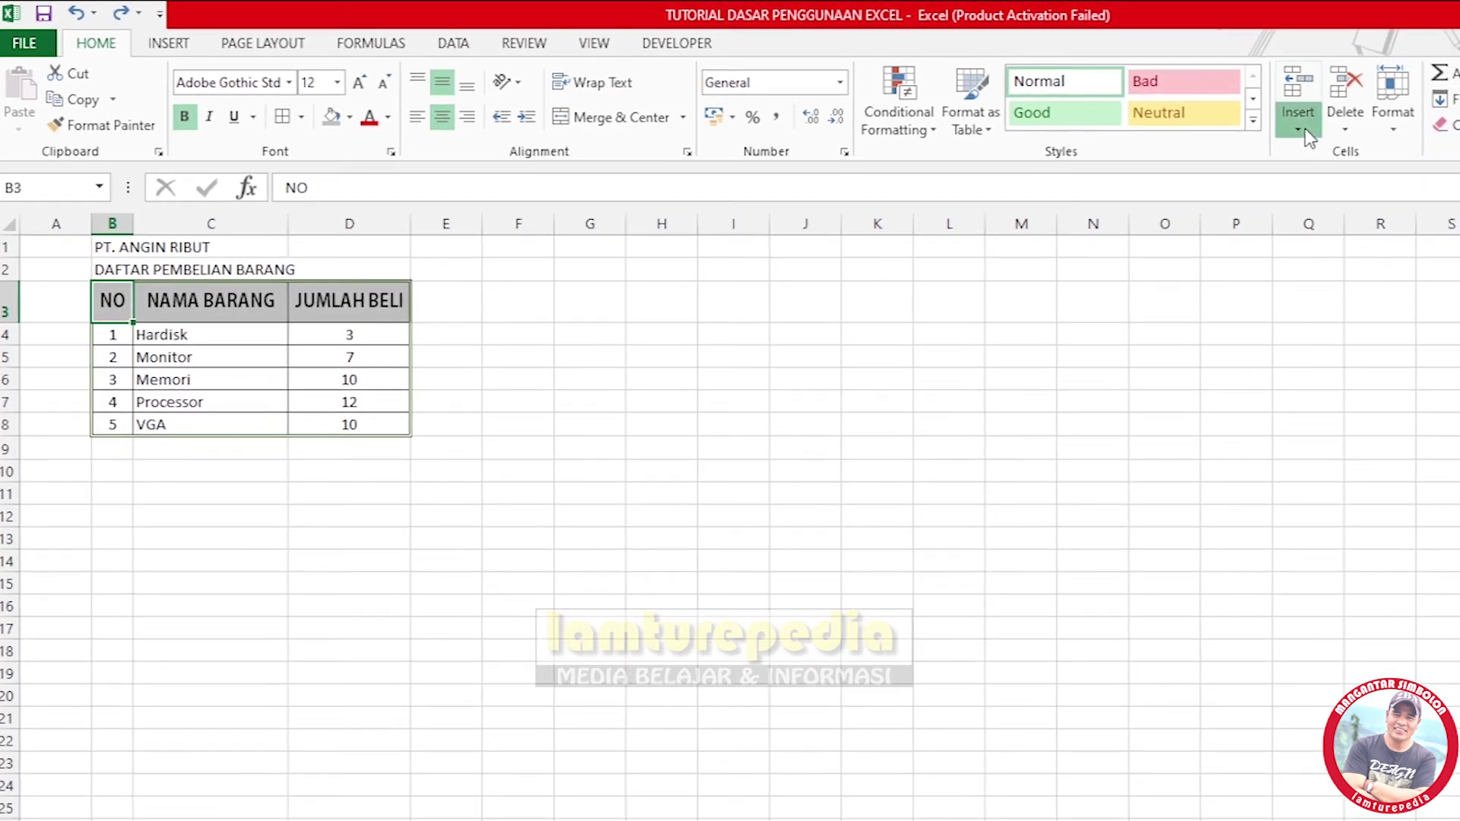
{"action": "left_click", "coordinate": [1358, 132]}
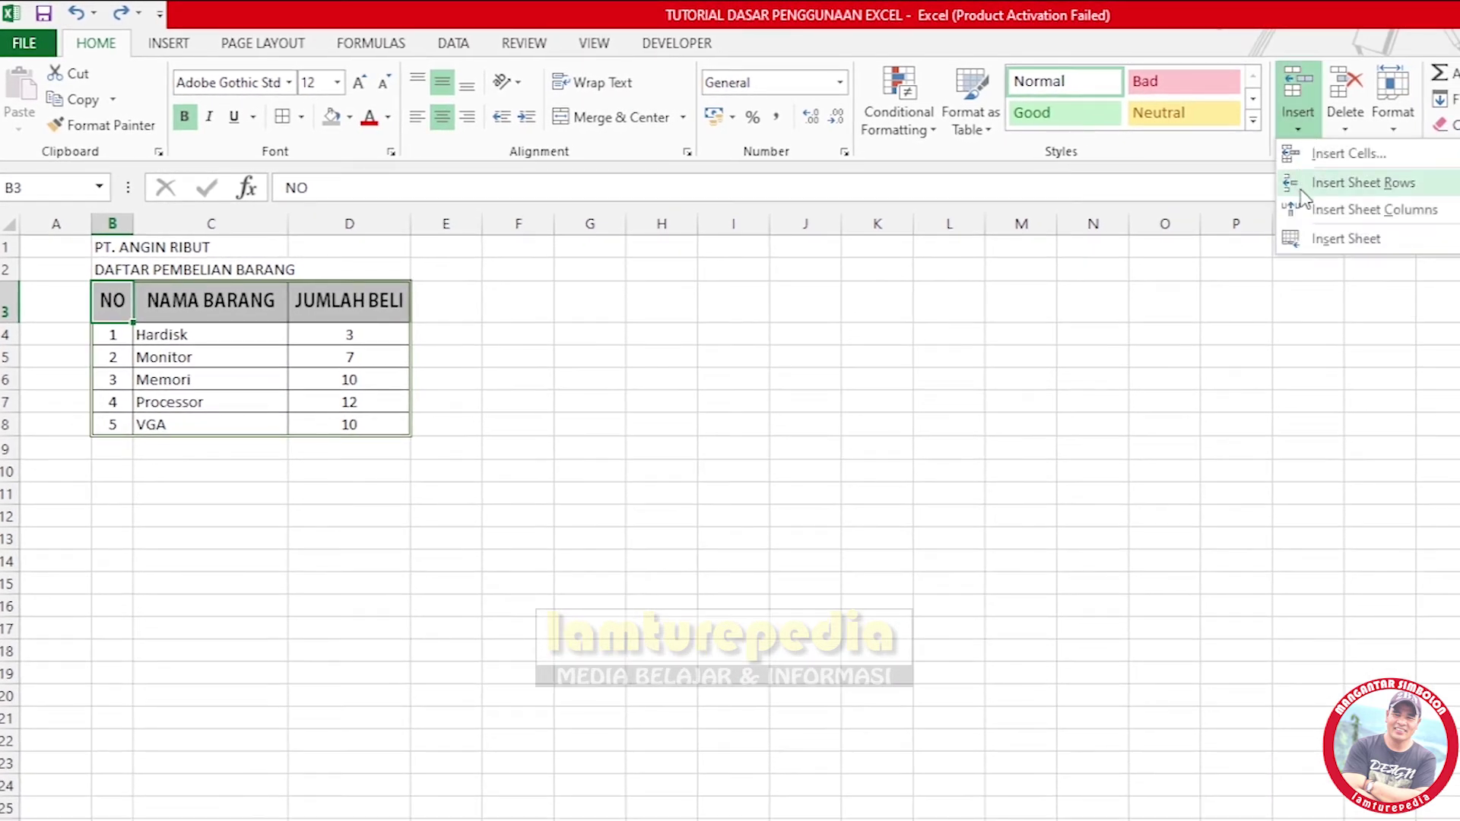
{"action": "left_click", "coordinate": [1407, 193]}
{"action": "left_click", "coordinate": [616, 335]}
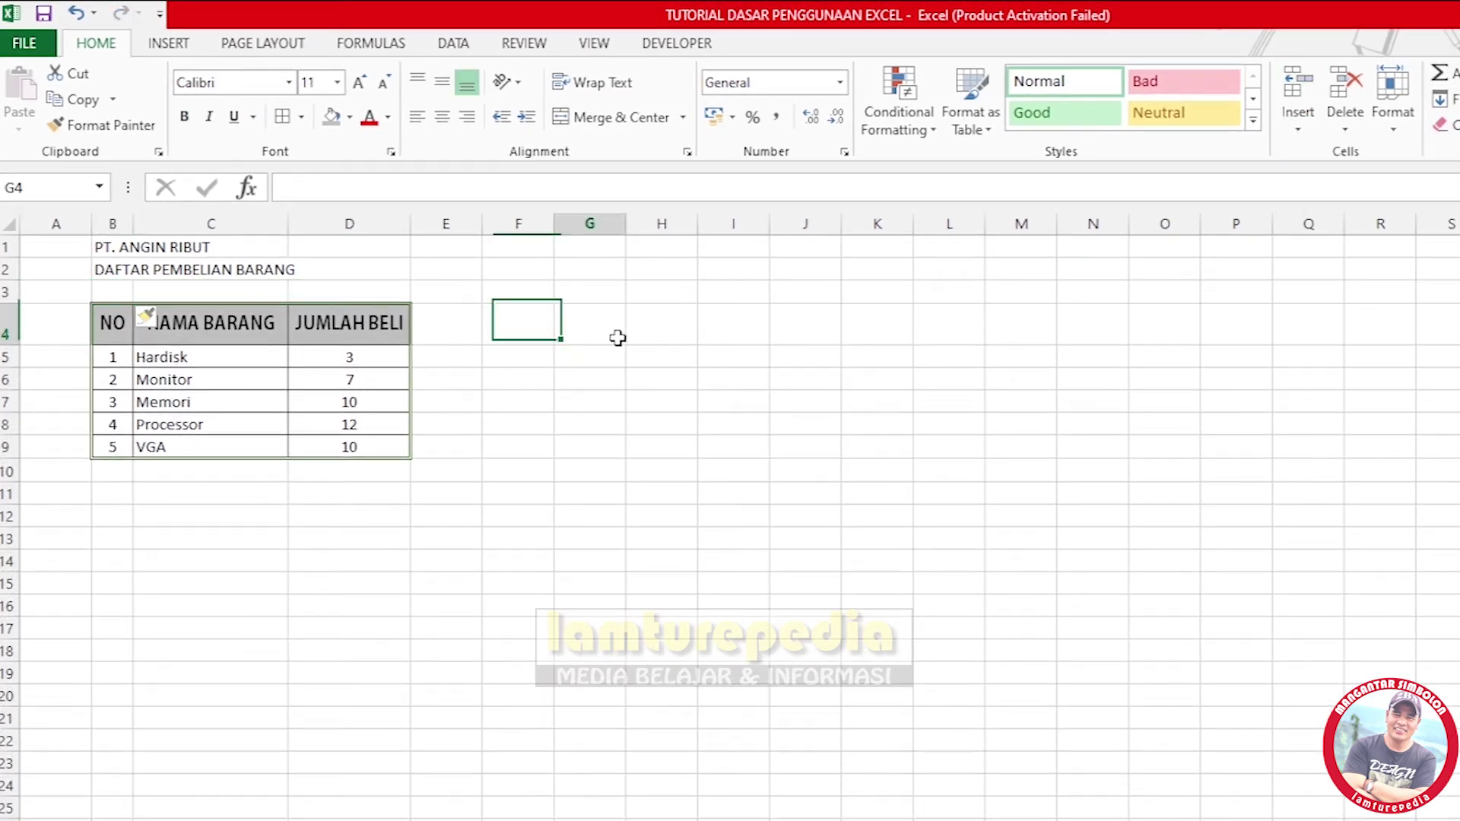
Enter the period line "BULAN : MARET 2021" in cell B3, below the title.
{"action": "left_click", "coordinate": [120, 289]}
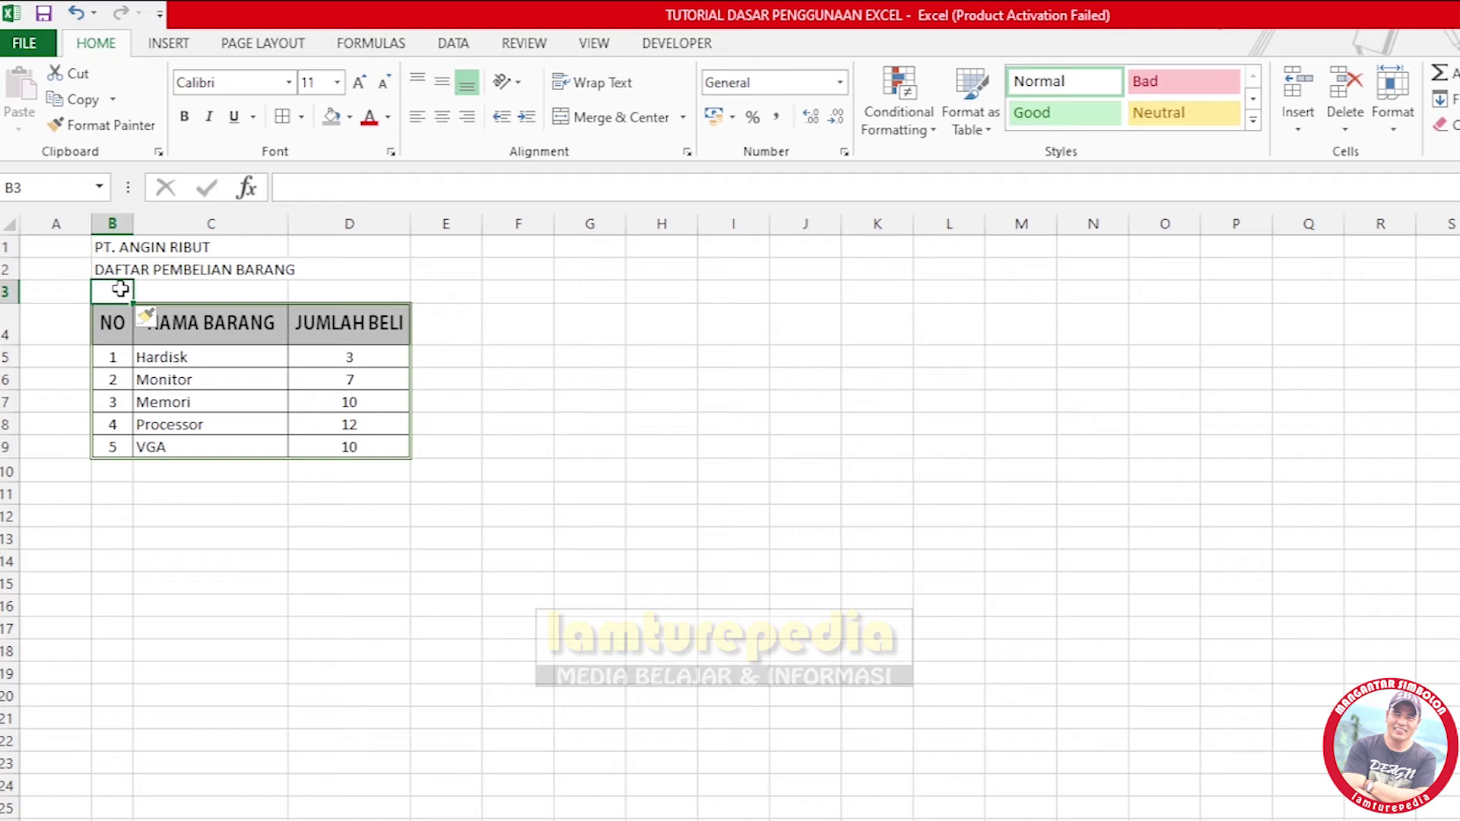
{"action": "type", "text": "BULAN"}
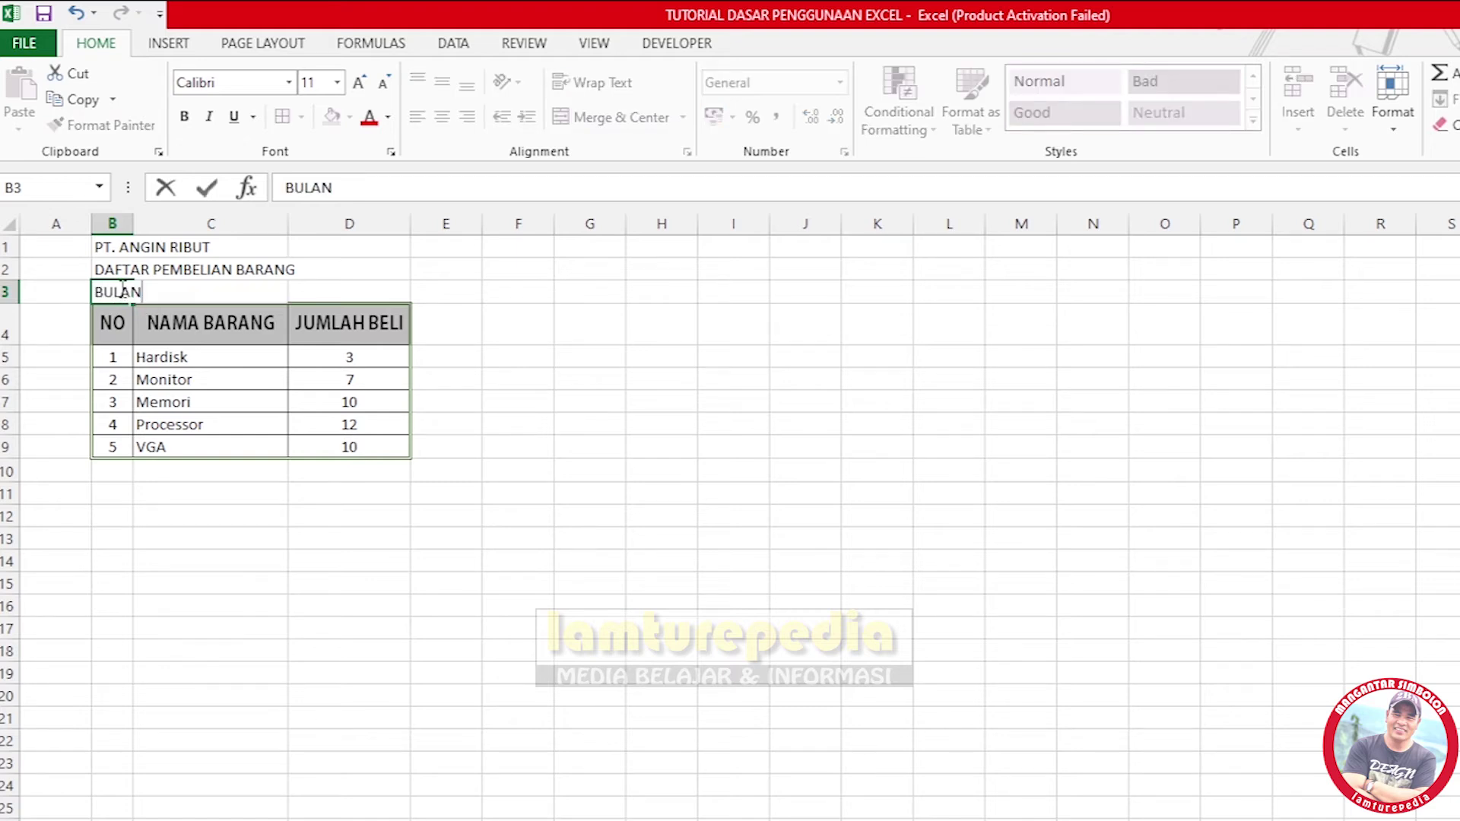
{"action": "type", "text": " : MARET 20"}
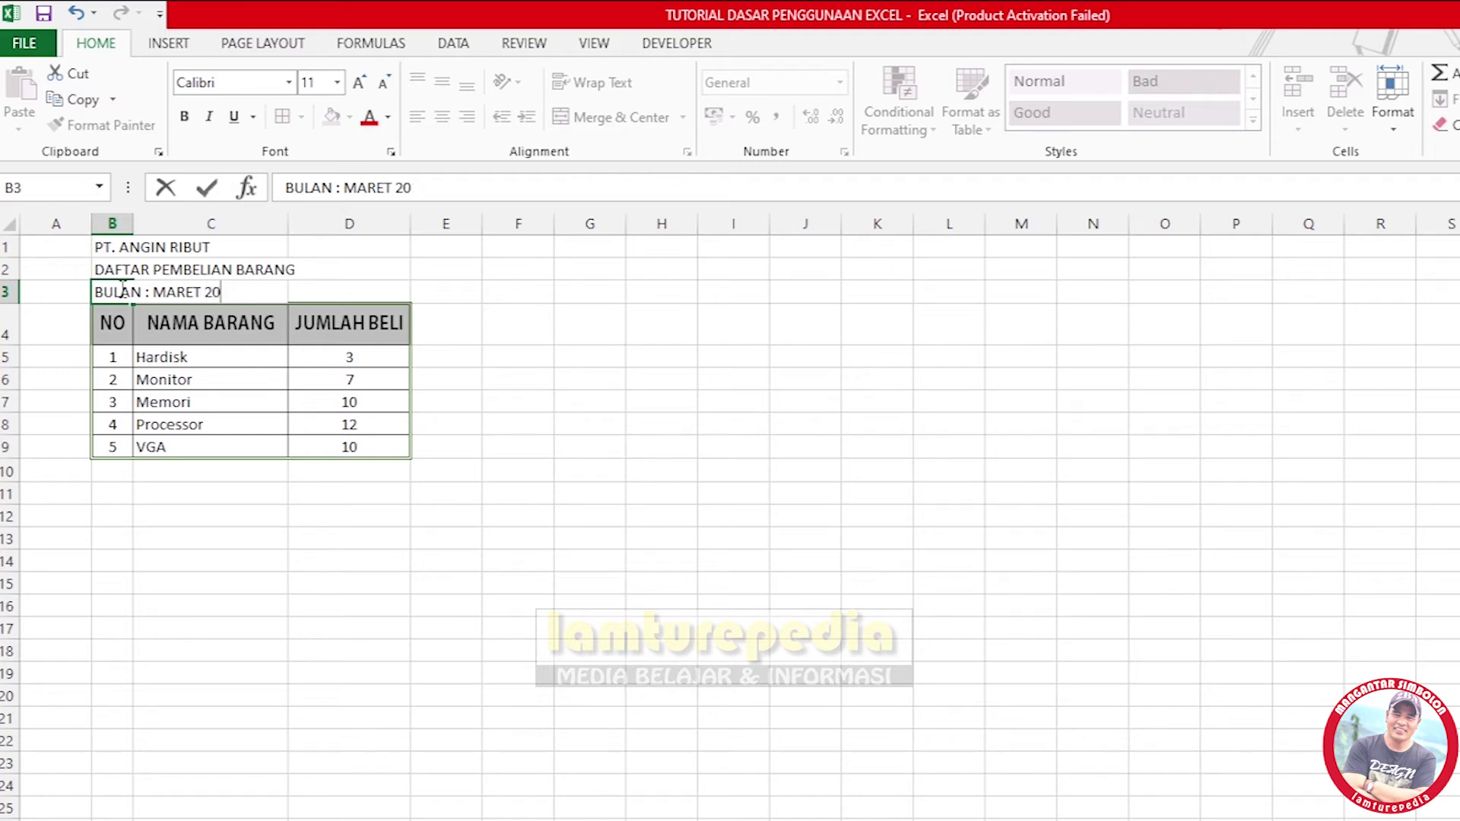
{"action": "type", "text": "11"}
{"action": "key", "text": "Return"}
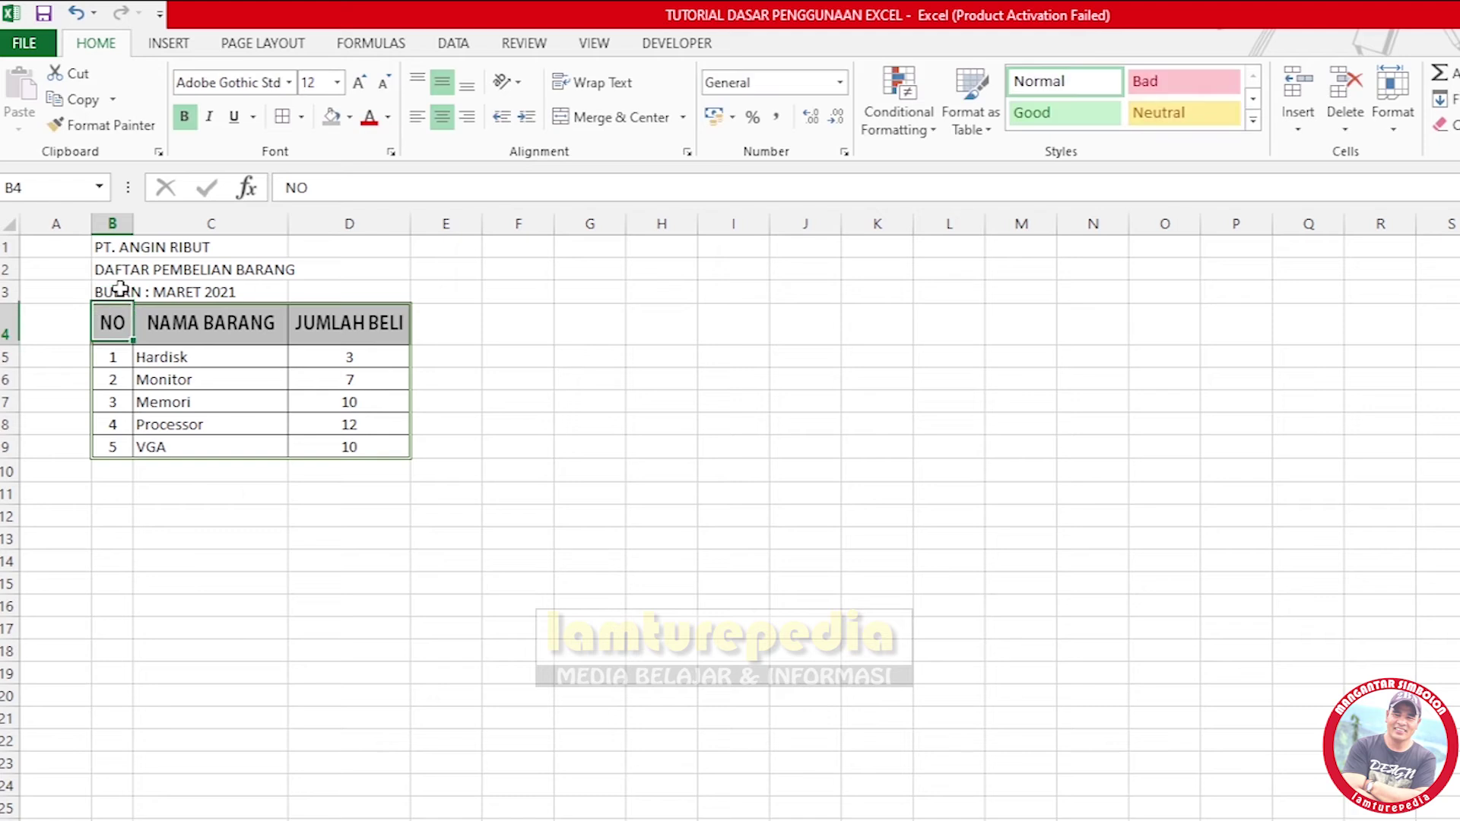
Try inserting a sheet column between NO and NAMA BARANG, and undo it.
{"action": "left_click", "coordinate": [610, 468]}
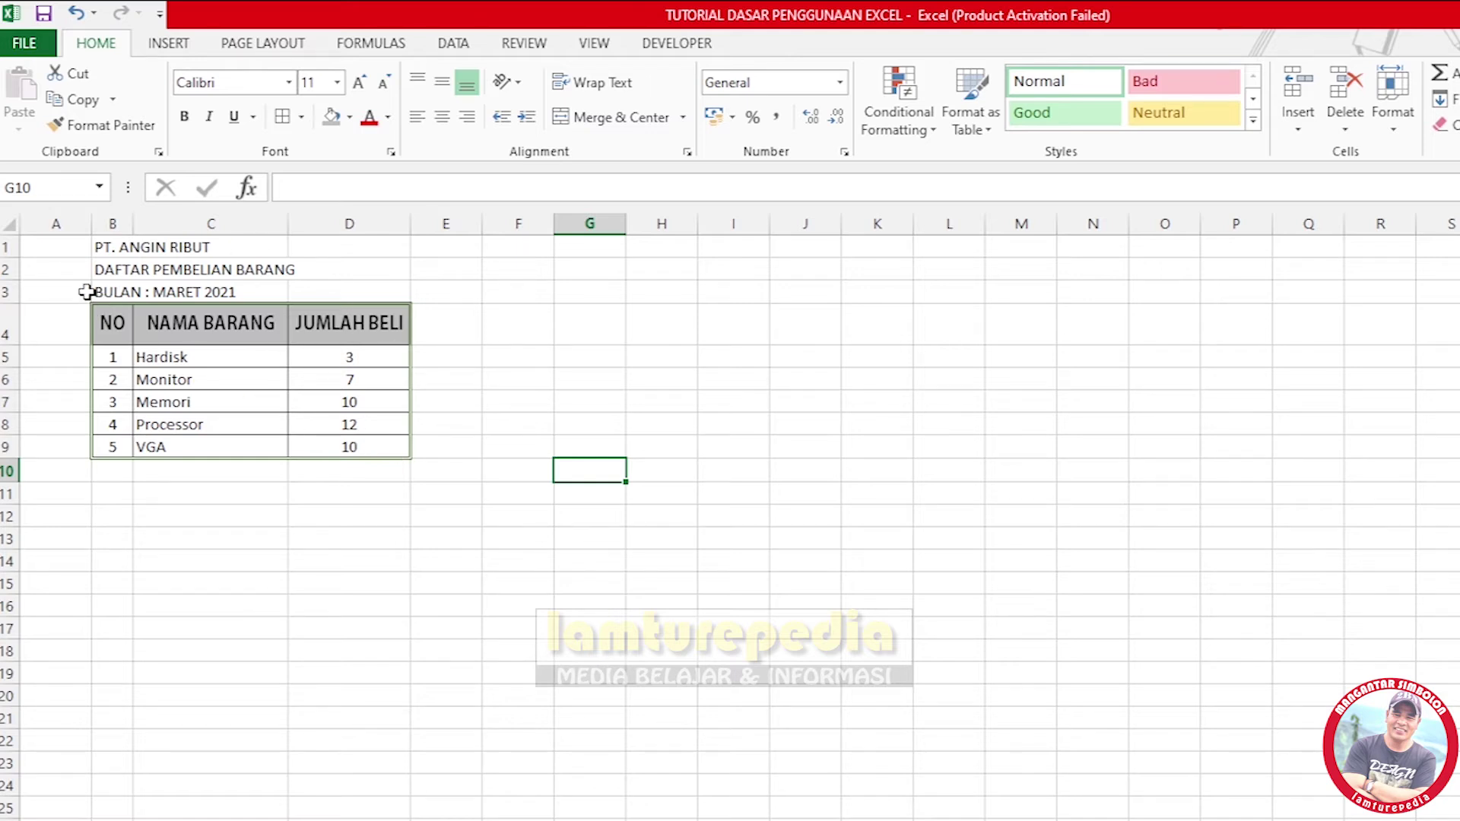
{"action": "left_click", "coordinate": [262, 327]}
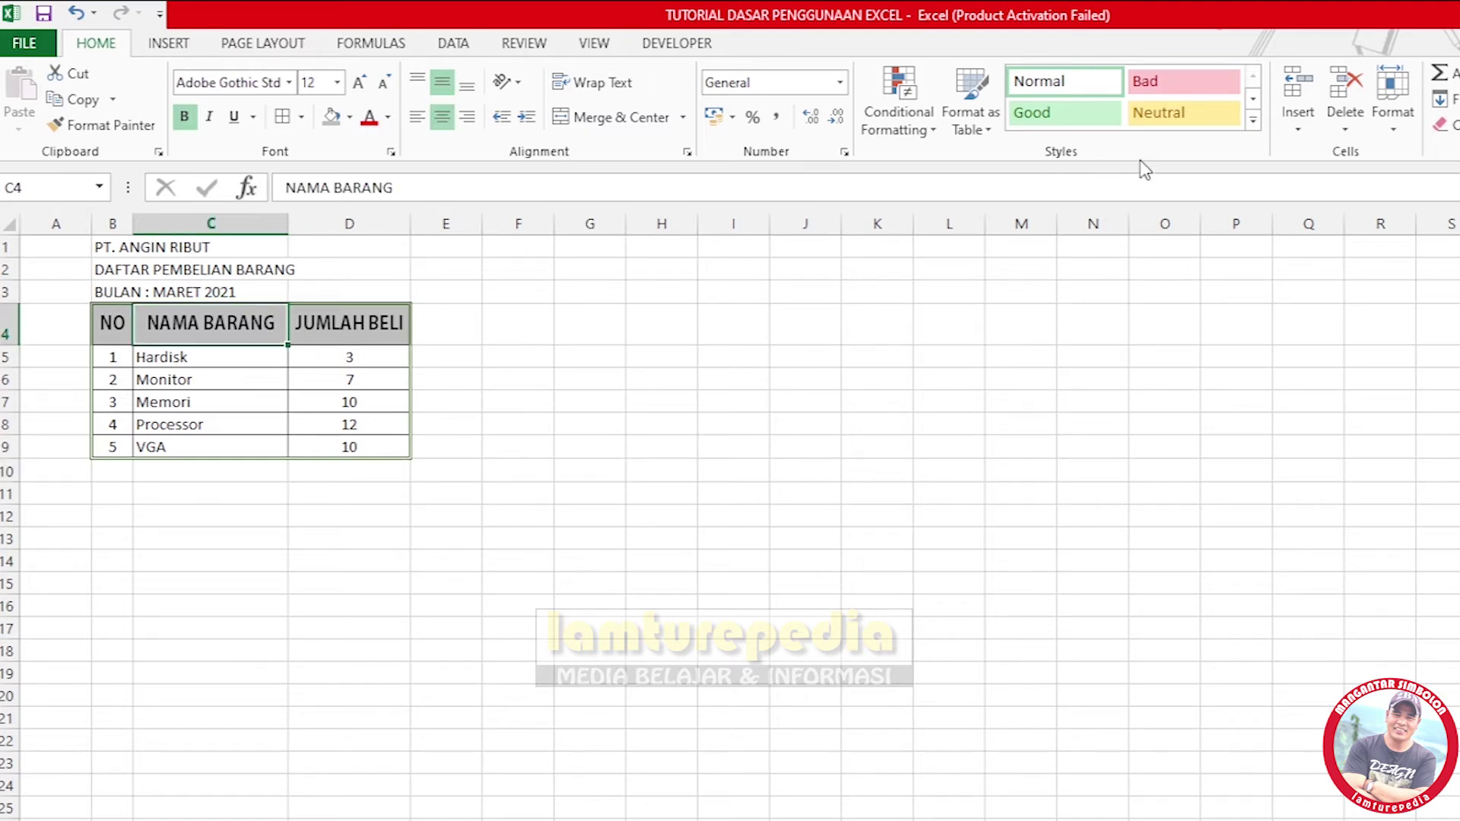
{"action": "left_click", "coordinate": [1298, 130]}
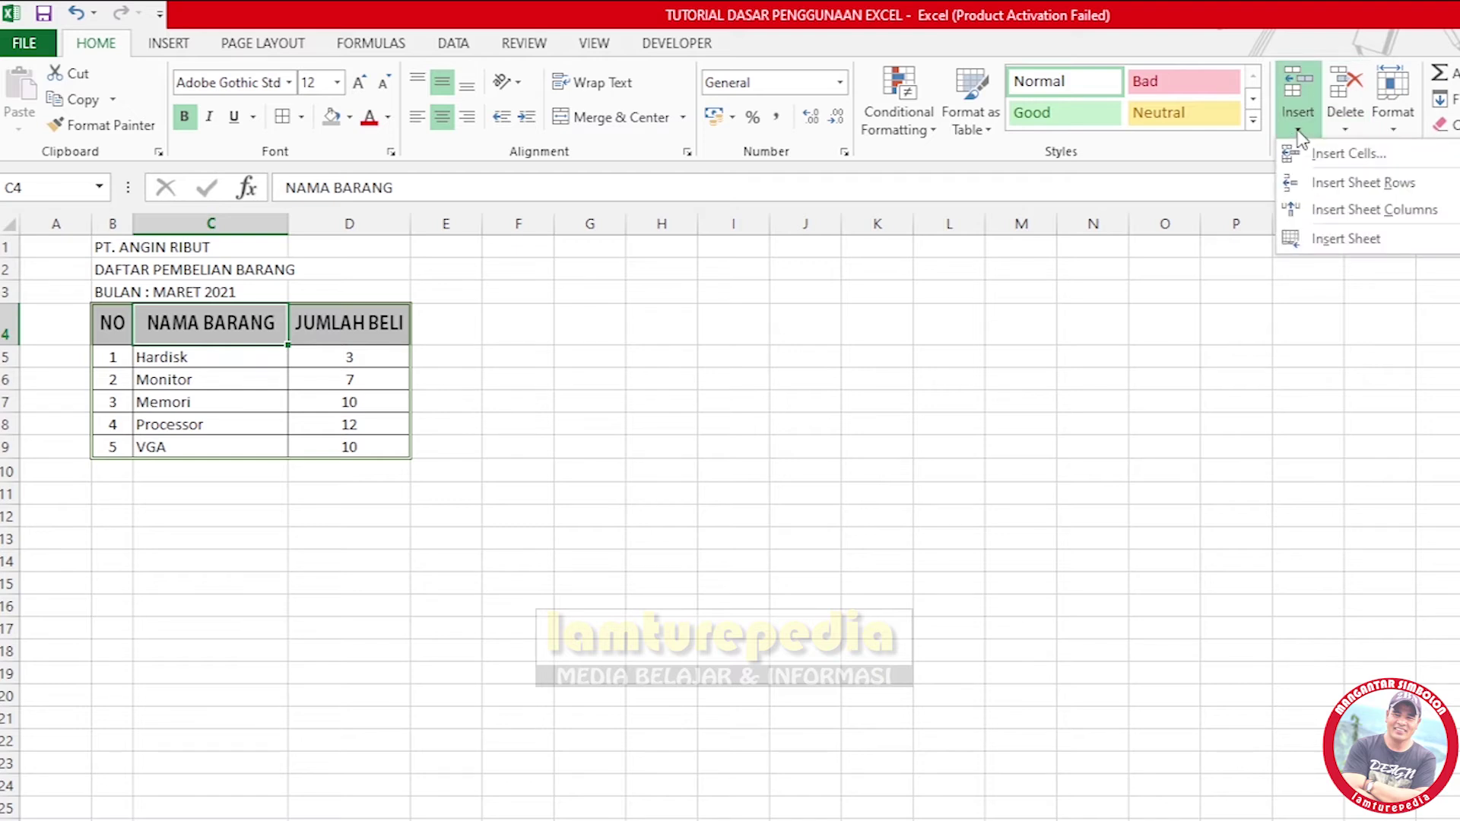
{"action": "left_click", "coordinate": [1370, 218]}
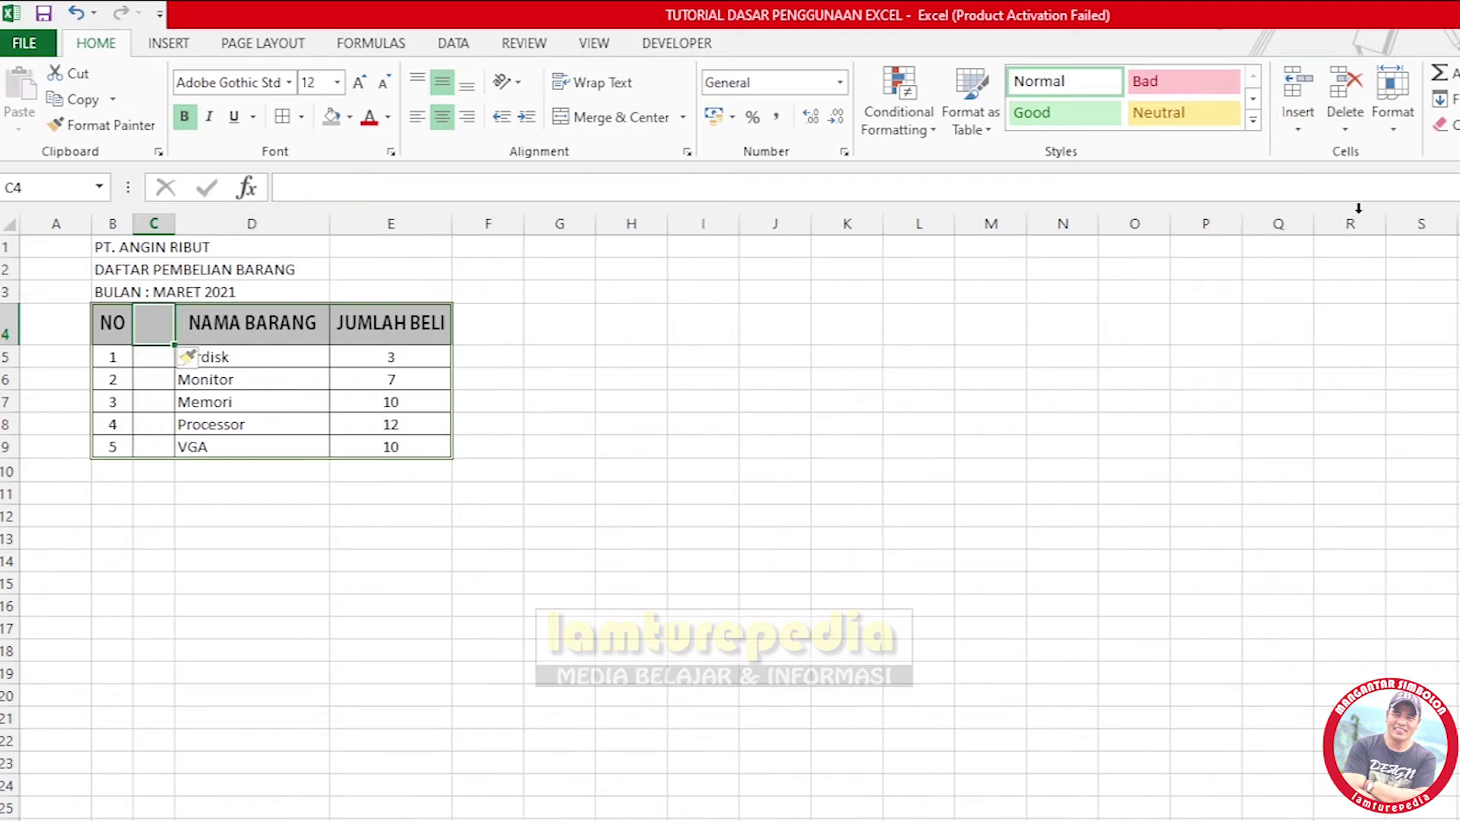
{"action": "left_click", "coordinate": [76, 13]}
Insert a sheet column between NAMA BARANG and JUMLAH BELI.
{"action": "left_click", "coordinate": [343, 312]}
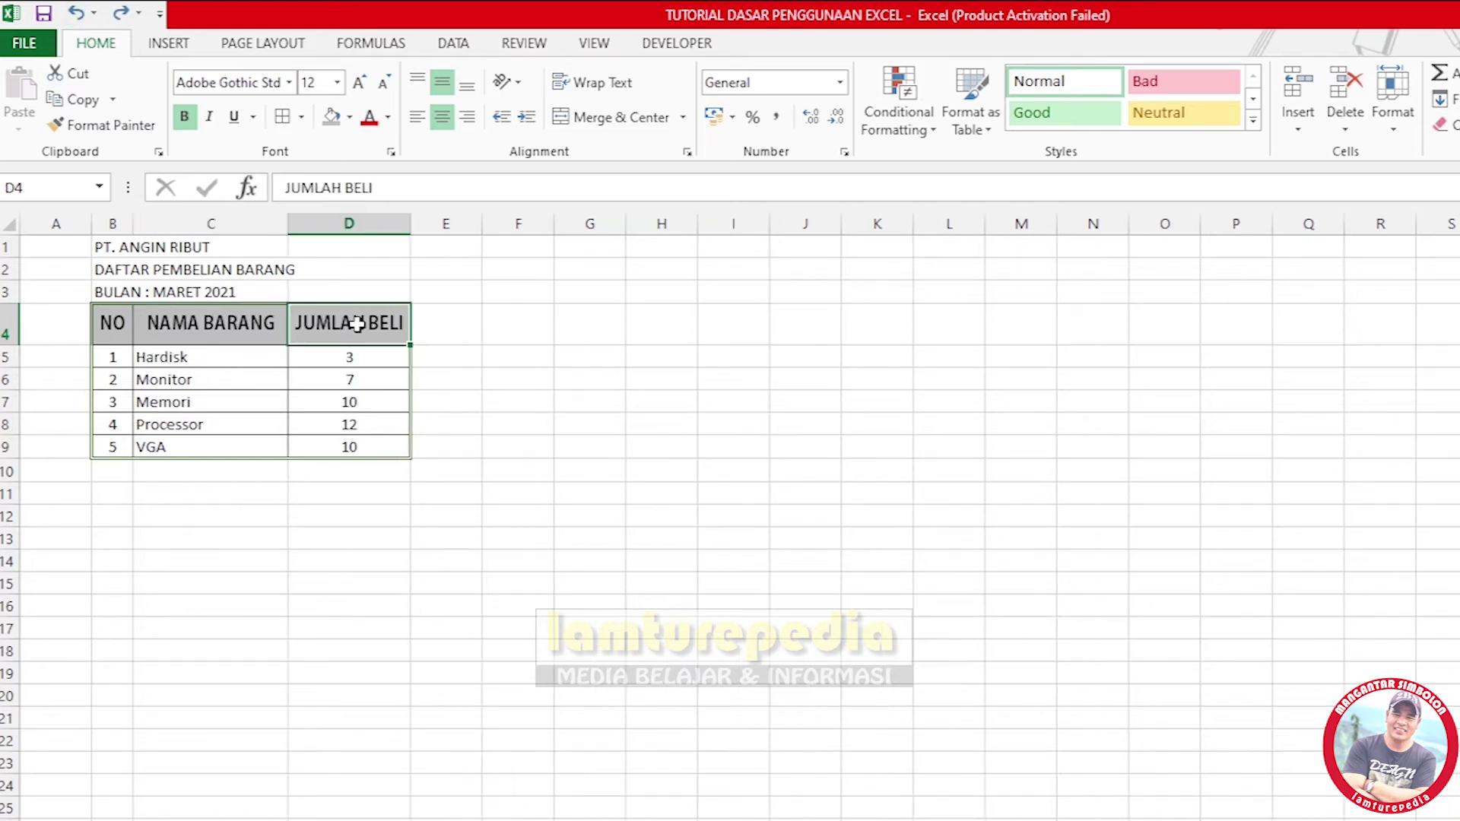
{"action": "left_click", "coordinate": [1299, 131]}
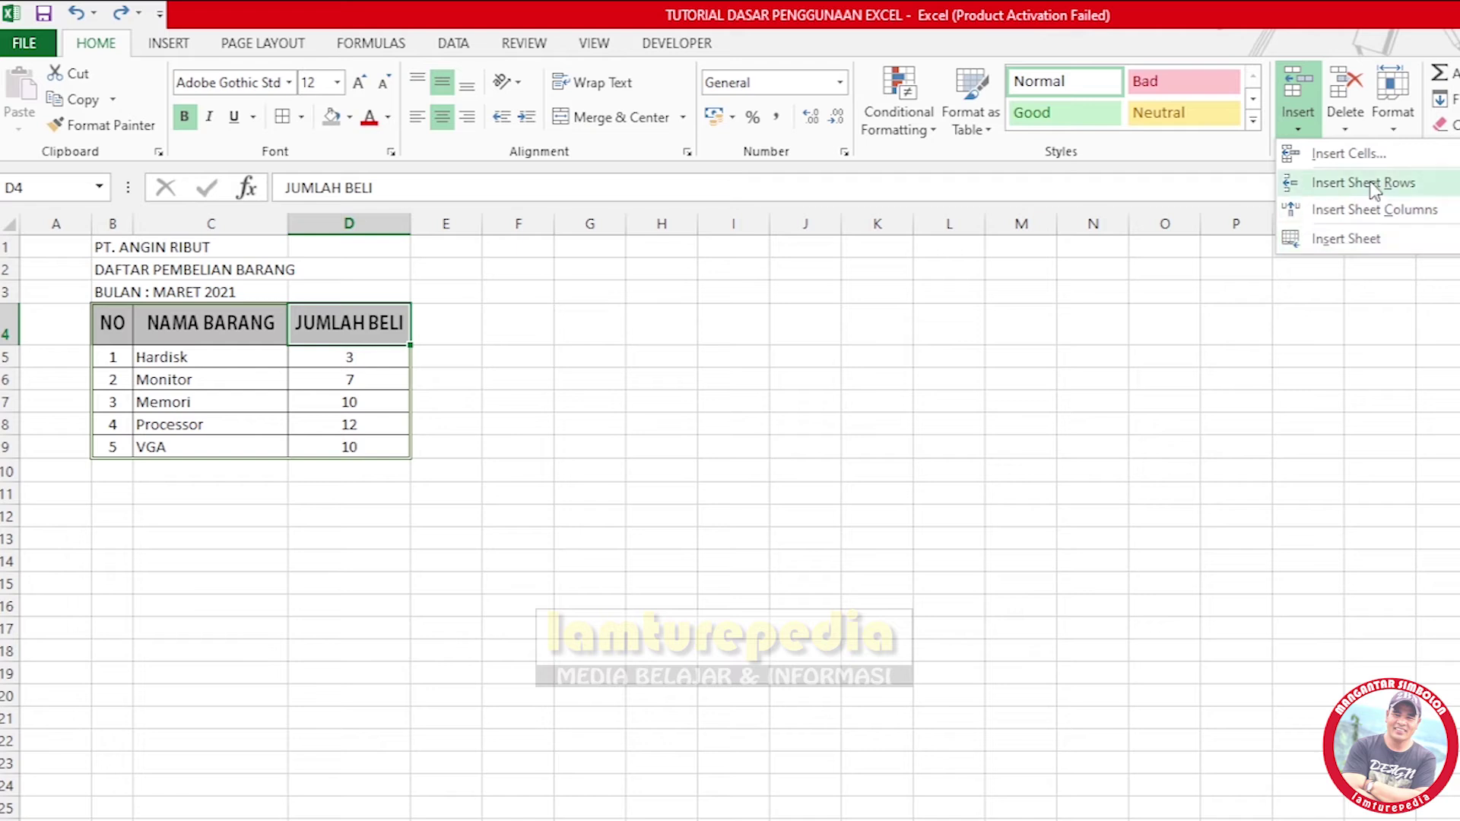
{"action": "left_click", "coordinate": [1379, 222]}
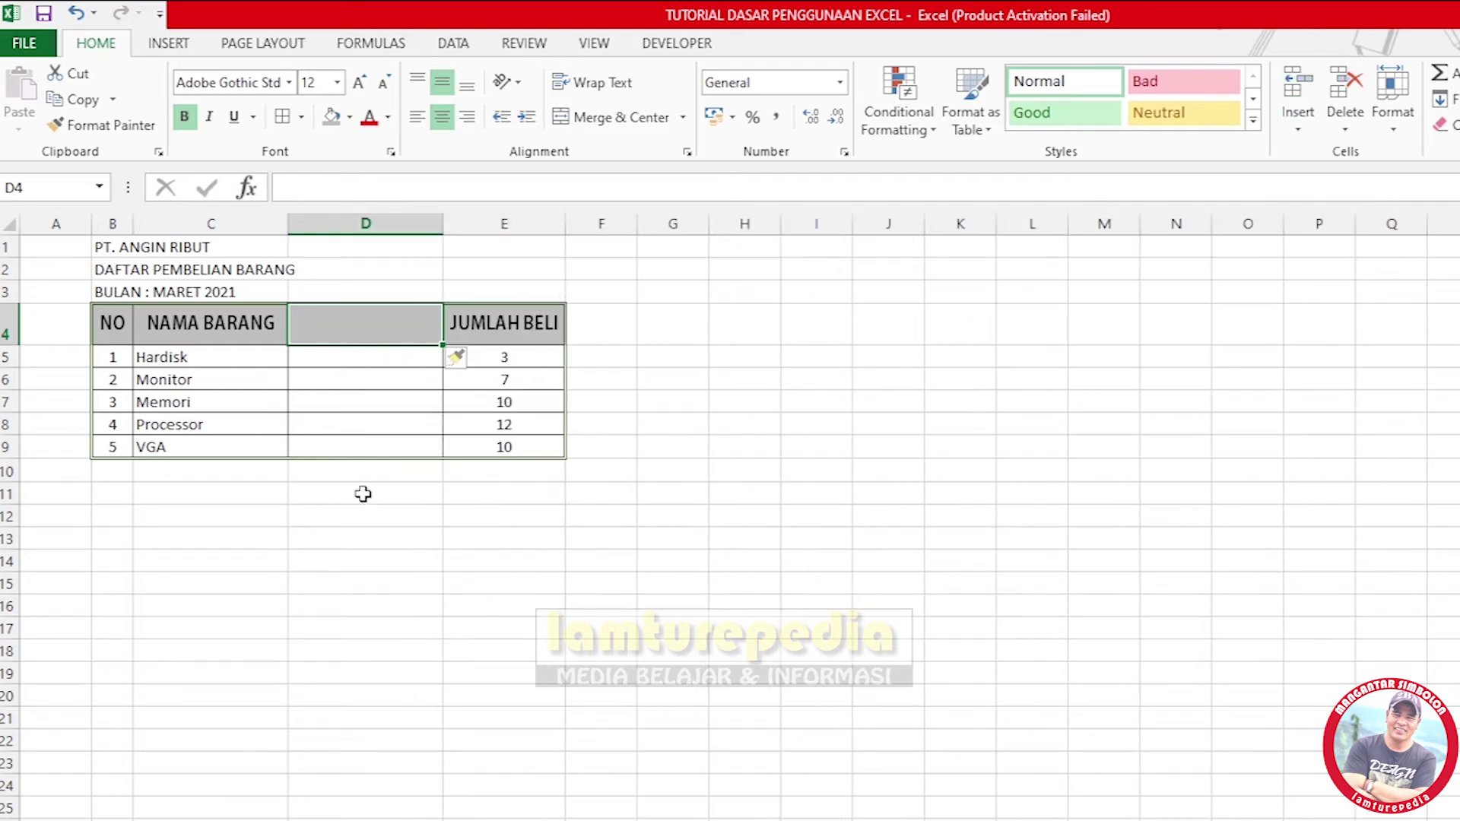
{"action": "left_click", "coordinate": [212, 517]}
Enter the heading "SATUAN" in cell D4 of the empty table column.
{"action": "left_click", "coordinate": [367, 327]}
{"action": "type", "text": "SATUAN"}
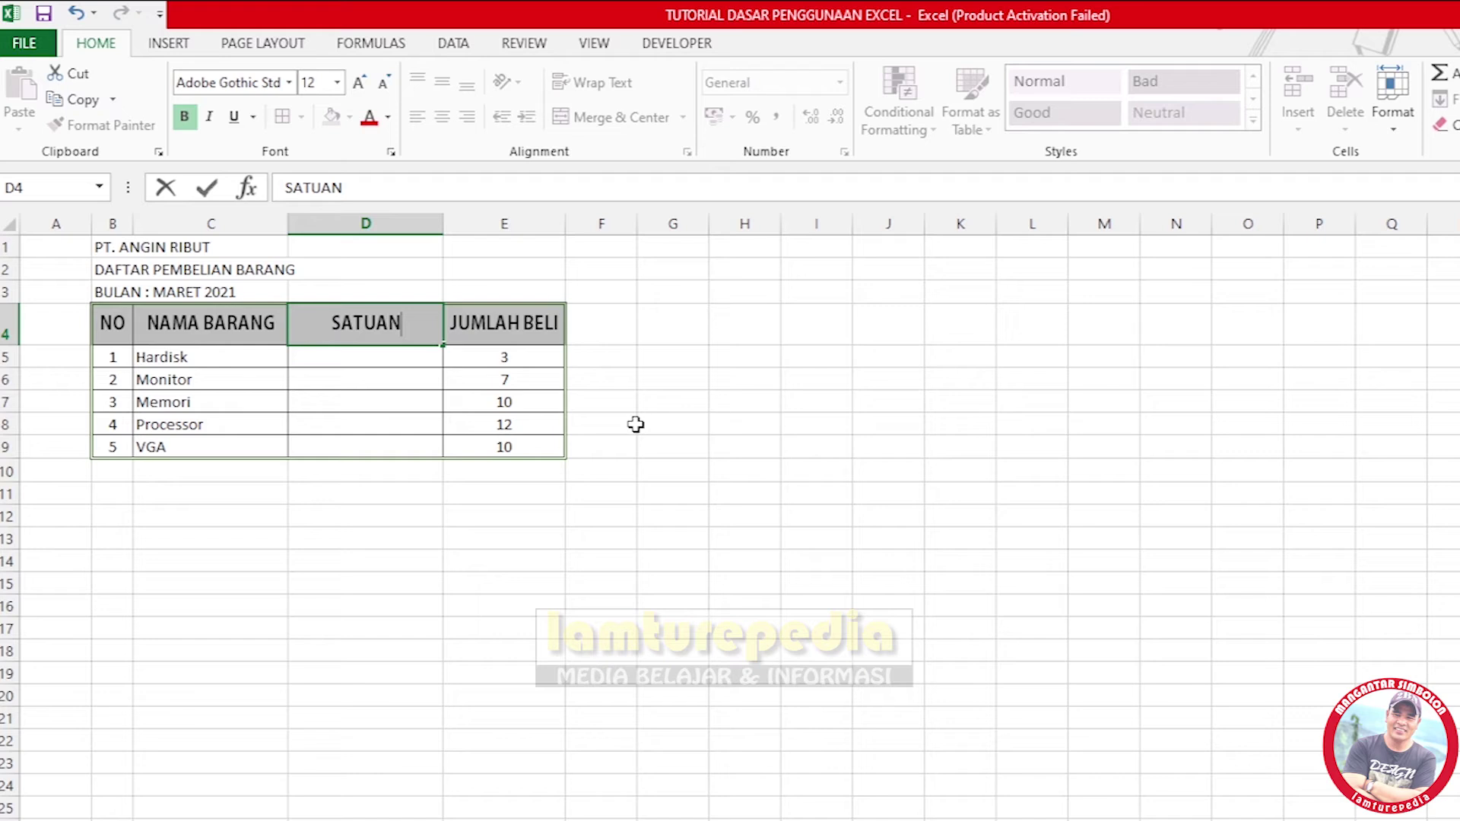
{"action": "key", "text": "Return"}
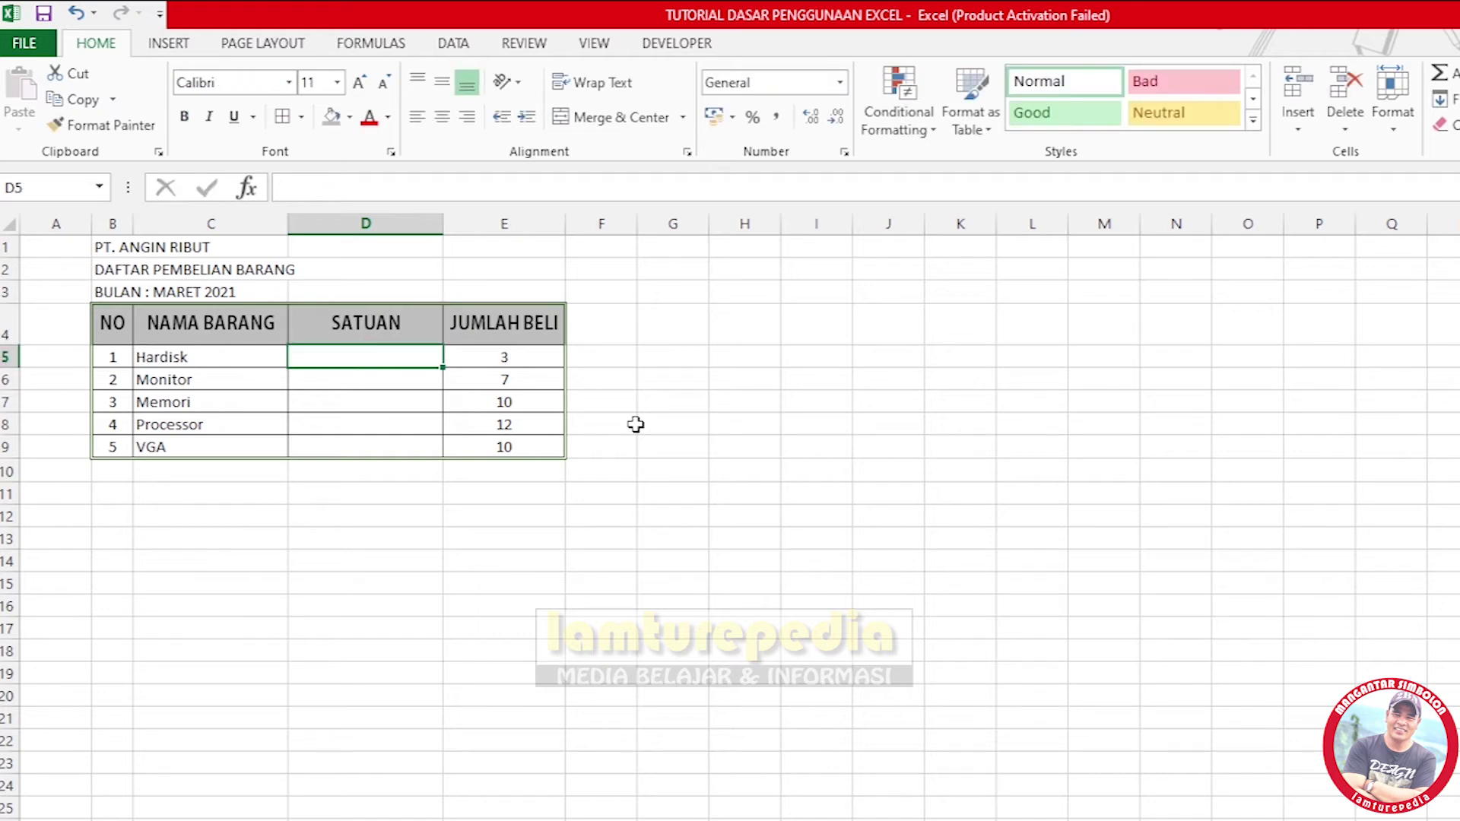
Fill the SATUAN column from D5 to D9 with Unit, pcs, pcs, buah and Unit.
{"action": "type", "text": "Unit"}
{"action": "key", "text": "Return"}
{"action": "type", "text": "pcs"}
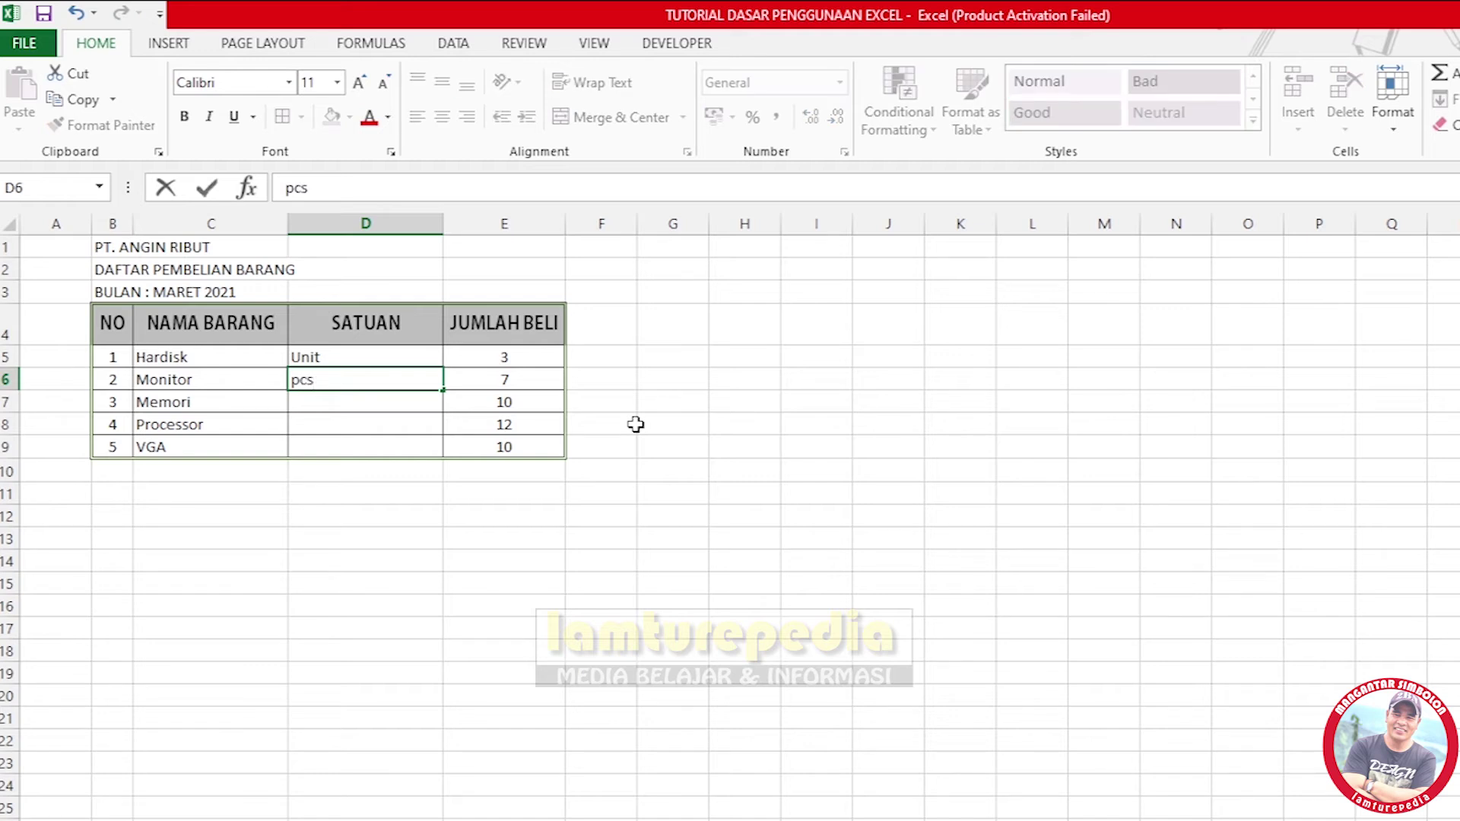
{"action": "key", "text": "Return"}
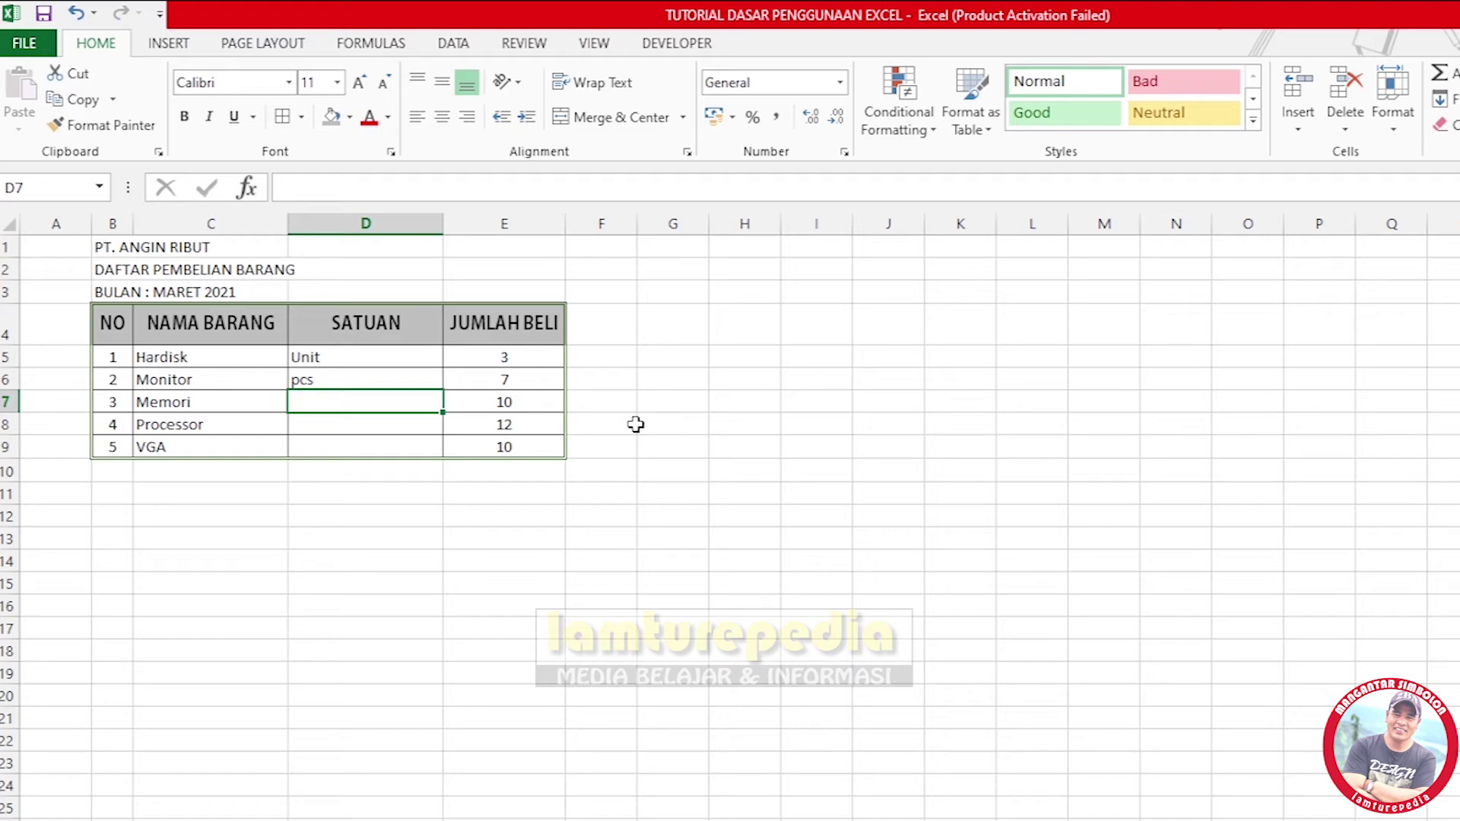
{"action": "type", "text": "Pcs"}
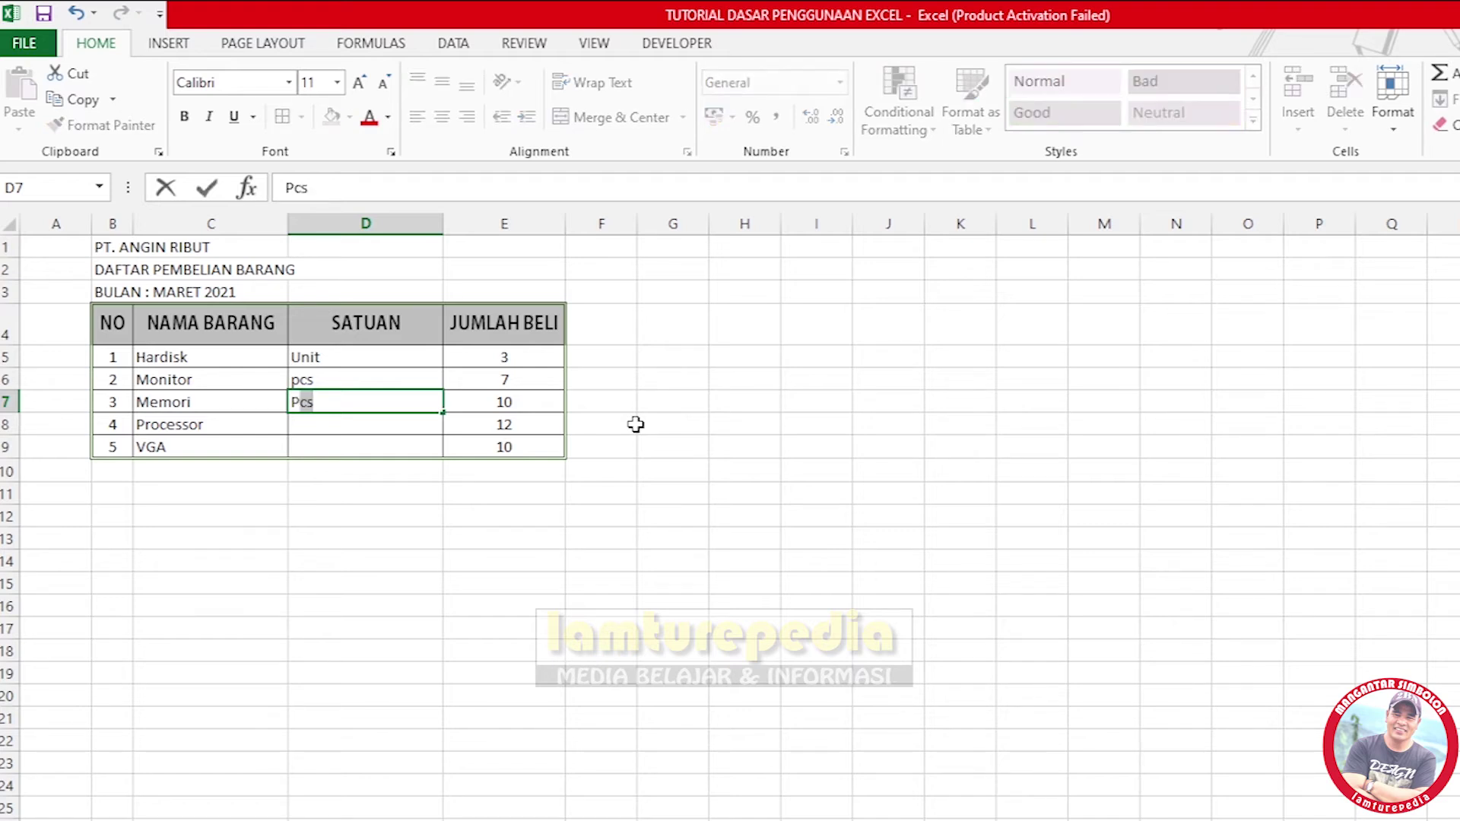
{"action": "key", "text": "Return"}
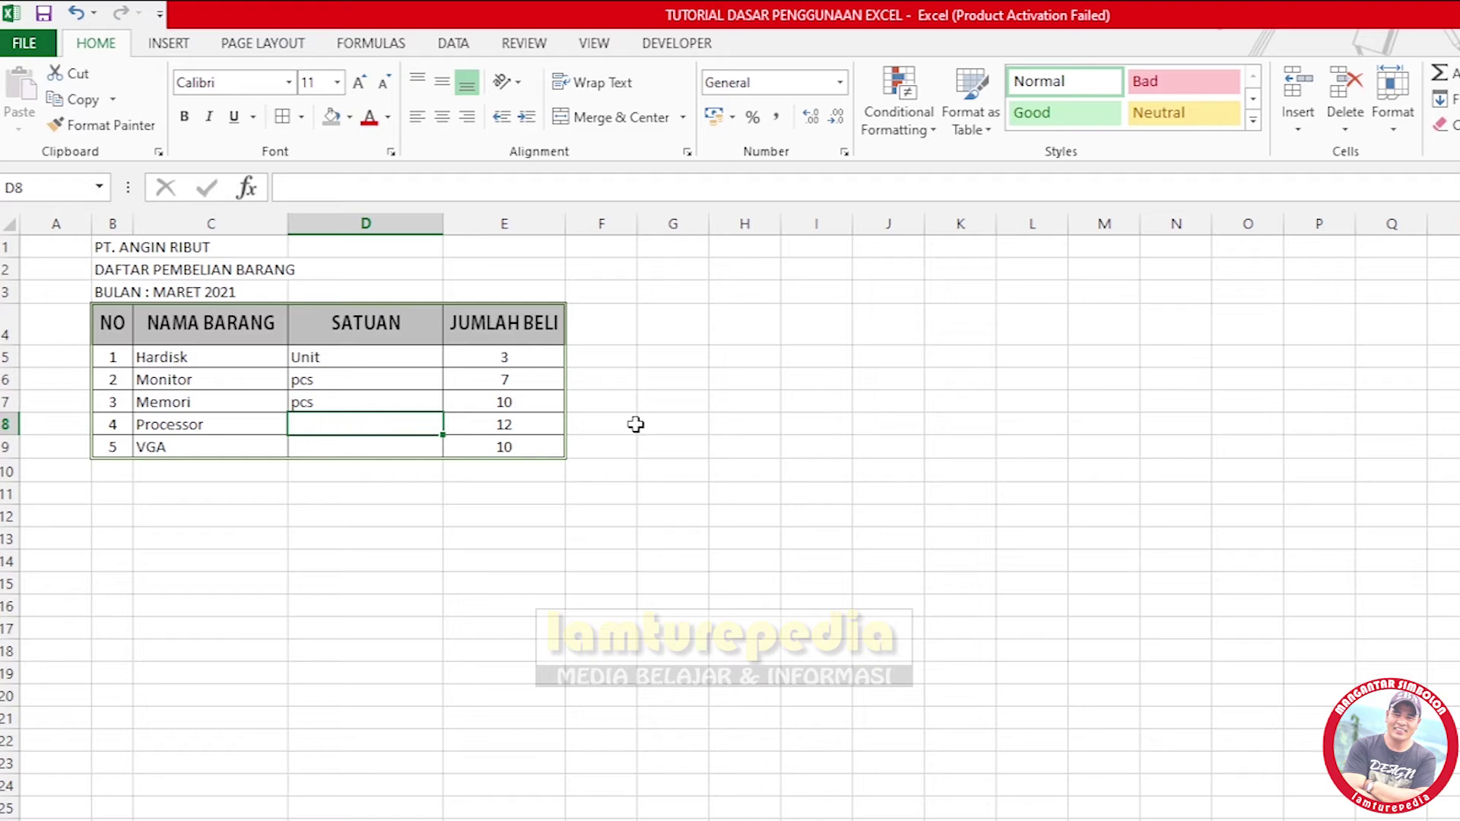
{"action": "type", "text": "b"}
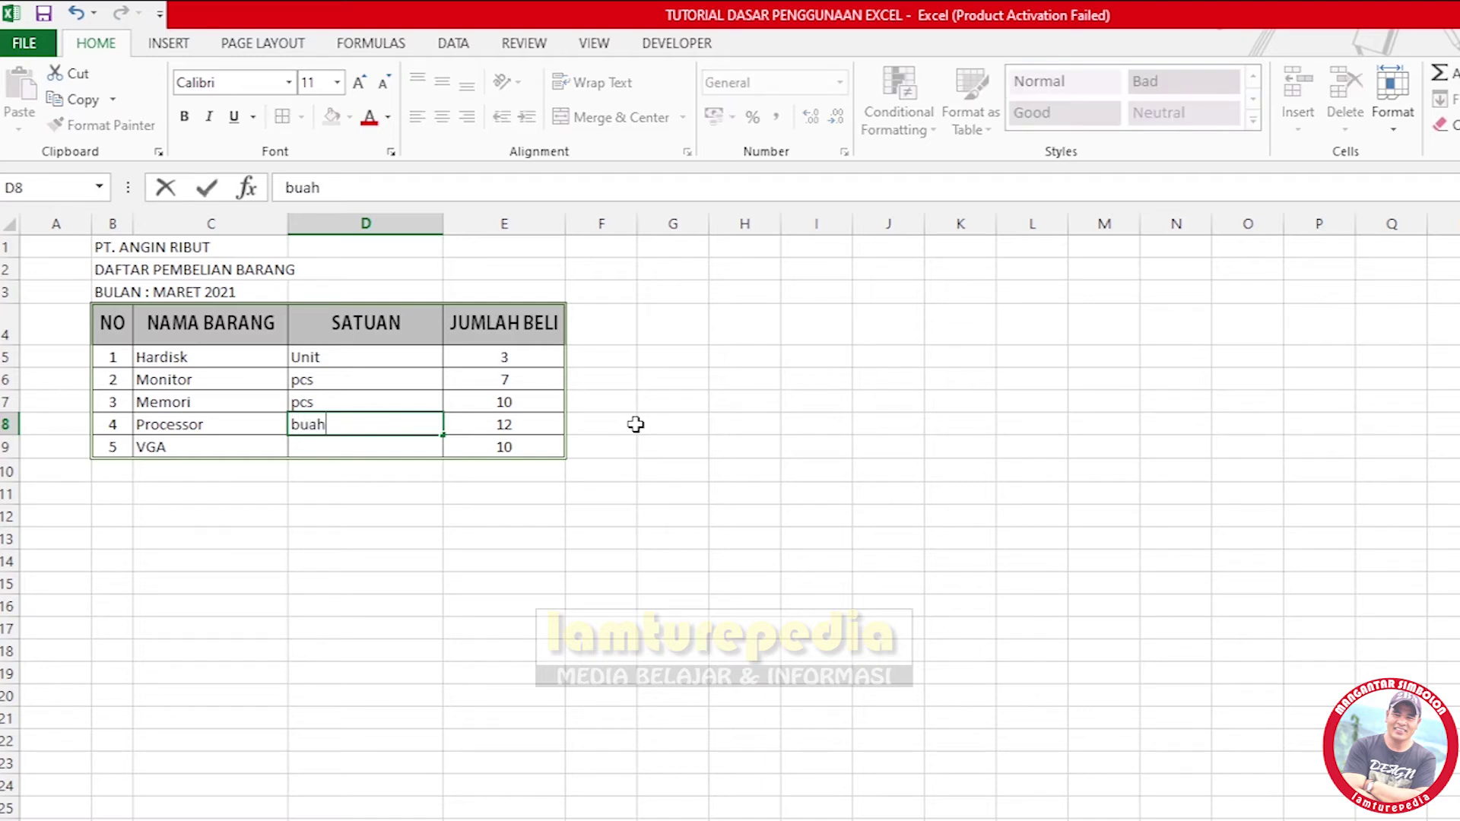
{"action": "type", "text": "uah"}
{"action": "key", "text": "Return"}
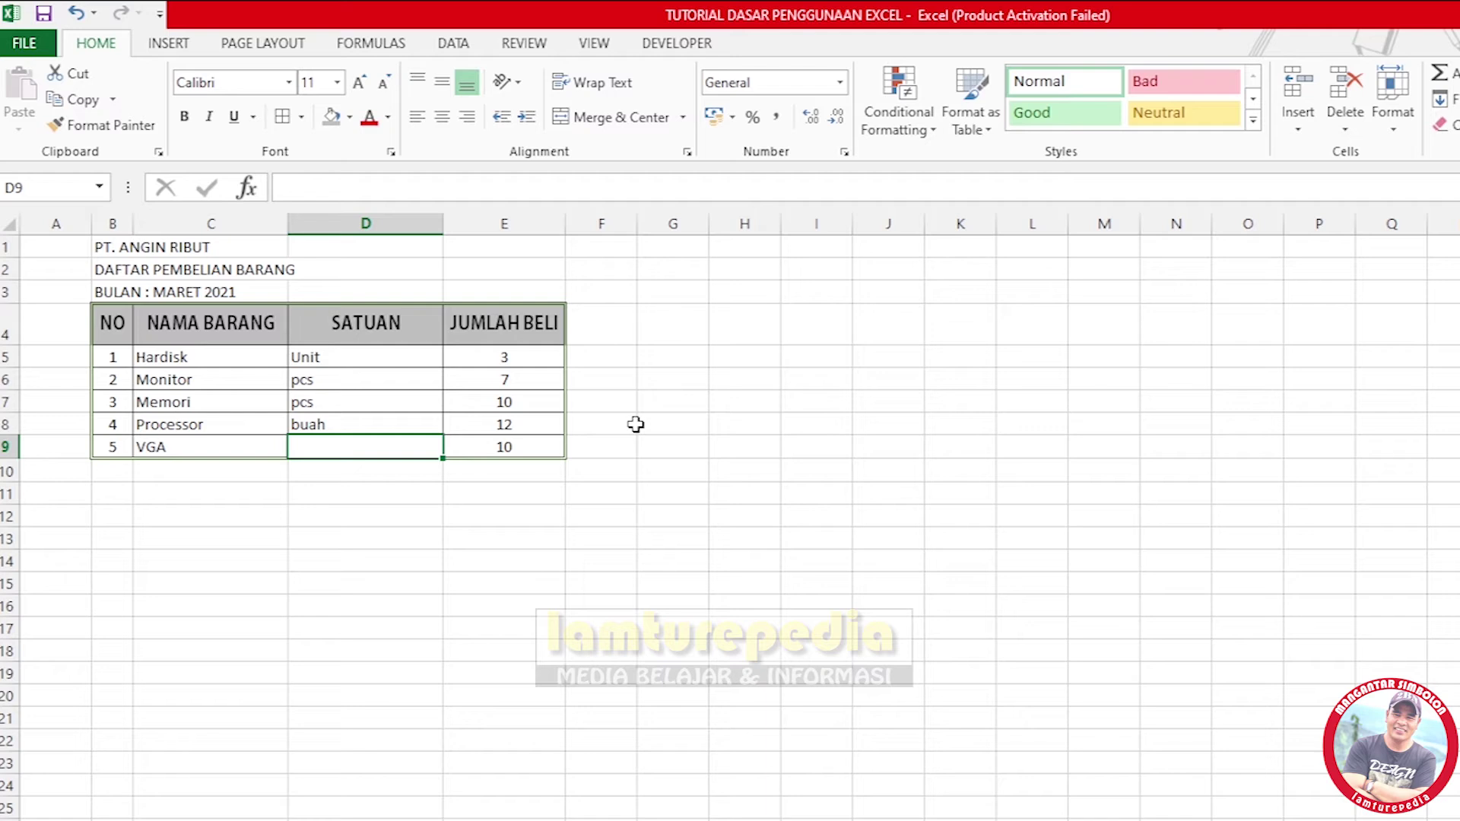
{"action": "type", "text": "unit"}
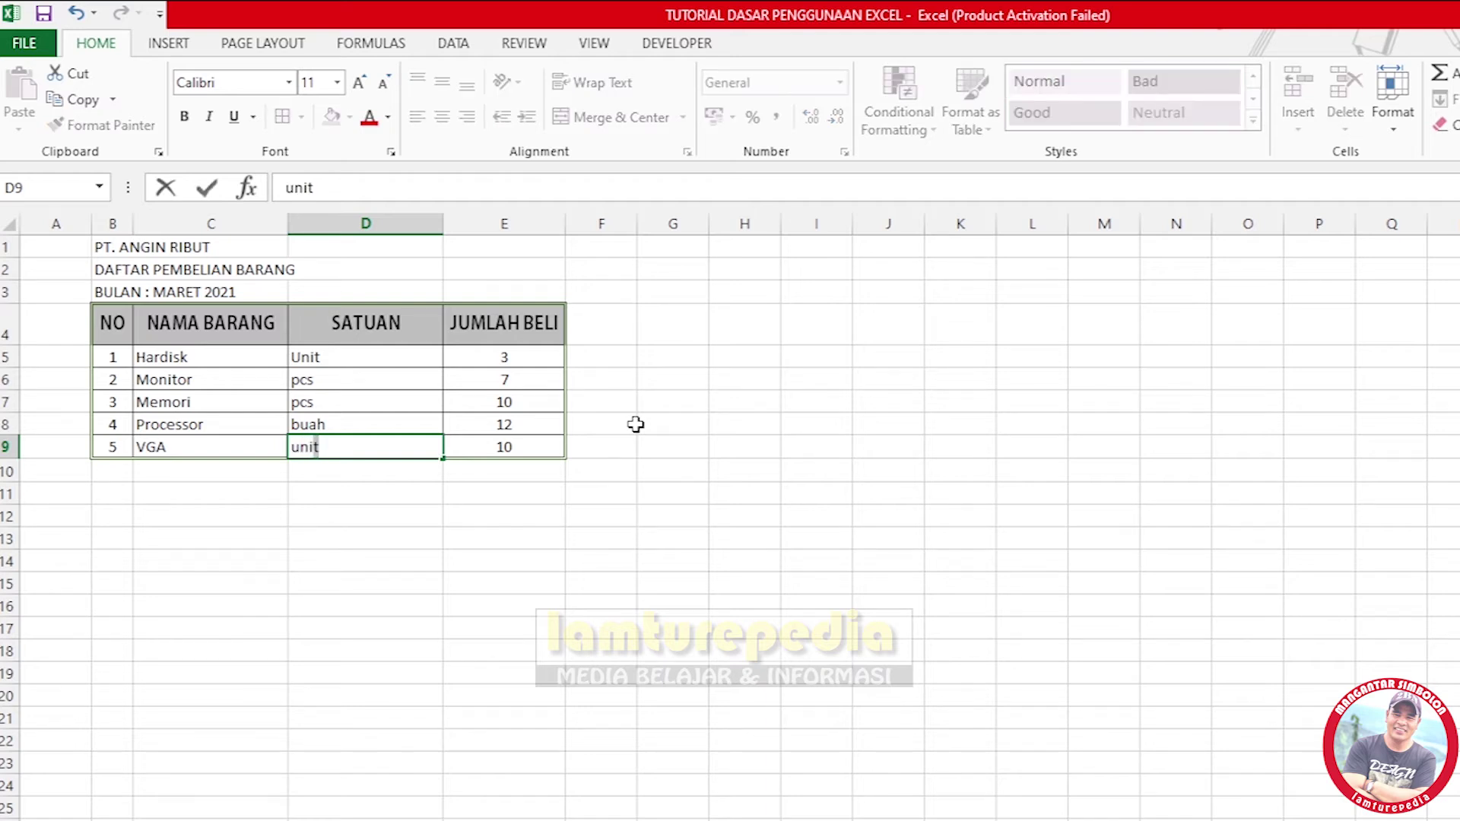
{"action": "key", "text": "Return"}
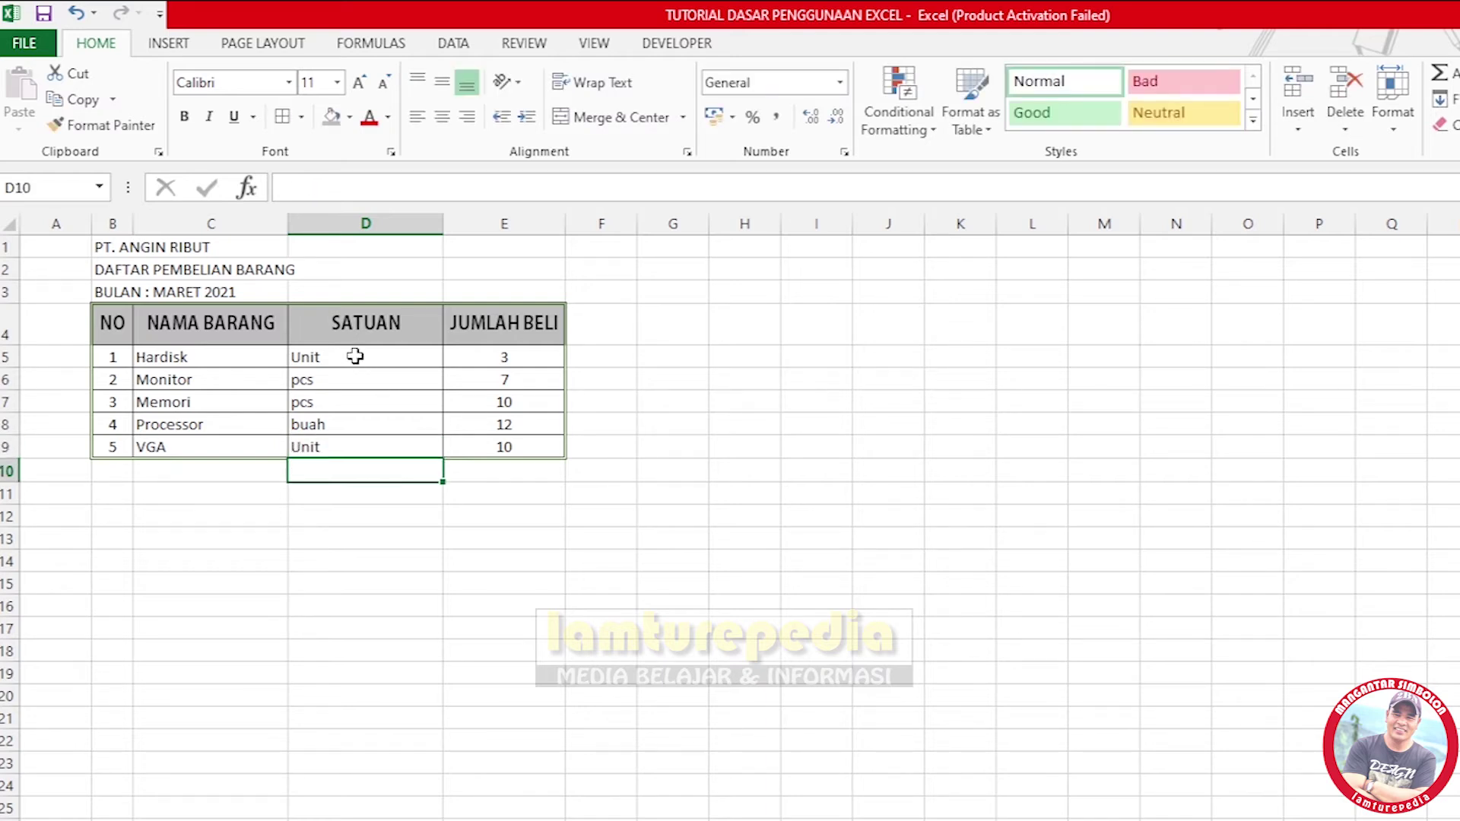
Center the SATUAN entries in D5:D9 horizontally and narrow column D to just fit its heading.
{"action": "left_click_drag", "start_coordinate": [350, 357], "coordinate": [349, 437]}
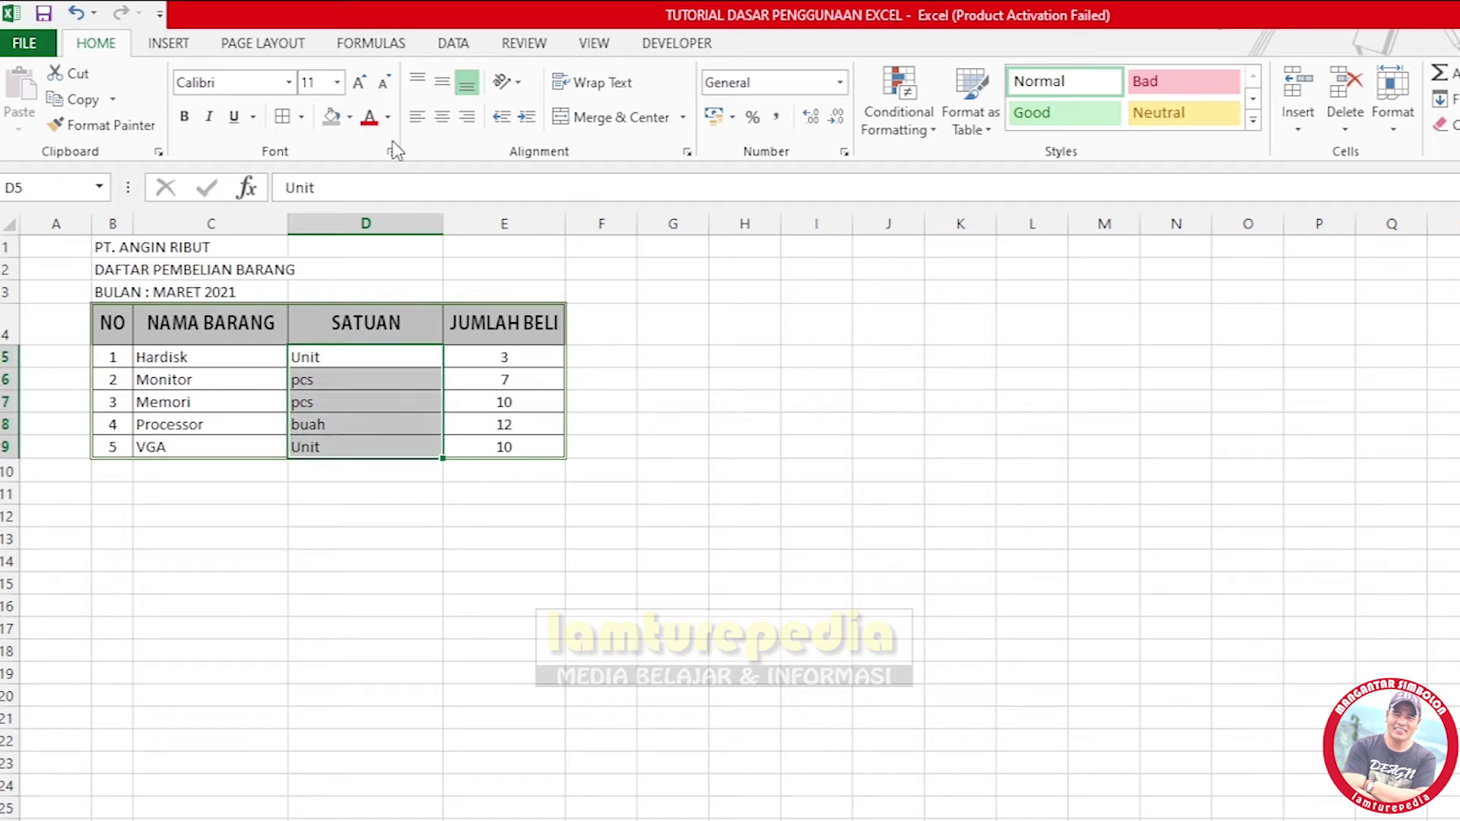
{"action": "left_click", "coordinate": [443, 118]}
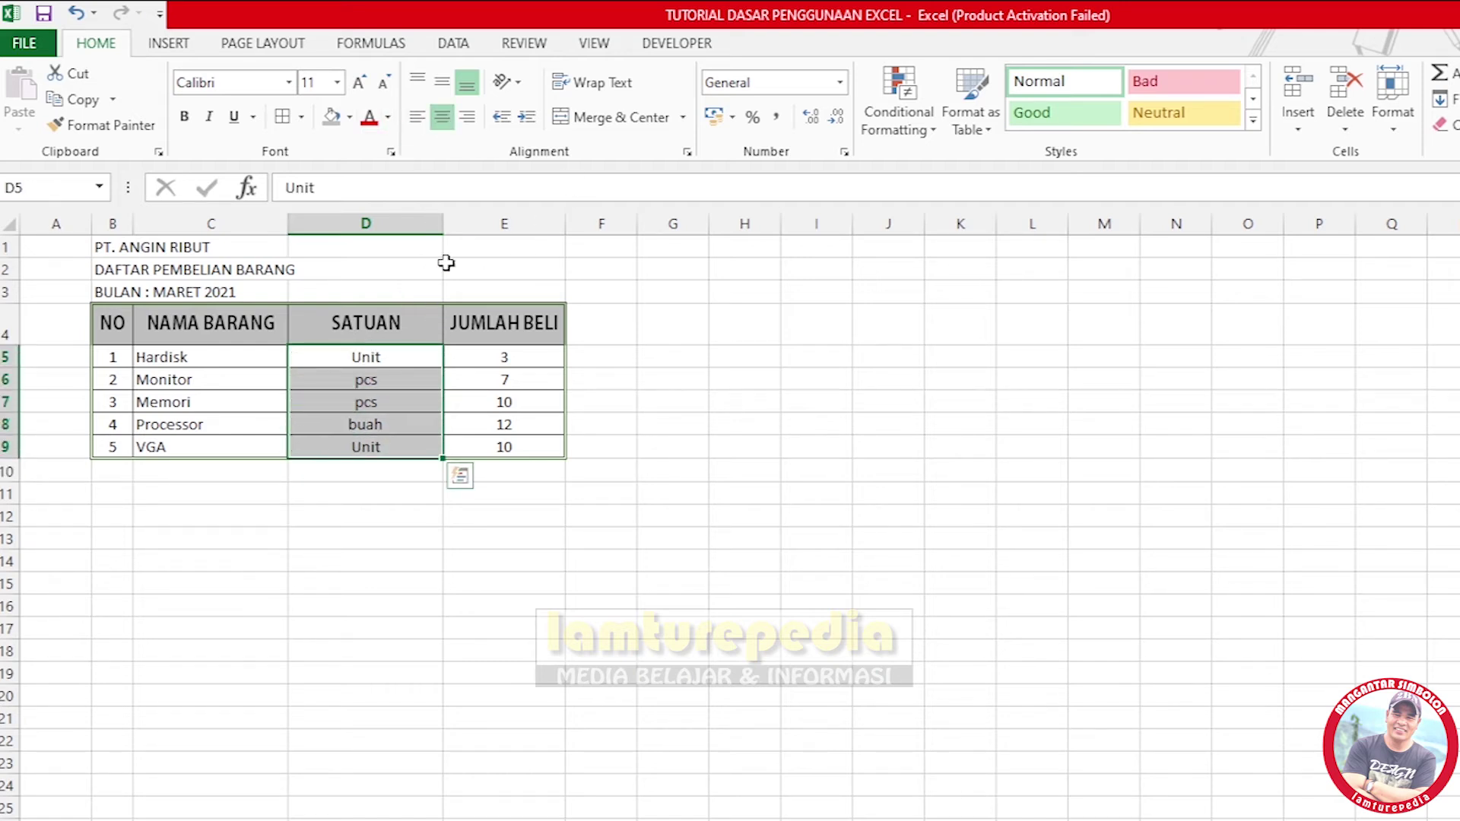
{"action": "left_click_drag", "start_coordinate": [443, 223], "coordinate": [391, 241]}
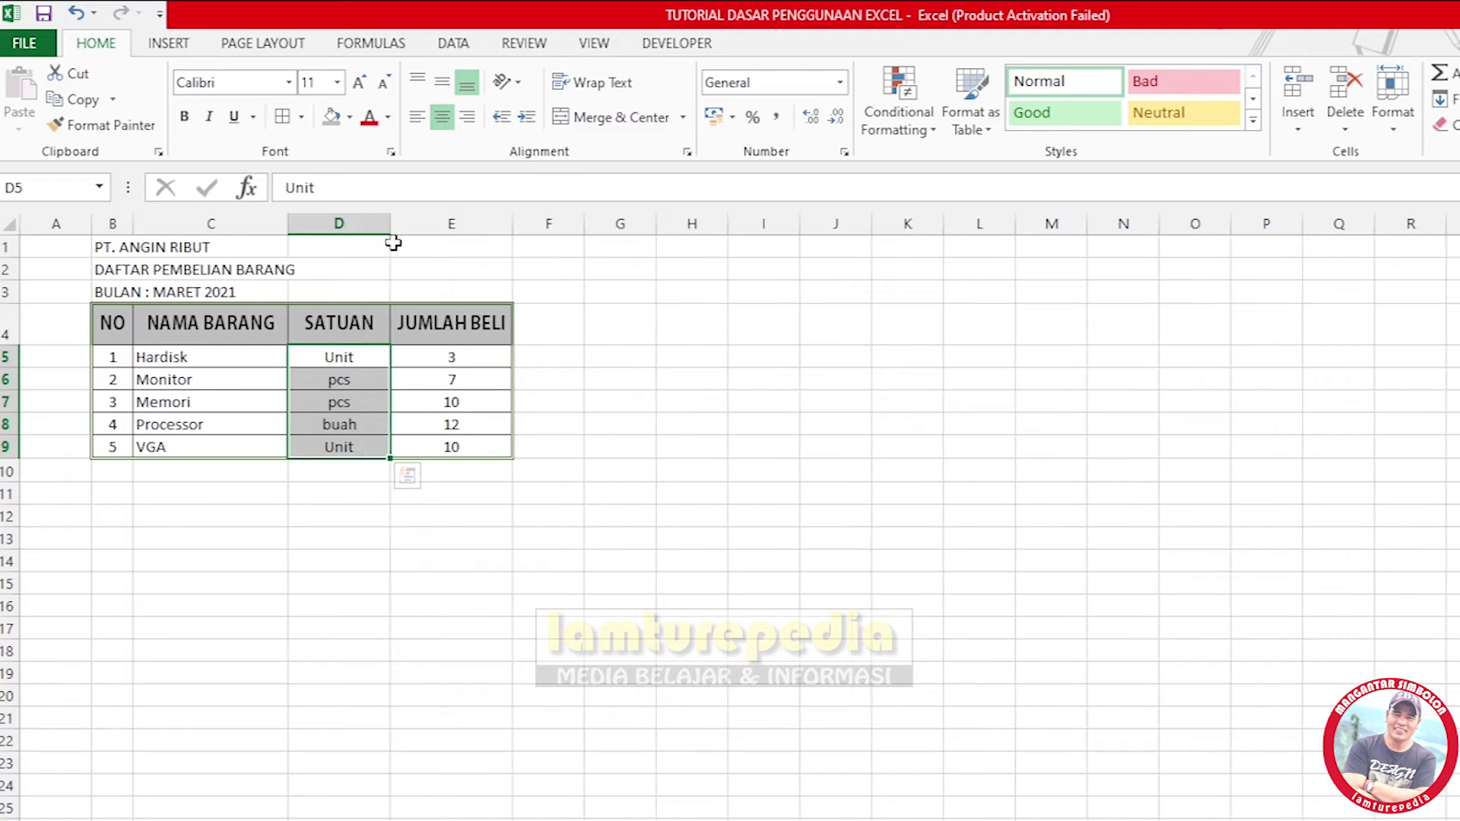
{"action": "left_click", "coordinate": [611, 428]}
Enter the heading "HARGA SATUAN" in cell F4, beside JUMLAH BELI.
{"action": "left_click", "coordinate": [429, 332]}
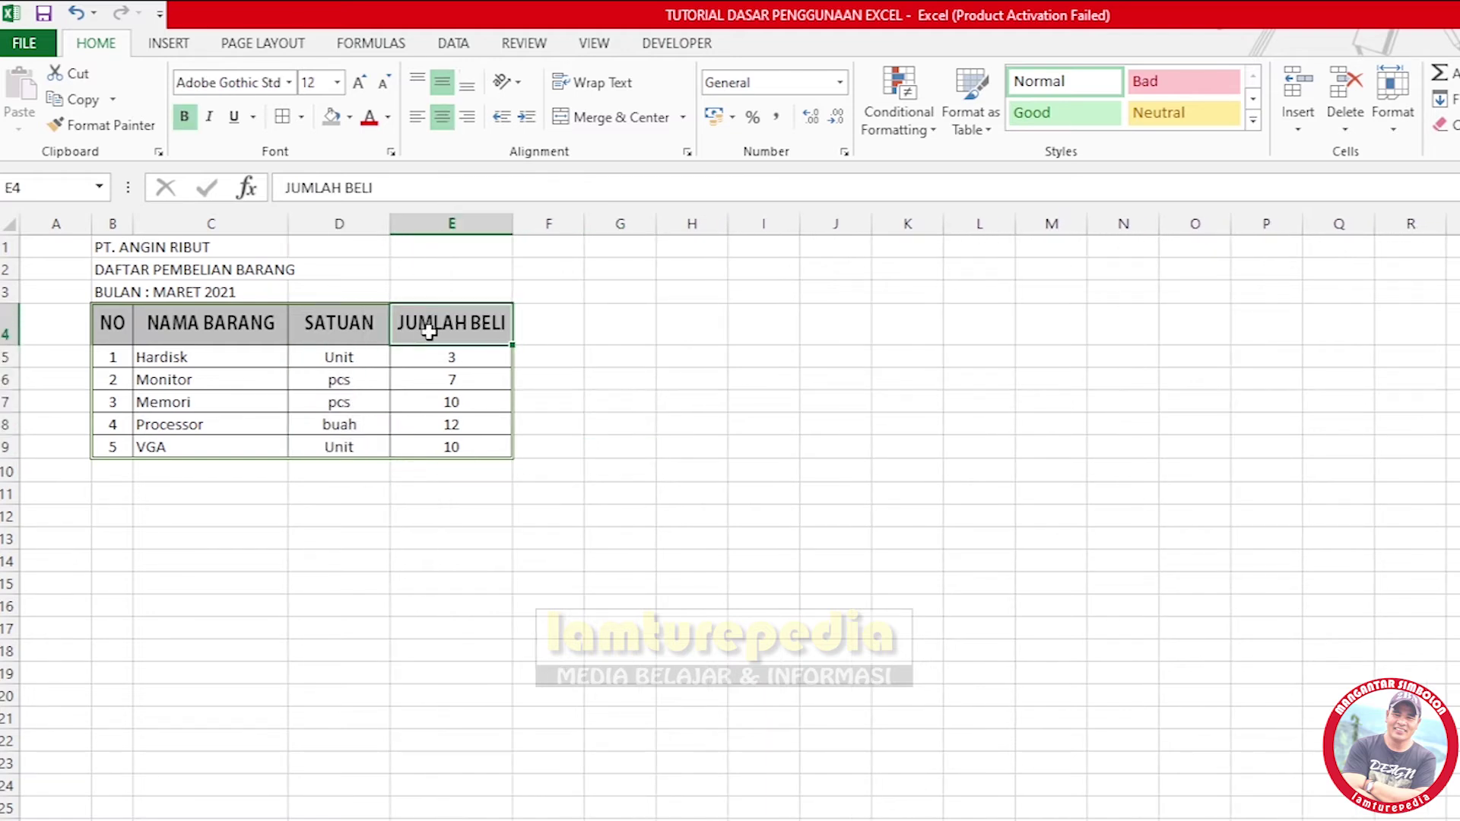
{"action": "left_click", "coordinate": [543, 322]}
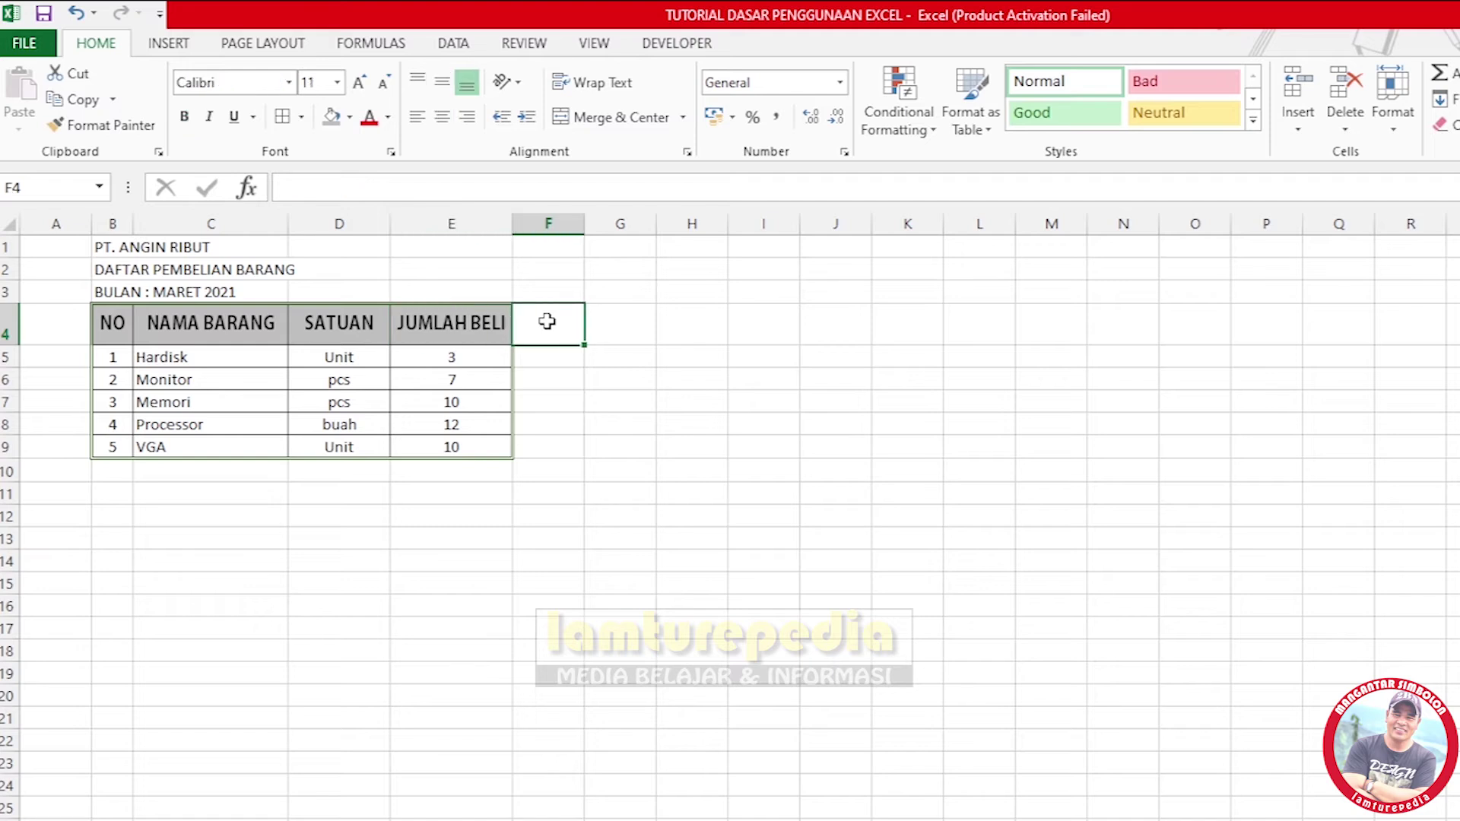
{"action": "type", "text": "HAR"}
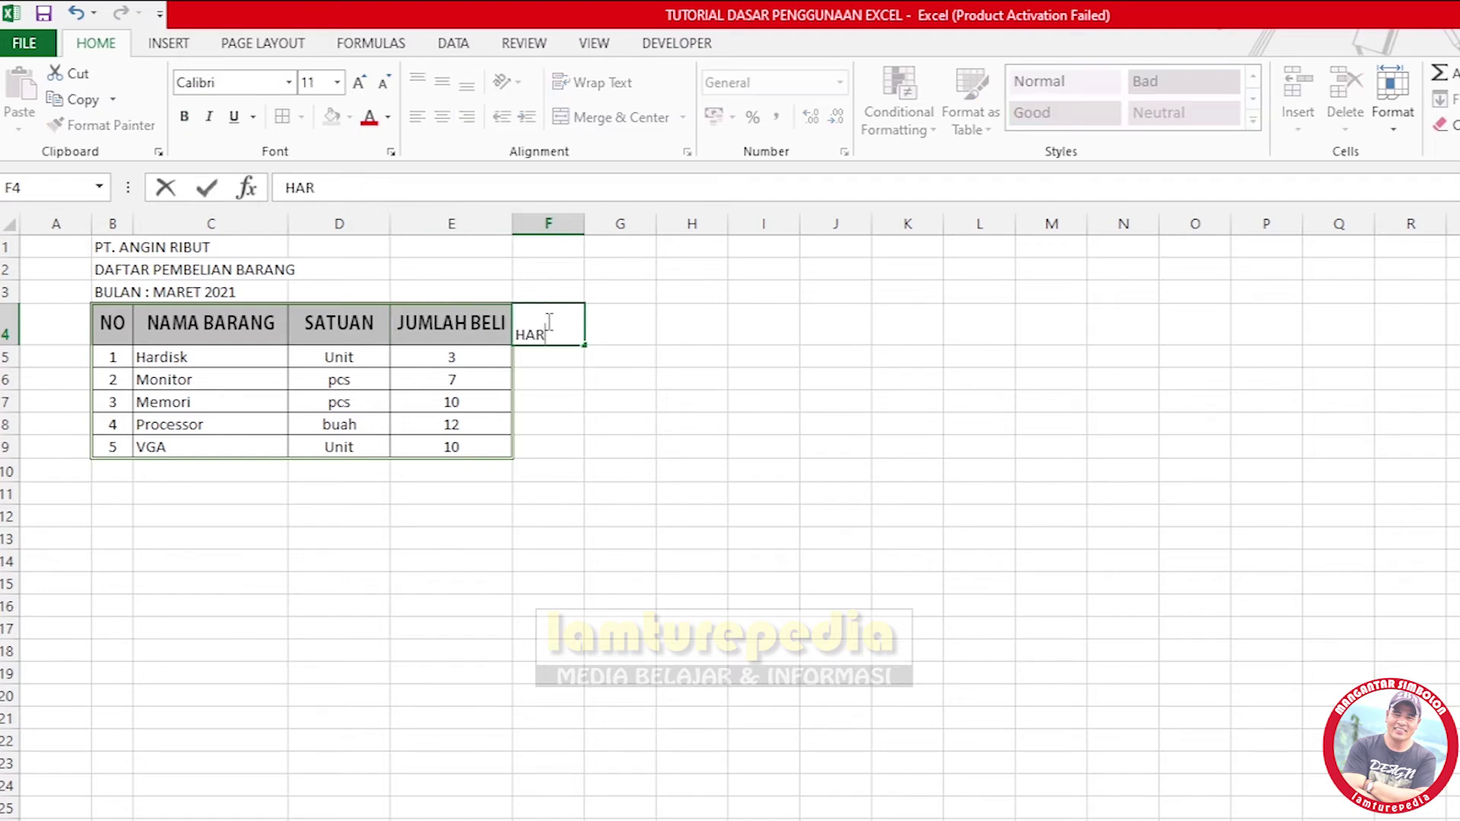
{"action": "type", "text": "GA SATUAN"}
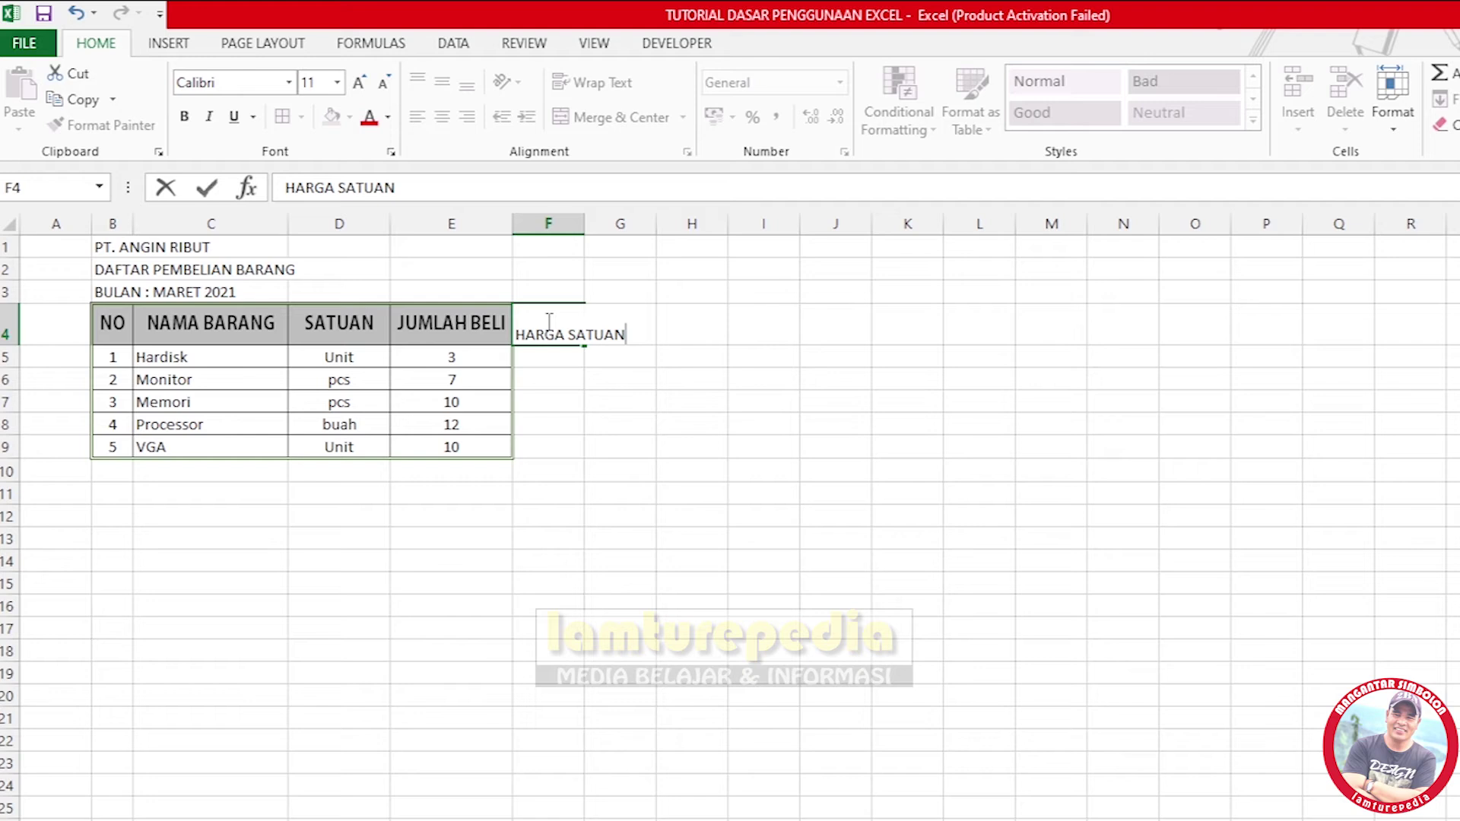
Finish the HARGA SATUAN header in F4 and widen column F until the whole header fits.
{"action": "left_click", "coordinate": [652, 429]}
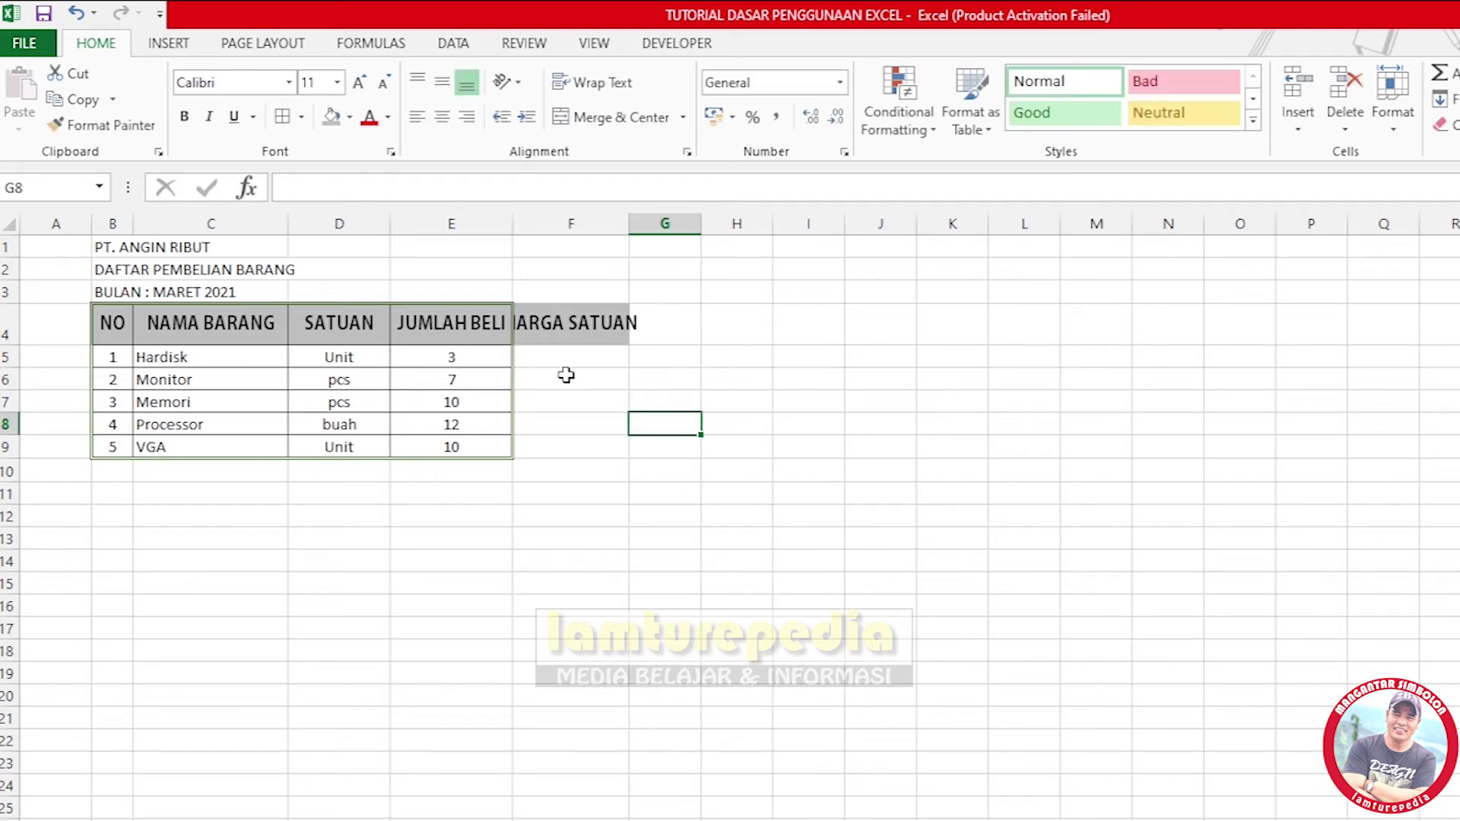
{"action": "left_click_drag", "start_coordinate": [630, 232], "coordinate": [660, 232]}
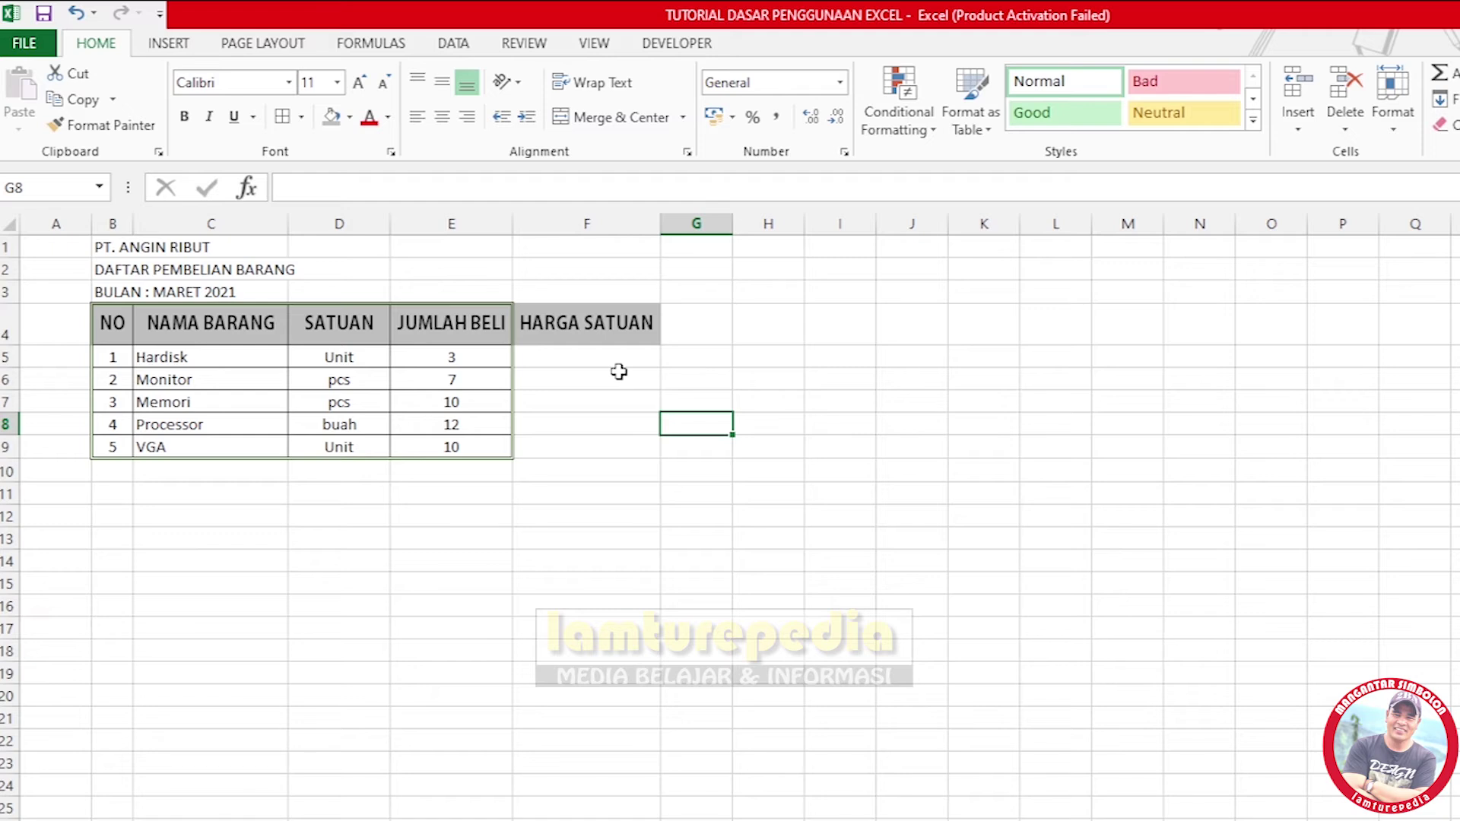
{"action": "left_click", "coordinate": [584, 326]}
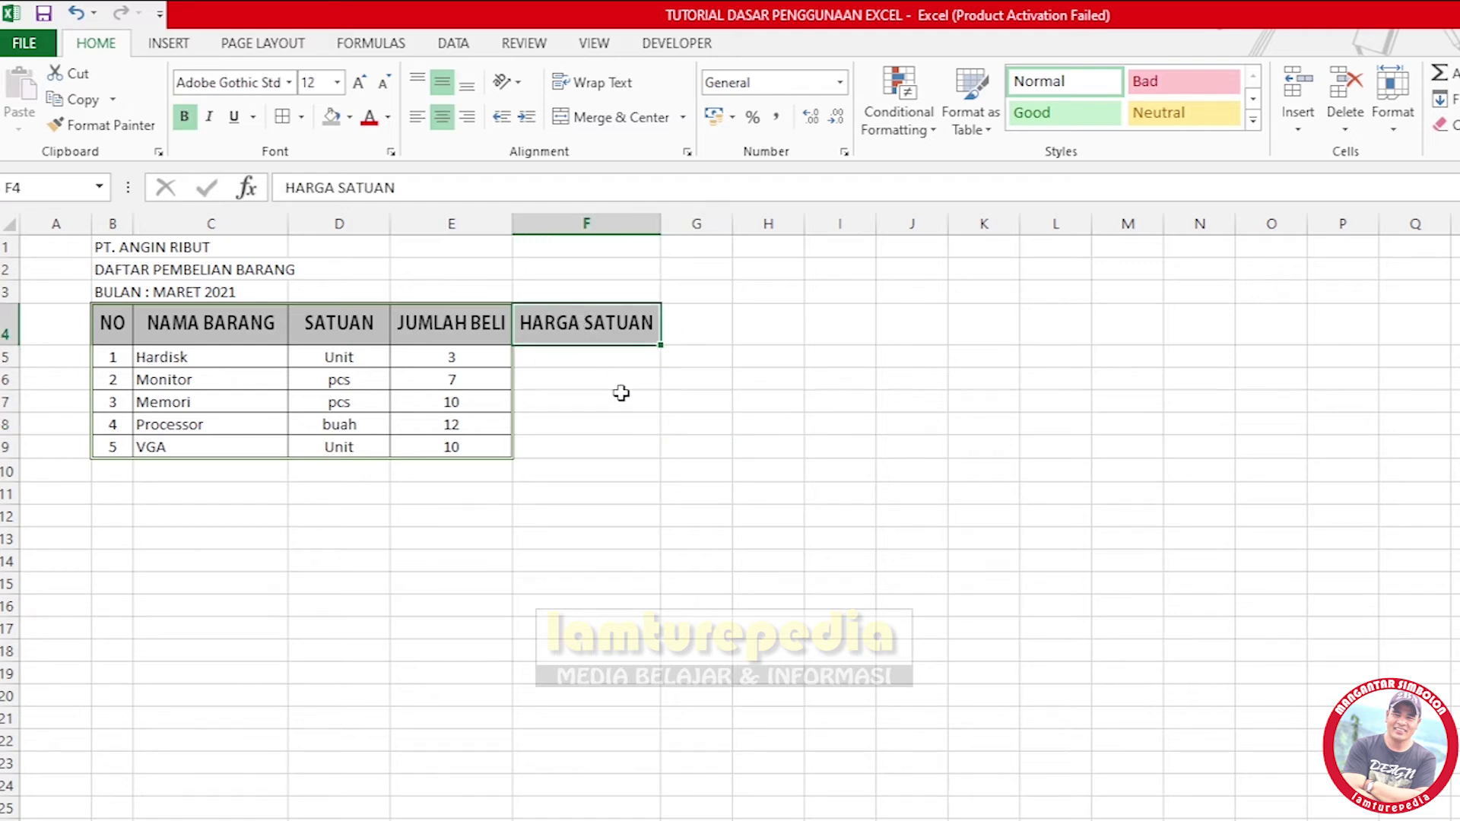
{"action": "key", "text": "Down"}
{"action": "key", "text": "Down"}
{"action": "key", "text": "Down"}
{"action": "key", "text": "Down"}
{"action": "key", "text": "Down"}
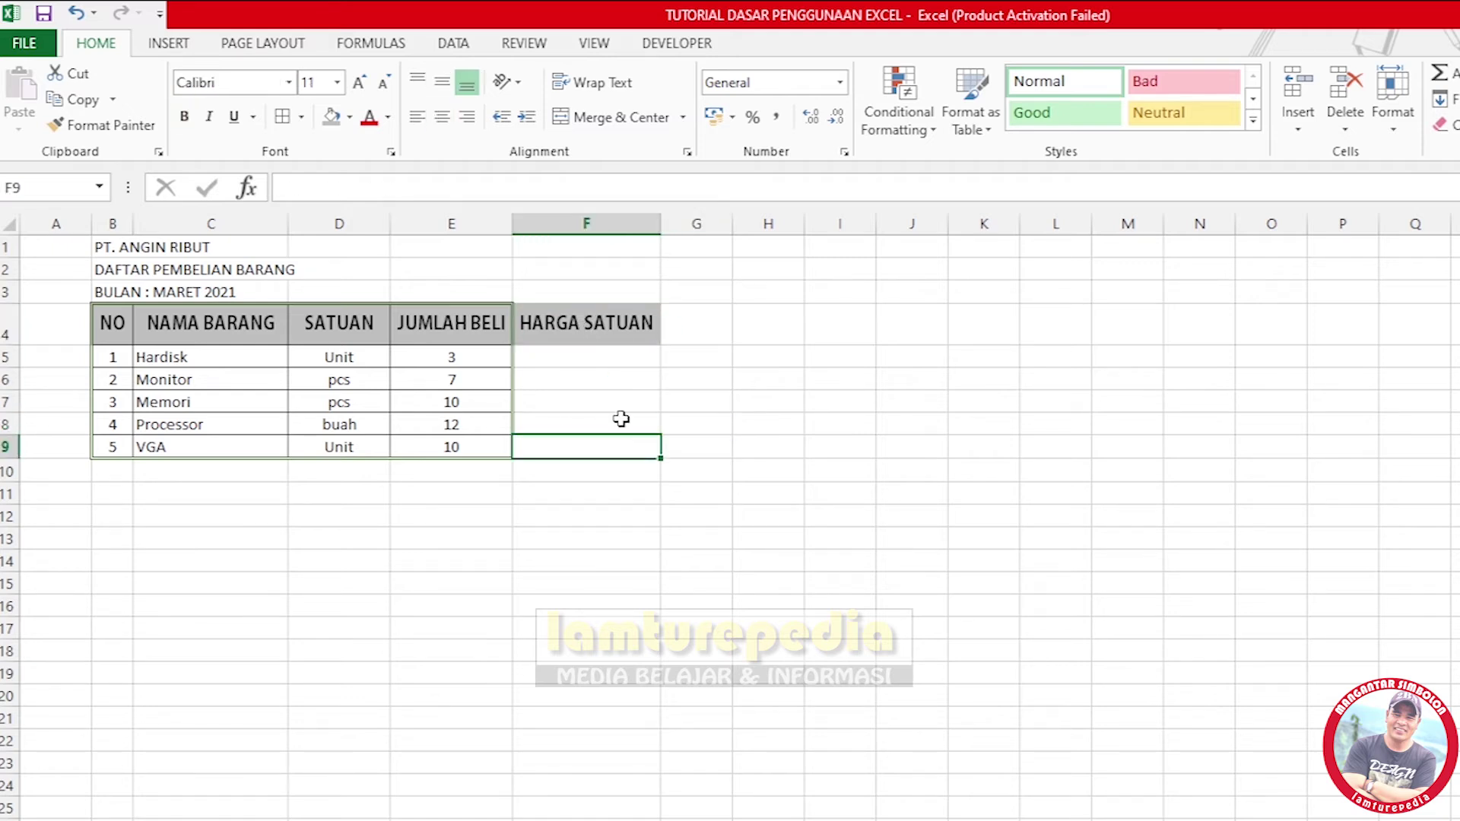
Add the header HARGA TOTAL in G4 and widen column G to fit it.
{"action": "left_click", "coordinate": [687, 326]}
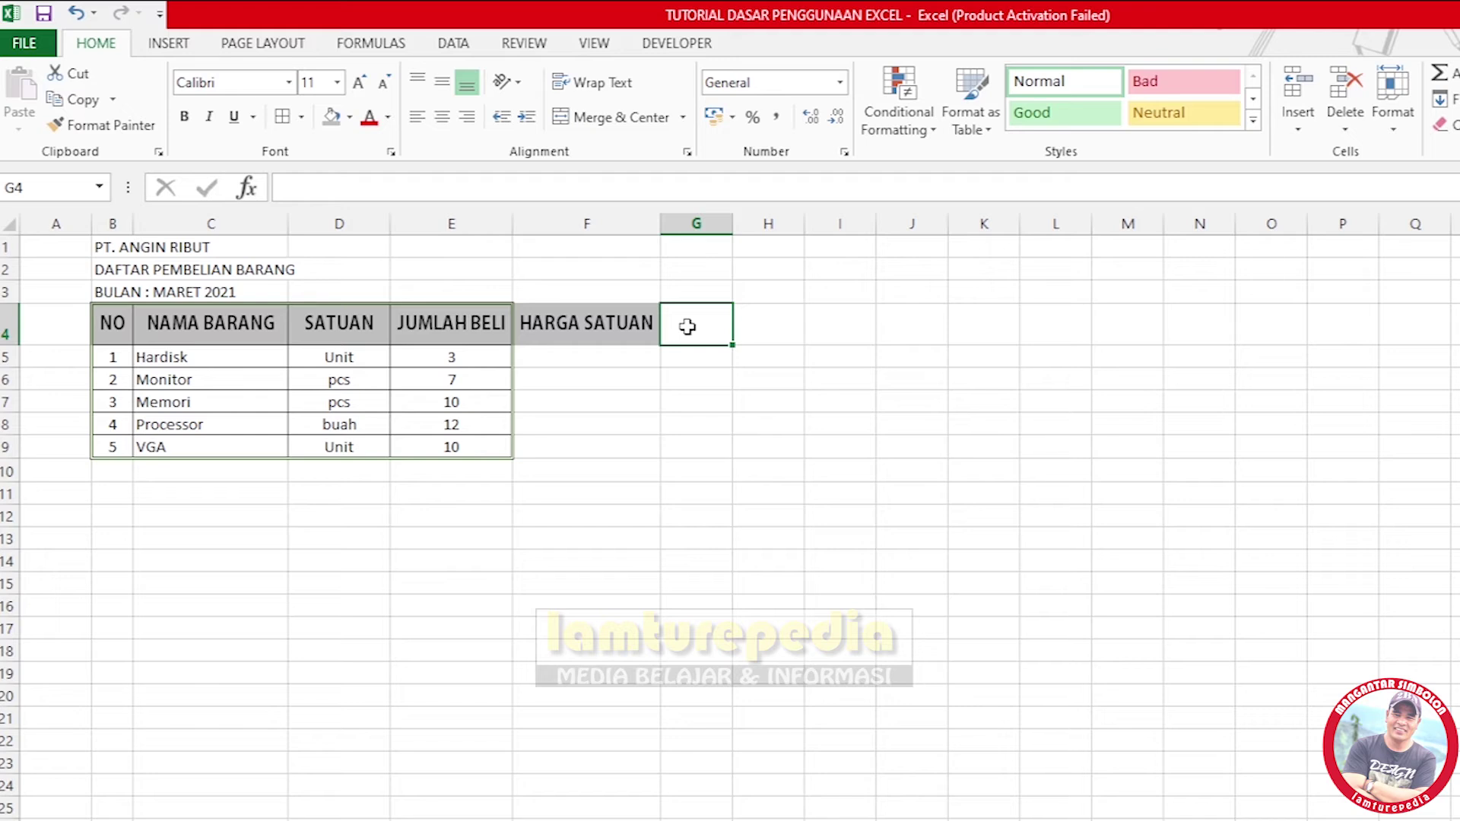
{"action": "type", "text": "HARGA"}
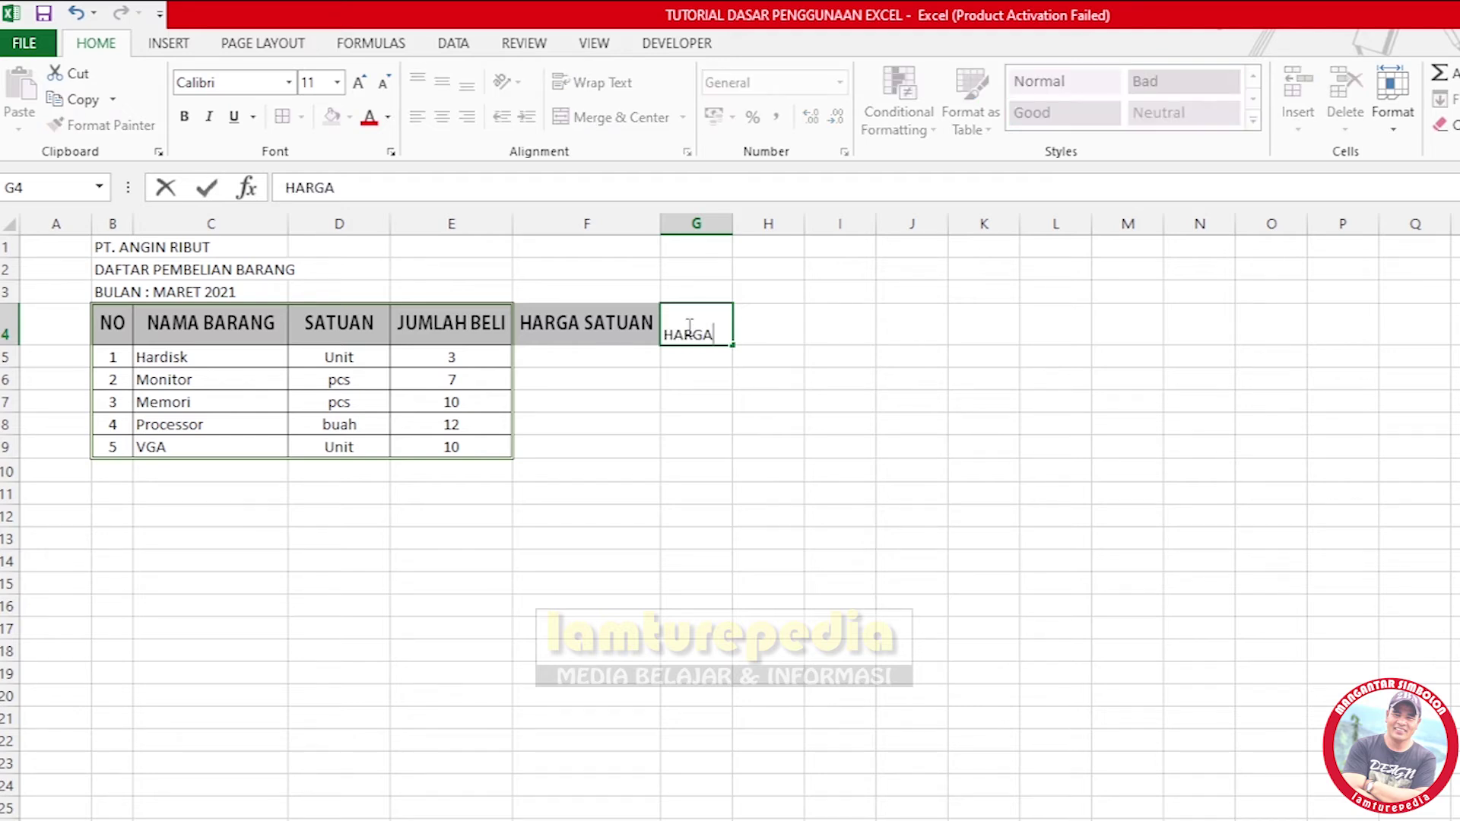
{"action": "type", "text": " TOTAL"}
{"action": "key", "text": "Return"}
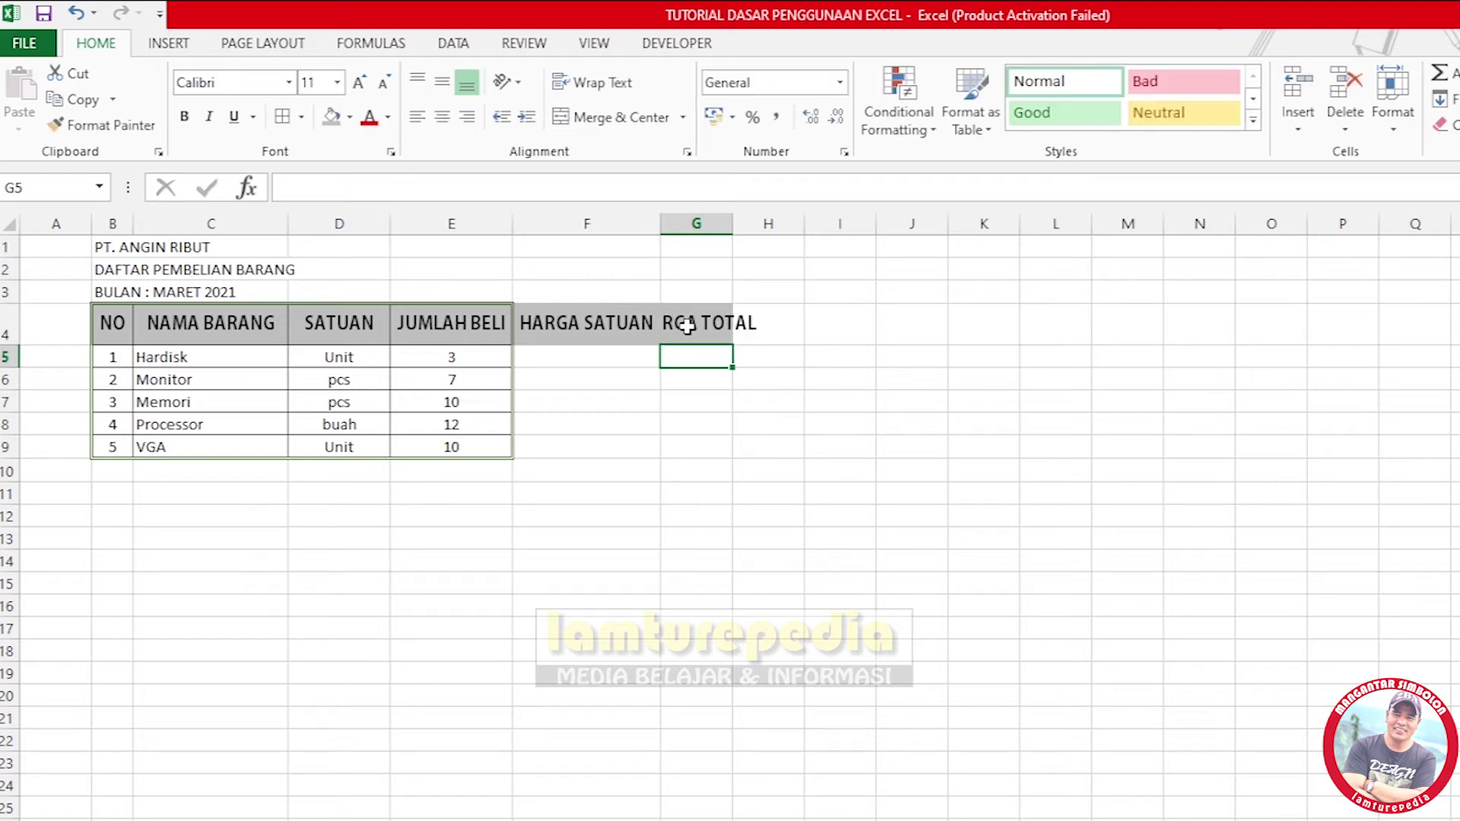
{"action": "left_click_drag", "start_coordinate": [733, 224], "coordinate": [796, 225]}
{"action": "left_click", "coordinate": [800, 467]}
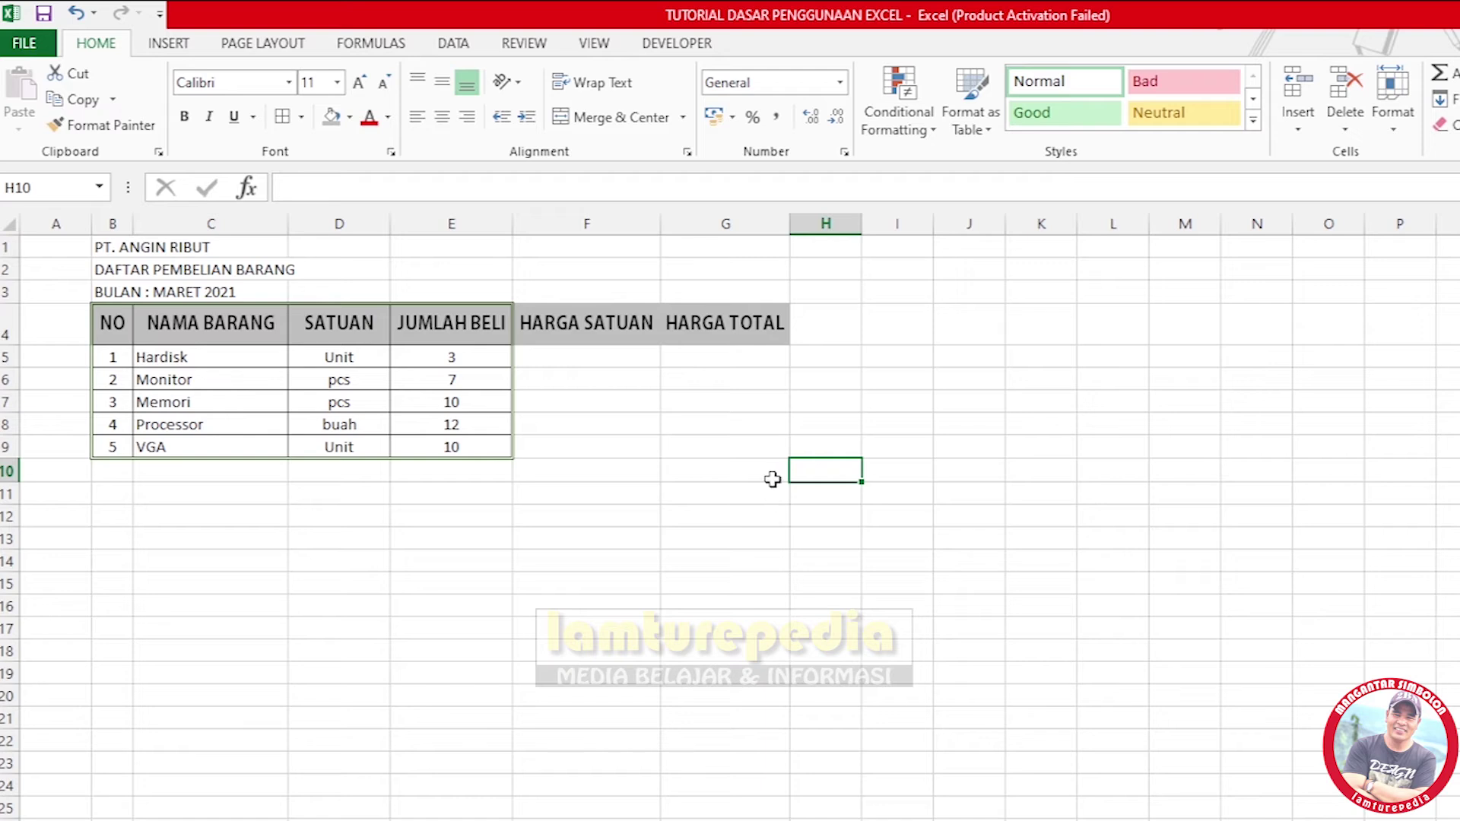
{"action": "left_click", "coordinate": [940, 373]}
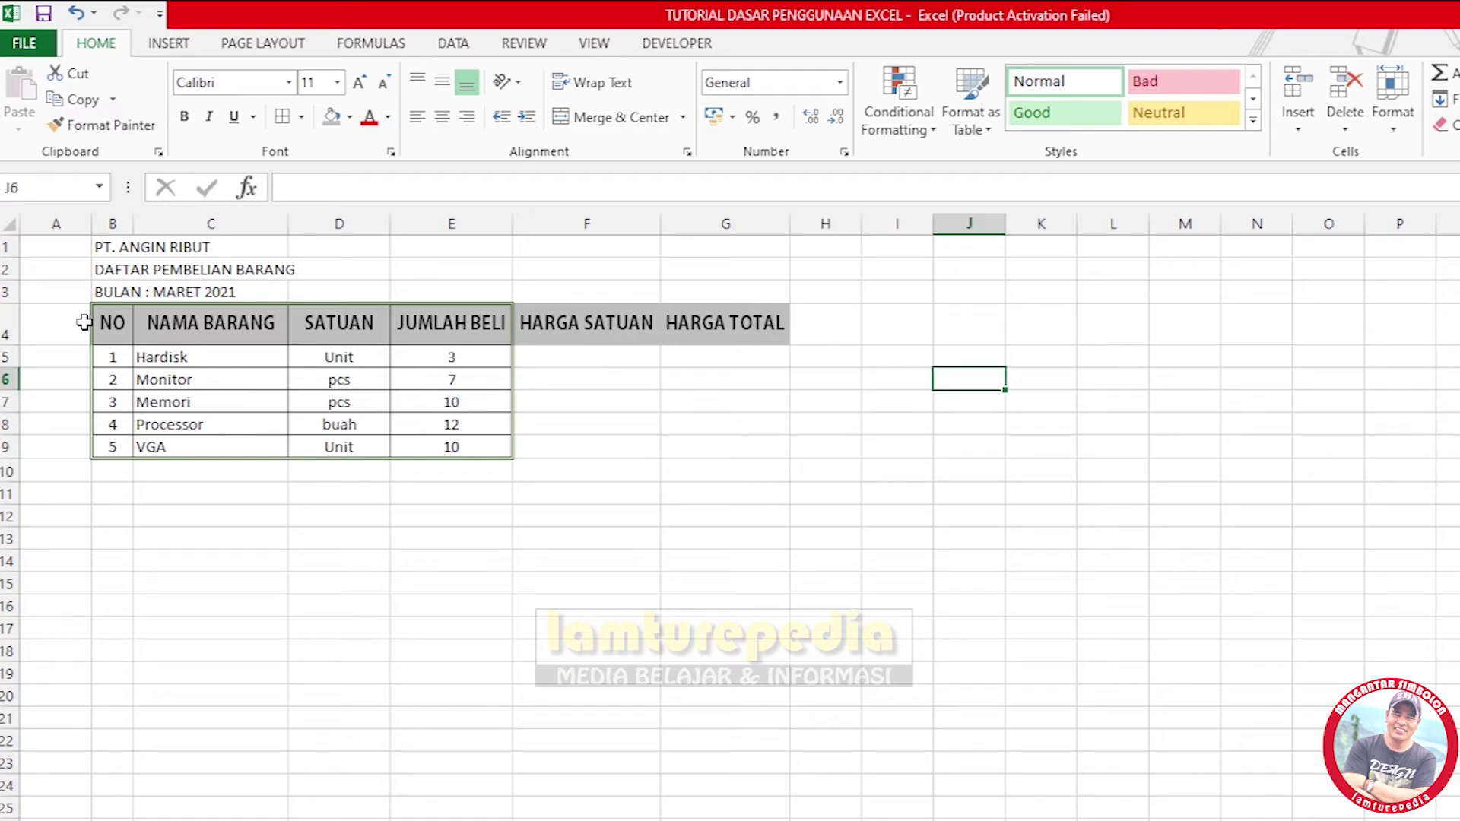
Set the dark green double-line border on the top, right and bottom edges of the range B4:G9.
{"action": "left_click", "coordinate": [124, 323]}
{"action": "left_click_drag", "start_coordinate": [124, 323], "coordinate": [707, 441]}
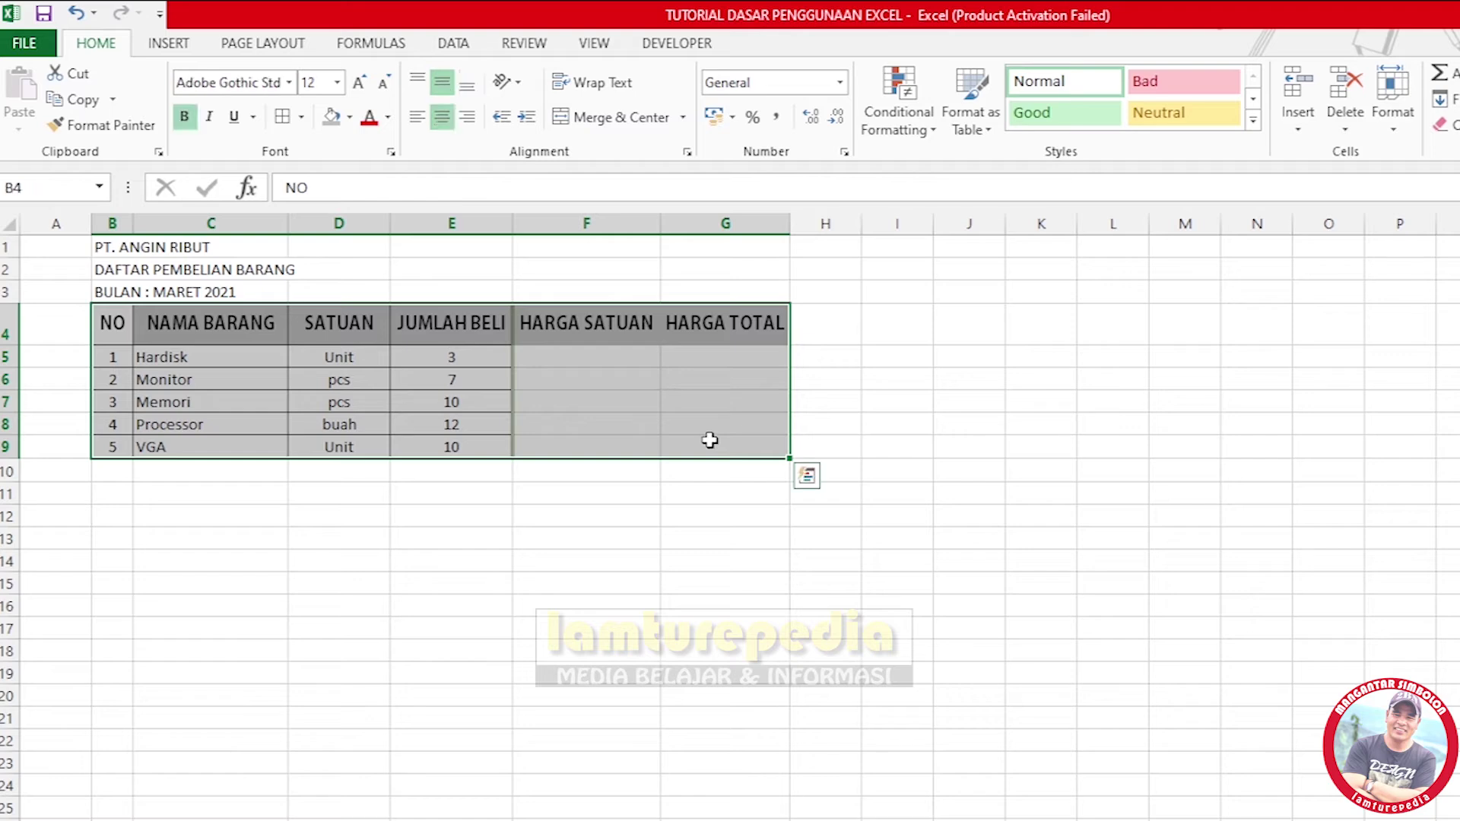
{"action": "left_click", "coordinate": [304, 117]}
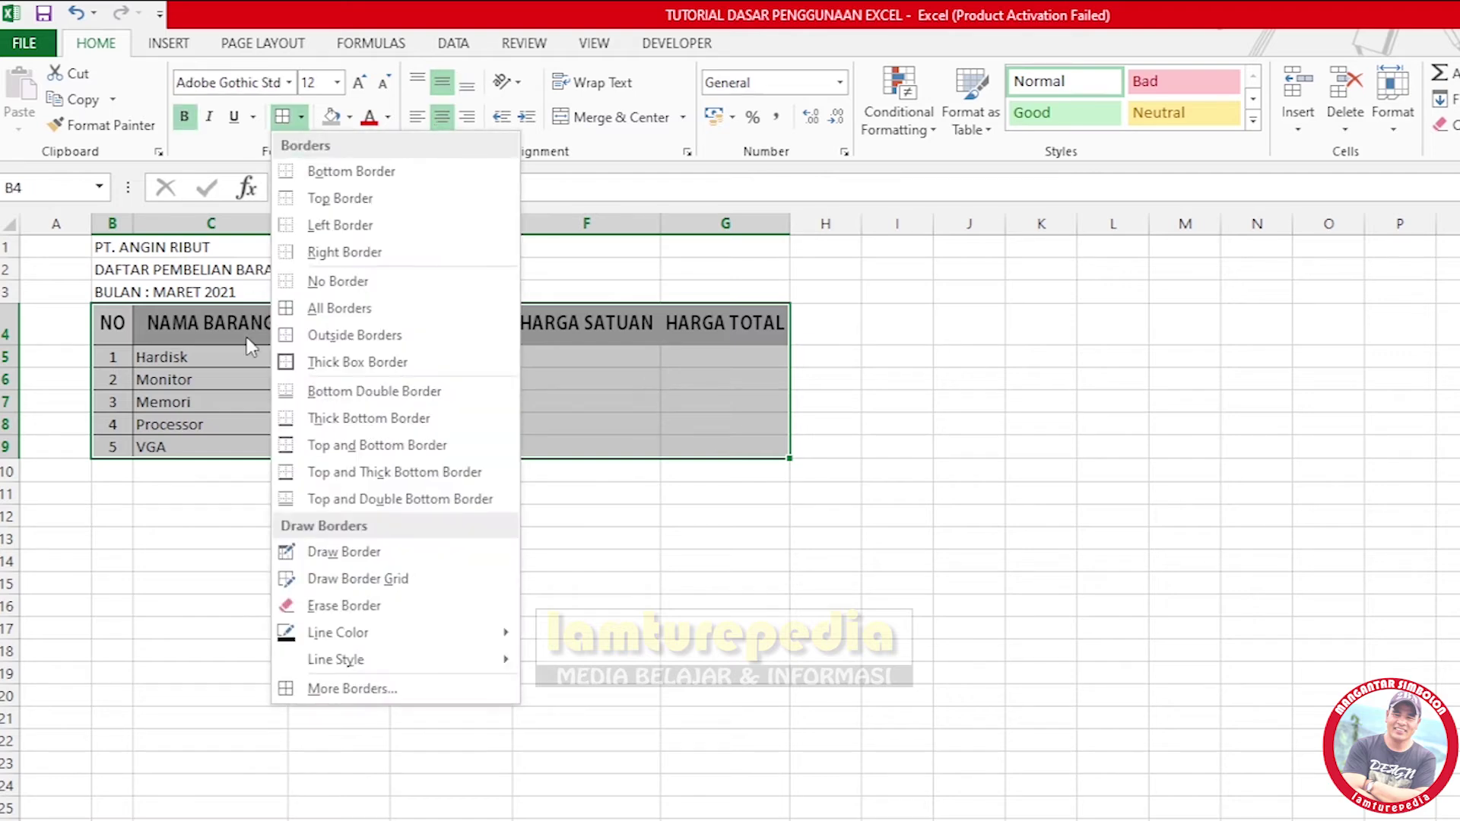
{"action": "left_click", "coordinate": [362, 683]}
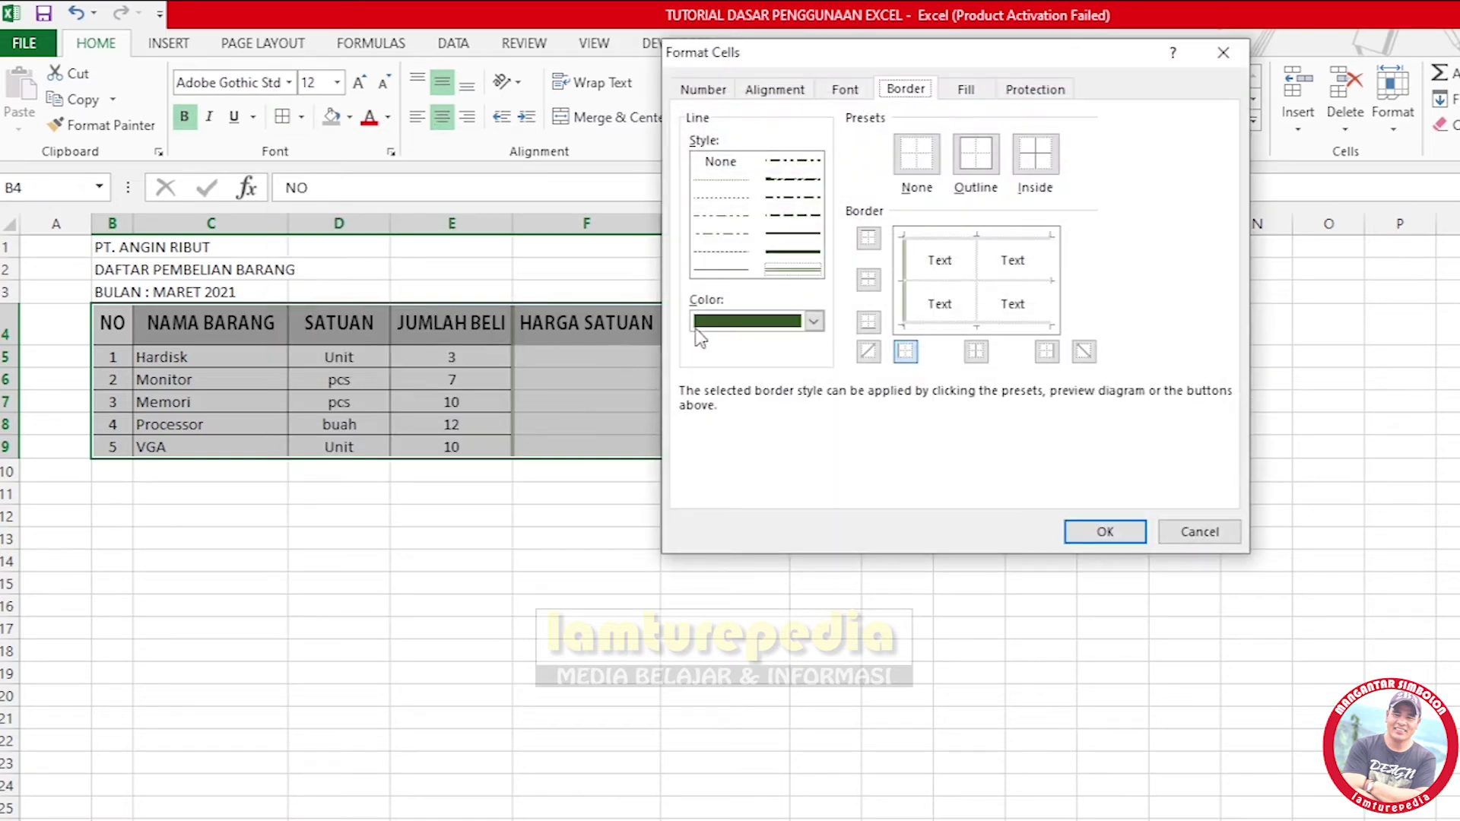
{"action": "left_click", "coordinate": [923, 238]}
{"action": "left_click", "coordinate": [1055, 265]}
{"action": "left_click", "coordinate": [1026, 325]}
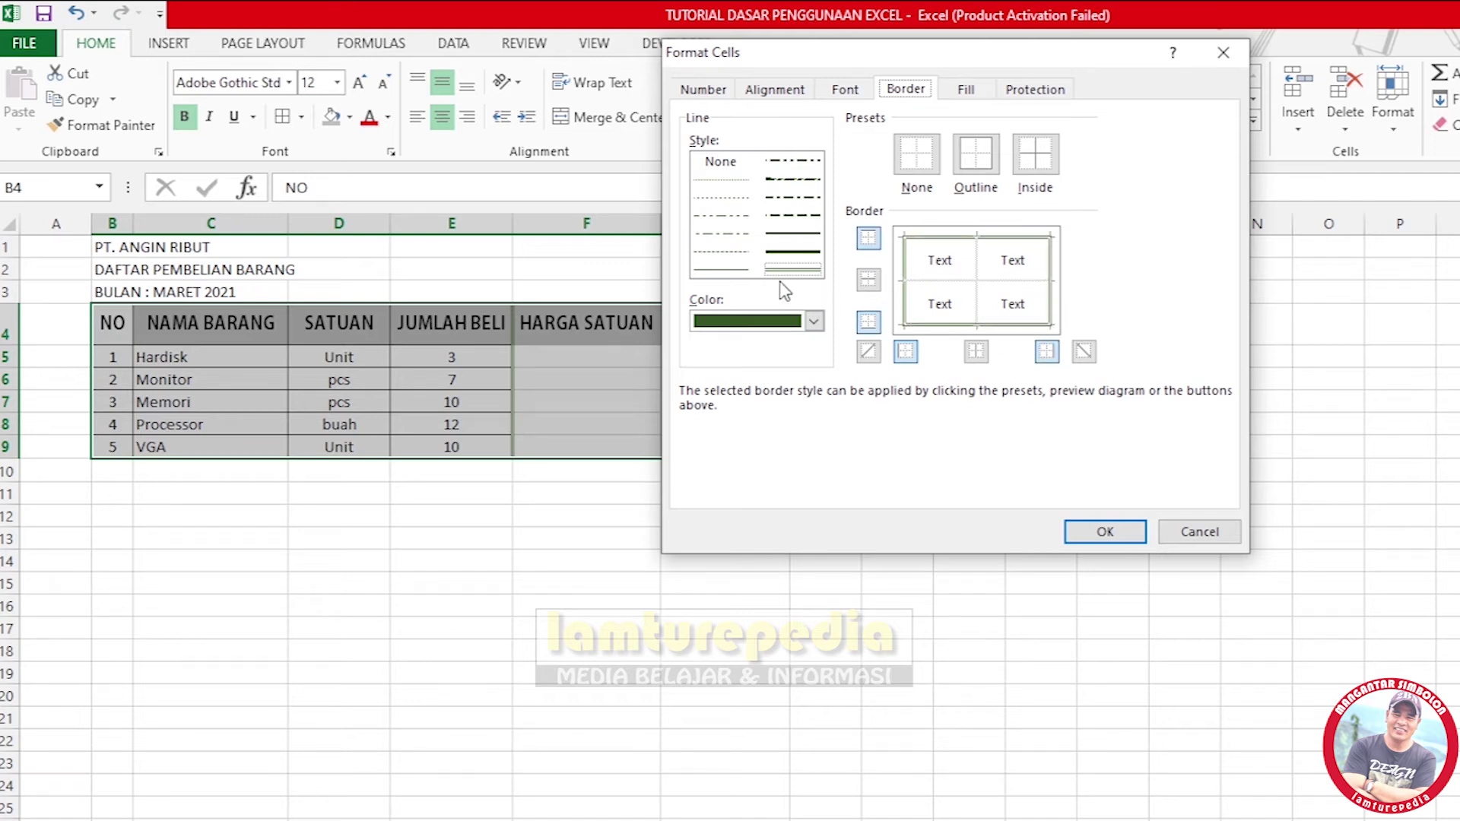
Set thin black lines for the inside borders of B4:G9 and apply the border settings.
{"action": "left_click", "coordinate": [717, 270]}
{"action": "left_click", "coordinate": [813, 321]}
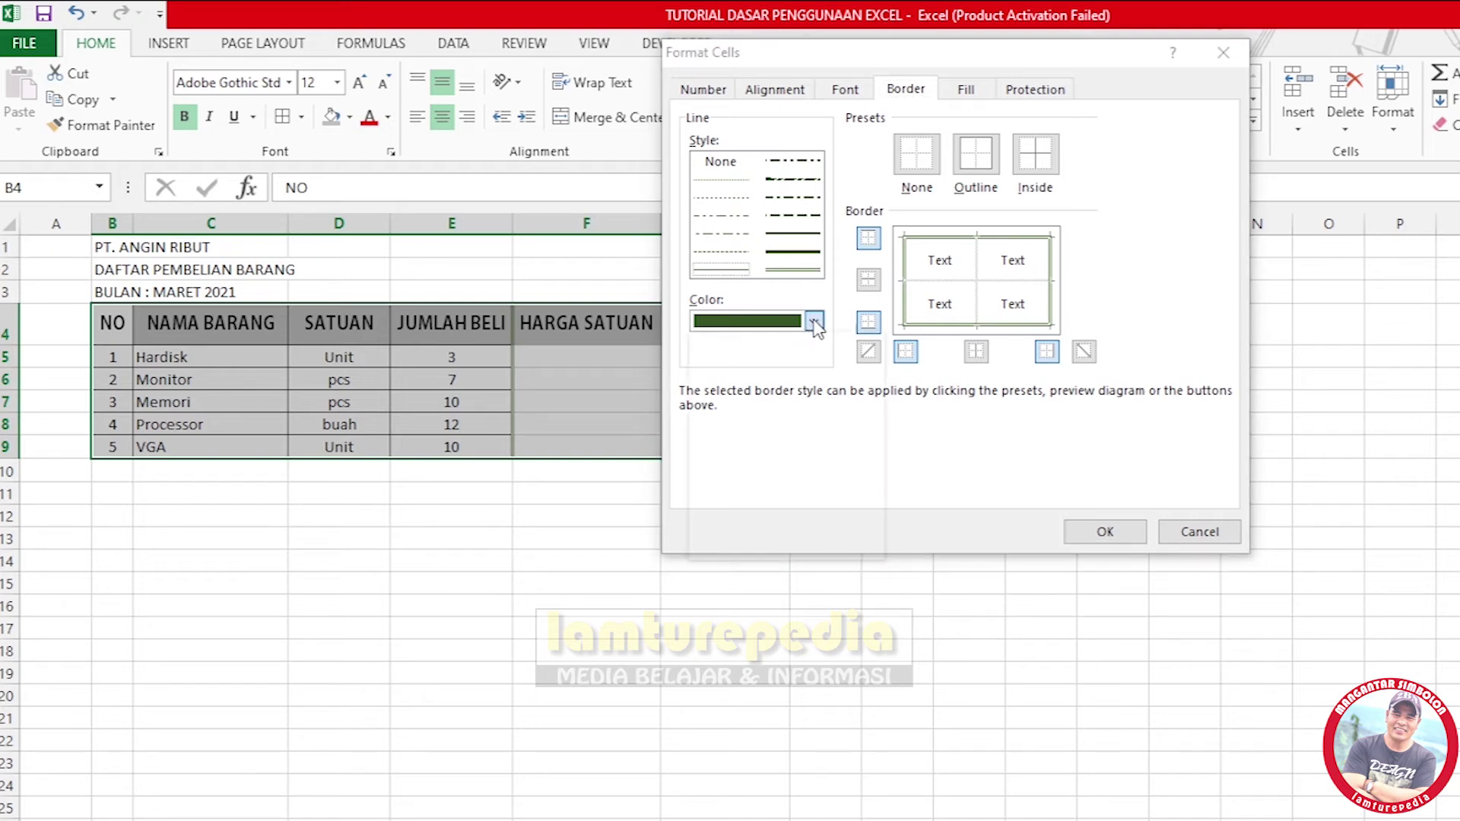
{"action": "left_click", "coordinate": [720, 397]}
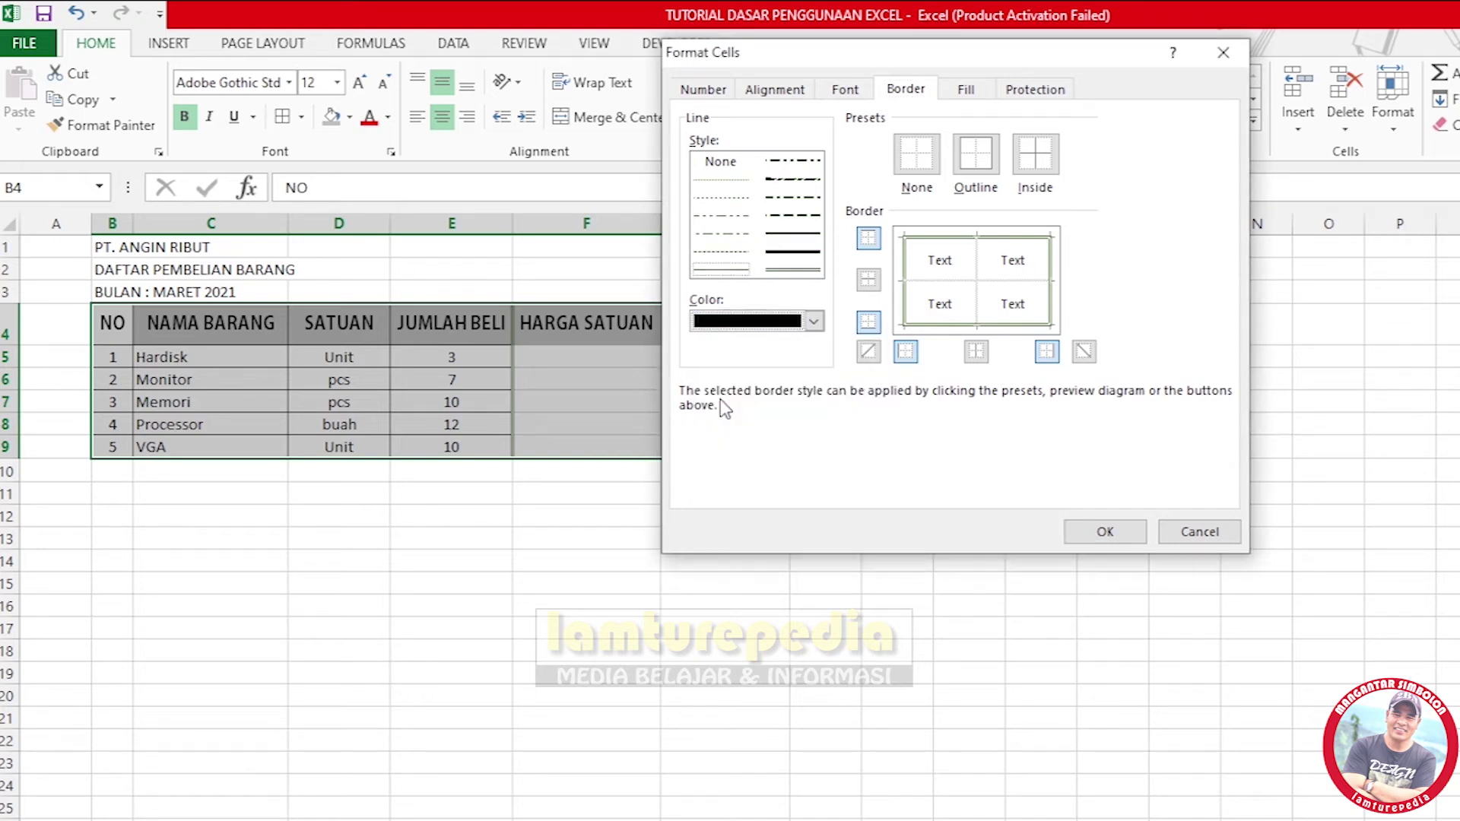
{"action": "left_click", "coordinate": [907, 286]}
{"action": "left_click", "coordinate": [933, 278]}
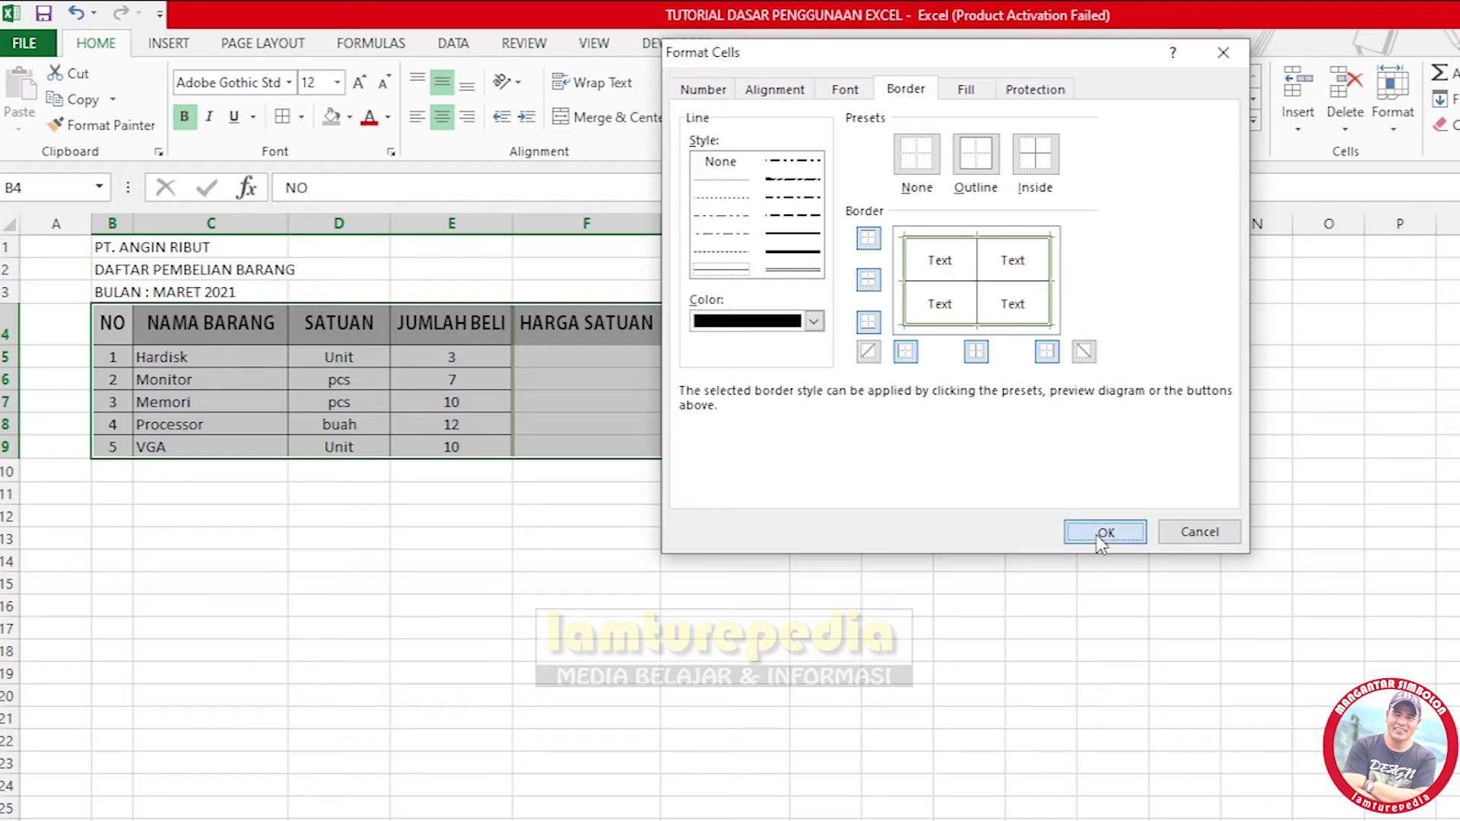
{"action": "left_click", "coordinate": [1104, 533]}
{"action": "left_click", "coordinate": [588, 582]}
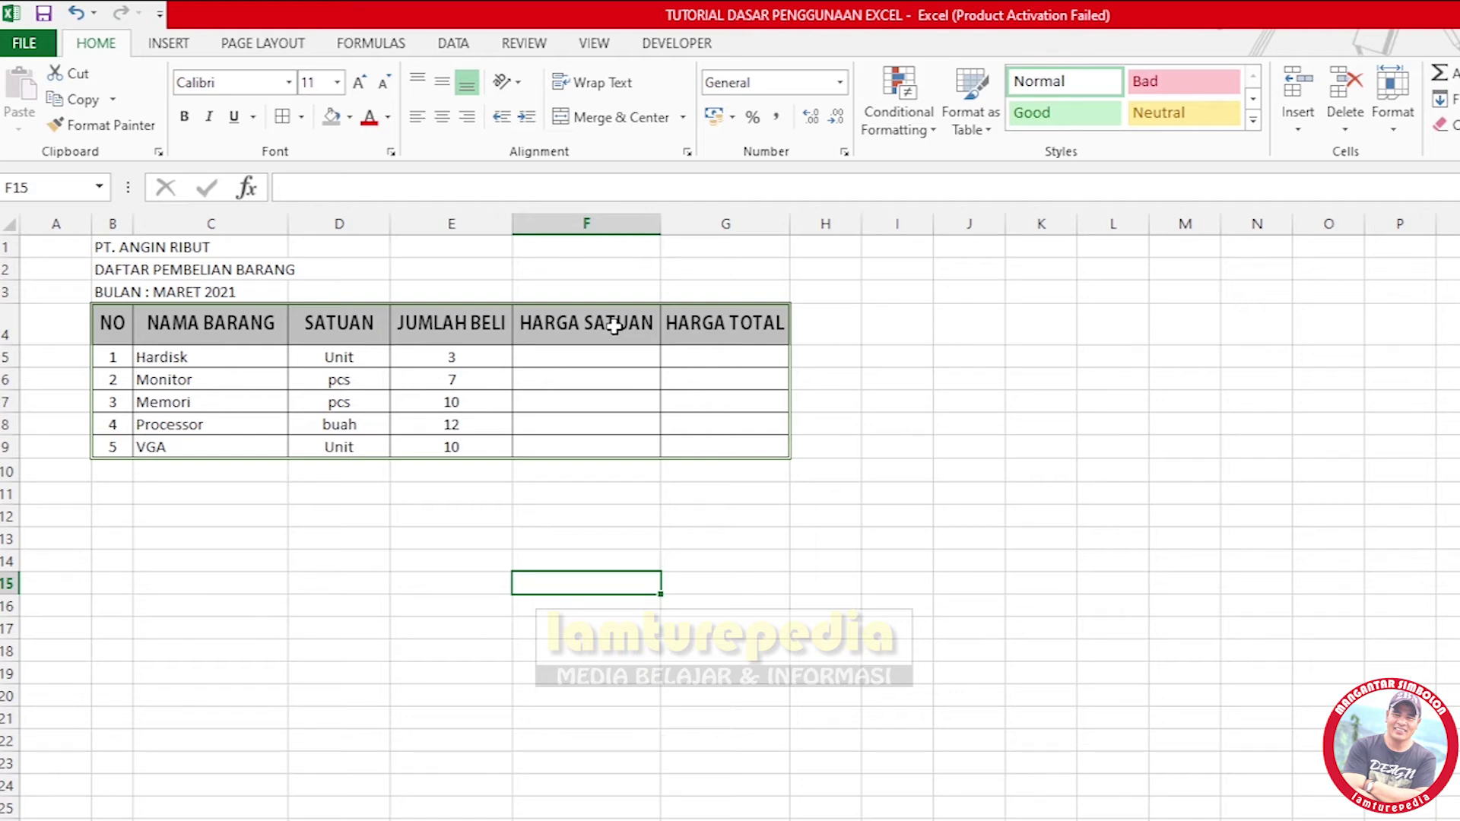
Format the company name in B1 with font size 16 and bold.
{"action": "left_click", "coordinate": [112, 250]}
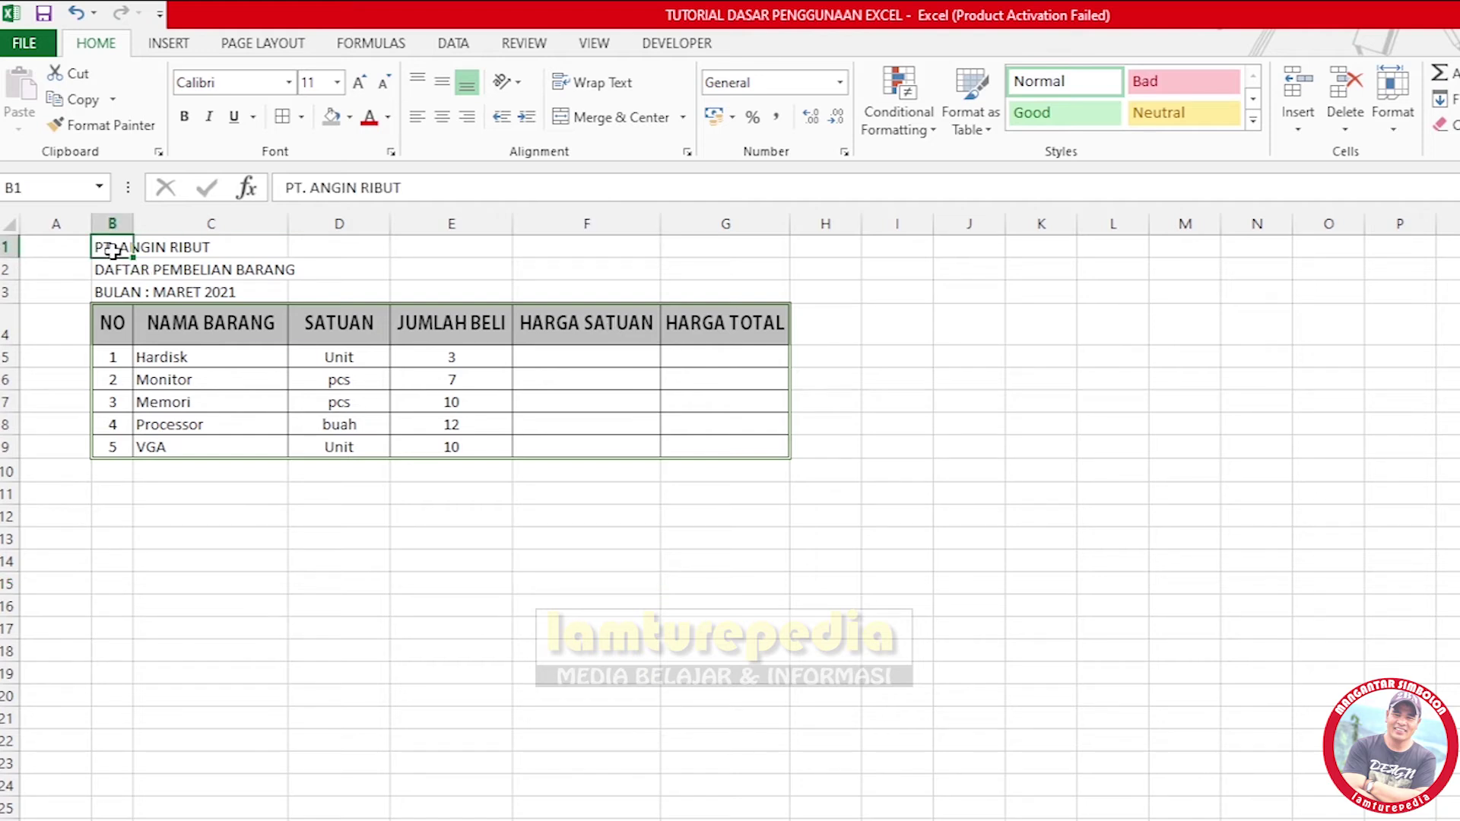
{"action": "left_click", "coordinate": [337, 83]}
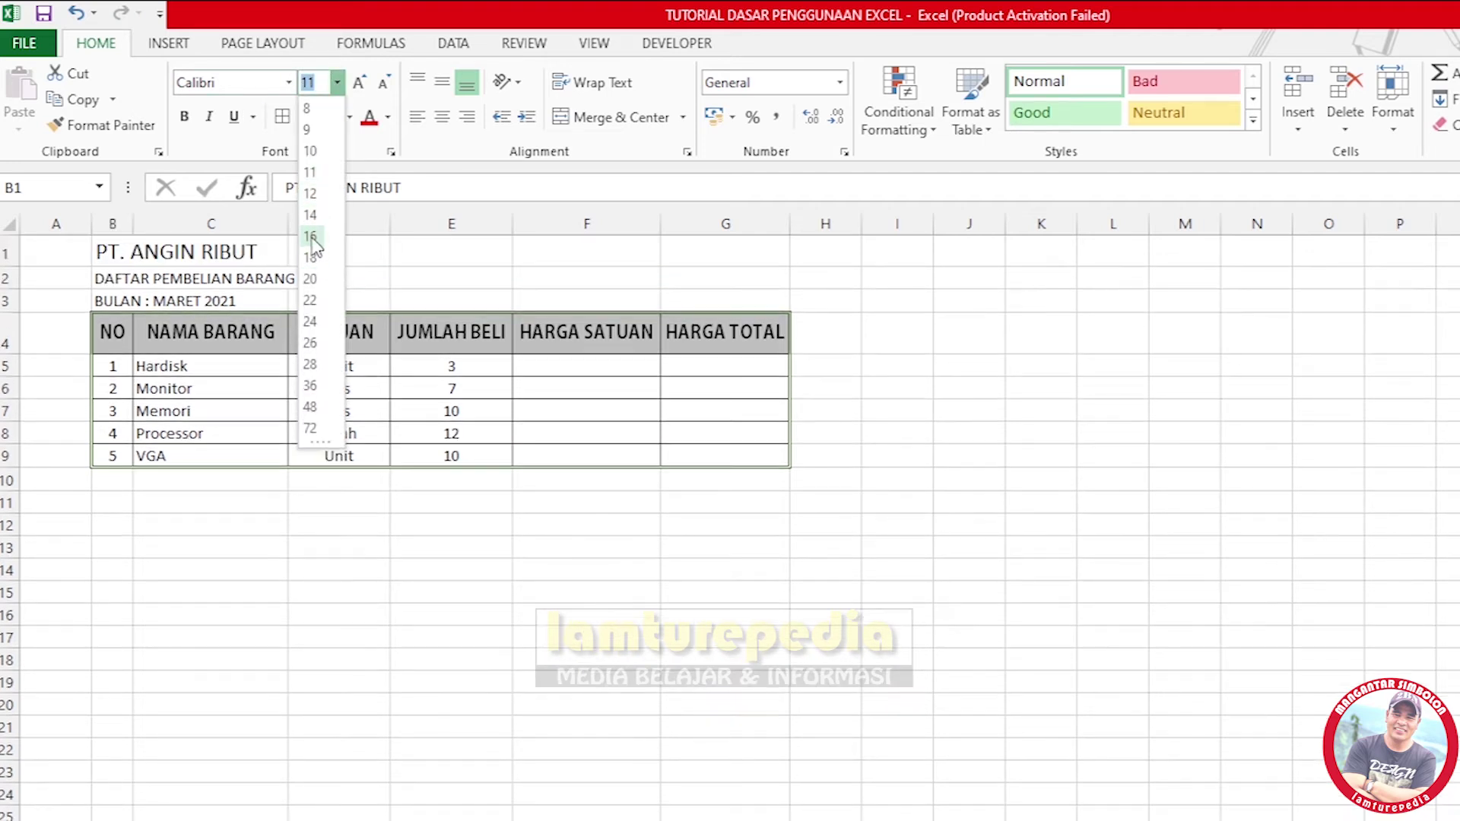
{"action": "left_click", "coordinate": [310, 236]}
{"action": "left_click", "coordinate": [184, 117]}
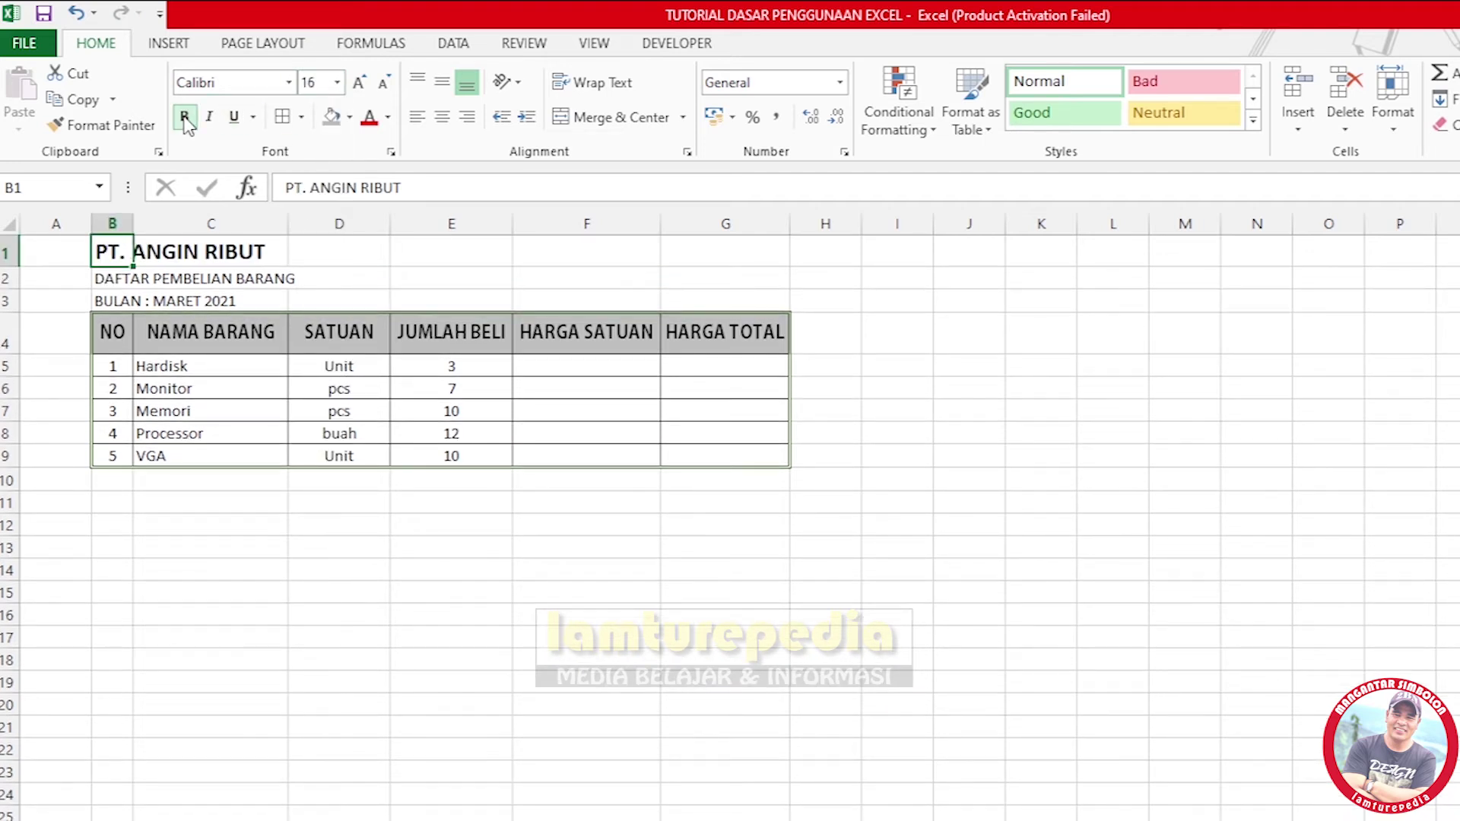
Format the title DAFTAR PEMBELIAN BARANG in B2 with font size 14 and bold.
{"action": "left_click", "coordinate": [134, 283]}
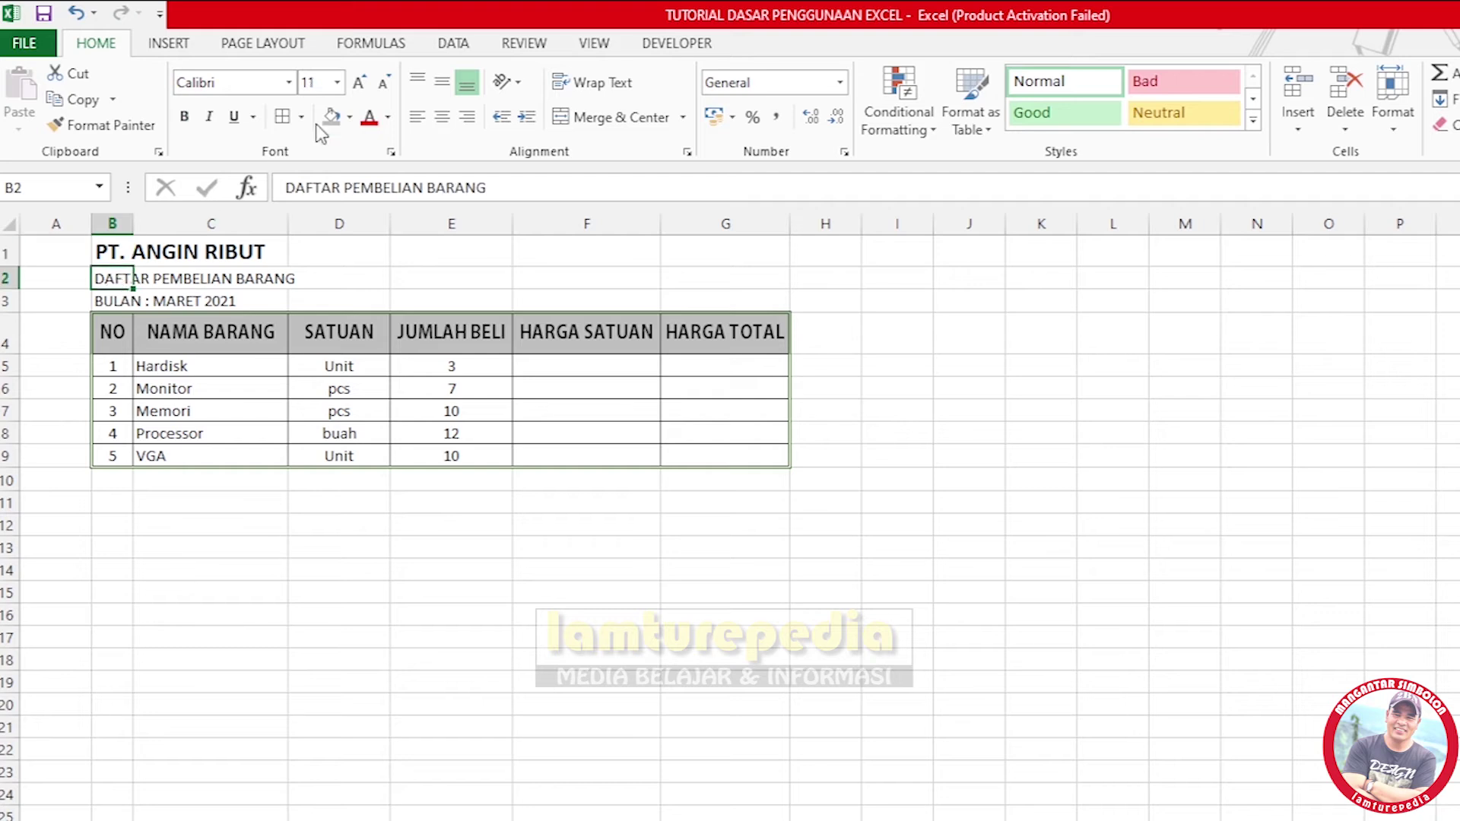
{"action": "left_click", "coordinate": [337, 82]}
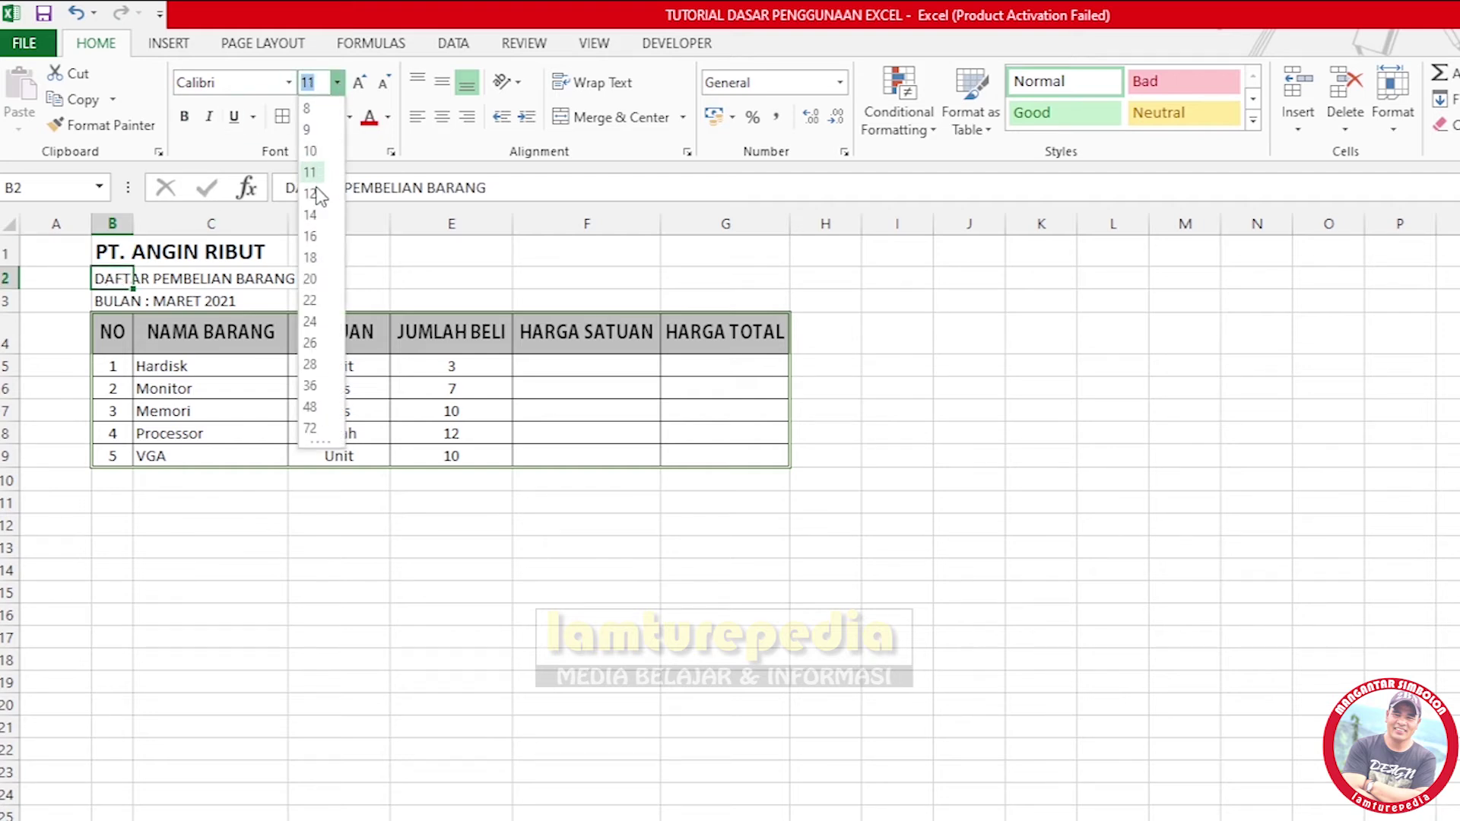
{"action": "left_click", "coordinate": [308, 216]}
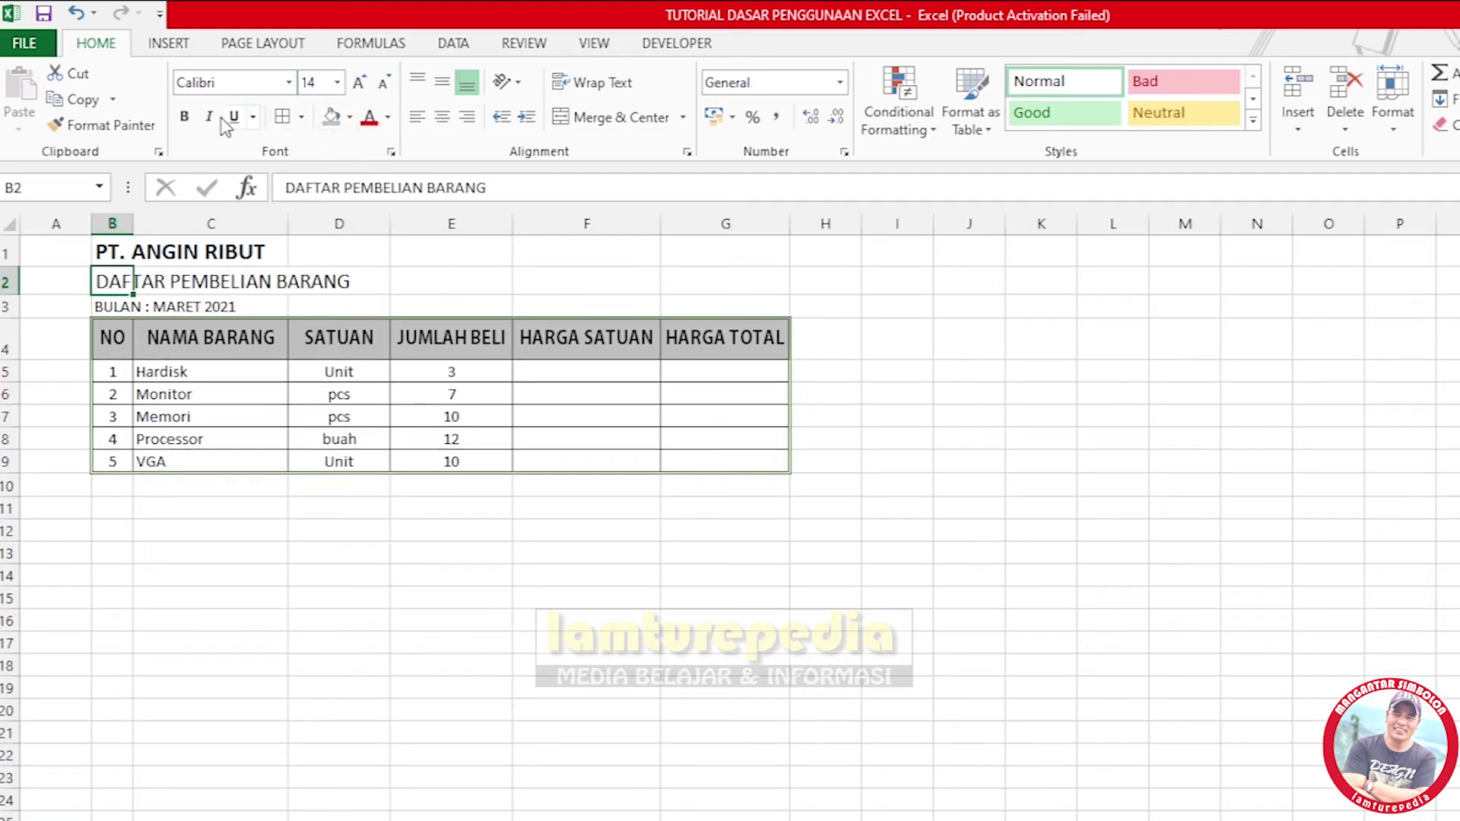
{"action": "left_click", "coordinate": [184, 116]}
Make the line BULAN : MARET 2021 in B3 bold.
{"action": "left_click", "coordinate": [116, 304]}
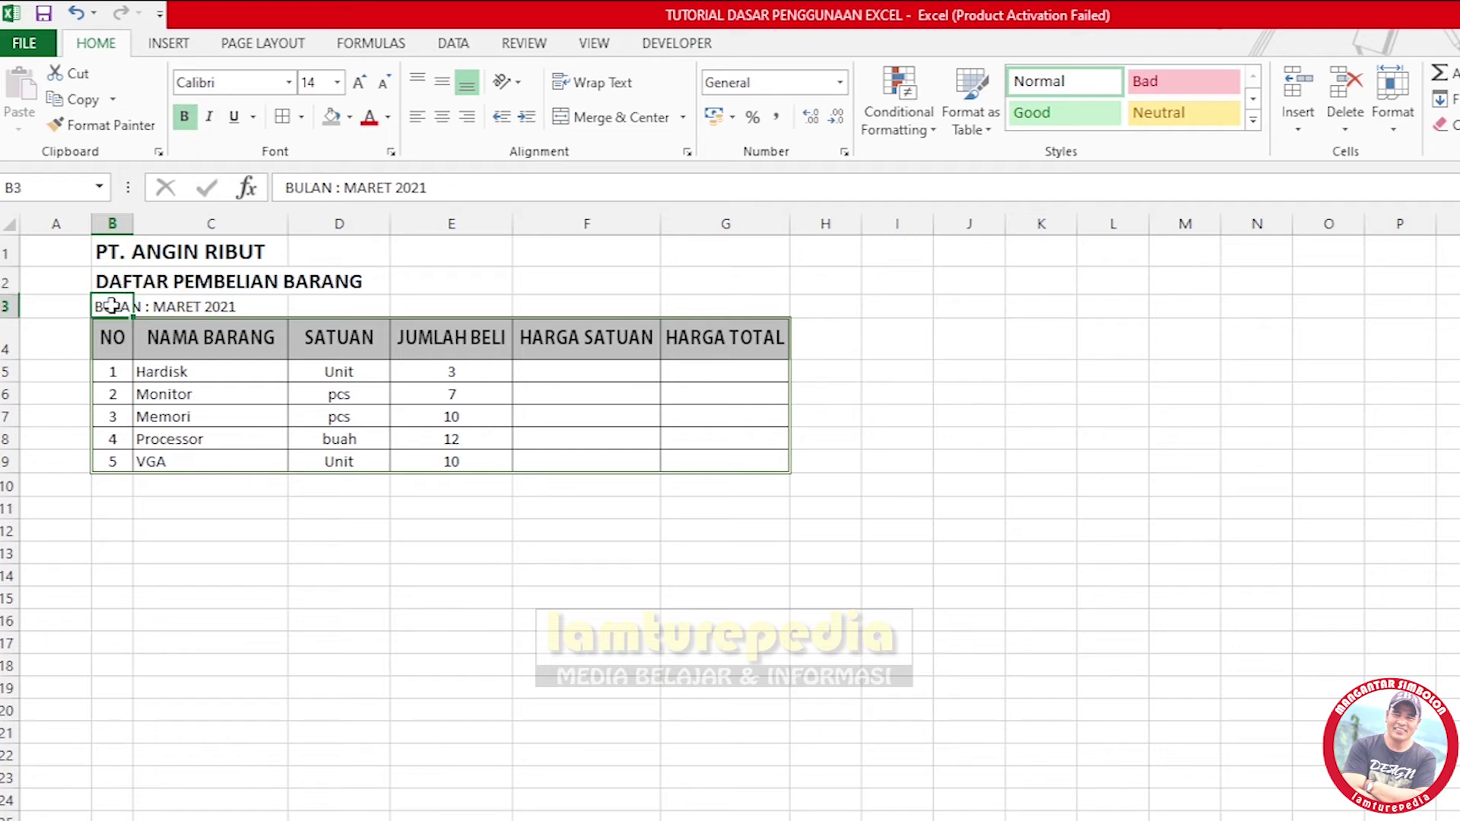
{"action": "left_click", "coordinate": [184, 116]}
{"action": "left_click", "coordinate": [939, 447]}
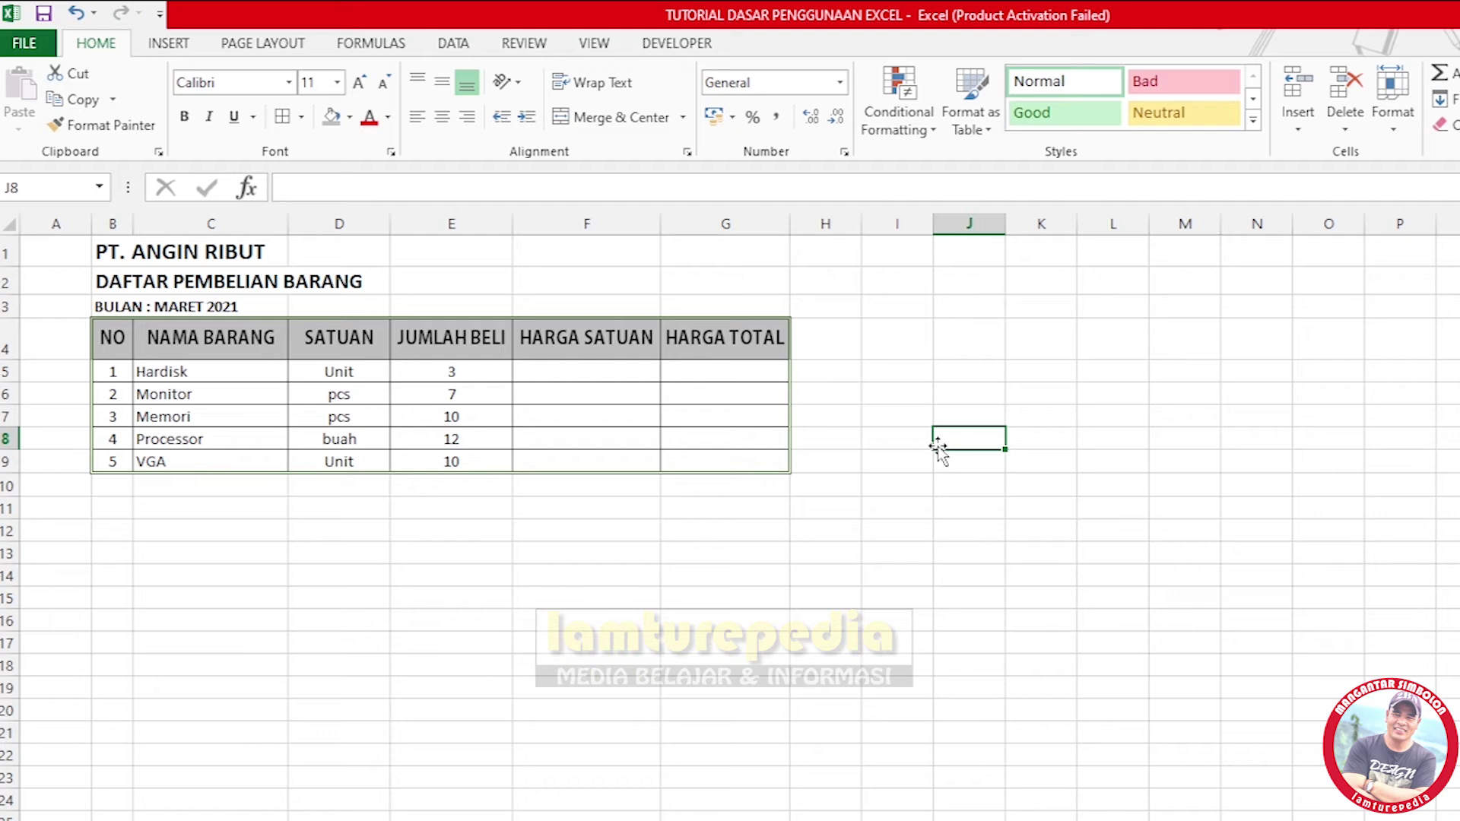
{"action": "left_click", "coordinate": [811, 551]}
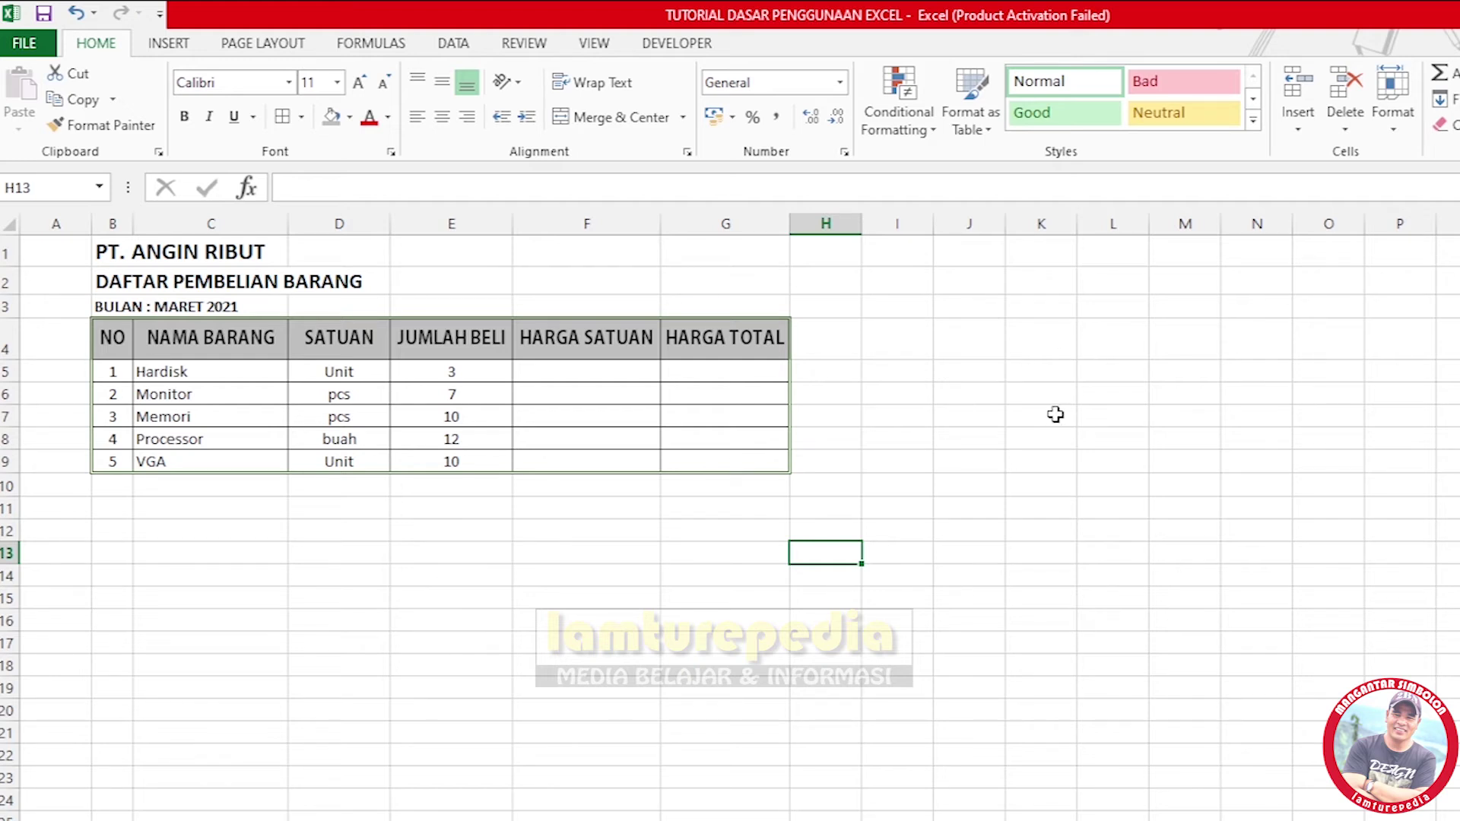
{"action": "left_click", "coordinate": [998, 349]}
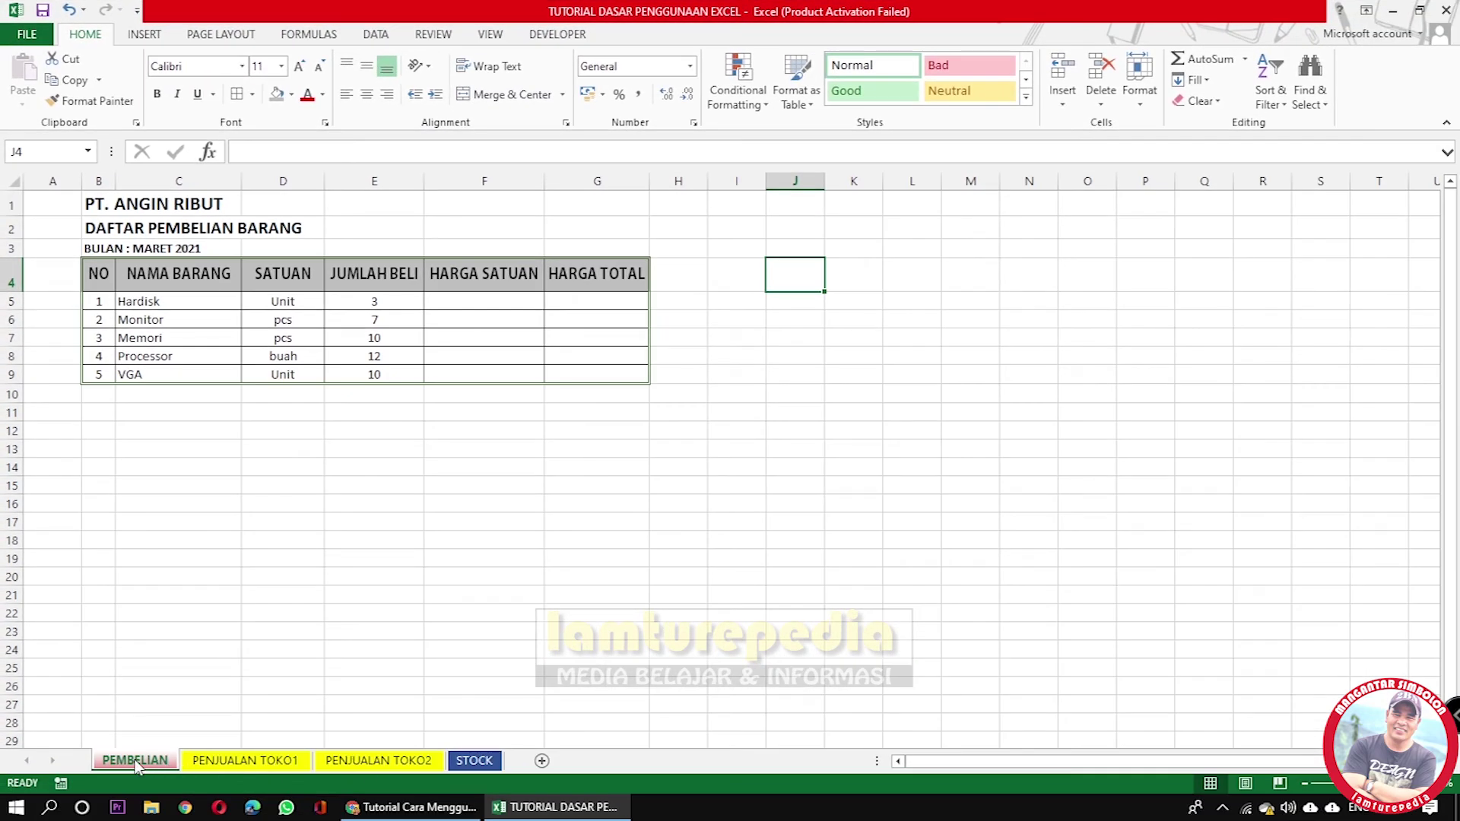
{"action": "left_click", "coordinate": [208, 392]}
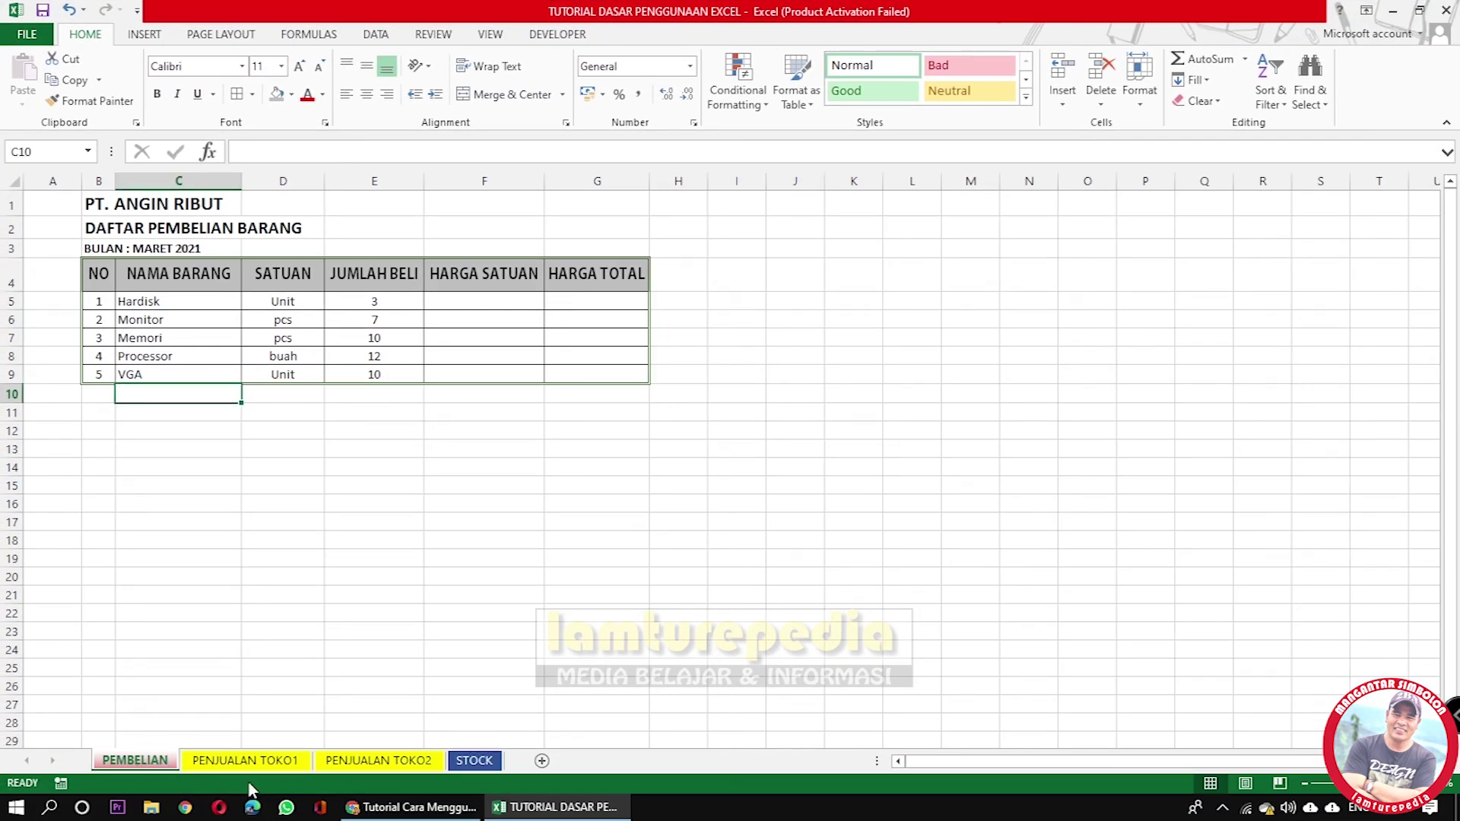
{"action": "left_click", "coordinate": [254, 762]}
{"action": "left_click", "coordinate": [152, 762]}
{"action": "left_click_drag", "start_coordinate": [88, 202], "coordinate": [610, 389]}
{"action": "left_click", "coordinate": [815, 375]}
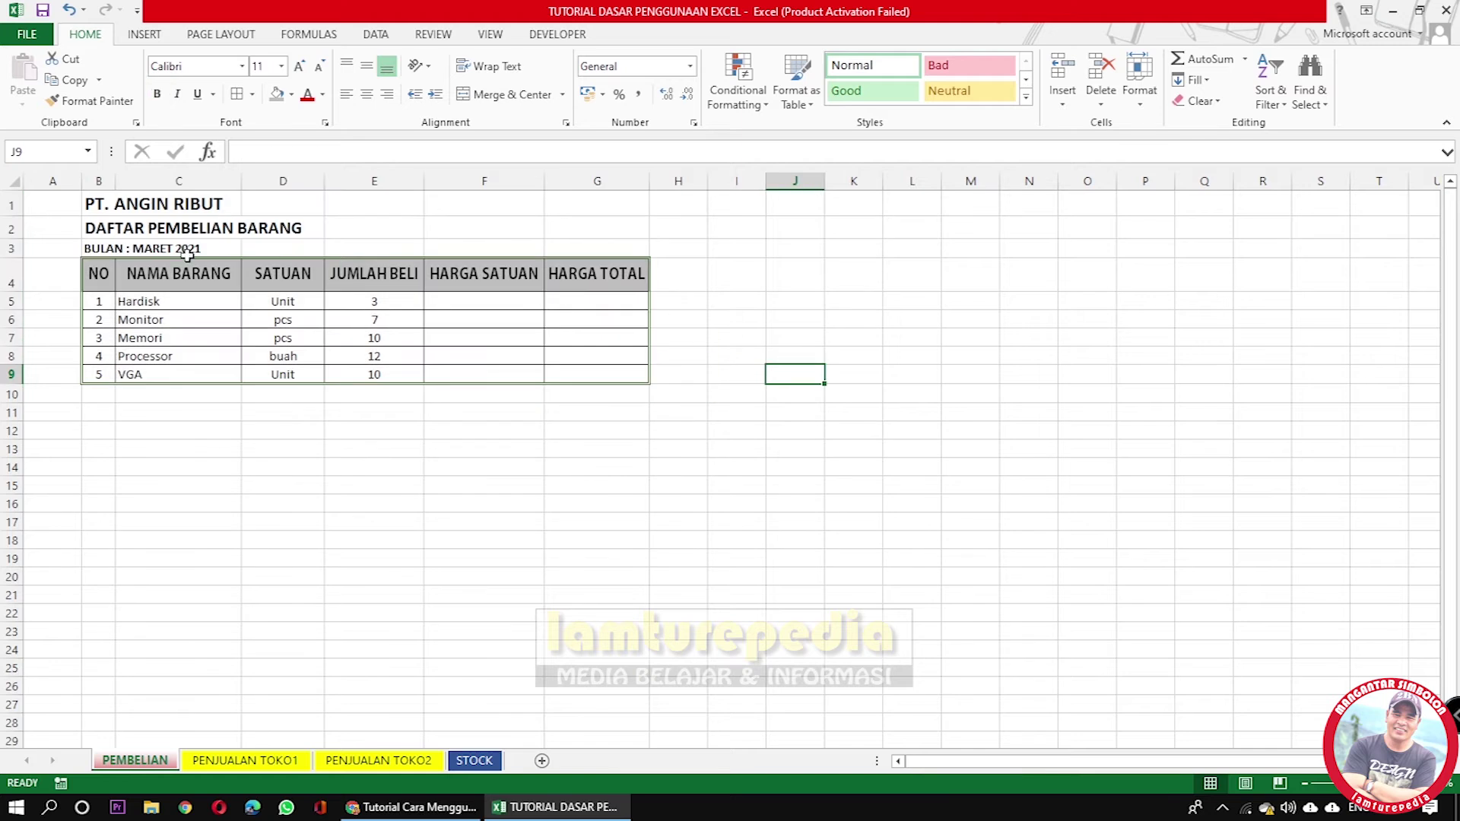
{"action": "left_click", "coordinate": [97, 203]}
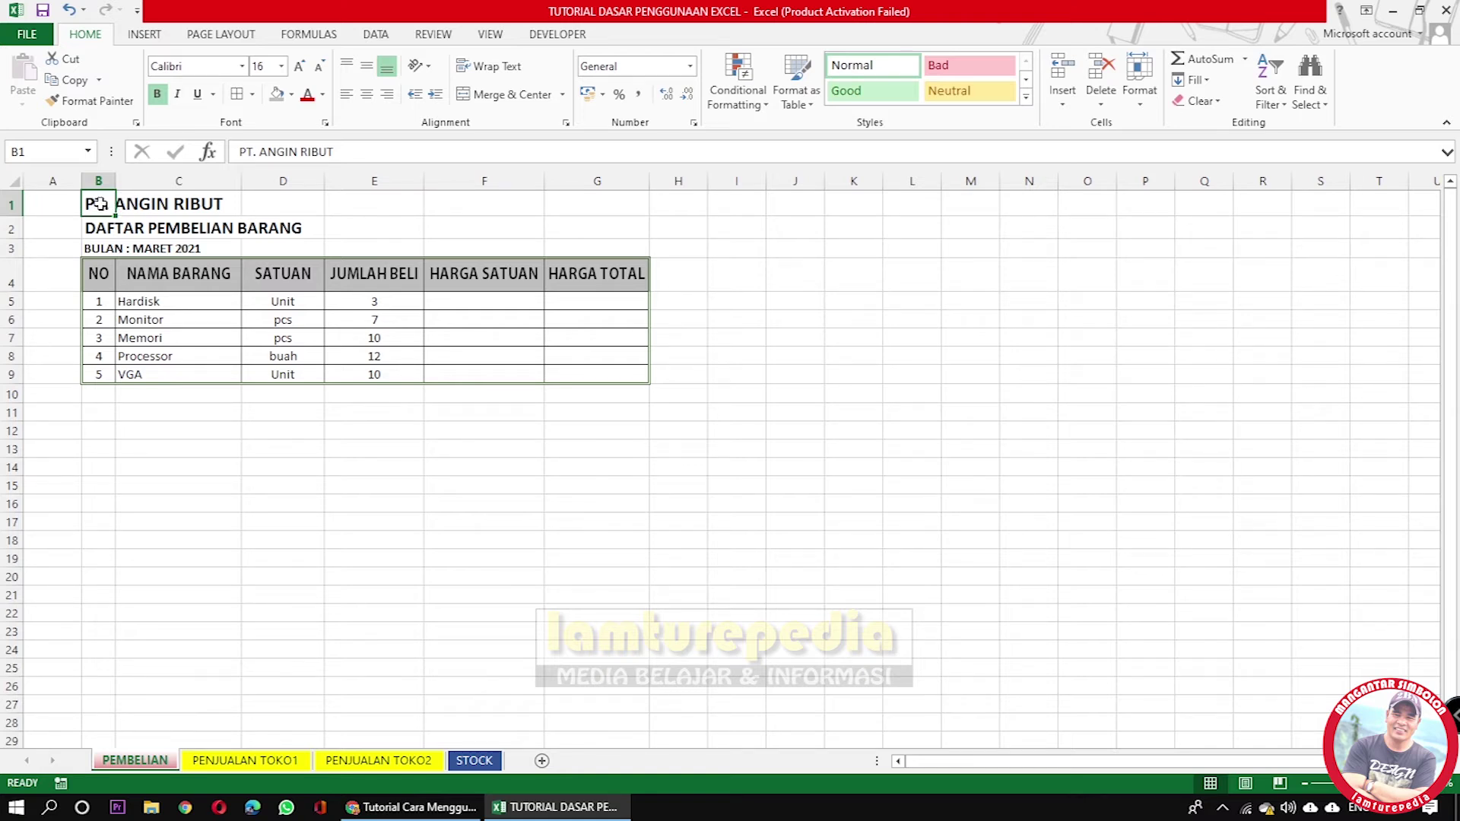
{"action": "left_click", "coordinate": [850, 335]}
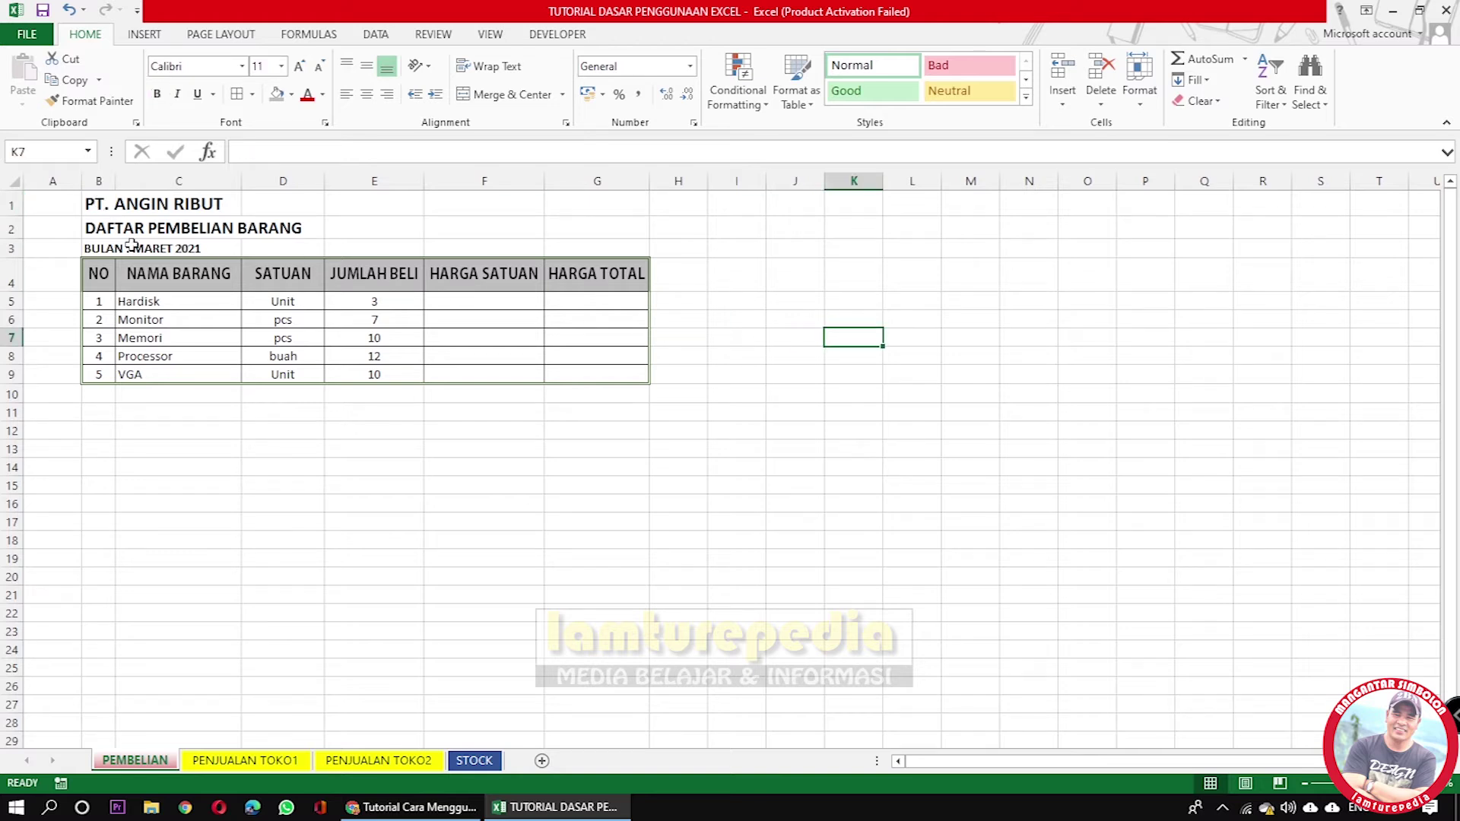
Copy the titles and purchase table in range B1:G9 of the PEMBELIAN sheet.
{"action": "left_click_drag", "start_coordinate": [97, 204], "coordinate": [586, 374]}
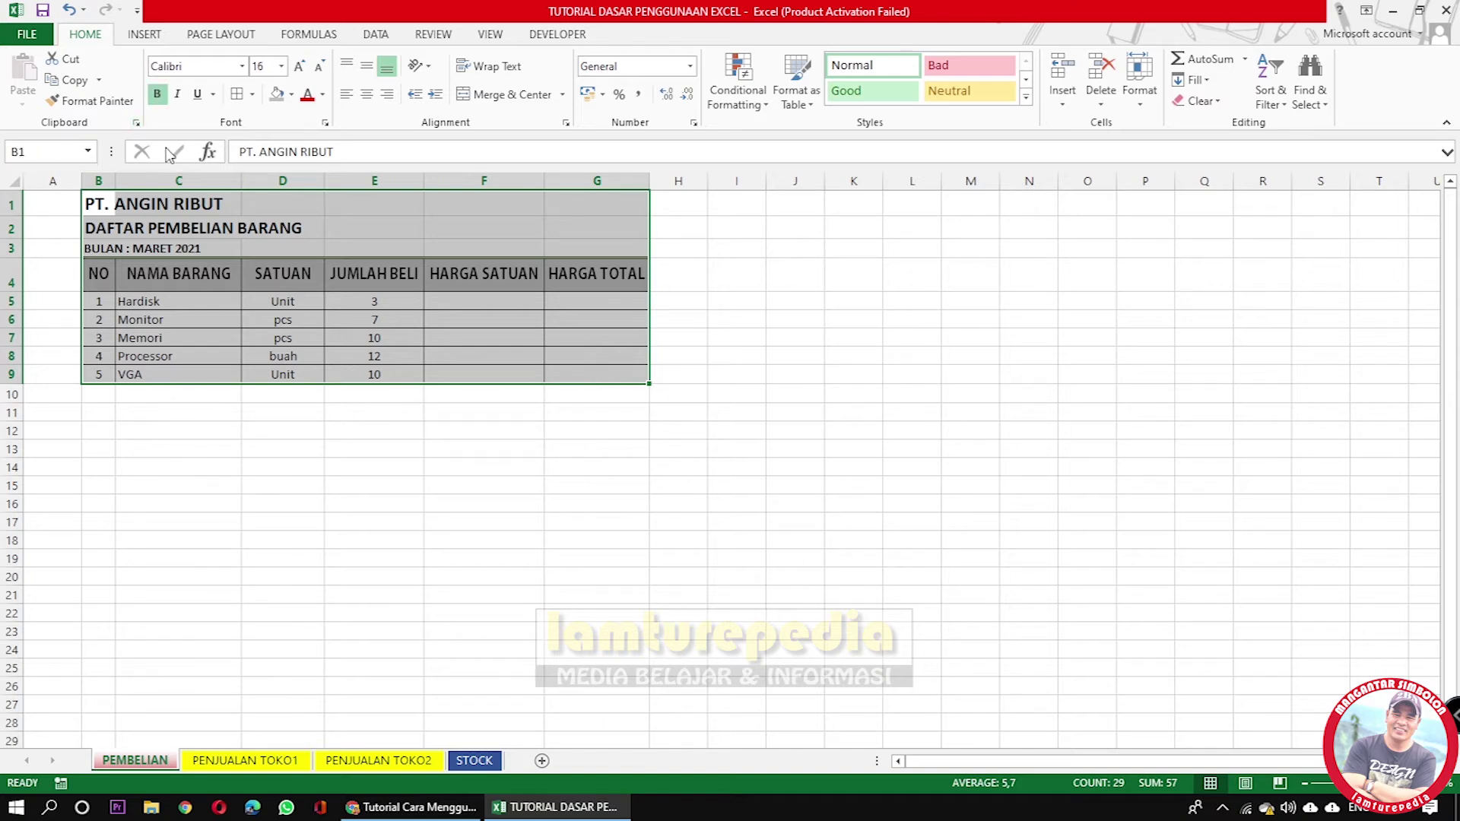
{"action": "left_click", "coordinate": [97, 104]}
{"action": "left_click", "coordinate": [67, 81]}
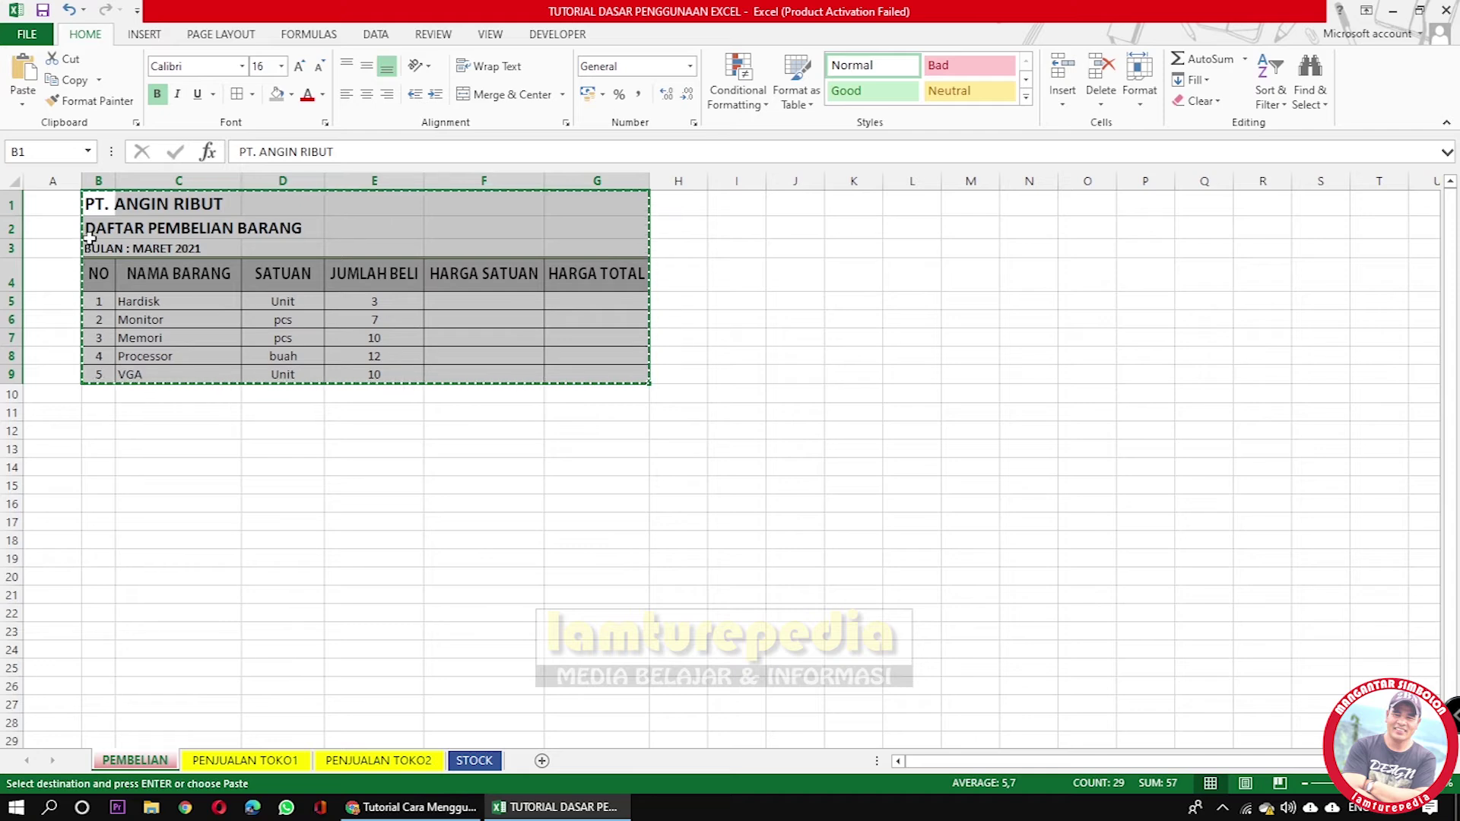
{"action": "left_click", "coordinate": [257, 762]}
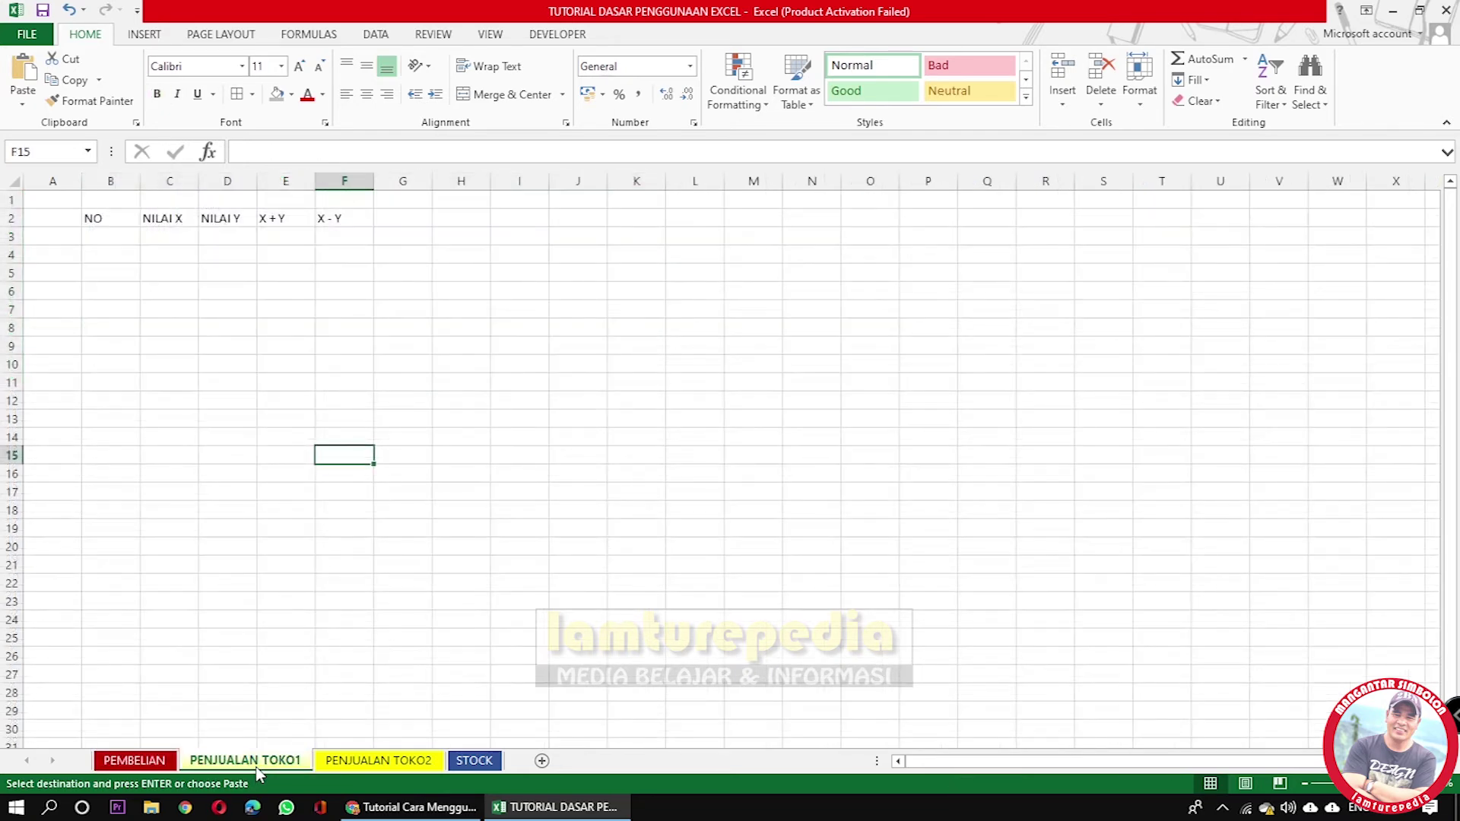
{"action": "left_click", "coordinate": [106, 199]}
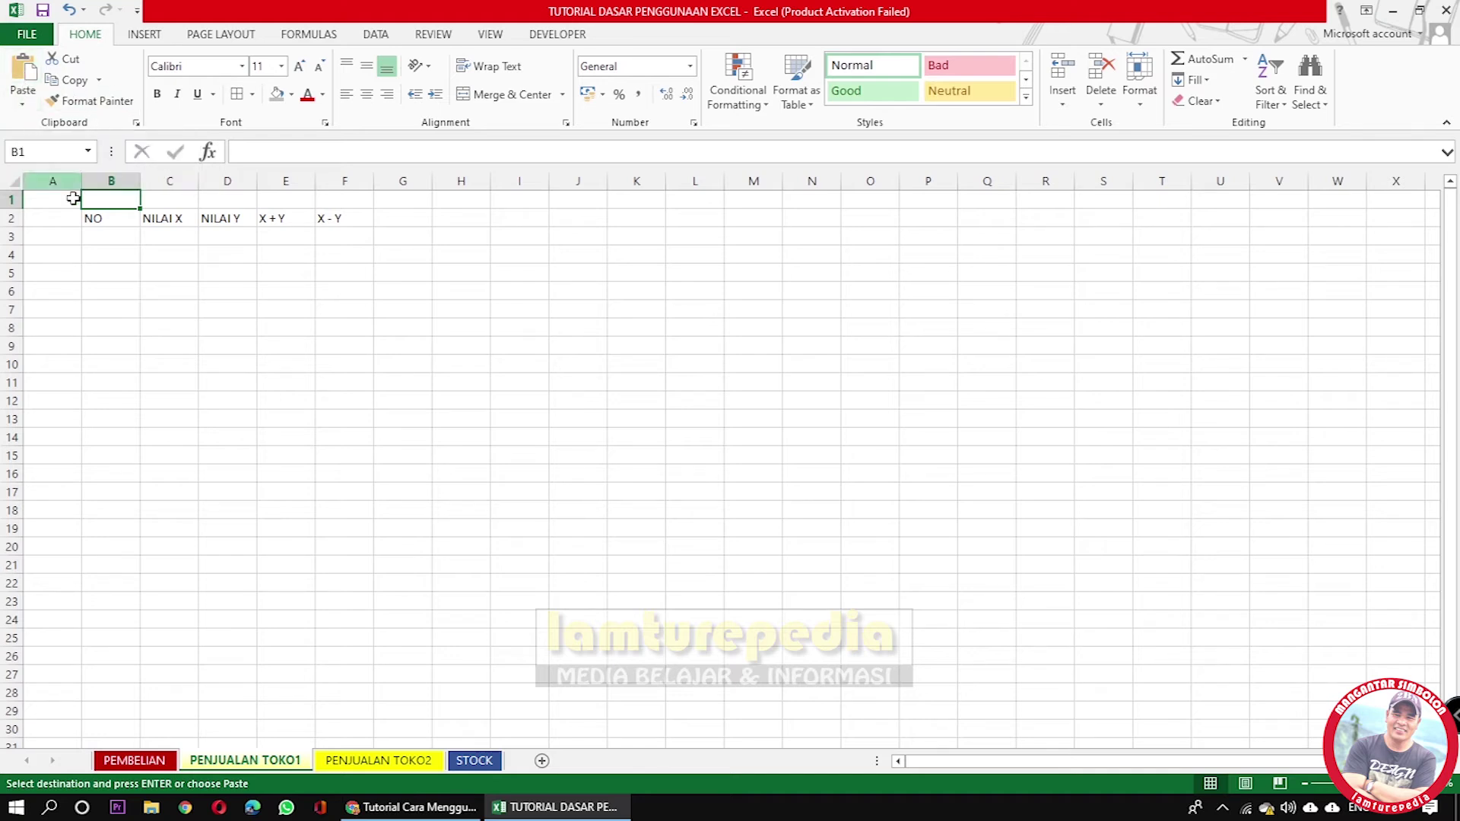
{"action": "right_click", "coordinate": [103, 204]}
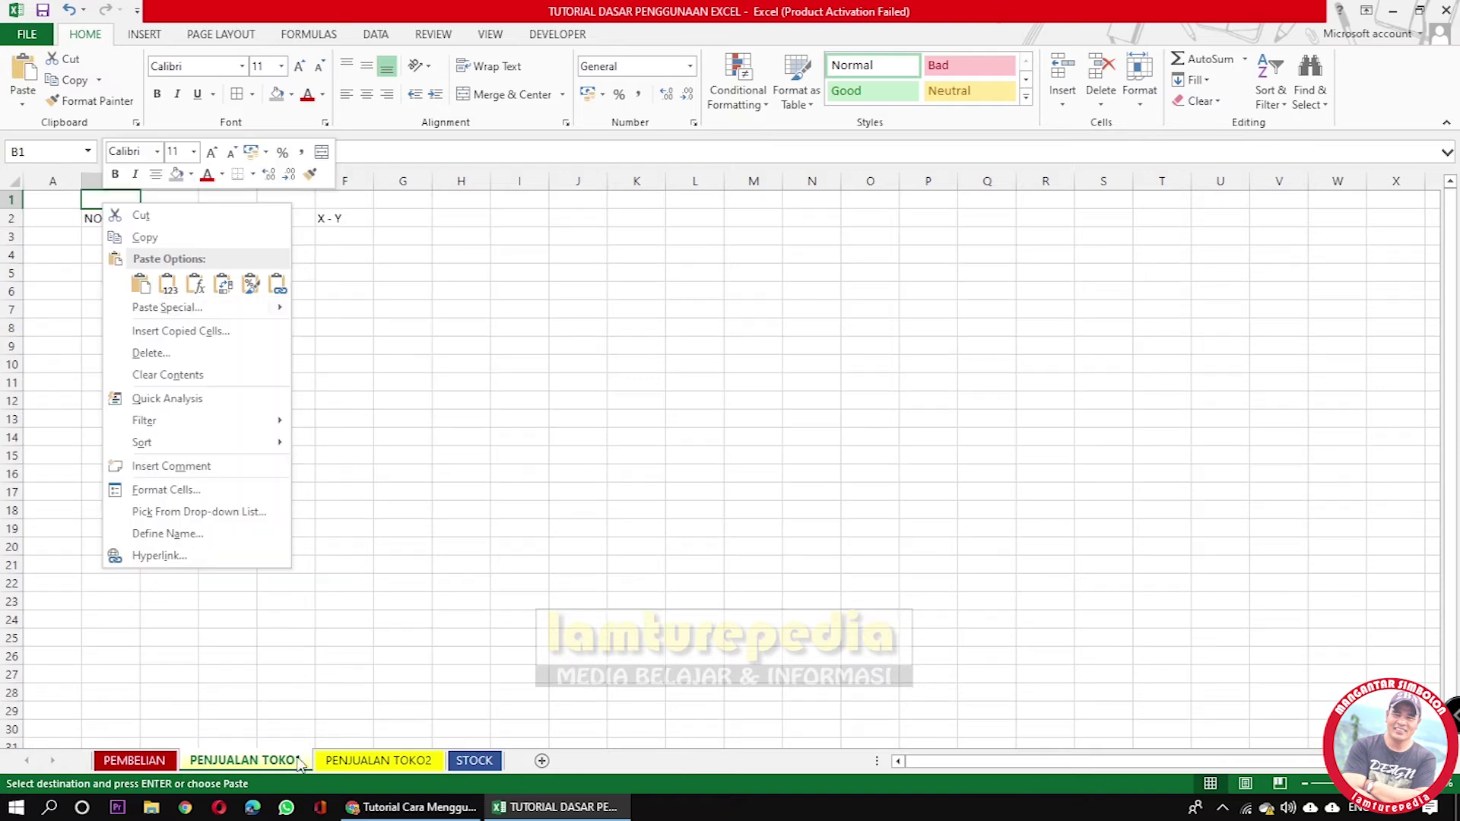
{"action": "left_click", "coordinate": [156, 766]}
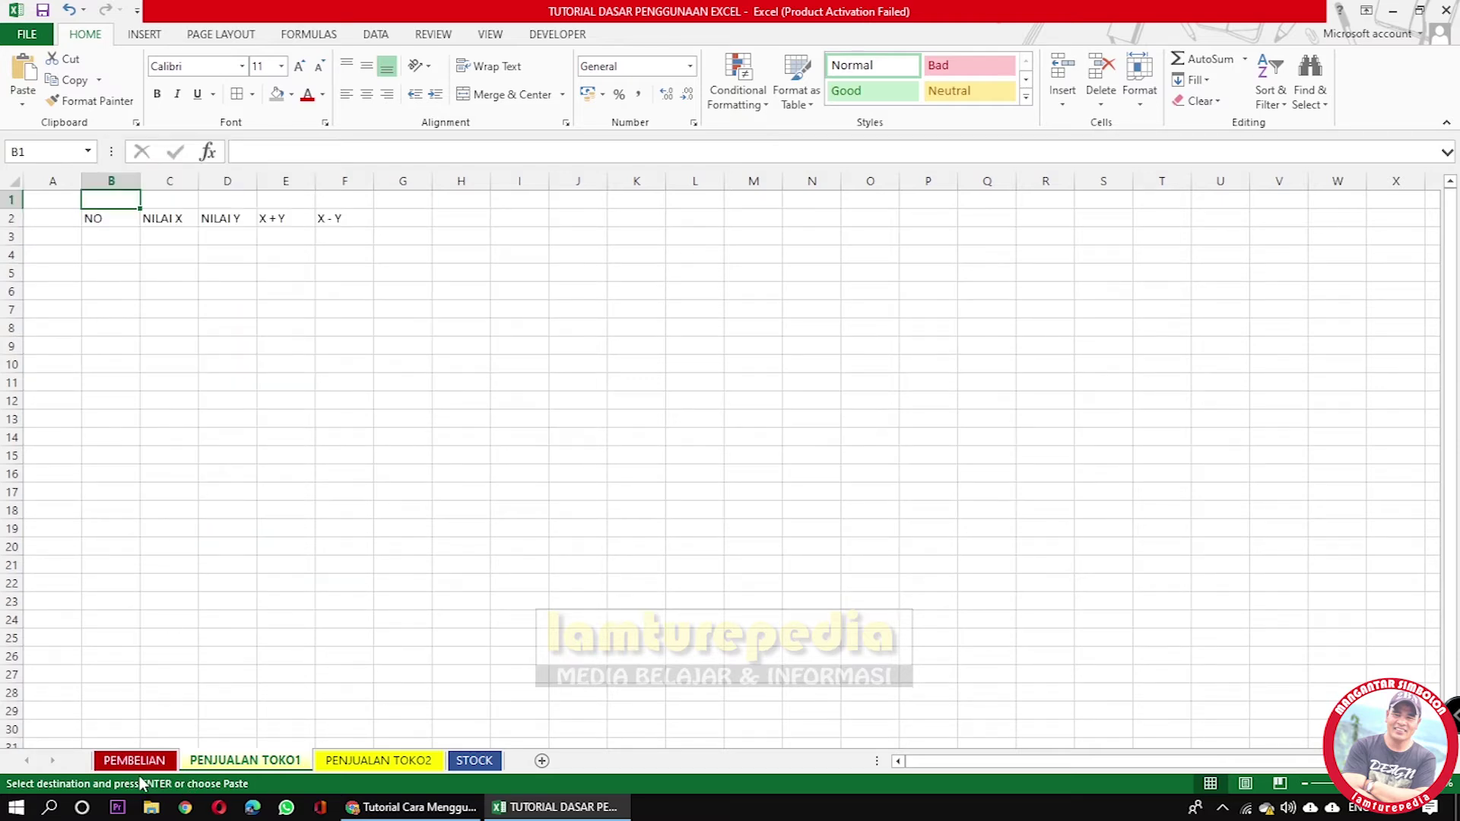
Return to the PEMBELIAN sheet and copy the selected range B1:G9 again.
{"action": "left_click", "coordinate": [135, 760]}
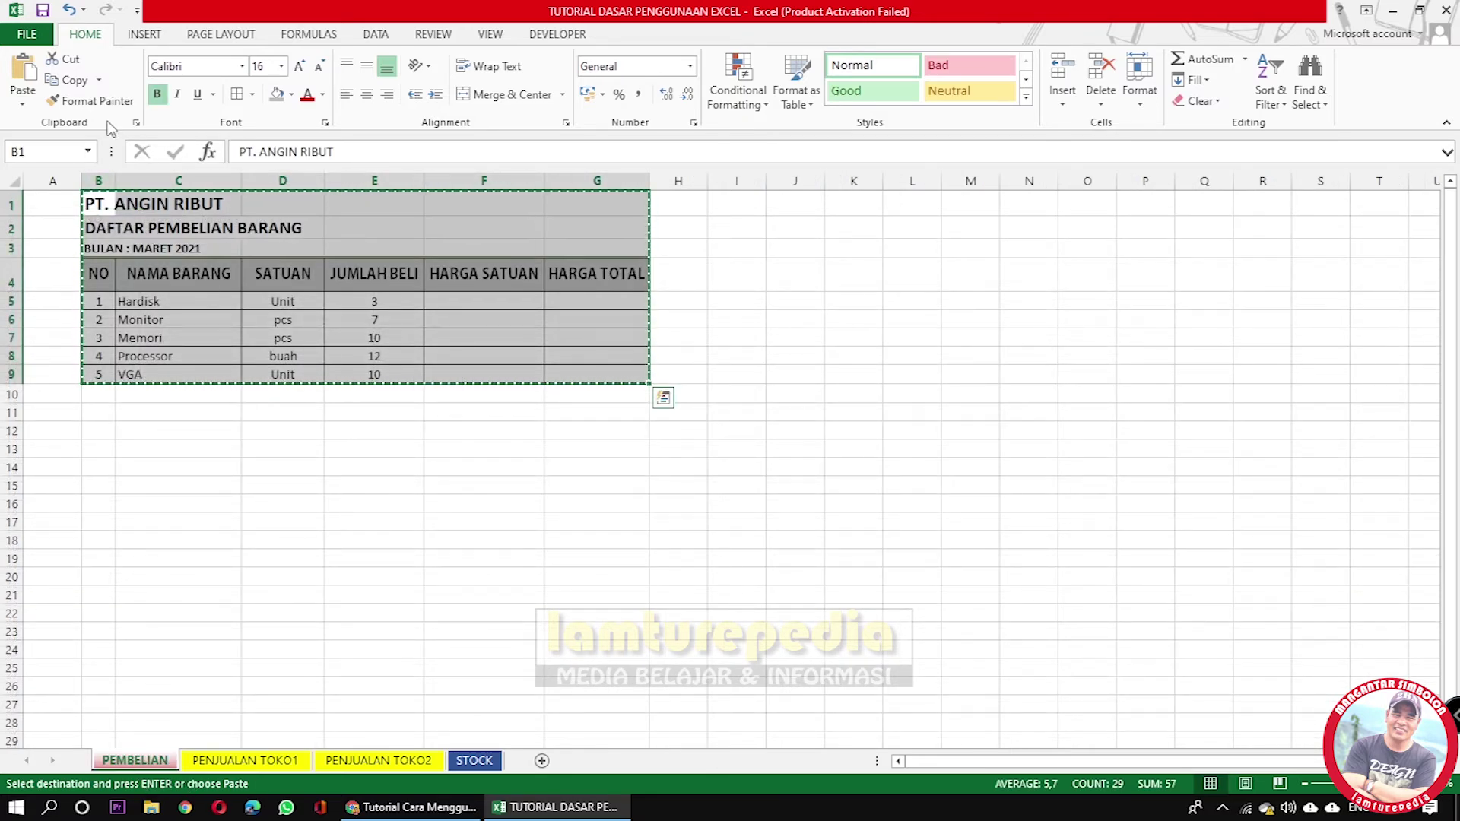
{"action": "right_click", "coordinate": [102, 205]}
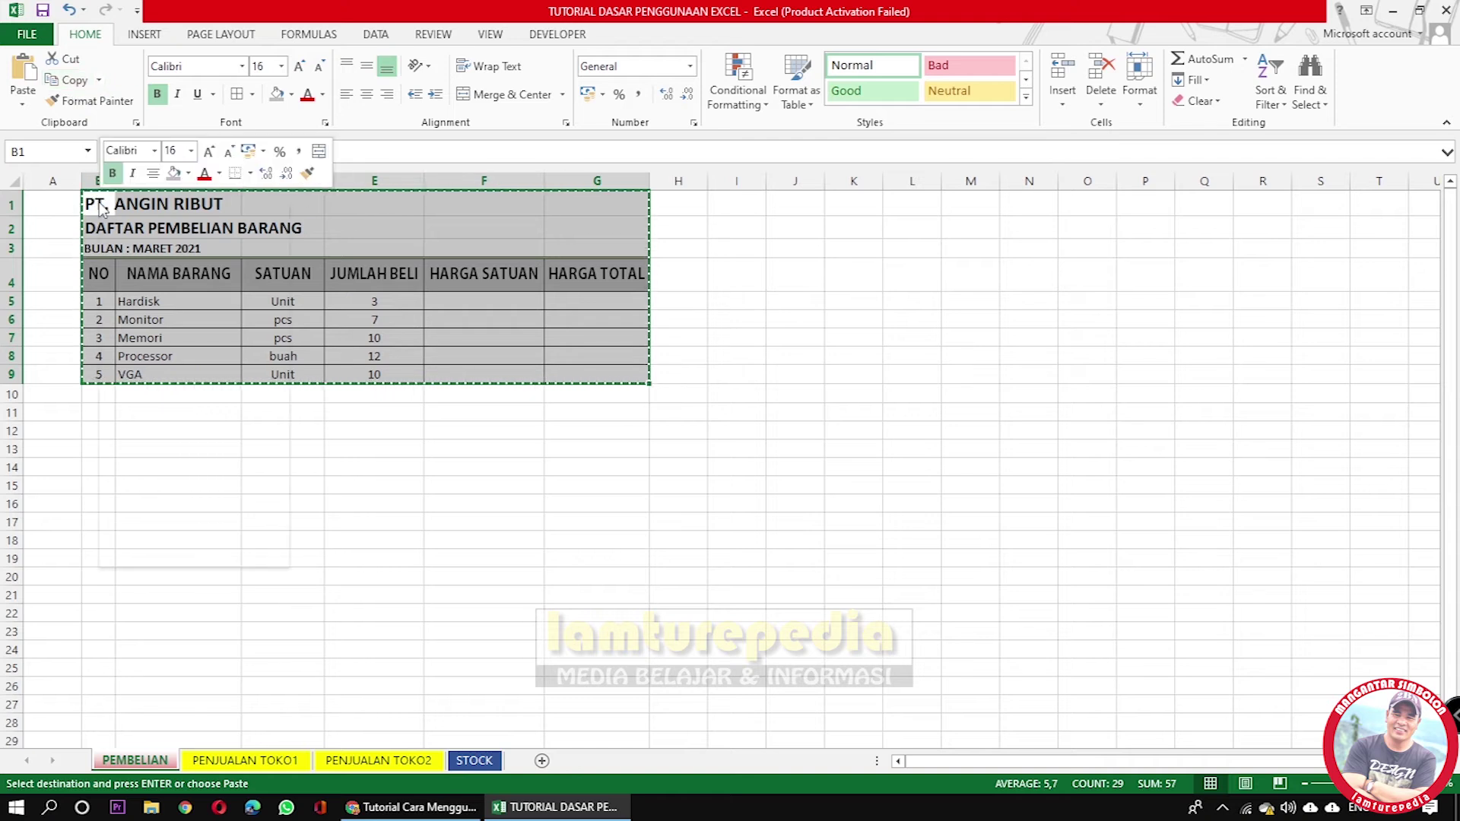
{"action": "left_click", "coordinate": [140, 242]}
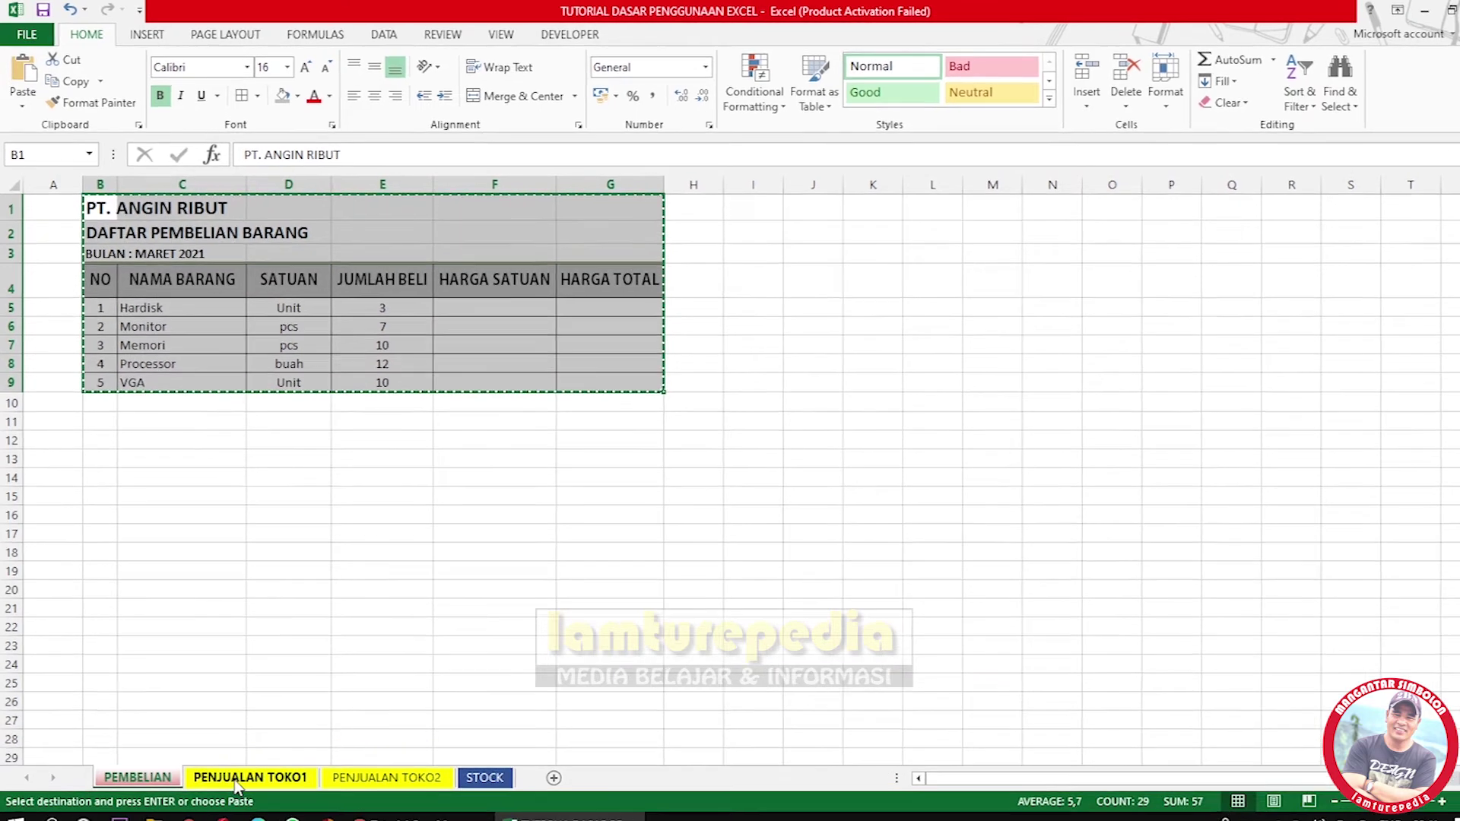
Paste the copied titles and table into the PENJUALAN TOKO1 sheet starting at cell B1.
{"action": "left_click", "coordinate": [237, 779]}
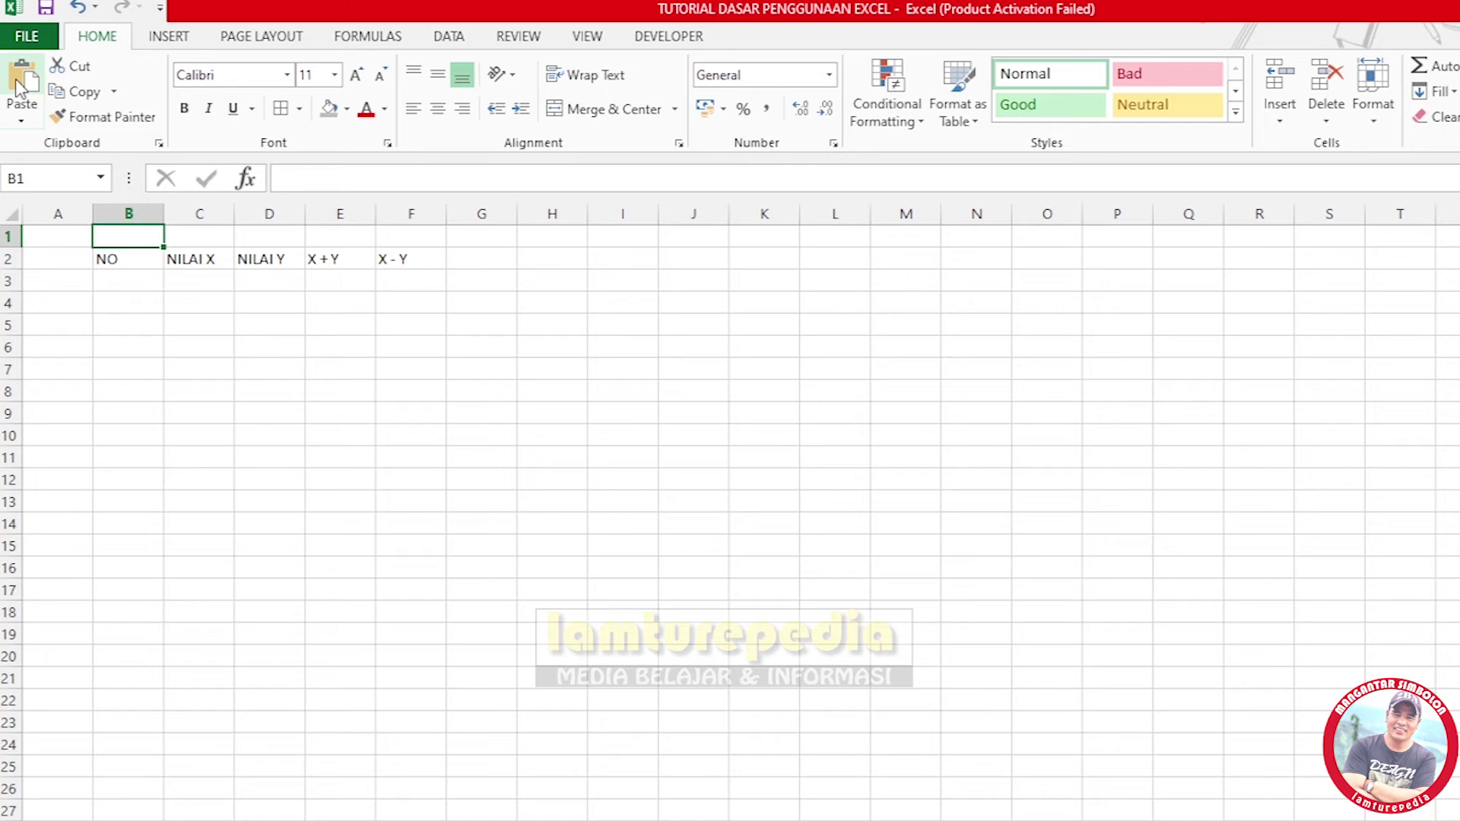
{"action": "right_click", "coordinate": [121, 236]}
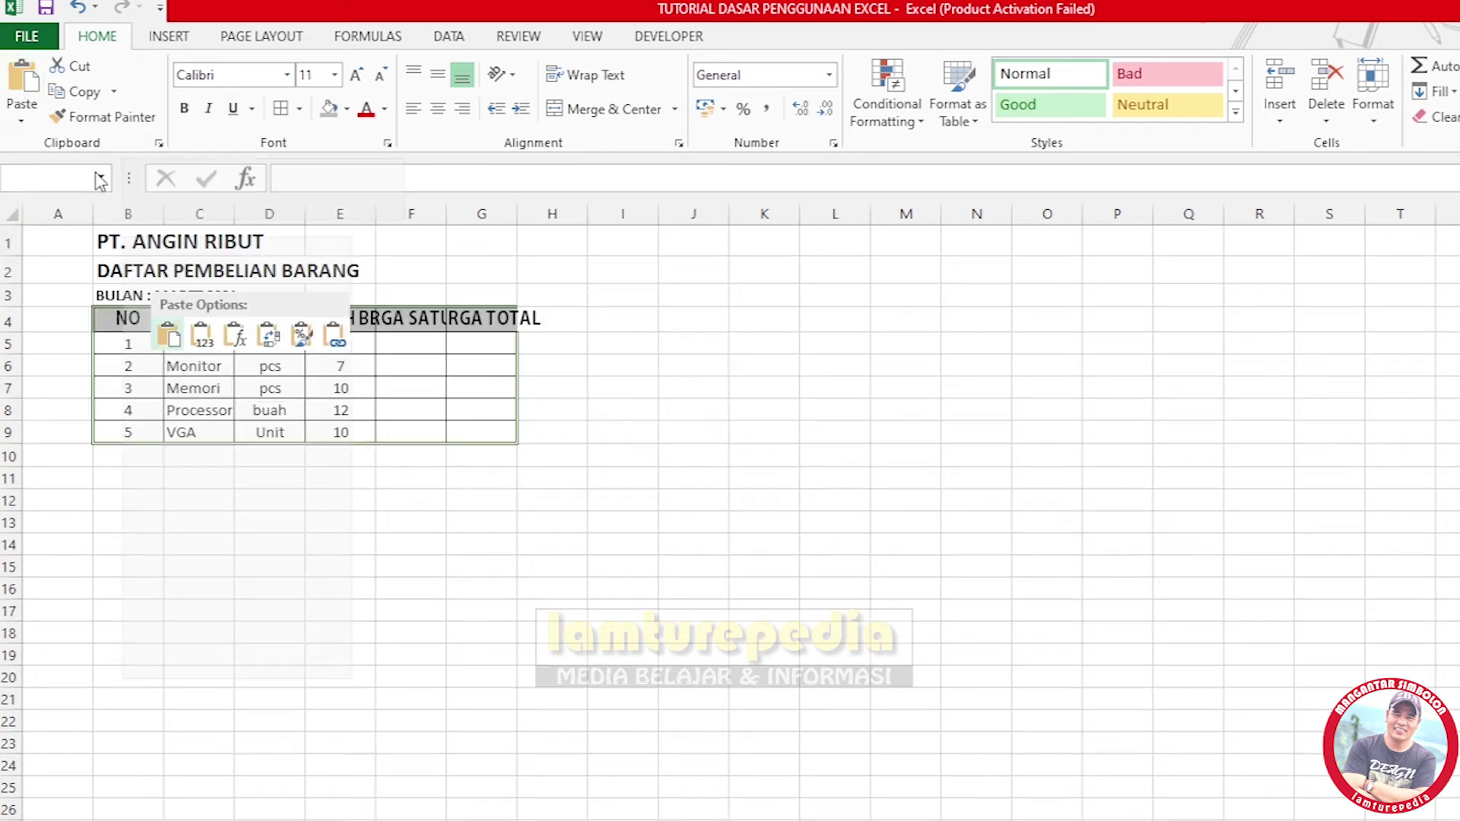
{"action": "left_click", "coordinate": [28, 82]}
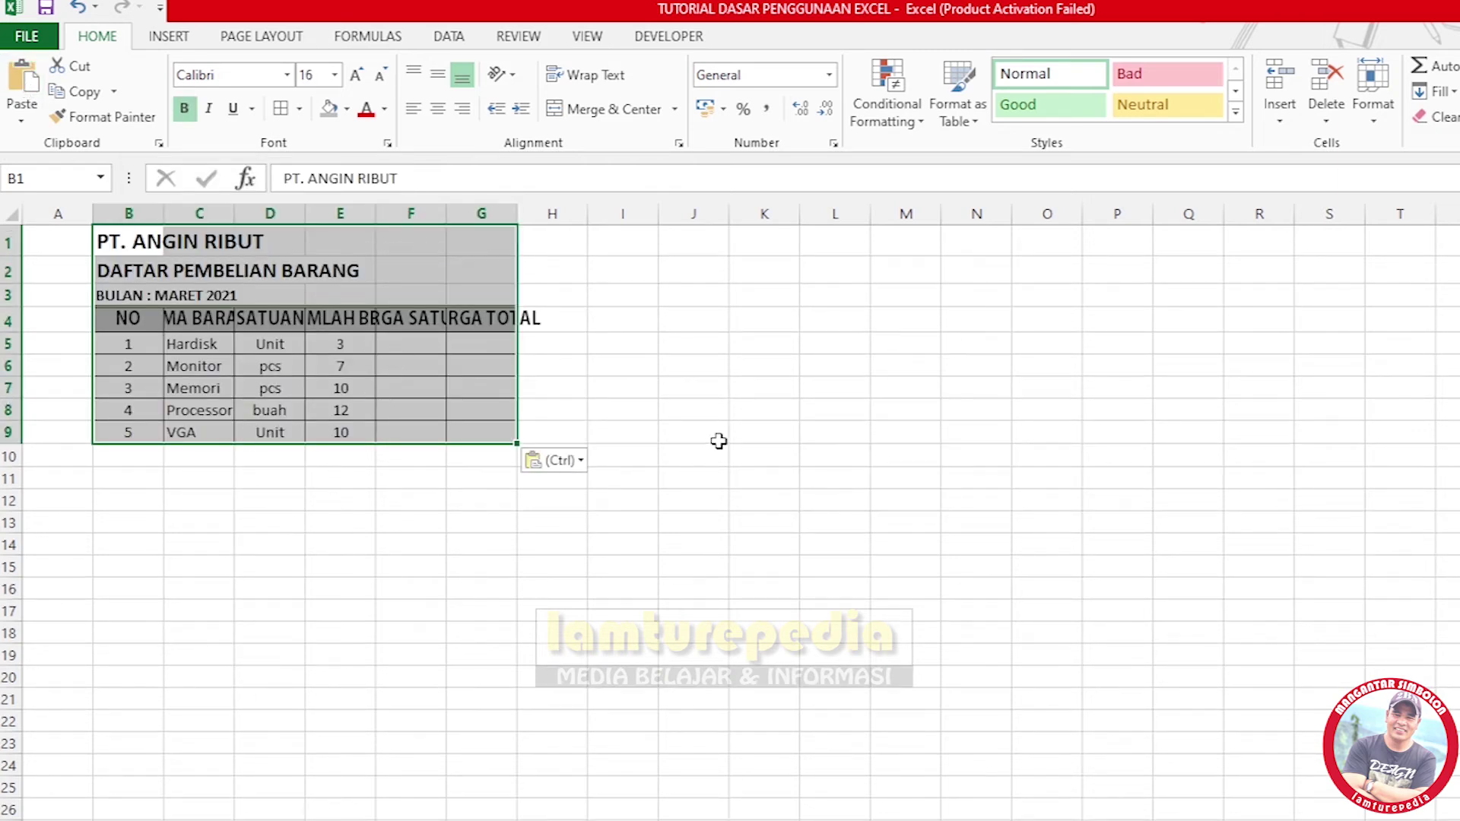
{"action": "left_click", "coordinate": [715, 411]}
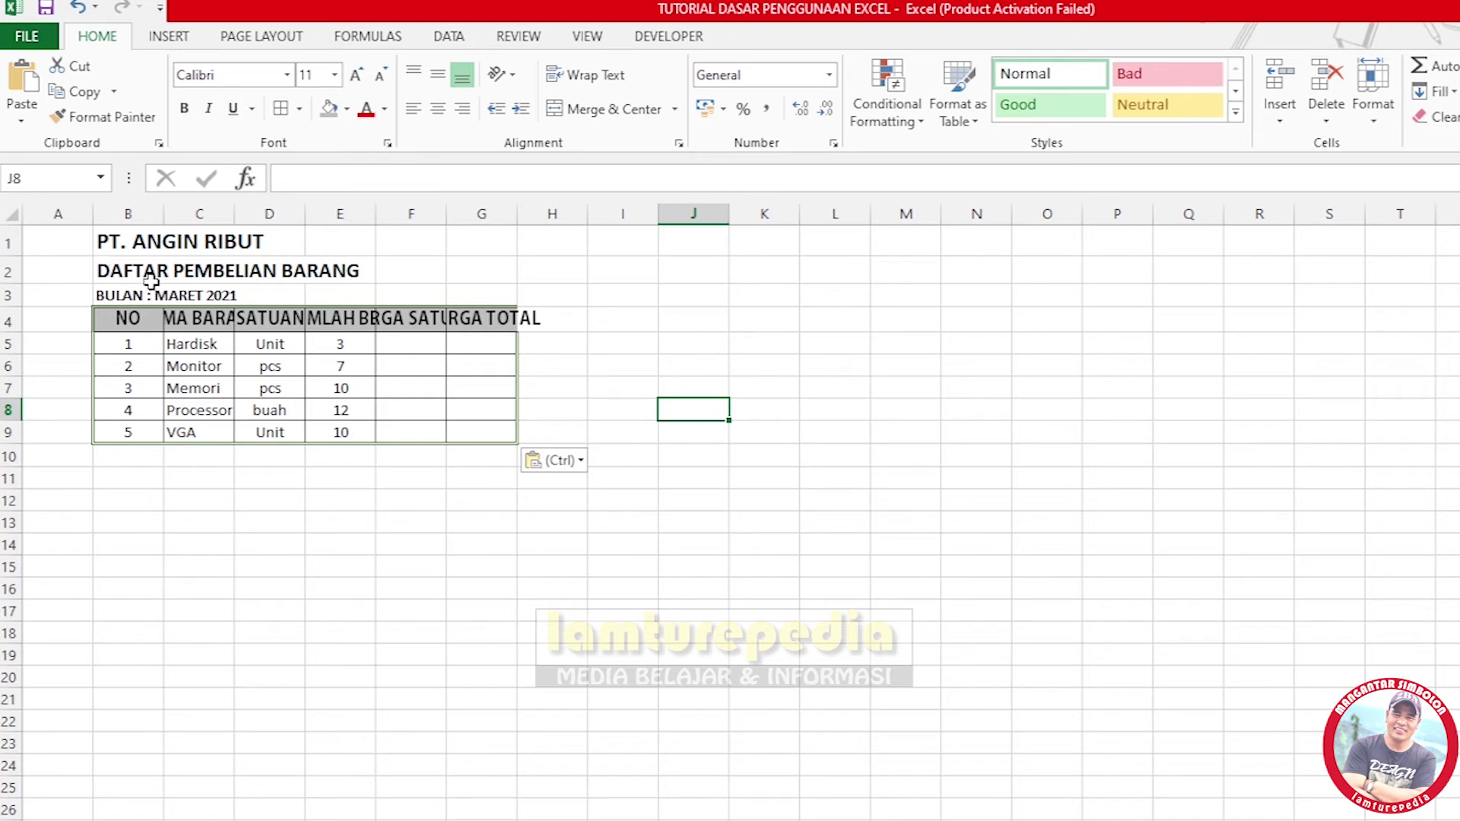
Preview the paste options, including Formatting, for cell B1 of the pasted table.
{"action": "left_click", "coordinate": [108, 241]}
{"action": "right_click", "coordinate": [108, 241]}
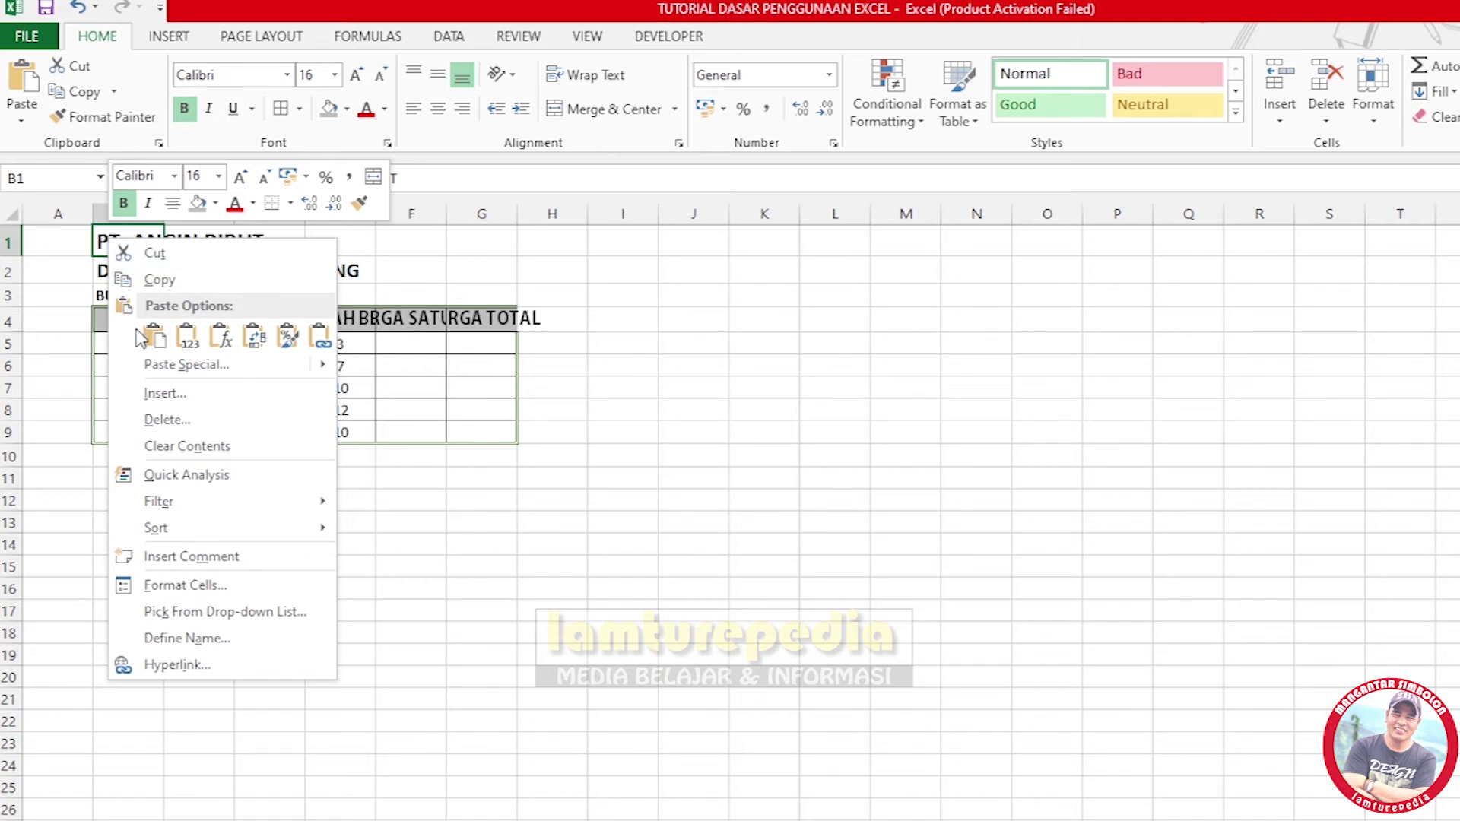
{"action": "left_click", "coordinate": [157, 341]}
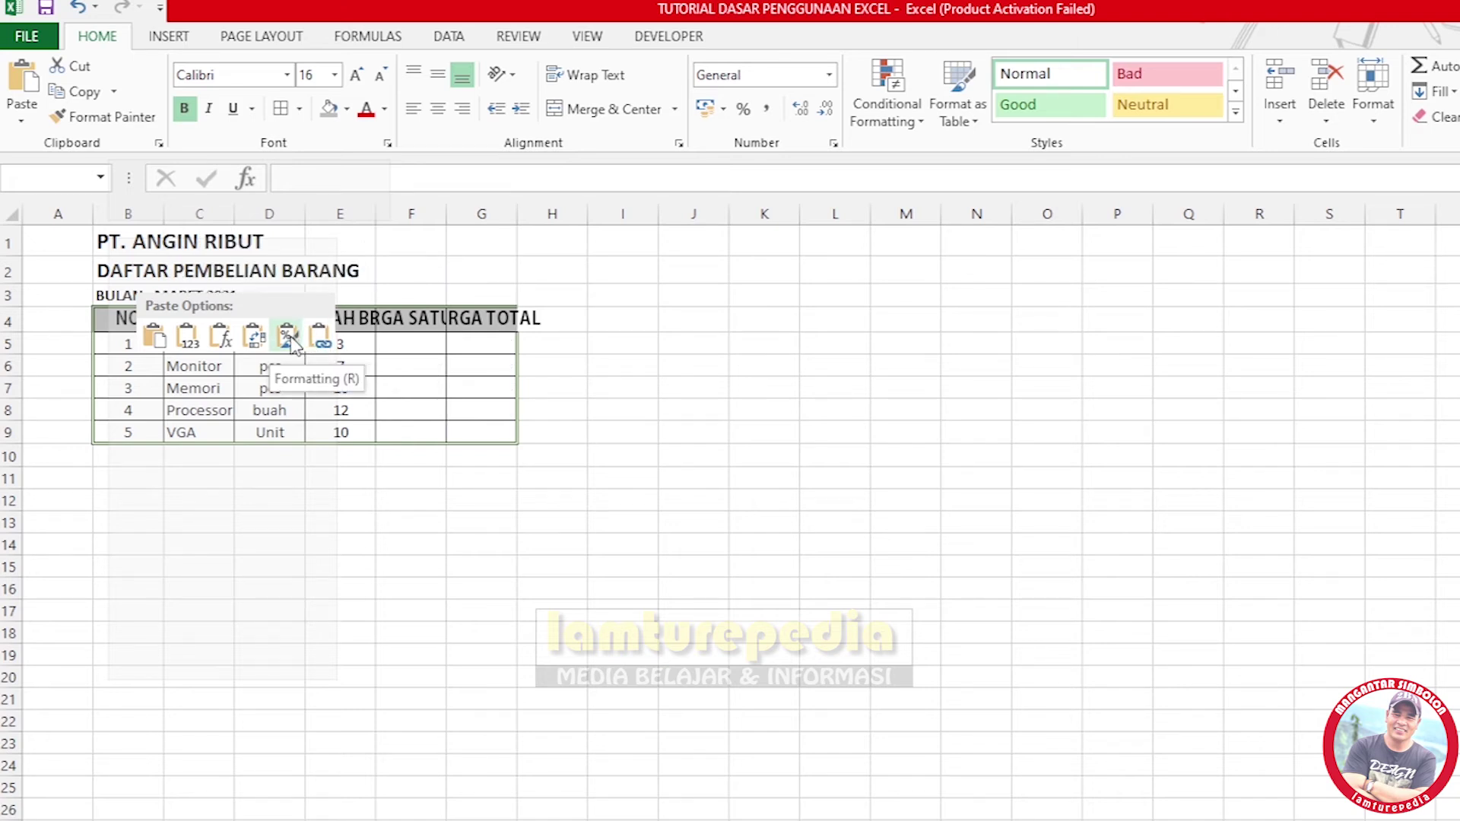
{"action": "left_click", "coordinate": [290, 335]}
{"action": "left_click", "coordinate": [676, 404]}
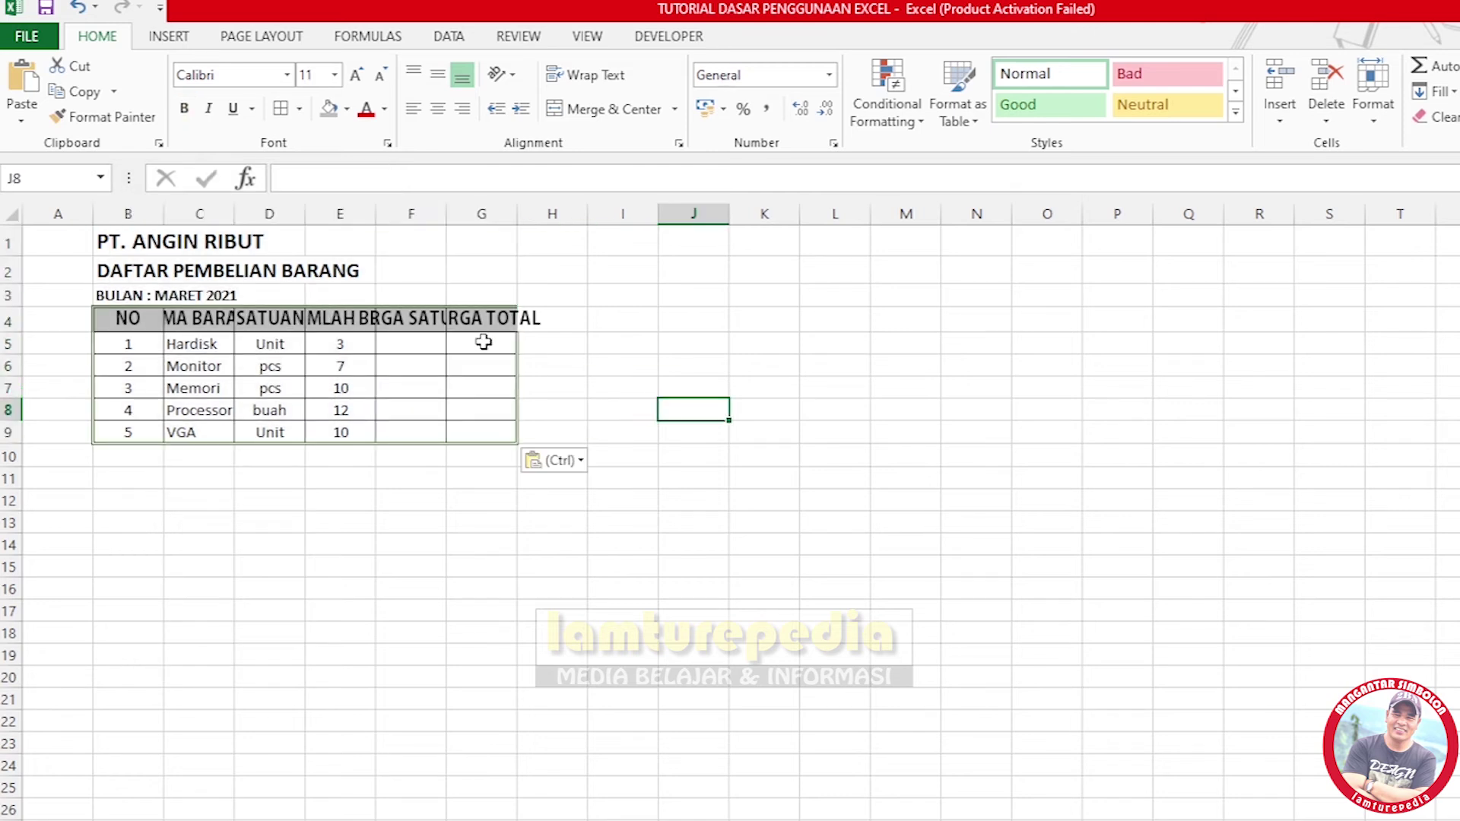
{"action": "left_click", "coordinate": [108, 242]}
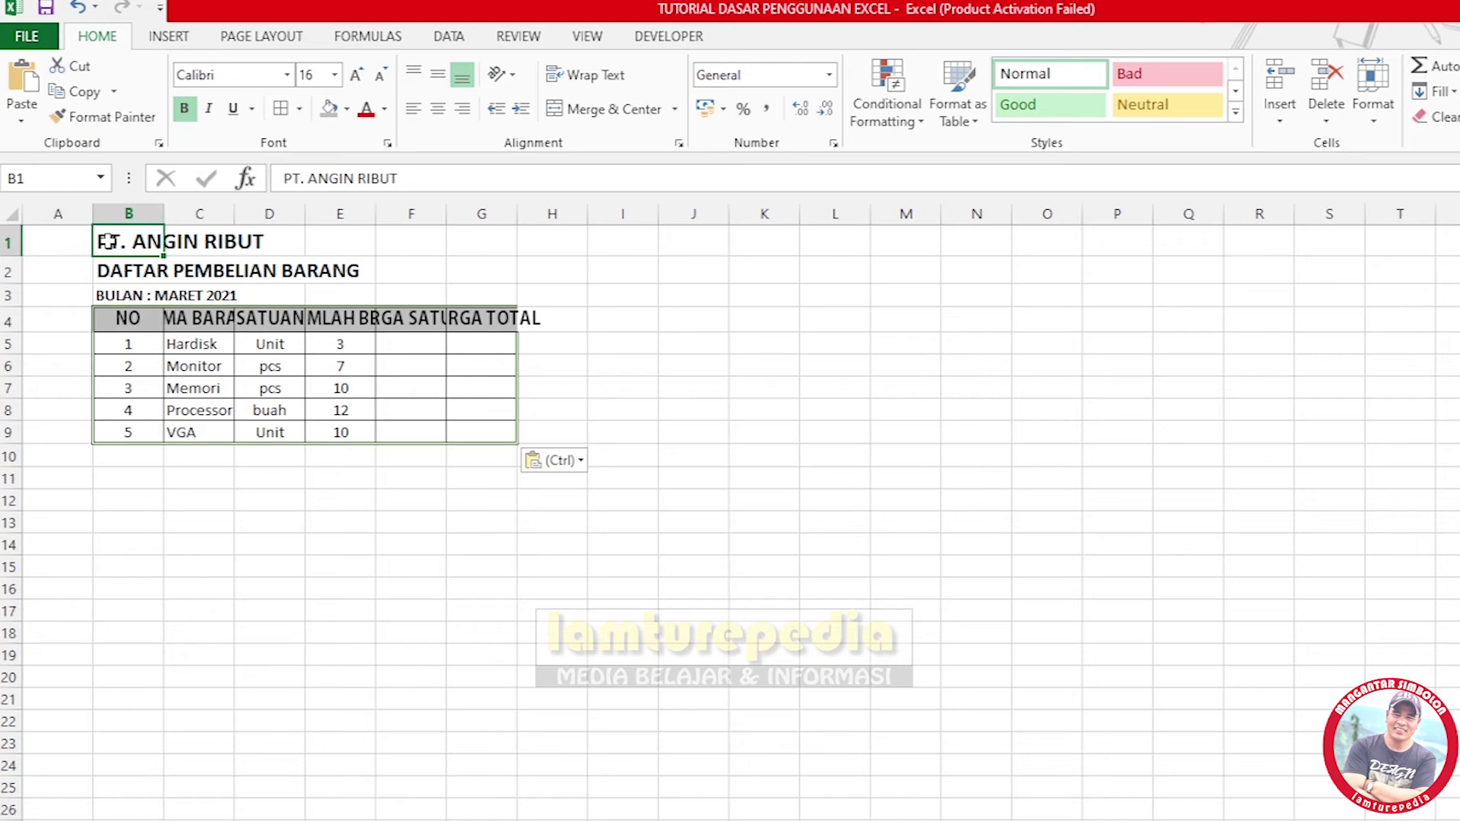
{"action": "right_click", "coordinate": [108, 242]}
{"action": "mouse_move", "coordinate": [175, 372]}
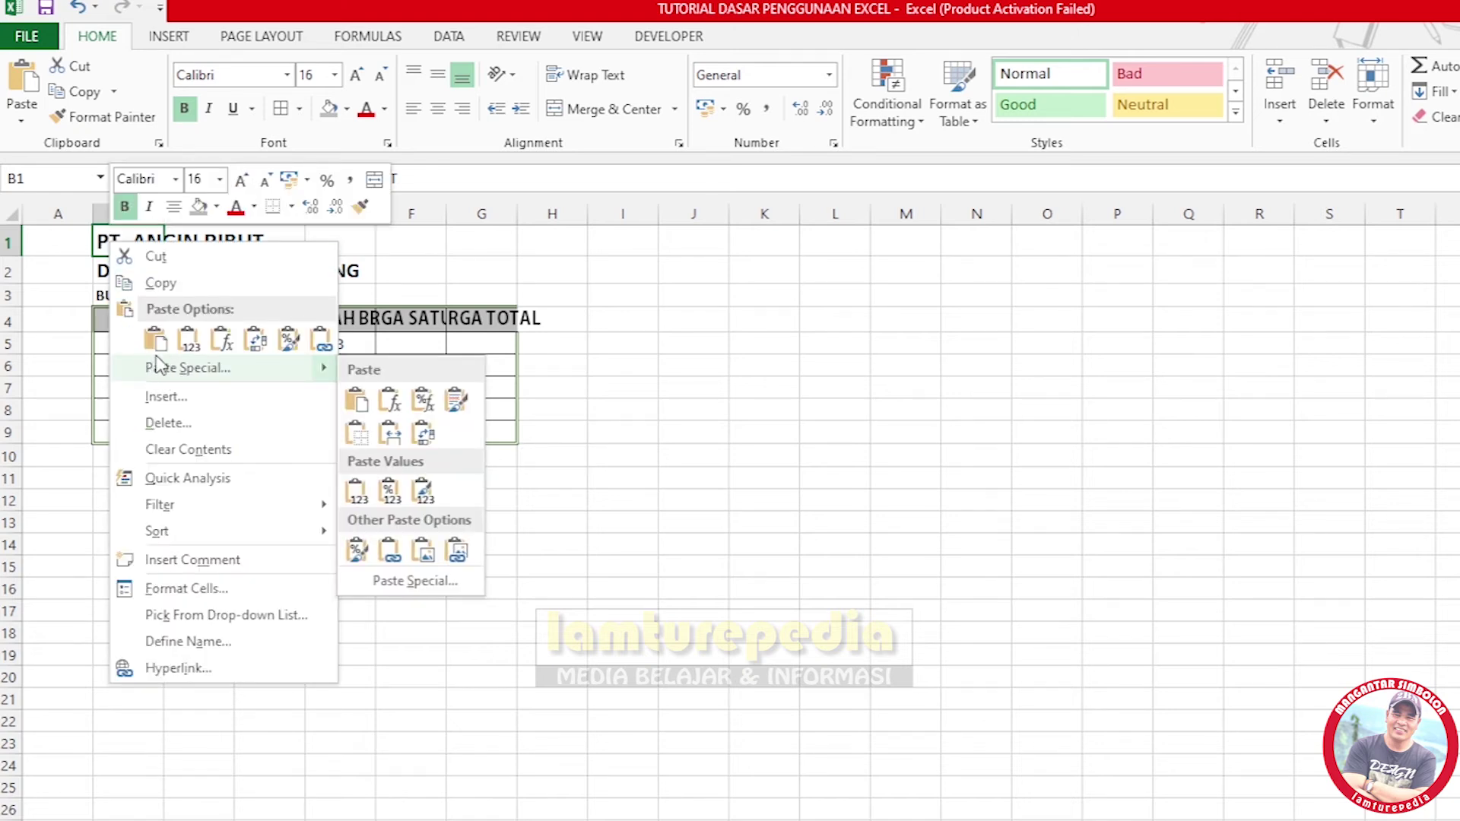
{"action": "left_click", "coordinate": [271, 369]}
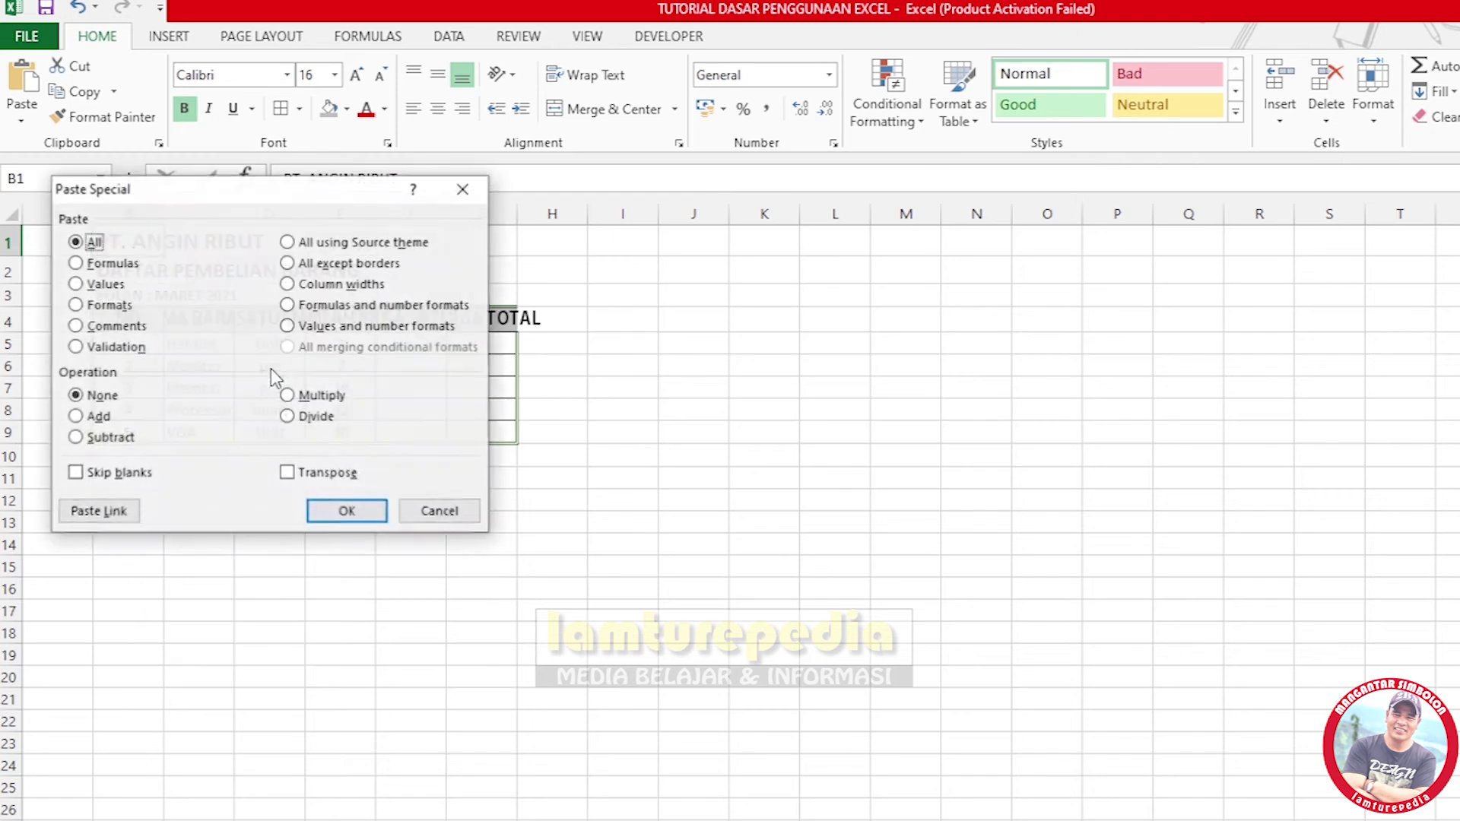
{"action": "left_click", "coordinate": [439, 513]}
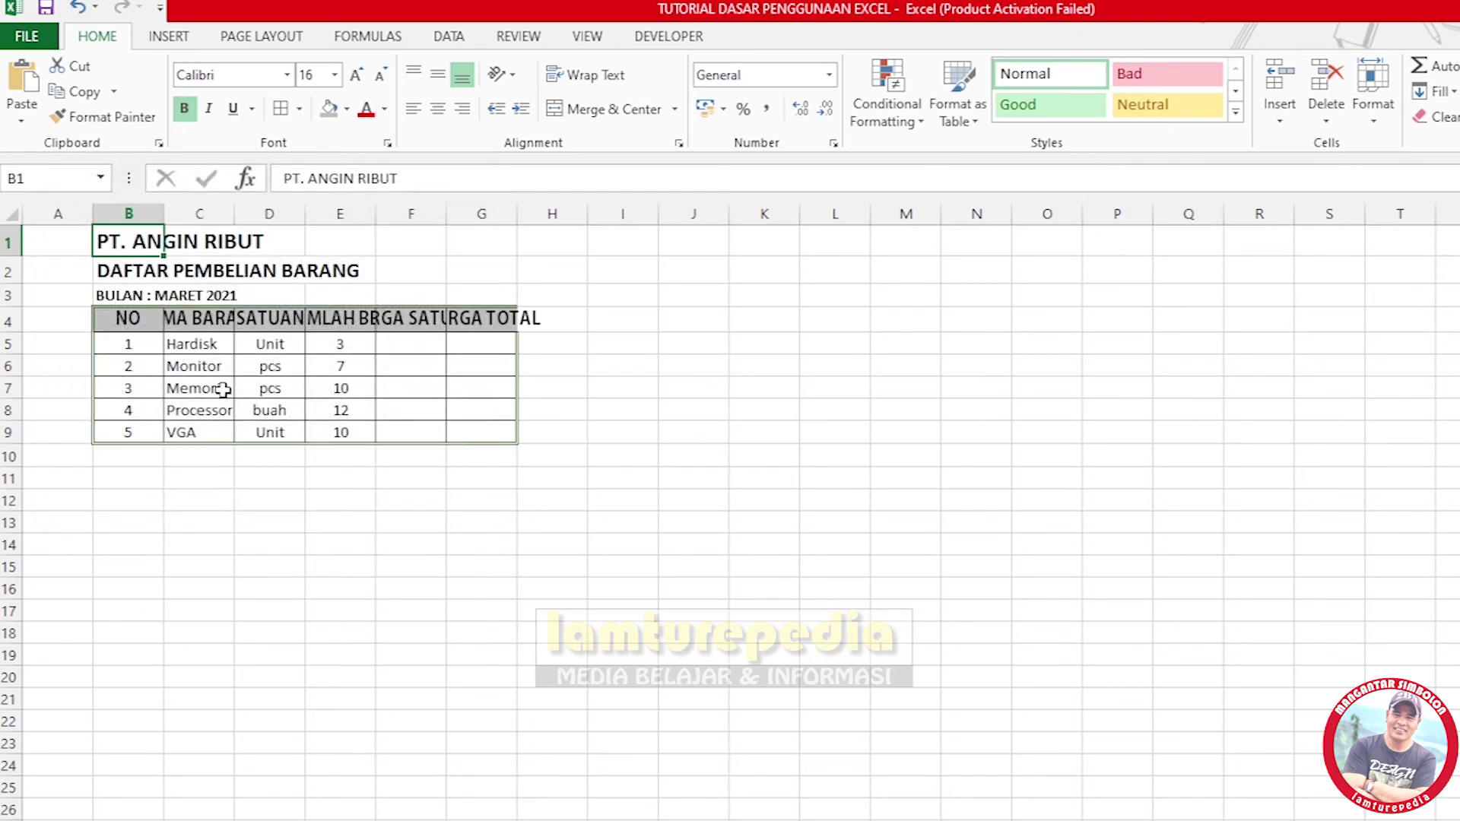
Use Paste Special at B1 to apply only the source table's column widths to the pasted table.
{"action": "right_click", "coordinate": [131, 242]}
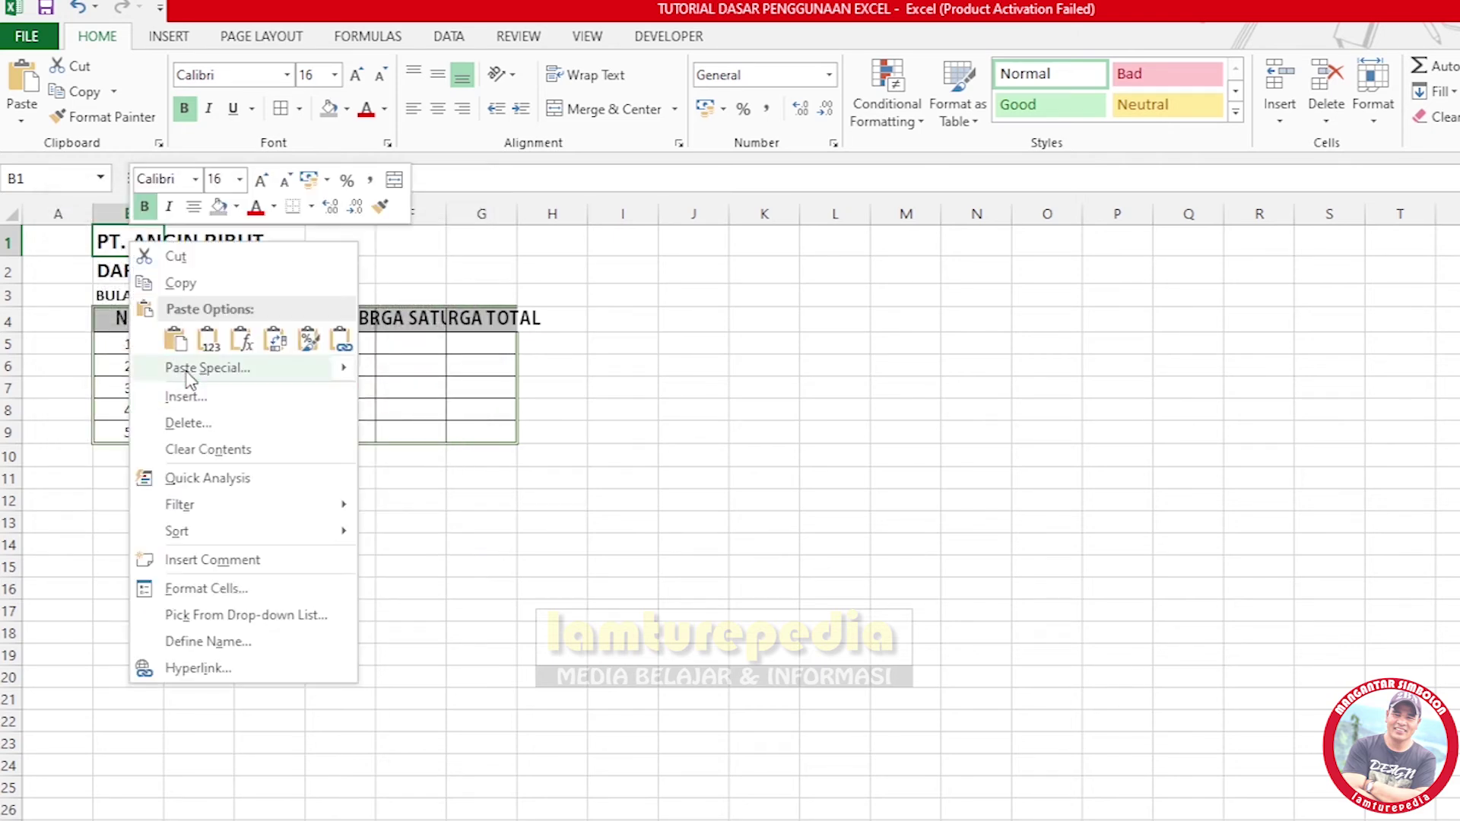
{"action": "mouse_move", "coordinate": [184, 371]}
{"action": "left_click", "coordinate": [196, 372]}
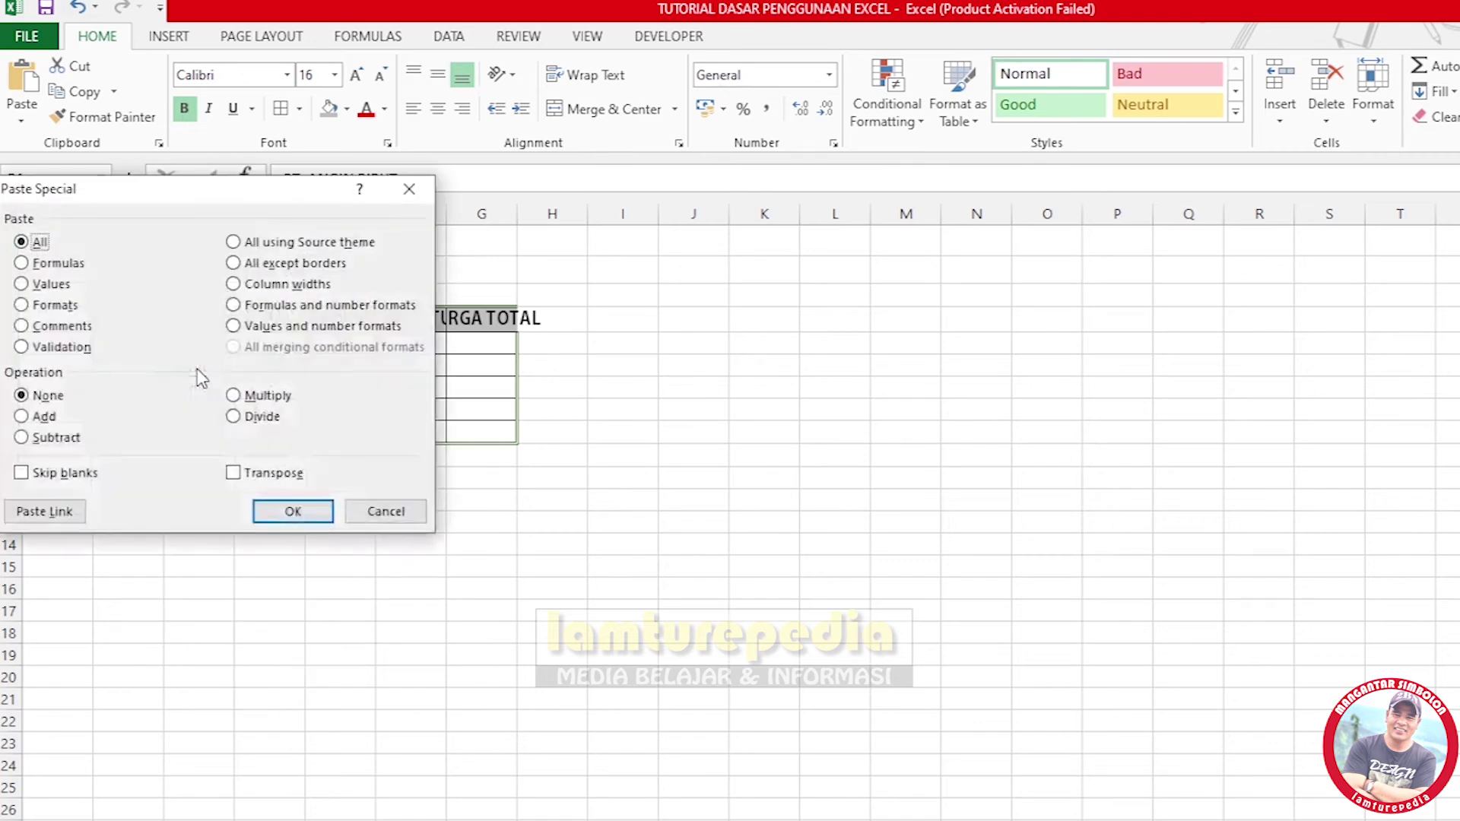
{"action": "left_click", "coordinate": [233, 284]}
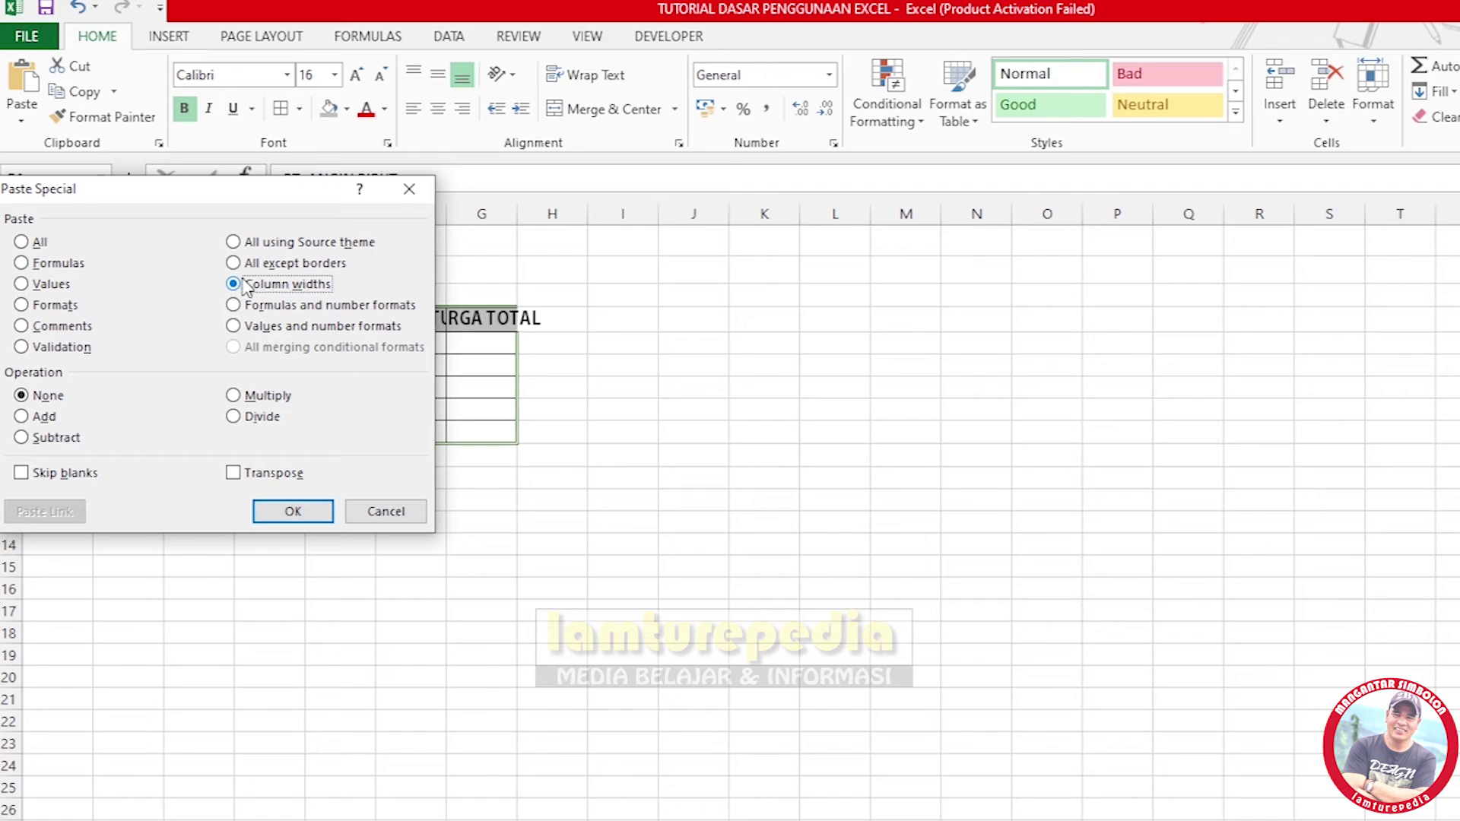
{"action": "left_click", "coordinate": [289, 511]}
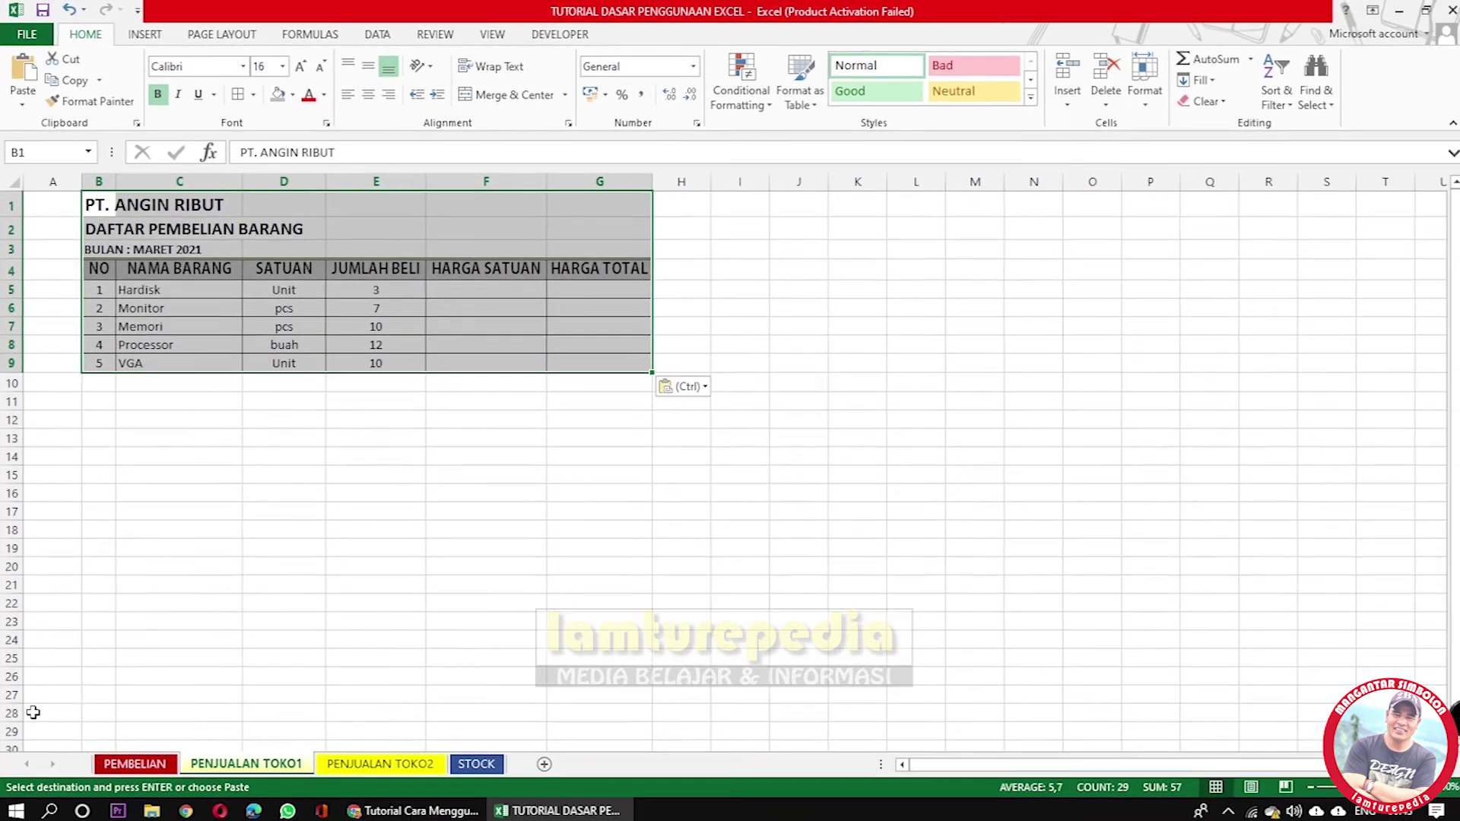
Compare the original table on the PEMBELIAN sheet with the pasted table on PENJUALAN TOKO1.
{"action": "left_click", "coordinate": [137, 761]}
{"action": "left_click", "coordinate": [312, 504]}
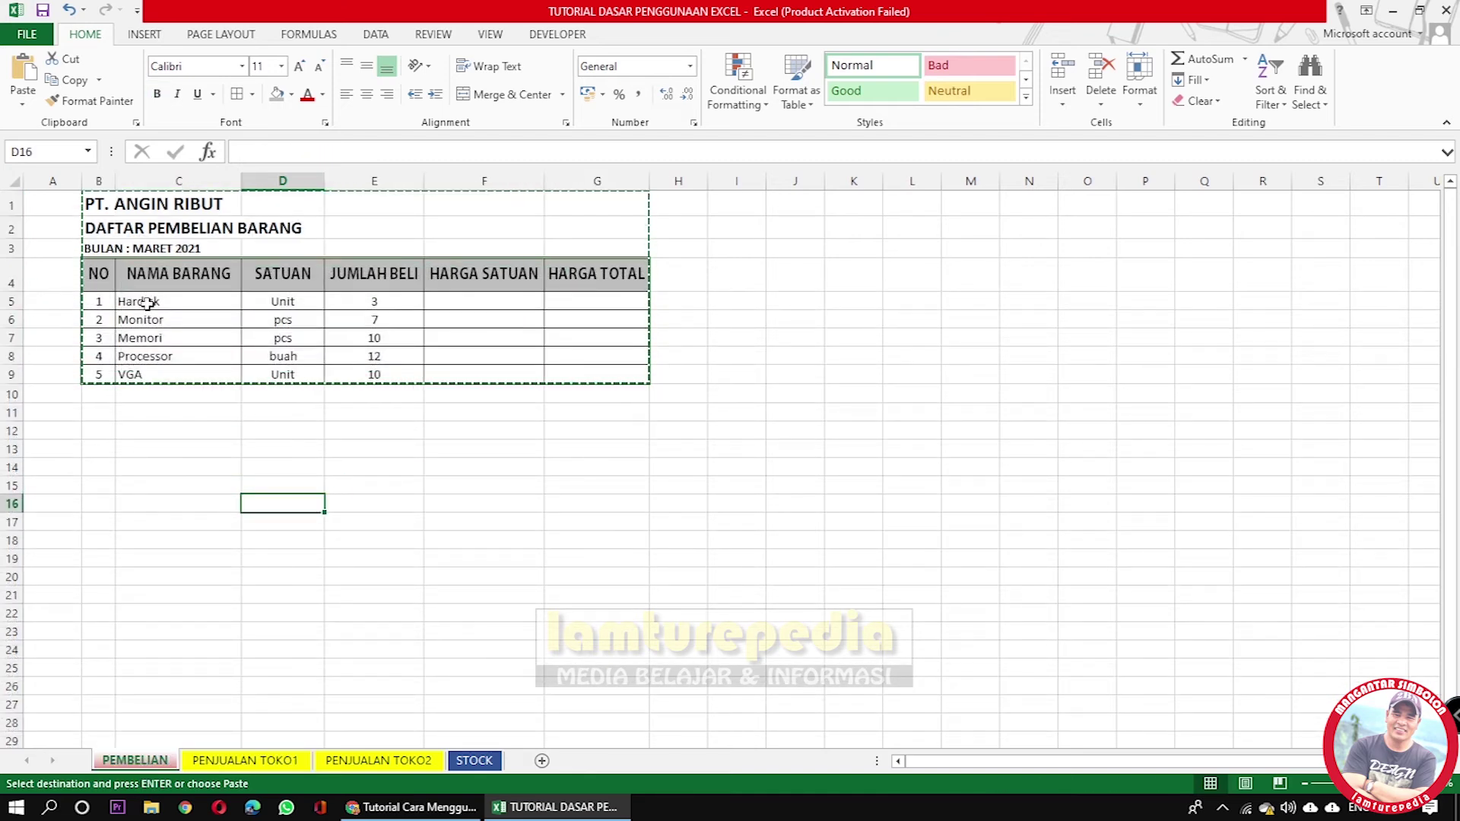
{"action": "left_click", "coordinate": [245, 760]}
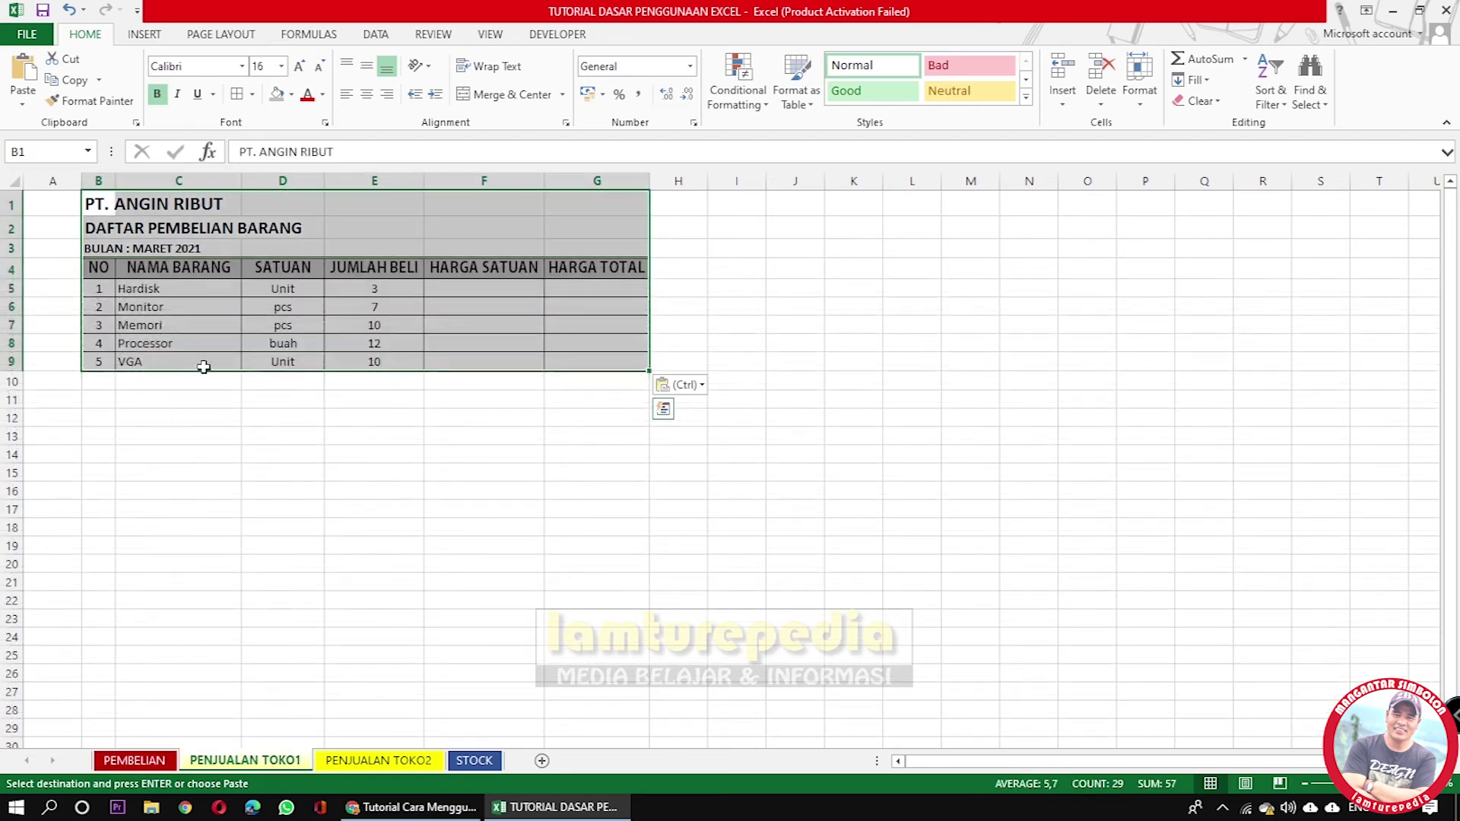
{"action": "left_click", "coordinate": [105, 270]}
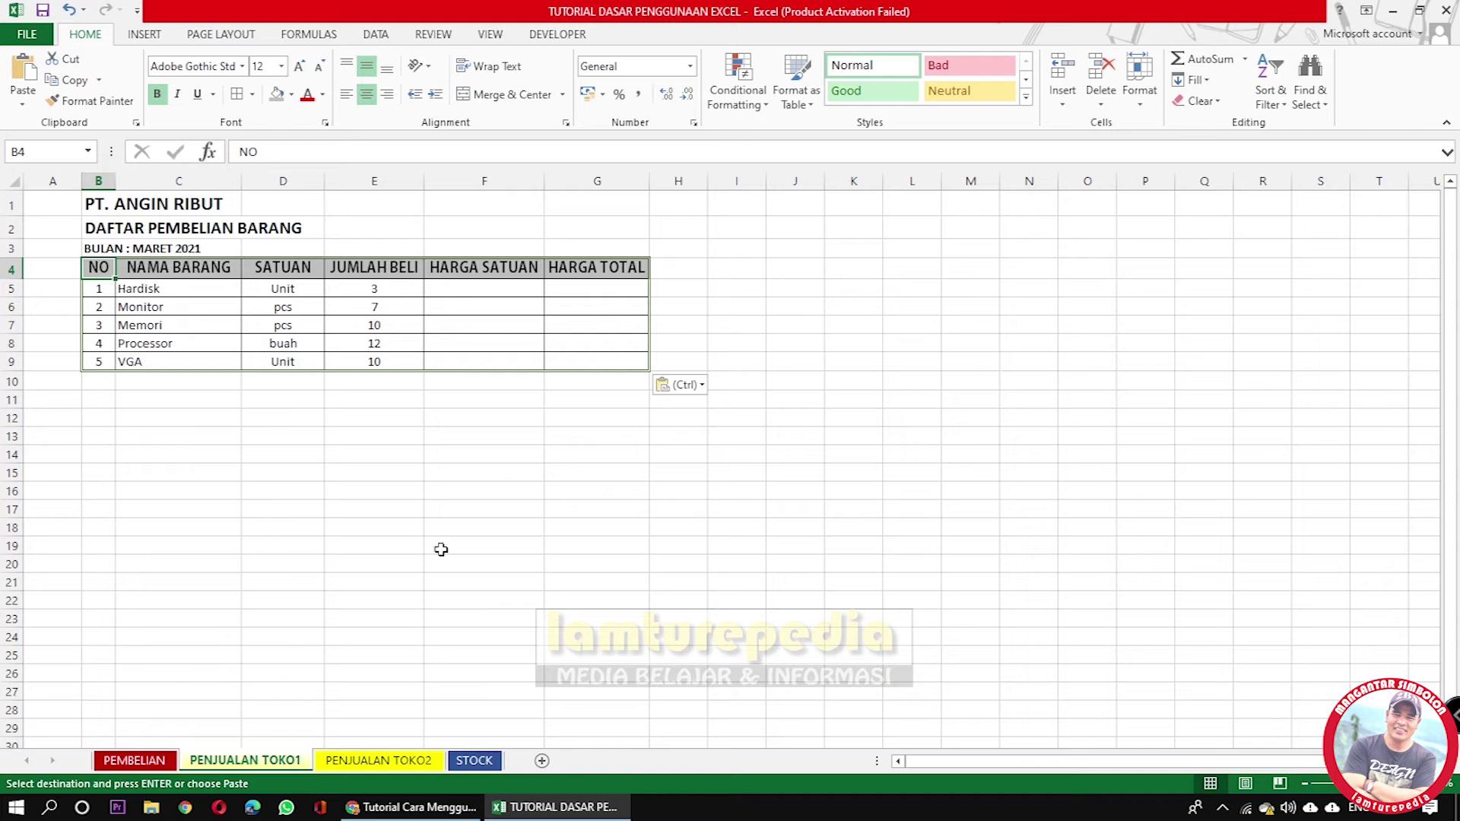
{"action": "left_click", "coordinate": [510, 542]}
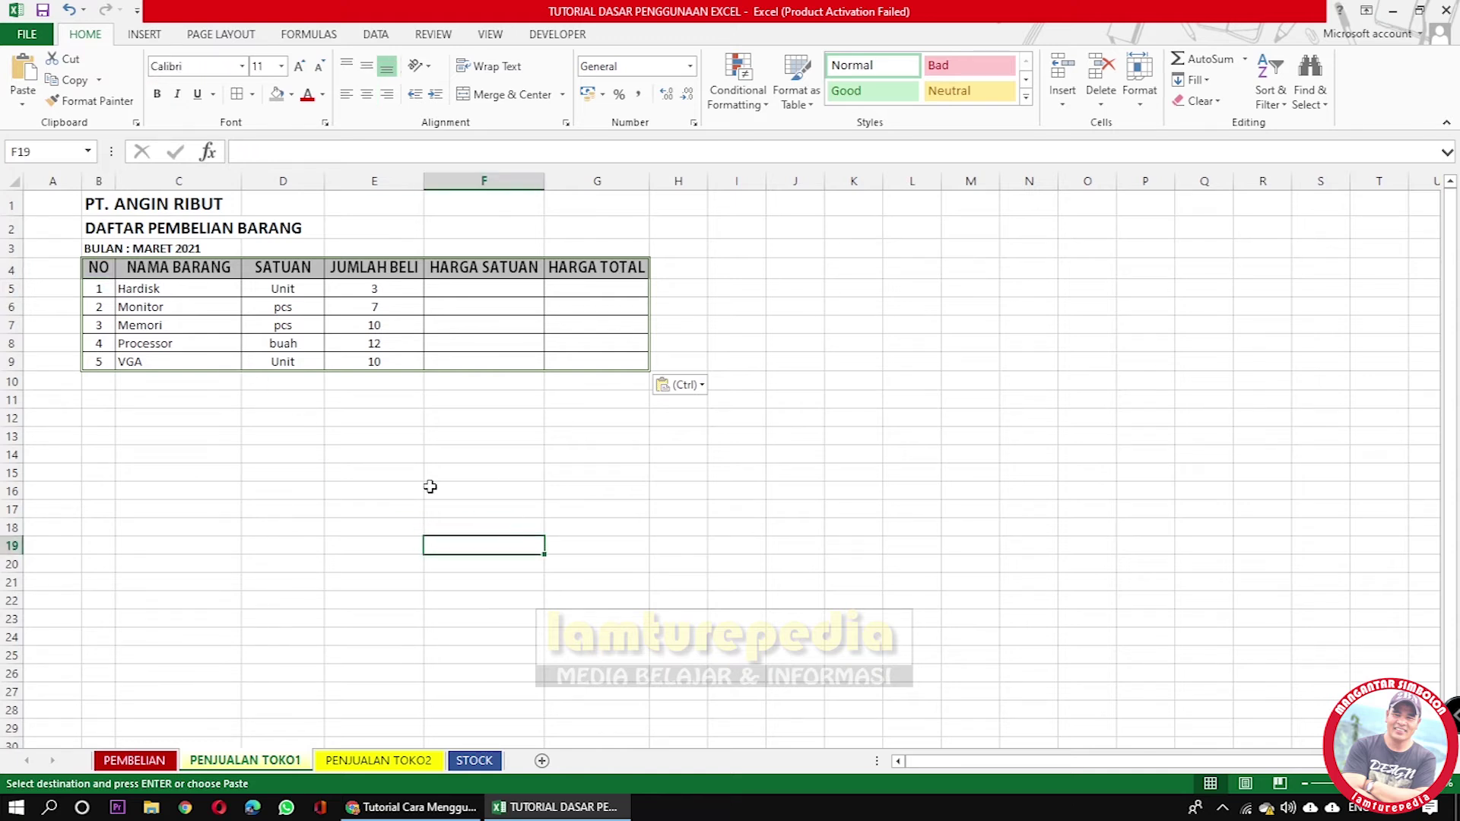
Review the Column widths option of Paste Special for cell B1 on the PENJUALAN TOKO1 sheet.
{"action": "right_click", "coordinate": [96, 207]}
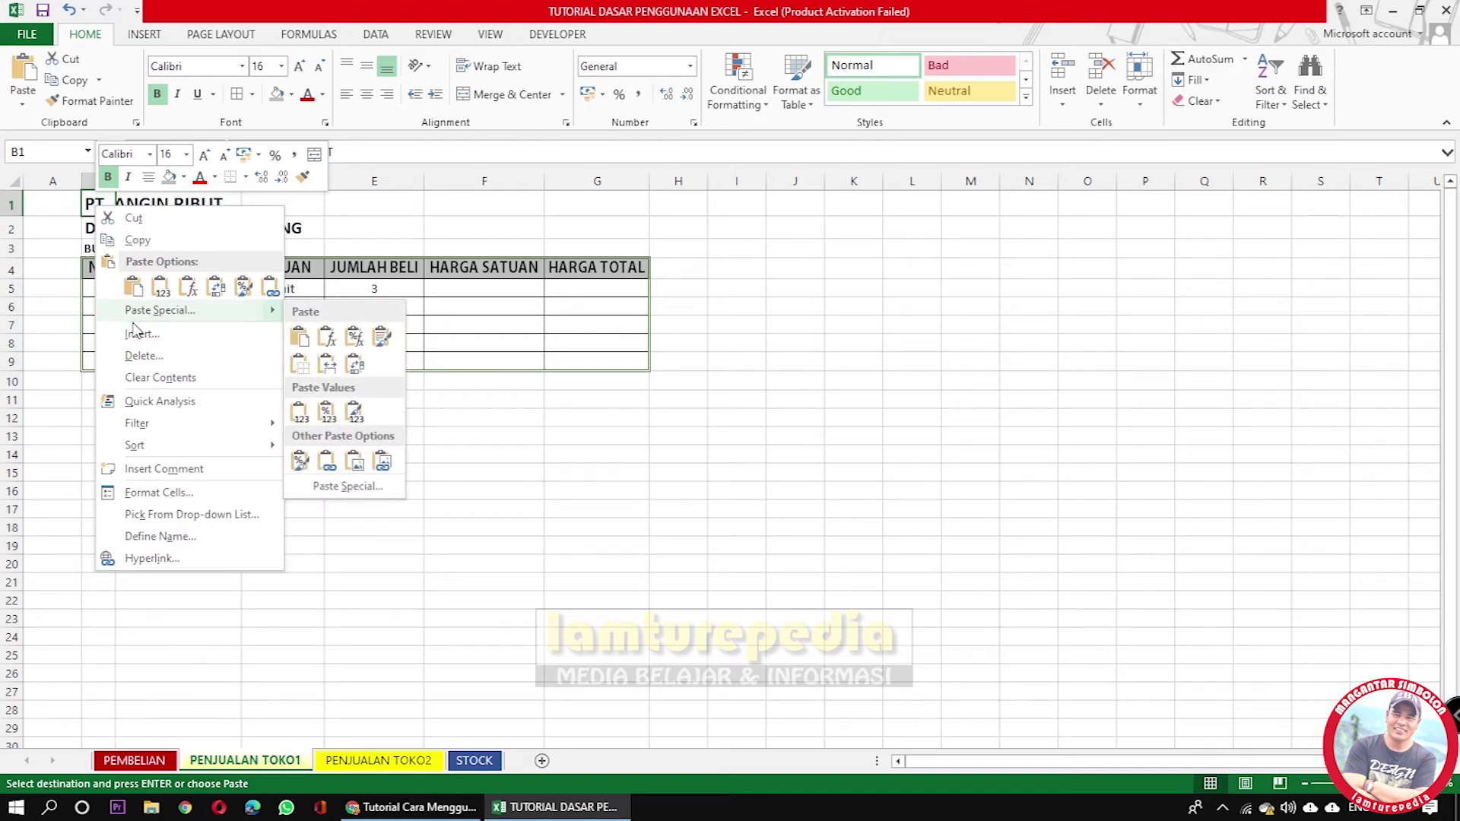
{"action": "left_click", "coordinate": [168, 311]}
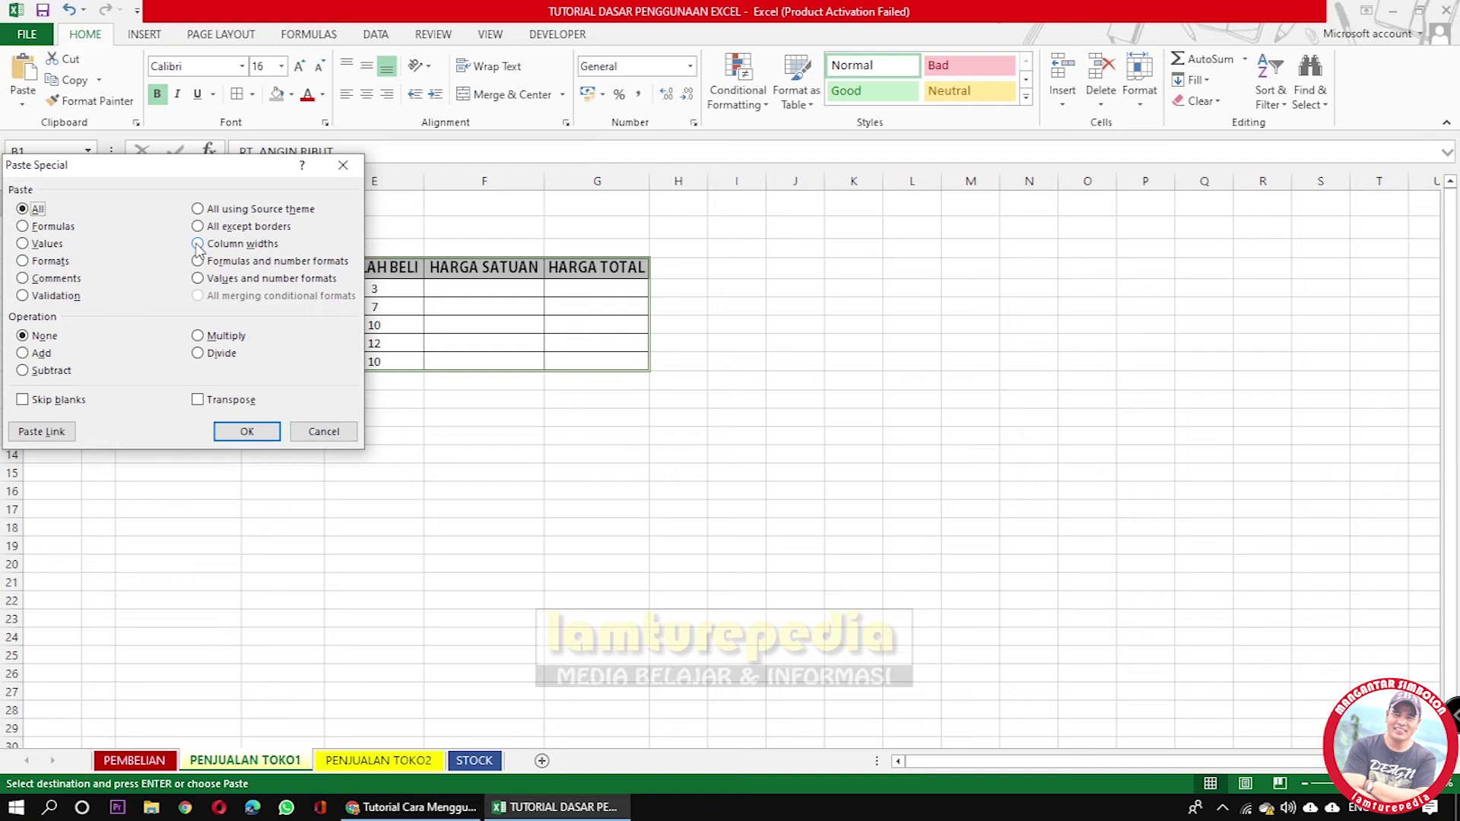
{"action": "left_click", "coordinate": [247, 431]}
{"action": "left_click", "coordinate": [403, 477]}
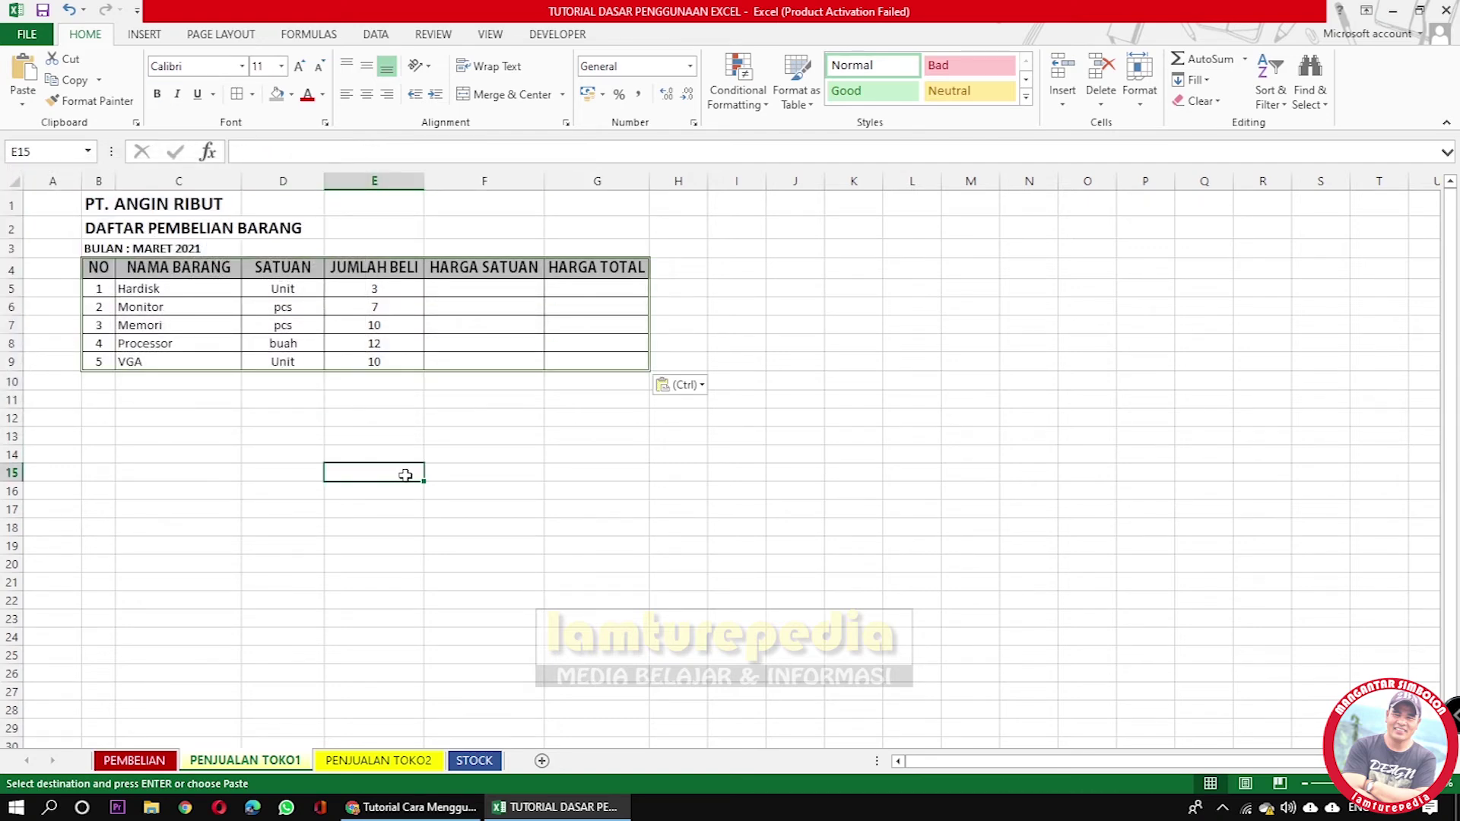
Change the title in B2 on the PENJUALAN TOKO1 sheet to DAFTAR PENJUALAN BARANG TOKO 1.
{"action": "left_click", "coordinate": [245, 760]}
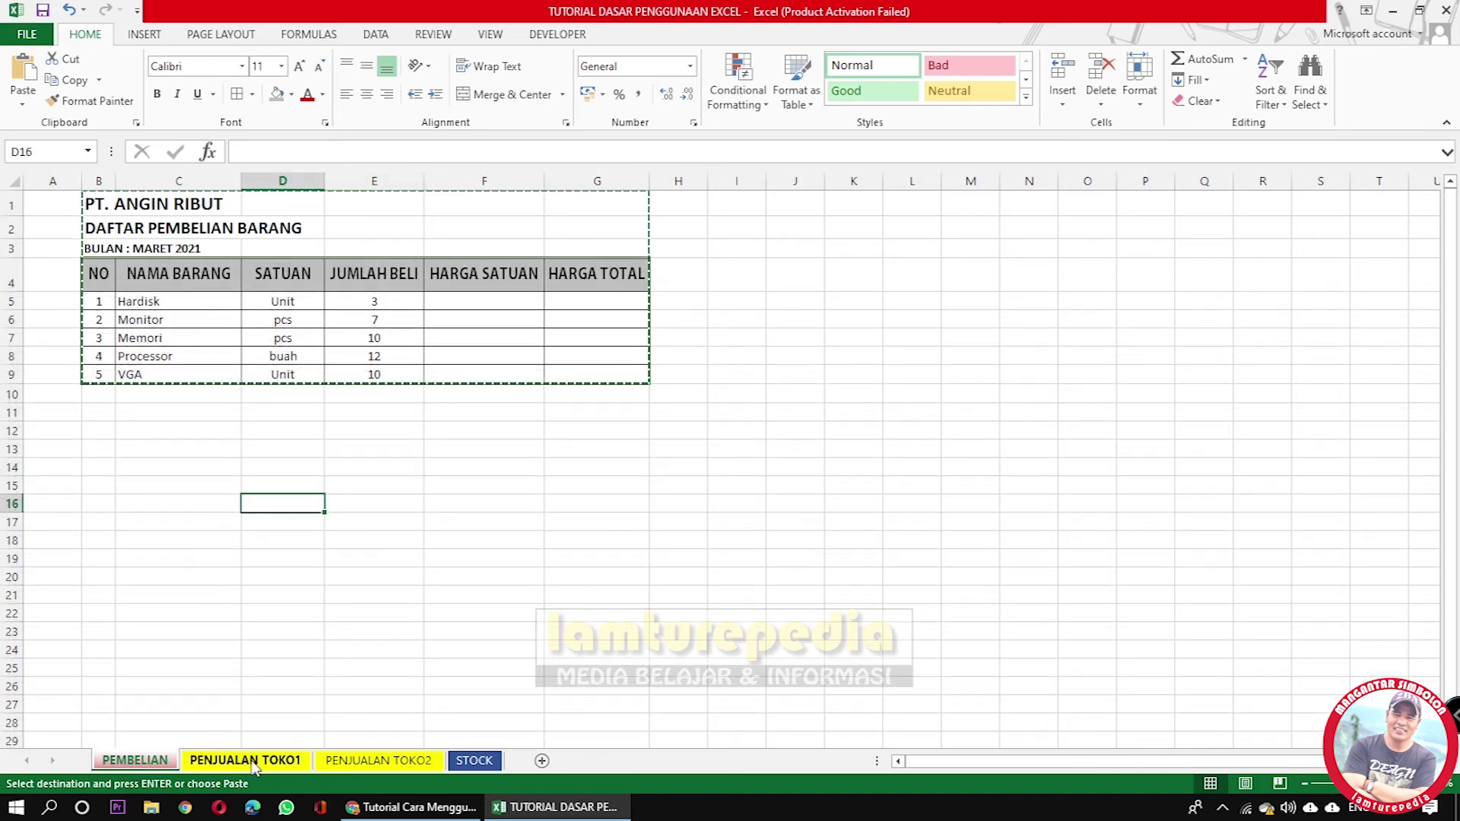
{"action": "left_click", "coordinate": [107, 231]}
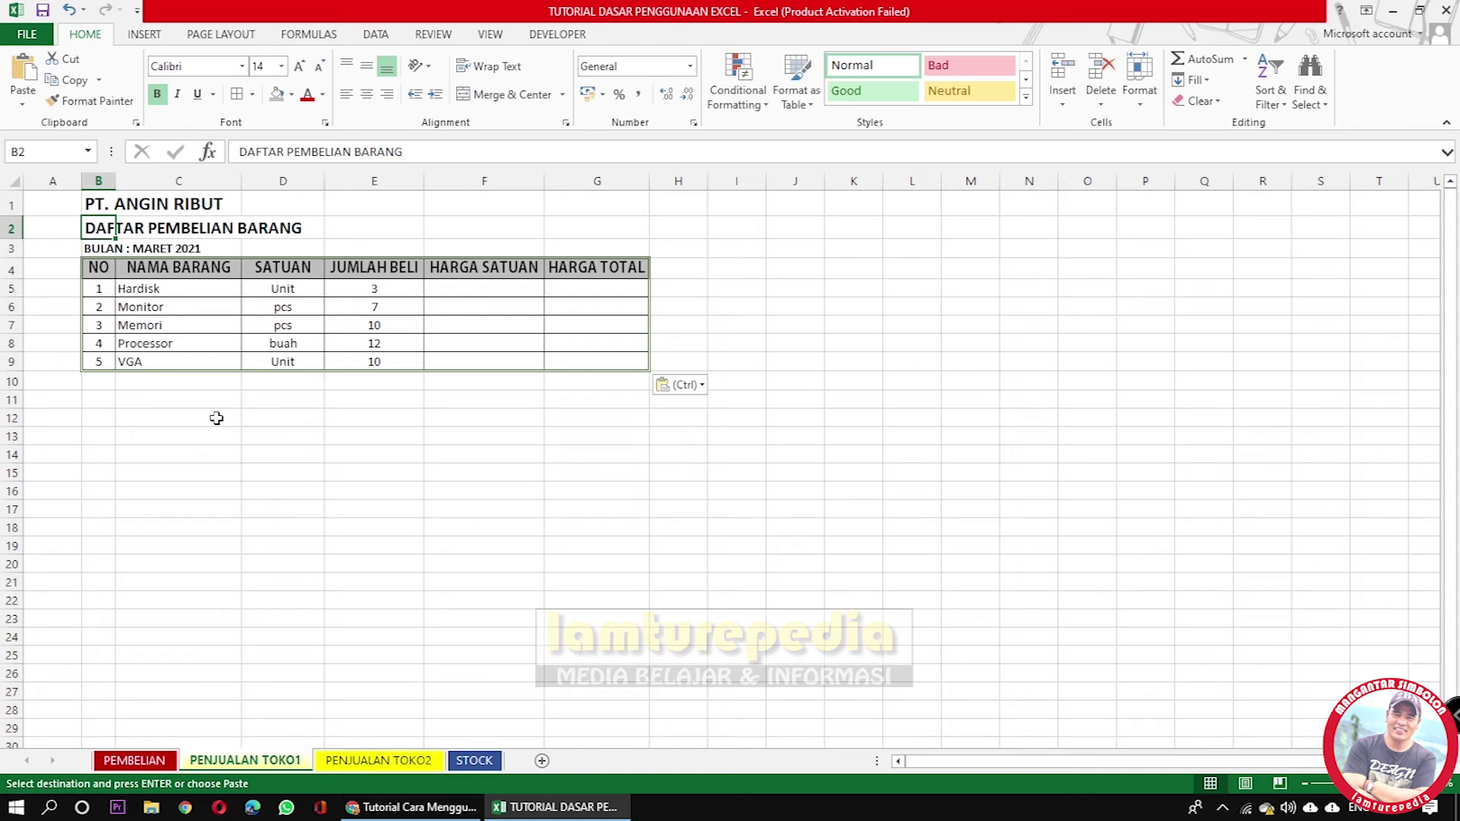
{"action": "key", "text": "F2"}
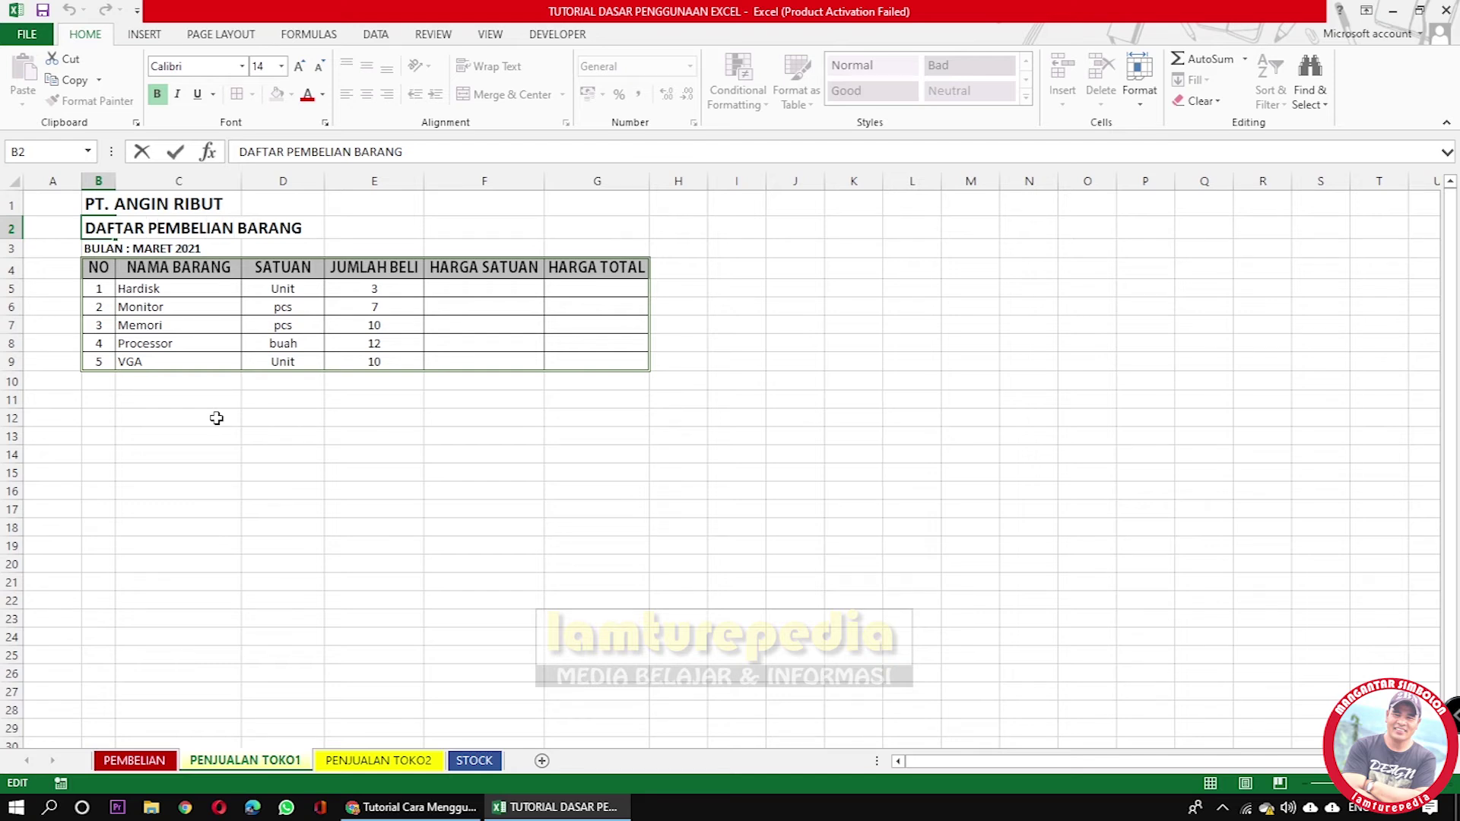
{"action": "key", "text": "ctrl+shift+Left"}
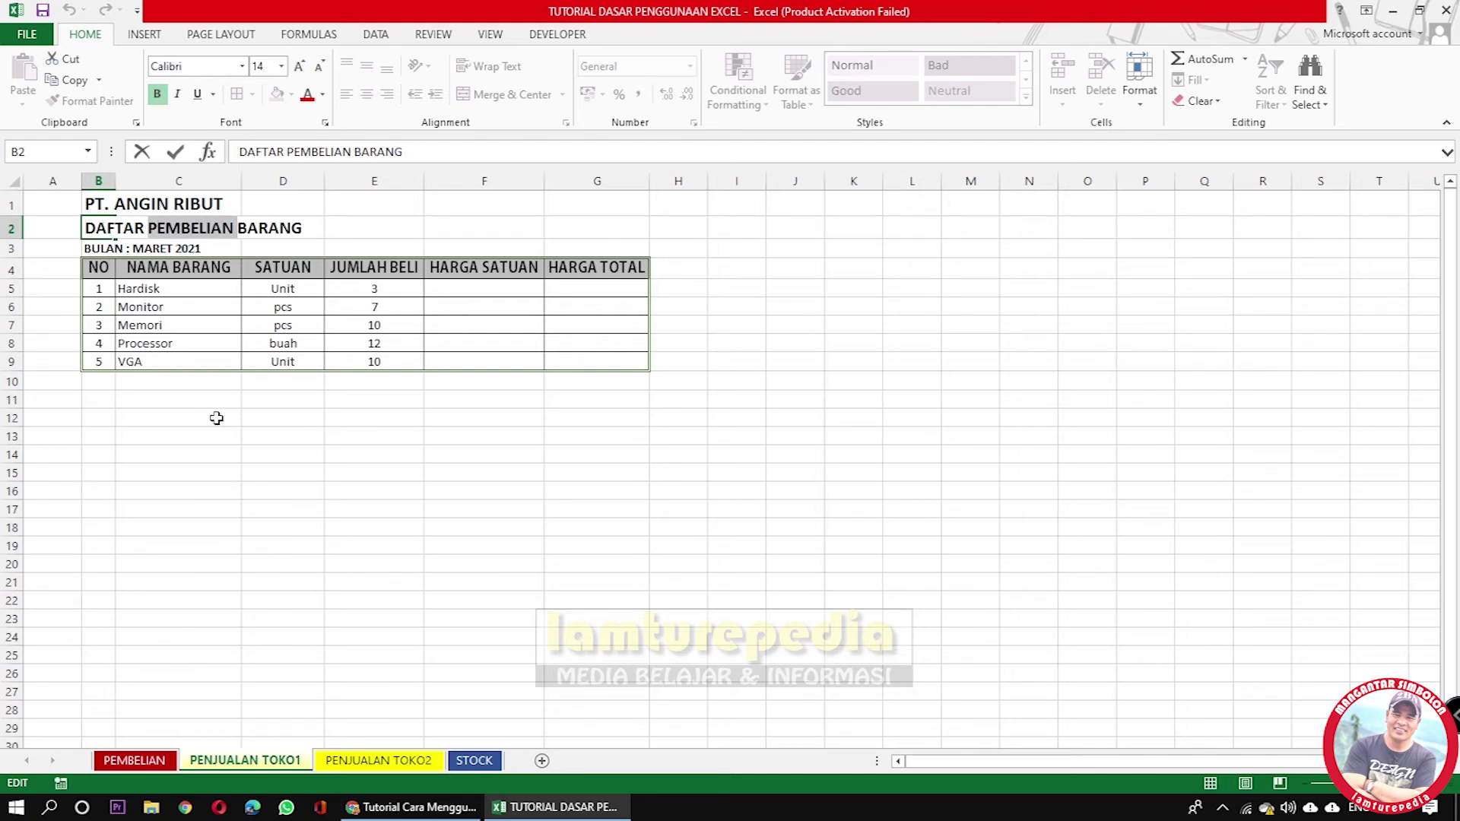
{"action": "type", "text": "PENJUALAN BARANG"}
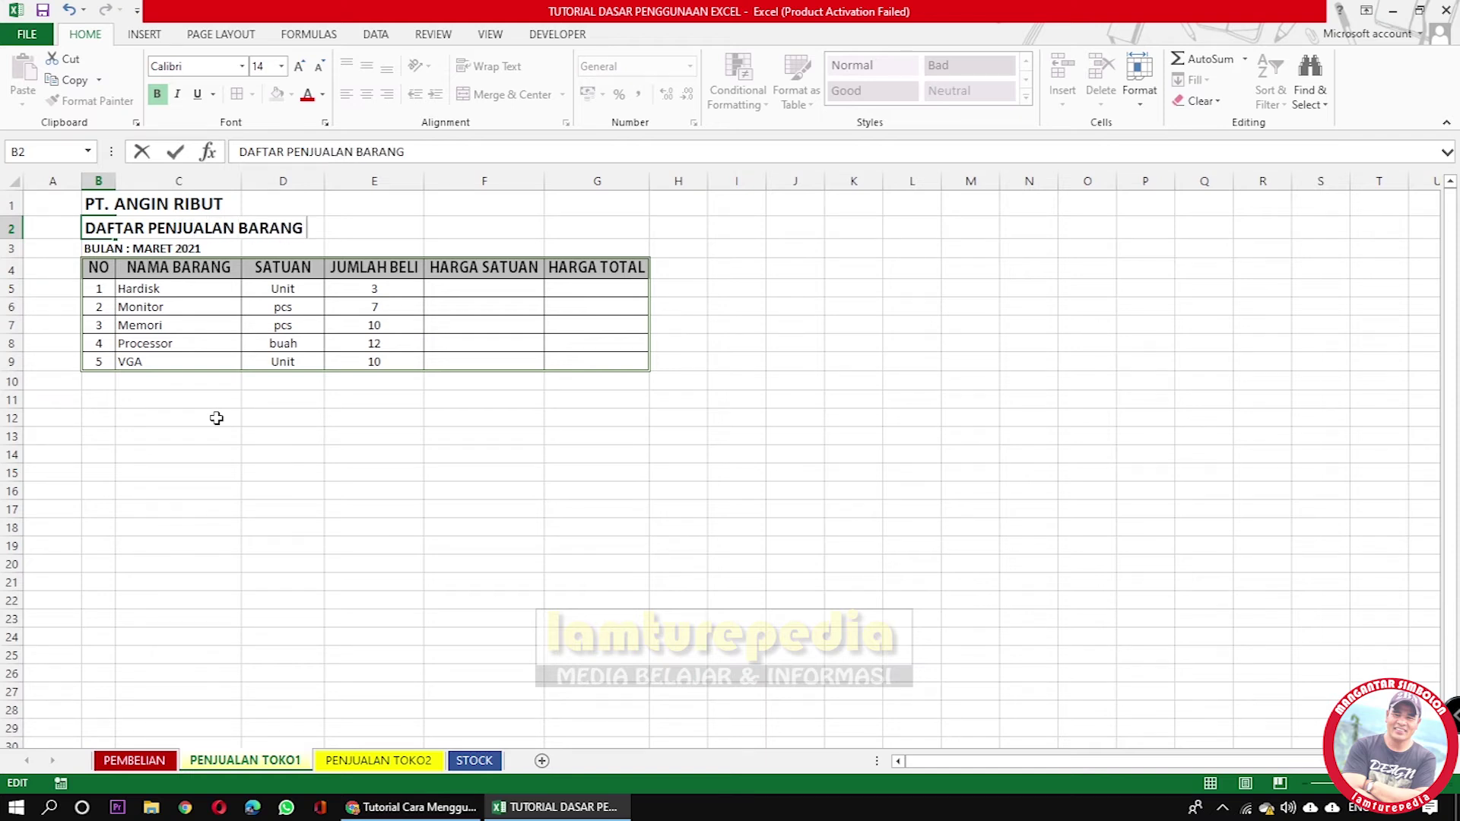
{"action": "type", "text": " TOK"}
{"action": "key", "text": "Return"}
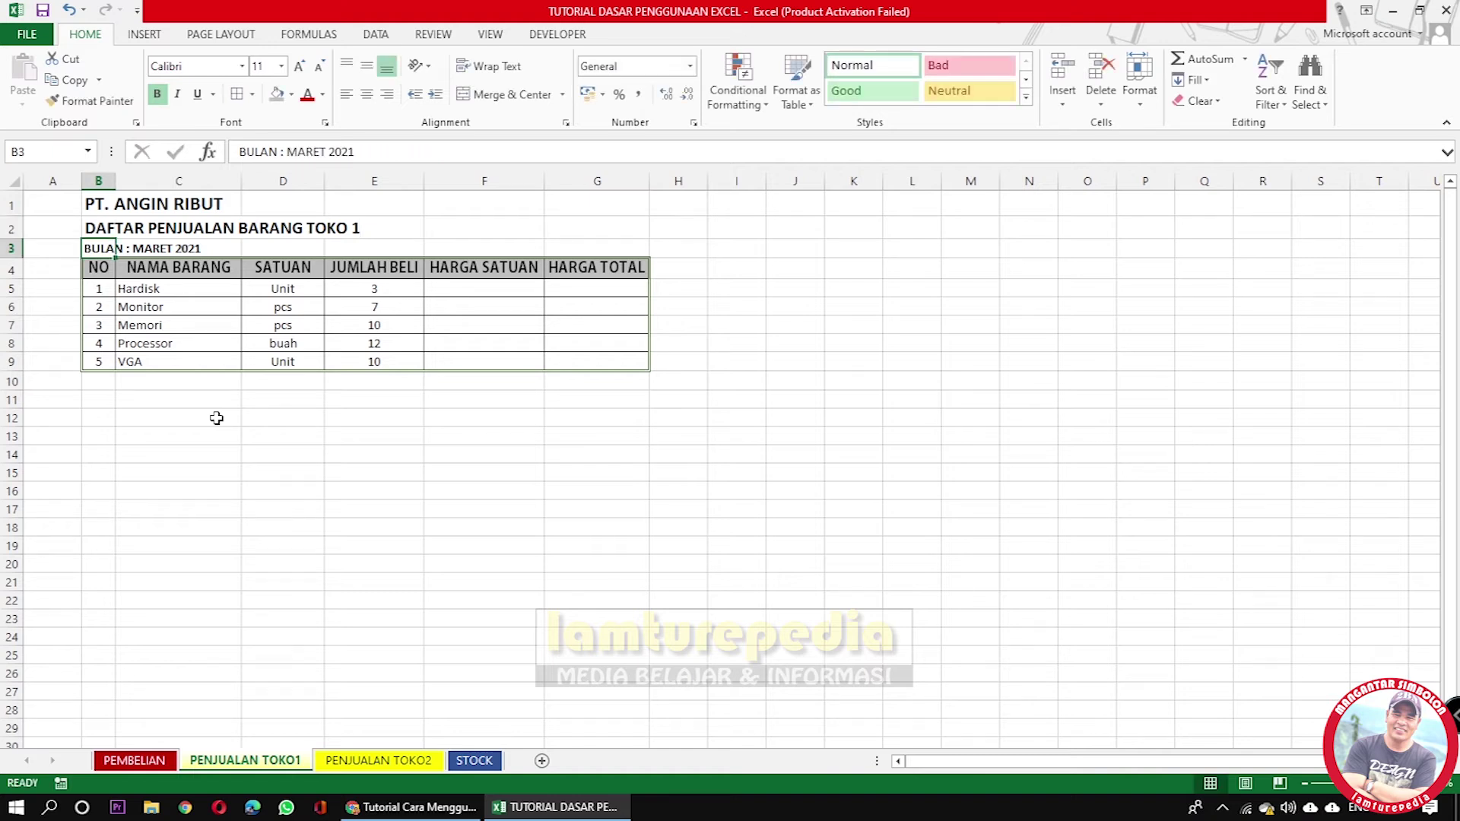
Change the quantity column header in E4 to JUMLAH JUAL.
{"action": "left_click", "coordinate": [279, 288]}
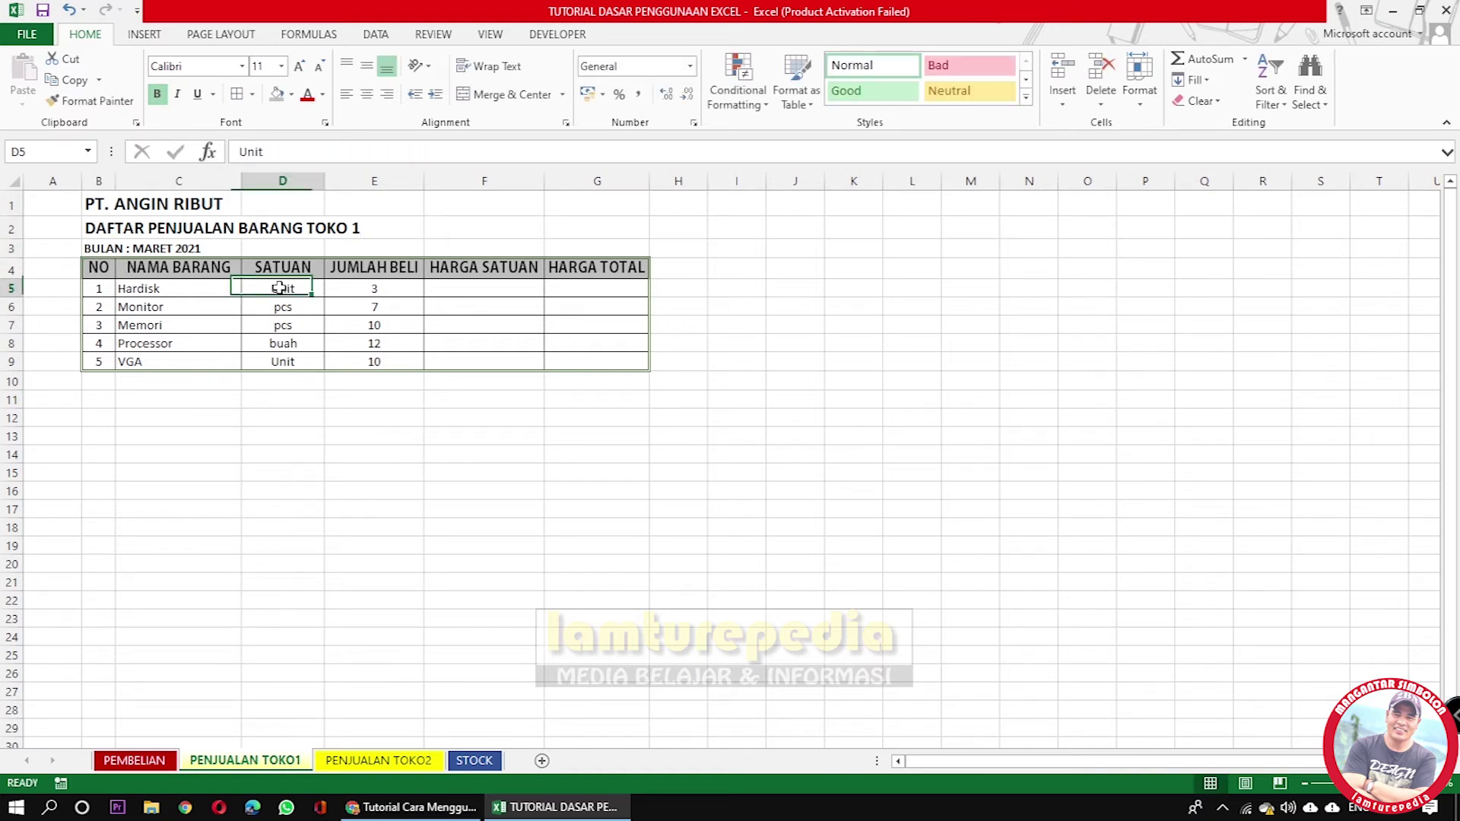
{"action": "left_click", "coordinate": [346, 267]}
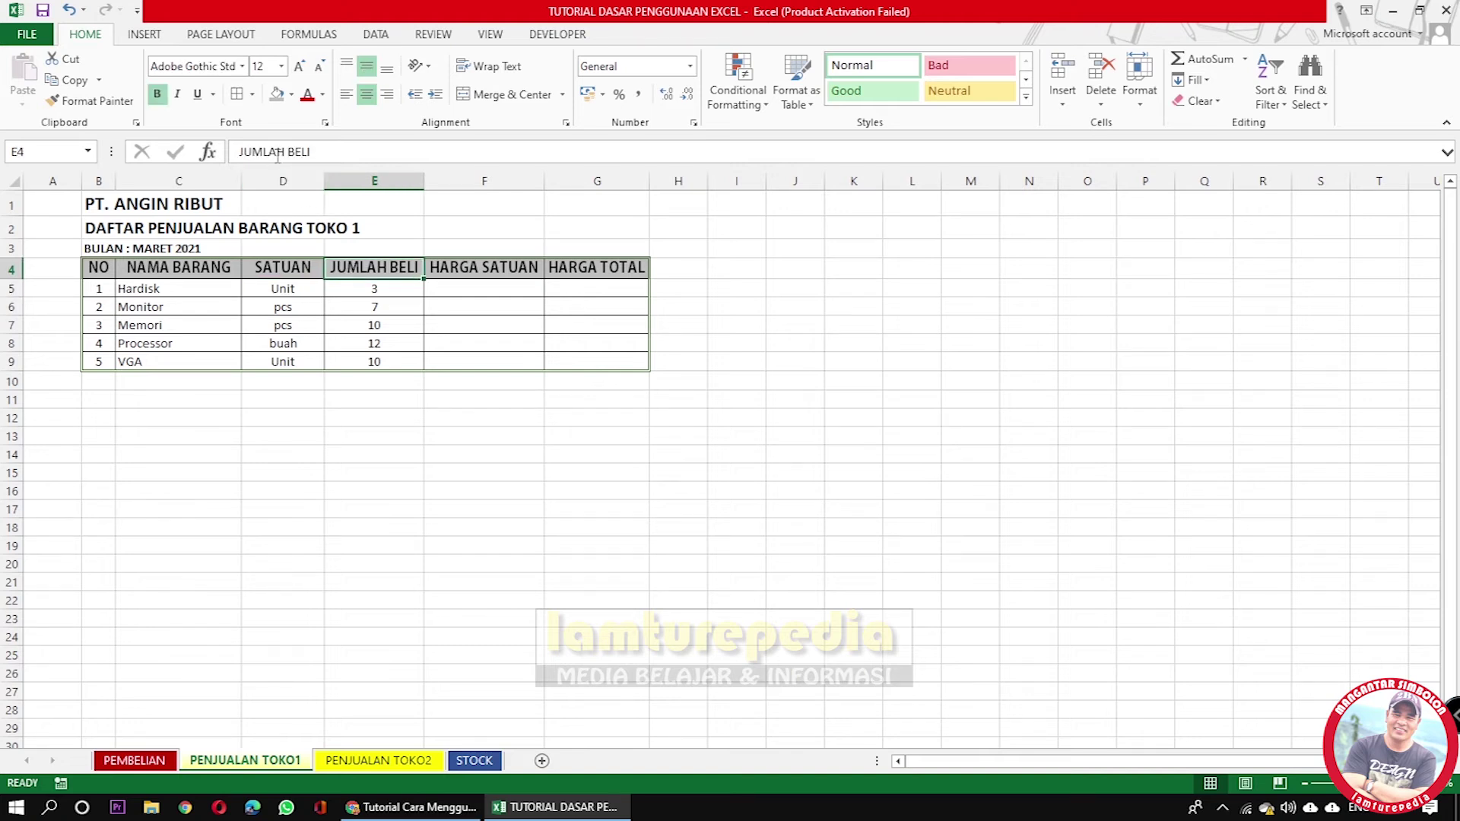
{"action": "left_click_drag", "start_coordinate": [288, 152], "coordinate": [313, 153]}
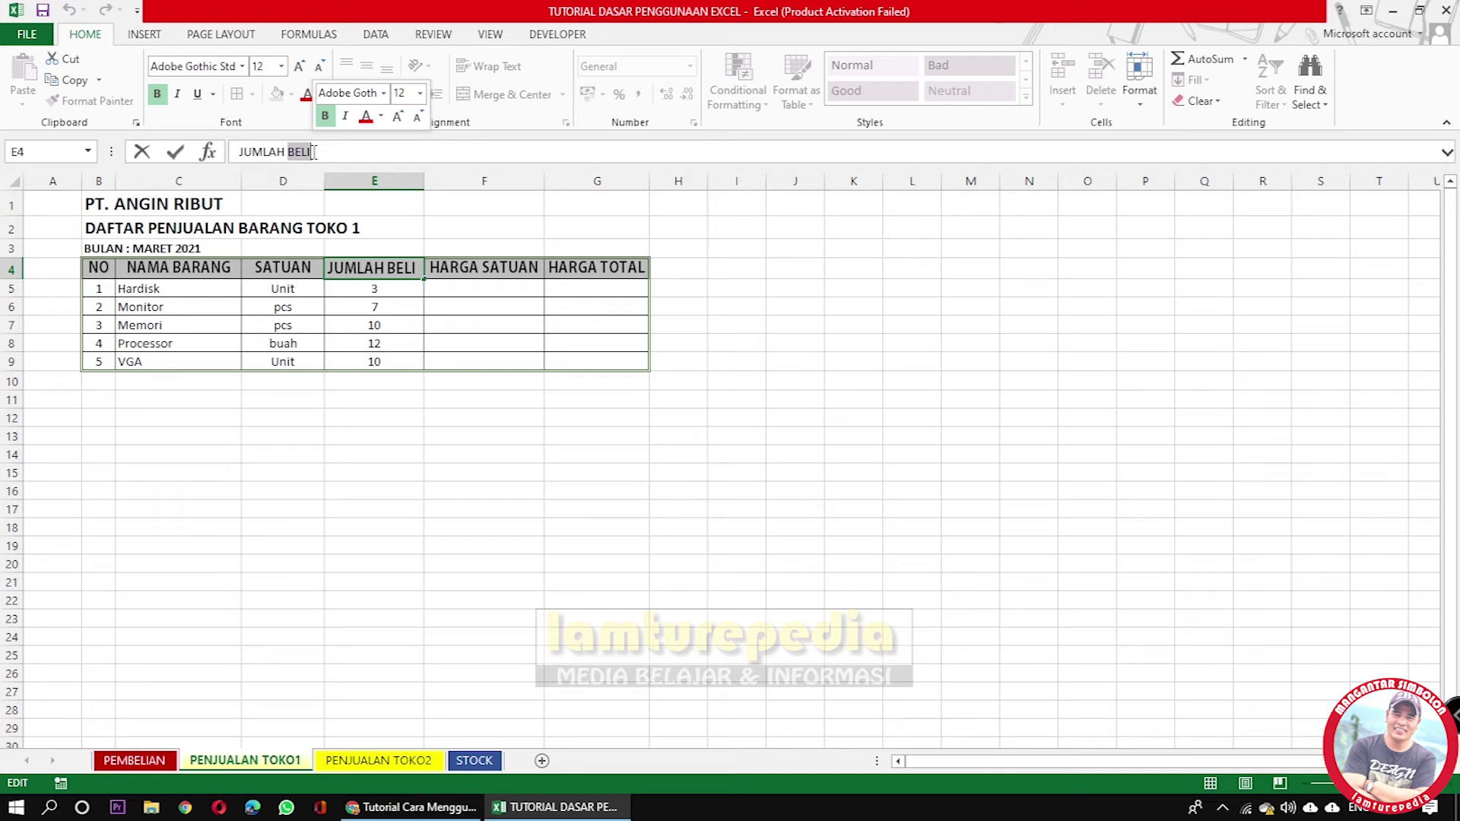
{"action": "type", "text": "JUA"}
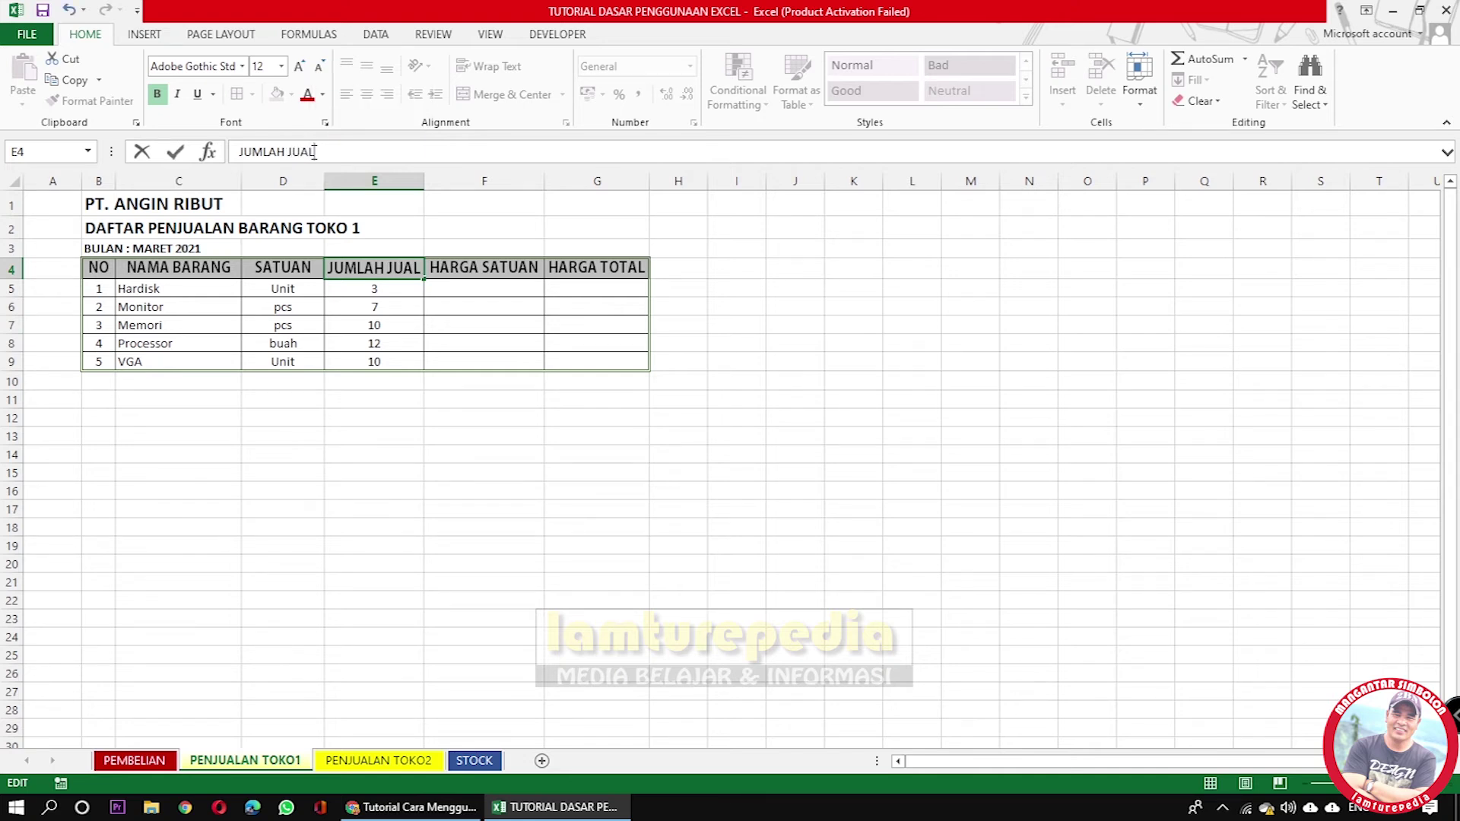
{"action": "type", "text": "MLAH JUAL"}
{"action": "key", "text": "Return"}
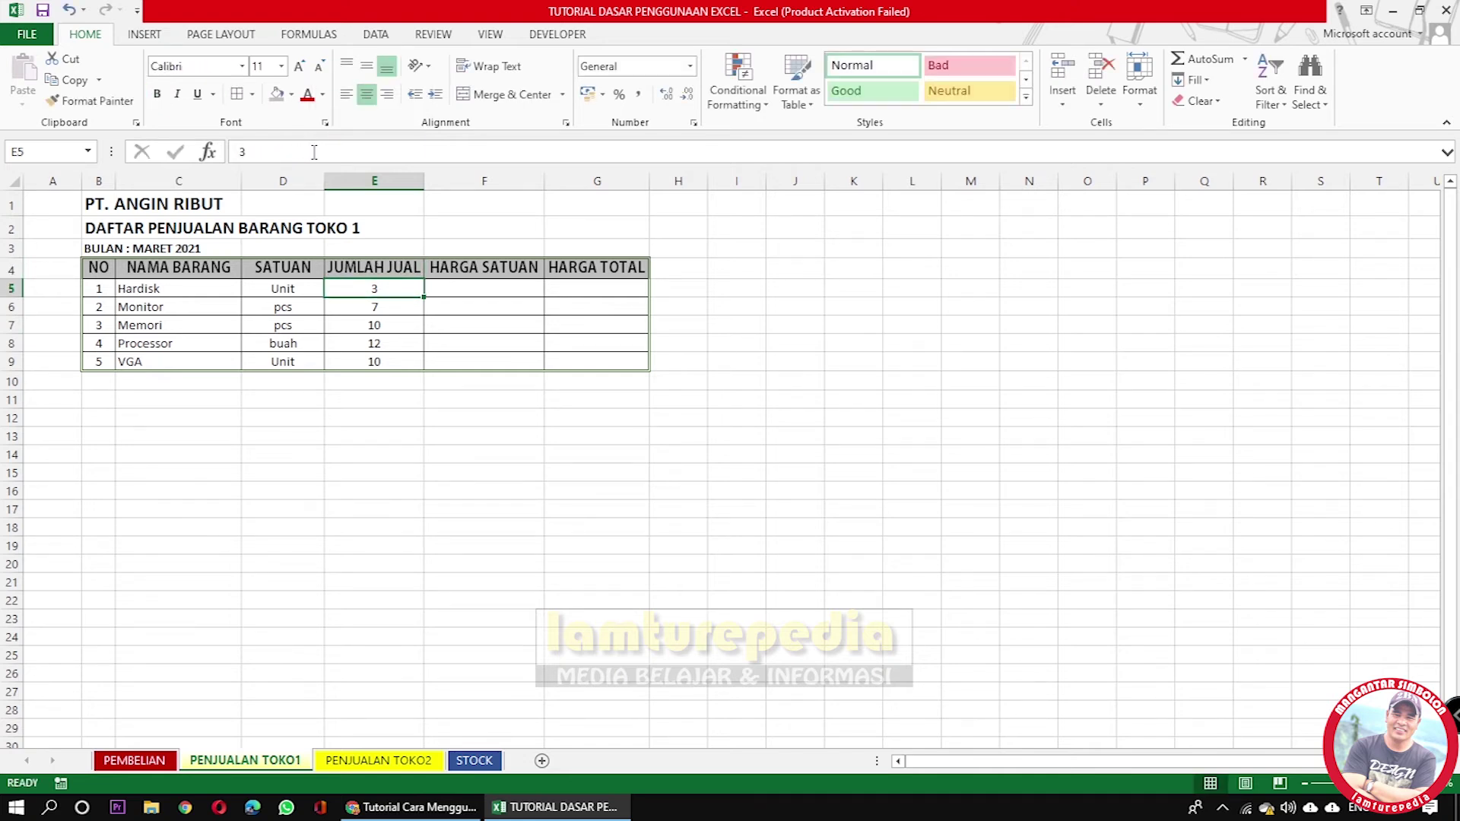
Replace the JUMLAH JUAL quantities in E5:E9 with 1, 2, 1, 3 and 5.
{"action": "left_click", "coordinate": [501, 325]}
{"action": "left_click", "coordinate": [501, 288]}
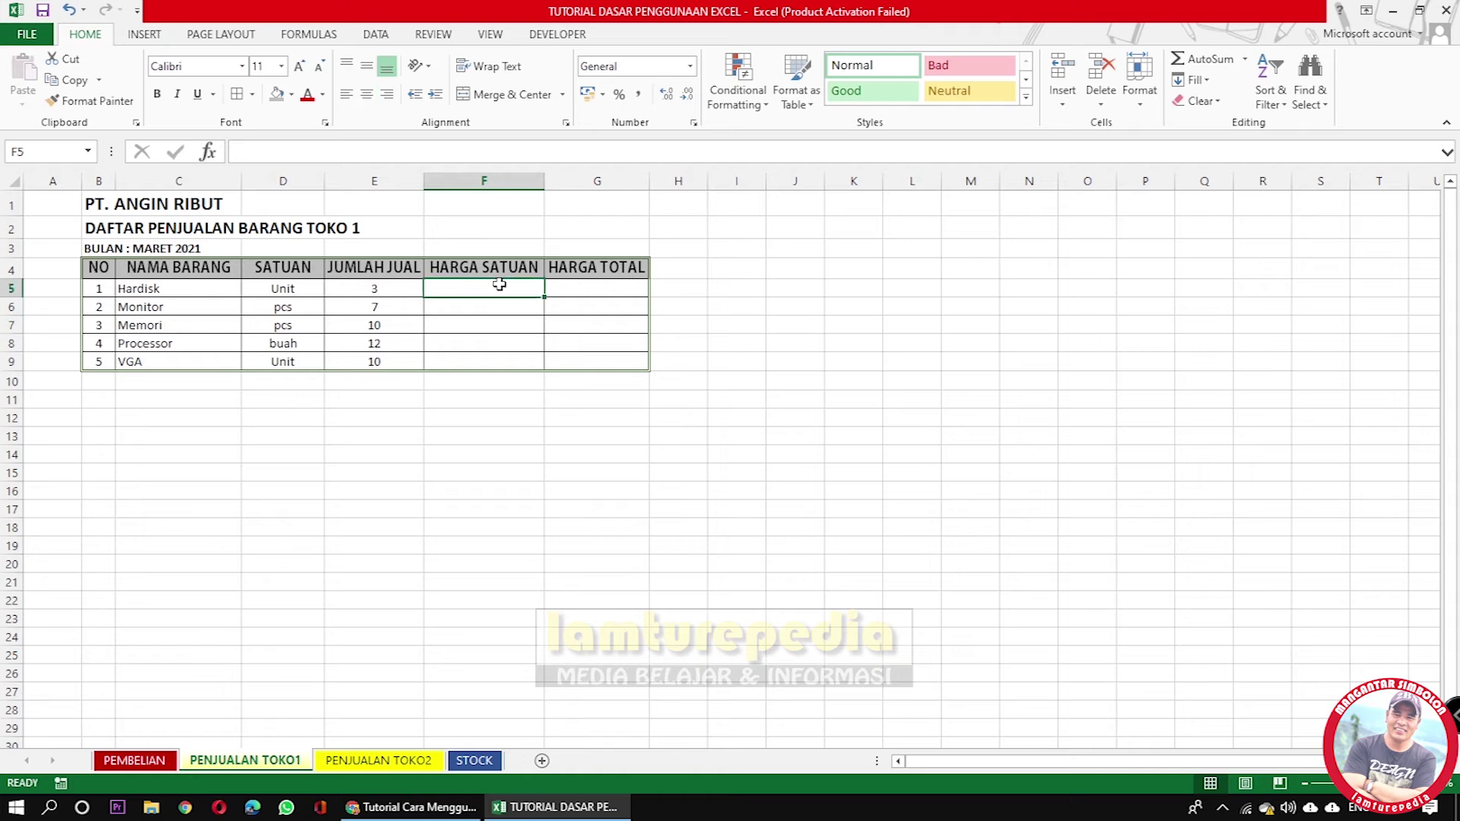
{"action": "left_click", "coordinate": [589, 290]}
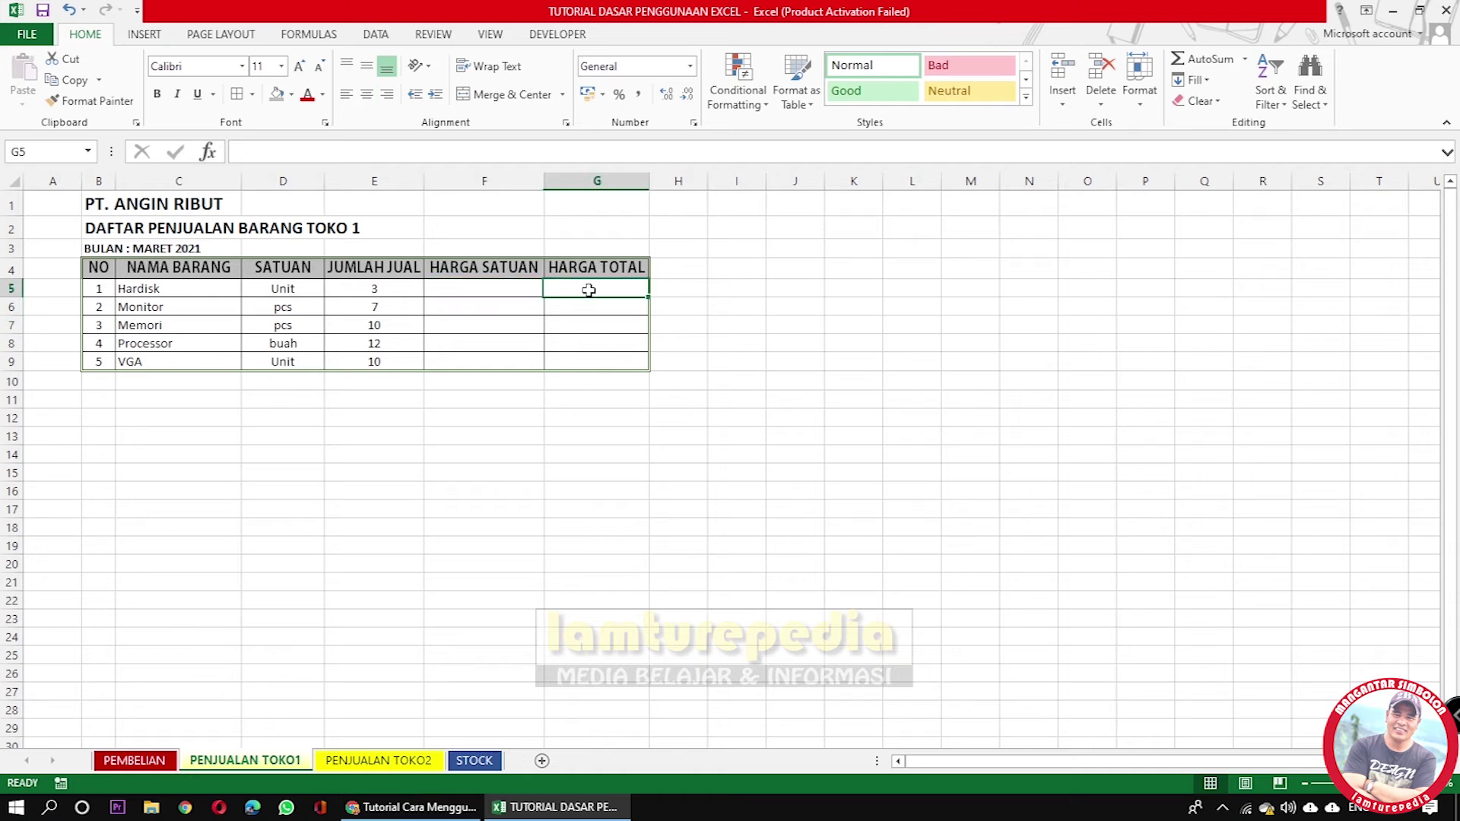
{"action": "left_click", "coordinate": [375, 288]}
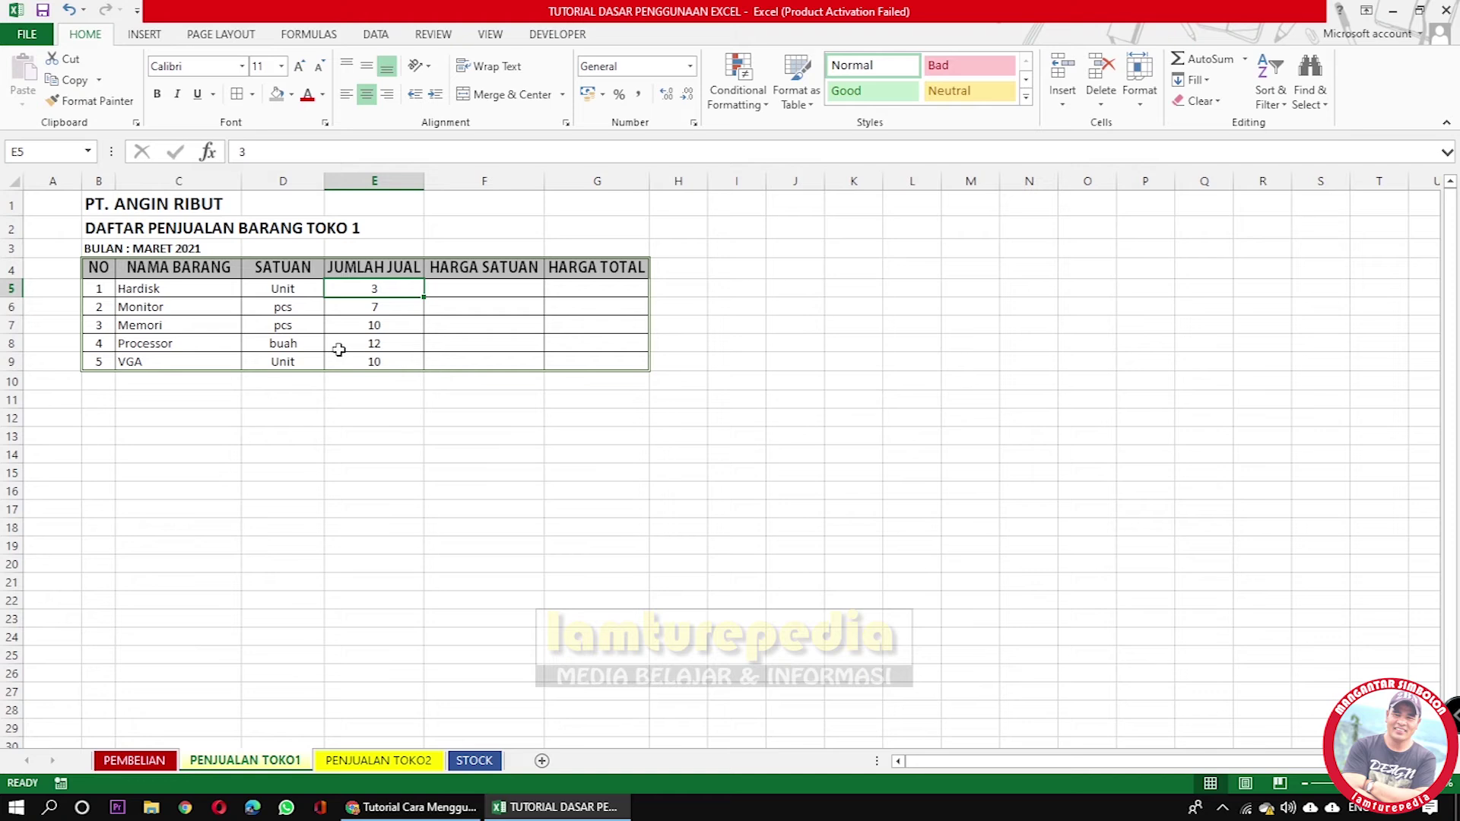
{"action": "type", "text": "1"}
{"action": "key", "text": "Return"}
{"action": "type", "text": "2"}
{"action": "key", "text": "Return"}
{"action": "type", "text": "1"}
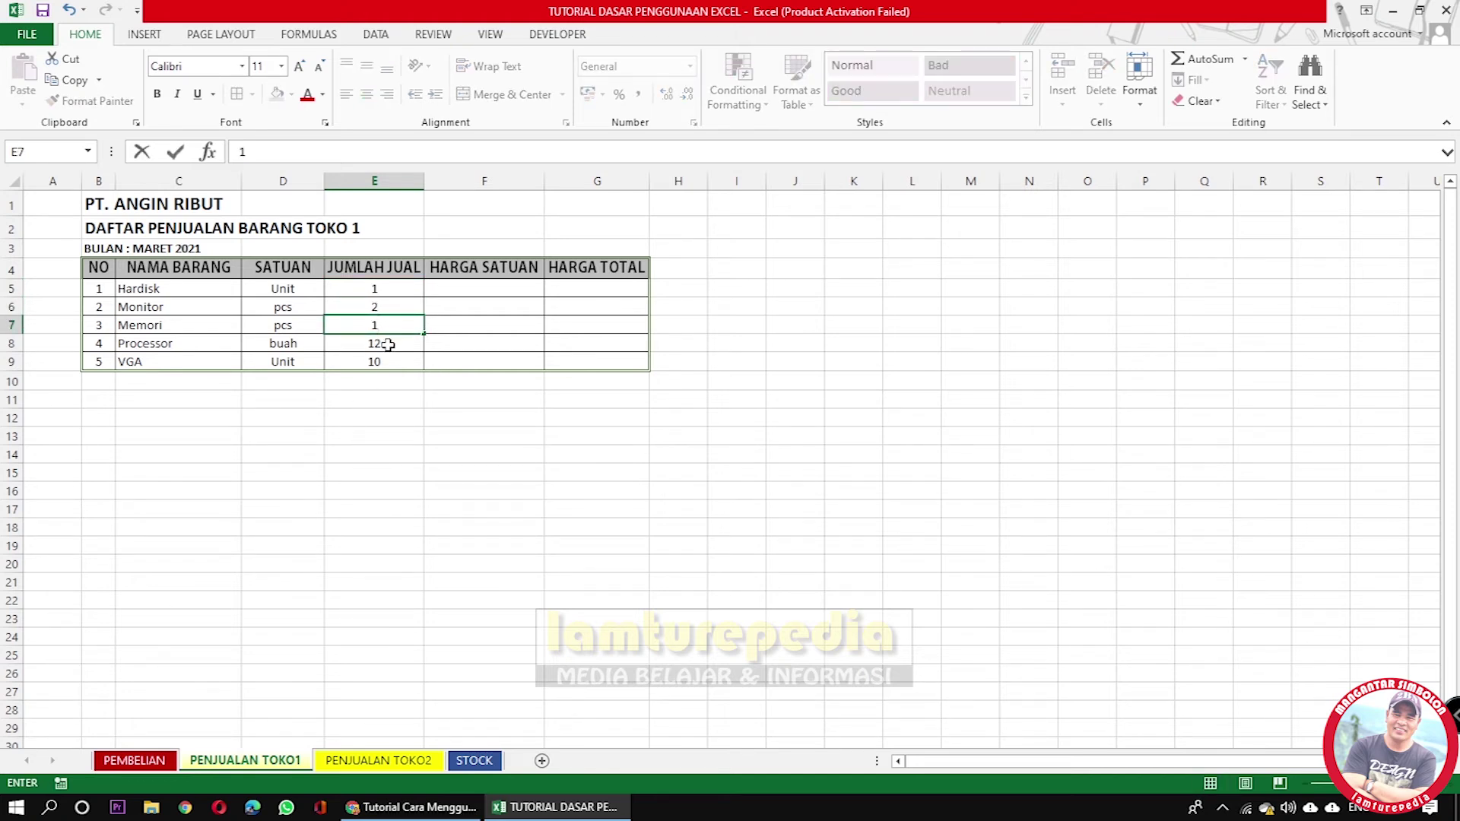
{"action": "key", "text": "Return"}
{"action": "type", "text": "3"}
{"action": "key", "text": "Return"}
{"action": "type", "text": "5"}
{"action": "left_click", "coordinate": [396, 455]}
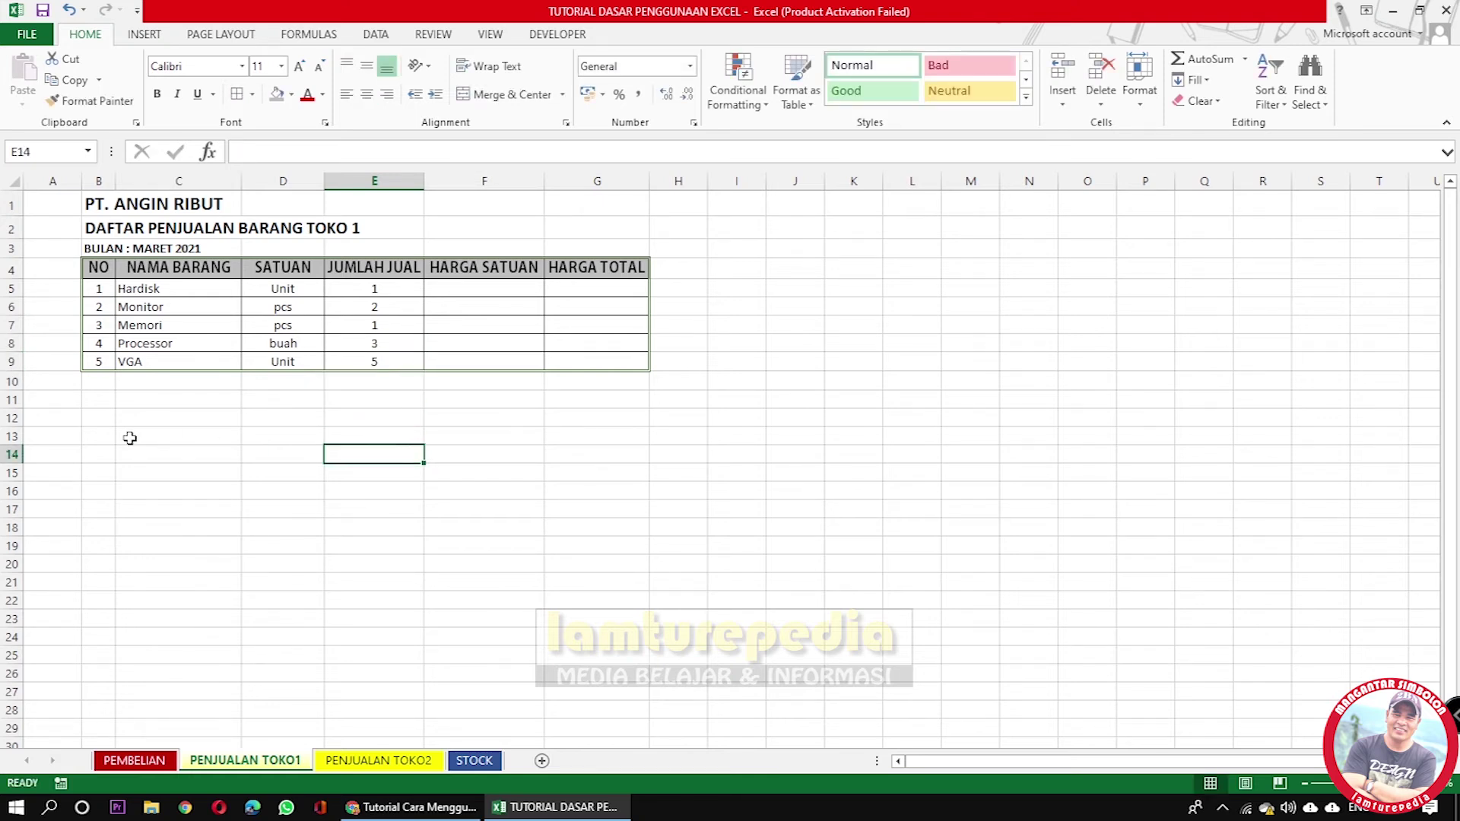
Review the sold quantities in E5:E9 and check the PENJUALAN TOKO2 sheet.
{"action": "left_click", "coordinate": [371, 286]}
{"action": "left_click", "coordinate": [380, 311]}
{"action": "left_click", "coordinate": [380, 327]}
{"action": "left_click", "coordinate": [388, 342]}
{"action": "left_click", "coordinate": [381, 360]}
{"action": "left_click", "coordinate": [374, 449]}
{"action": "left_click", "coordinate": [339, 763]}
{"action": "left_click", "coordinate": [304, 762]}
{"action": "left_click", "coordinate": [358, 761]}
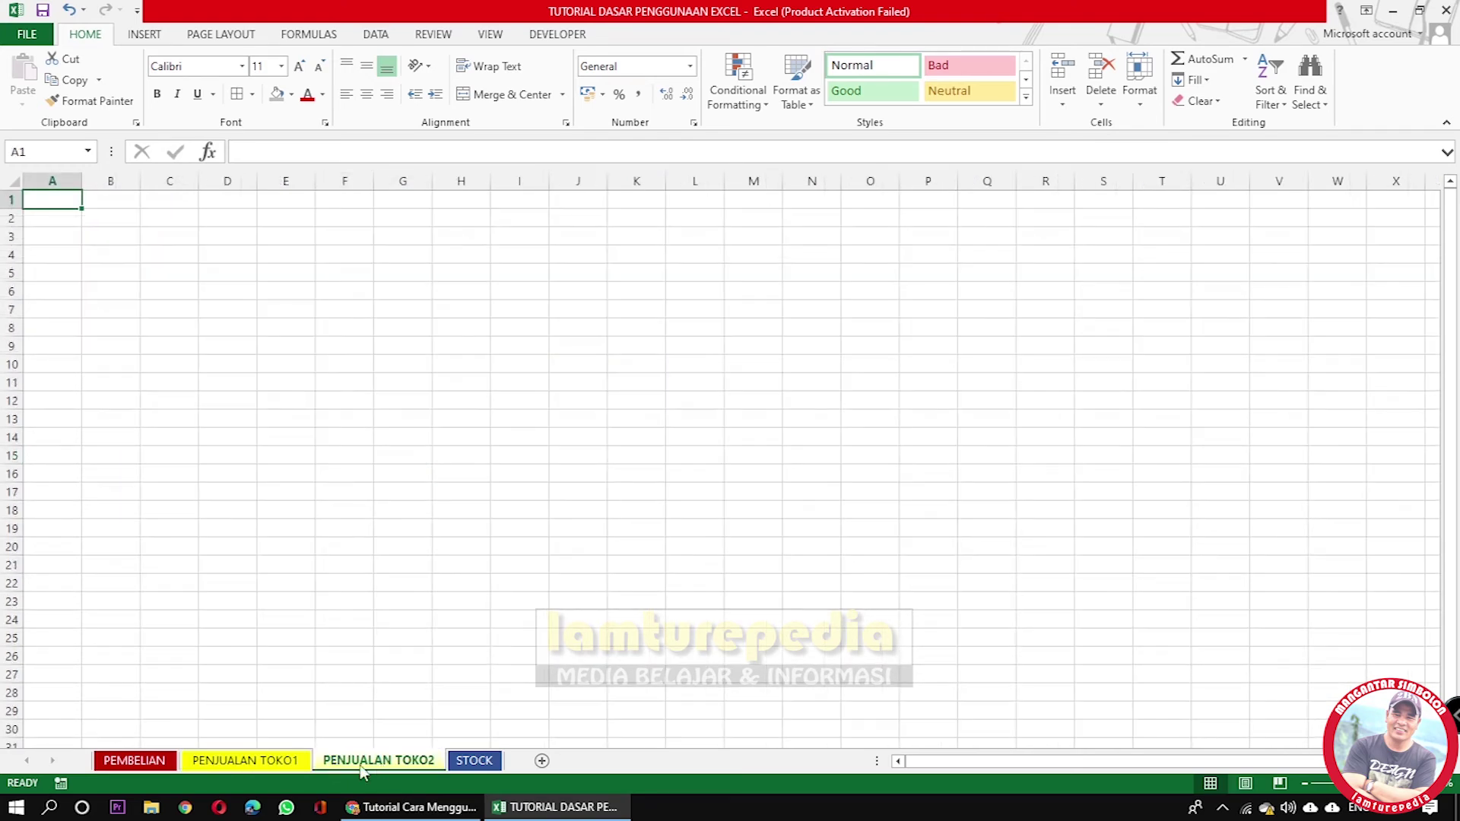
Copy the sales table with its title rows, B1:G9, from the PENJUALAN TOKO1 sheet.
{"action": "left_click", "coordinate": [263, 762]}
{"action": "left_click_drag", "start_coordinate": [90, 203], "coordinate": [625, 359]}
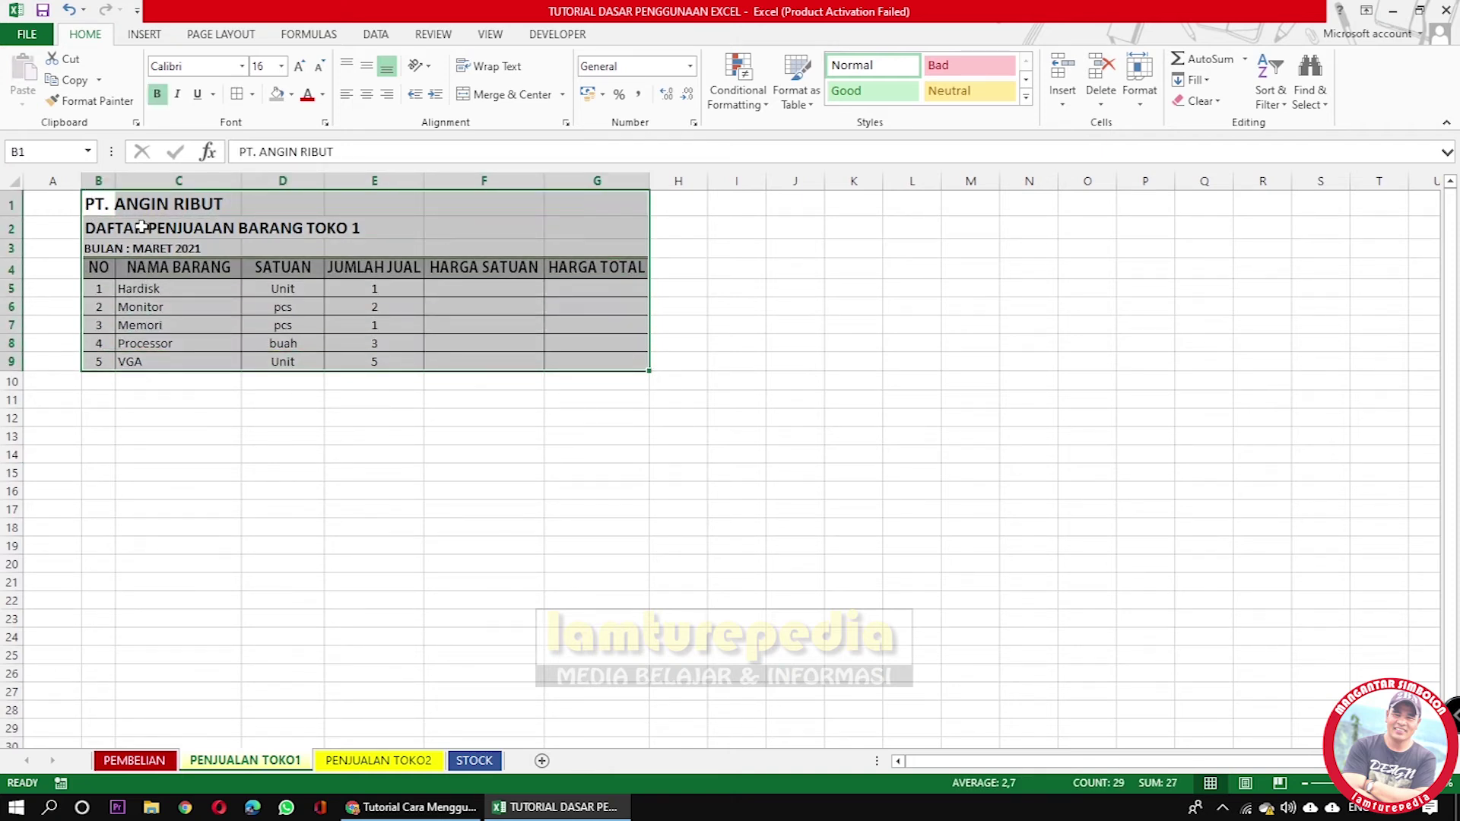
{"action": "left_click", "coordinate": [67, 80]}
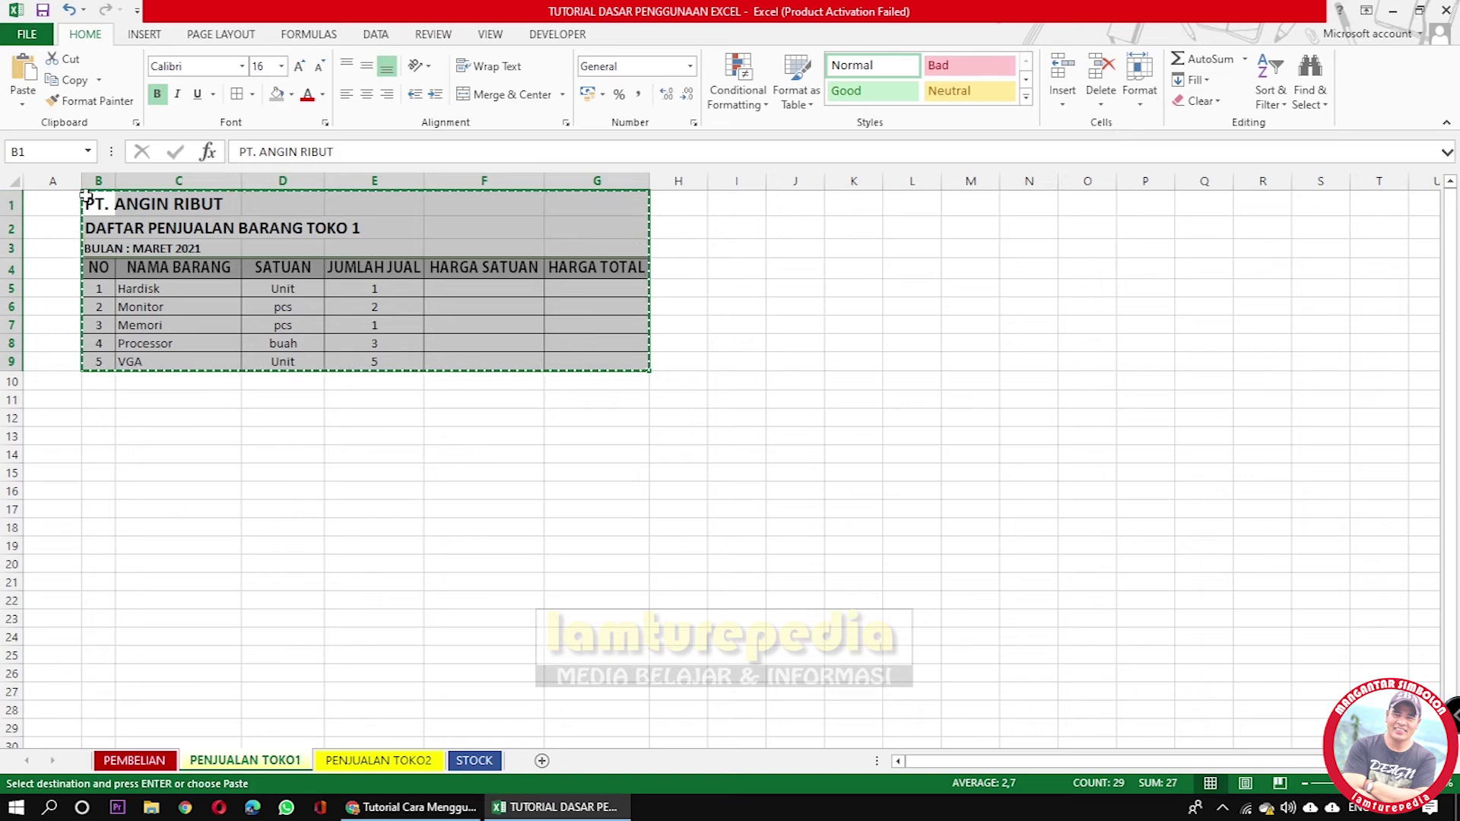
Use Paste Special at B1 of the PENJUALAN TOKO2 sheet to apply only the copied table's column widths.
{"action": "left_click", "coordinate": [378, 761]}
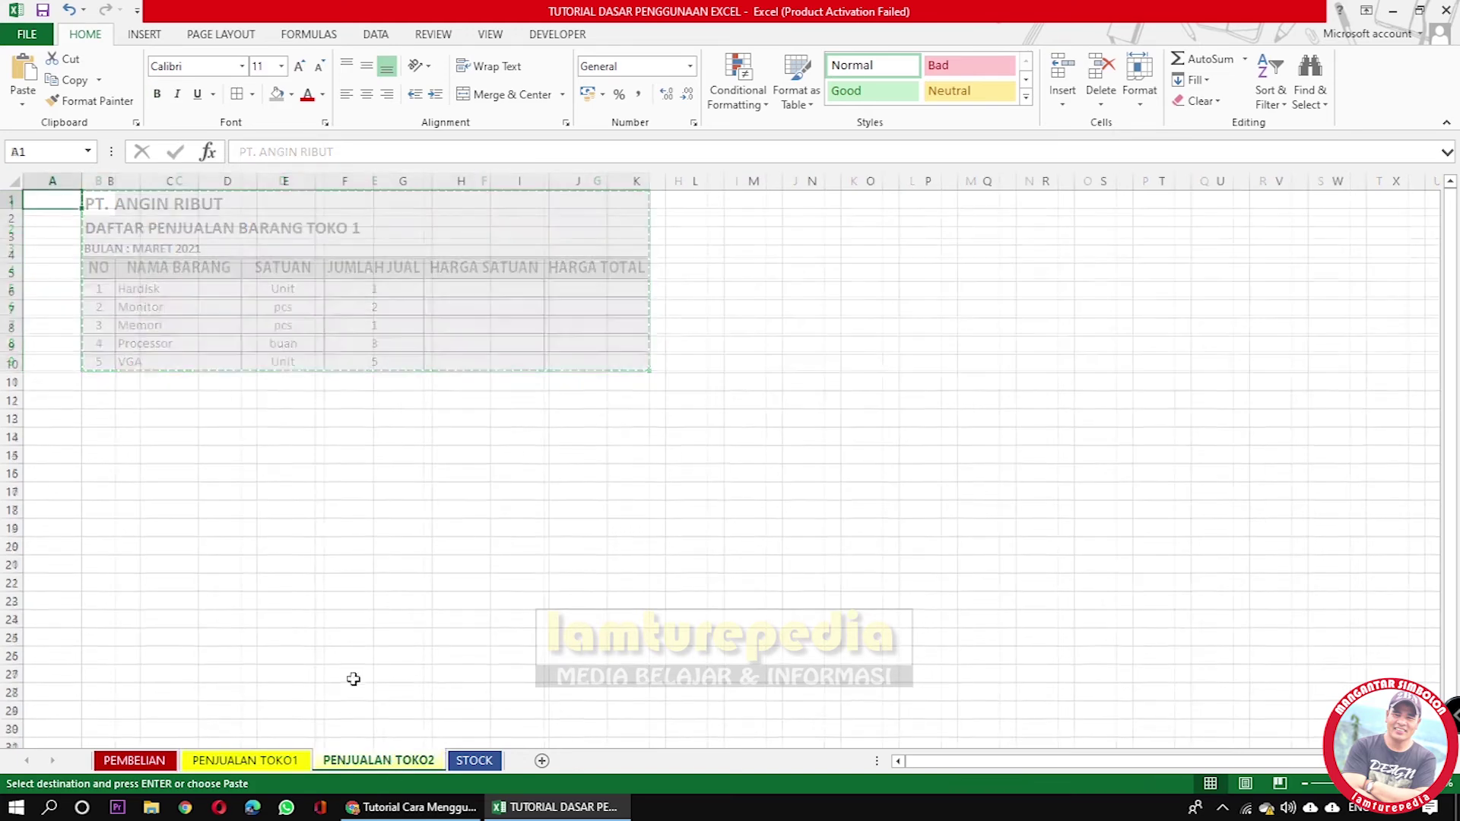
{"action": "left_click", "coordinate": [109, 199]}
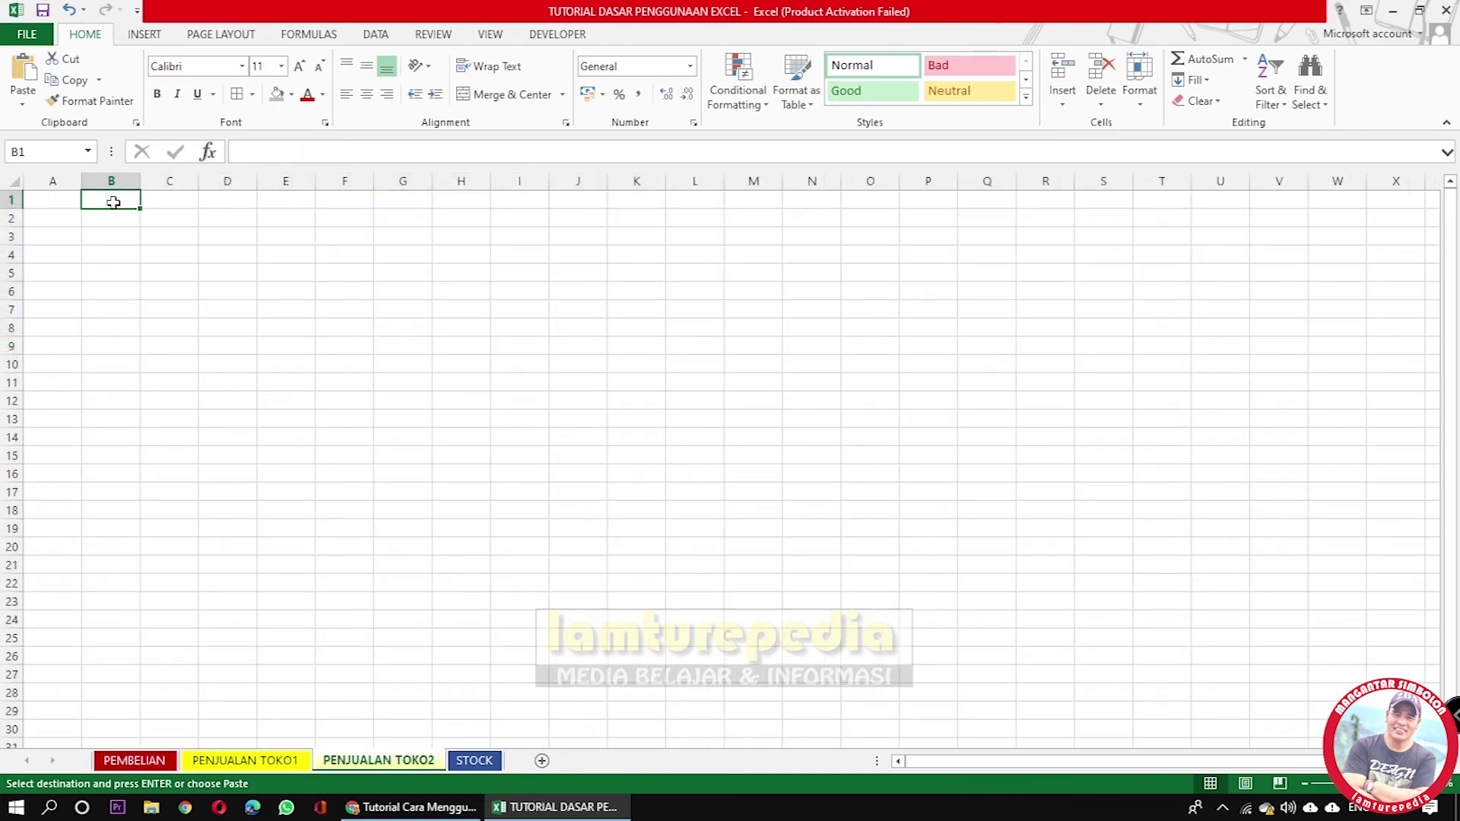
{"action": "right_click", "coordinate": [113, 202]}
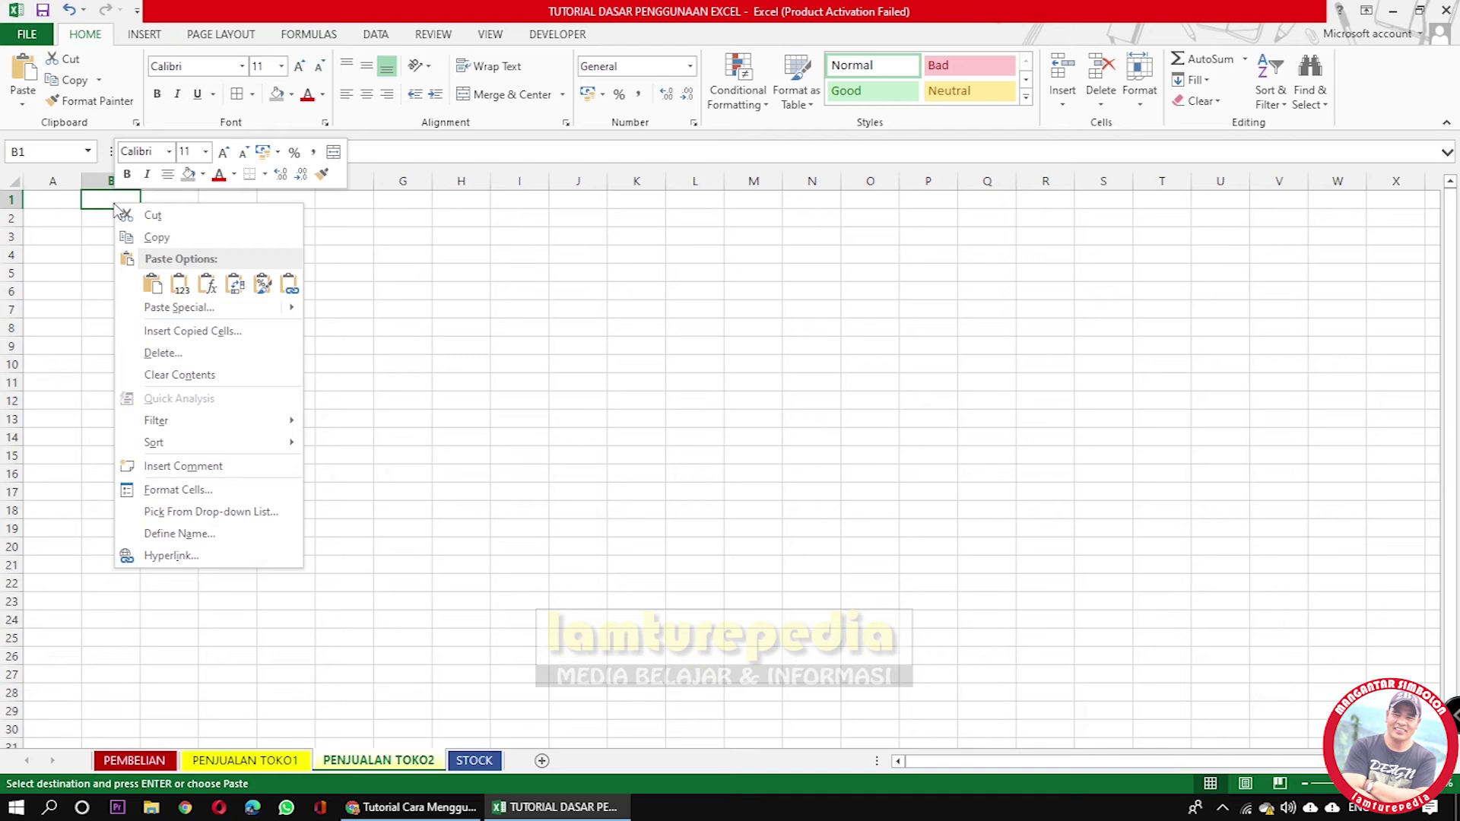
{"action": "mouse_move", "coordinate": [159, 313]}
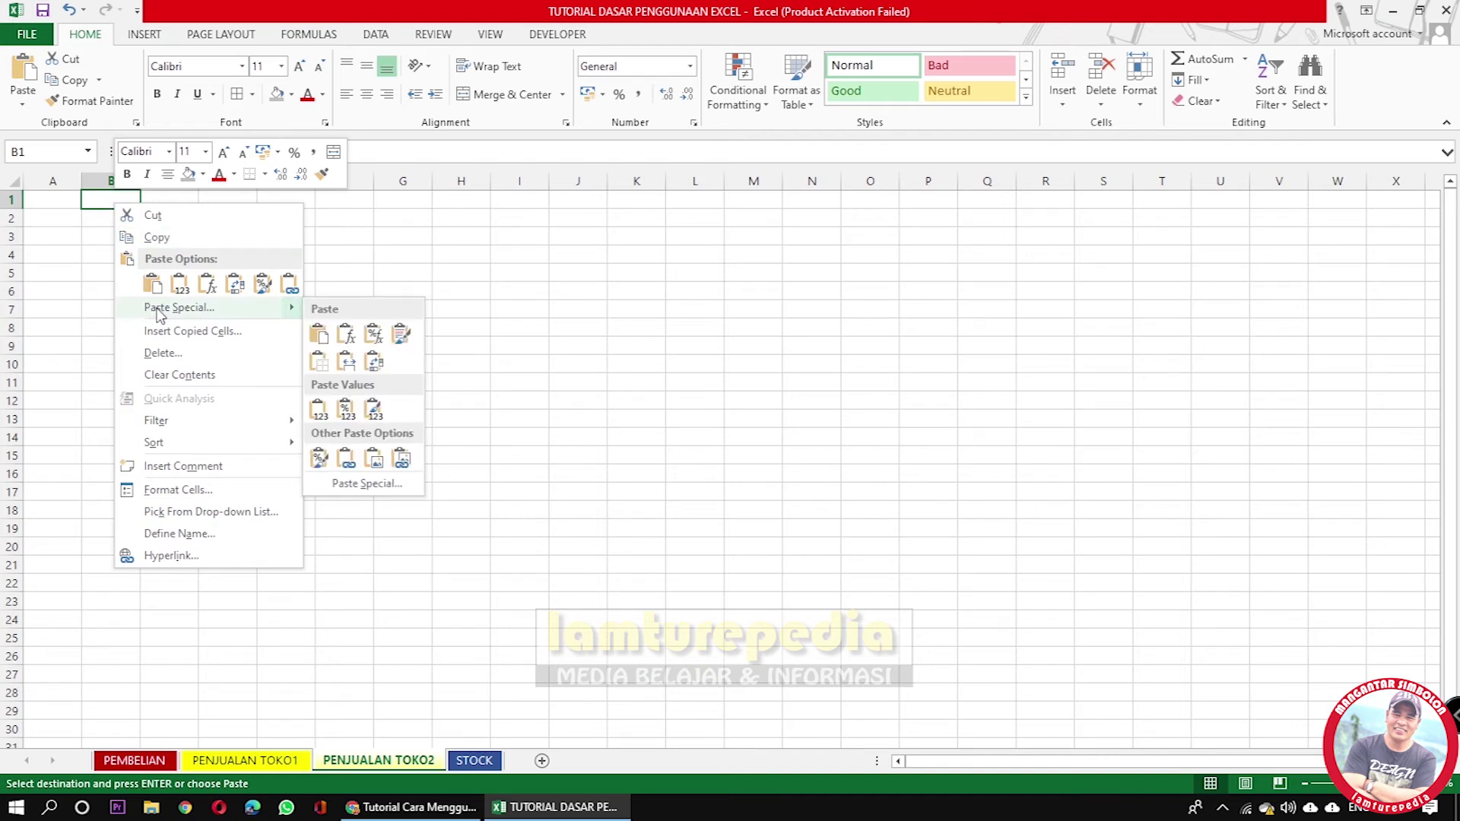
{"action": "left_click", "coordinate": [175, 308]}
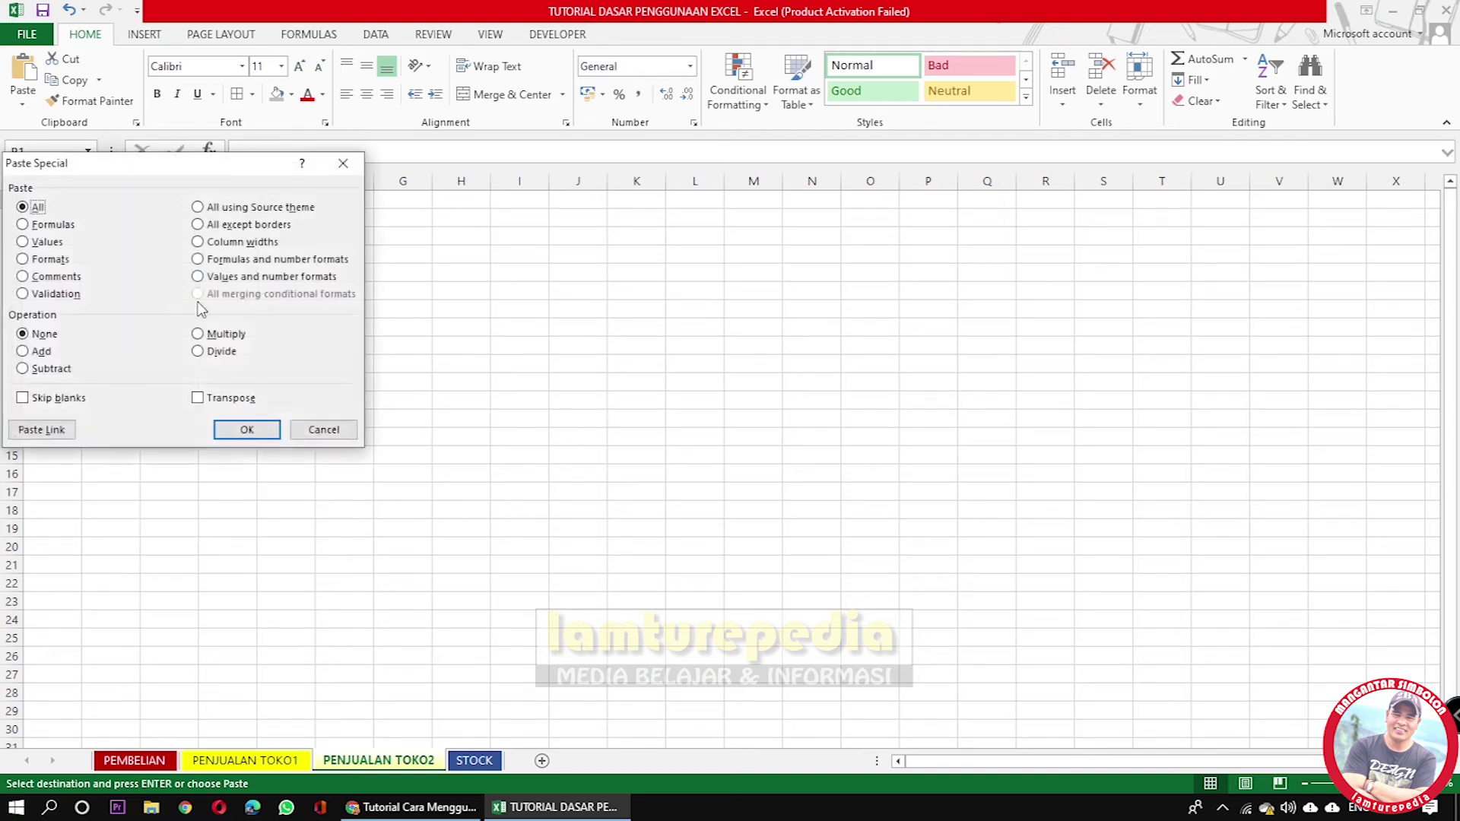
{"action": "left_click", "coordinate": [200, 241]}
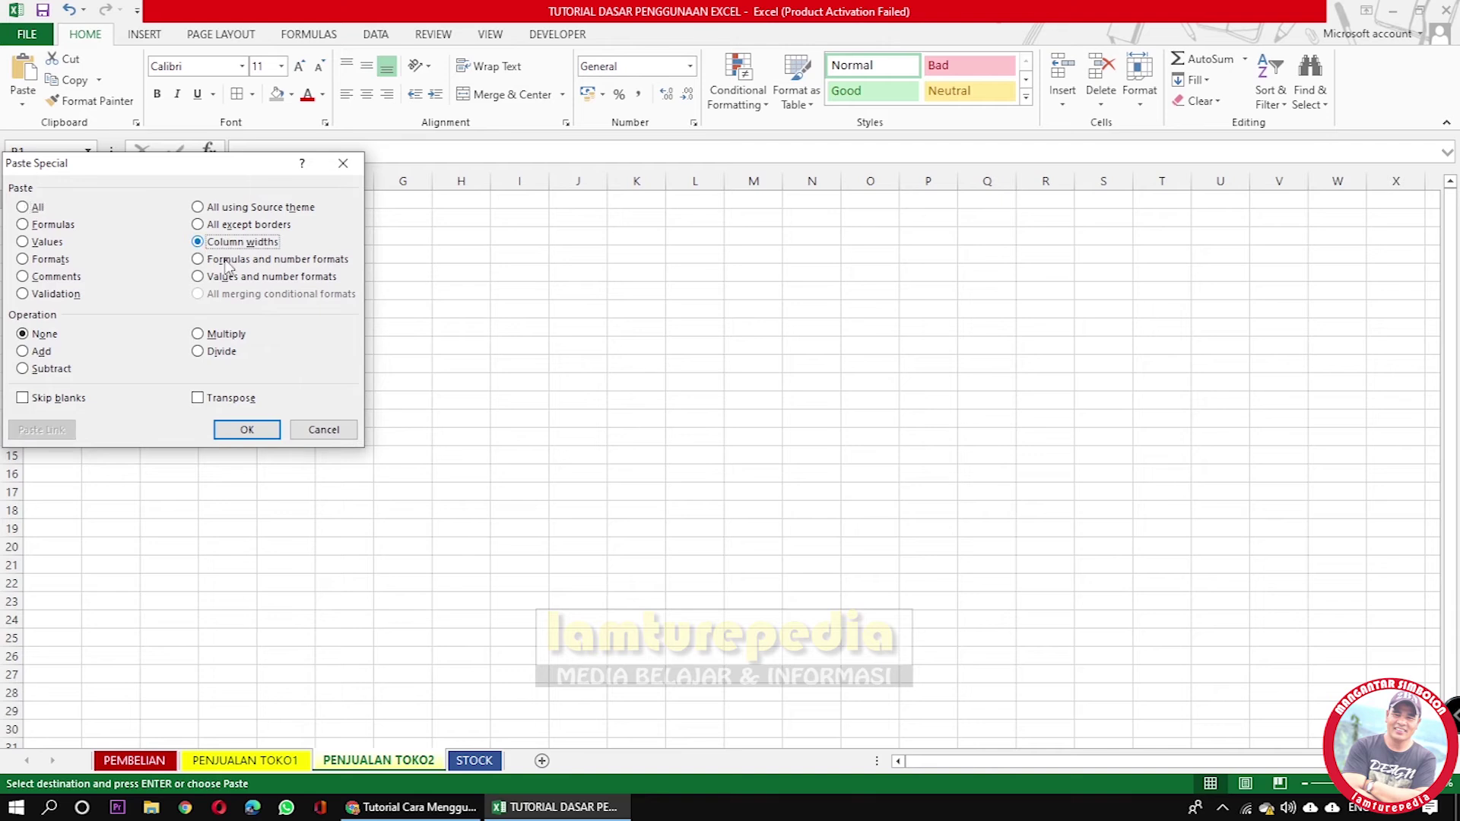
{"action": "left_click", "coordinate": [246, 429]}
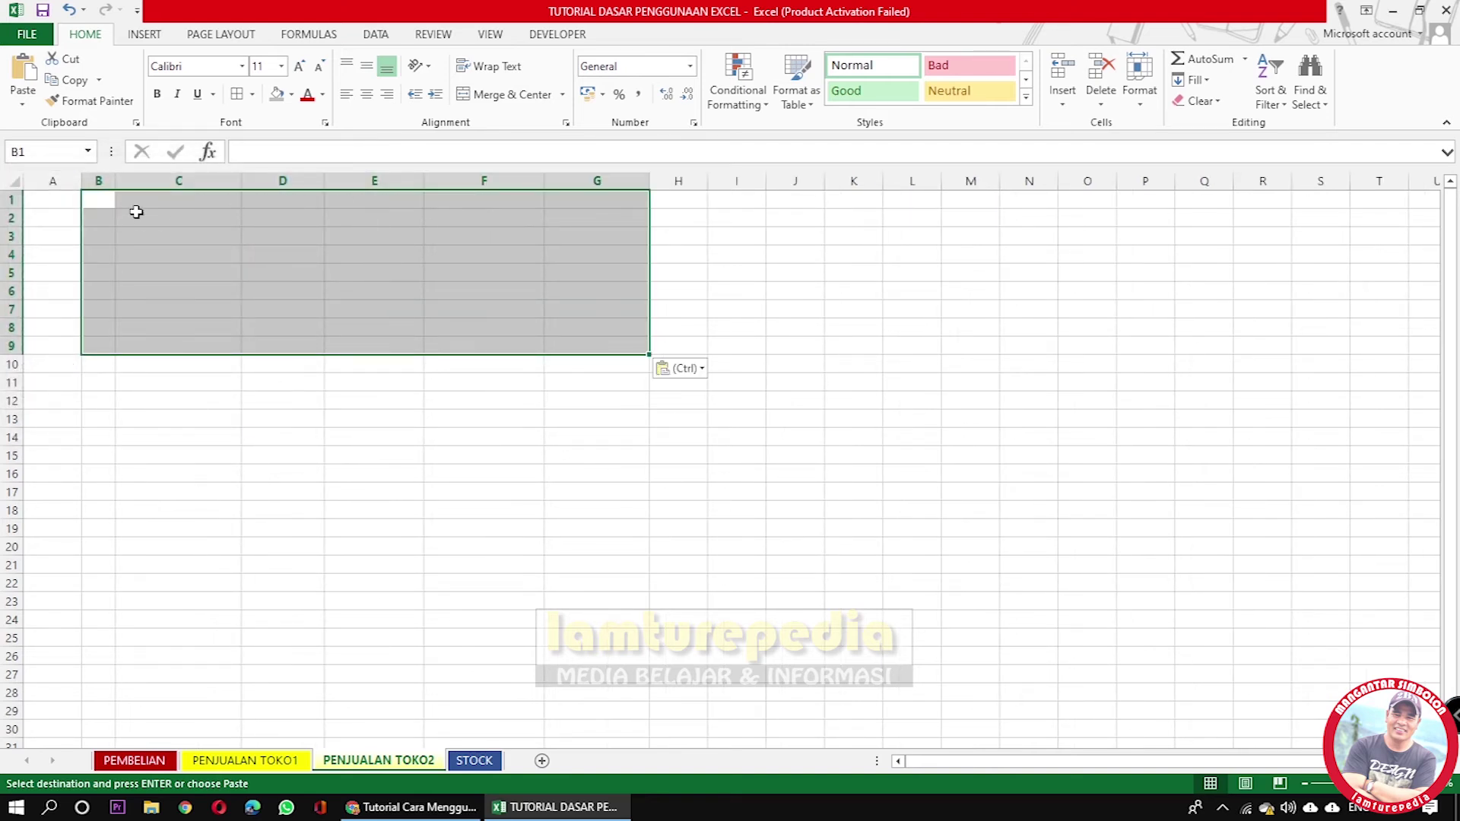
Paste the full copied table with its contents and formatting at B1 on PENJUALAN TOKO2.
{"action": "right_click", "coordinate": [96, 201]}
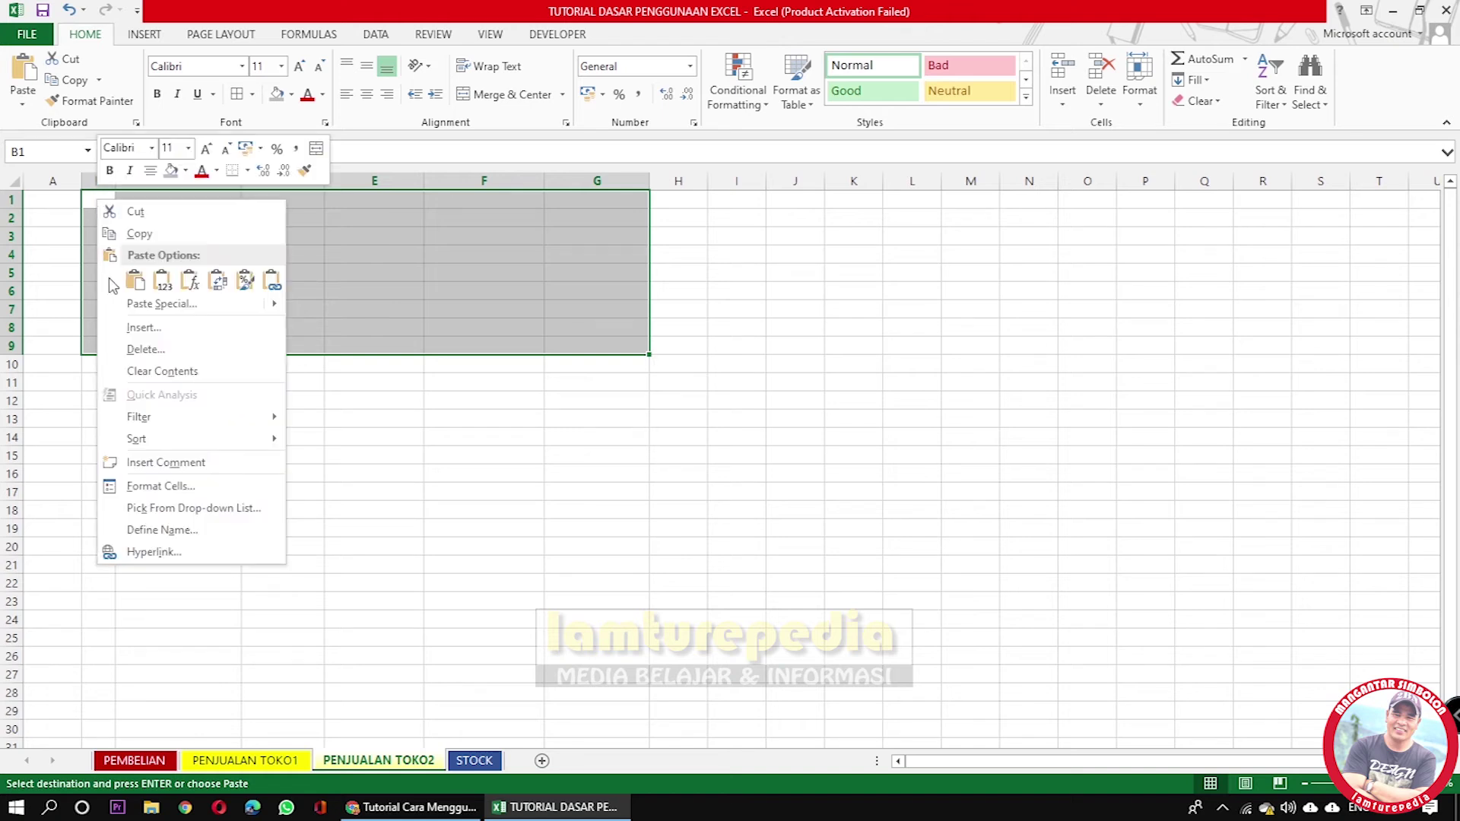
{"action": "left_click", "coordinate": [135, 281]}
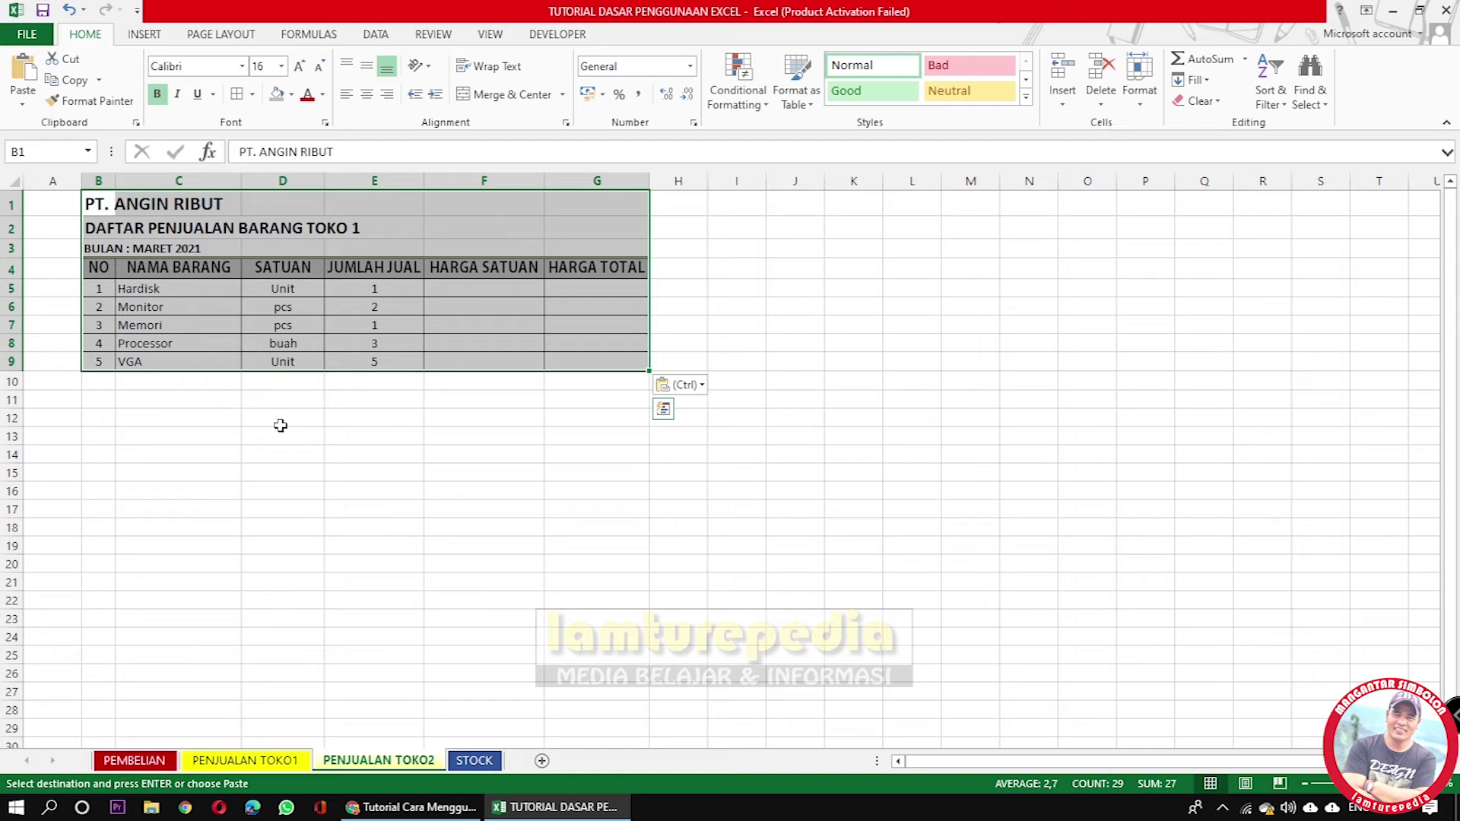
{"action": "left_click", "coordinate": [303, 466]}
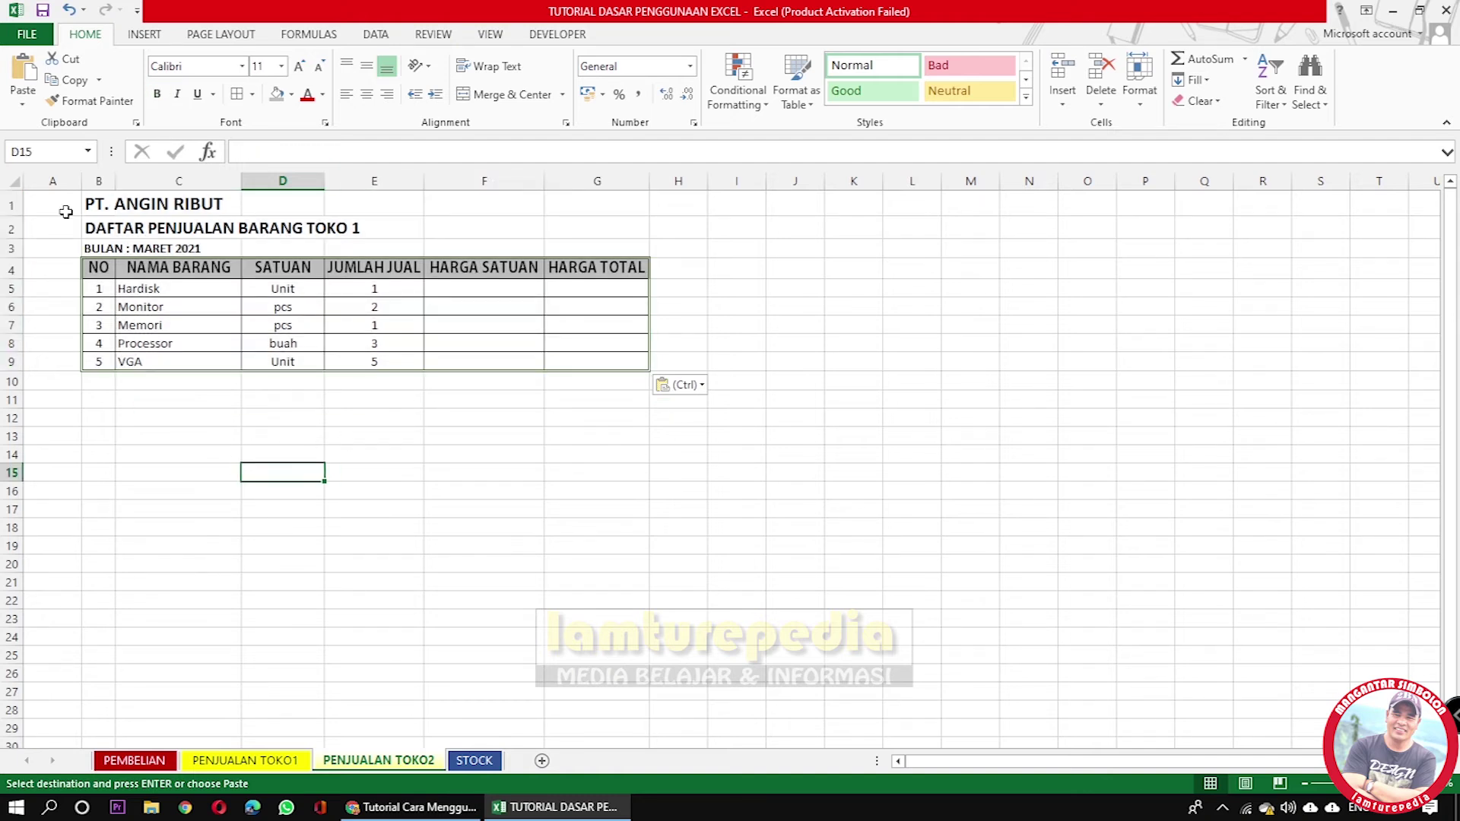
Change the title in B2 on the PENJUALAN TOKO2 sheet to DAFTAR PENJUALAN BARANG TOKO 2.
{"action": "left_click", "coordinate": [90, 230]}
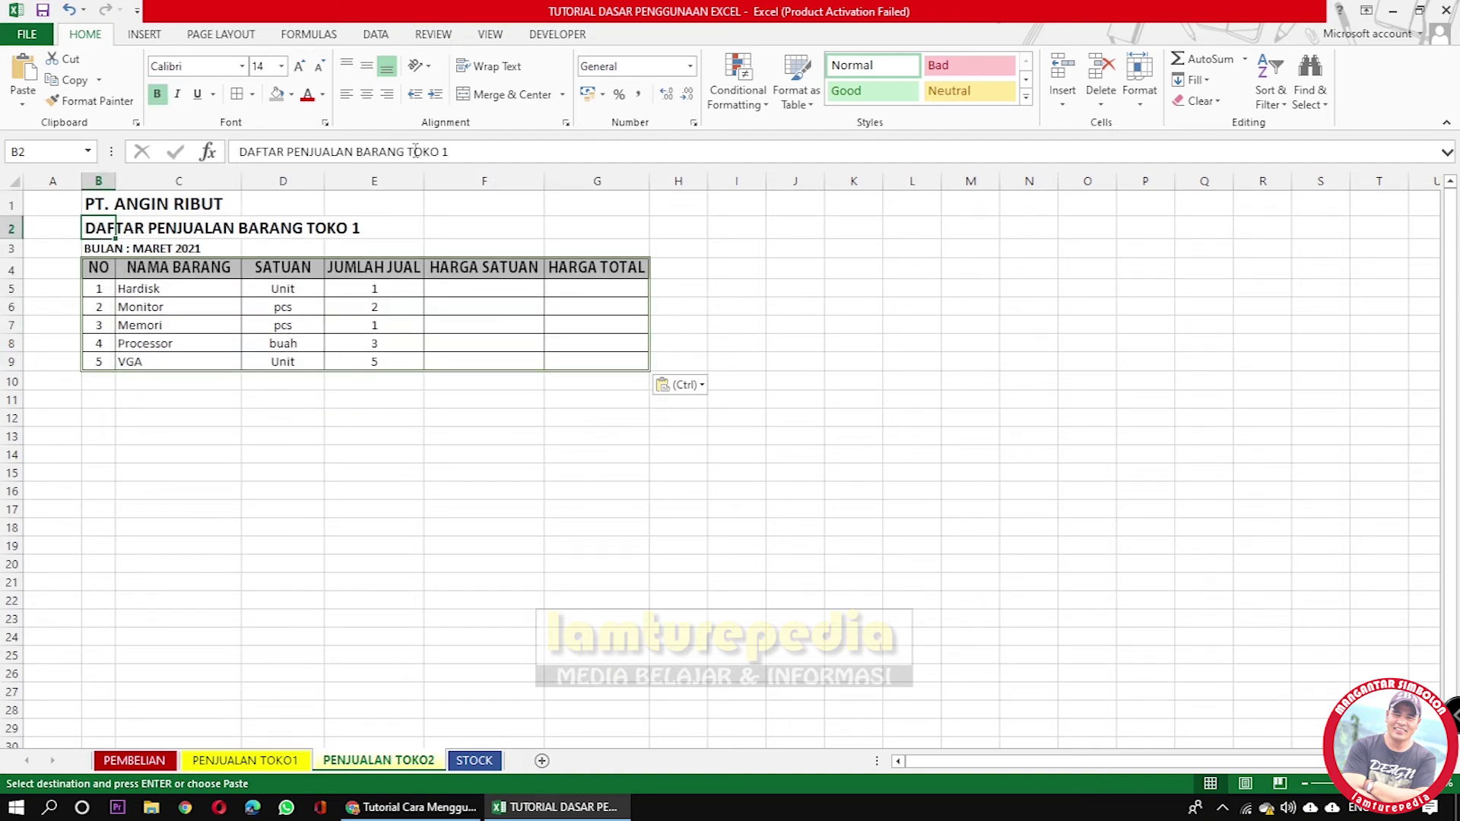
{"action": "left_click", "coordinate": [457, 150]}
{"action": "key", "text": "BackSpace"}
{"action": "type", "text": "2"}
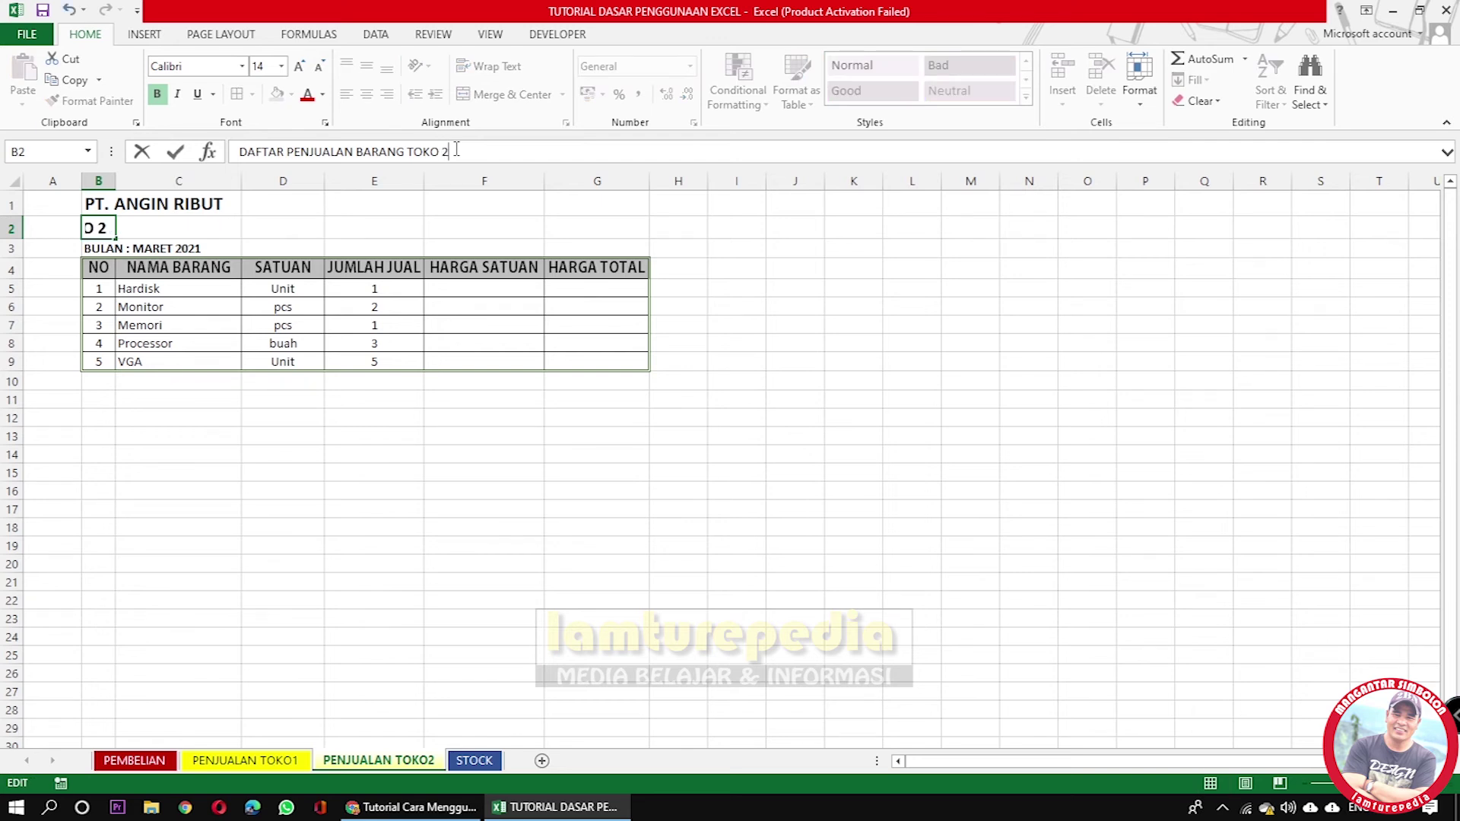
{"action": "left_click", "coordinate": [396, 416]}
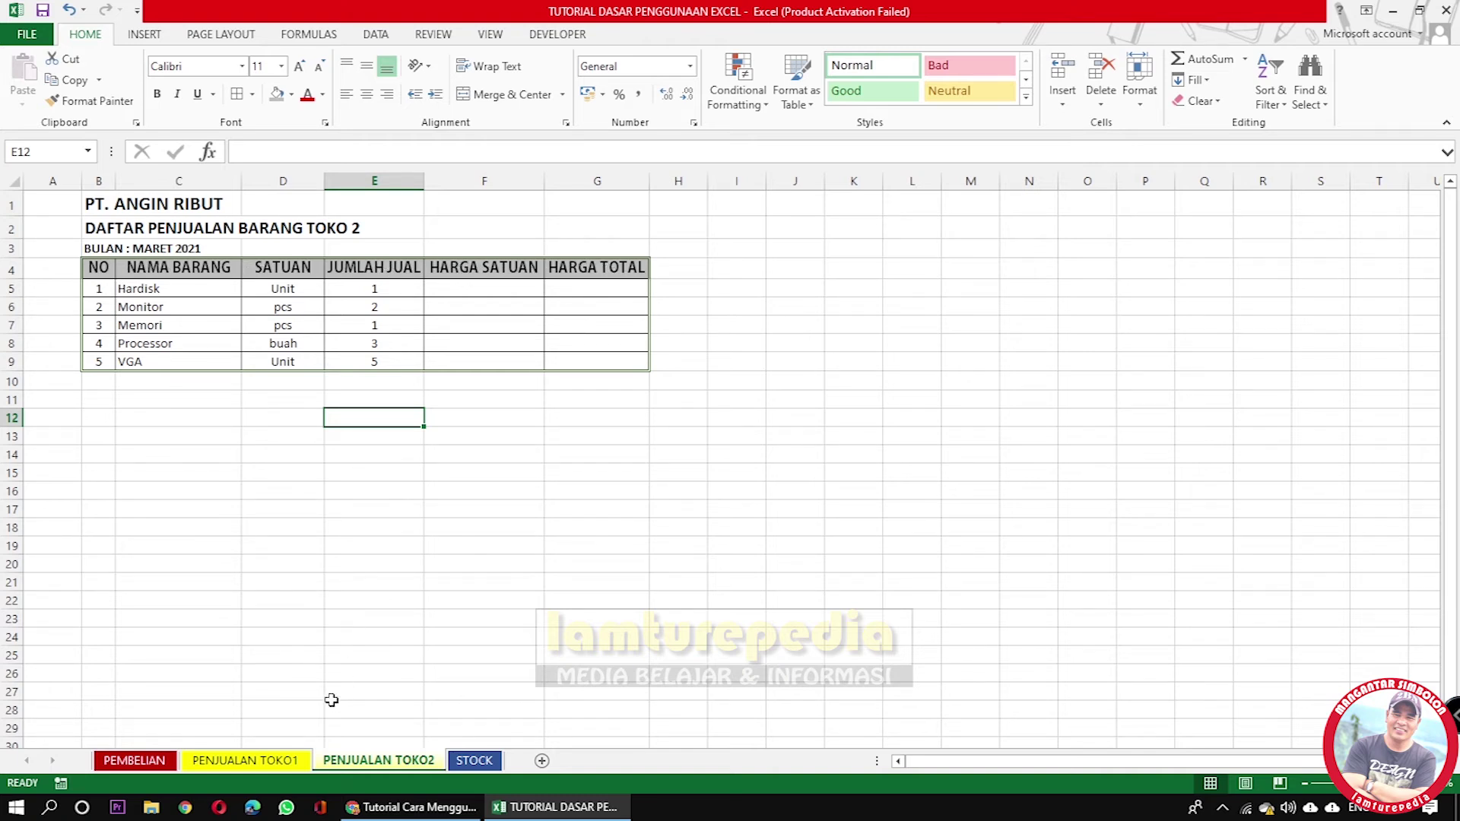
Compare the tables on the PEMBELIAN, PENJUALAN TOKO1 and PENJUALAN TOKO2 sheets.
{"action": "left_click", "coordinate": [270, 761]}
{"action": "left_click", "coordinate": [133, 760]}
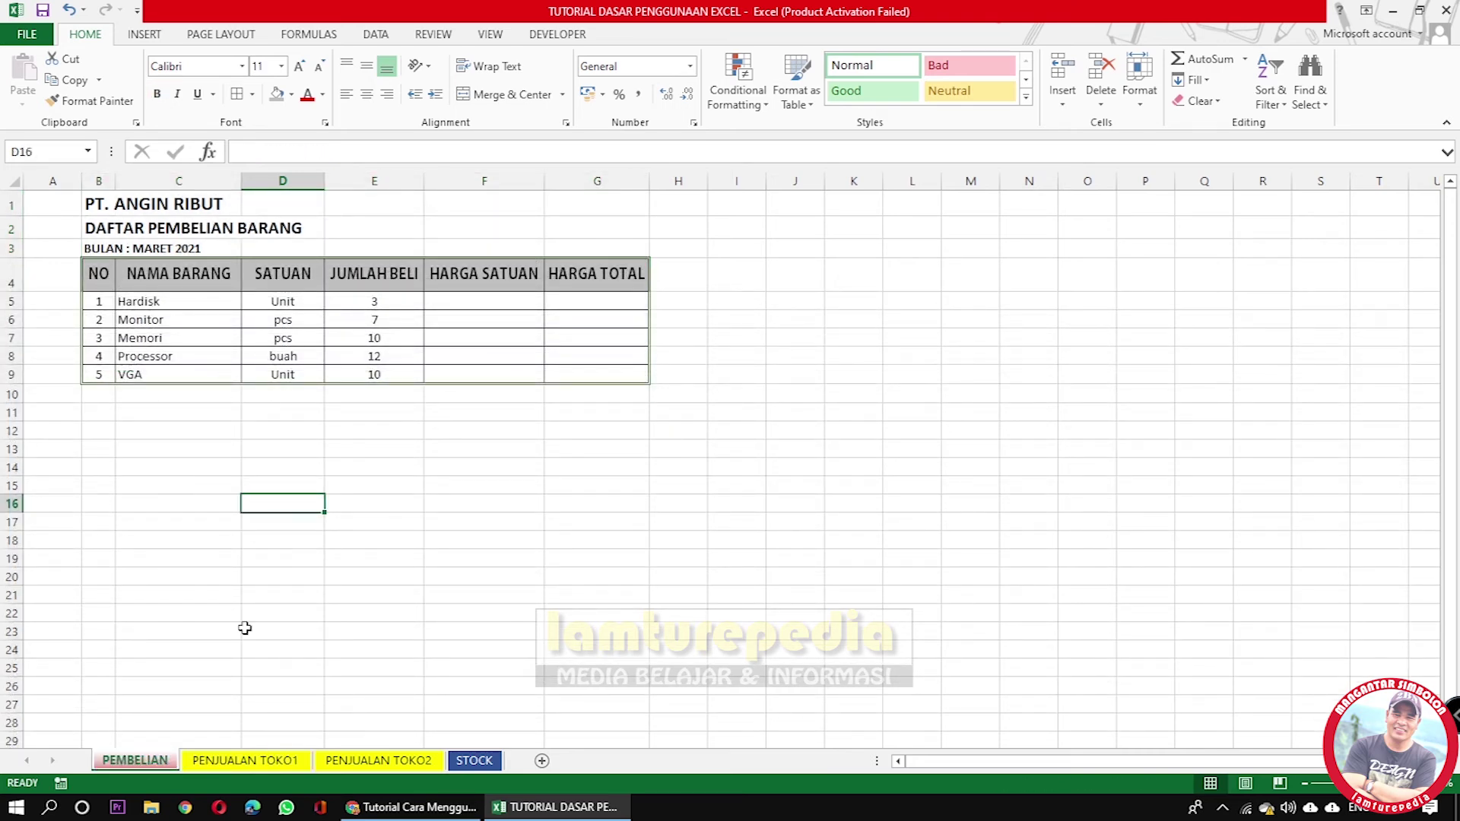
{"action": "left_click", "coordinate": [262, 761]}
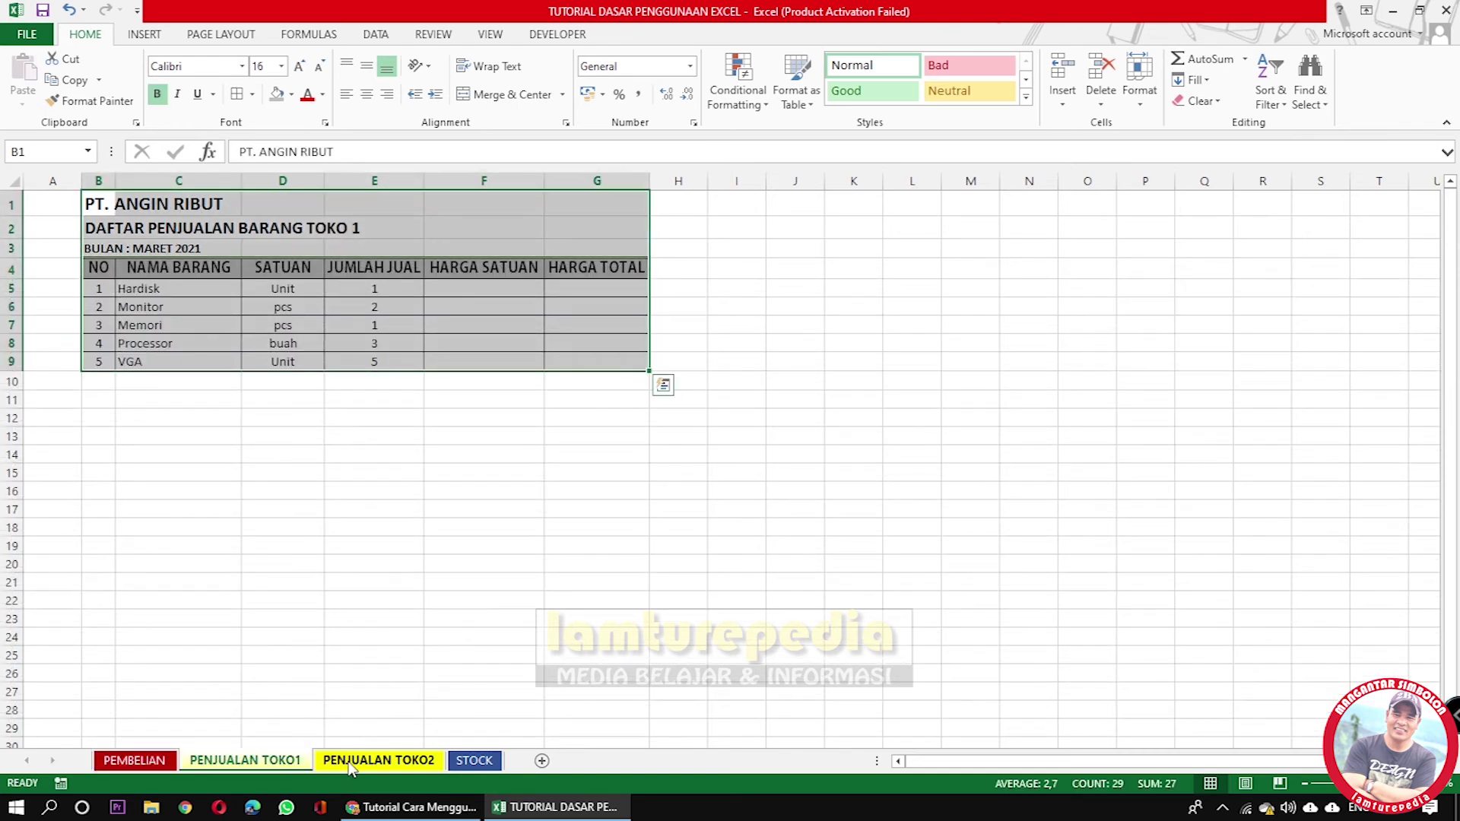
{"action": "left_click", "coordinate": [368, 762]}
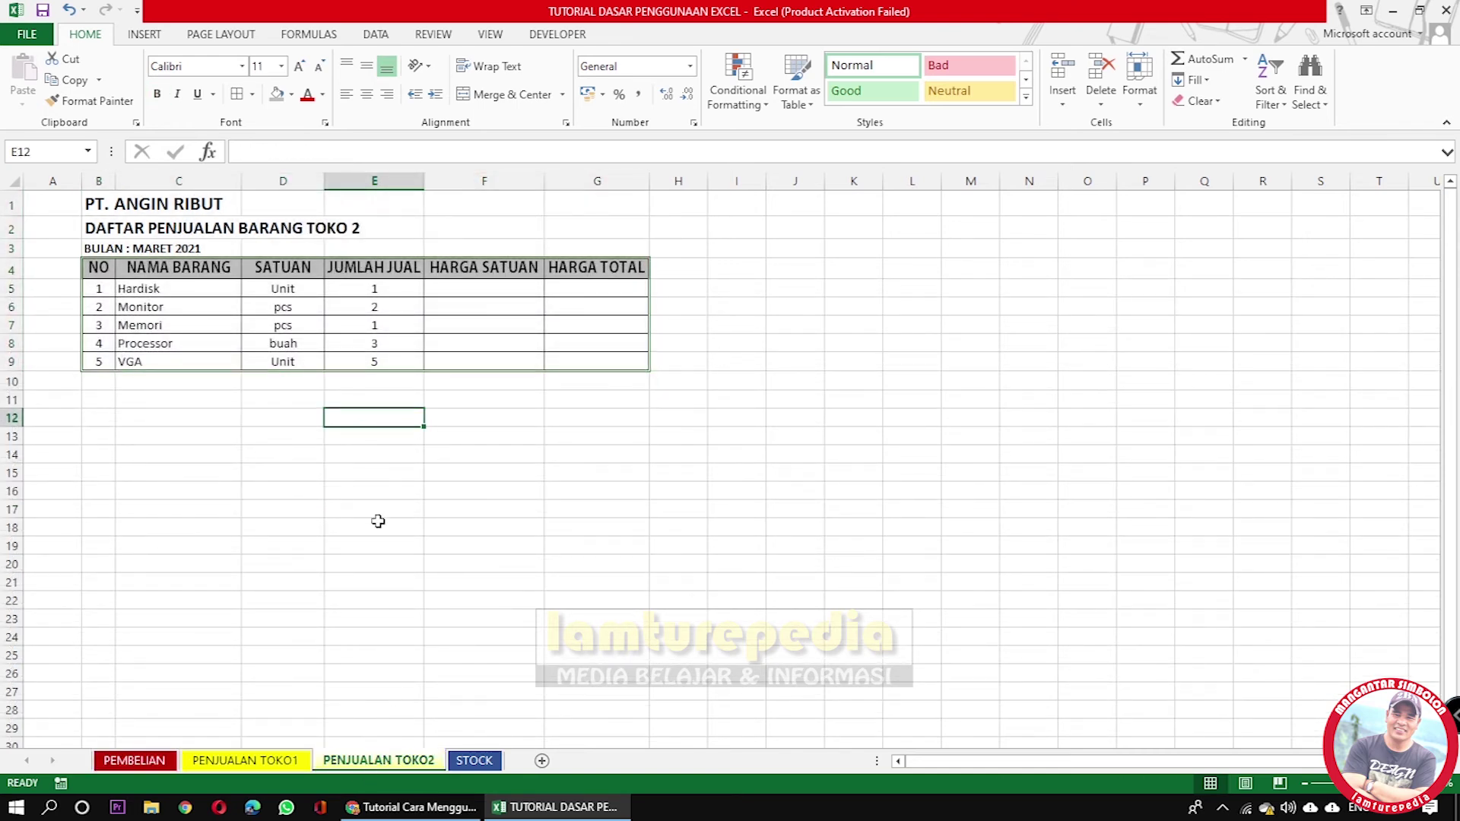
Copy the whole sales table B1:G9 from the PENJUALAN TOKO2 sheet and paste it at B1 on the STOCK sheet.
{"action": "left_click", "coordinate": [311, 530]}
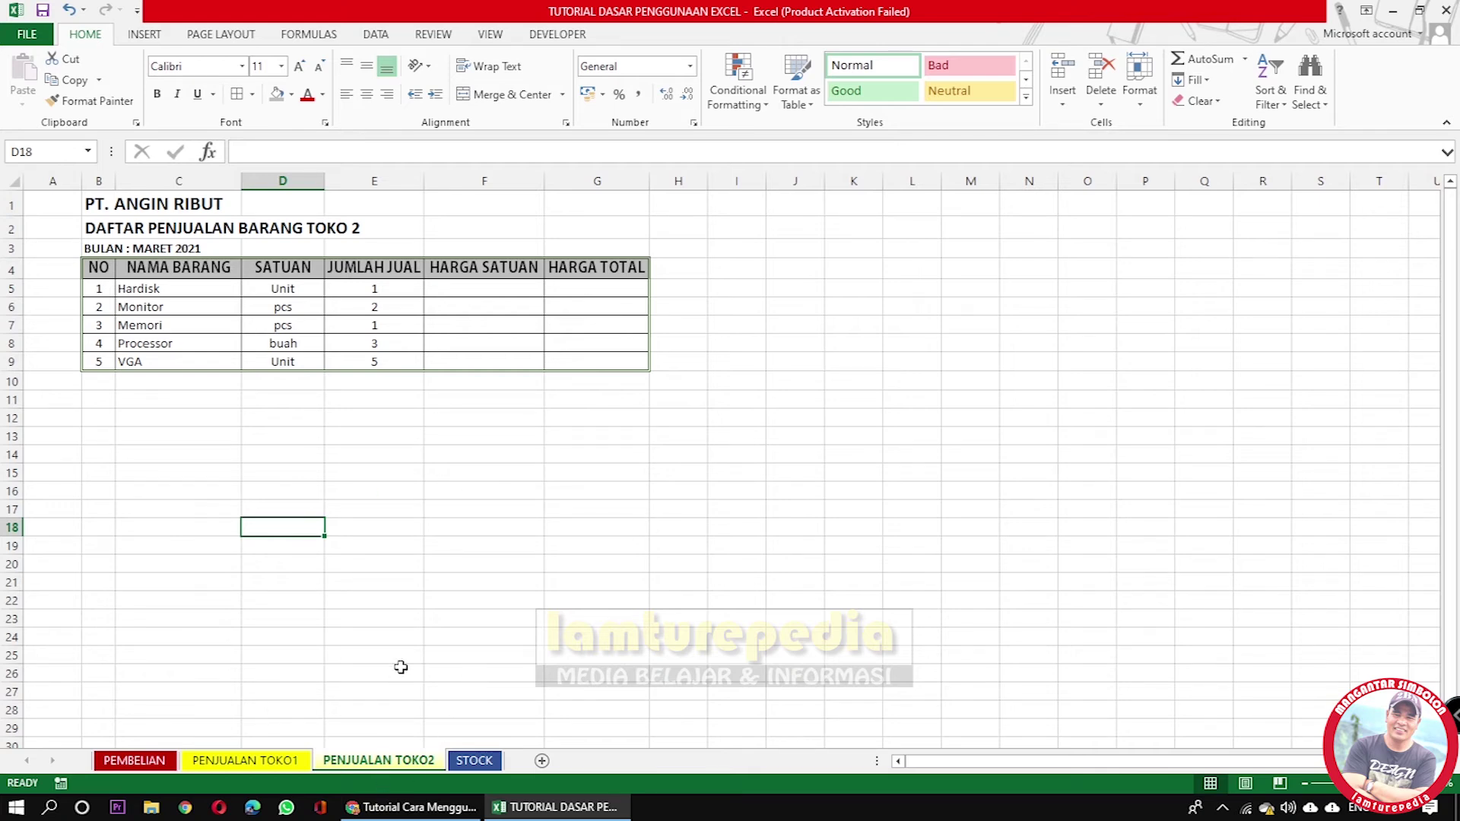
{"action": "left_click", "coordinate": [478, 764]}
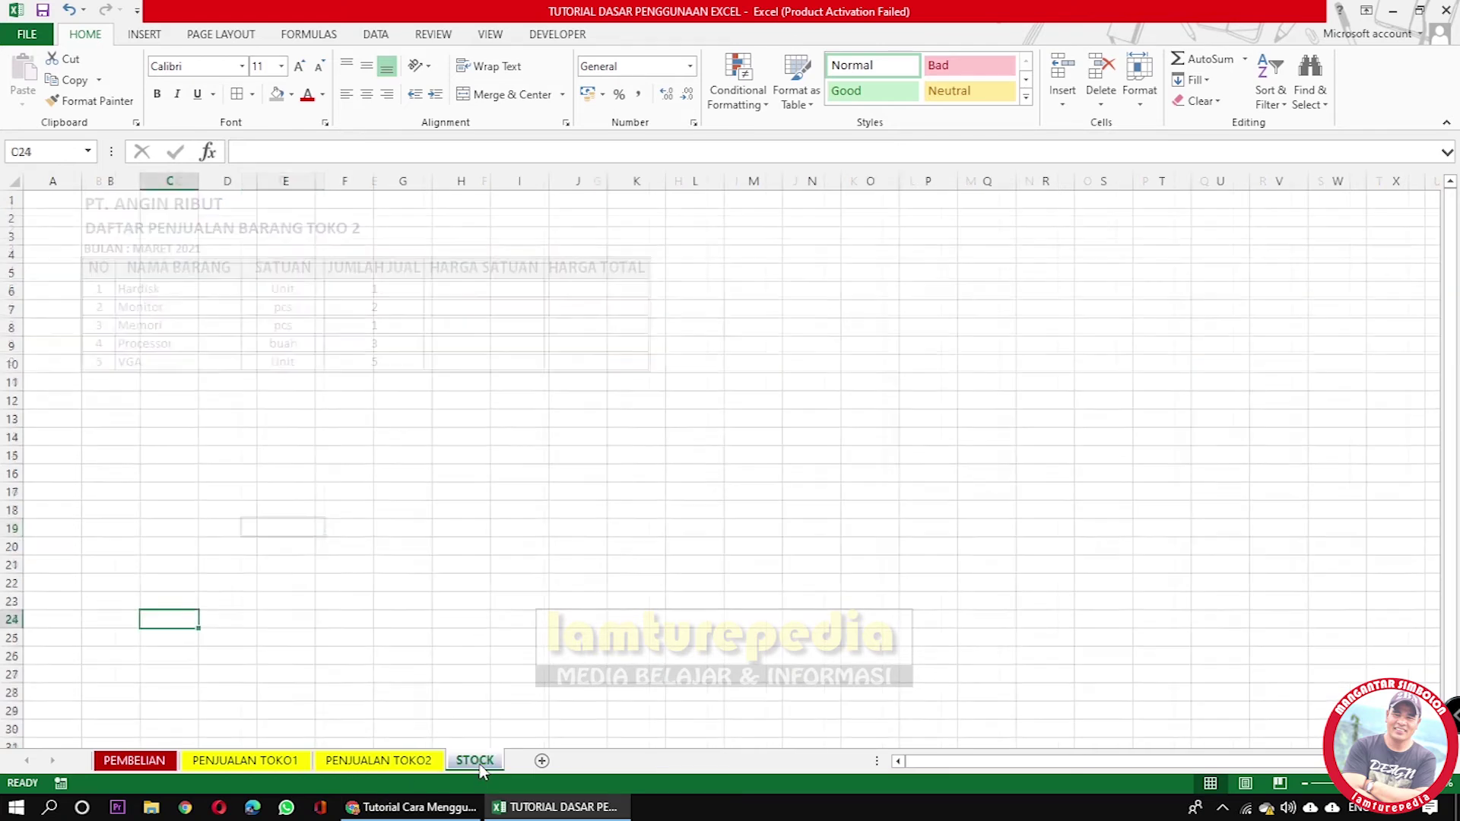
{"action": "left_click", "coordinate": [400, 764]}
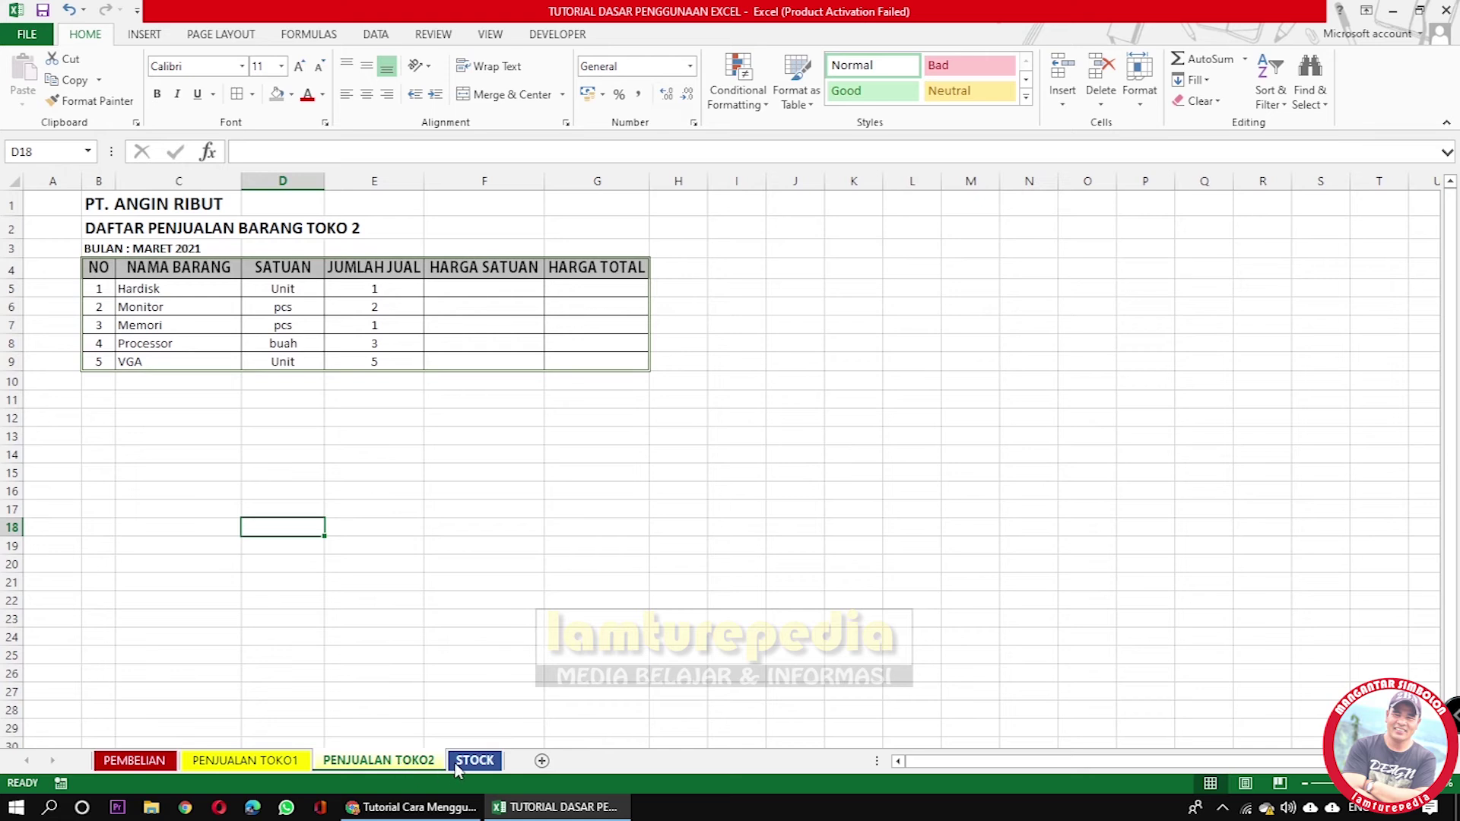
{"action": "left_click_drag", "start_coordinate": [95, 201], "coordinate": [612, 357]}
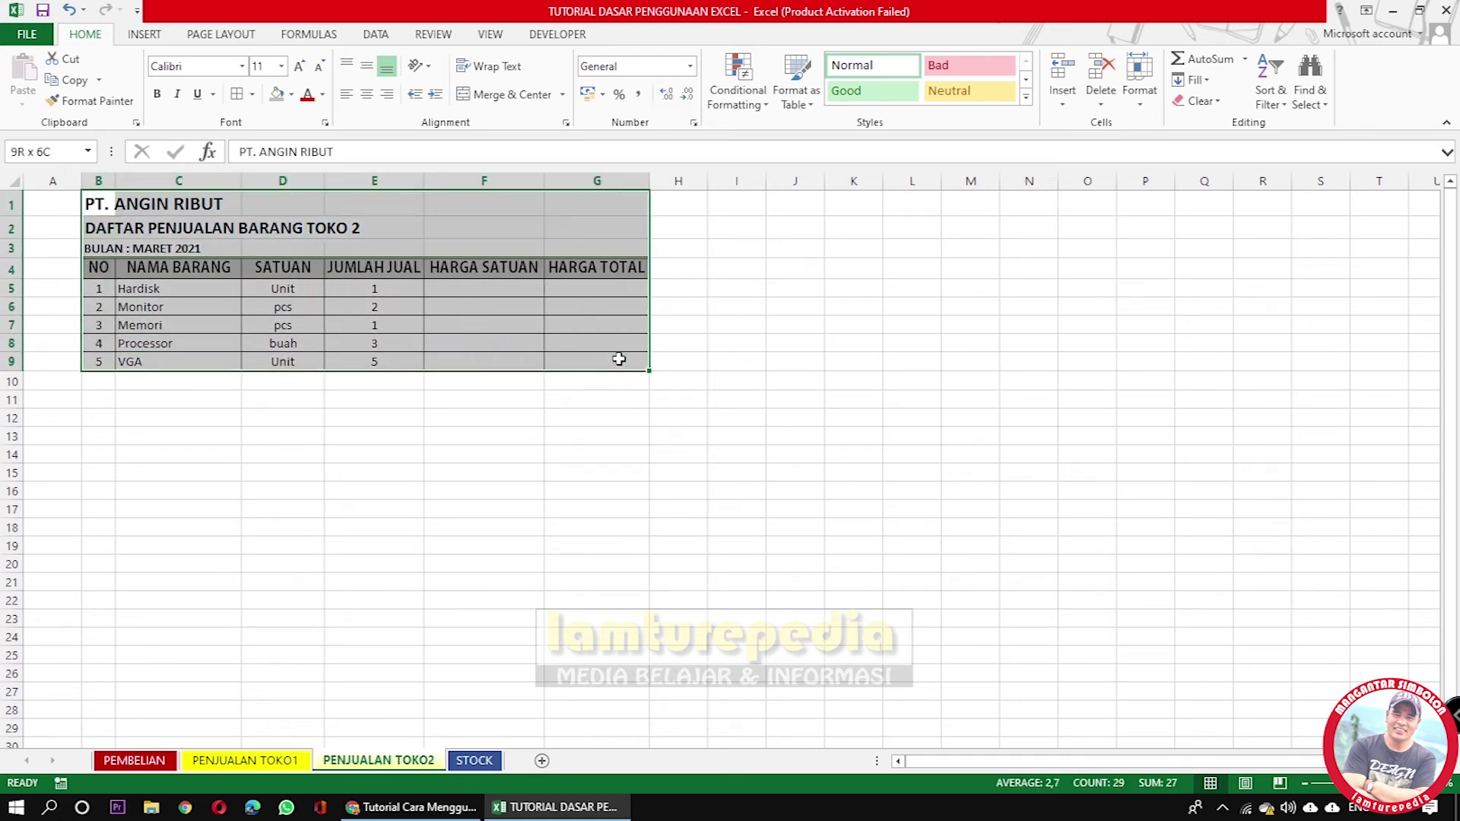
{"action": "left_click", "coordinate": [66, 81]}
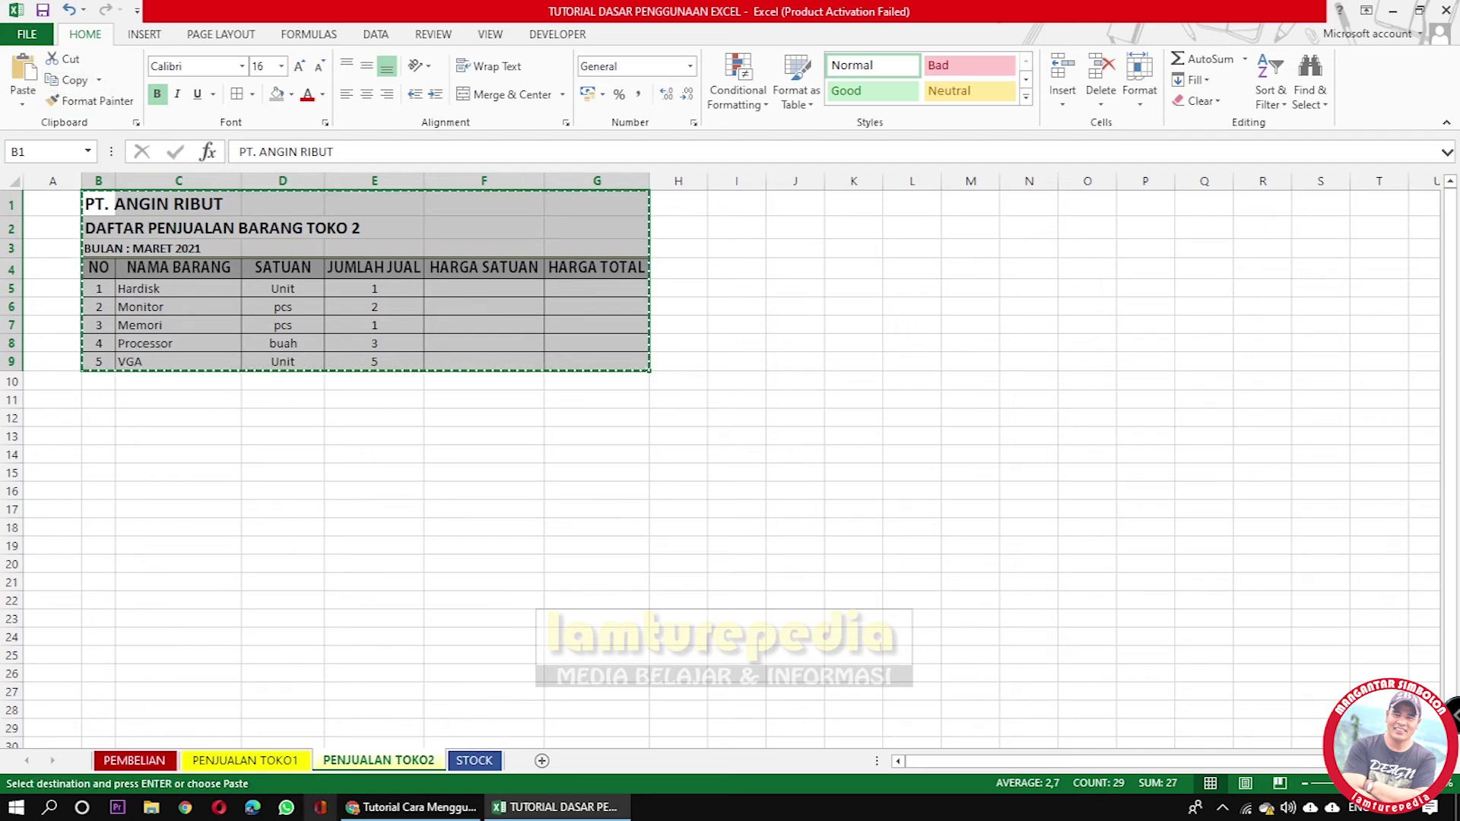
{"action": "left_click", "coordinate": [474, 761]}
{"action": "right_click", "coordinate": [118, 202]}
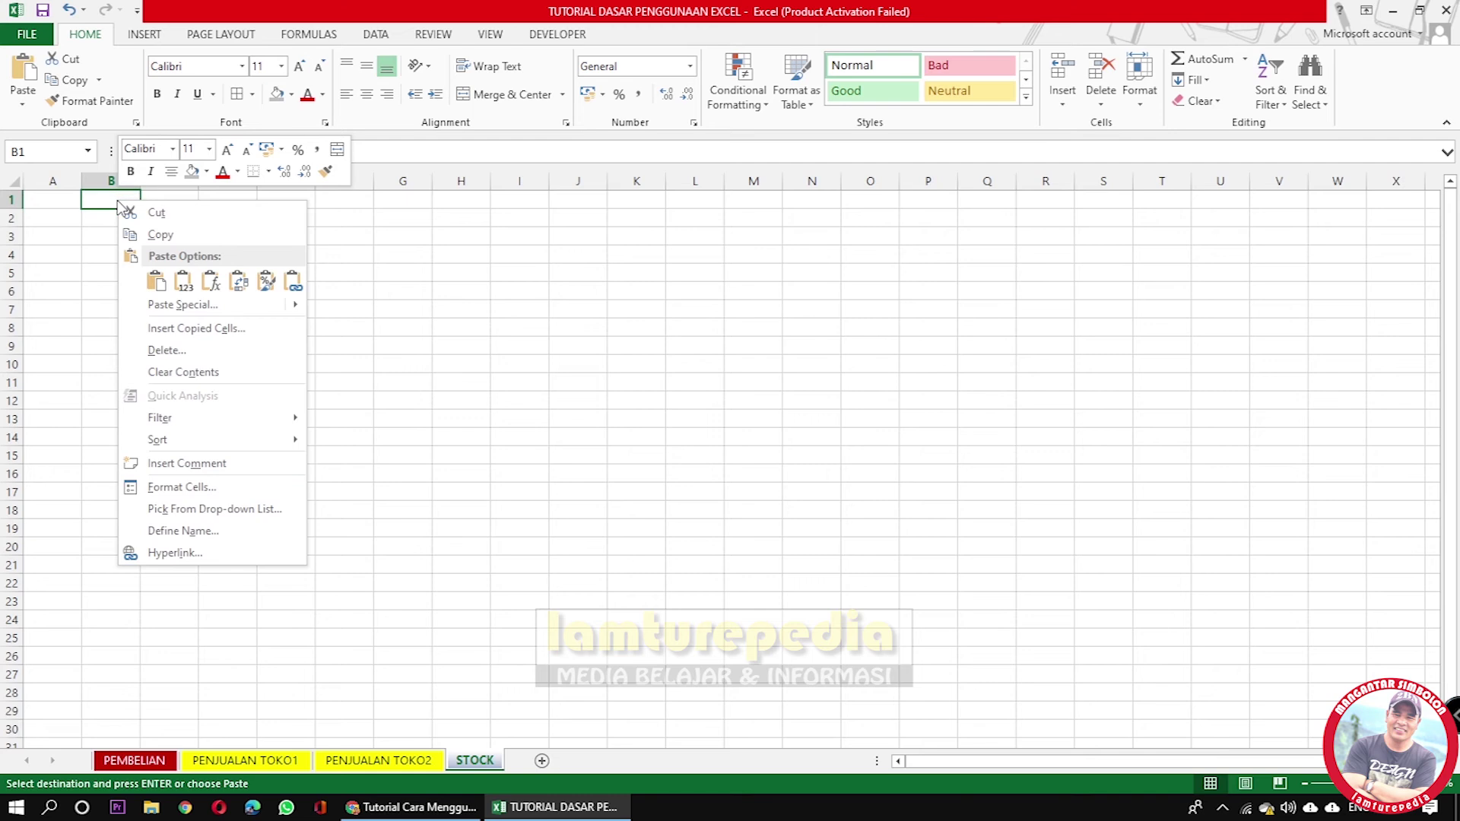
{"action": "left_click", "coordinate": [156, 281]}
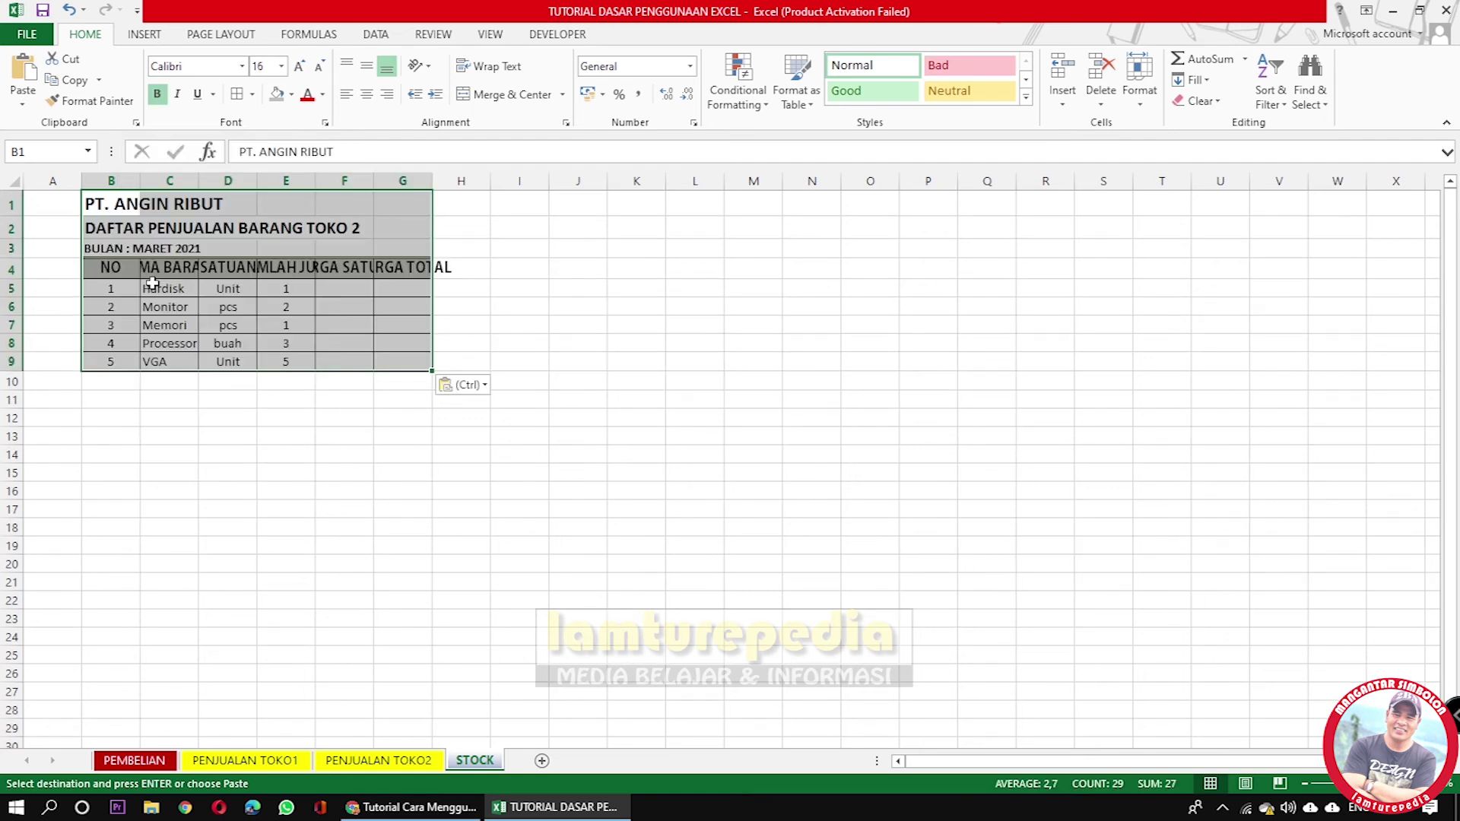
Use Paste Special at B1 of the STOCK sheet to apply the copied table's column widths.
{"action": "right_click", "coordinate": [93, 204]}
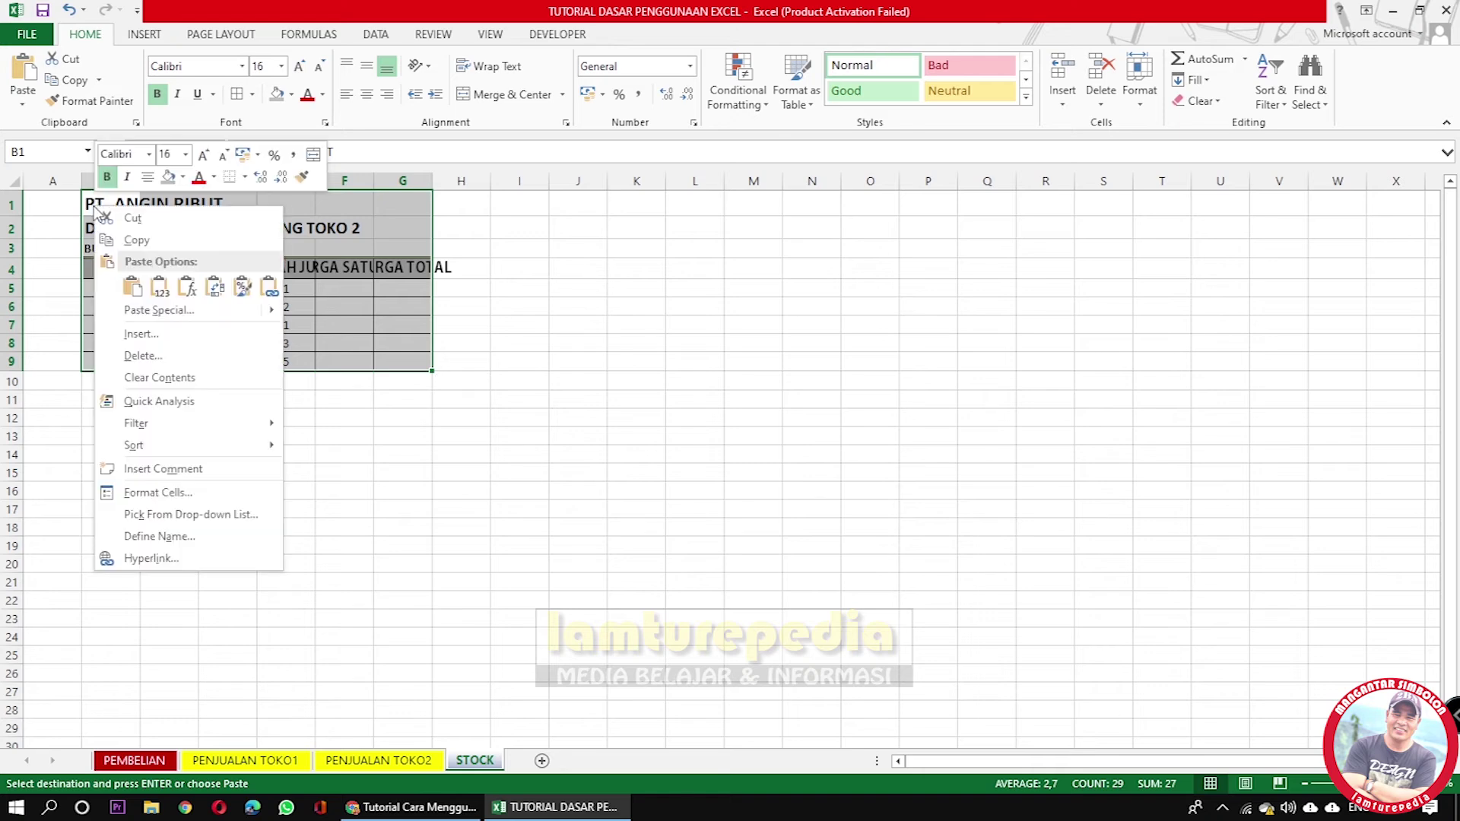
{"action": "mouse_move", "coordinate": [179, 316]}
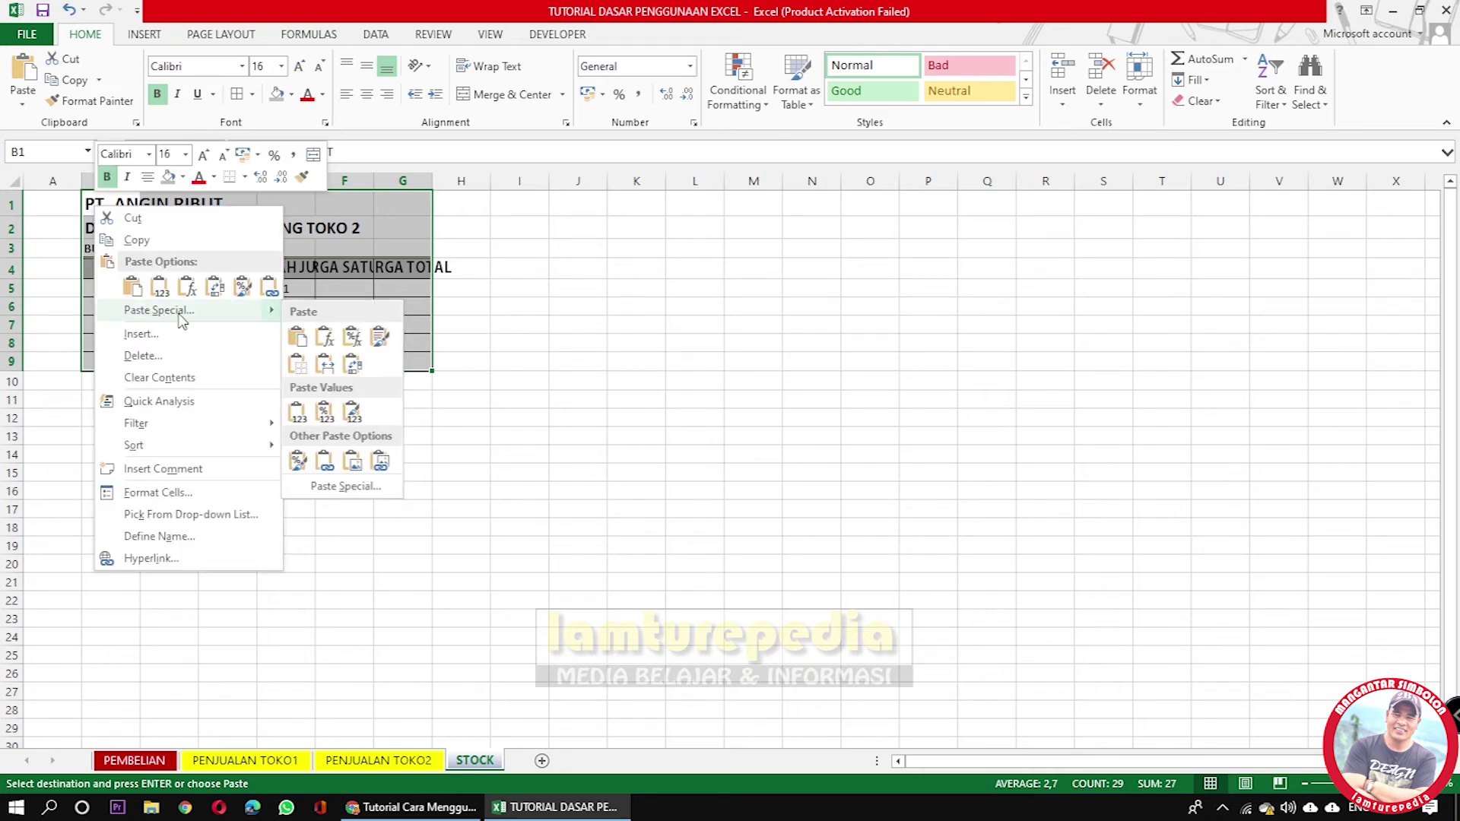
{"action": "left_click", "coordinate": [316, 488]}
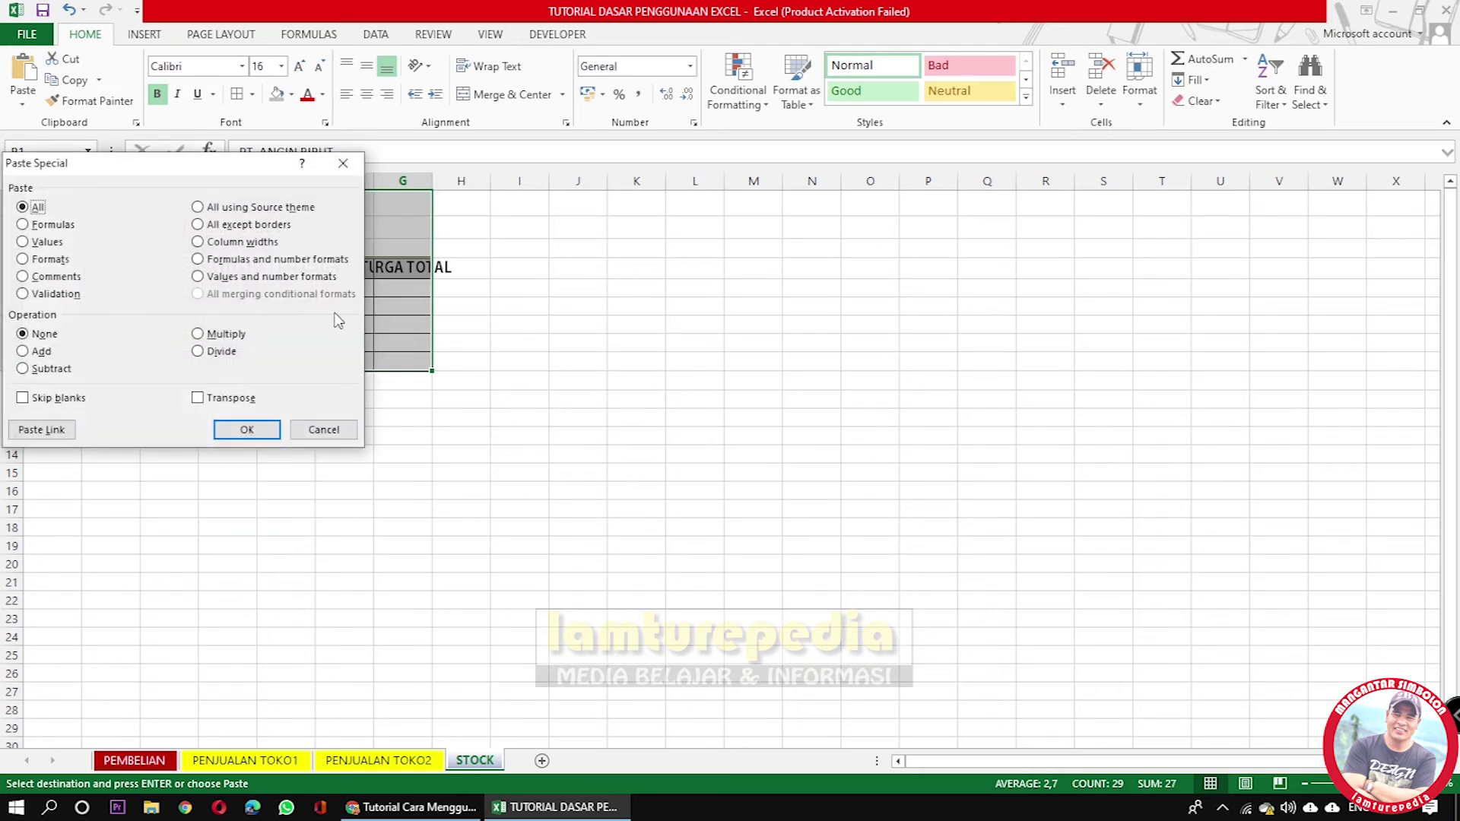
{"action": "left_click", "coordinate": [223, 242]}
{"action": "left_click", "coordinate": [245, 428]}
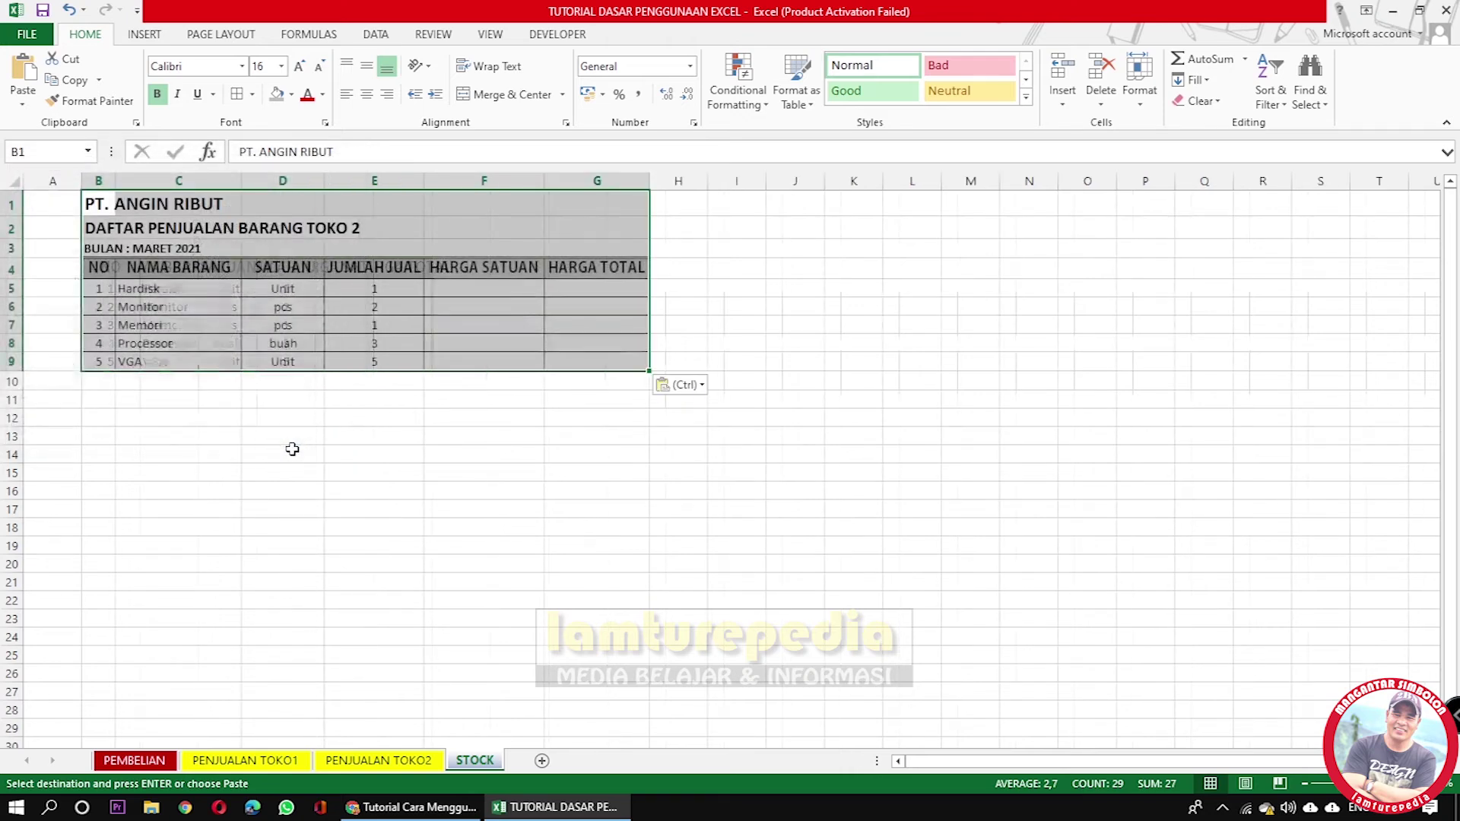
{"action": "left_click", "coordinate": [152, 308]}
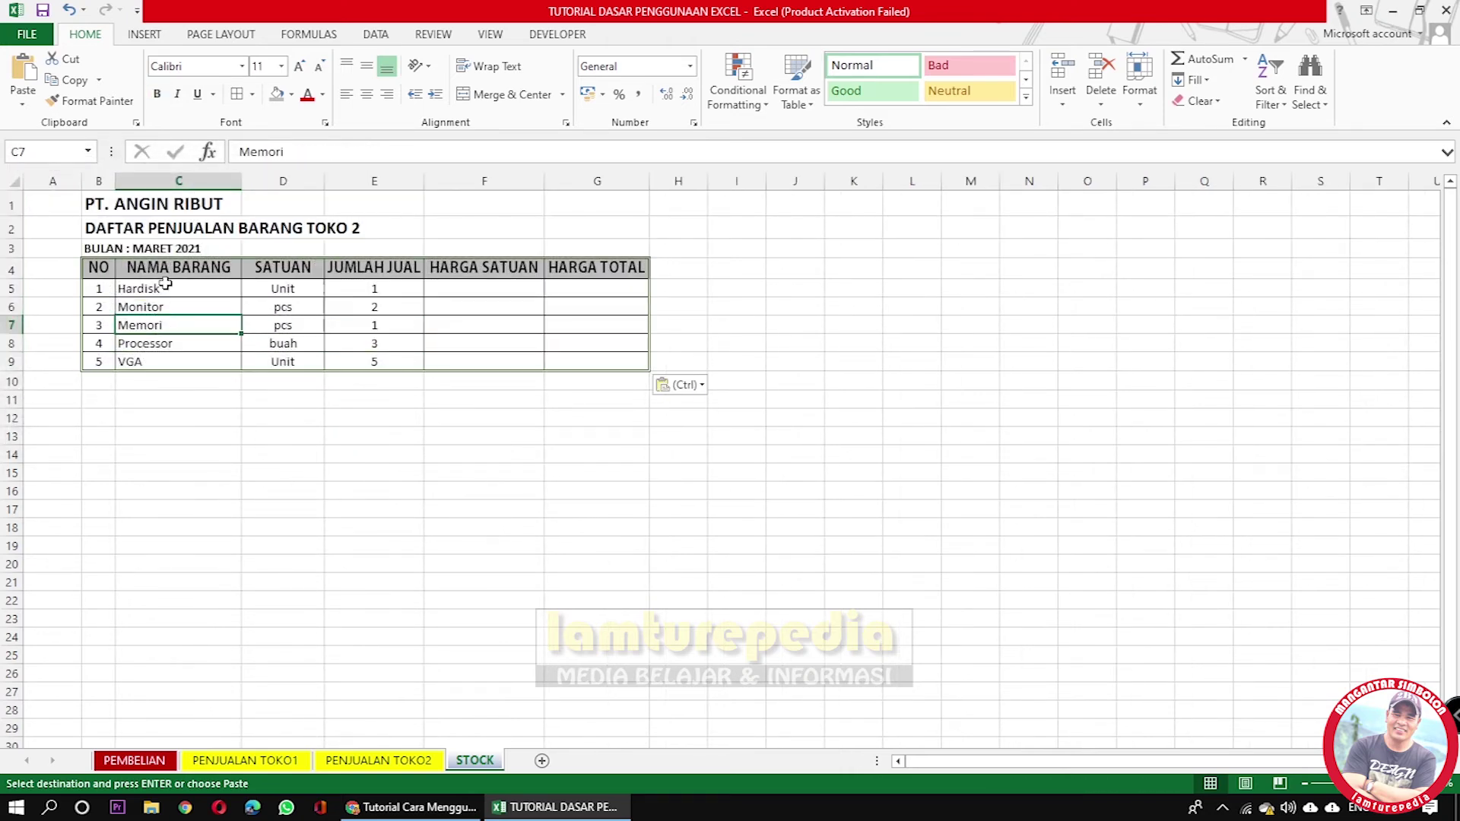
{"action": "left_click", "coordinate": [166, 268]}
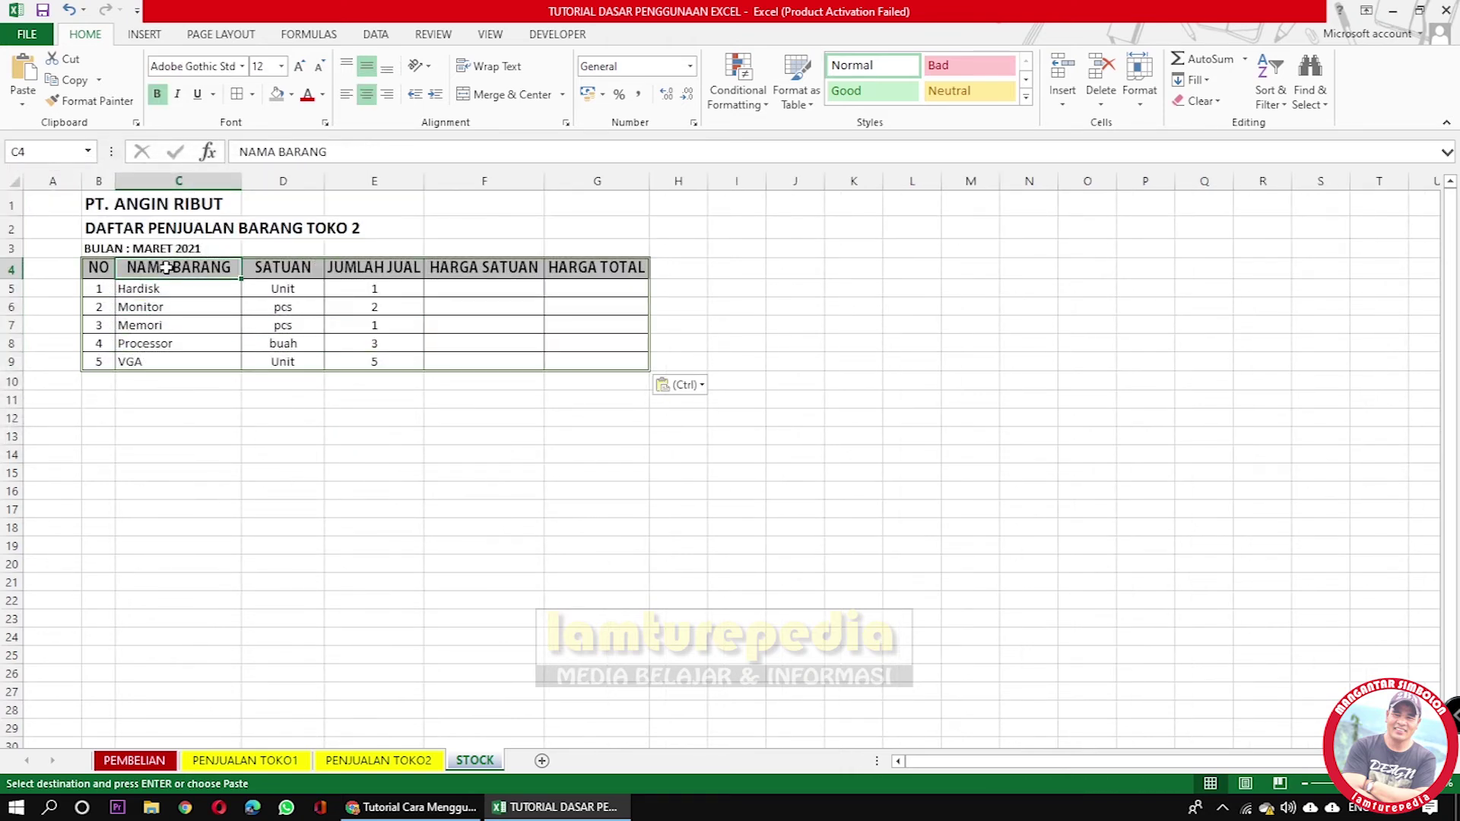
{"action": "left_click", "coordinate": [280, 267]}
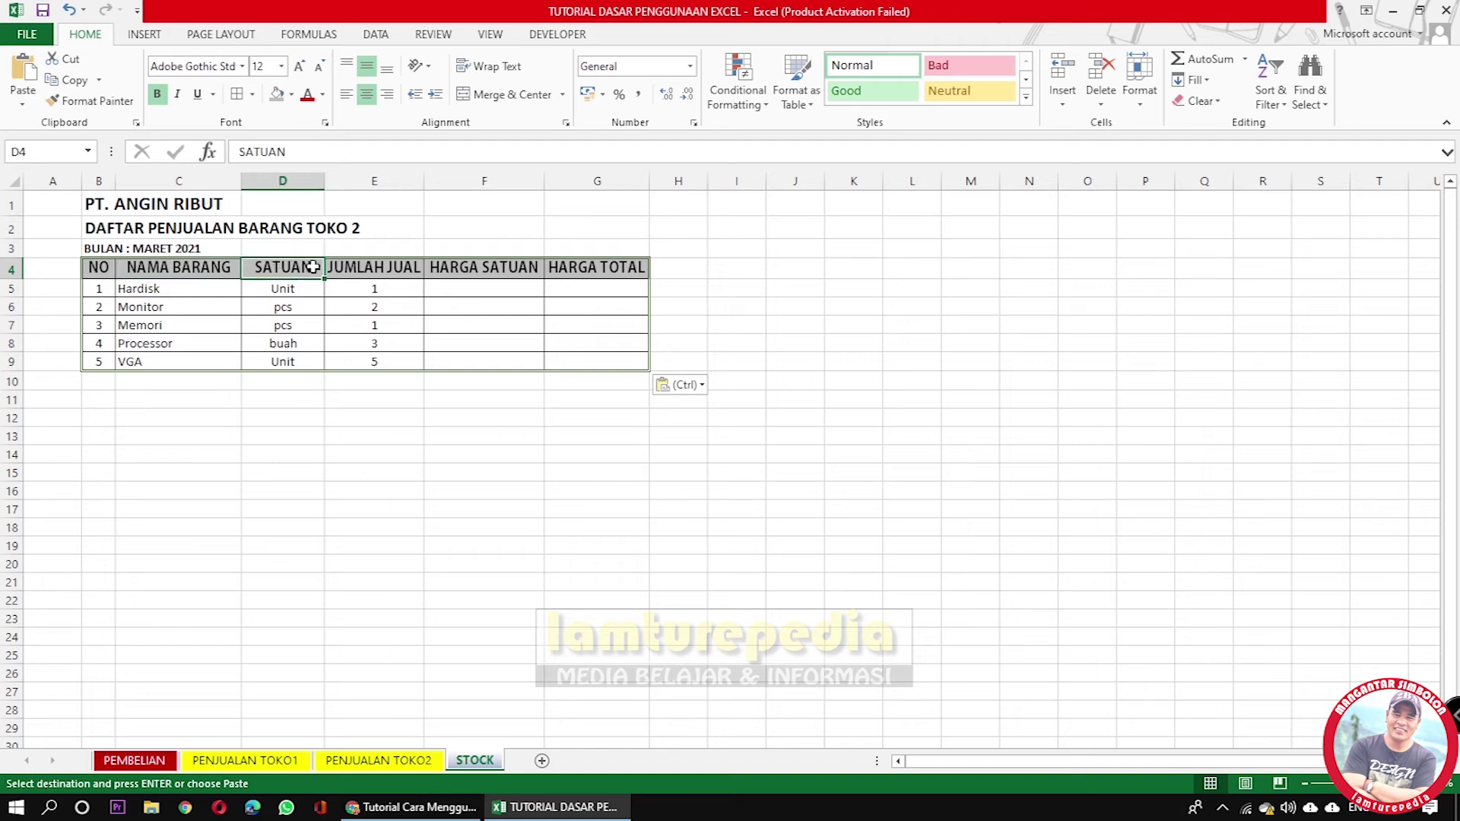
{"action": "left_click", "coordinate": [374, 266]}
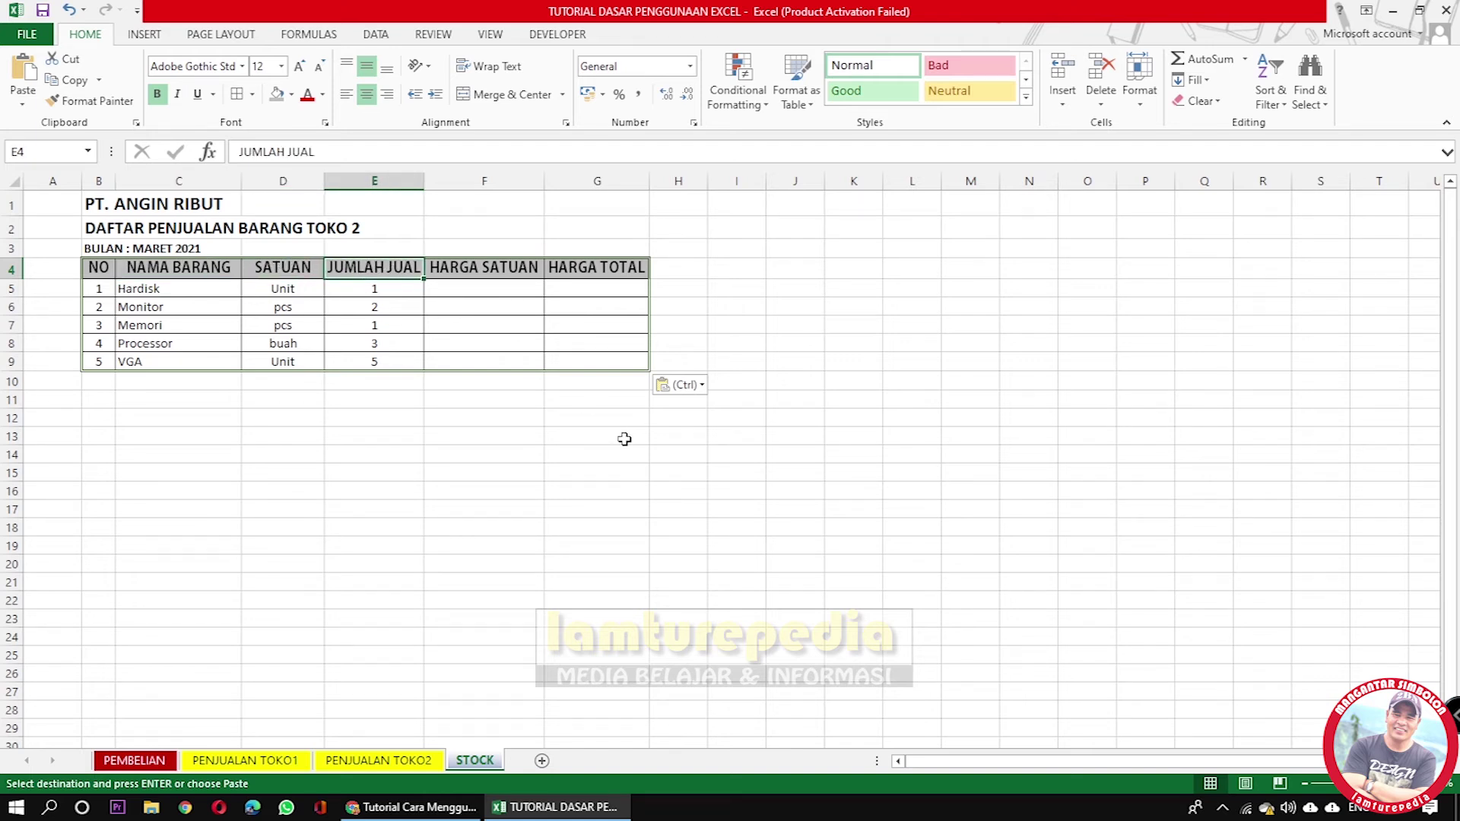
{"action": "left_click", "coordinate": [460, 270]}
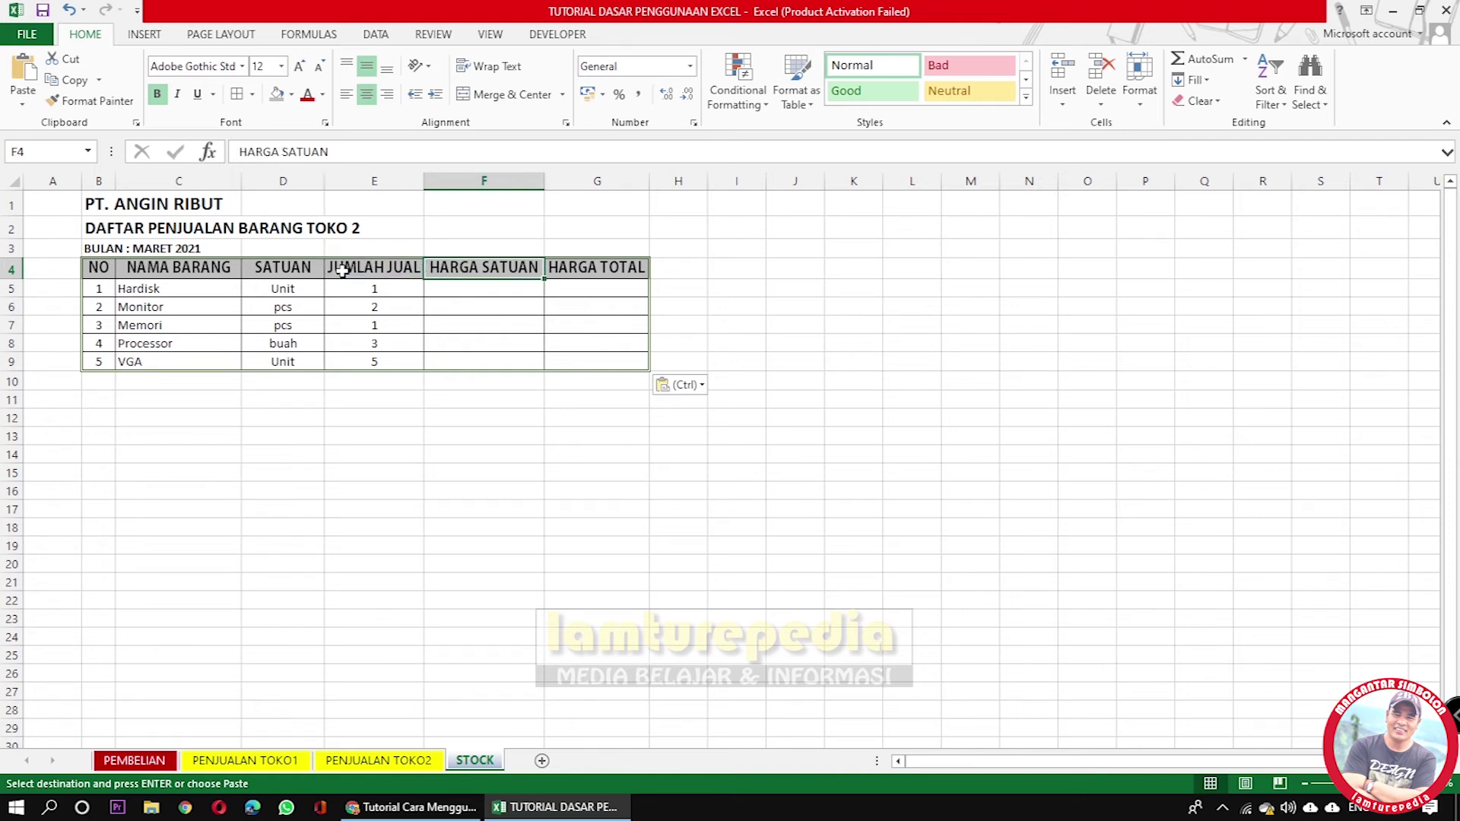
Change the title in B2 on the STOCK sheet to DAFTAR STOCK BARANG.
{"action": "left_click", "coordinate": [98, 225]}
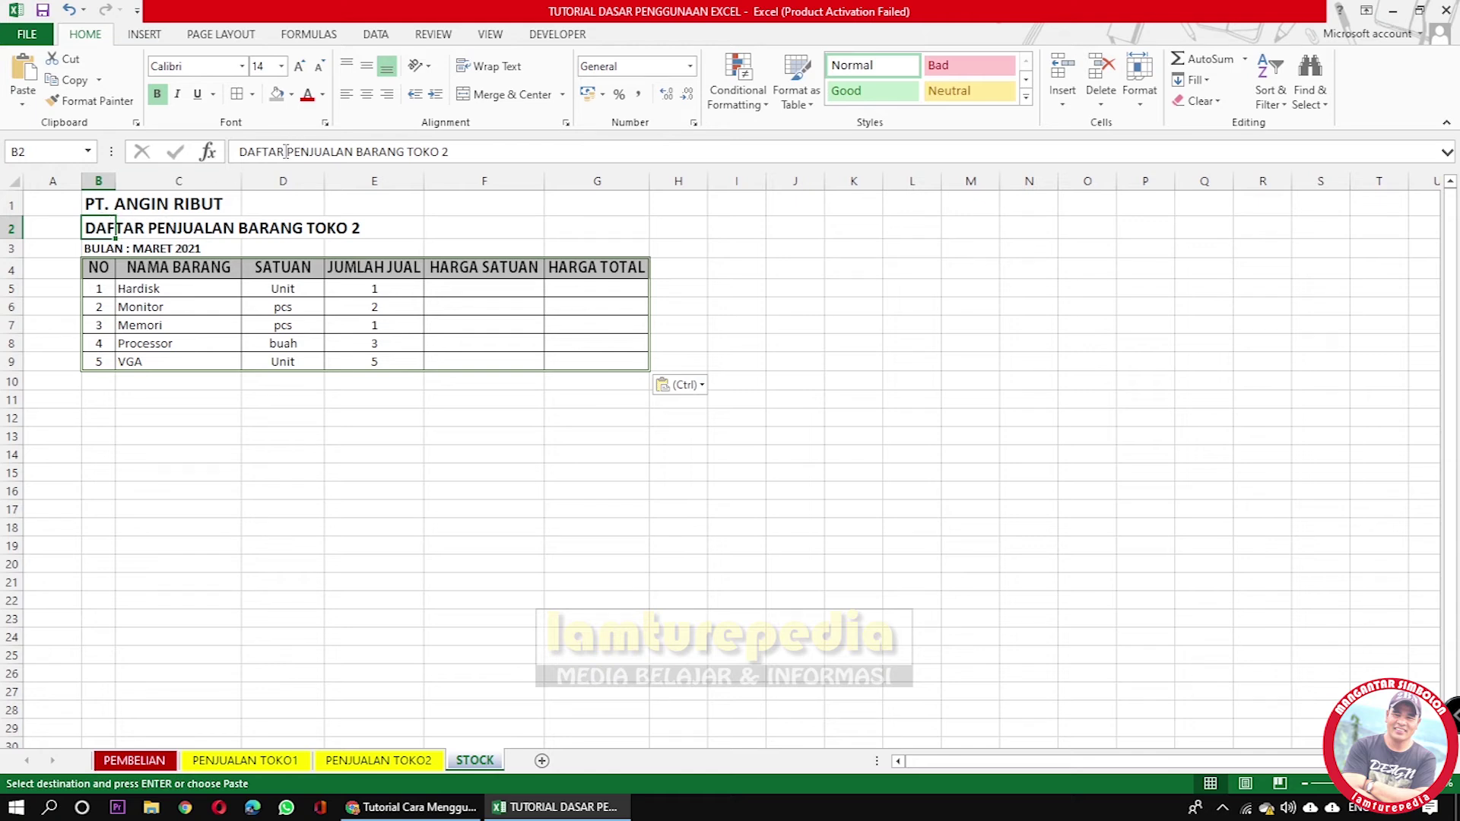
{"action": "left_click_drag", "start_coordinate": [287, 150], "coordinate": [476, 154]}
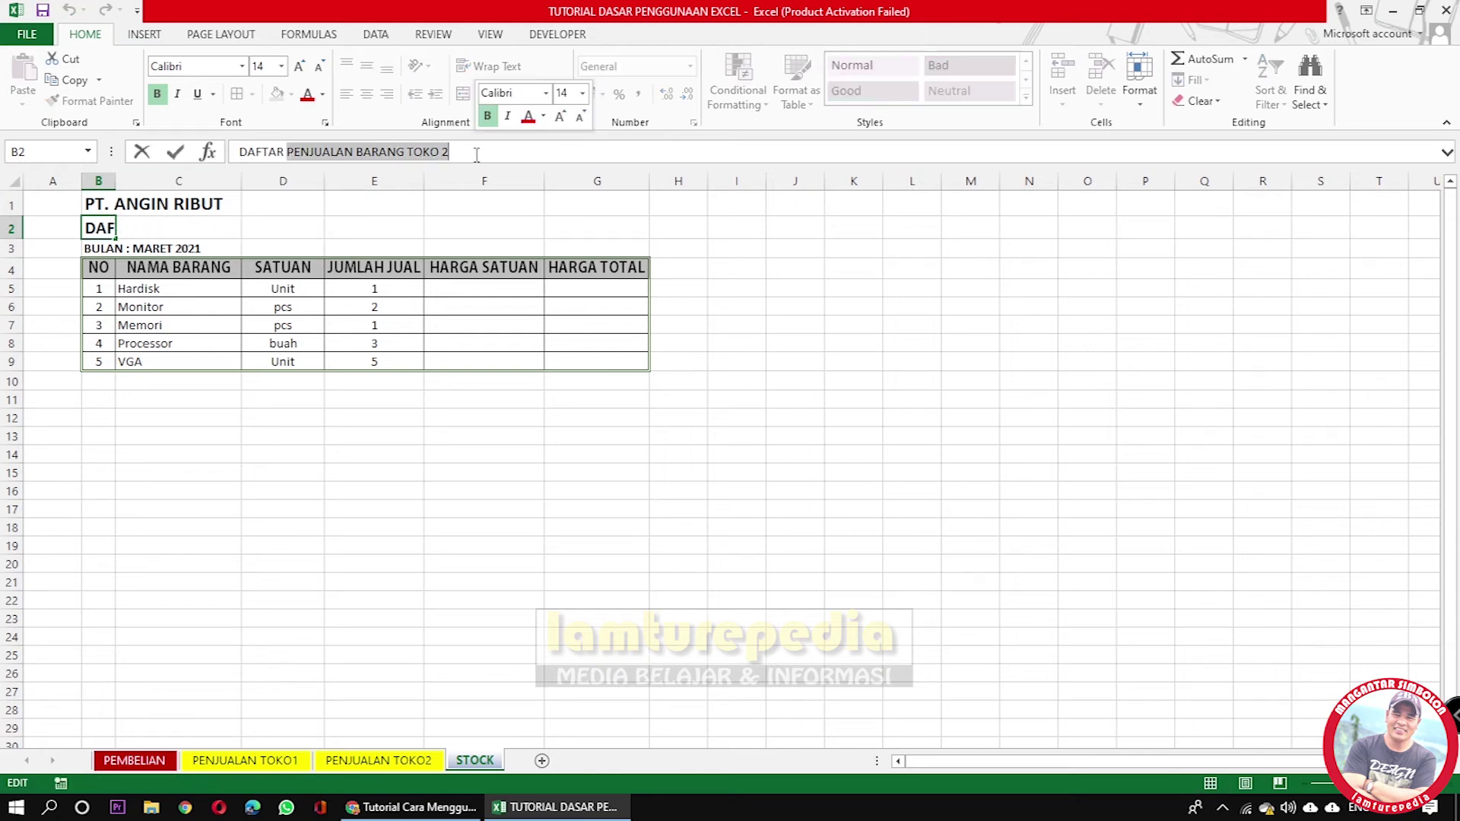
{"action": "type", "text": "STOCK"}
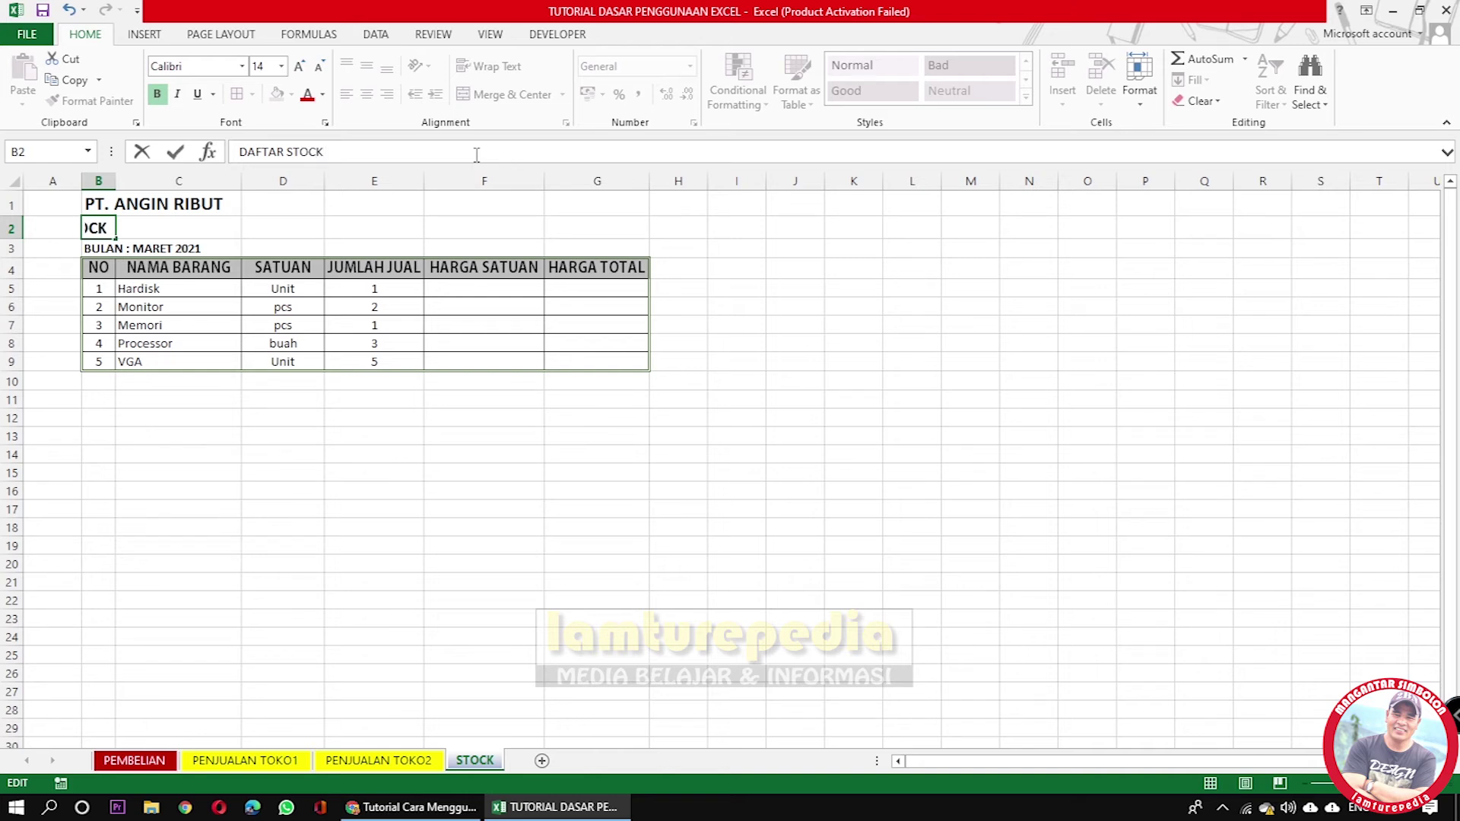
{"action": "type", "text": " BARANG"}
{"action": "key", "text": "Return"}
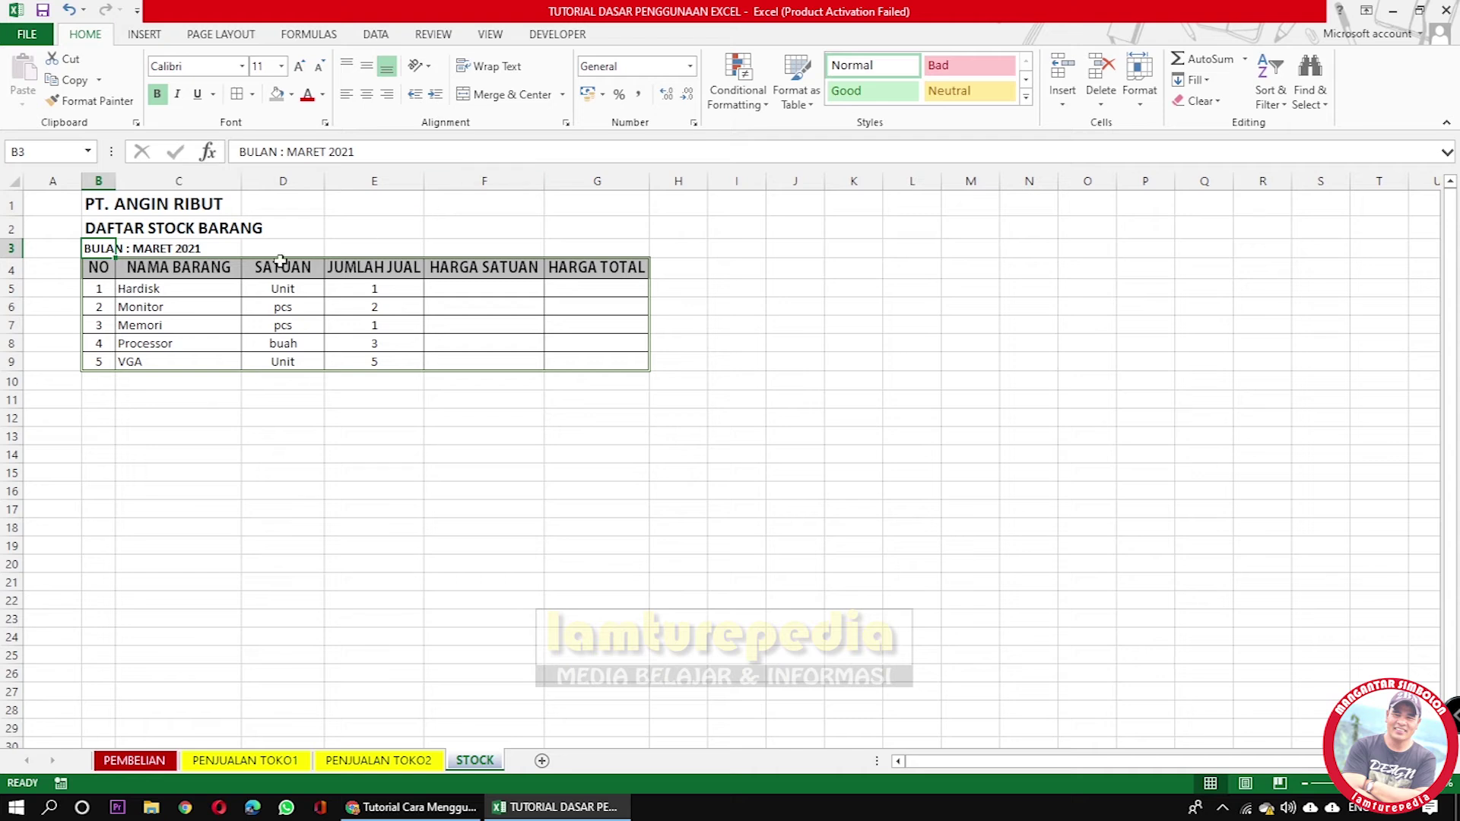
Change the quantity header in E4 on the STOCK sheet to JUMLAH BELI.
{"action": "left_click", "coordinate": [133, 287]}
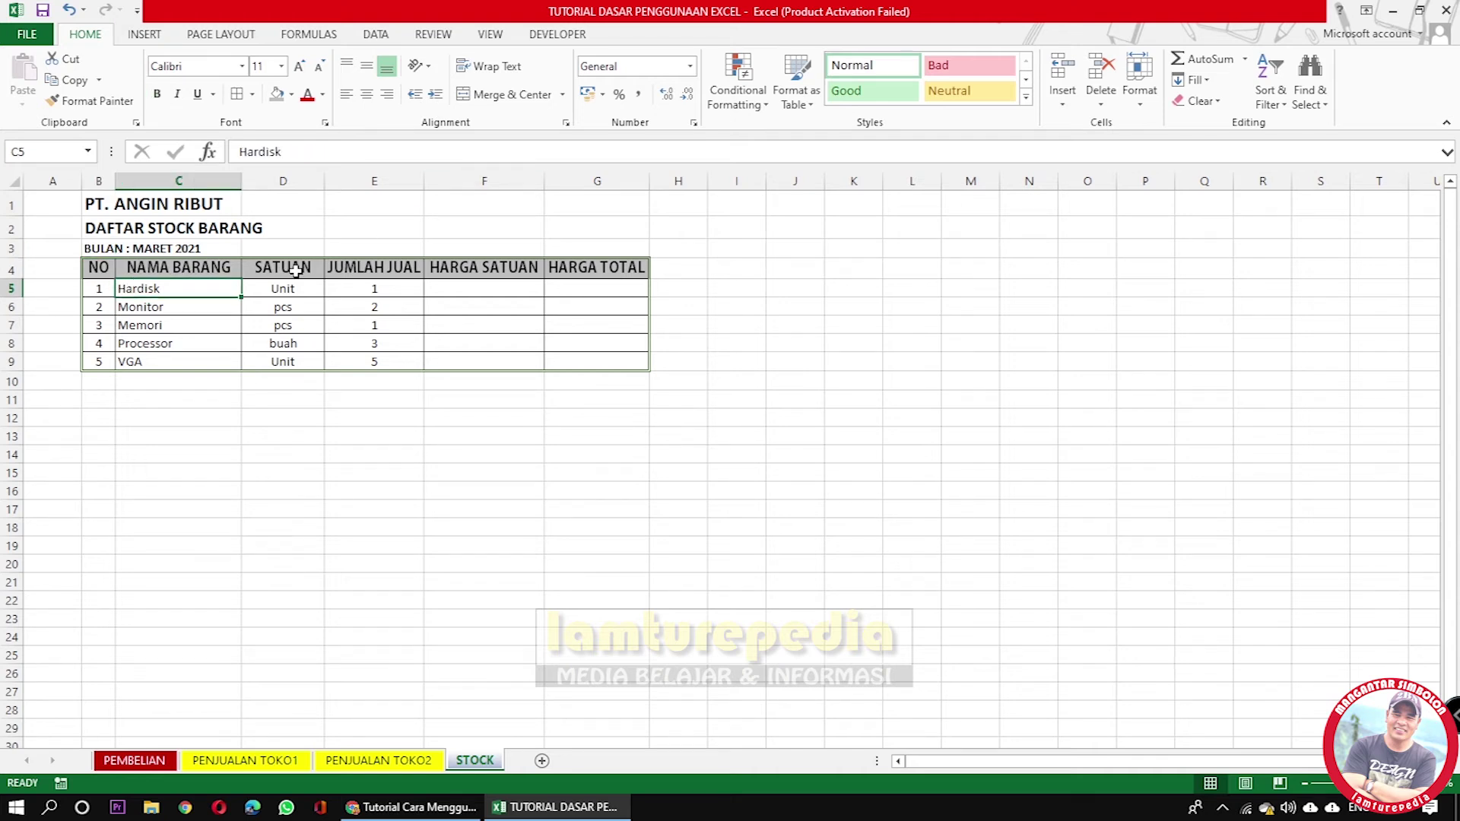
{"action": "left_click", "coordinate": [290, 270]}
{"action": "left_click", "coordinate": [351, 270]}
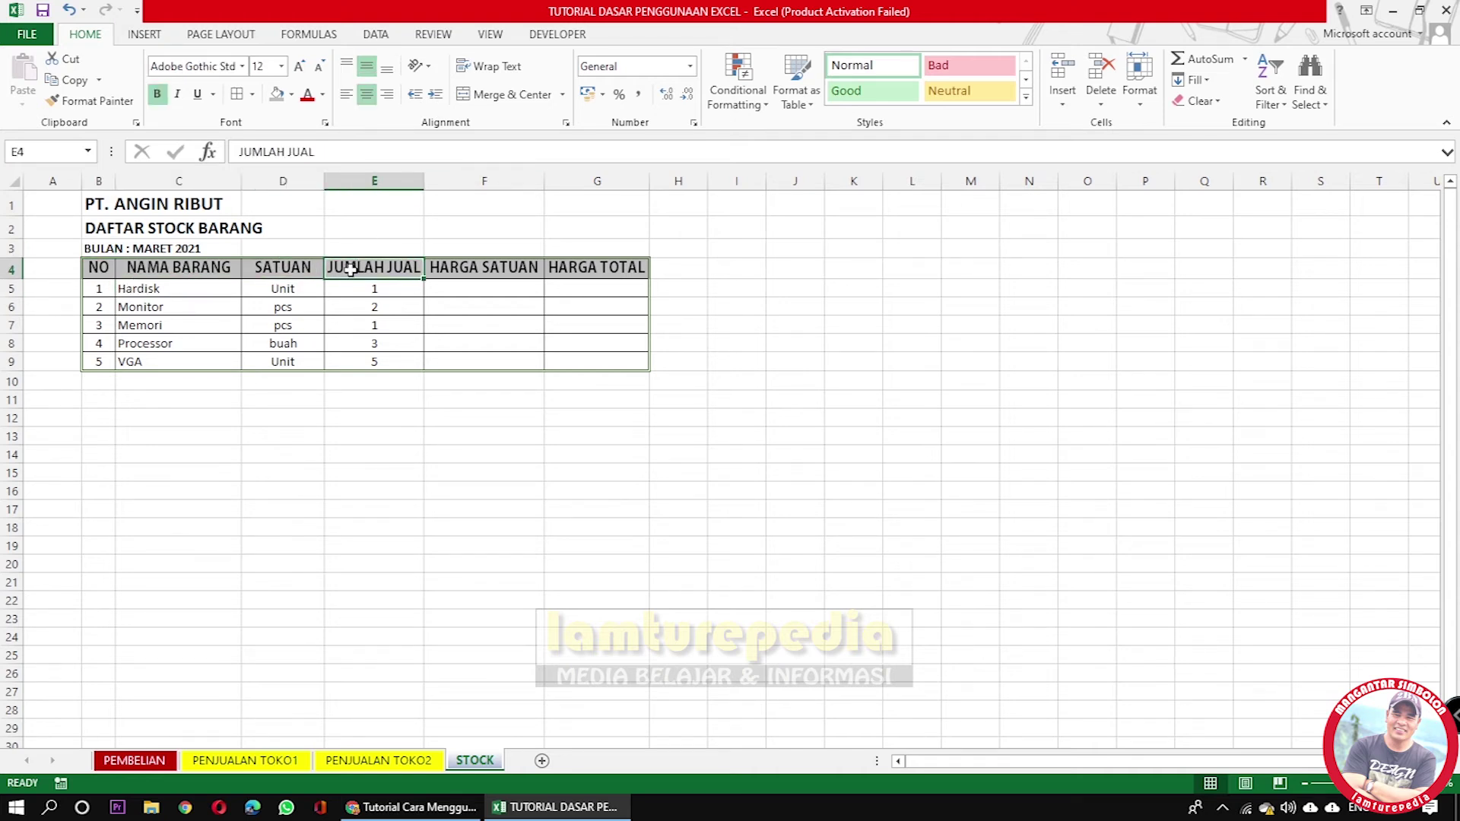
{"action": "left_click_drag", "start_coordinate": [329, 153], "coordinate": [291, 154]}
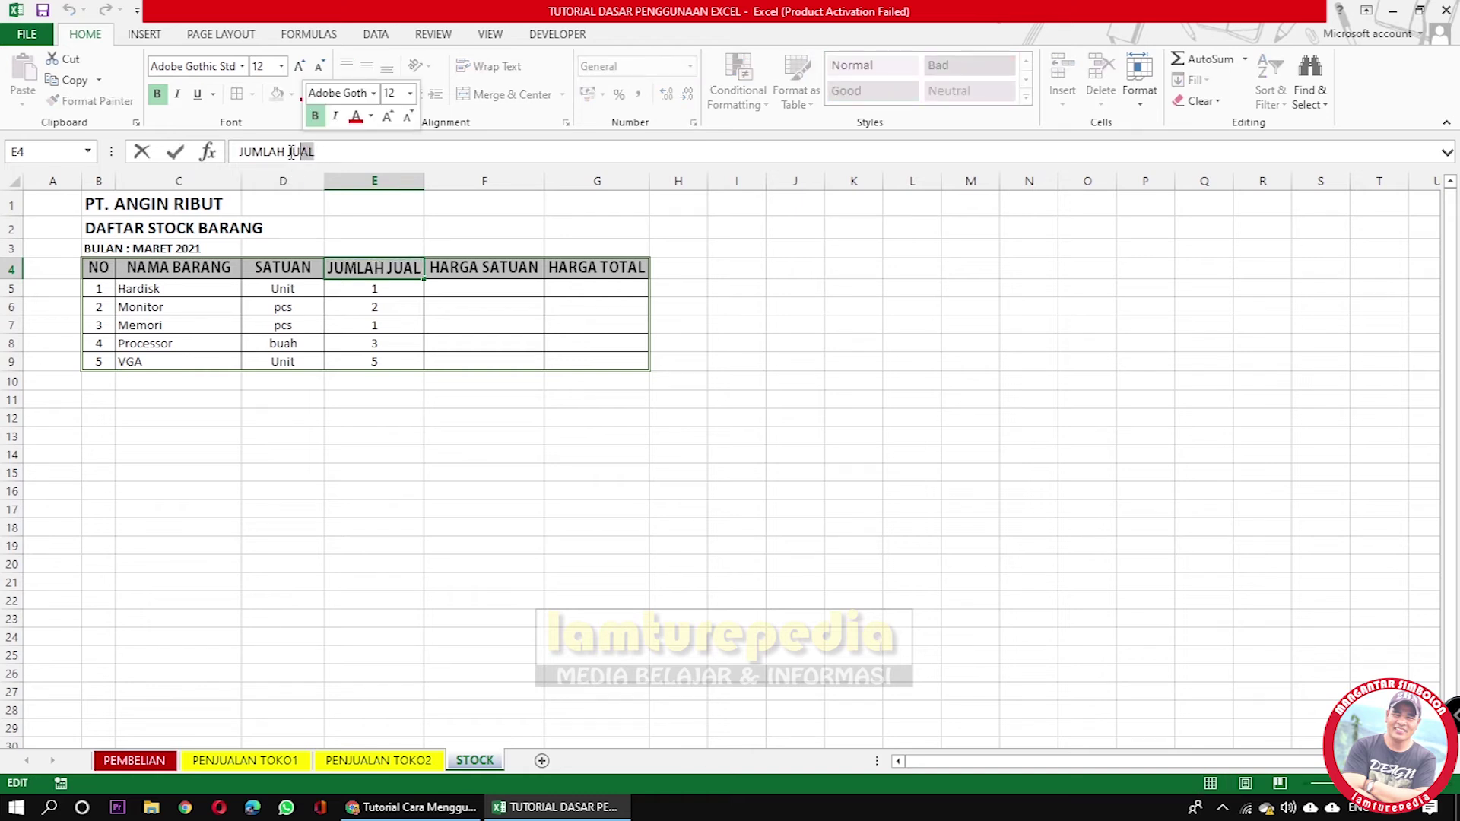
{"action": "left_click_drag", "start_coordinate": [287, 152], "coordinate": [332, 151]}
{"action": "key", "text": "BackSpace"}
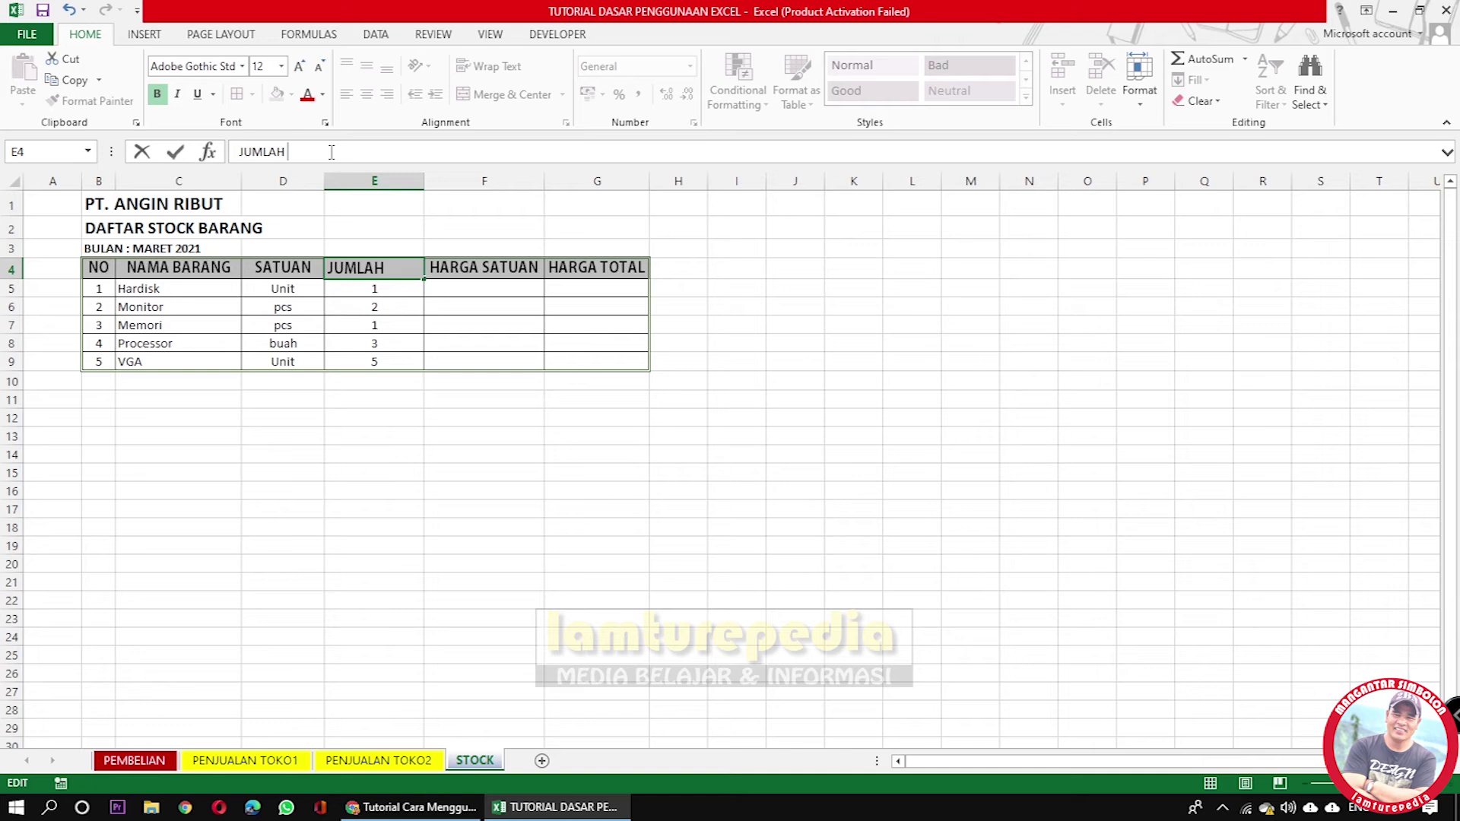
{"action": "key", "text": "Return"}
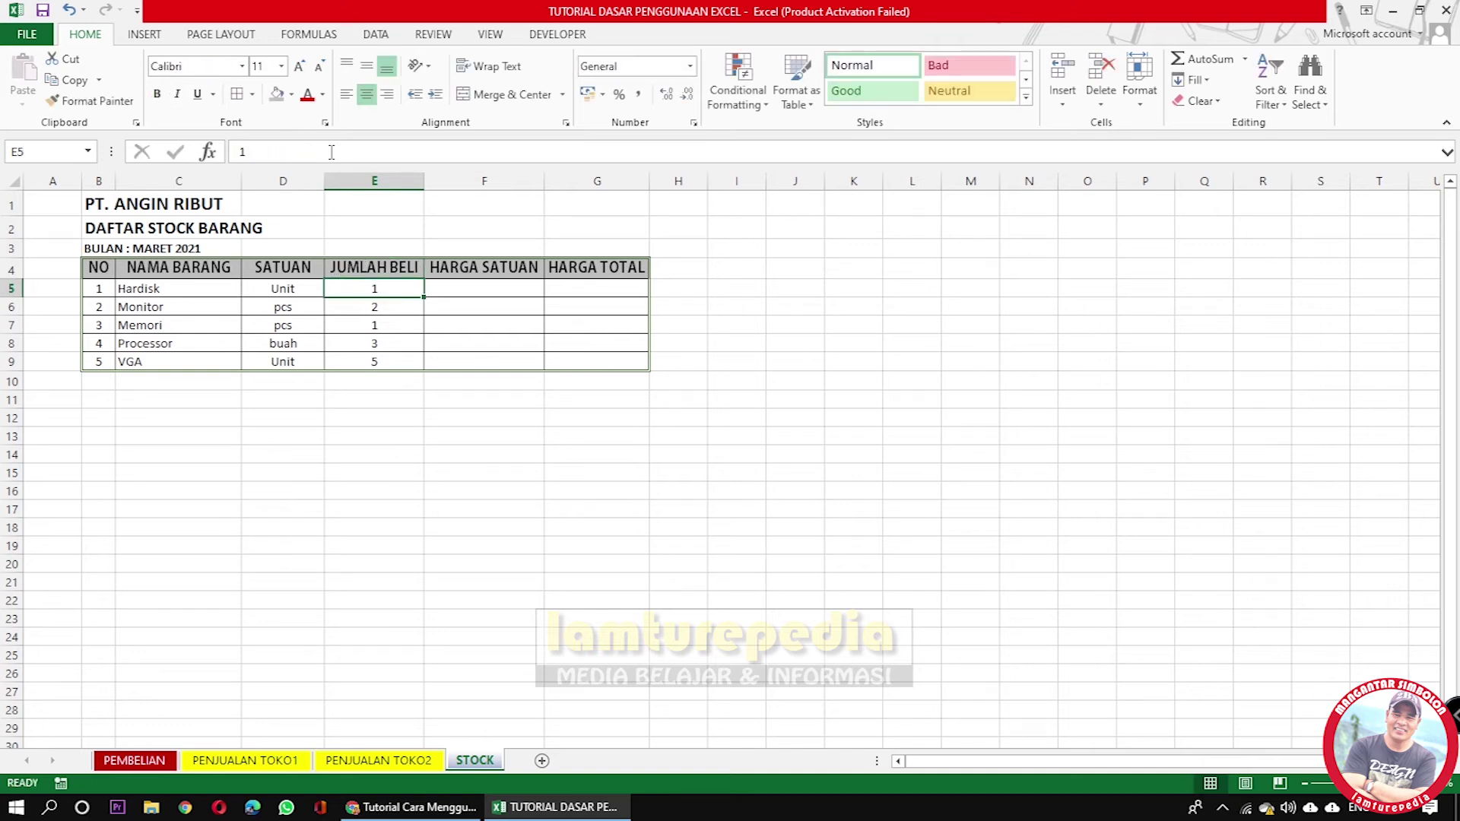
Replace the price headers on the STOCK sheet with JUMLAH JUAL in F4 and STOCK in G4.
{"action": "left_click", "coordinate": [460, 271]}
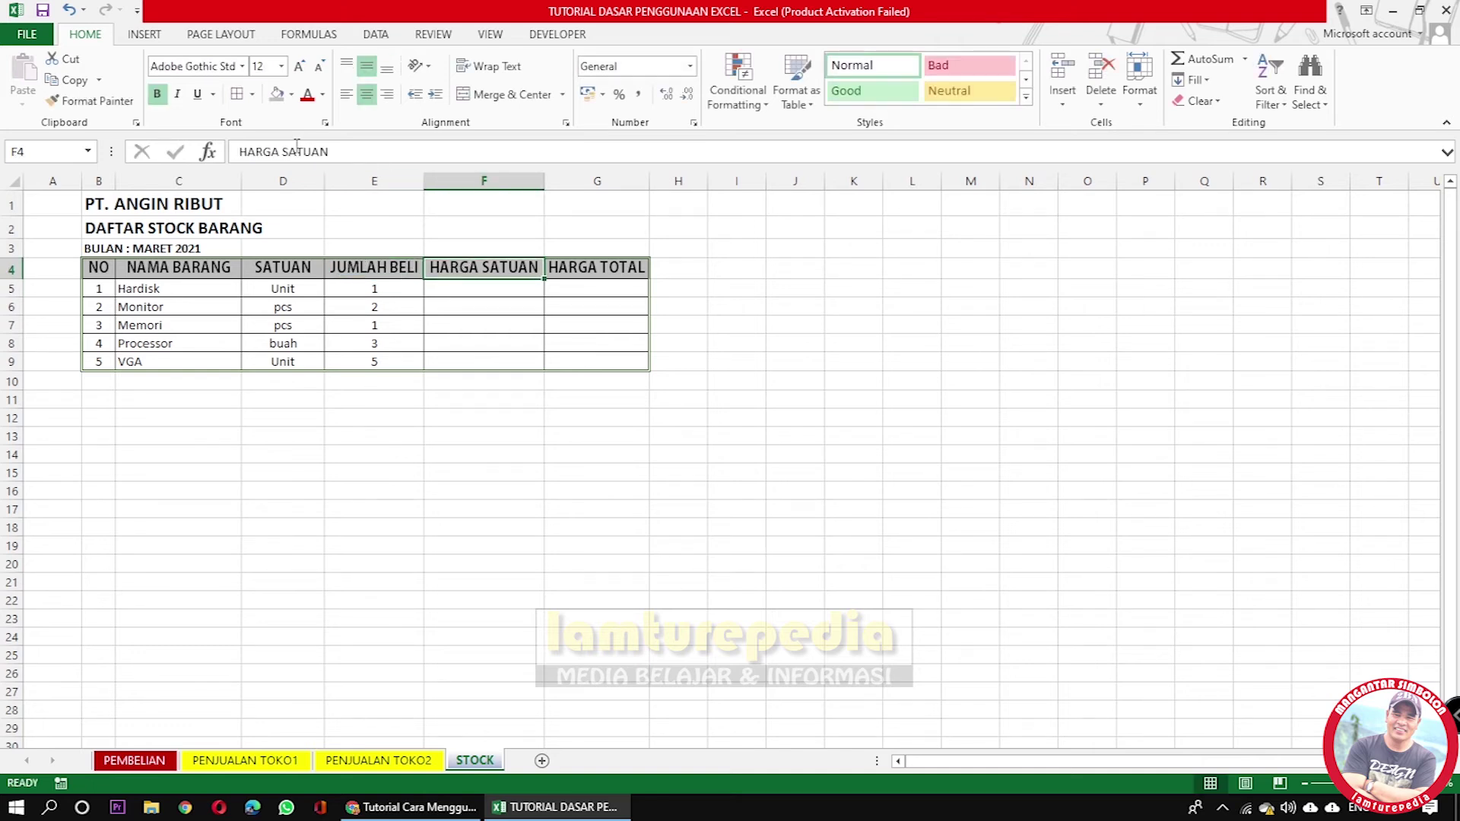
{"action": "left_click_drag", "start_coordinate": [240, 152], "coordinate": [386, 149]}
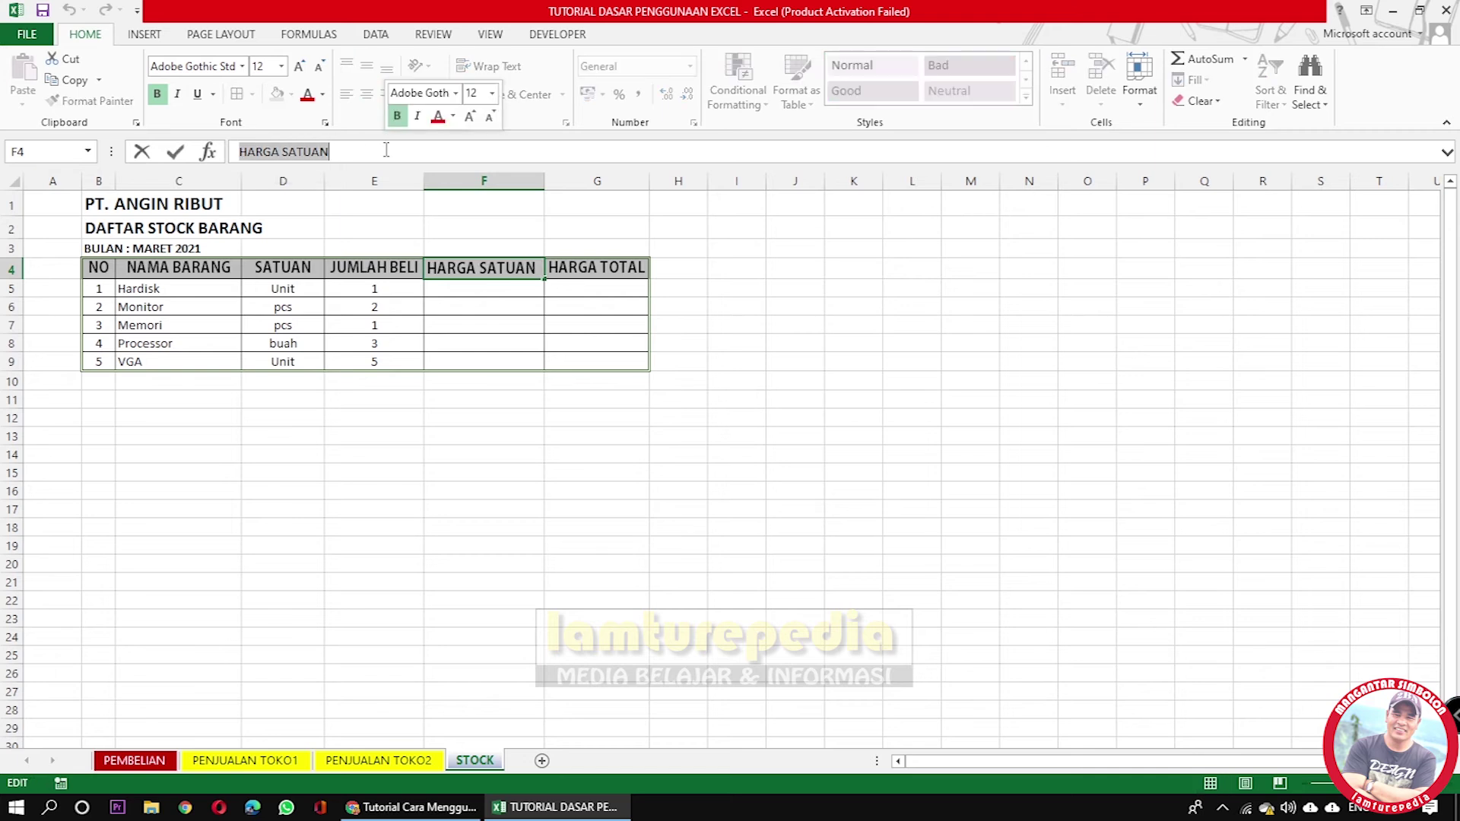
{"action": "type", "text": "JUMLAH JUAL"}
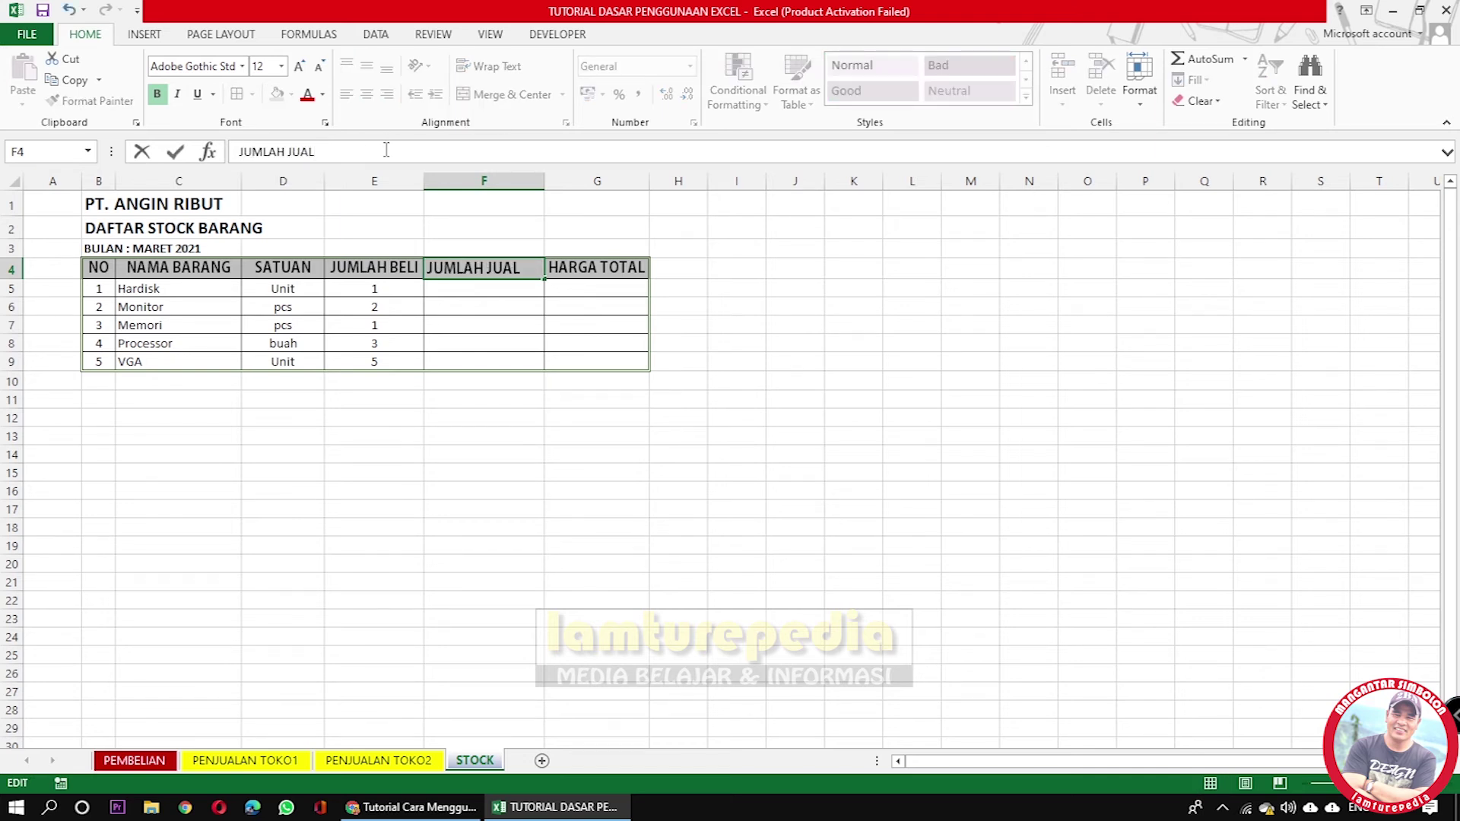
{"action": "left_click", "coordinate": [617, 272]}
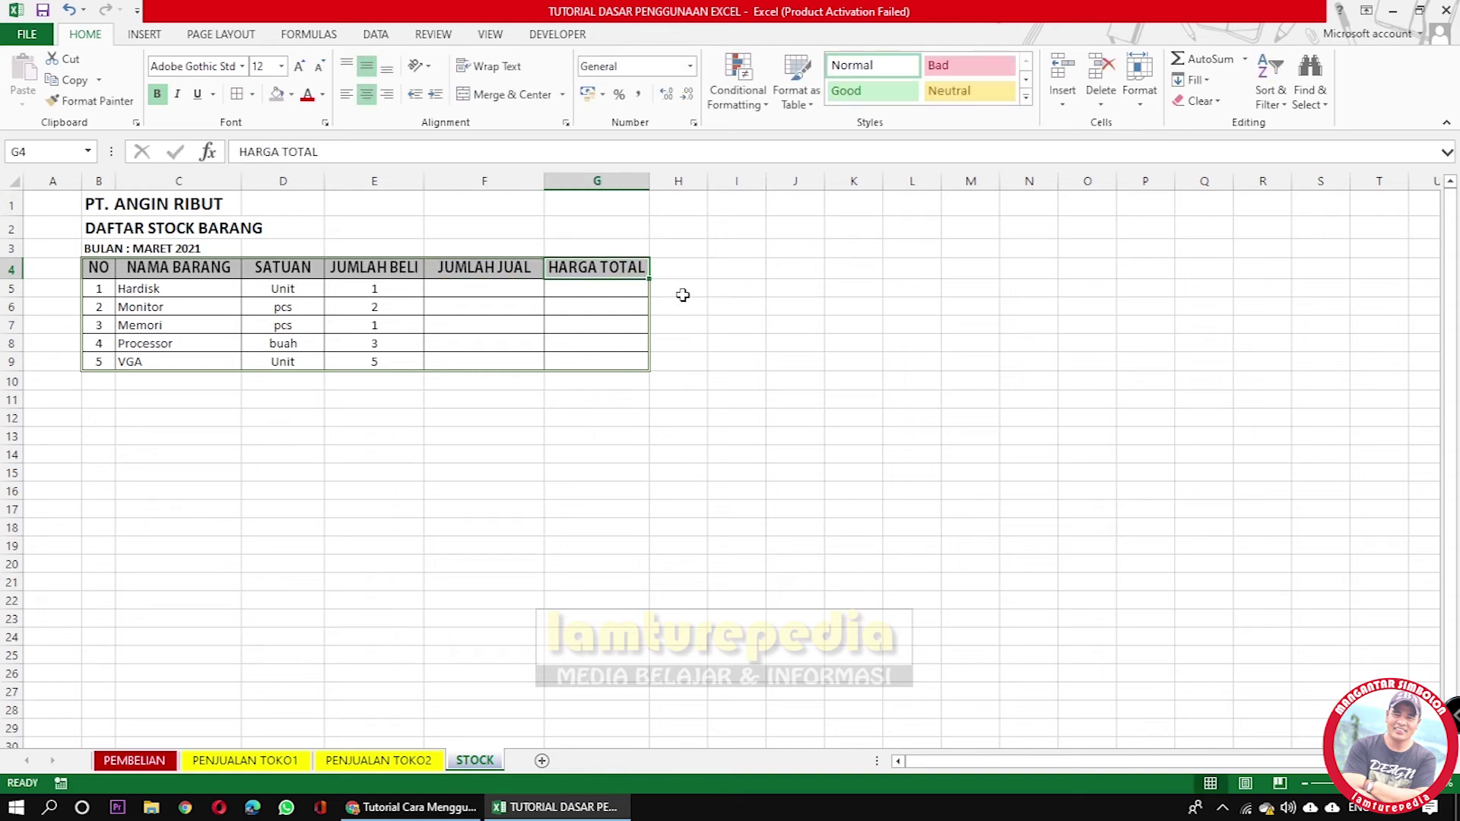
{"action": "type", "text": "ST"}
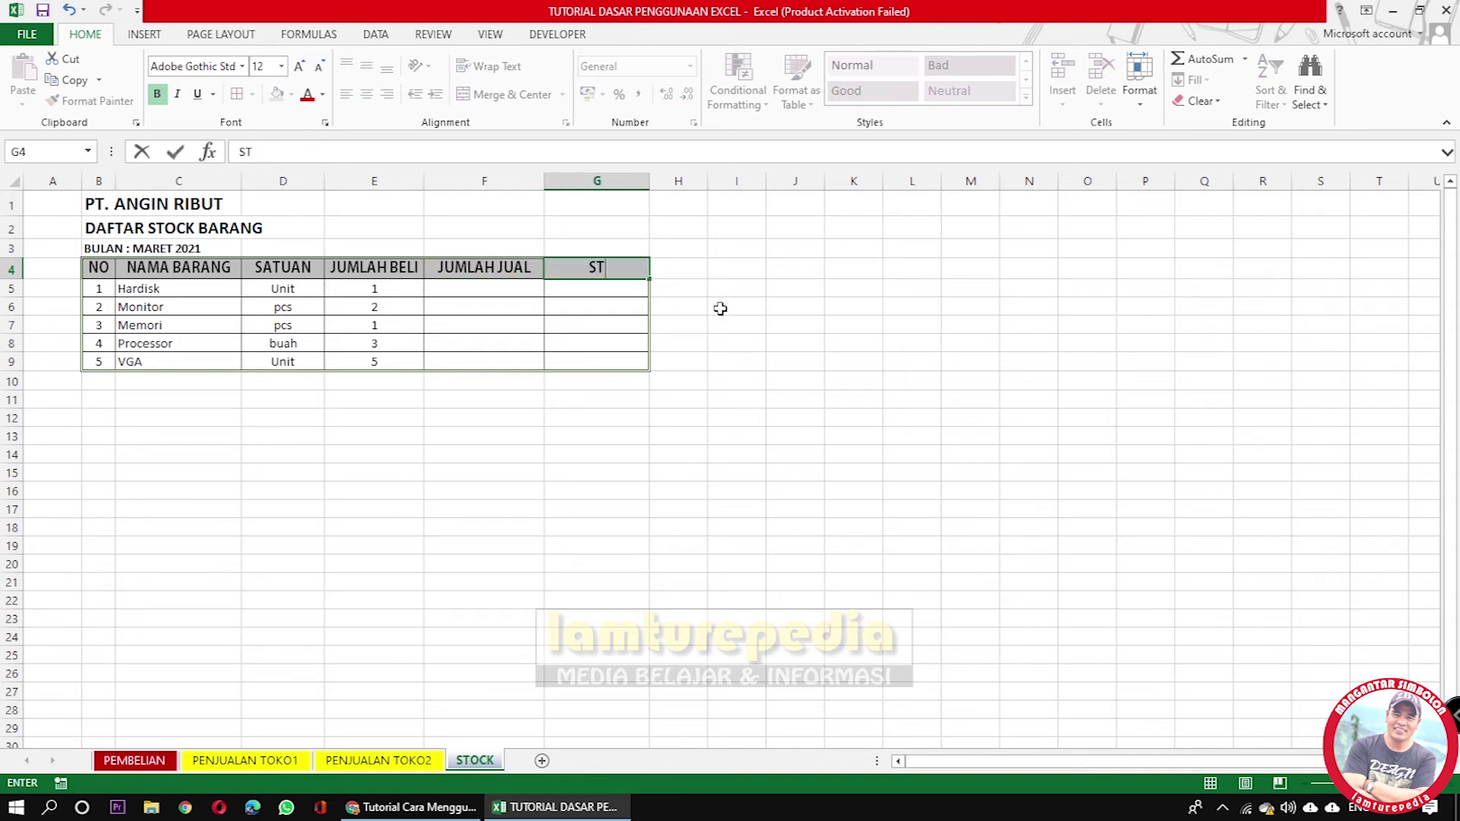
{"action": "type", "text": "OCK"}
{"action": "left_click", "coordinate": [696, 467]}
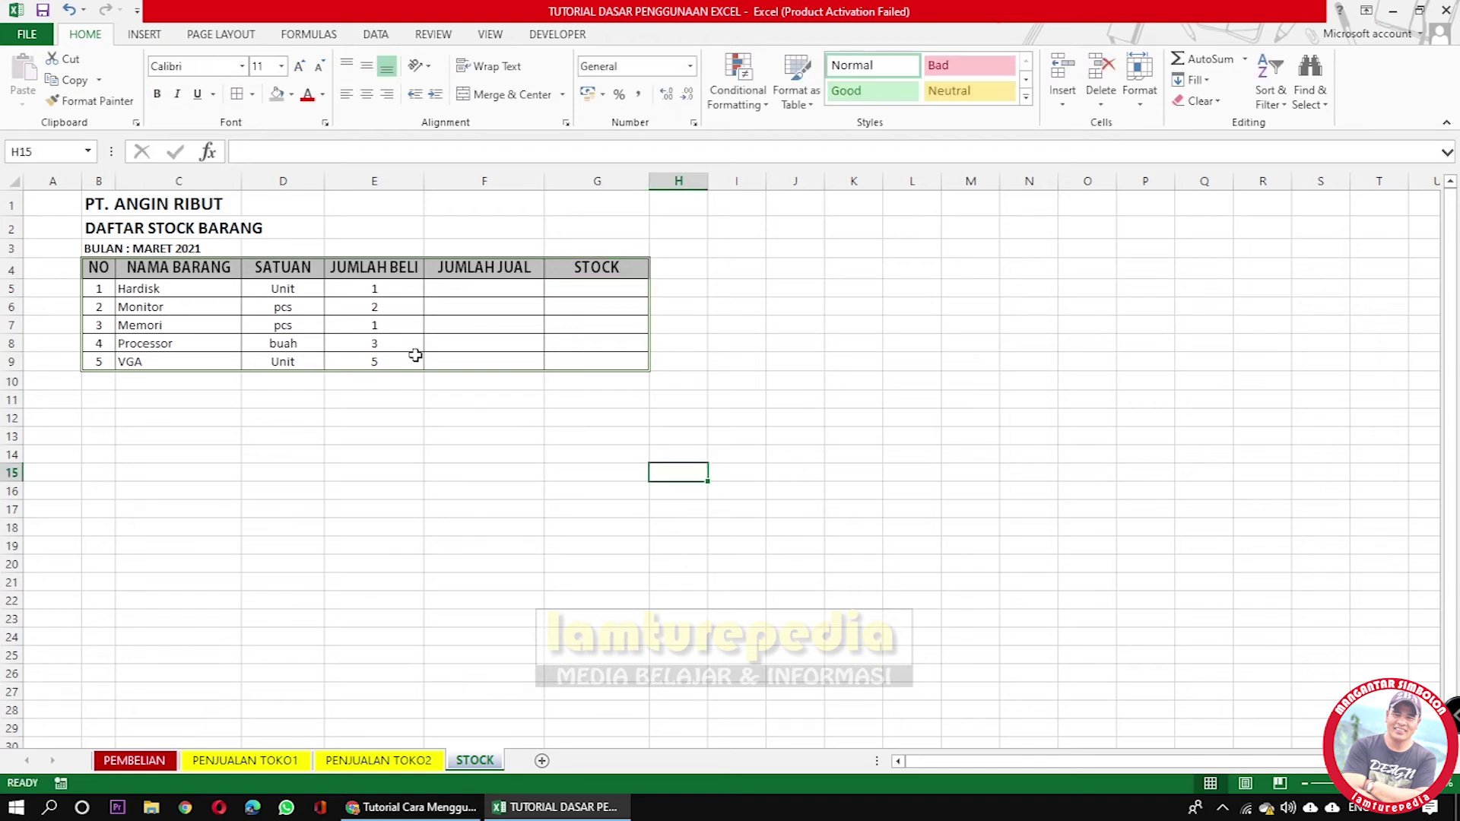
Compare the JUMLAH BELI quantities on the STOCK sheet with those on the PEMBELIAN sheet.
{"action": "left_click", "coordinate": [373, 290]}
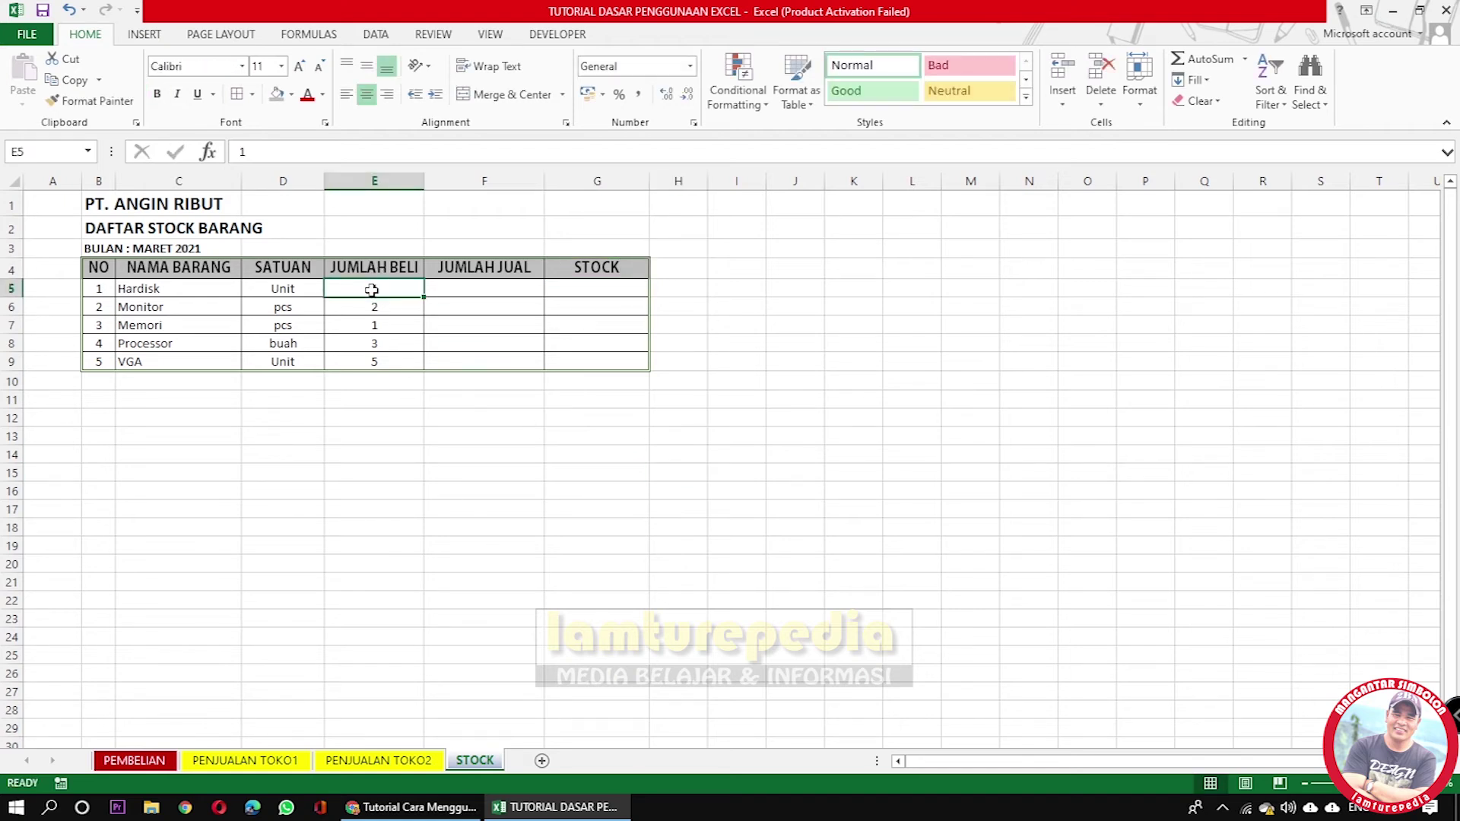
{"action": "left_click", "coordinate": [119, 762]}
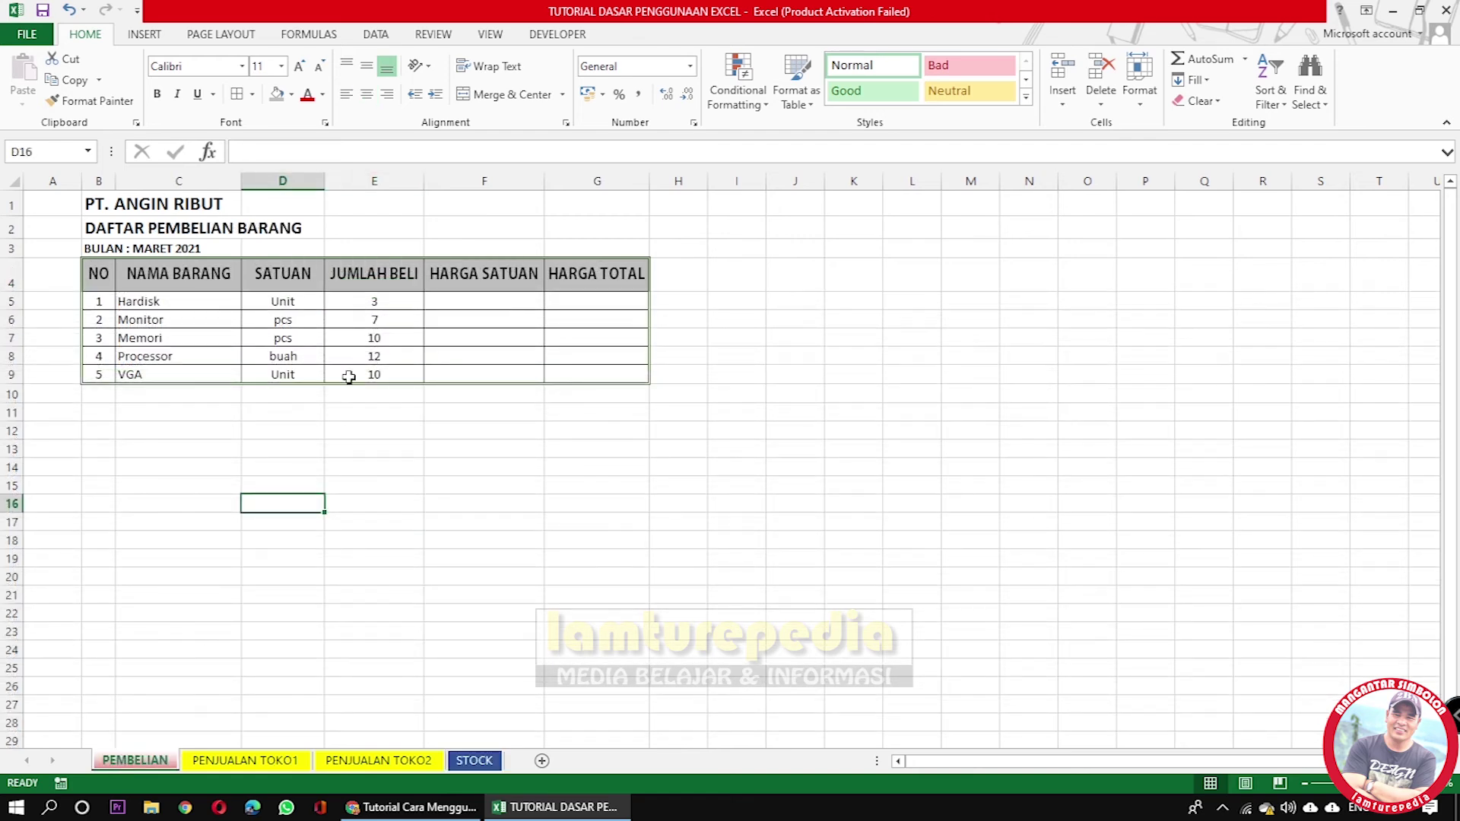
{"action": "left_click", "coordinate": [380, 427]}
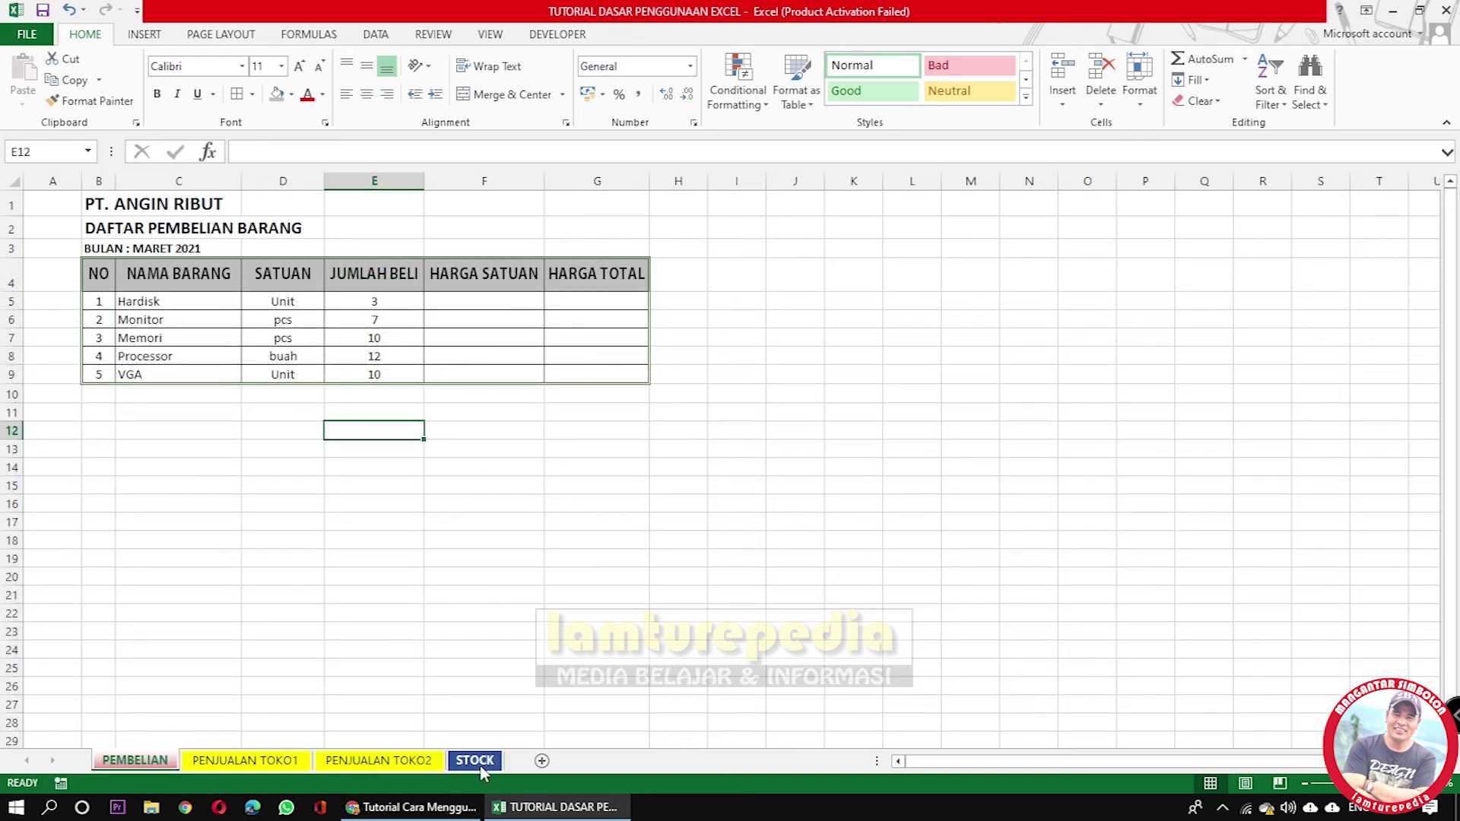
{"action": "left_click", "coordinate": [476, 765]}
{"action": "left_click", "coordinate": [140, 765]}
{"action": "left_click_drag", "start_coordinate": [384, 294], "coordinate": [384, 374]}
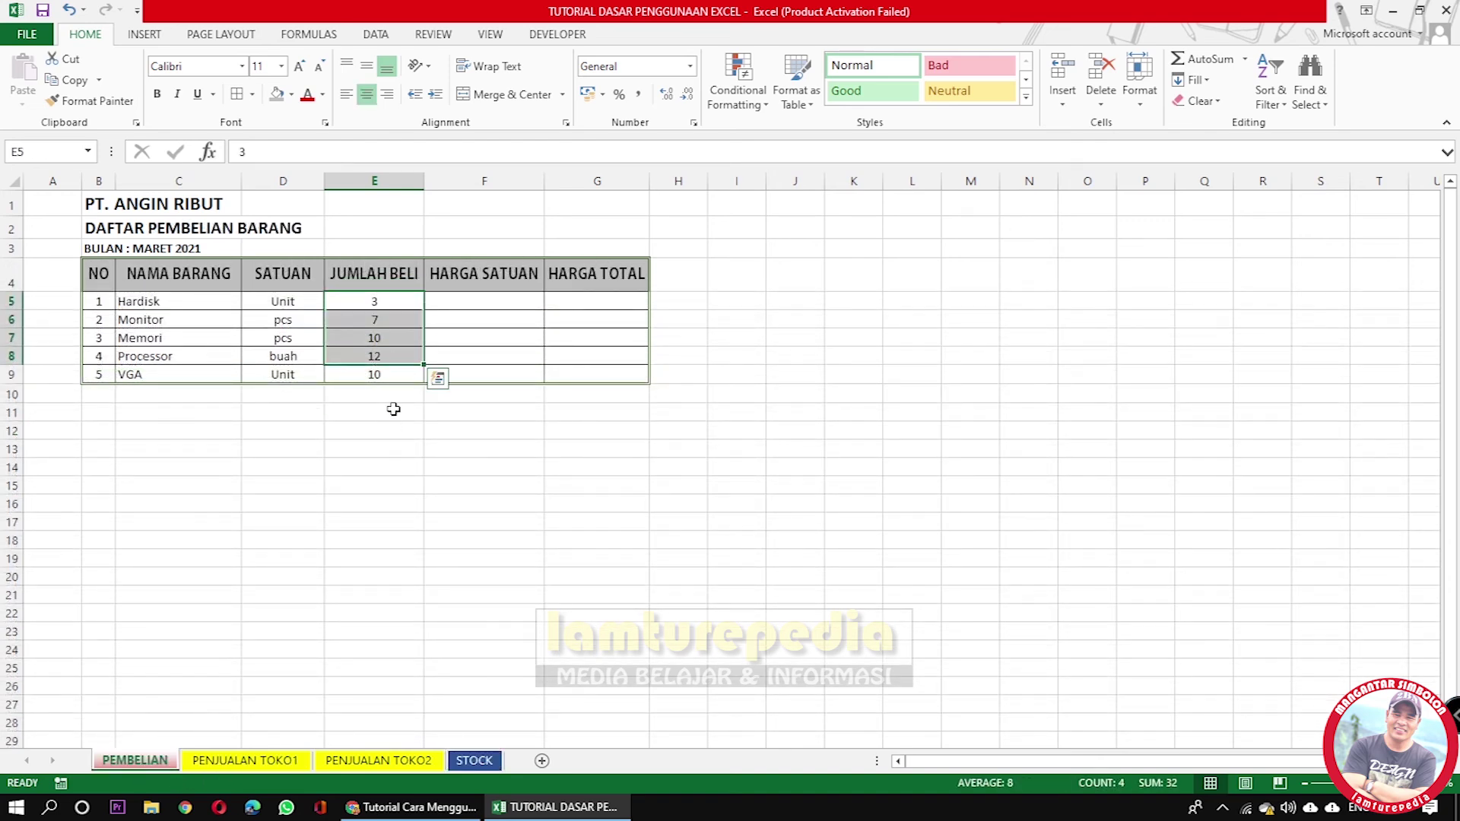
{"action": "left_click", "coordinate": [397, 504]}
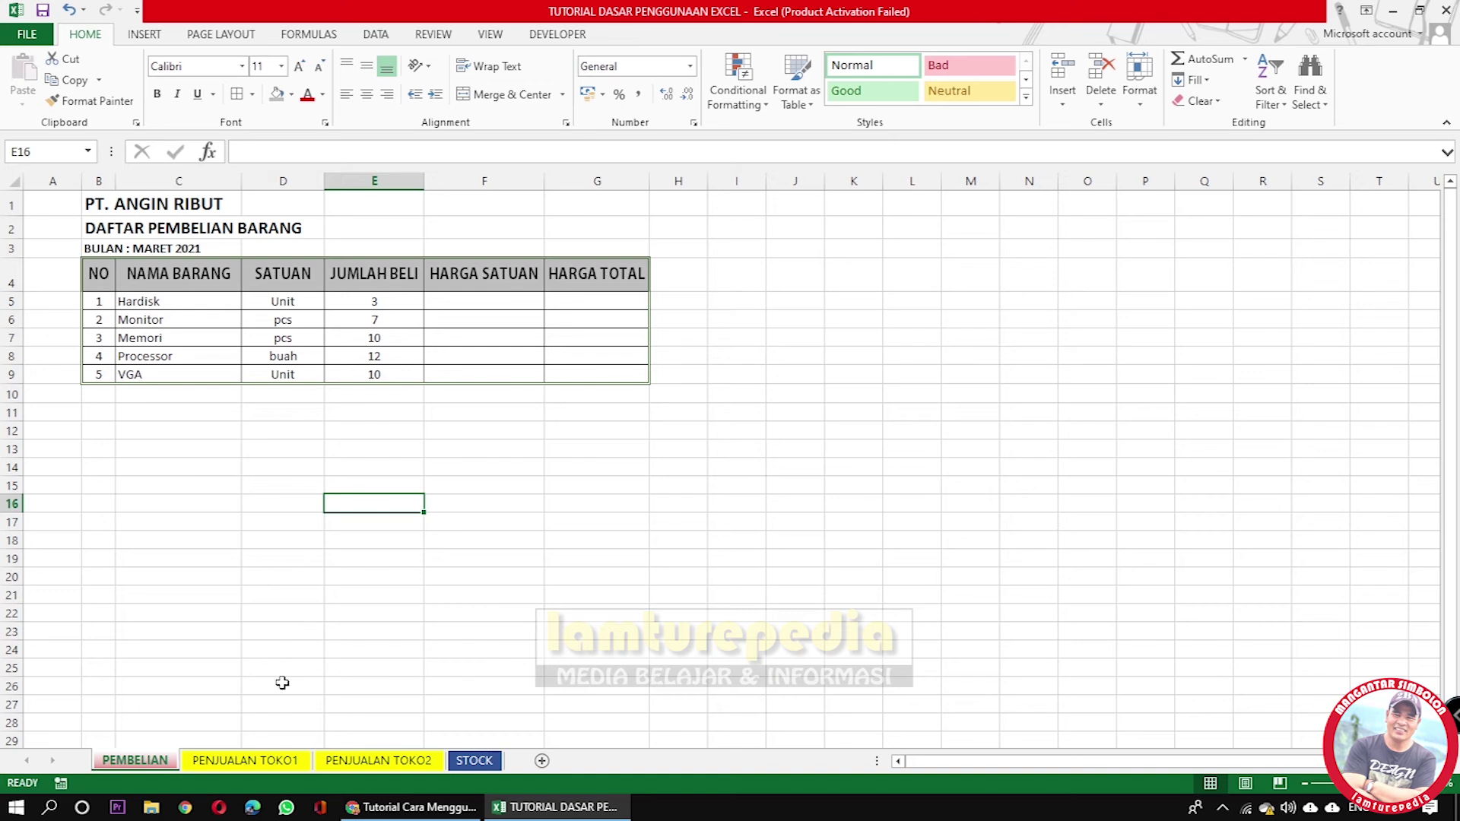
{"action": "left_click", "coordinate": [450, 422]}
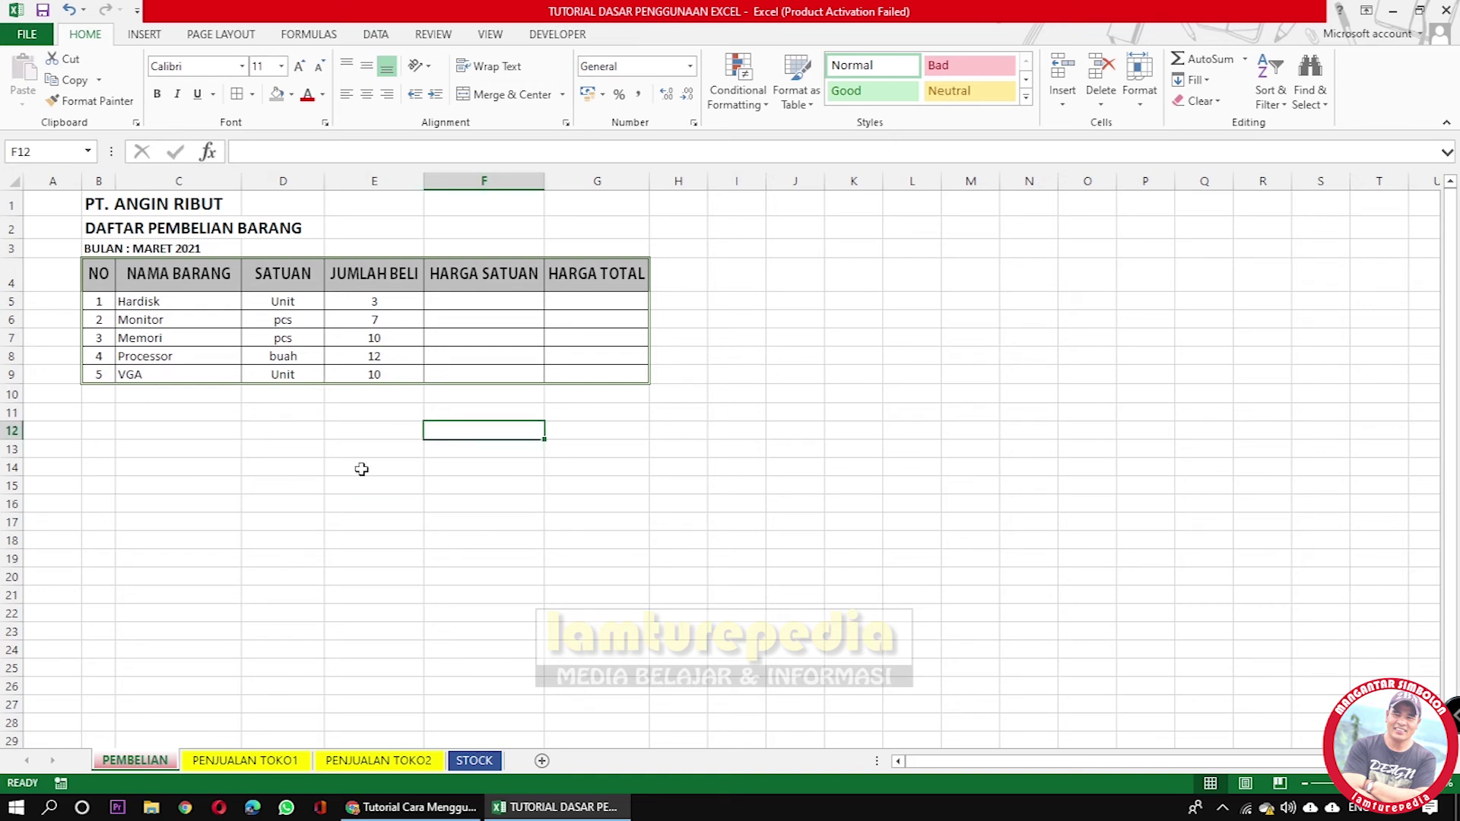
Copy the JUMLAH BELI quantities in E5:E9 of the PEMBELIAN sheet and paste them as values into E5:E9 of the STOCK sheet.
{"action": "left_click_drag", "start_coordinate": [364, 298], "coordinate": [369, 375]}
{"action": "left_click_drag", "start_coordinate": [409, 471], "coordinate": [403, 451]}
{"action": "left_click_drag", "start_coordinate": [376, 307], "coordinate": [376, 374]}
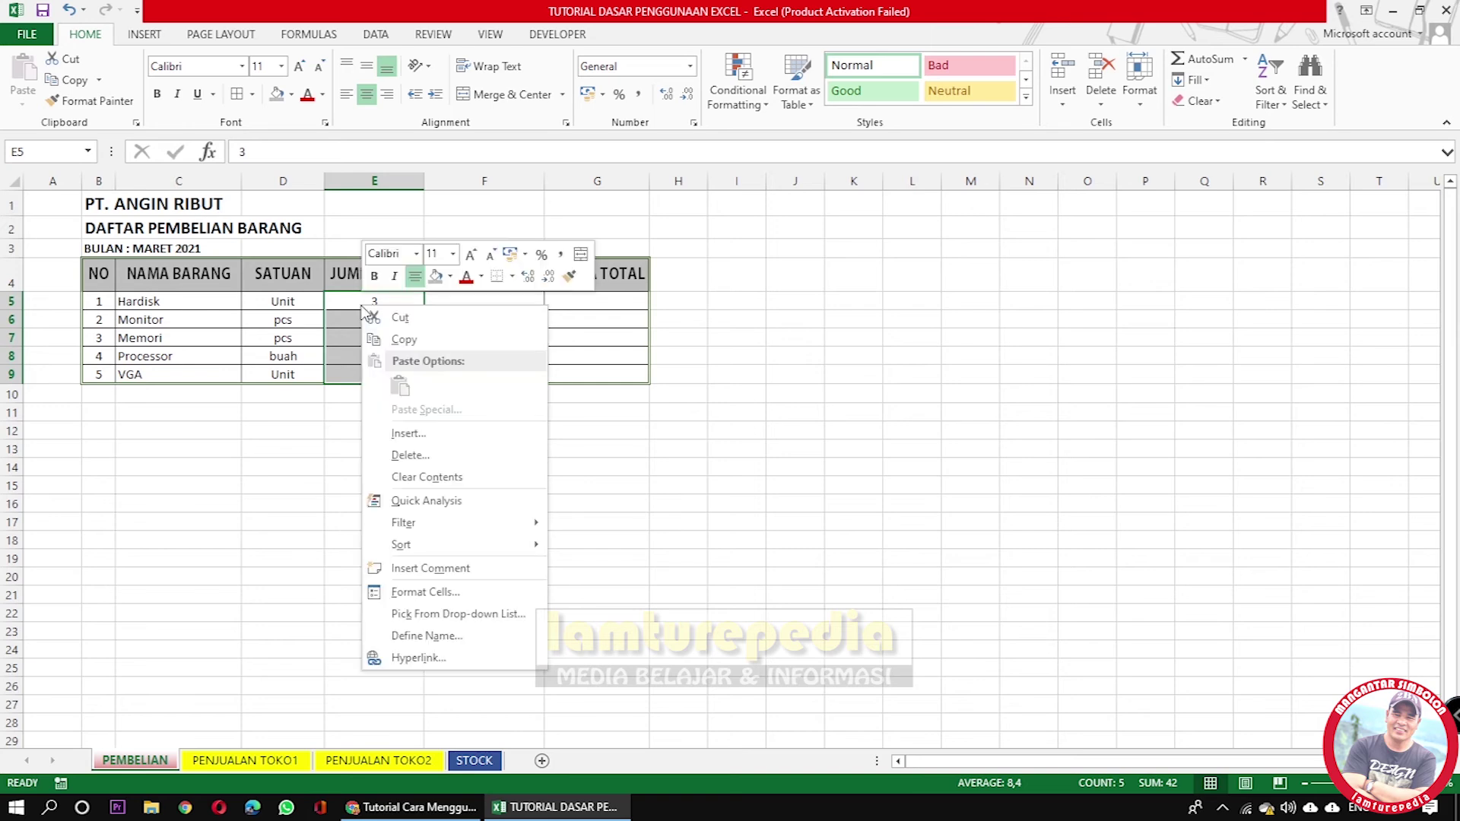
{"action": "left_click", "coordinate": [411, 340]}
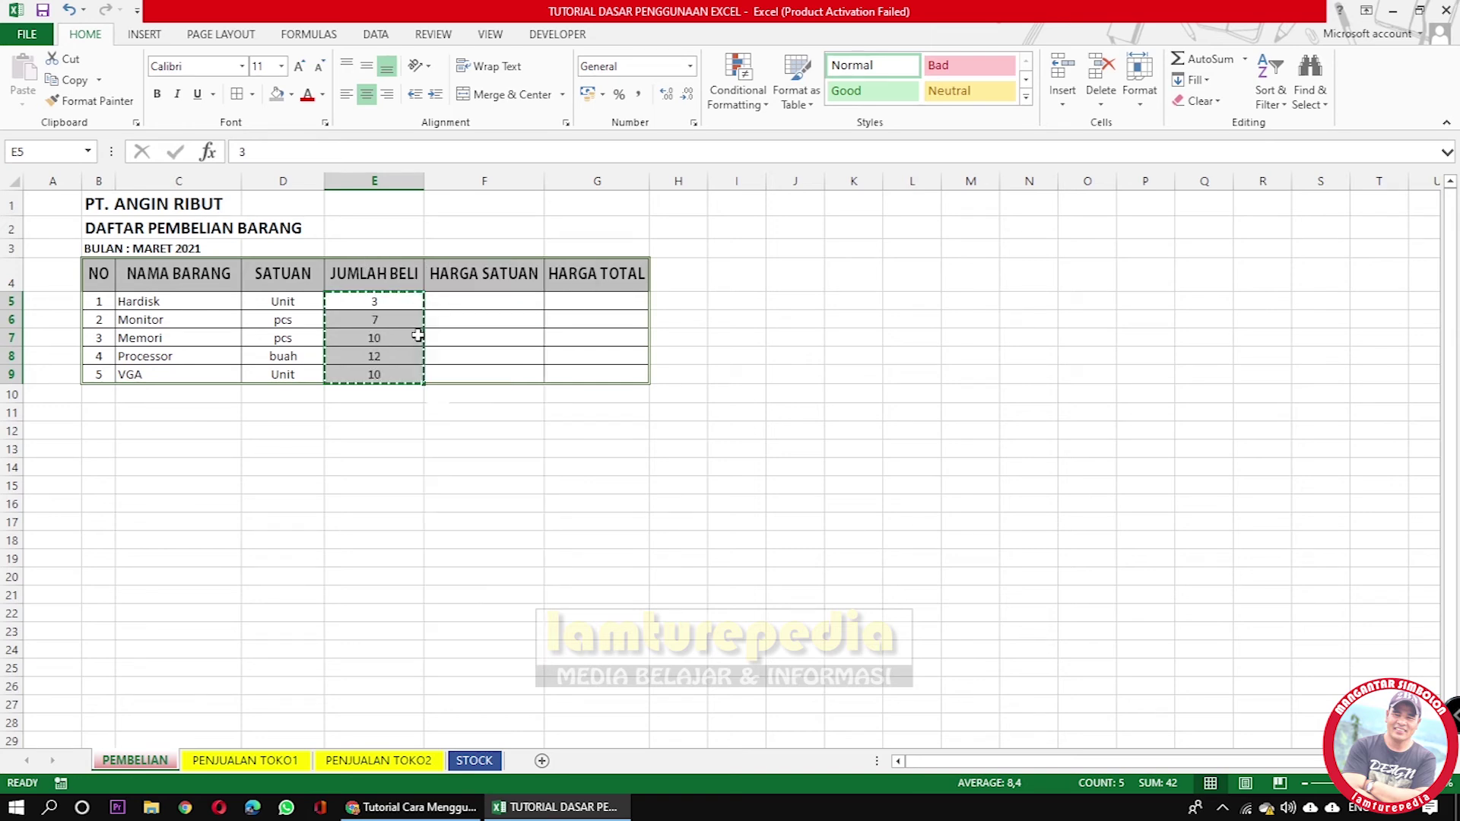
{"action": "left_click", "coordinate": [474, 760]}
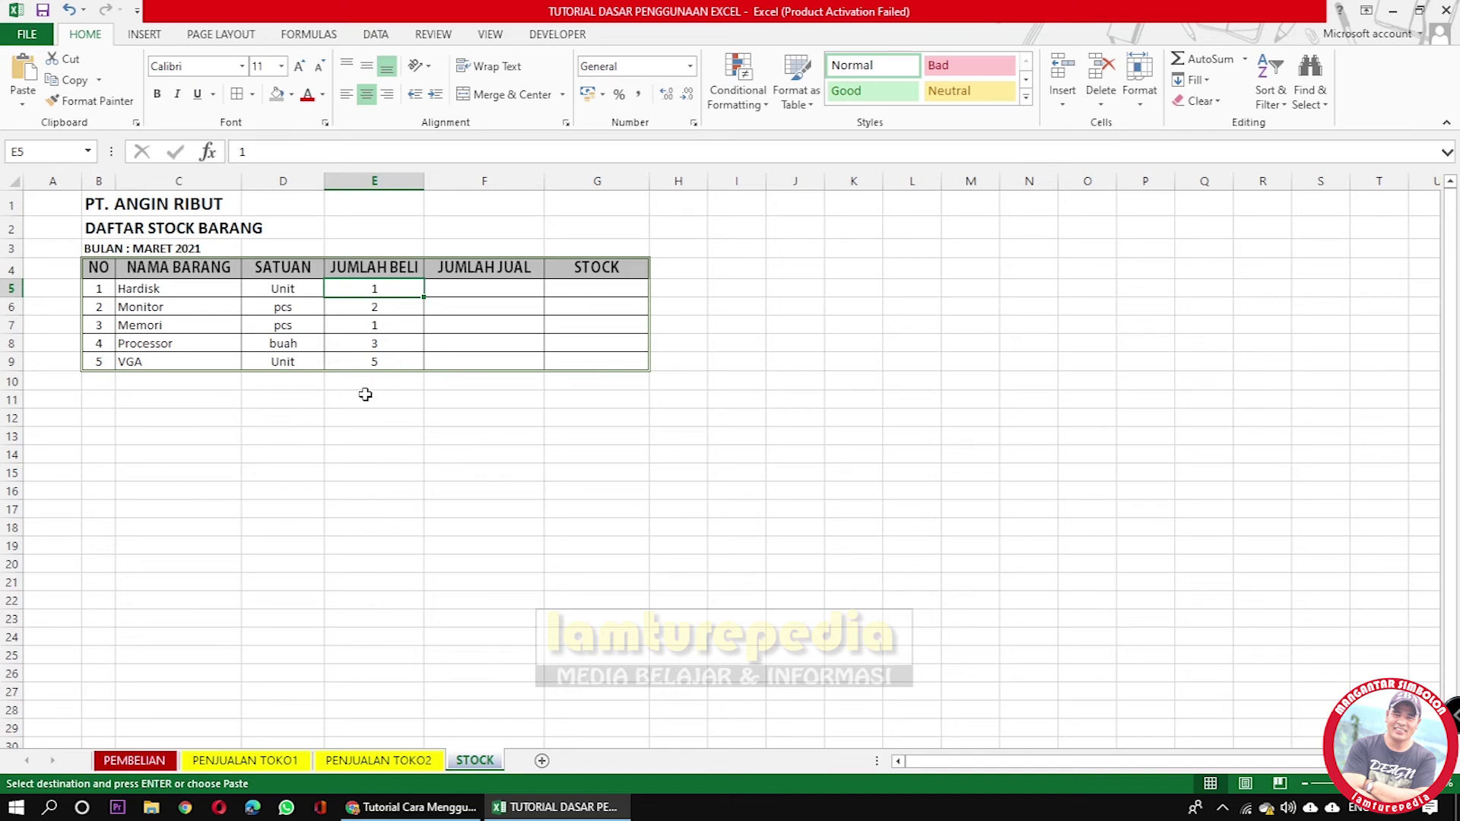
{"action": "left_click_drag", "start_coordinate": [400, 441], "coordinate": [400, 417]}
{"action": "left_click_drag", "start_coordinate": [378, 289], "coordinate": [375, 355]}
{"action": "right_click", "coordinate": [350, 292]}
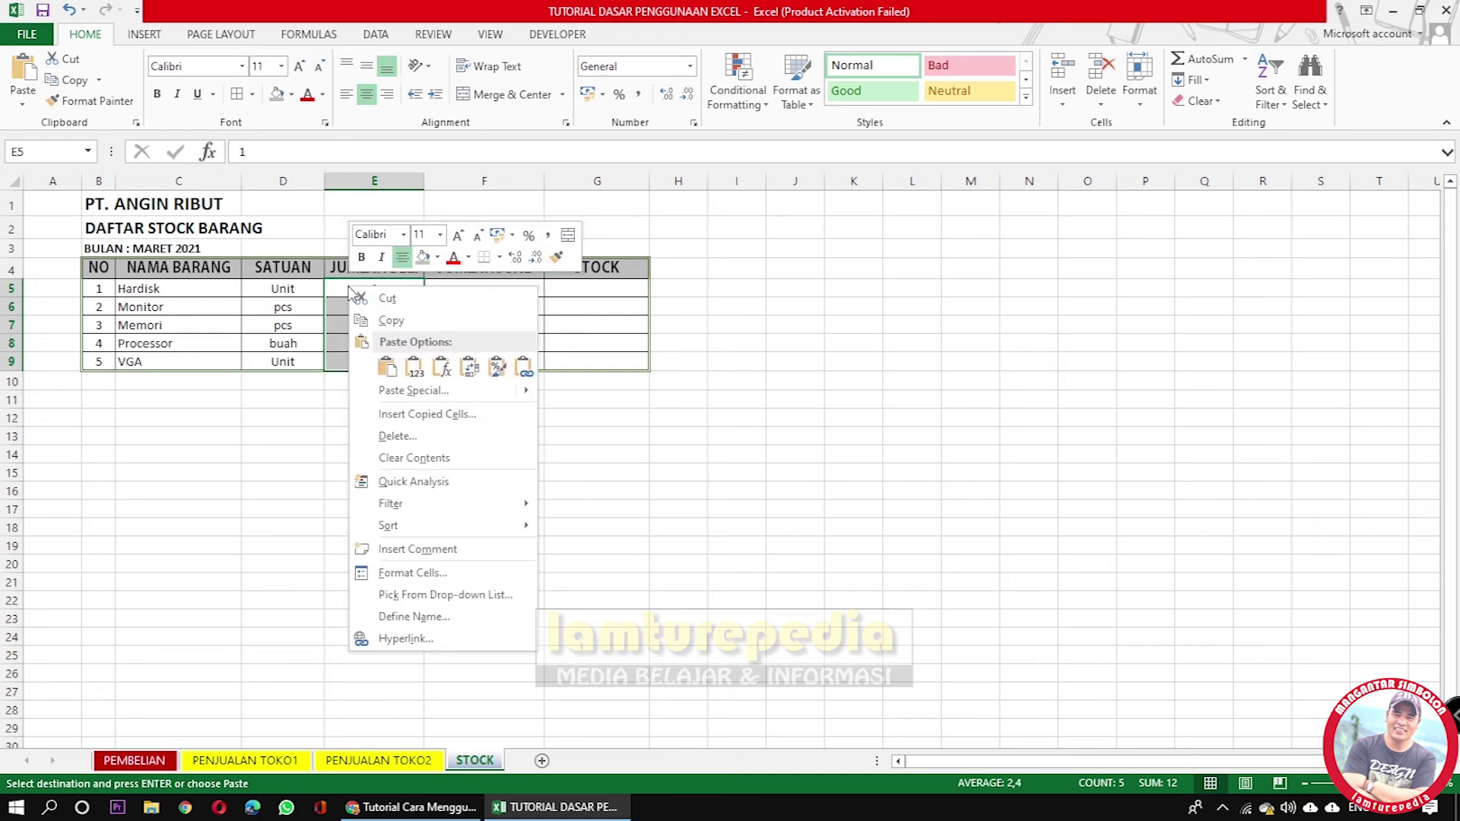
{"action": "left_click", "coordinate": [413, 368]}
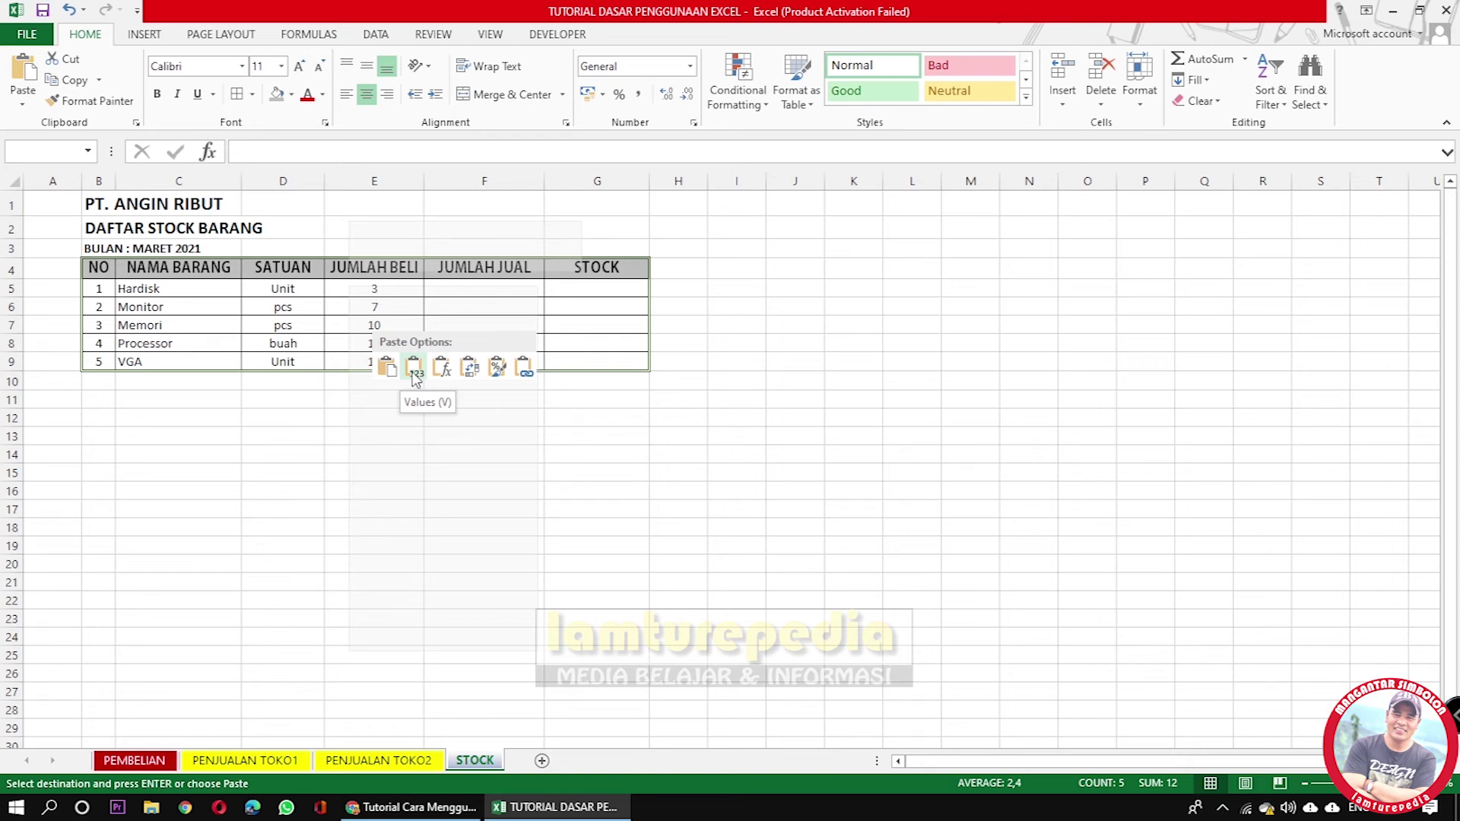
{"action": "left_click", "coordinate": [402, 439]}
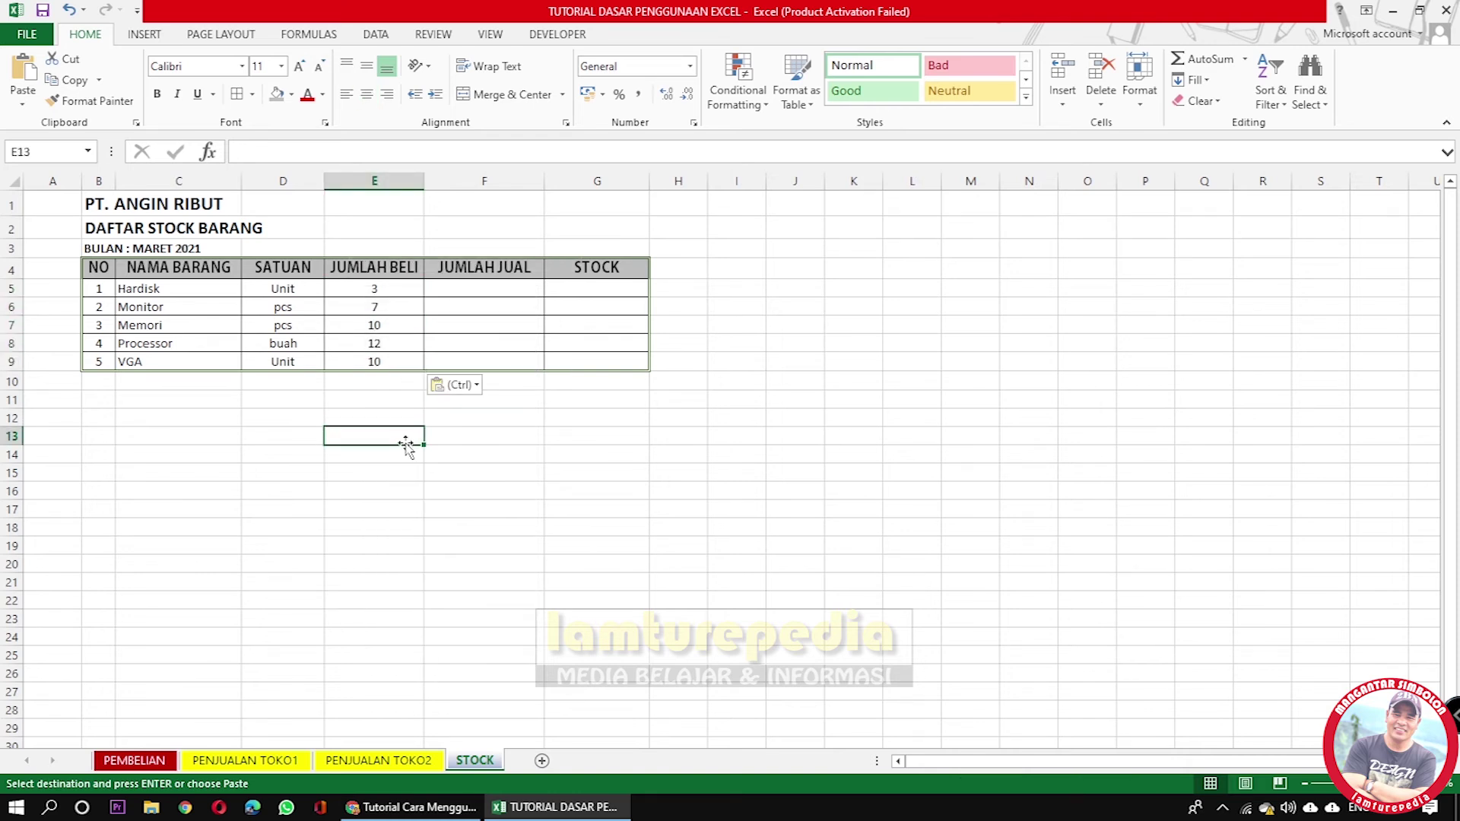
Change the header in F4 on the STOCK sheet to JUMLAH JUAL TOKO 1 and widen column F to fit it.
{"action": "left_click", "coordinate": [473, 287]}
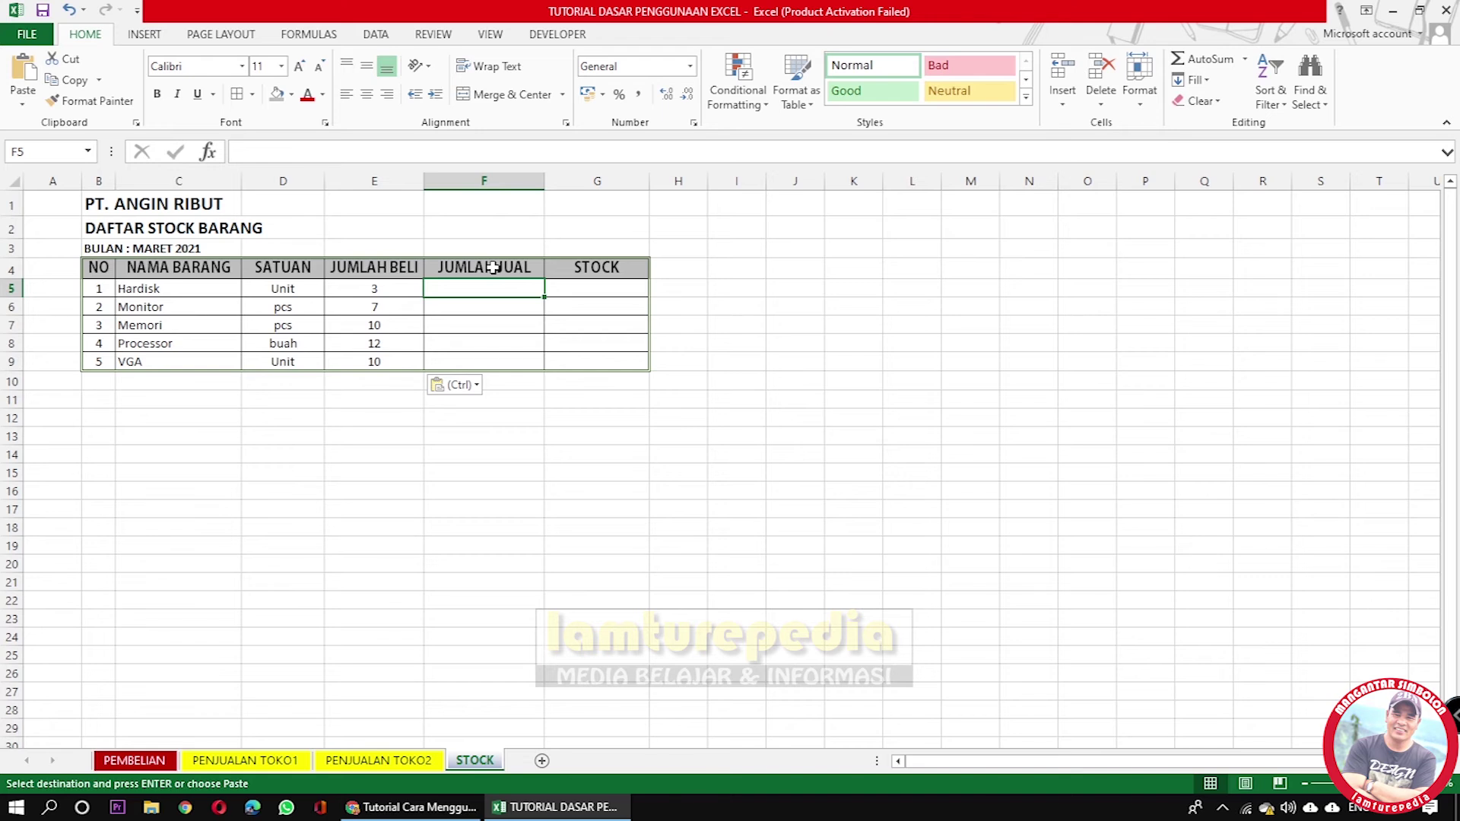
{"action": "left_click", "coordinate": [494, 267]}
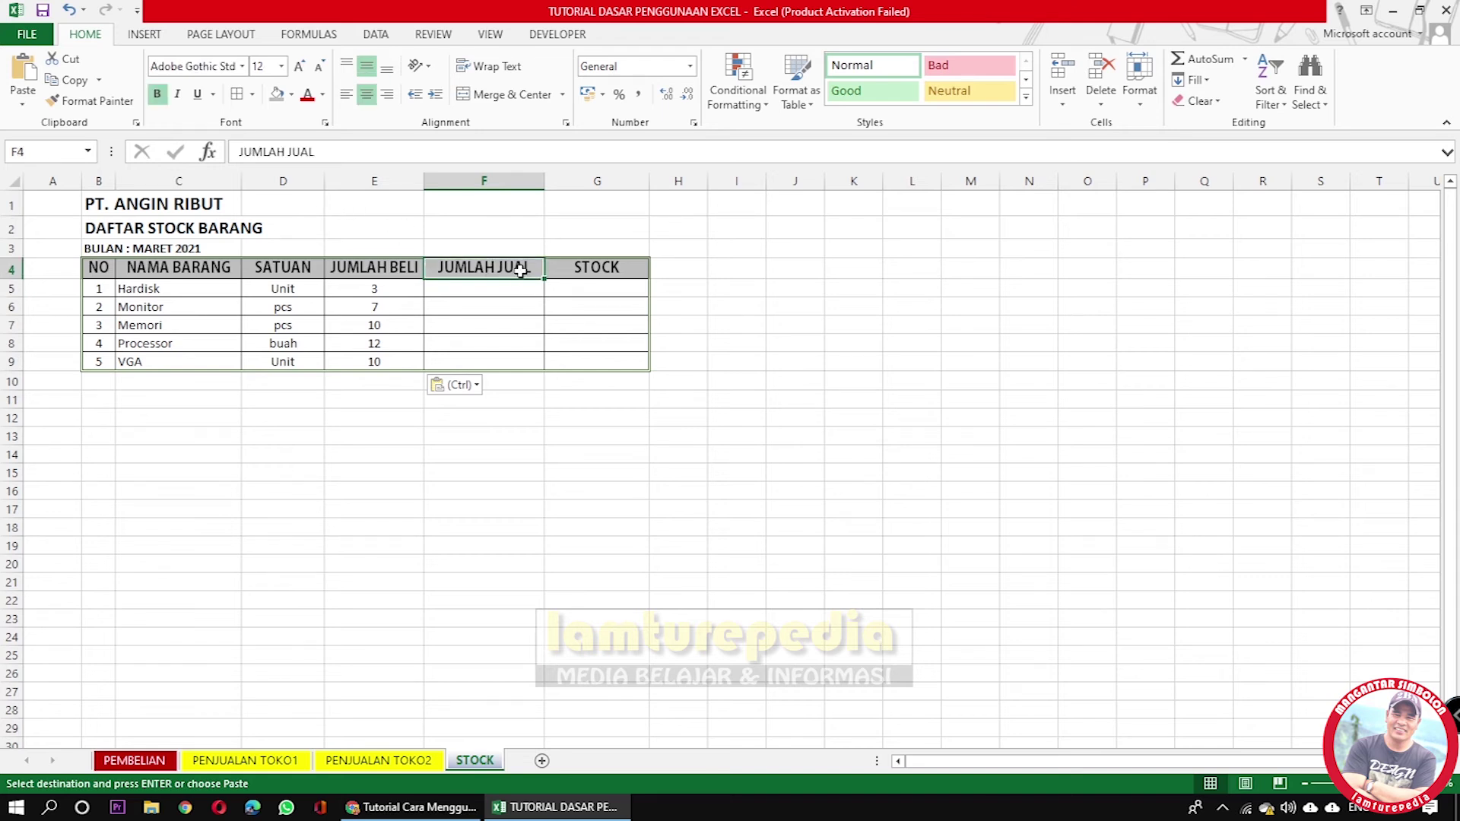
{"action": "left_click", "coordinate": [326, 152]}
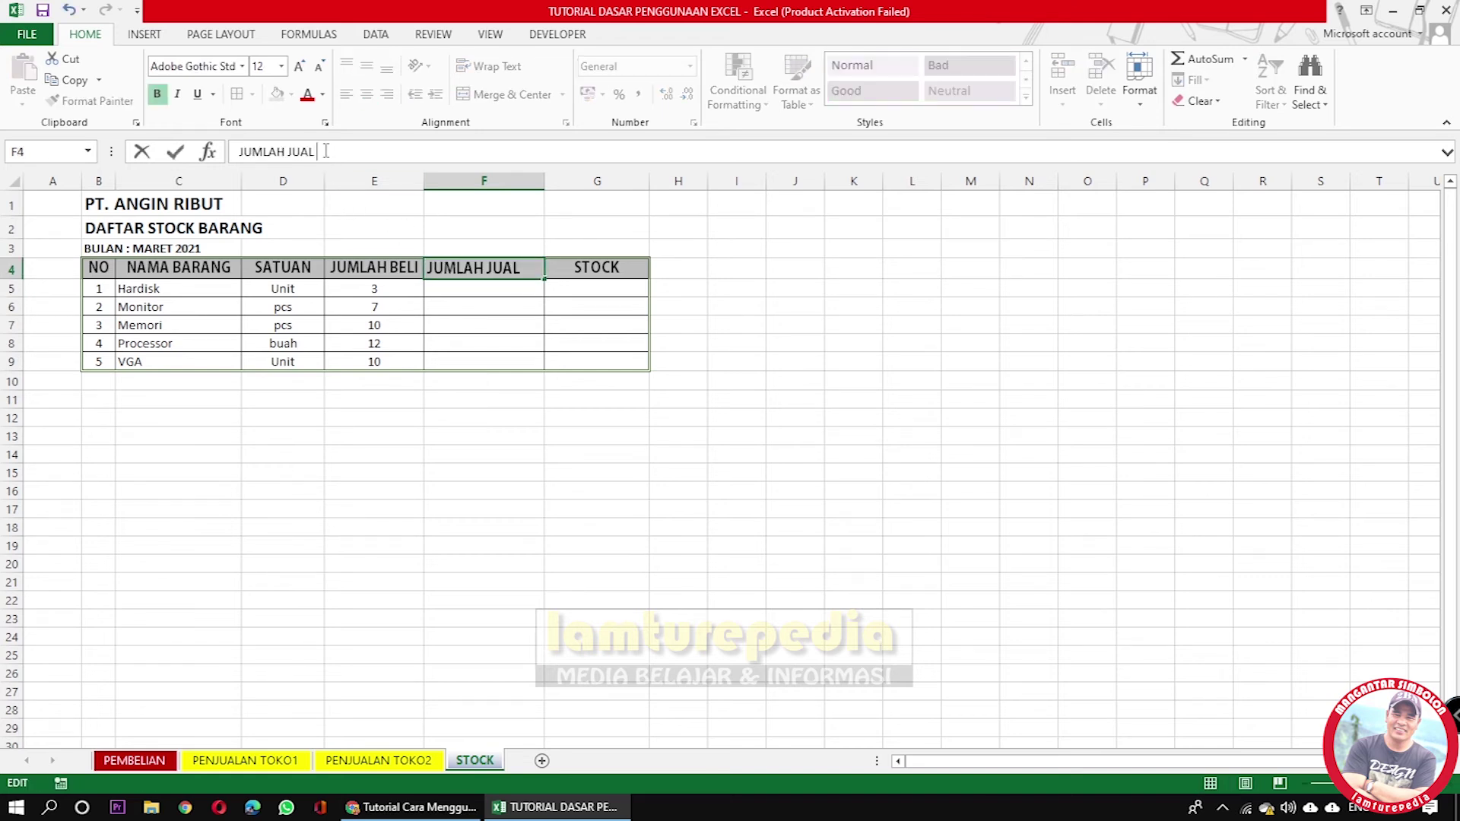
{"action": "type", "text": "TOKO 1"}
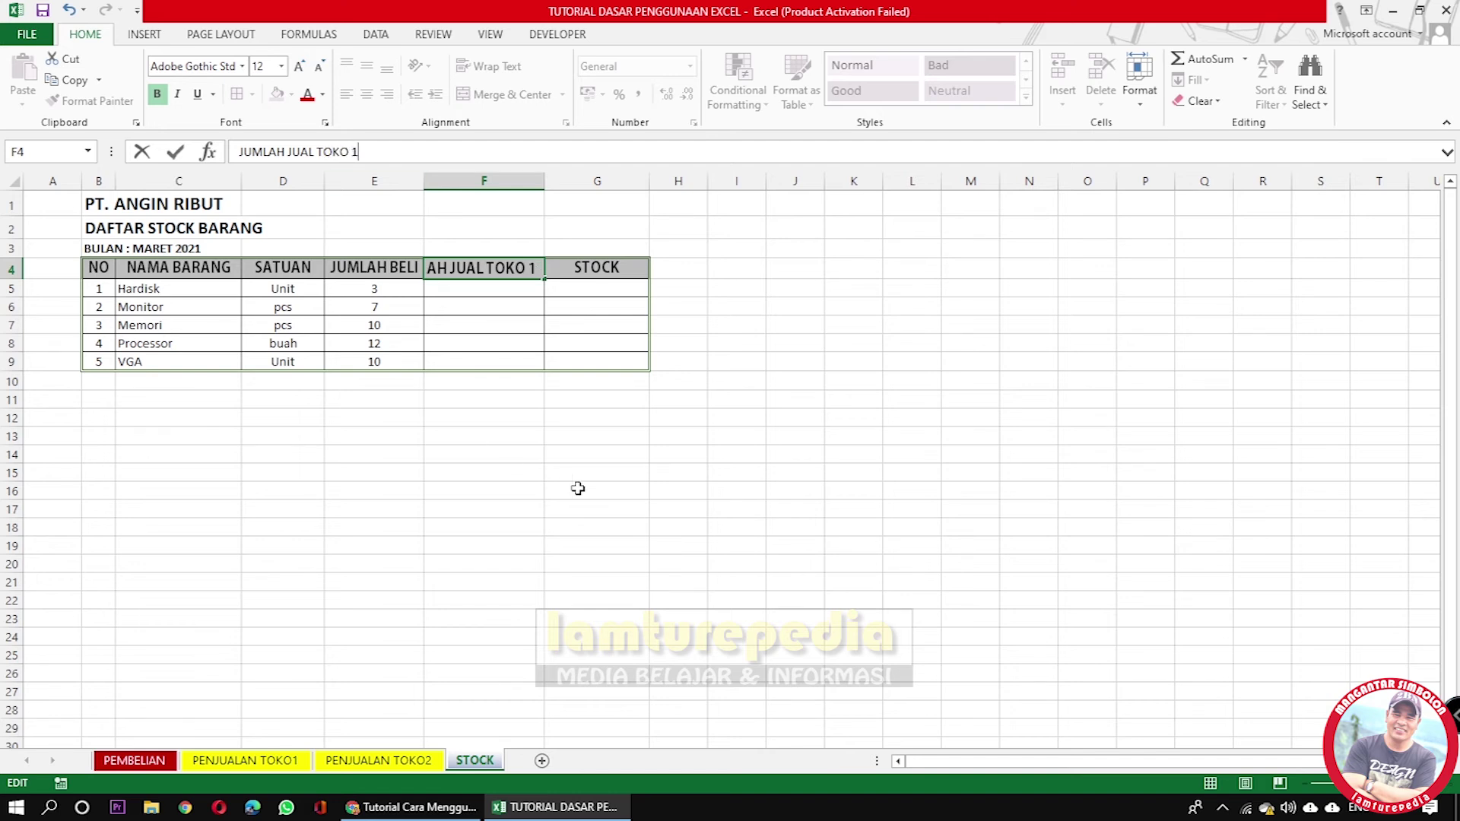
{"action": "left_click", "coordinate": [578, 506]}
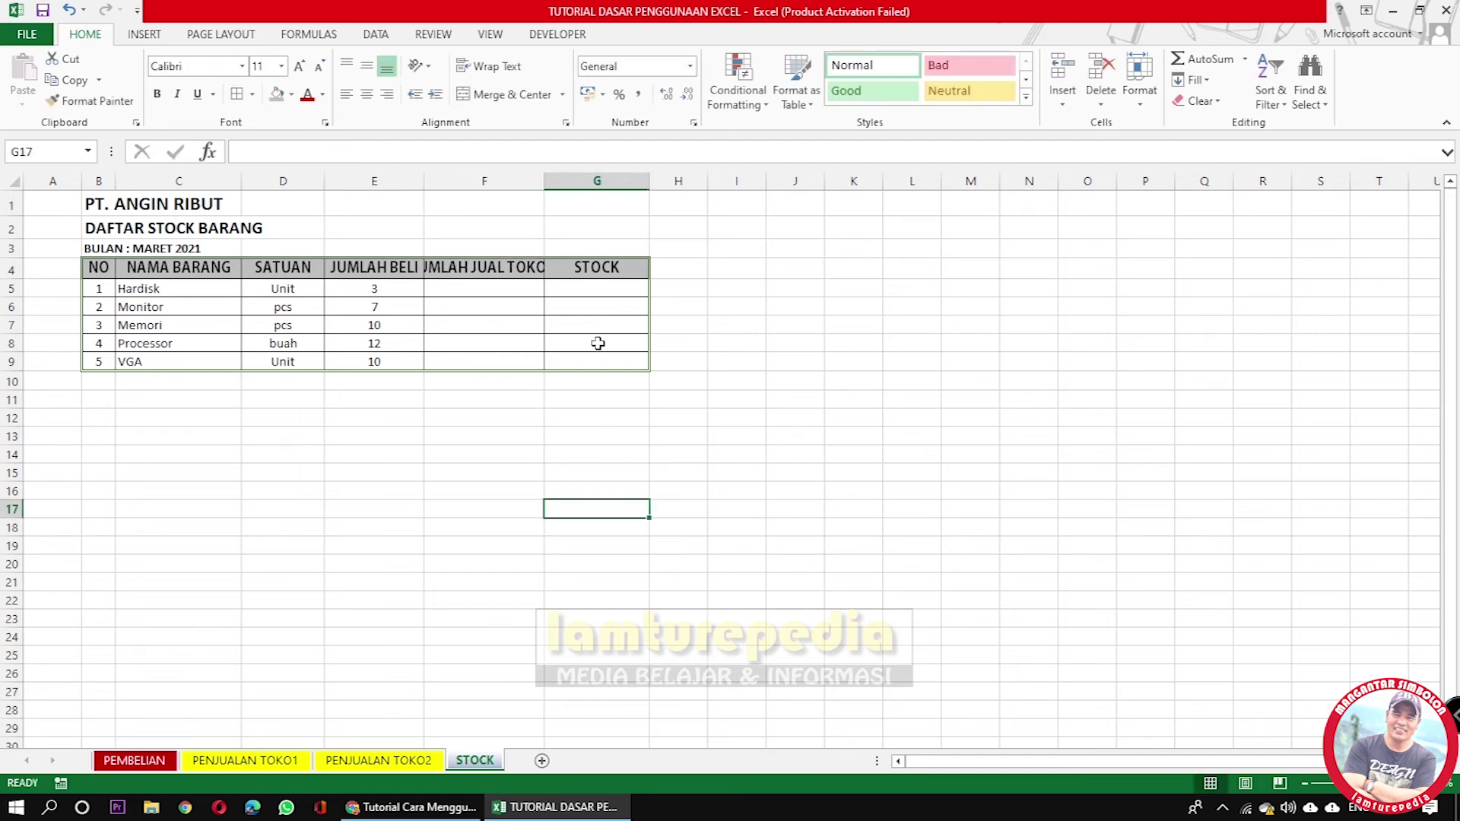
{"action": "left_click_drag", "start_coordinate": [544, 182], "coordinate": [582, 183]}
{"action": "left_click", "coordinate": [749, 454]}
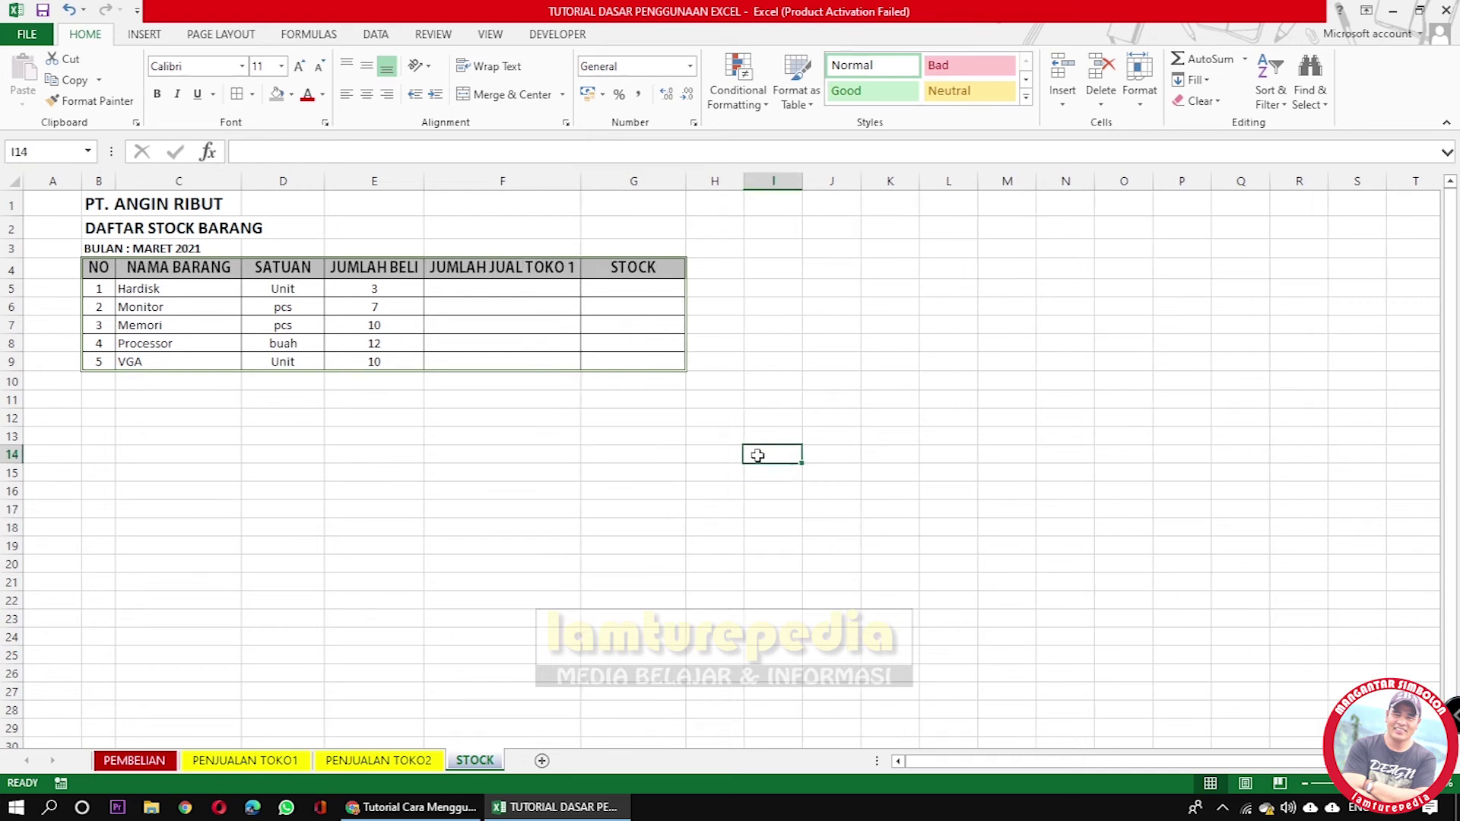
Insert a new sheet column before the STOCK column at G4.
{"action": "left_click", "coordinate": [609, 270]}
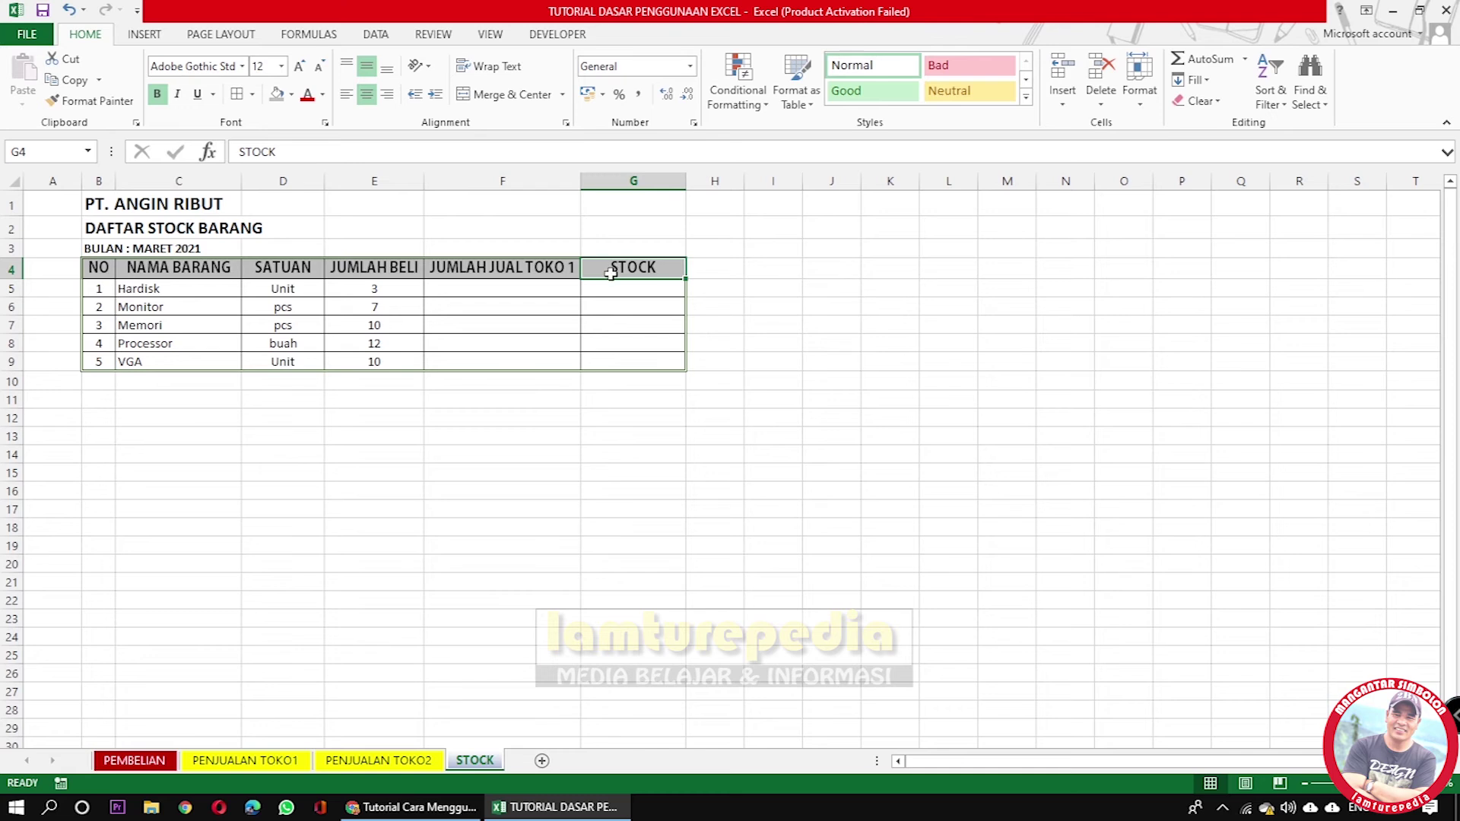
{"action": "left_click", "coordinate": [616, 342]}
{"action": "left_click", "coordinate": [617, 266]}
{"action": "left_click", "coordinate": [1063, 105]}
{"action": "left_click", "coordinate": [1124, 170]}
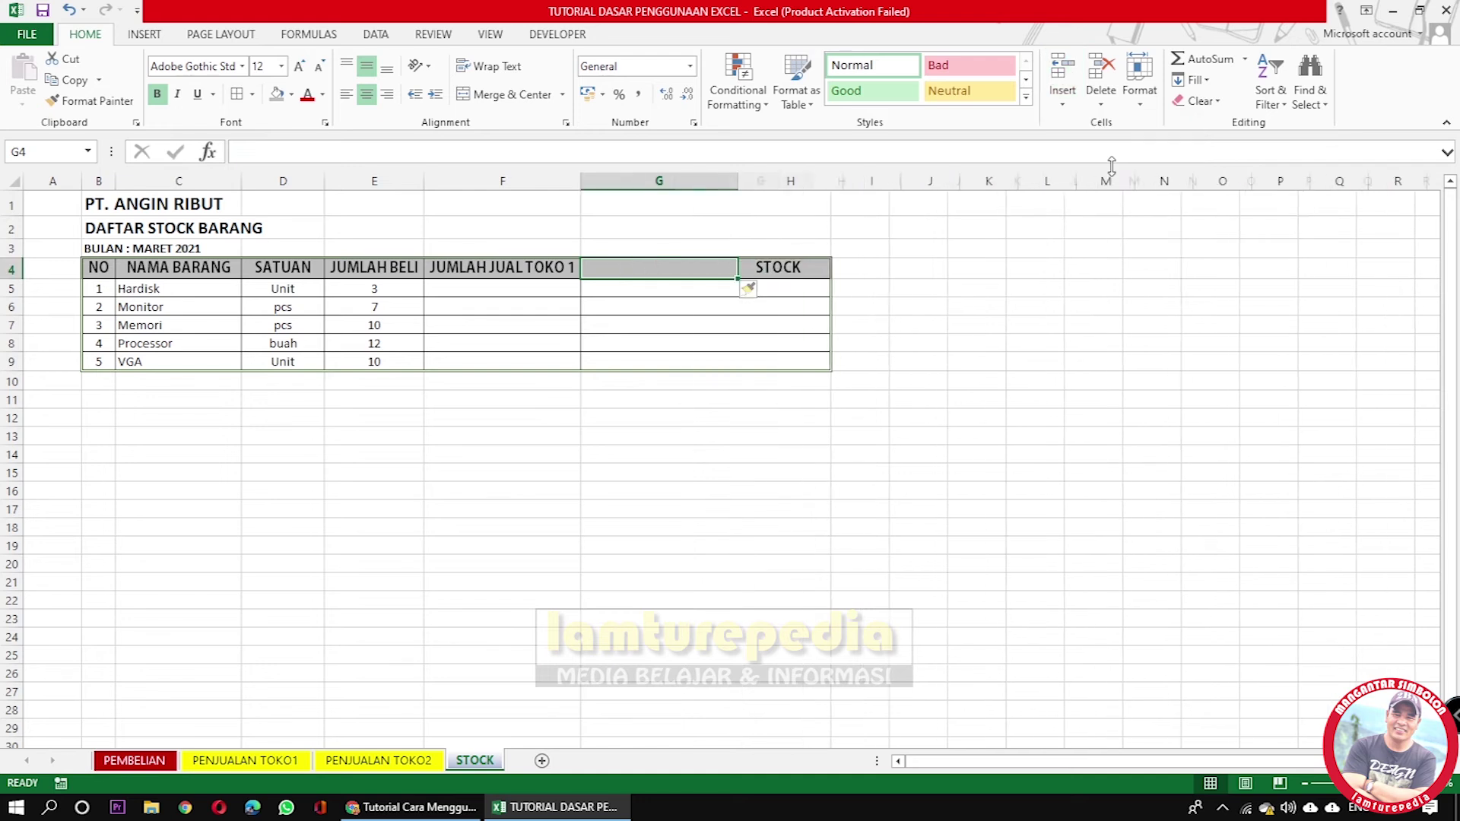
Copy the F4 header into the empty header cell G4 and change the copy to JUMLAH JUAL TOKO 2.
{"action": "left_click", "coordinate": [483, 273]}
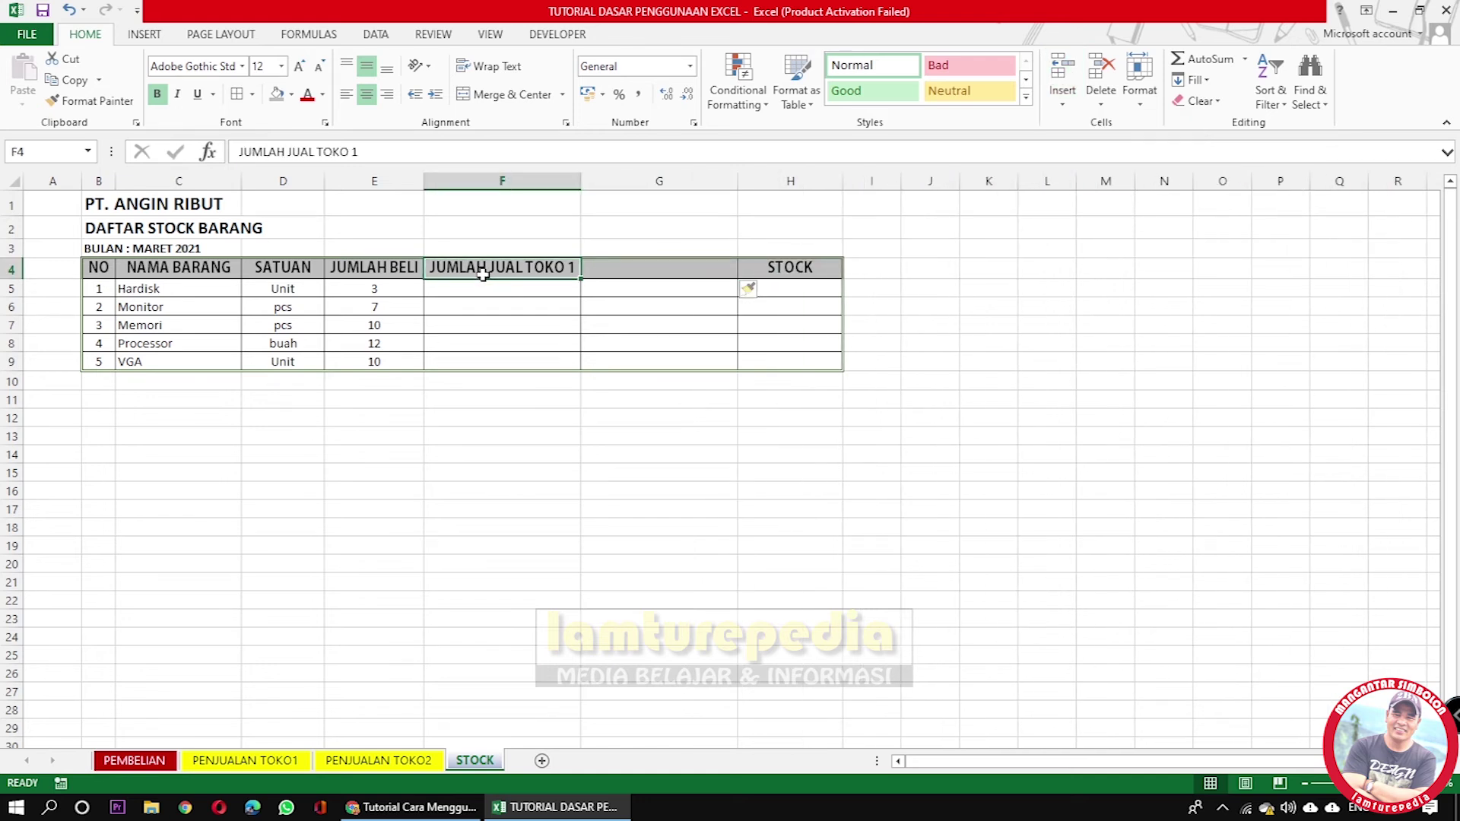
{"action": "left_click", "coordinate": [67, 80]}
{"action": "left_click", "coordinate": [631, 267]}
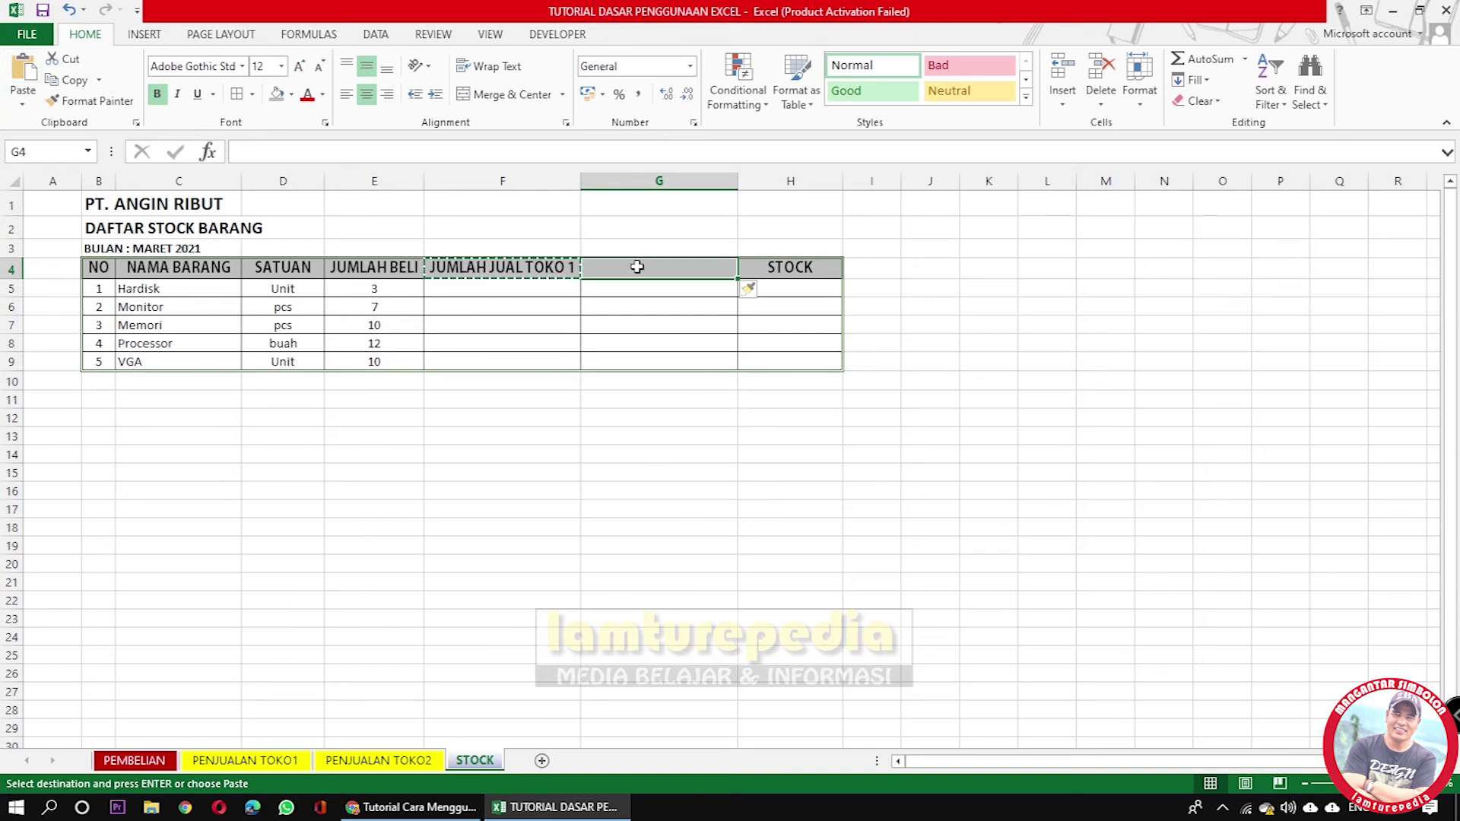
{"action": "key", "text": "ctrl+v"}
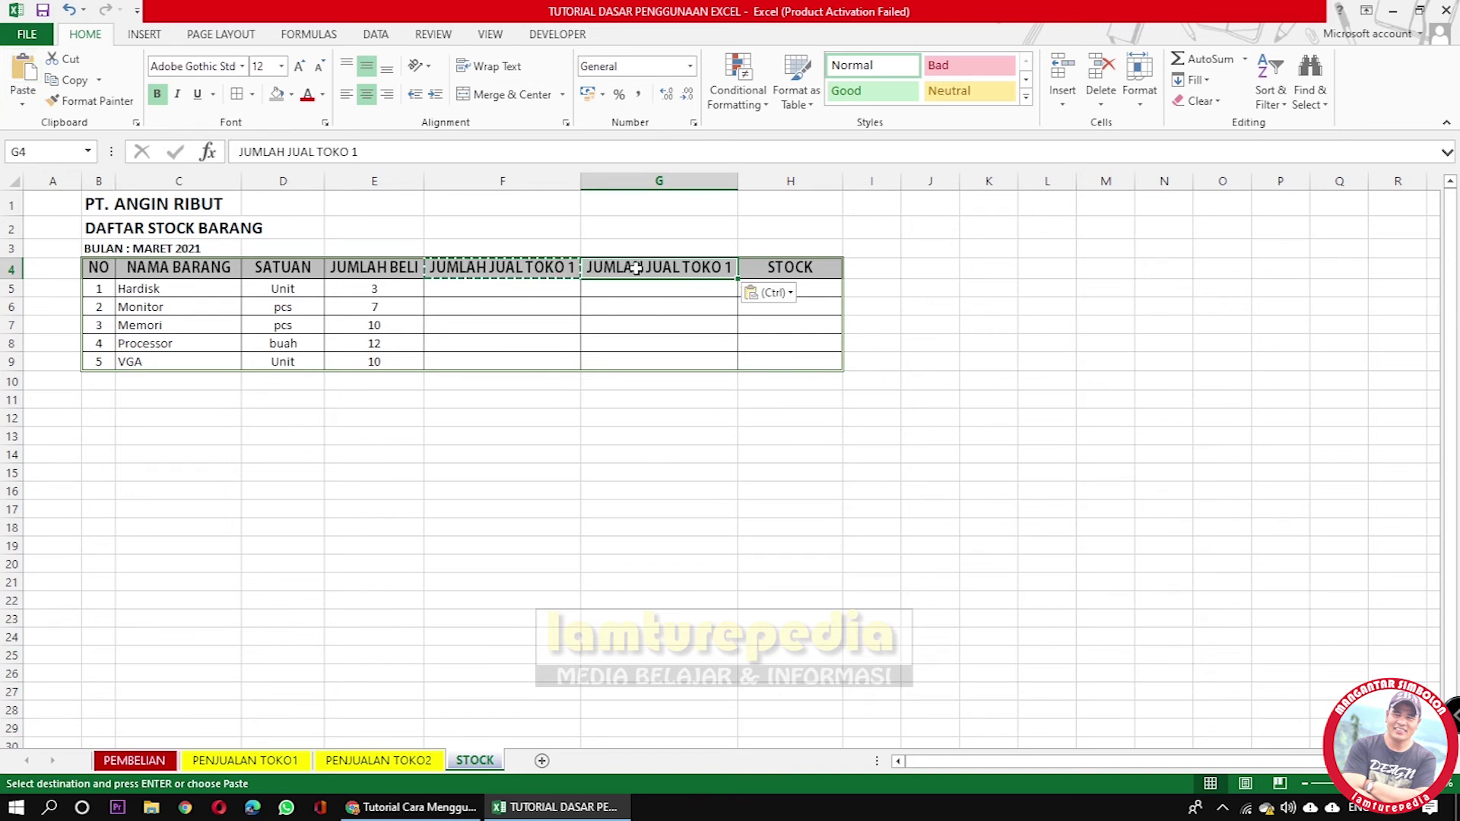
{"action": "left_click", "coordinate": [372, 152]}
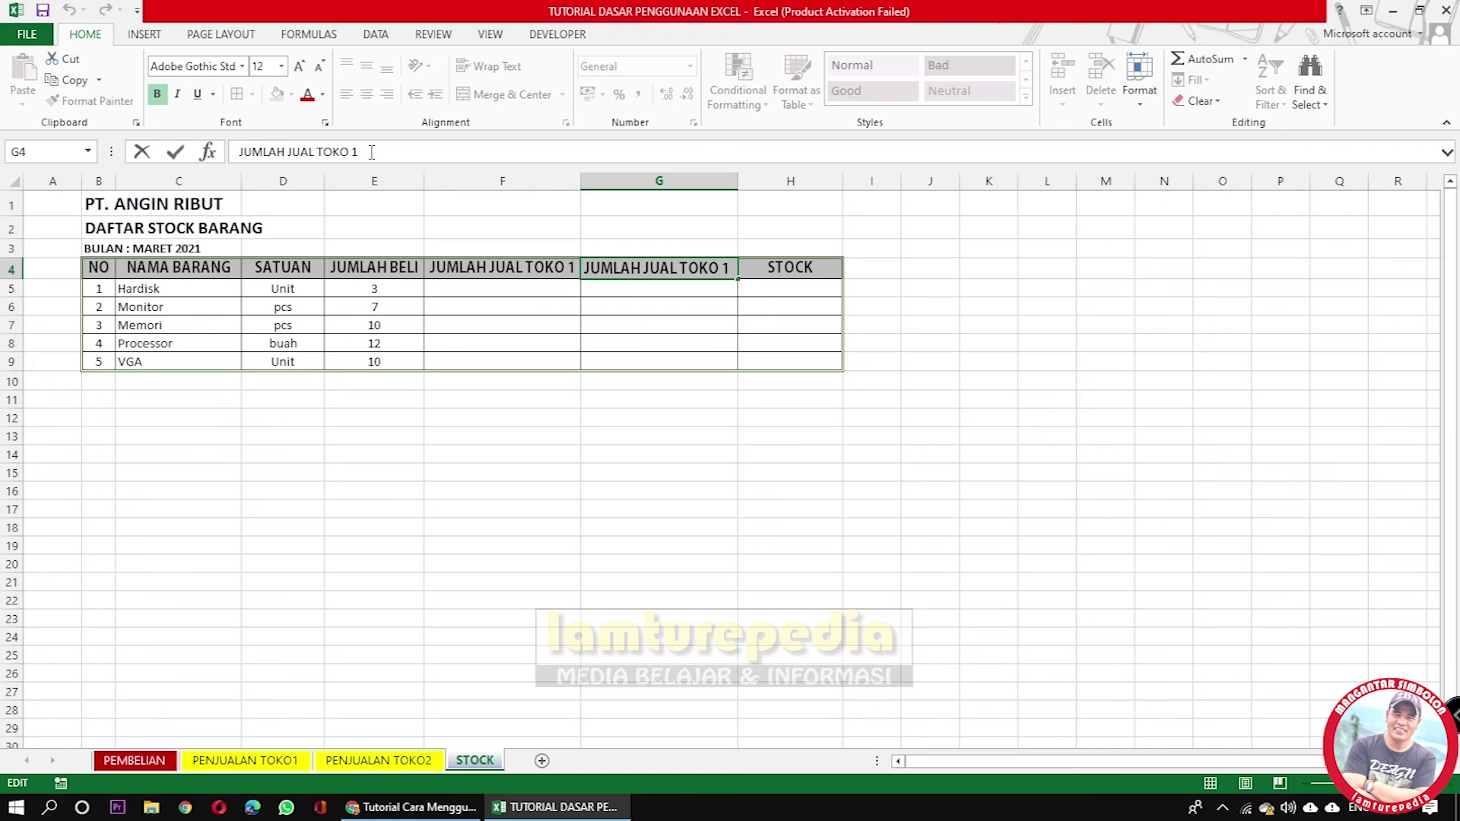
{"action": "type", "text": "2"}
{"action": "key", "text": "Return"}
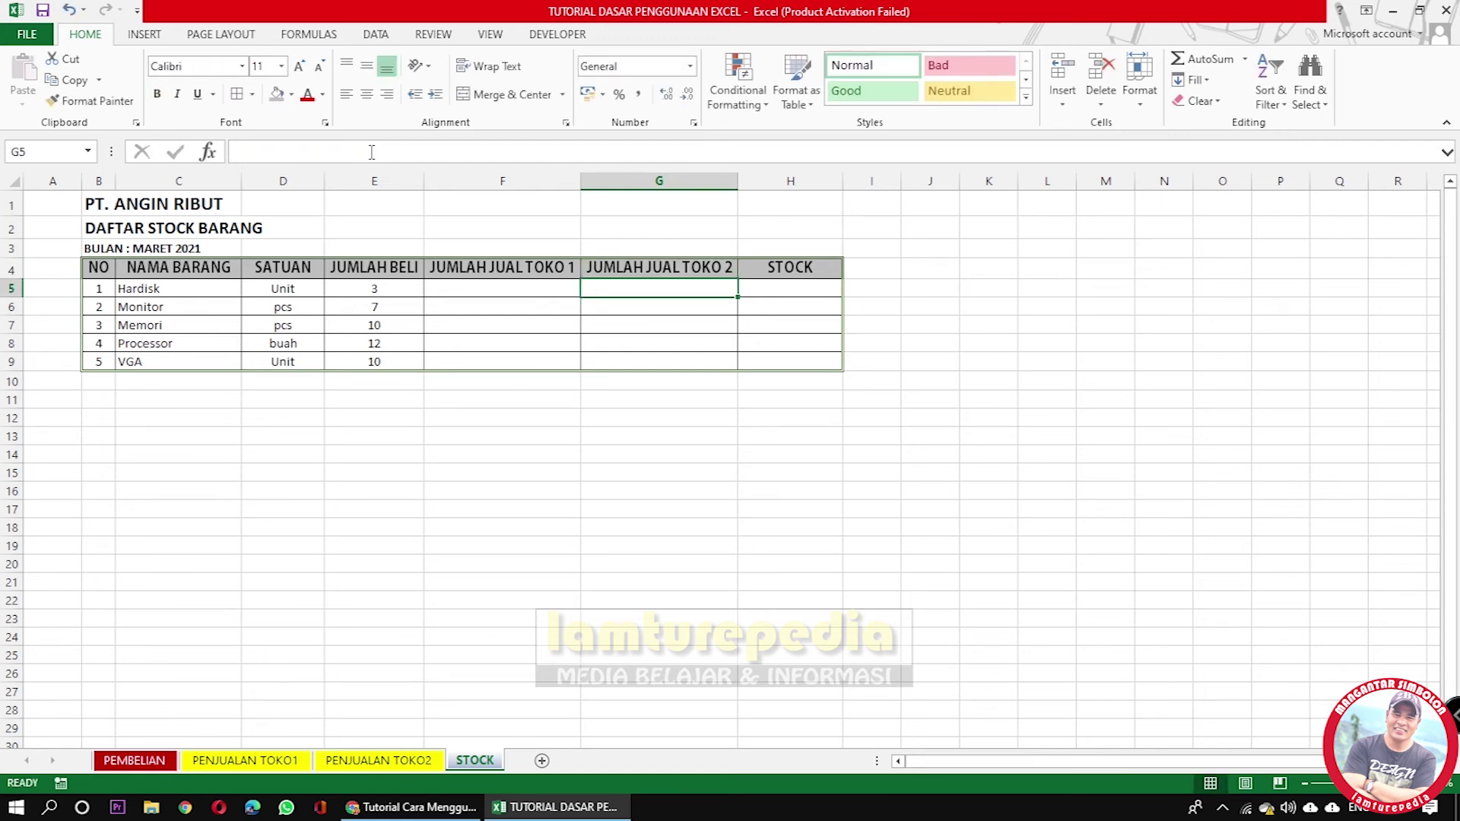
{"action": "left_click", "coordinate": [498, 454]}
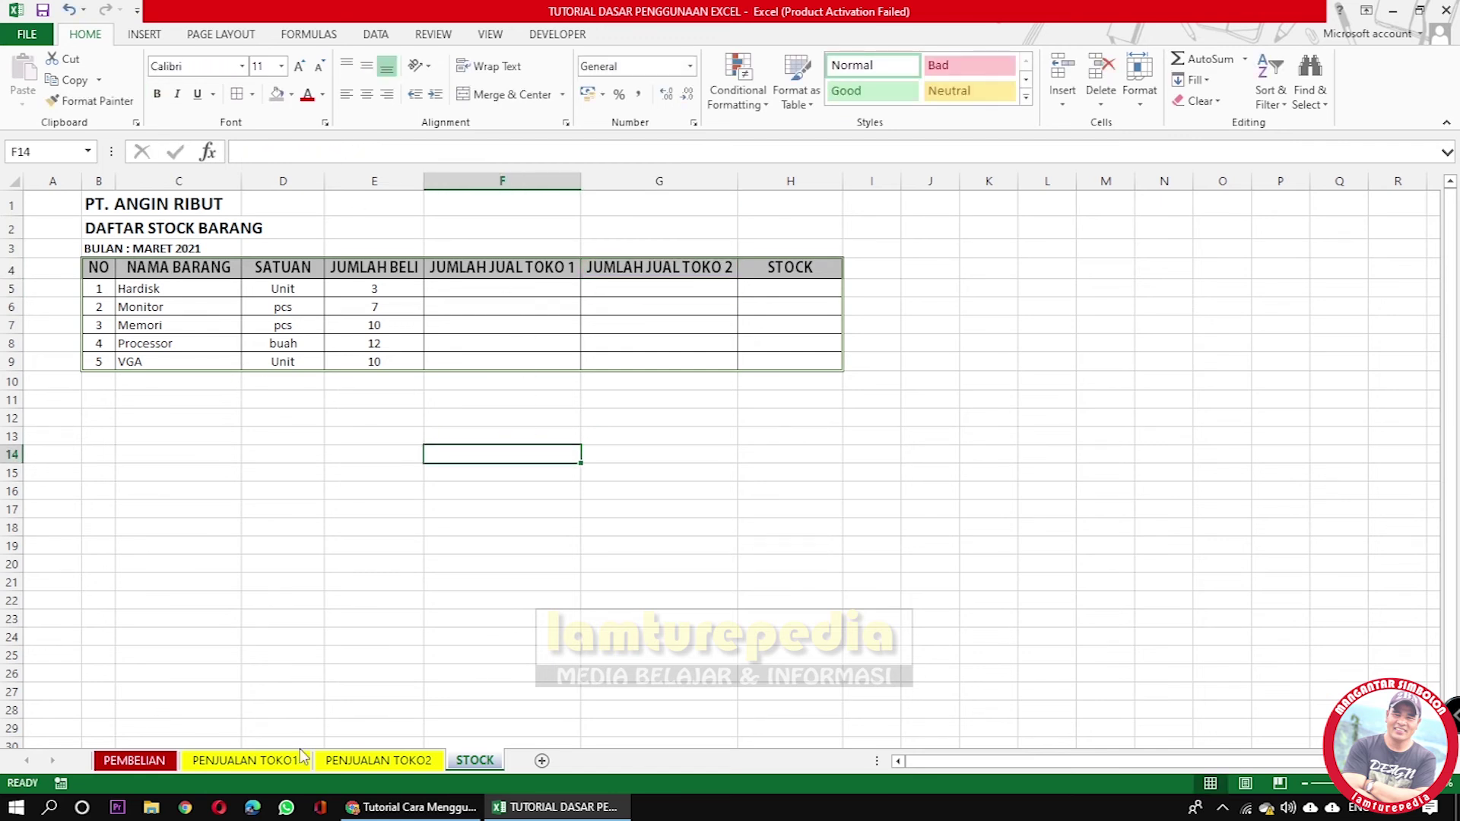
Copy the JUMLAH JUAL quantities in E5:E9 of PENJUALAN TOKO1 and paste them as values starting at F5 on the STOCK sheet.
{"action": "left_click", "coordinate": [258, 763]}
{"action": "left_click_drag", "start_coordinate": [380, 454], "coordinate": [392, 445]}
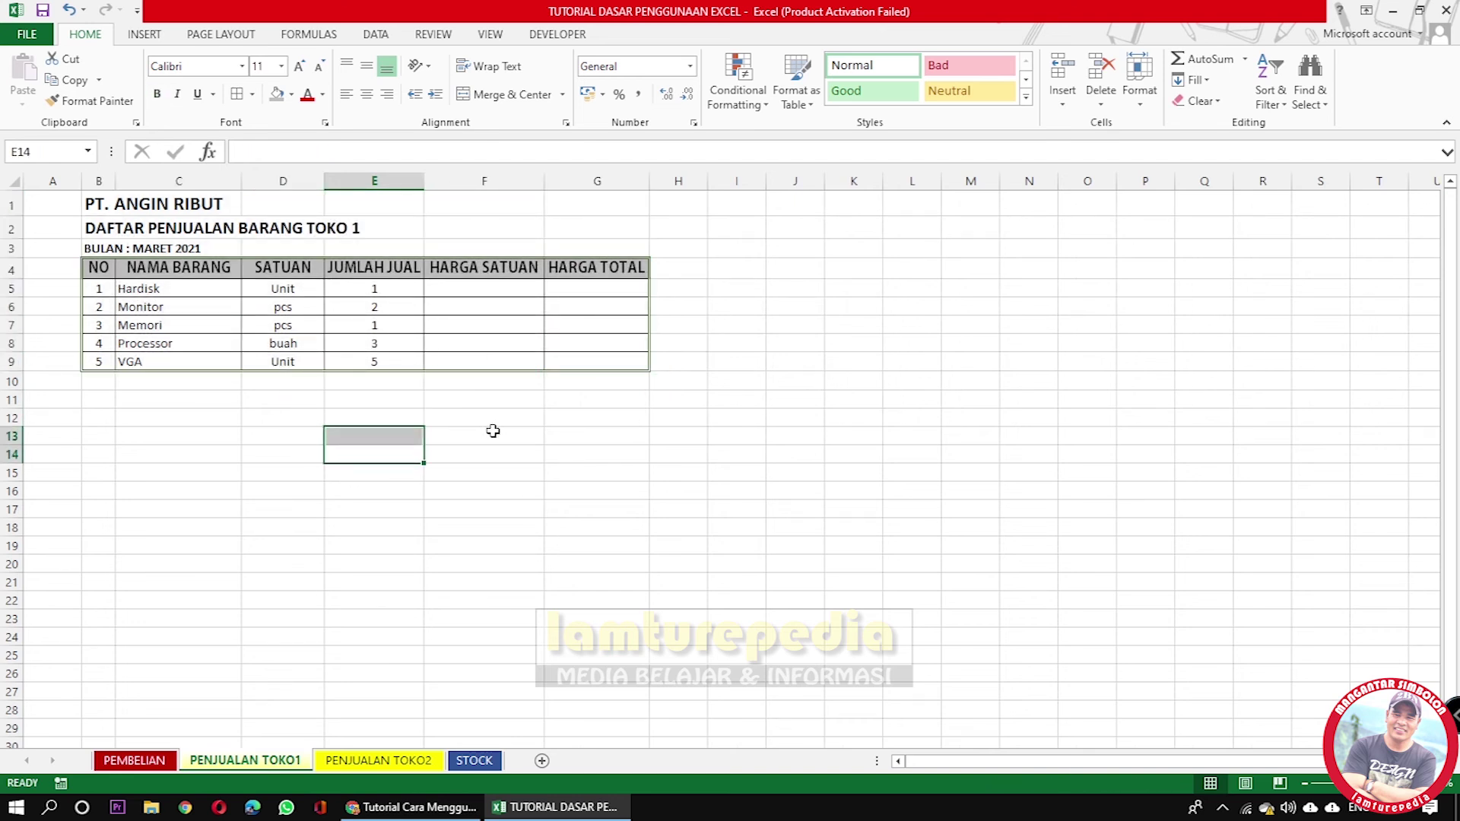
{"action": "left_click_drag", "start_coordinate": [375, 289], "coordinate": [378, 356]}
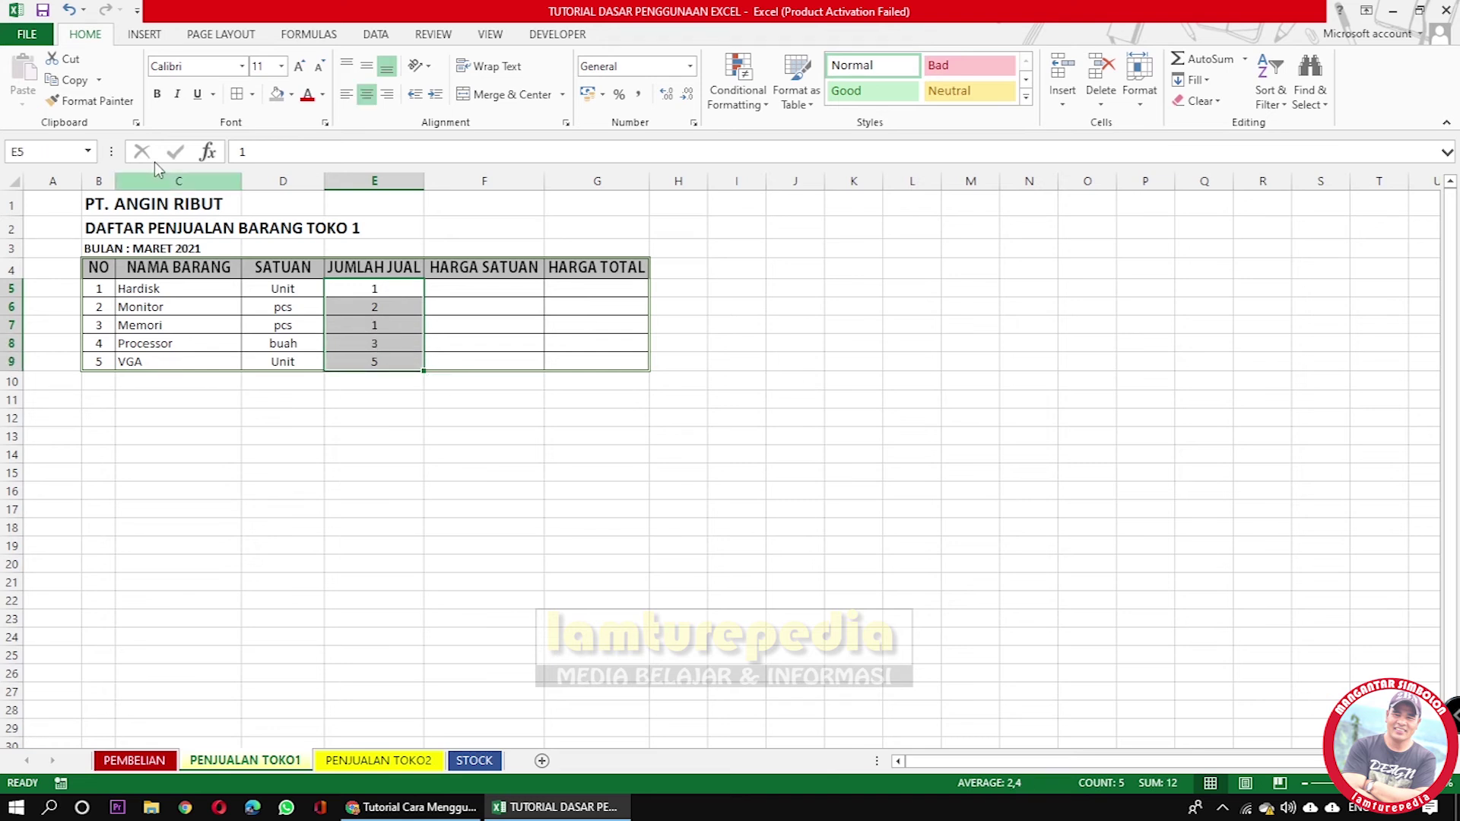
{"action": "left_click", "coordinate": [69, 79]}
{"action": "left_click", "coordinate": [475, 760]}
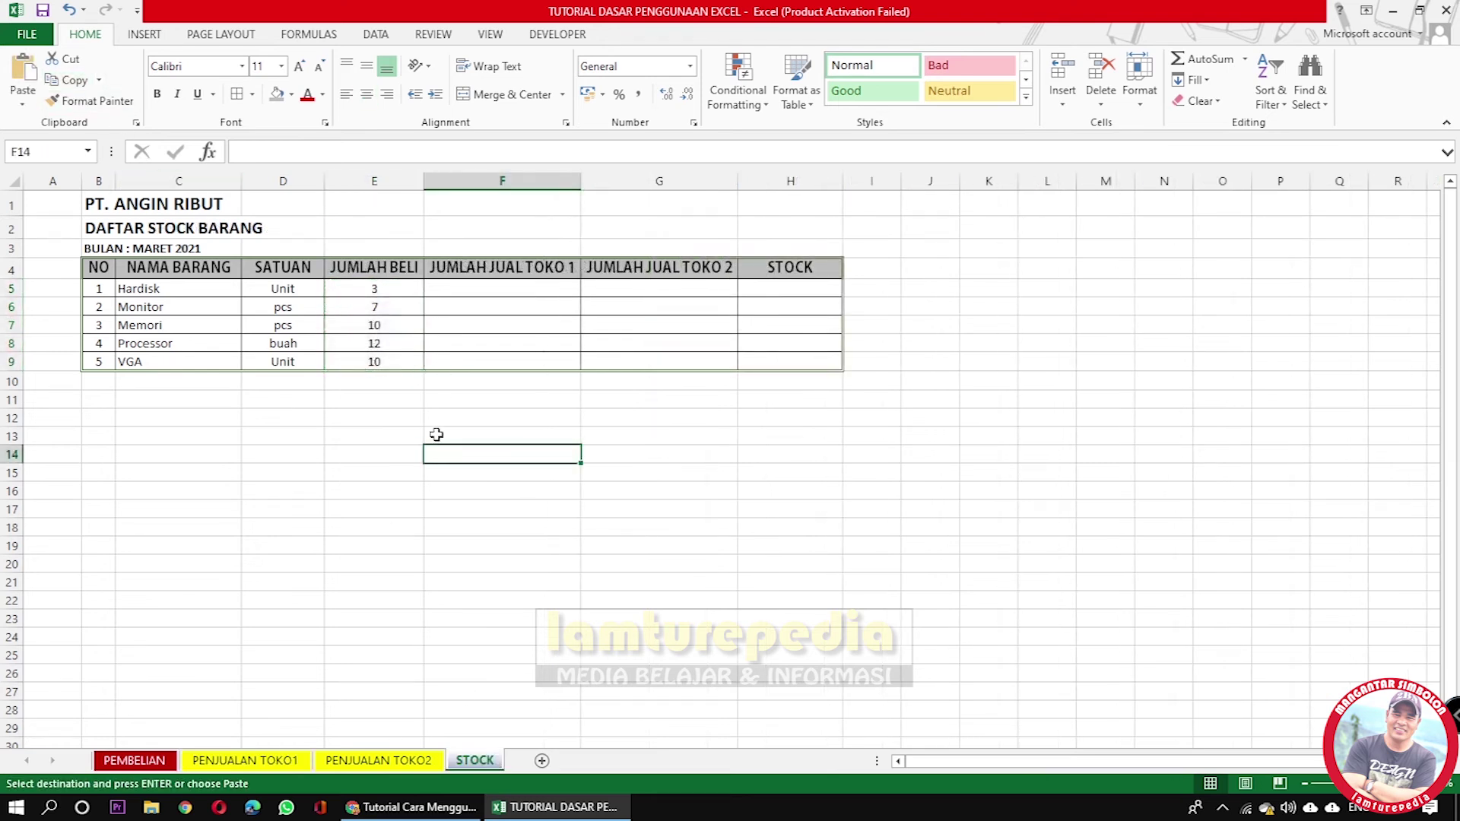
{"action": "left_click", "coordinate": [488, 284]}
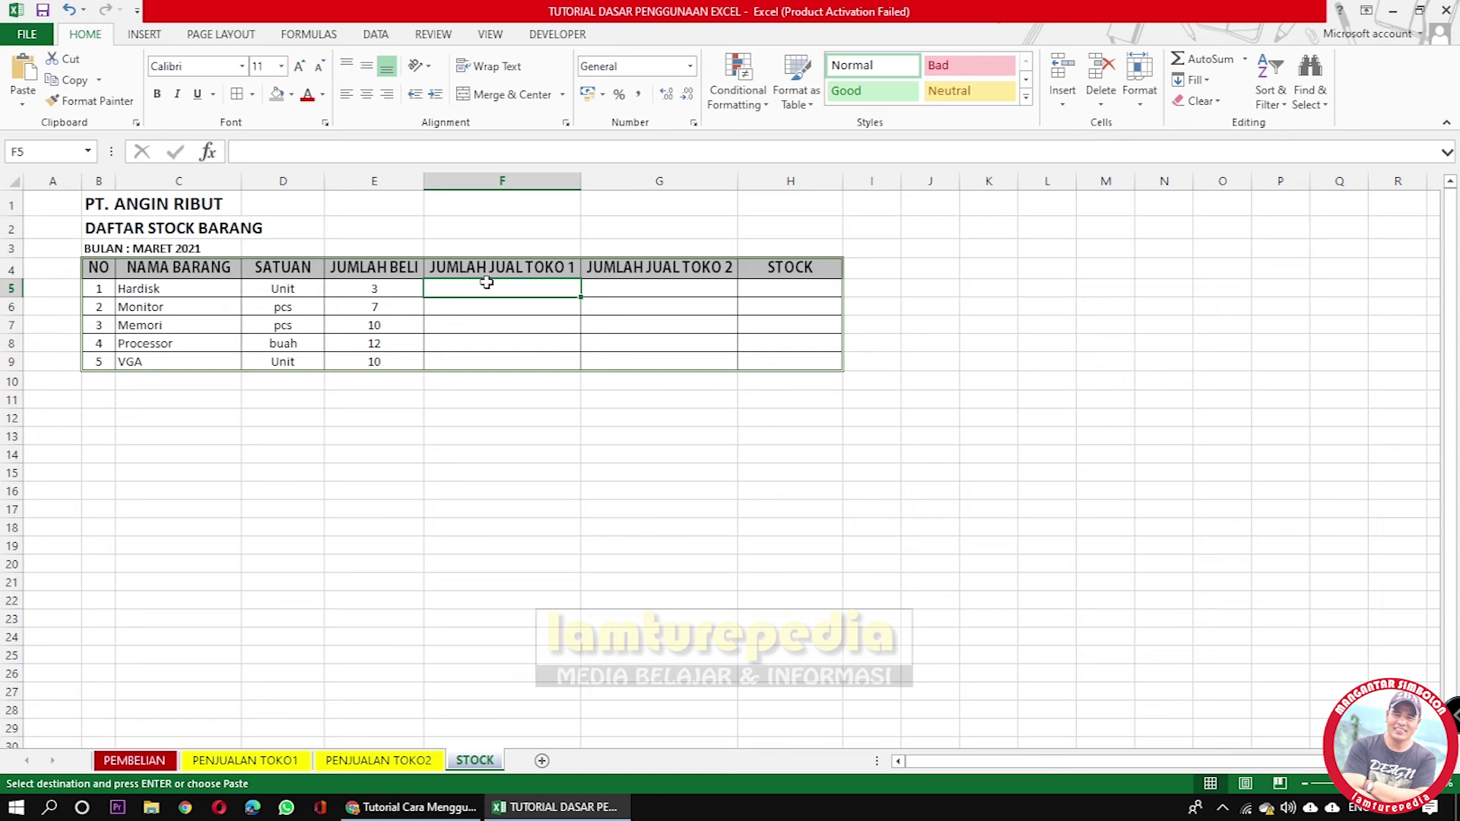
{"action": "right_click", "coordinate": [475, 285]}
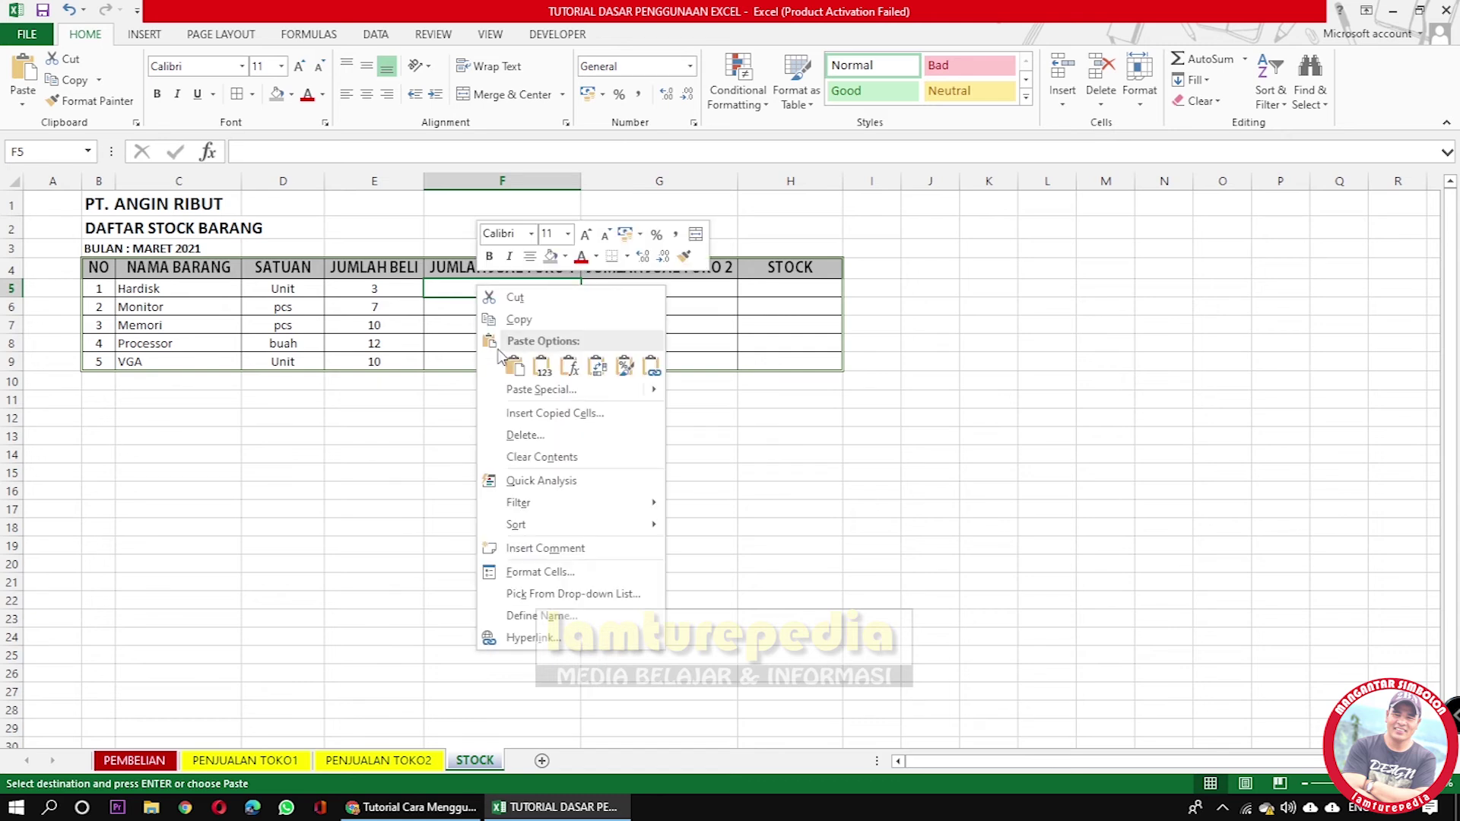
{"action": "left_click", "coordinate": [538, 370]}
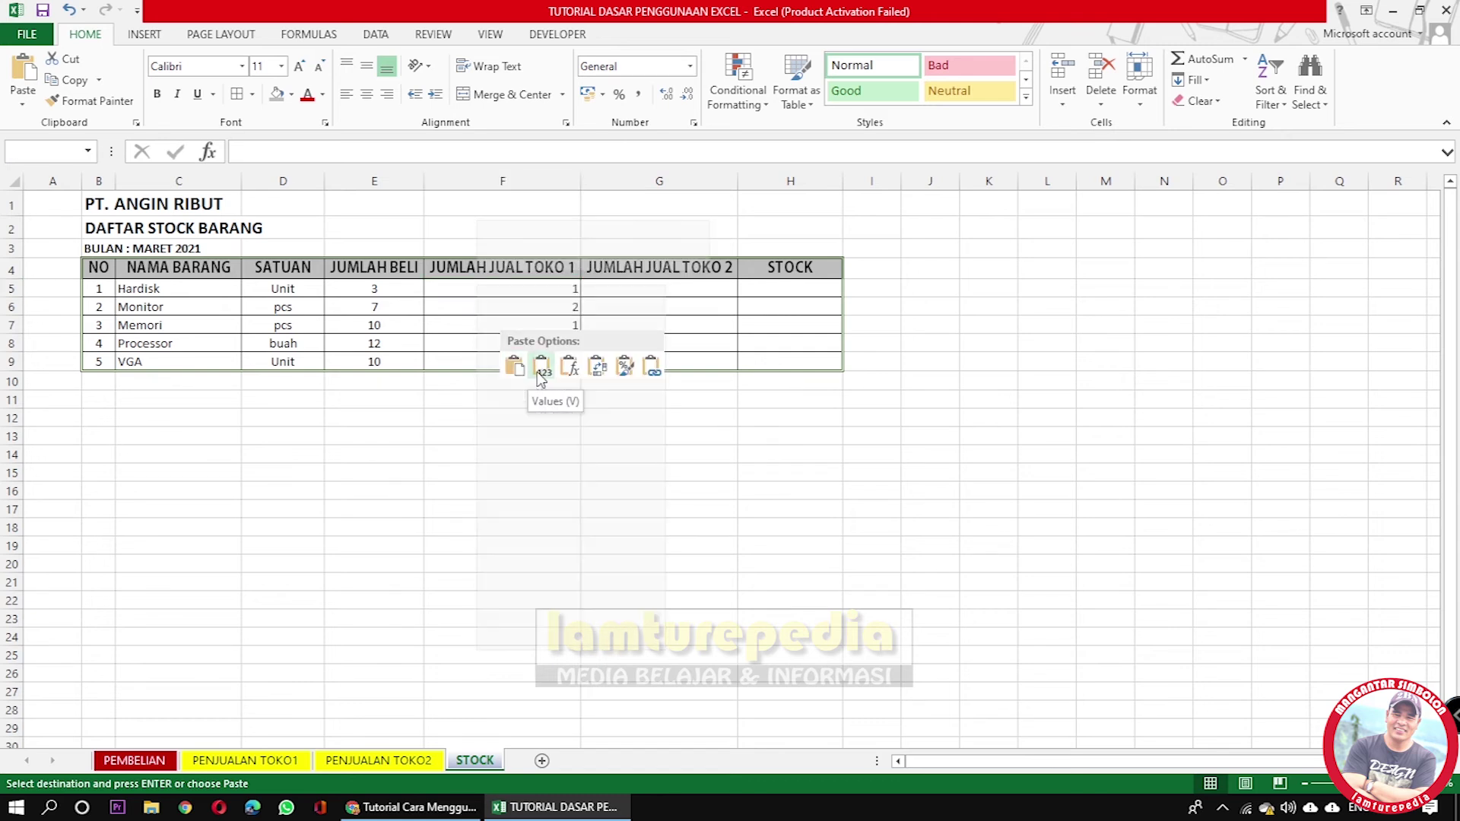
Copy the JUMLAH JUAL quantities in E5:E9 of PENJUALAN TOKO2 and paste them as values starting at G5 on the STOCK sheet.
{"action": "left_click", "coordinate": [646, 283]}
{"action": "left_click", "coordinate": [375, 760]}
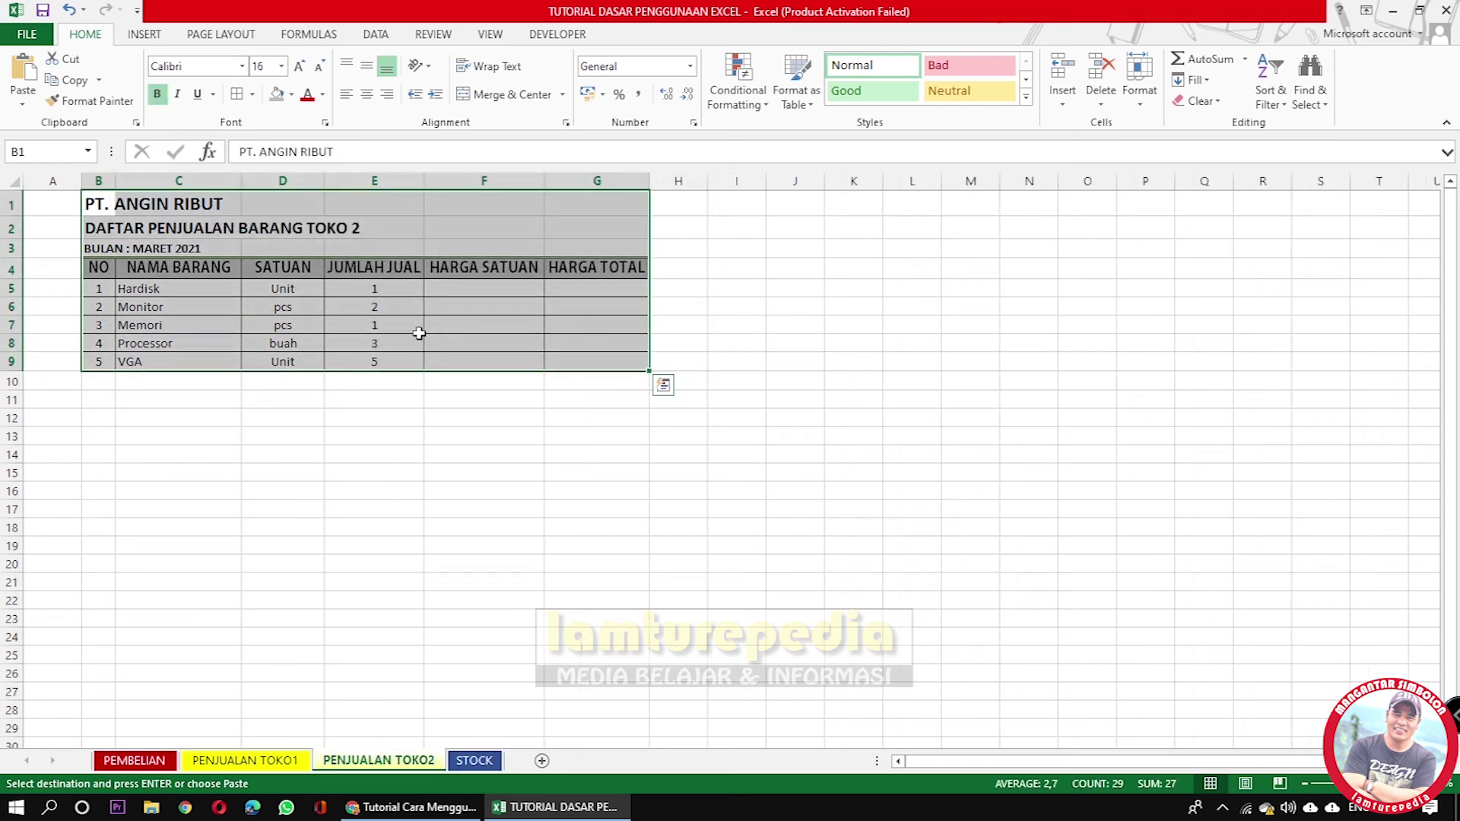
{"action": "left_click_drag", "start_coordinate": [378, 289], "coordinate": [378, 358]}
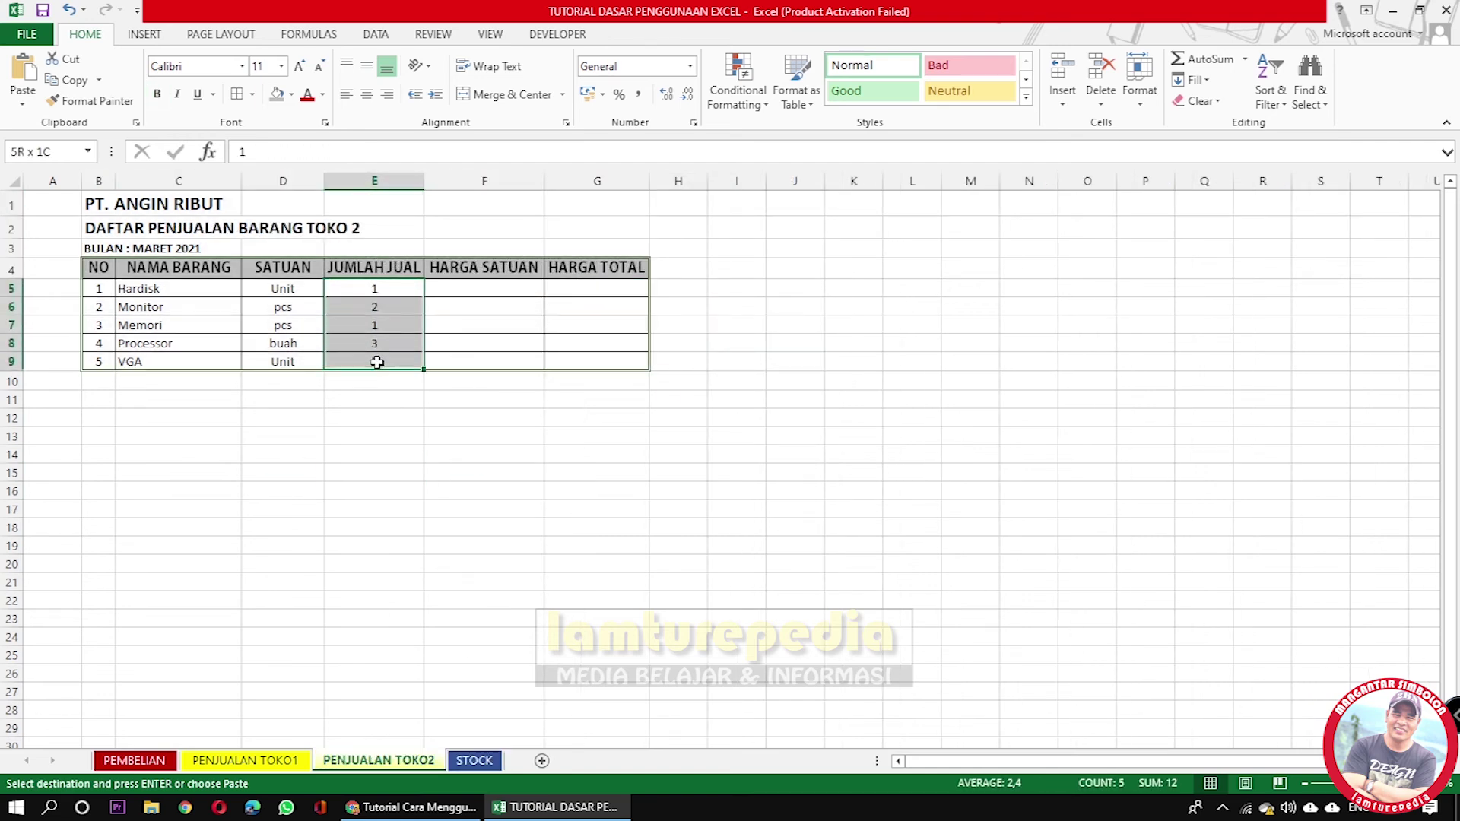
{"action": "left_click", "coordinate": [72, 80]}
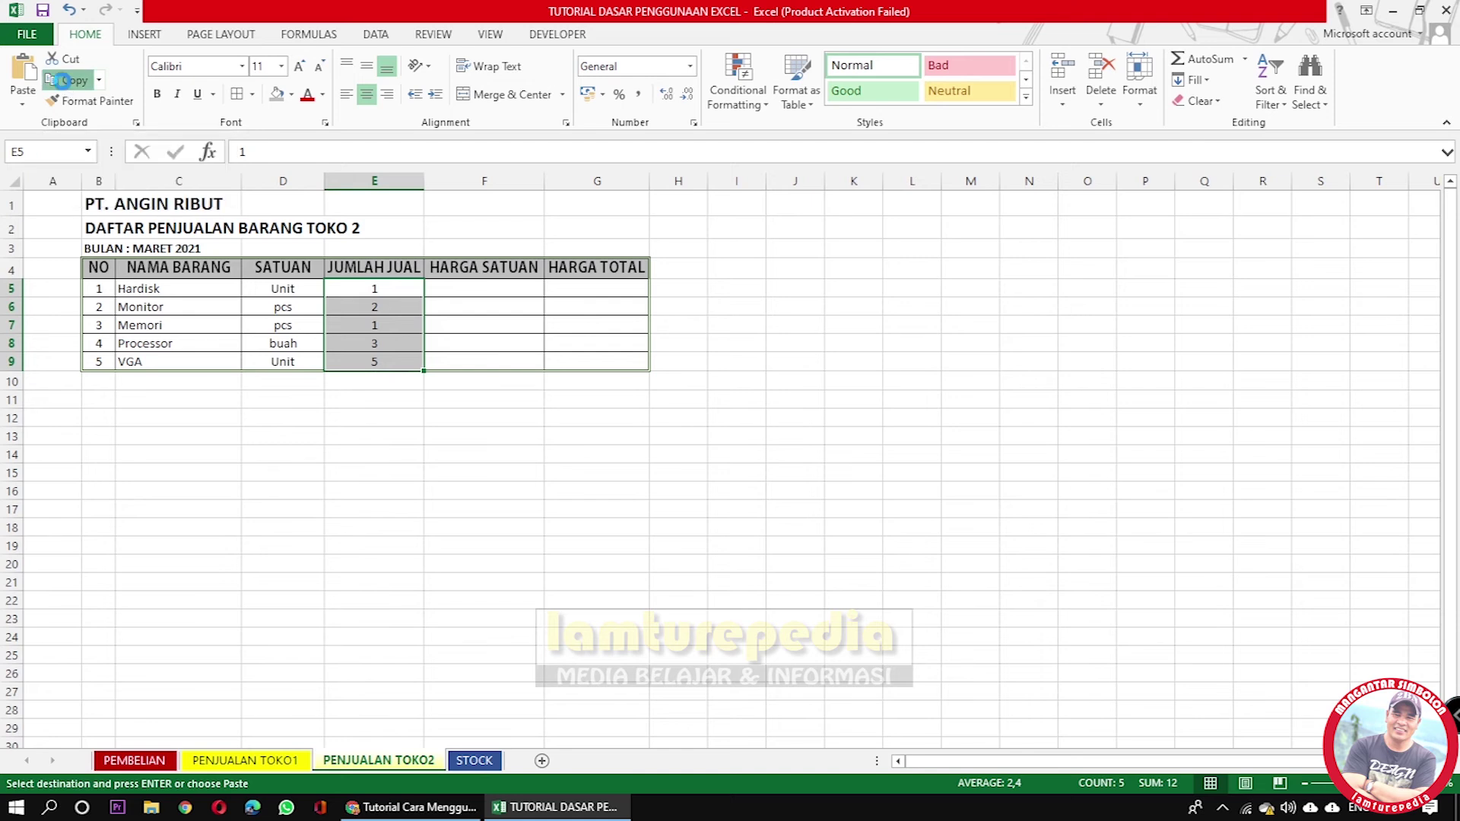
{"action": "left_click", "coordinate": [473, 760]}
{"action": "right_click", "coordinate": [632, 286]}
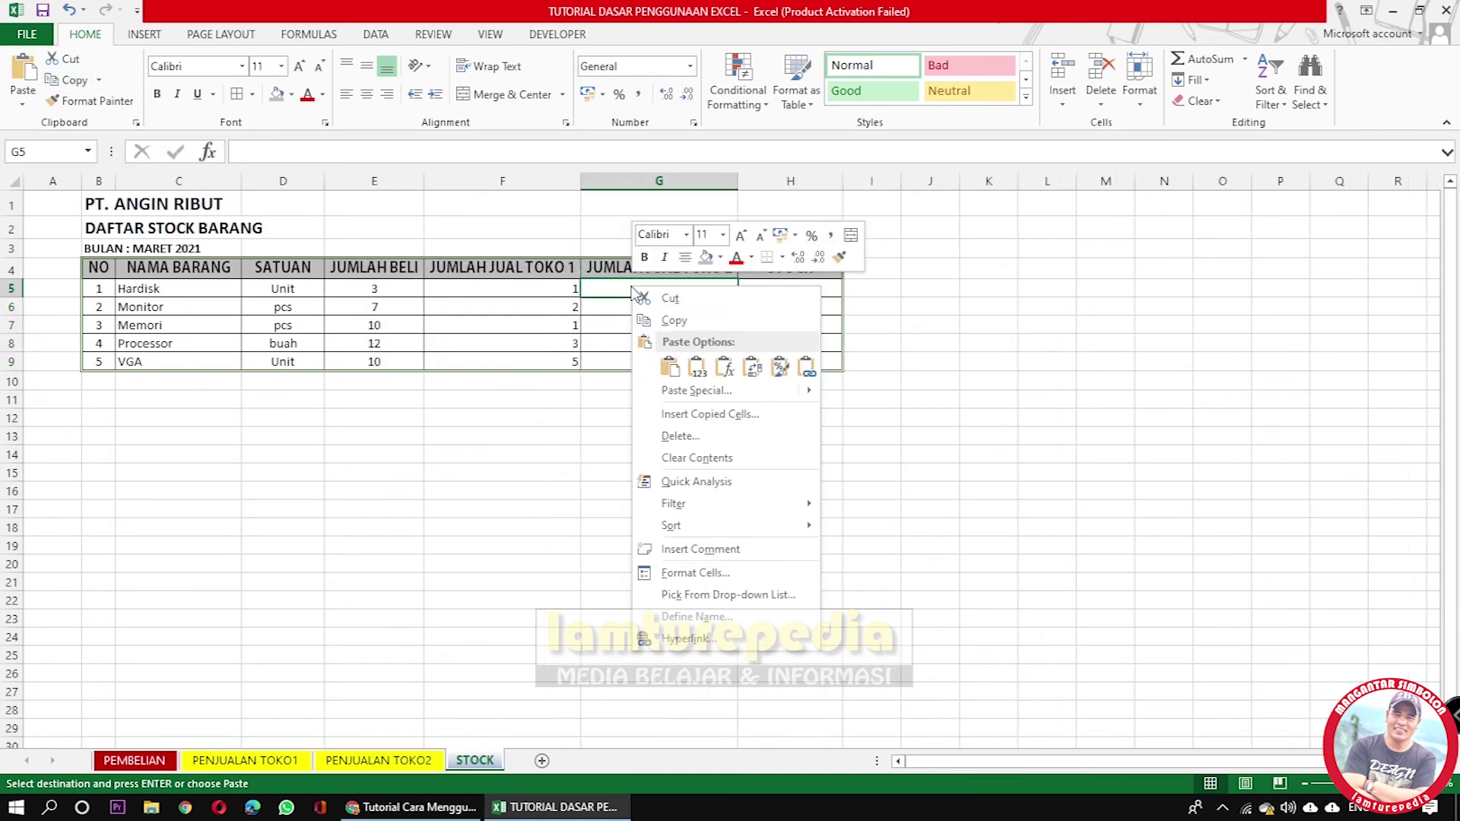
{"action": "left_click", "coordinate": [695, 369]}
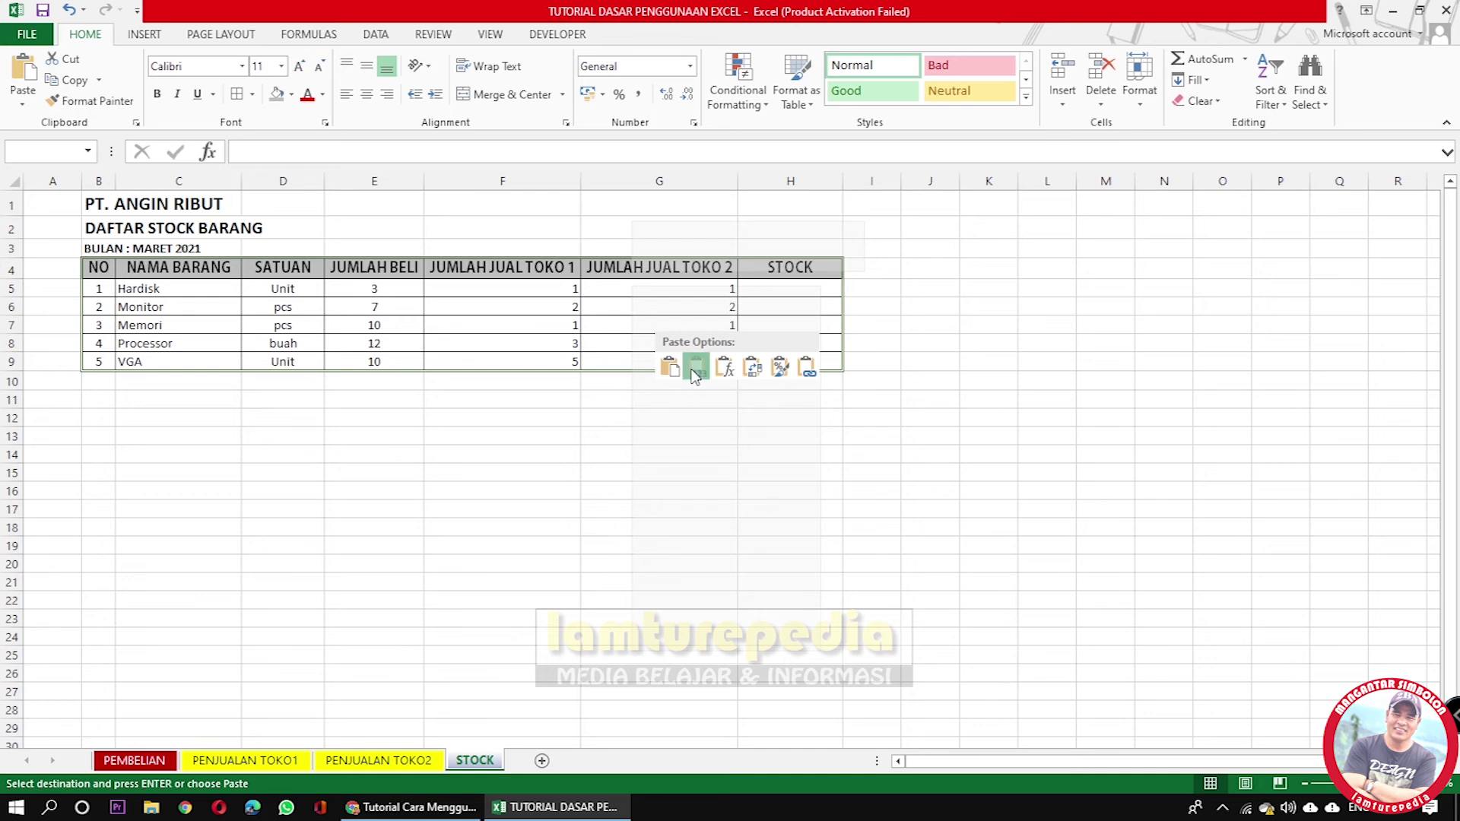
{"action": "left_click", "coordinate": [685, 508]}
Center the sales quantities of both shops in F5:G9 on the STOCK sheet.
{"action": "left_click_drag", "start_coordinate": [523, 292], "coordinate": [676, 362]}
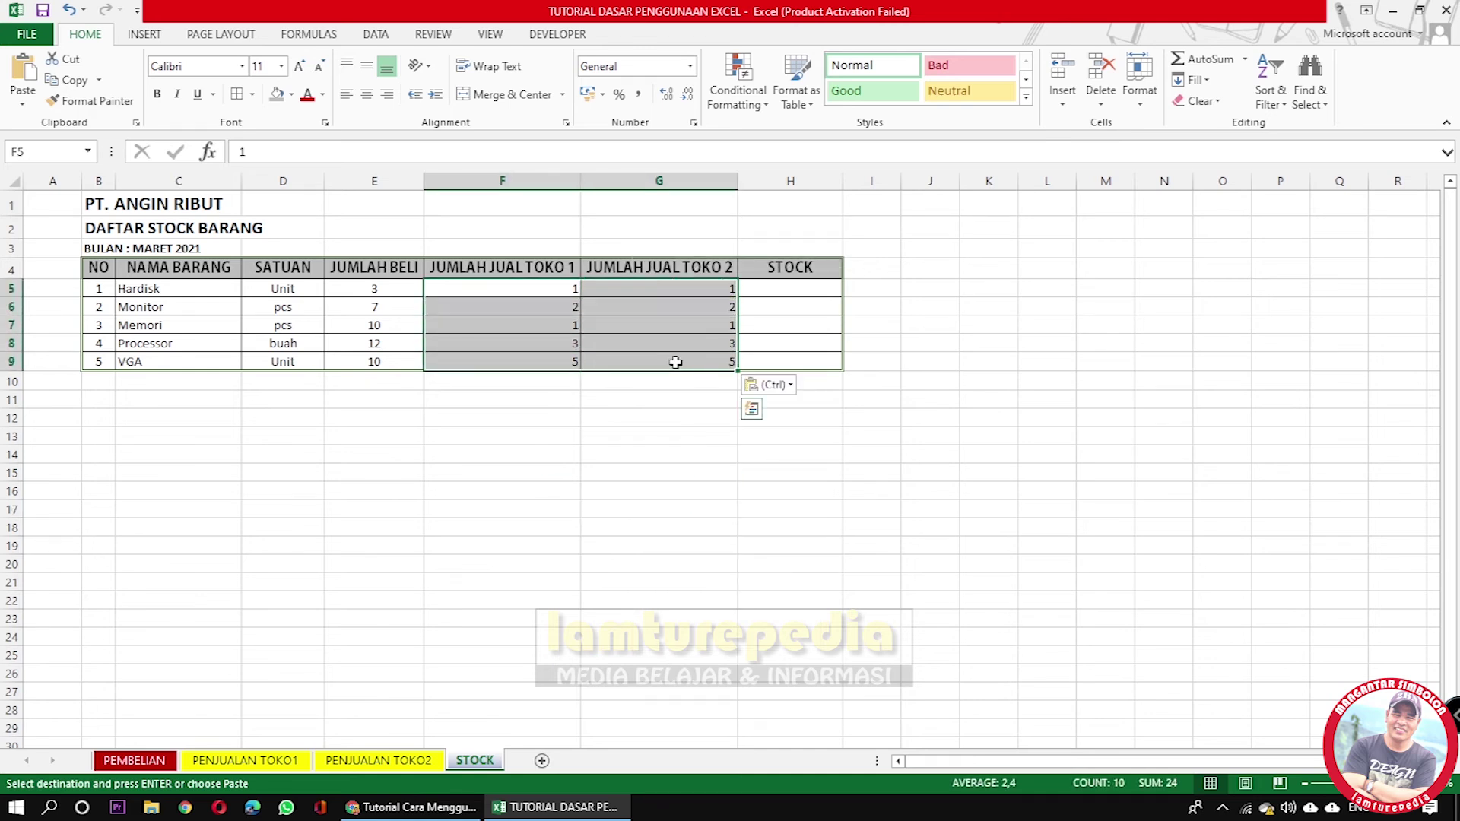
{"action": "left_click", "coordinate": [369, 99]}
{"action": "left_click", "coordinate": [756, 525]}
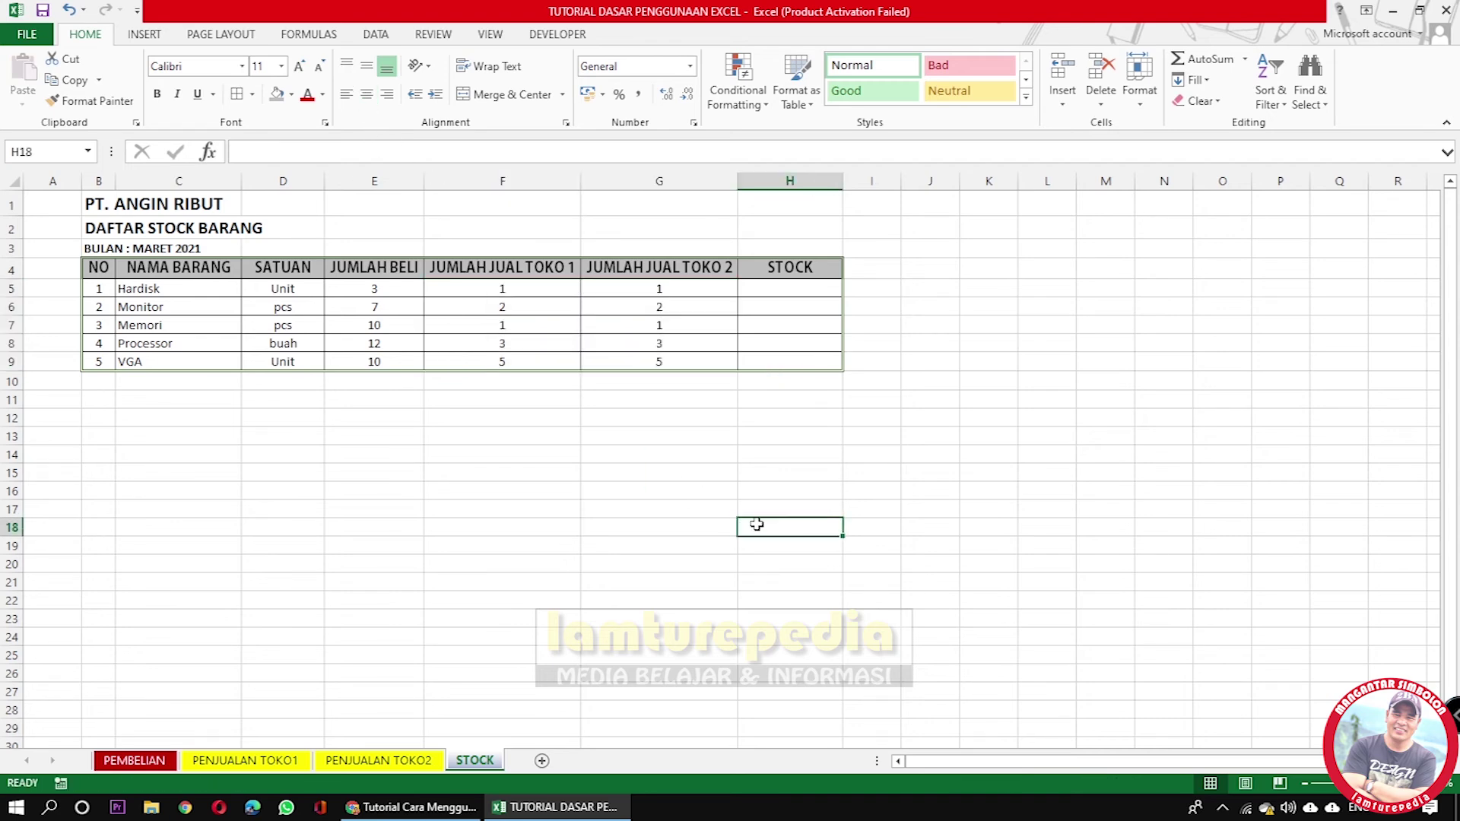
Review the tables on the PEMBELIAN, PENJUALAN TOKO1, PENJUALAN TOKO2 and STOCK sheets.
{"action": "scroll", "coordinate": [310, 624], "scroll_direction": "down", "scroll_amount": 2}
{"action": "scroll", "coordinate": [310, 623], "scroll_direction": "up", "scroll_amount": 2}
{"action": "left_click", "coordinate": [159, 491]}
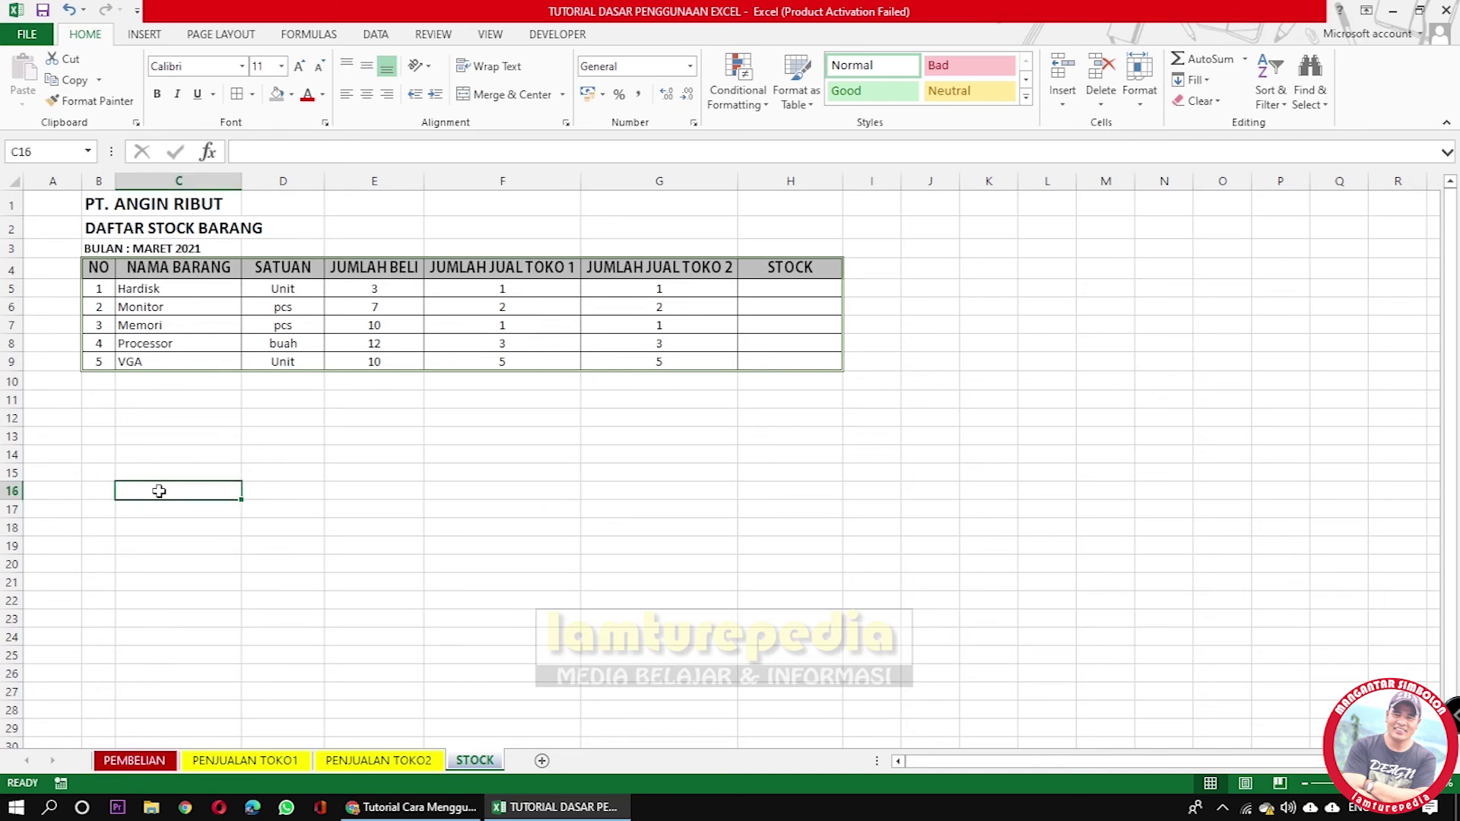
{"action": "left_click", "coordinate": [133, 761]}
{"action": "left_click", "coordinate": [245, 763]}
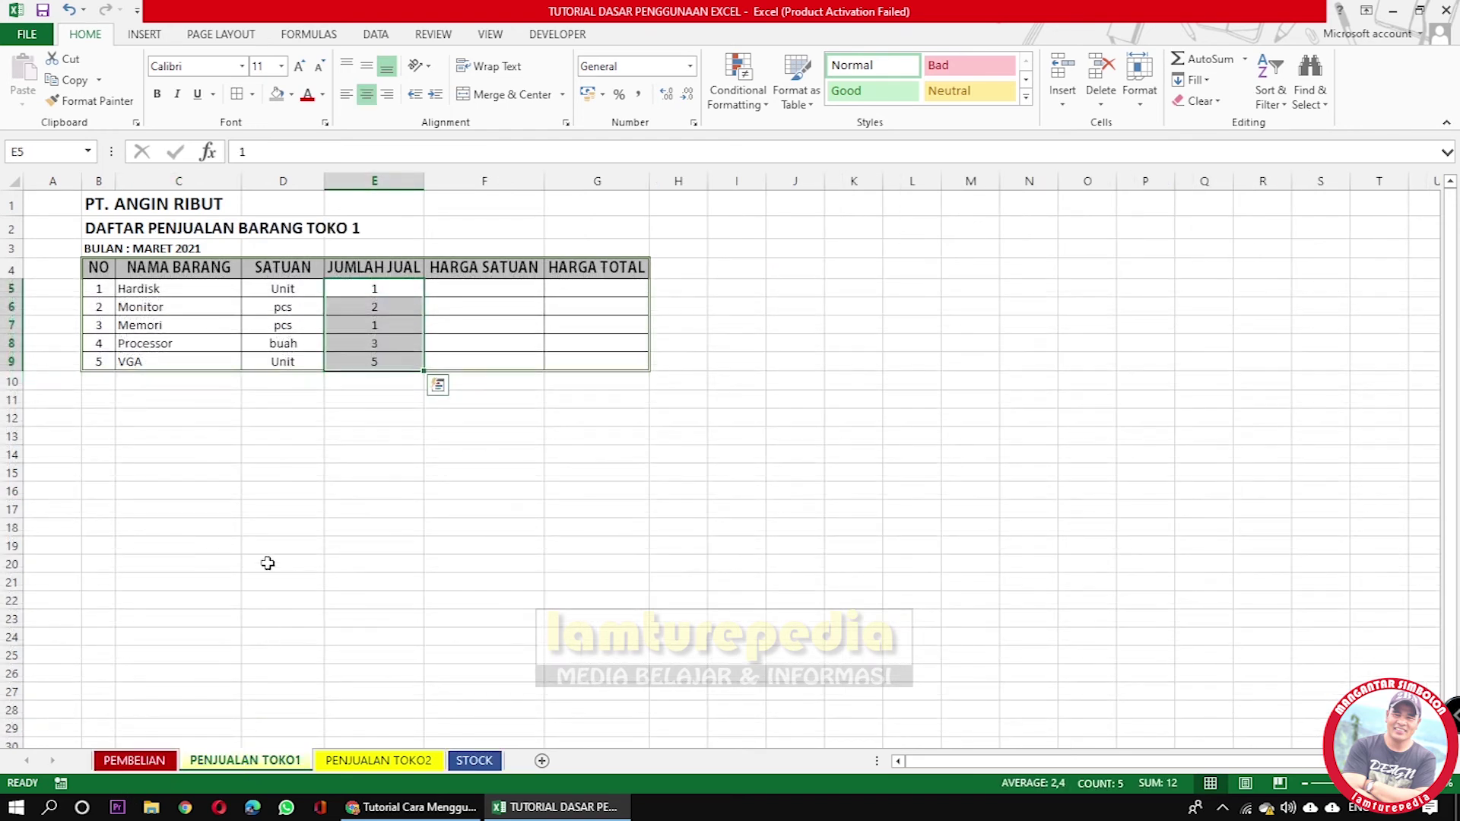
{"action": "left_click", "coordinate": [267, 566]}
{"action": "left_click", "coordinate": [378, 760]}
{"action": "left_click", "coordinate": [319, 494]}
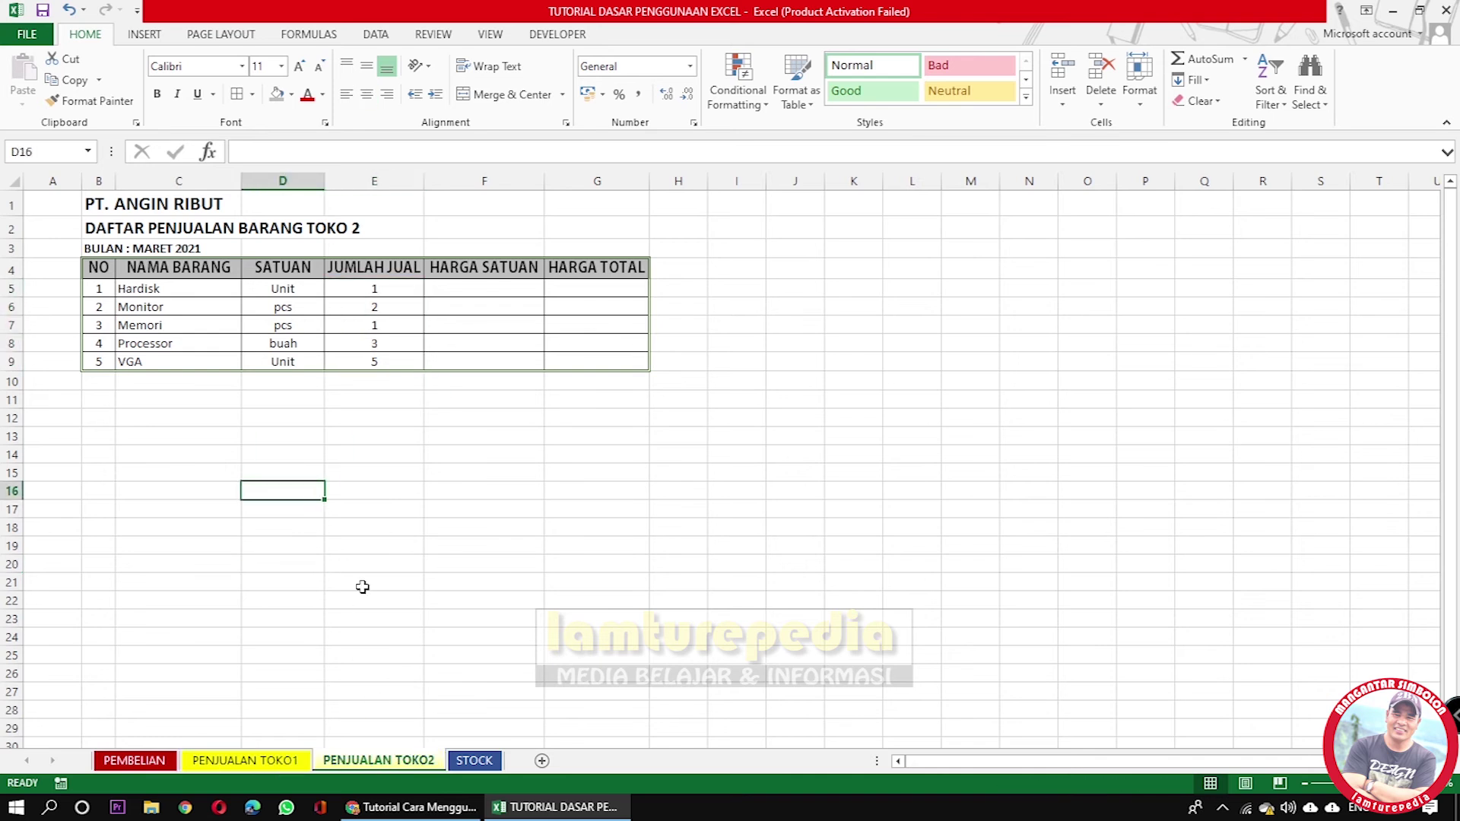
{"action": "left_click", "coordinate": [470, 762]}
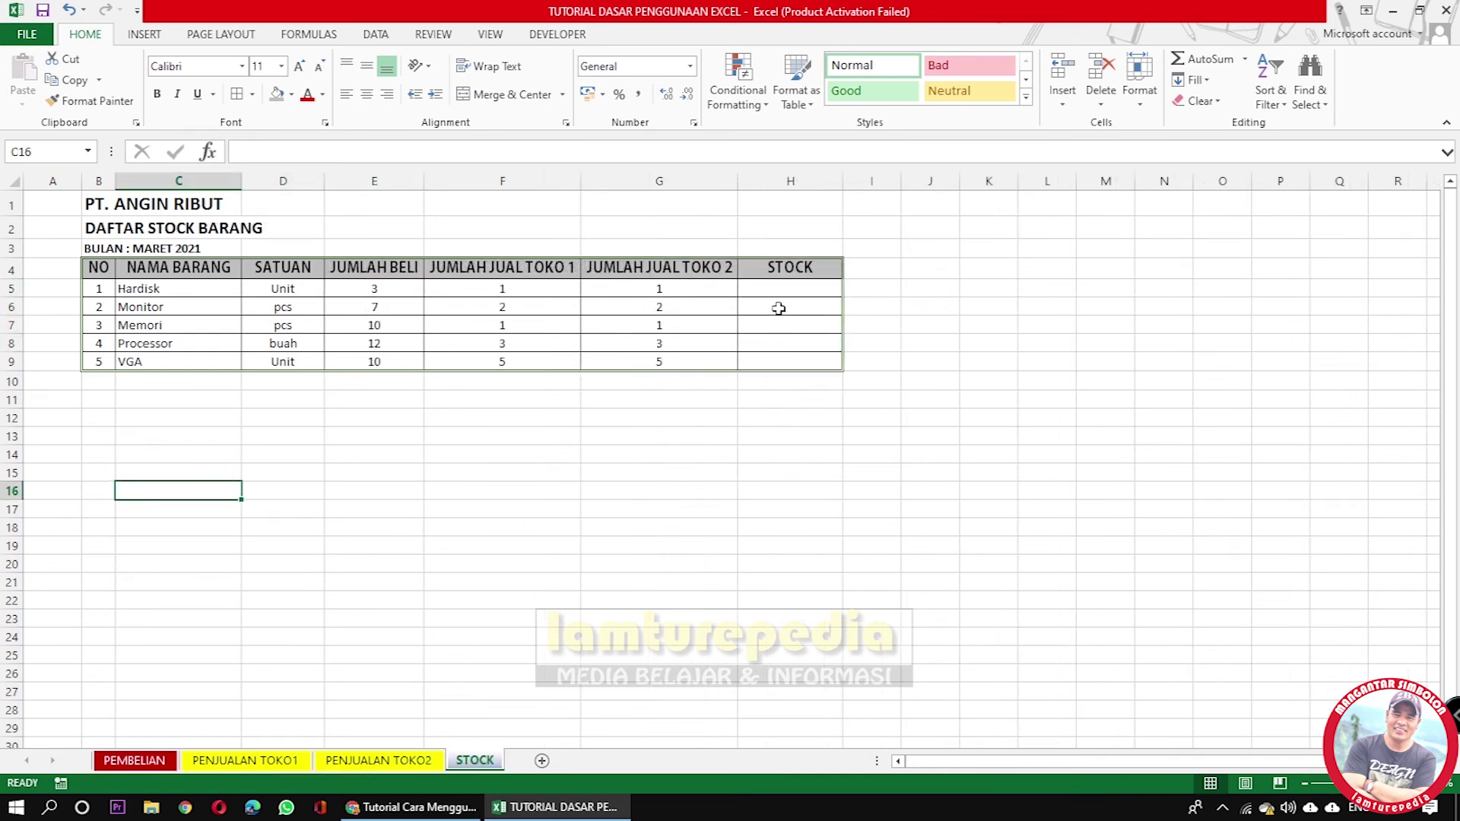
{"action": "left_click", "coordinate": [736, 522]}
{"action": "left_click", "coordinate": [234, 434]}
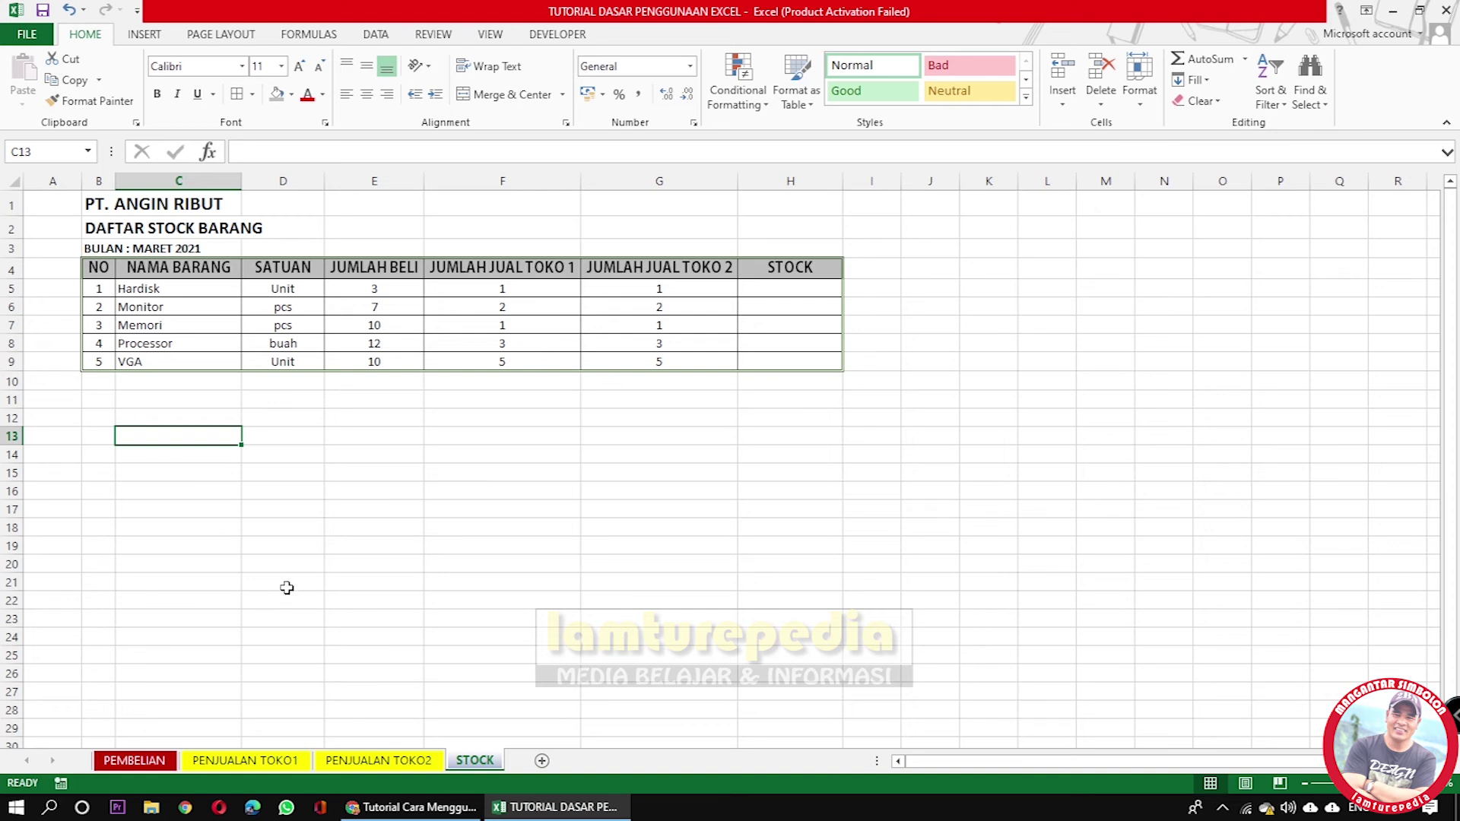
{"action": "left_click", "coordinate": [245, 761]}
{"action": "left_click", "coordinate": [136, 761]}
{"action": "left_click", "coordinate": [200, 761]}
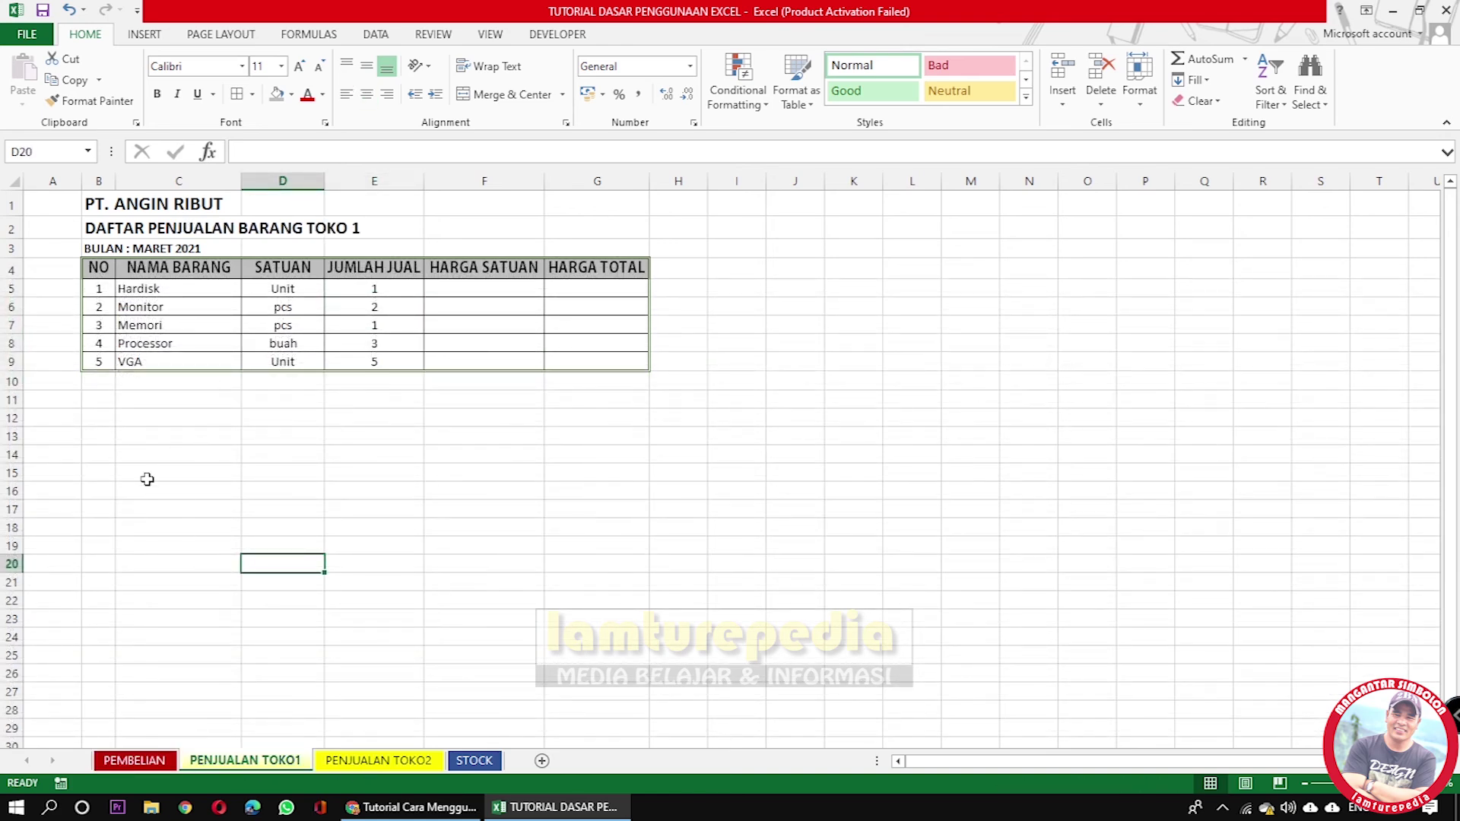
{"action": "left_click", "coordinate": [135, 760]}
{"action": "left_click", "coordinate": [245, 760]}
{"action": "left_click", "coordinate": [378, 761]}
{"action": "left_click", "coordinate": [478, 761]}
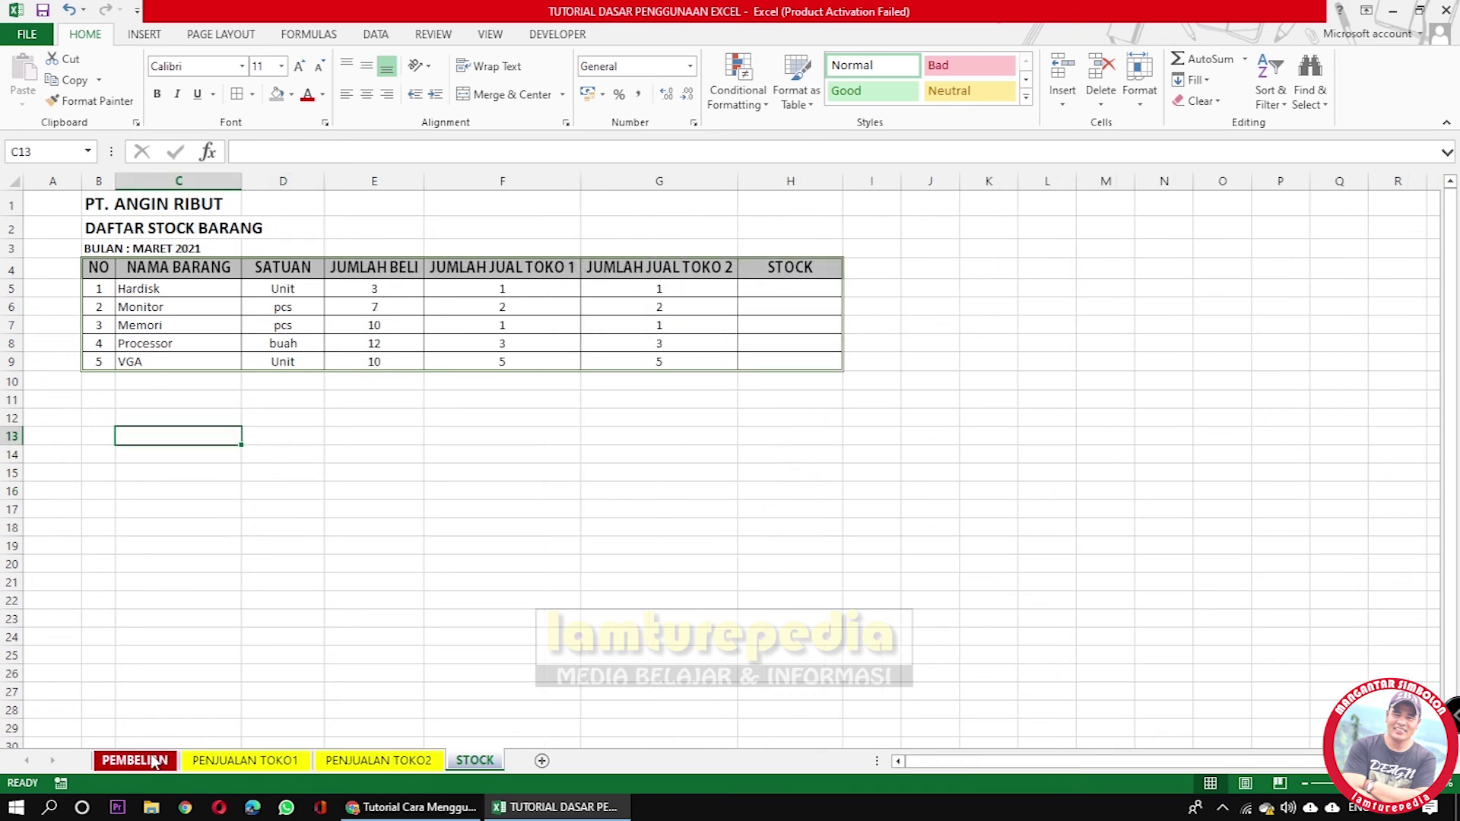
Enter 600000 as the HARGA SATUAN for Hardisk in F5 of the PEMBELIAN sheet.
{"action": "left_click", "coordinate": [154, 762]}
{"action": "left_click", "coordinate": [658, 535]}
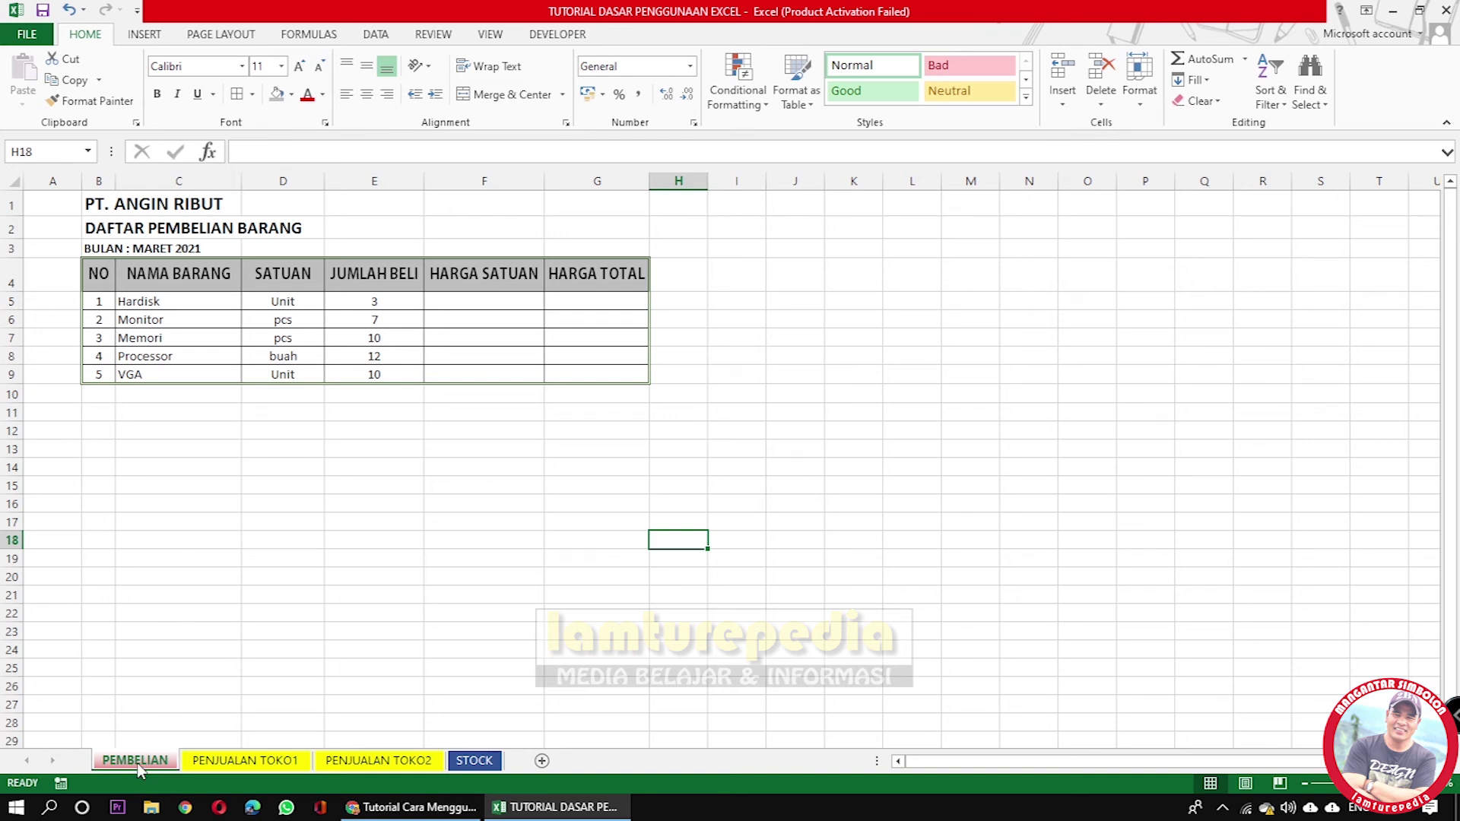
{"action": "left_click", "coordinate": [465, 301]}
{"action": "type", "text": "600000"}
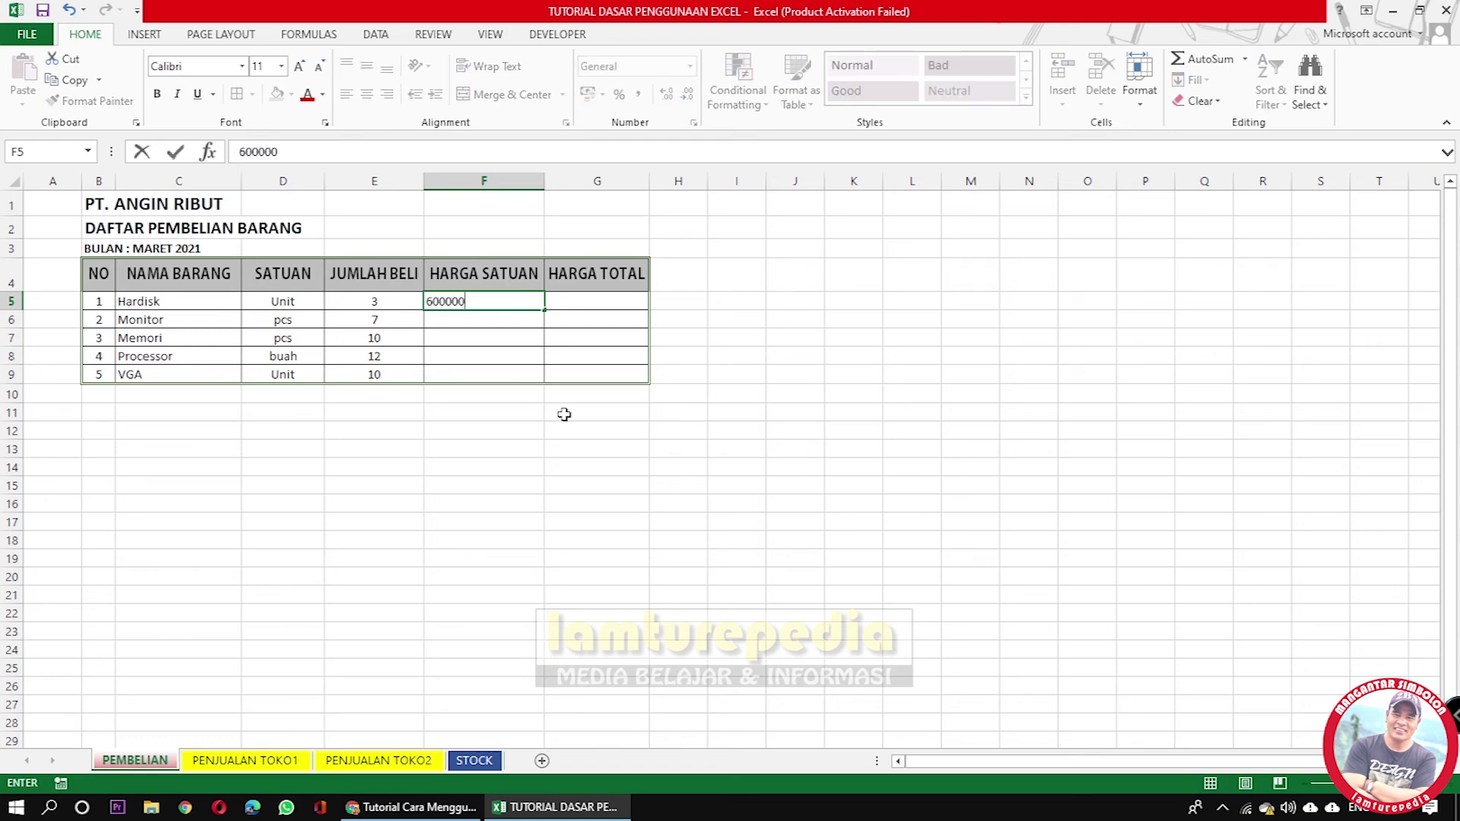
{"action": "key", "text": "Return"}
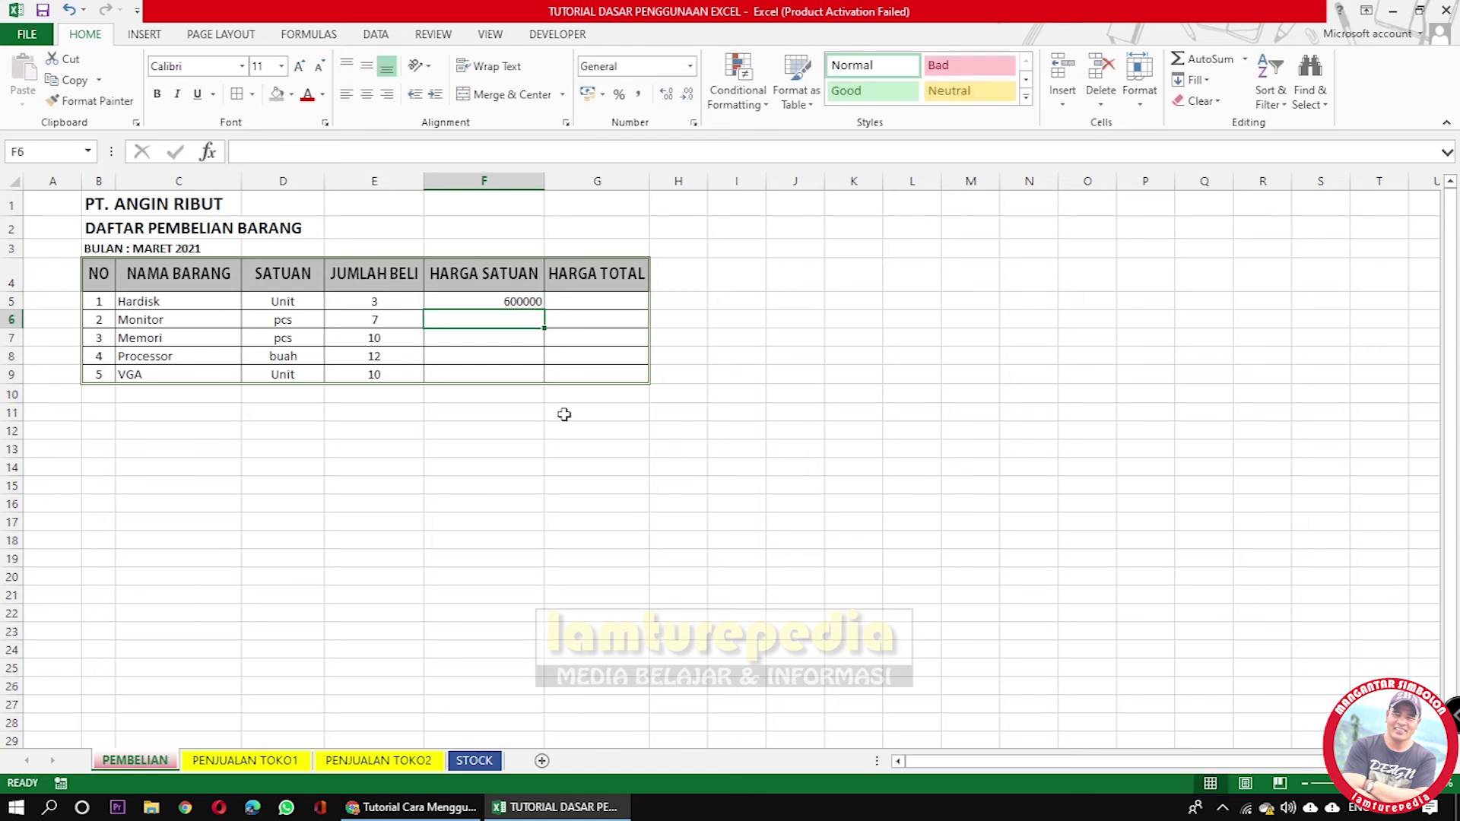
Try entering the Monitor unit price in F6 as 1000000, then replace it with the dotted form 1.000.000.
{"action": "type", "text": "1000000"}
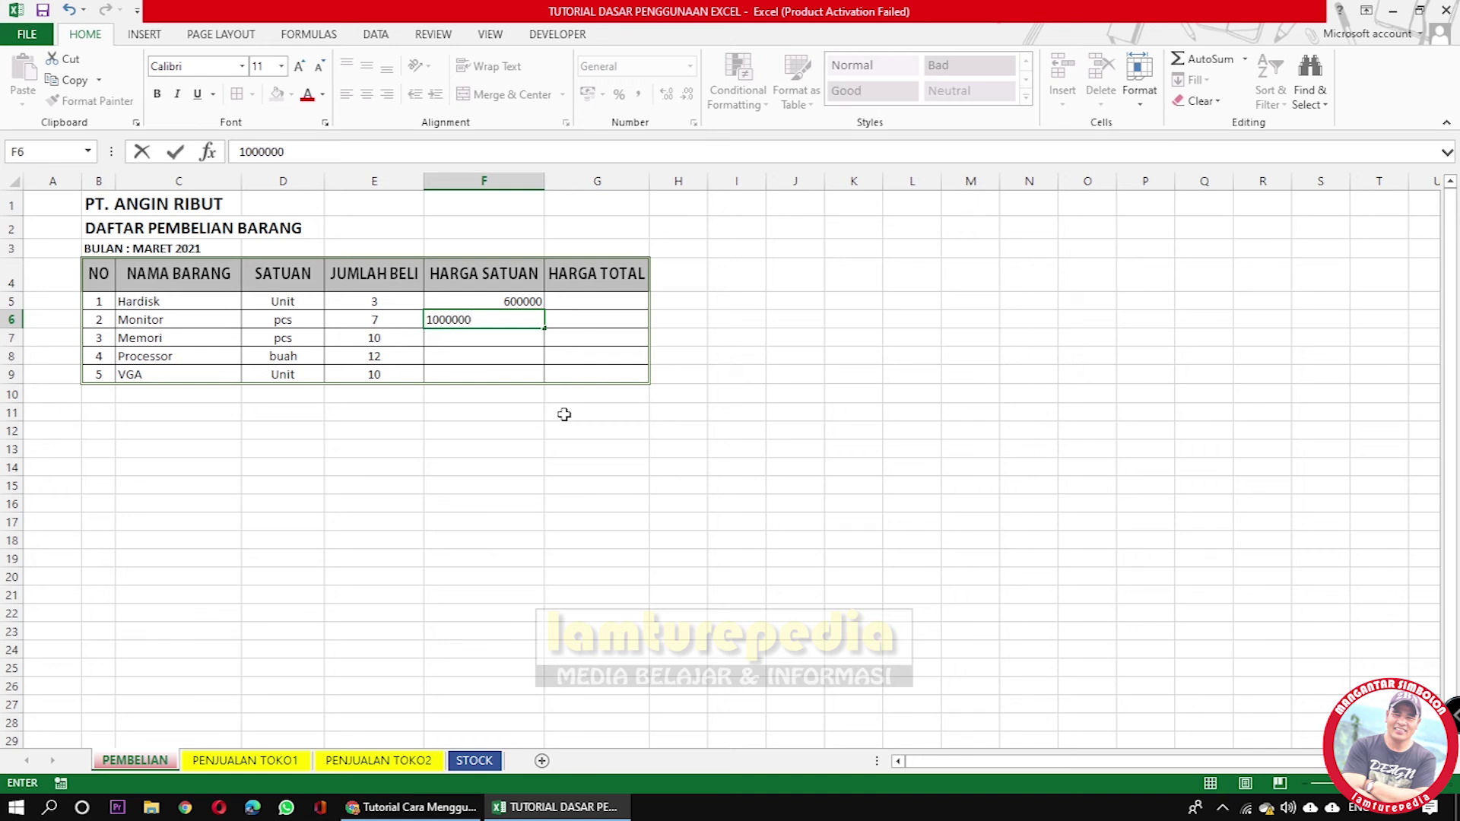
{"action": "key", "text": "BackSpace"}
{"action": "key", "text": "BackSpace"}
{"action": "key", "text": "BackSpace"}
{"action": "key", "text": "BackSpace"}
{"action": "key", "text": "BackSpace"}
{"action": "key", "text": "BackSpace"}
{"action": "key", "text": "BackSpace"}
{"action": "key", "text": "BackSpace"}
{"action": "key", "text": "BackSpace"}
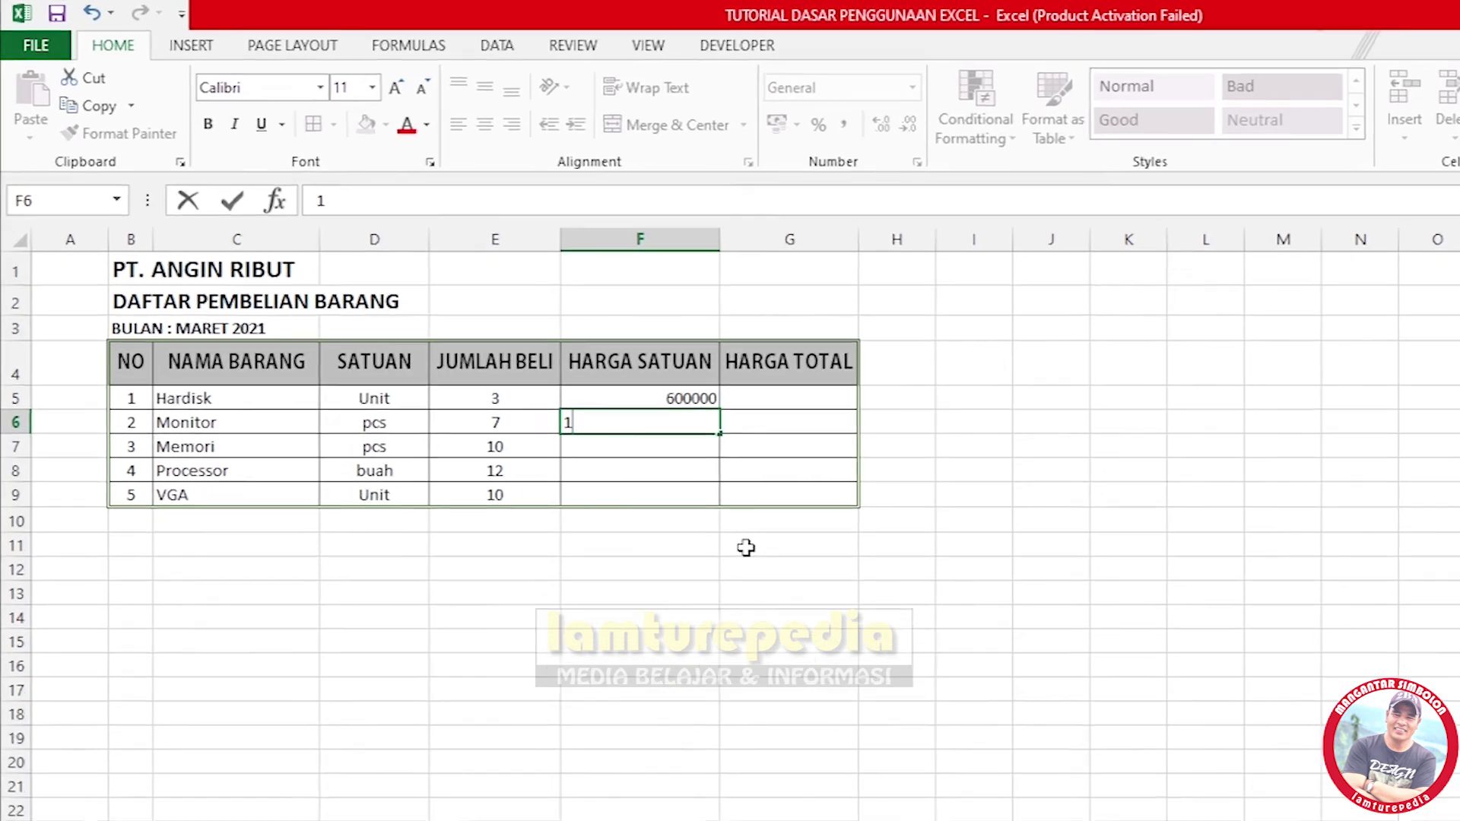
{"action": "type", "text": ".000.000"}
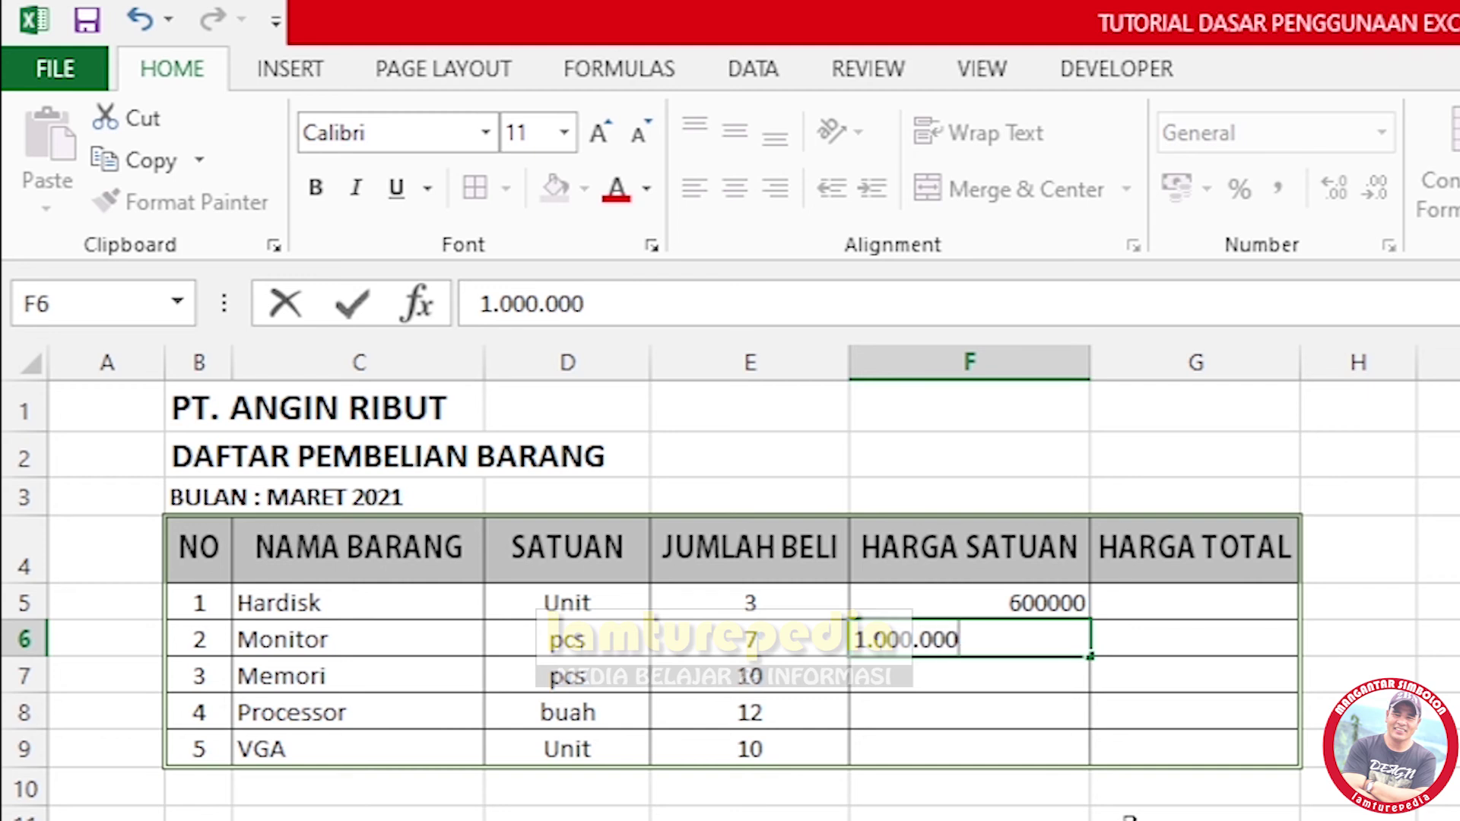
{"action": "key", "text": "Return"}
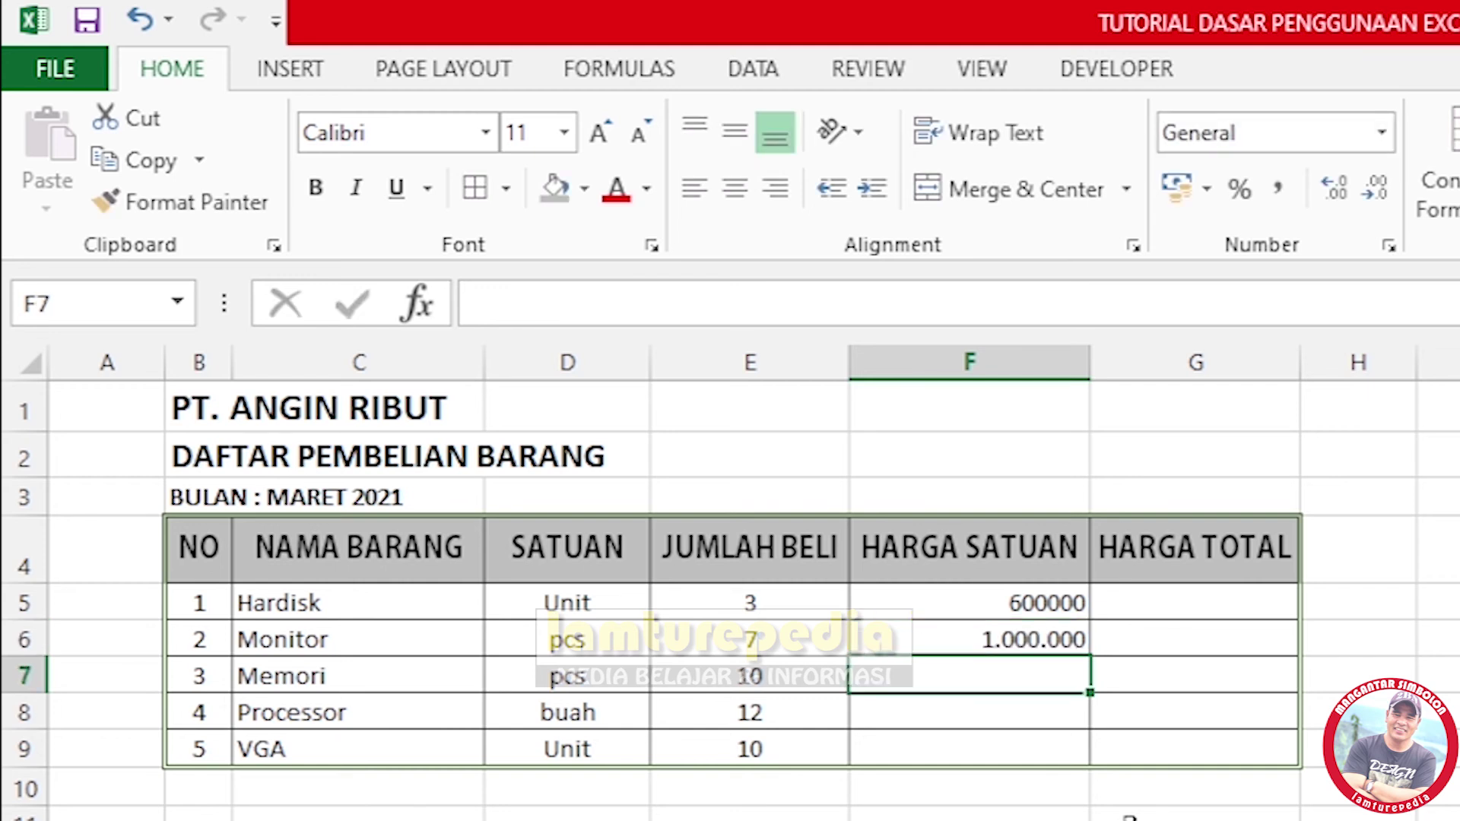
Re-enter the Monitor unit price in F6 as 1000000 without thousands separators.
{"action": "key", "text": "Up"}
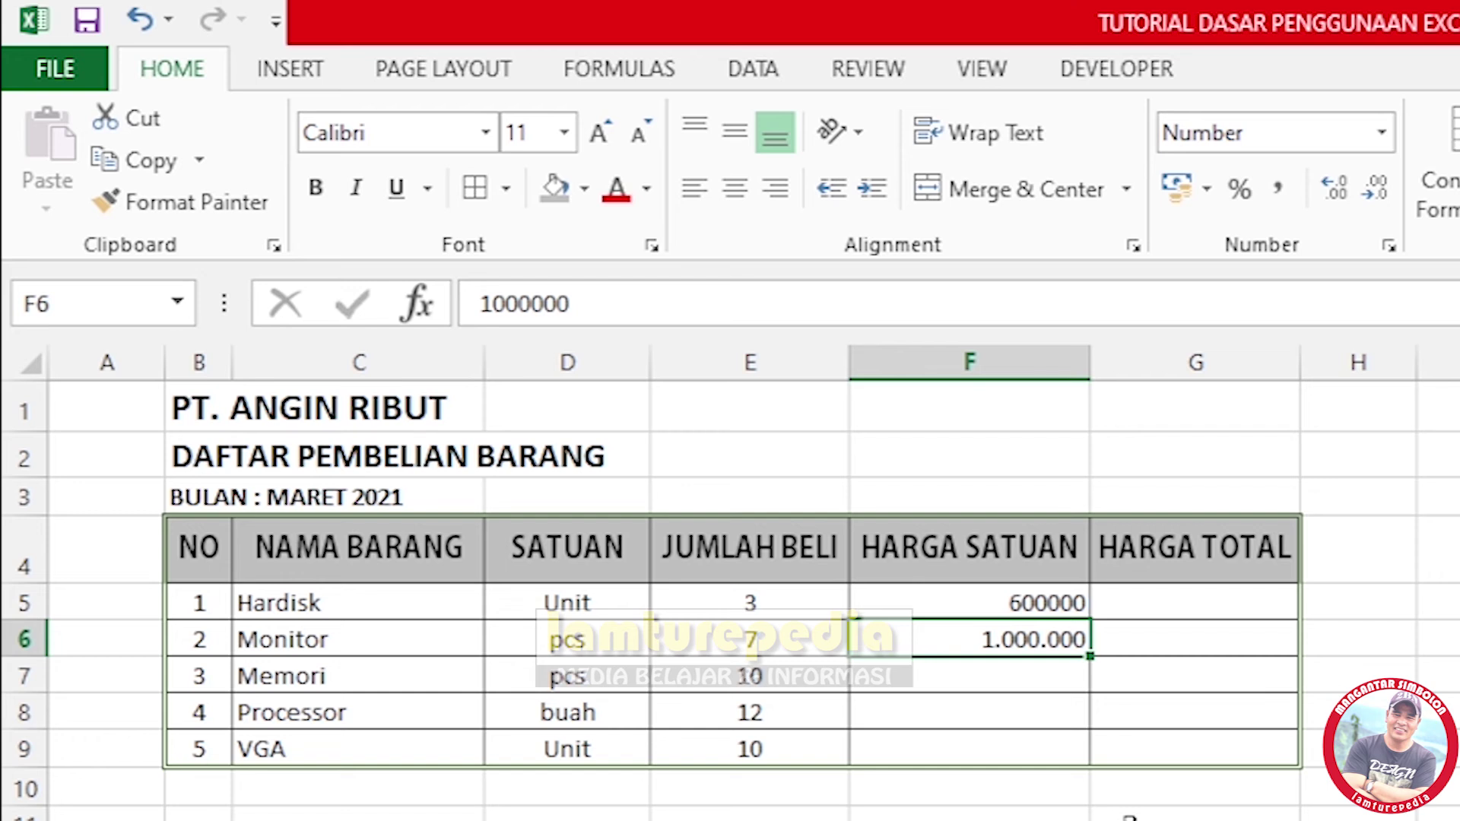
{"action": "key", "text": "Down"}
{"action": "key", "text": "Up"}
{"action": "type", "text": "1"}
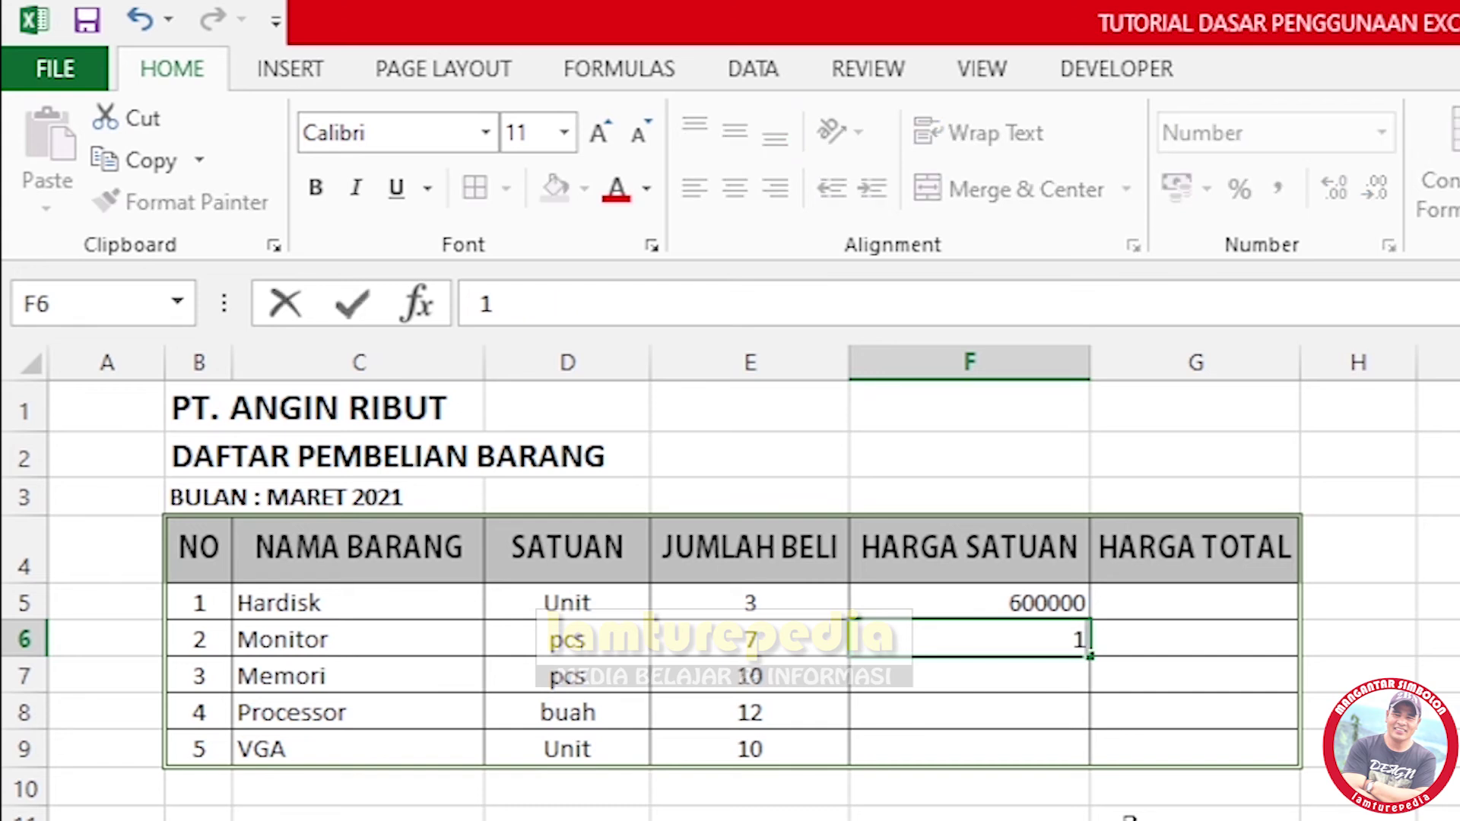
{"action": "type", "text": ".000.00000000"}
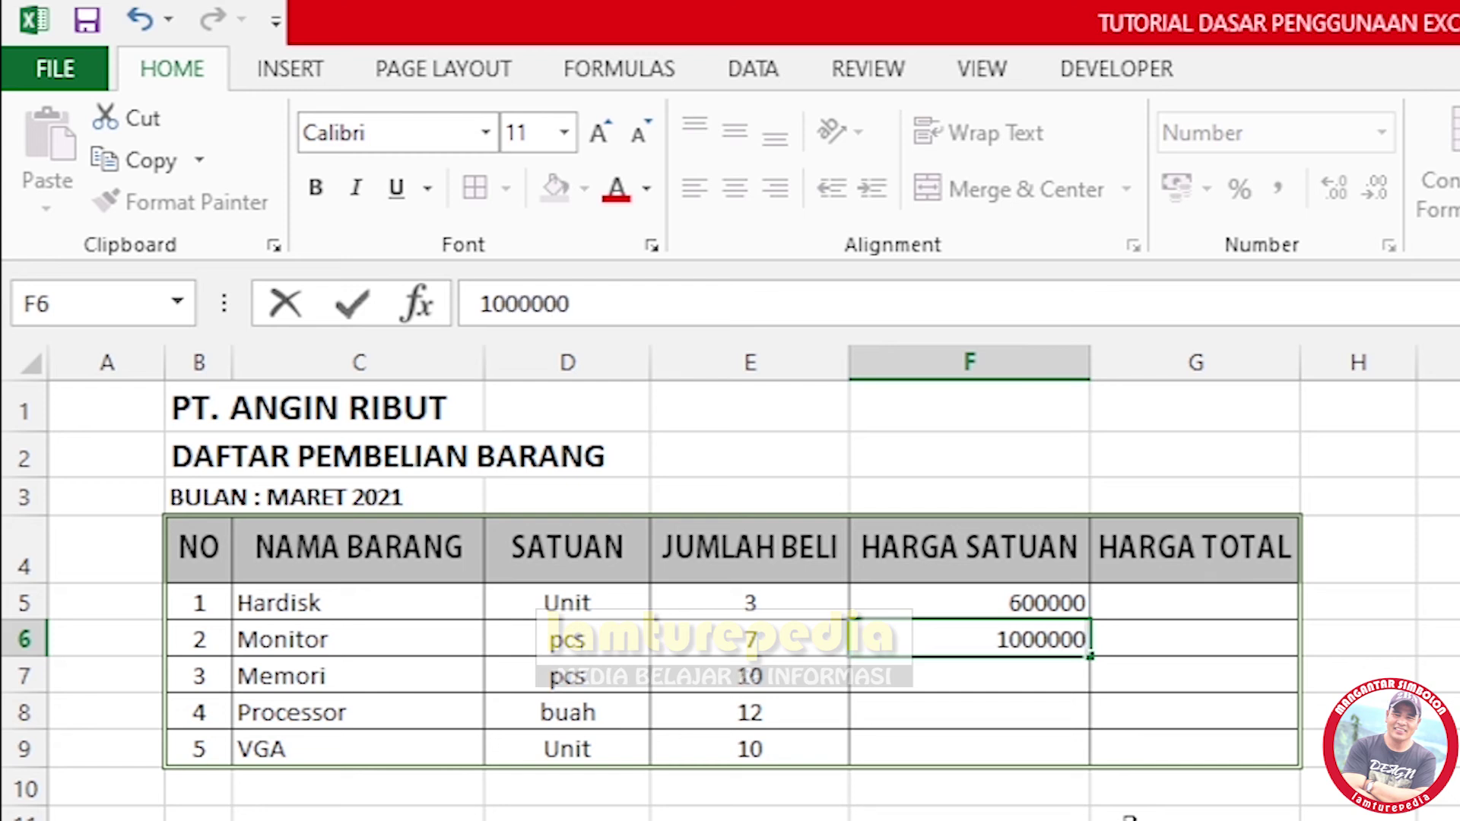
{"action": "key", "text": "Return"}
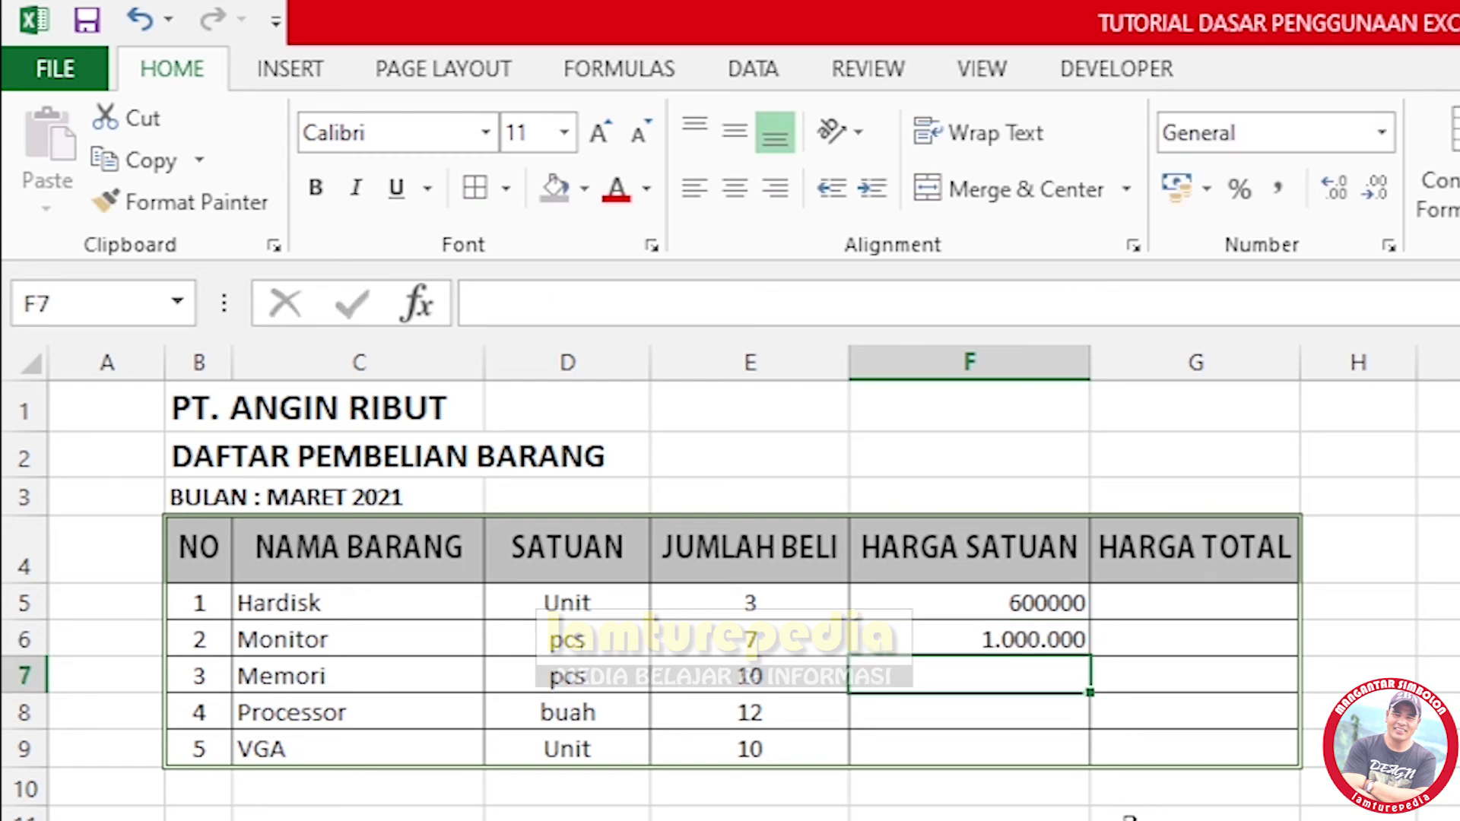
Set the number format of the Monitor price in F6 to General.
{"action": "left_click", "coordinate": [994, 641]}
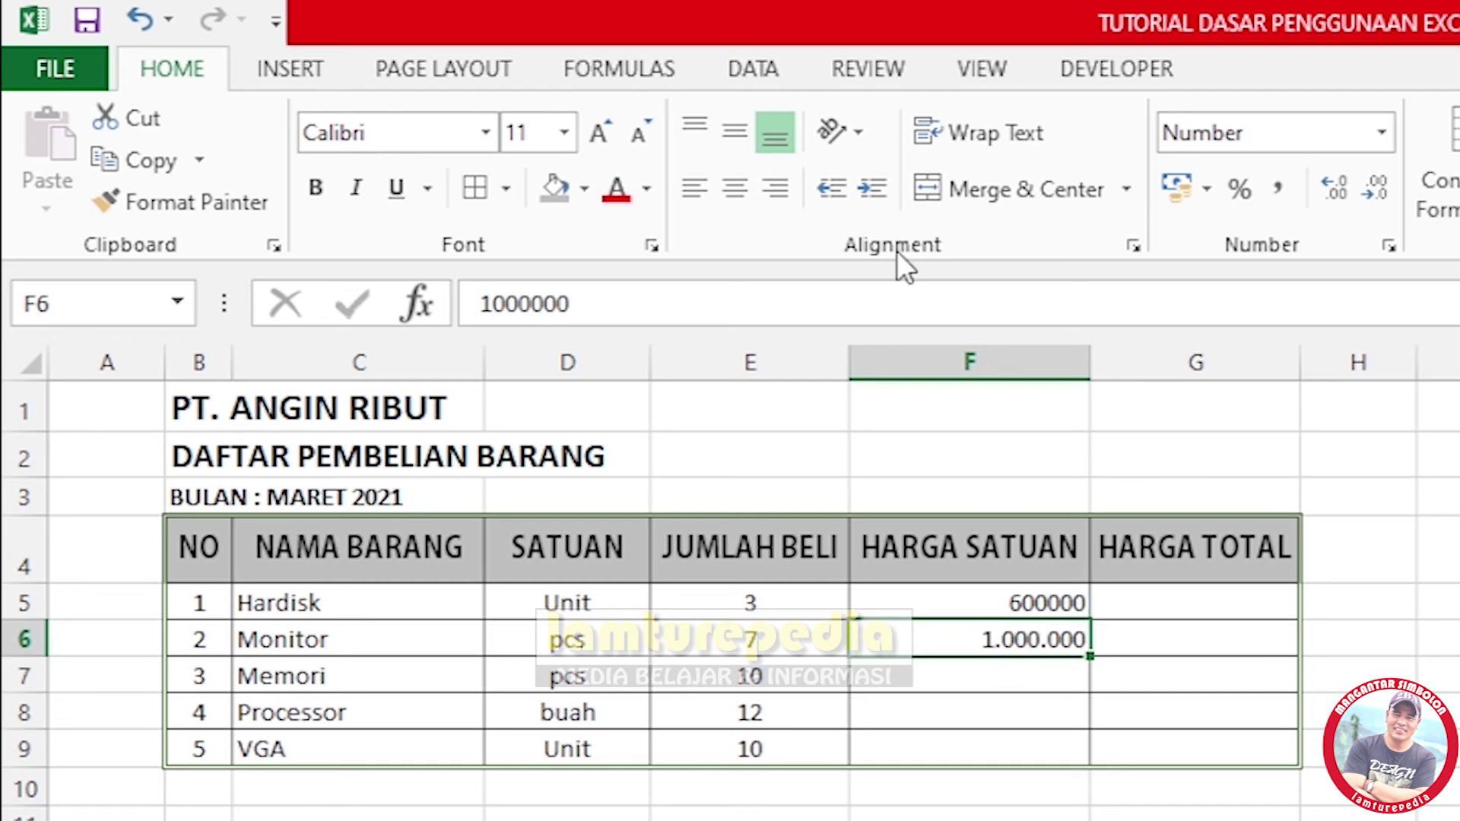
{"action": "left_click", "coordinate": [1391, 246]}
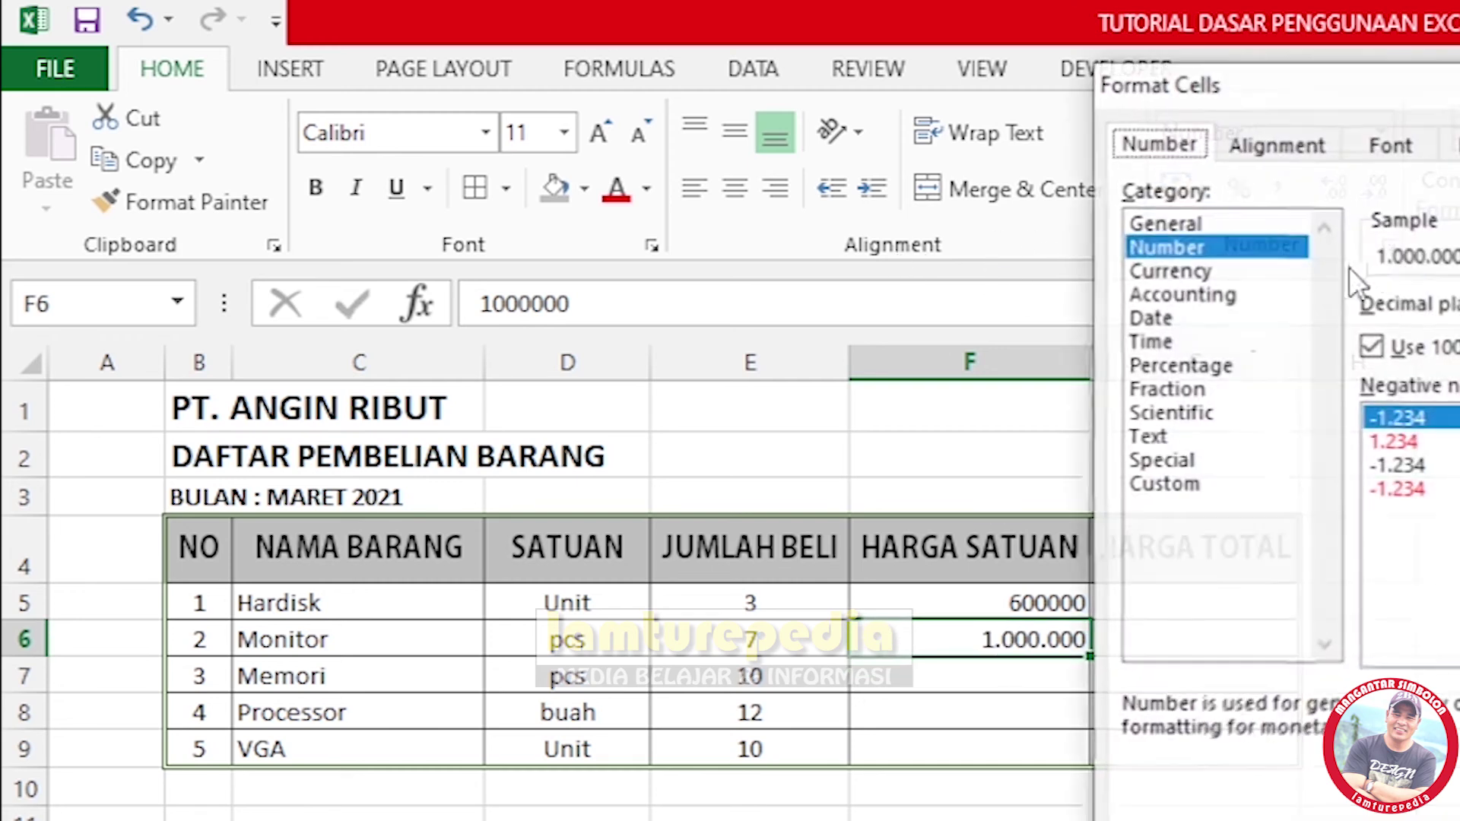
{"action": "left_click", "coordinate": [1164, 222]}
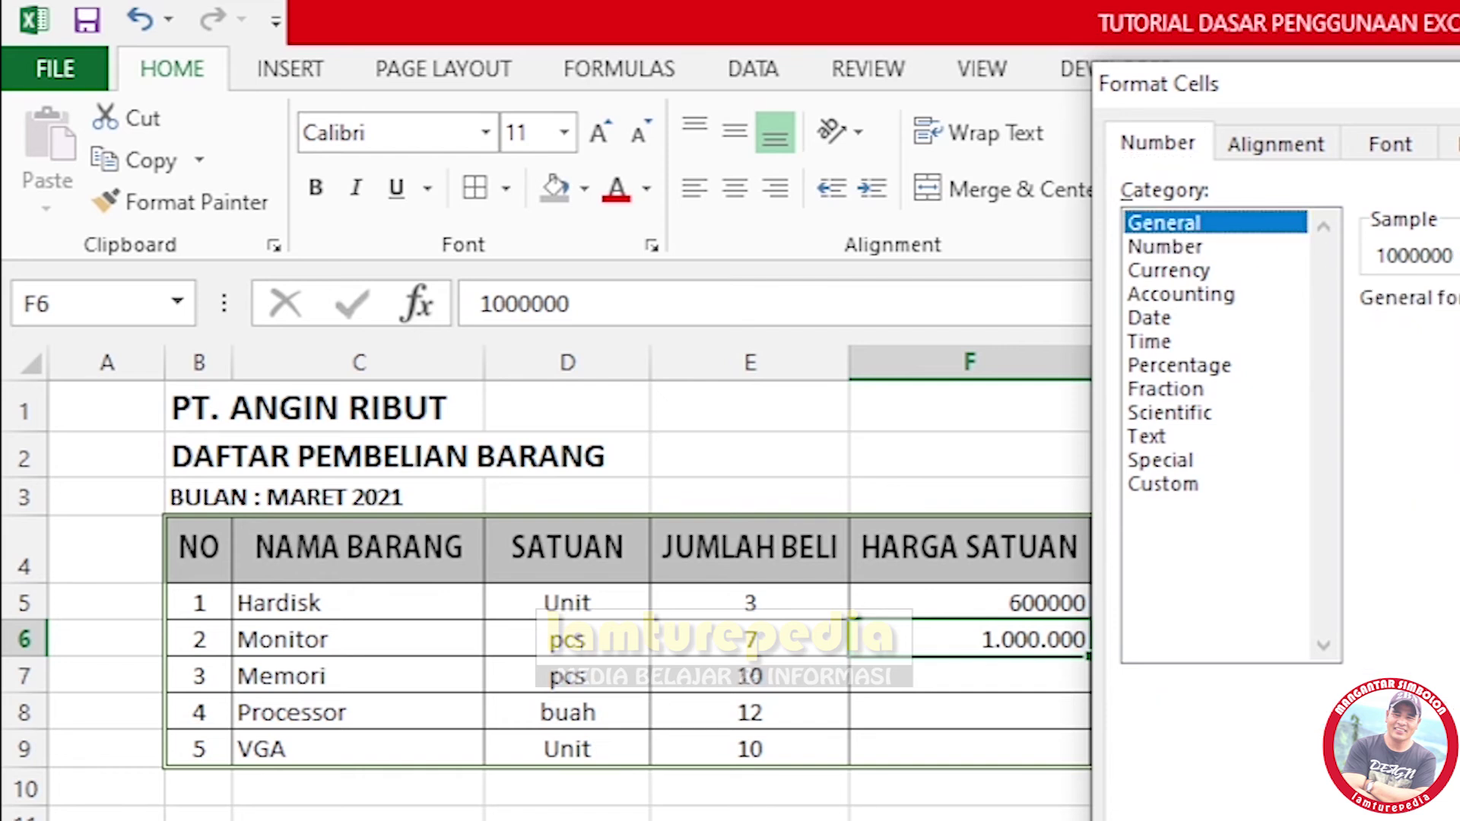
{"action": "key", "text": "Return"}
Enter the unit prices 450000 for Memori, 2700000 for Processor and 3000000 for VGA in F7:F9.
{"action": "left_click", "coordinate": [1000, 675]}
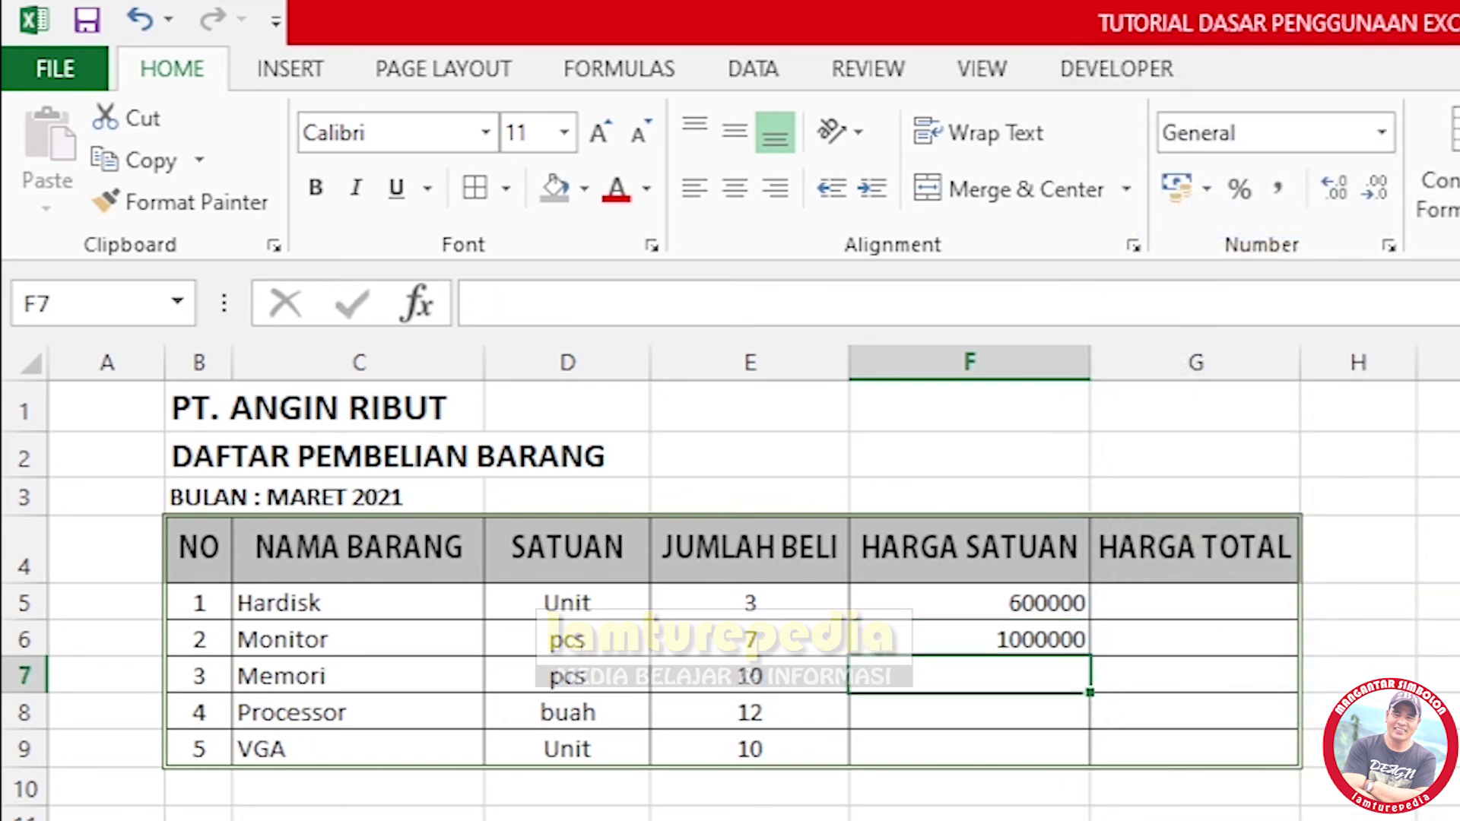
{"action": "type", "text": "450000"}
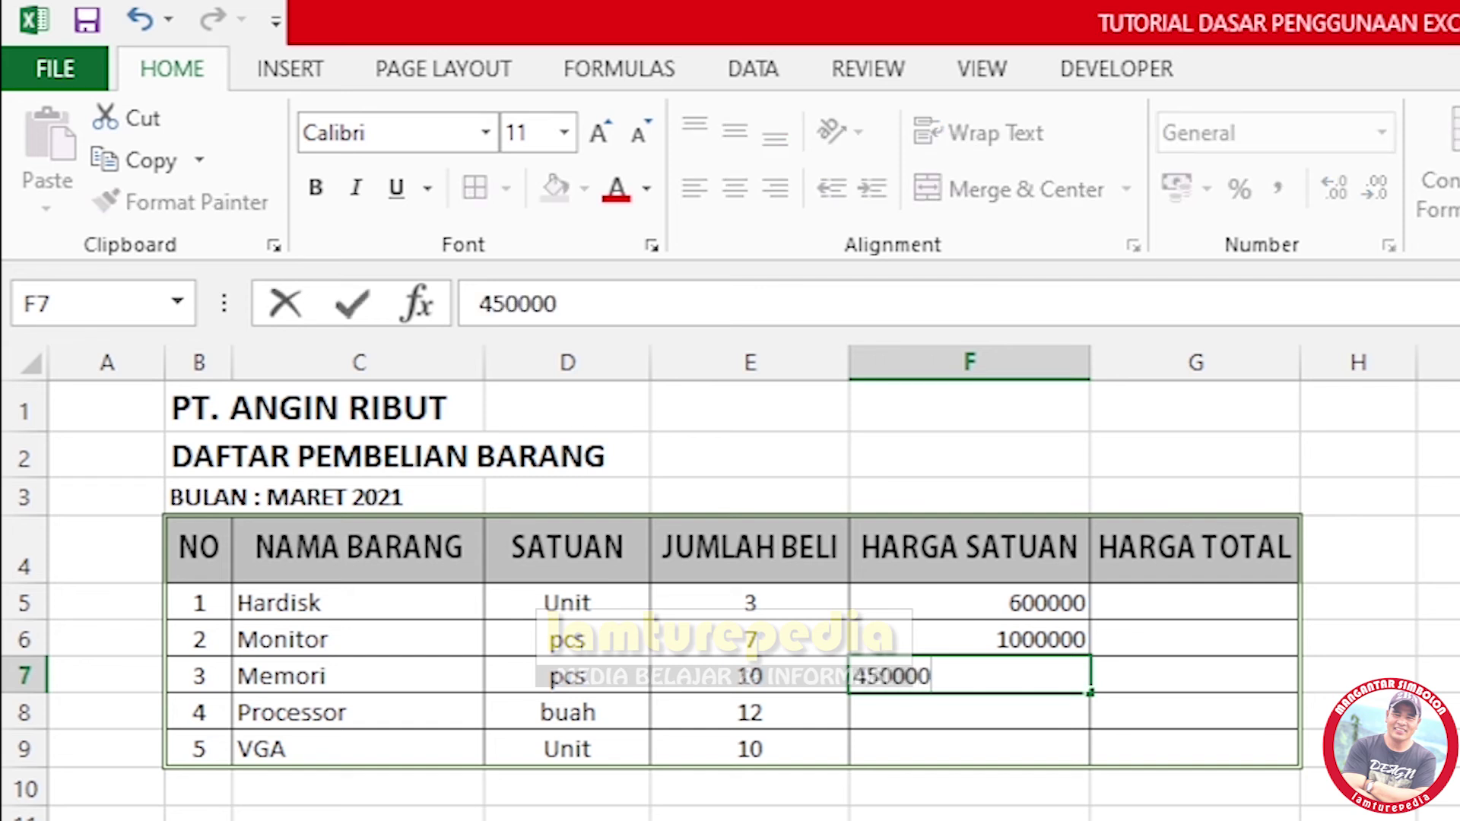
{"action": "key", "text": "Return"}
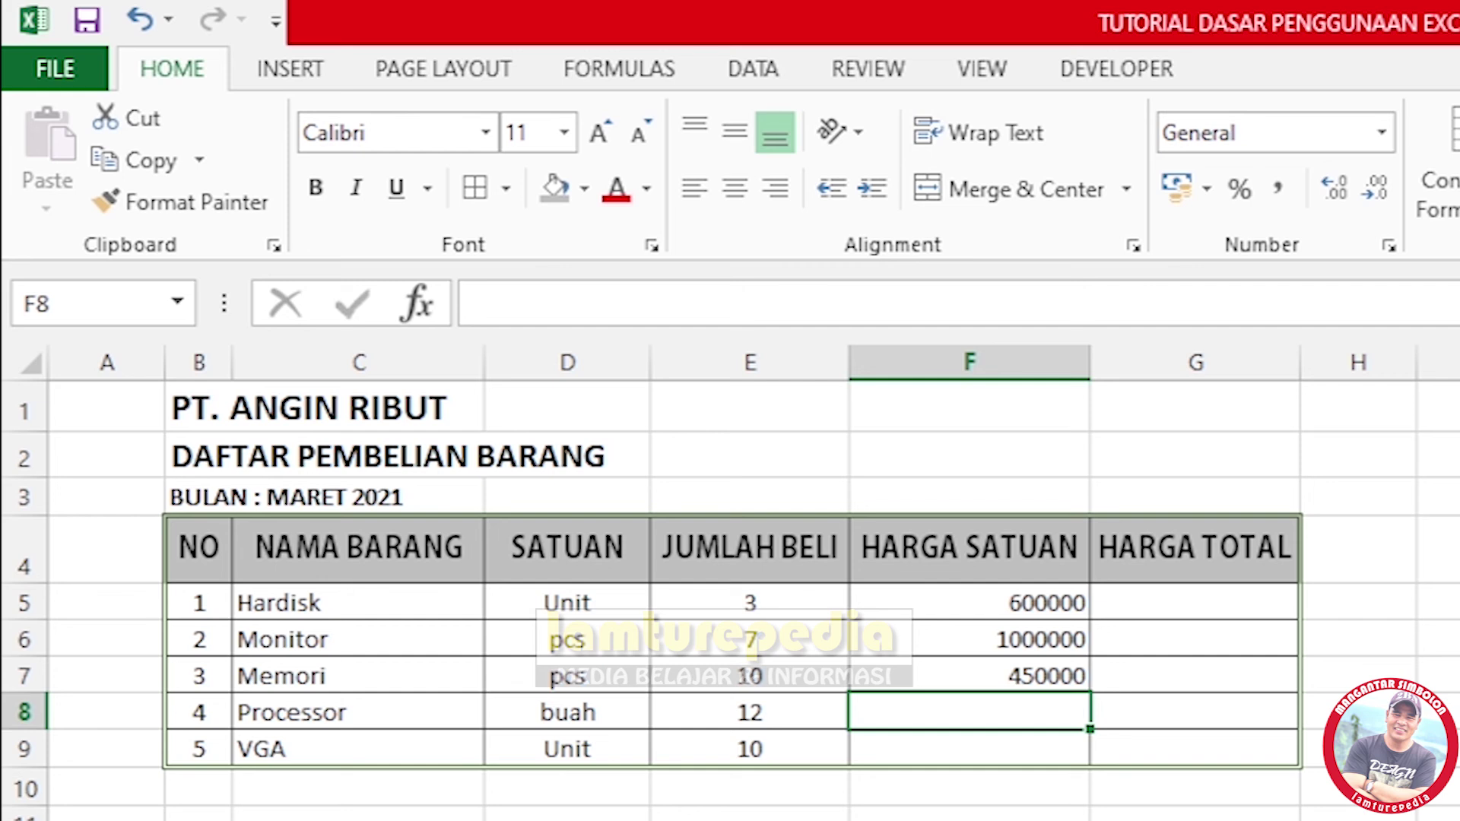
{"action": "type", "text": "2700"}
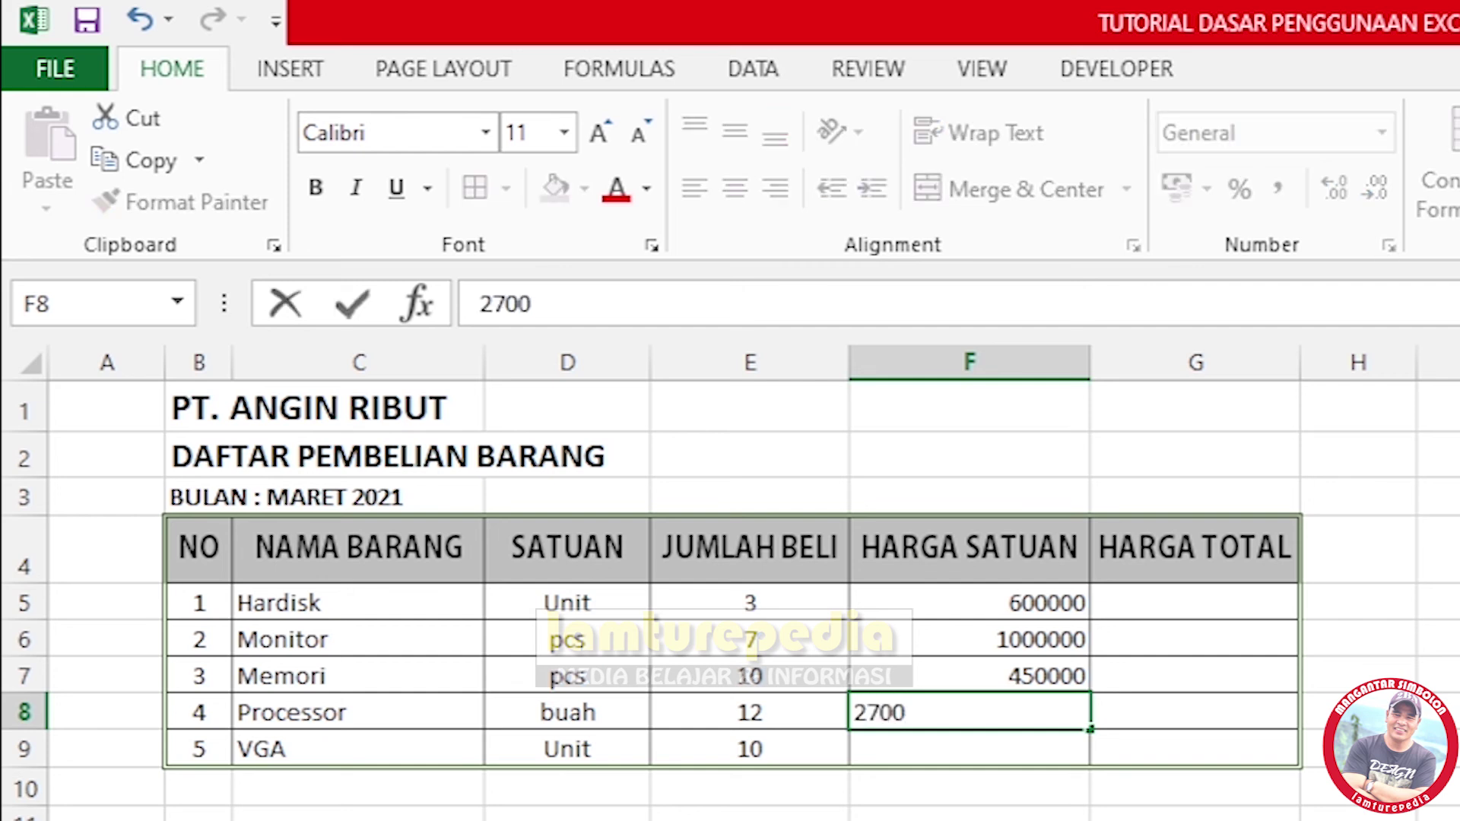
{"action": "type", "text": "000"}
{"action": "key", "text": "Return"}
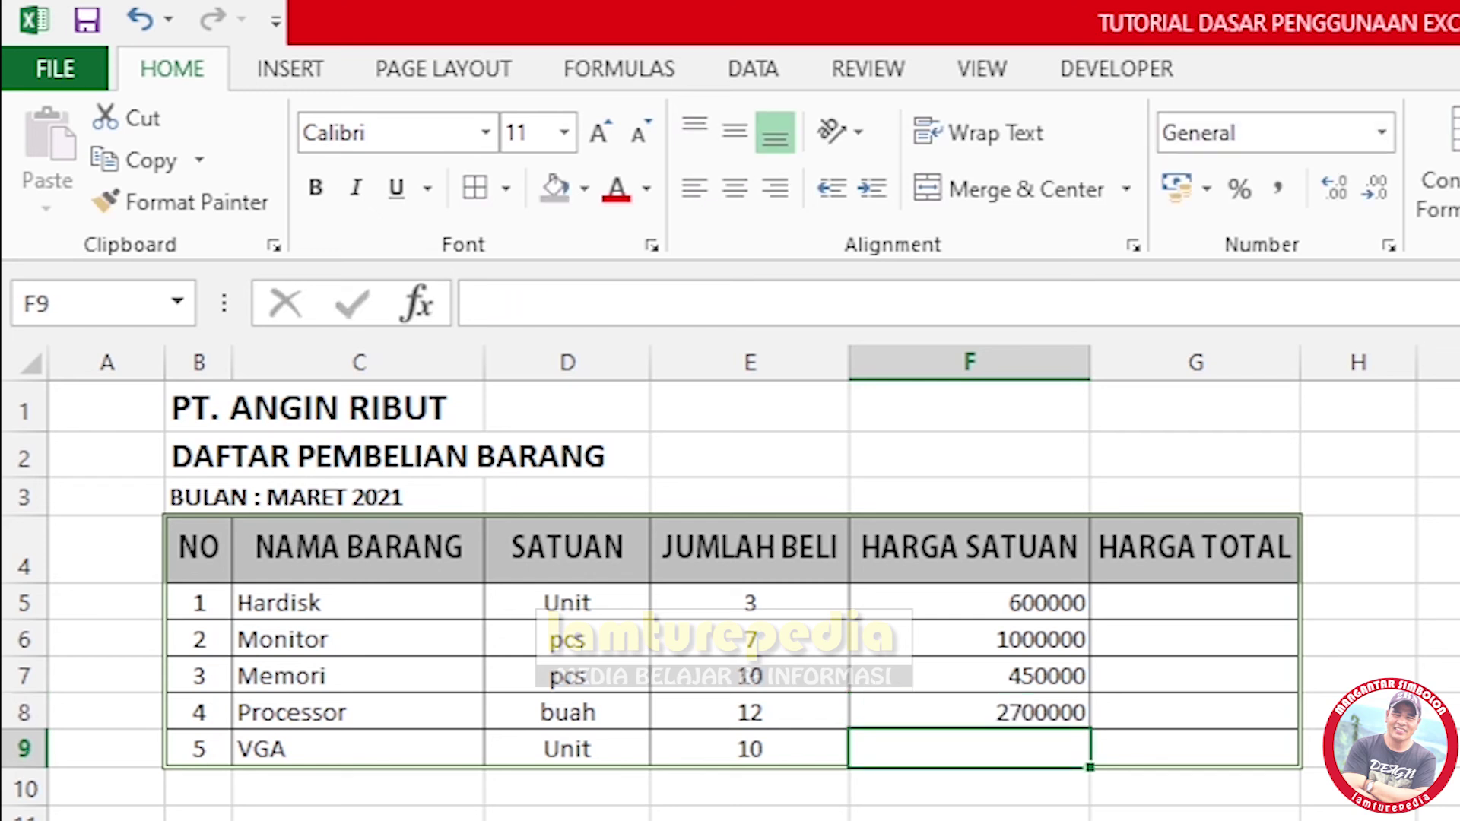
{"action": "type", "text": "3000"}
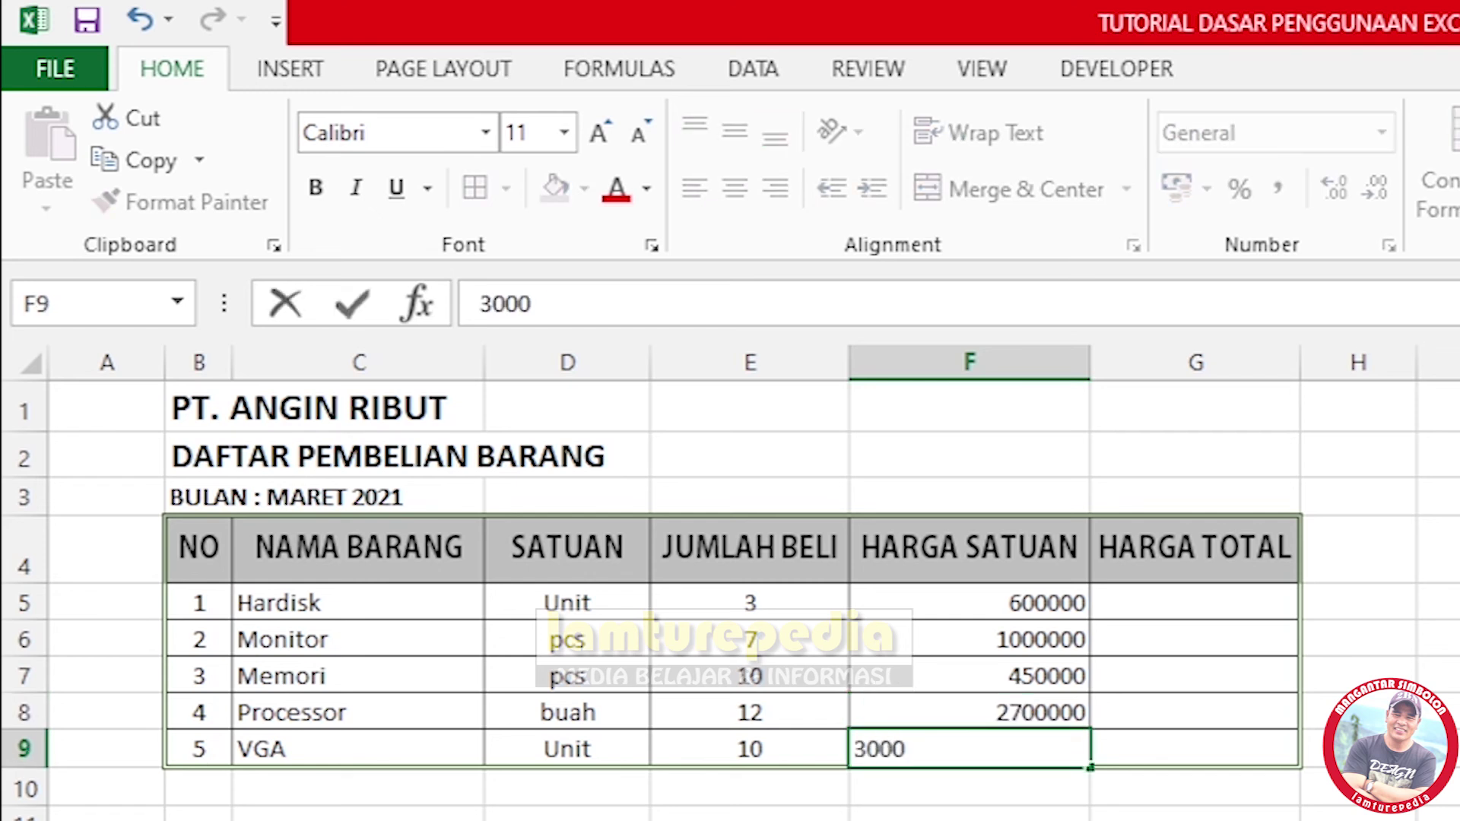
{"action": "type", "text": "000"}
{"action": "key", "text": "Return"}
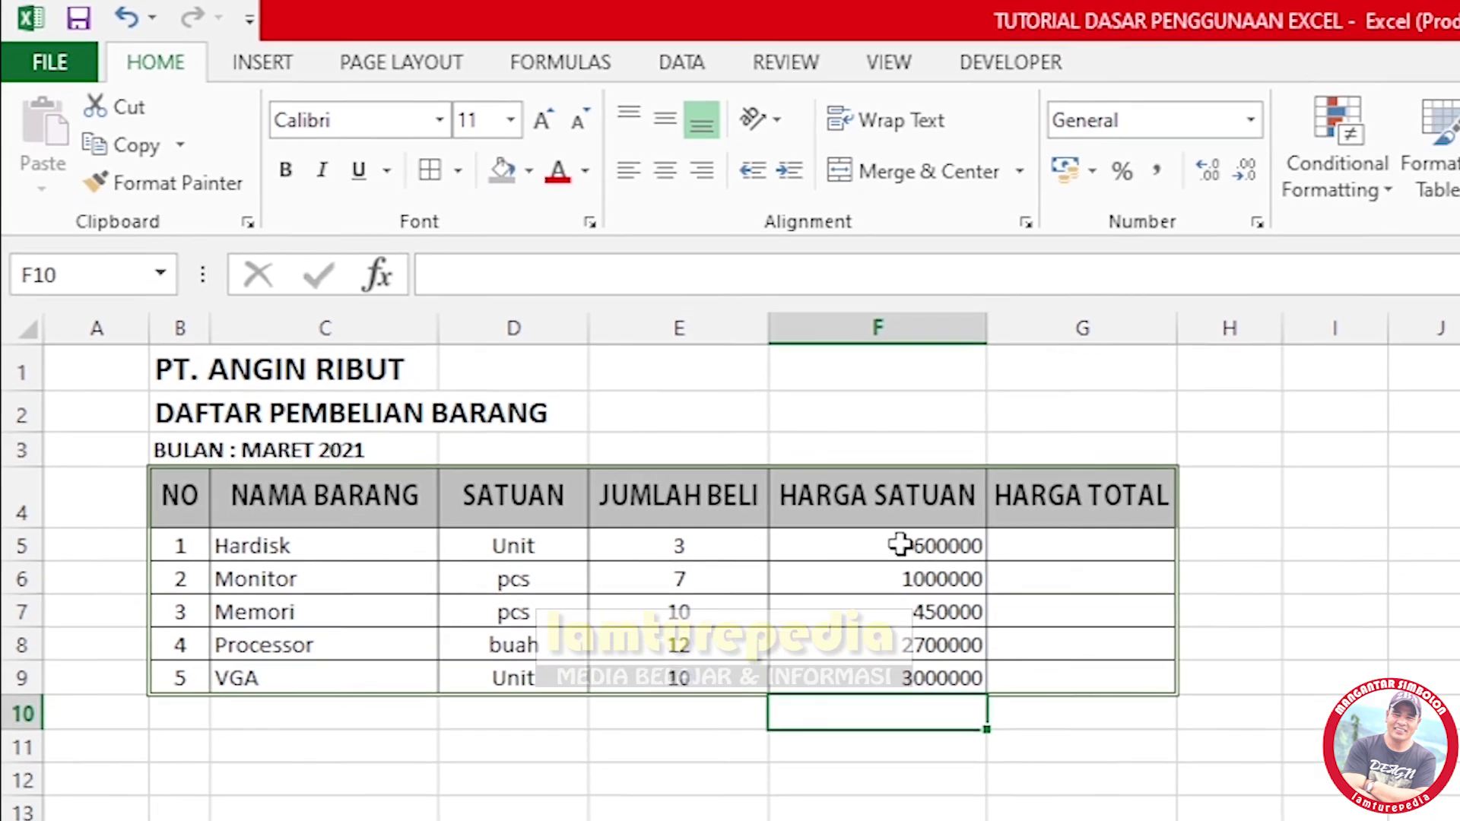
{"action": "left_click", "coordinate": [988, 603]}
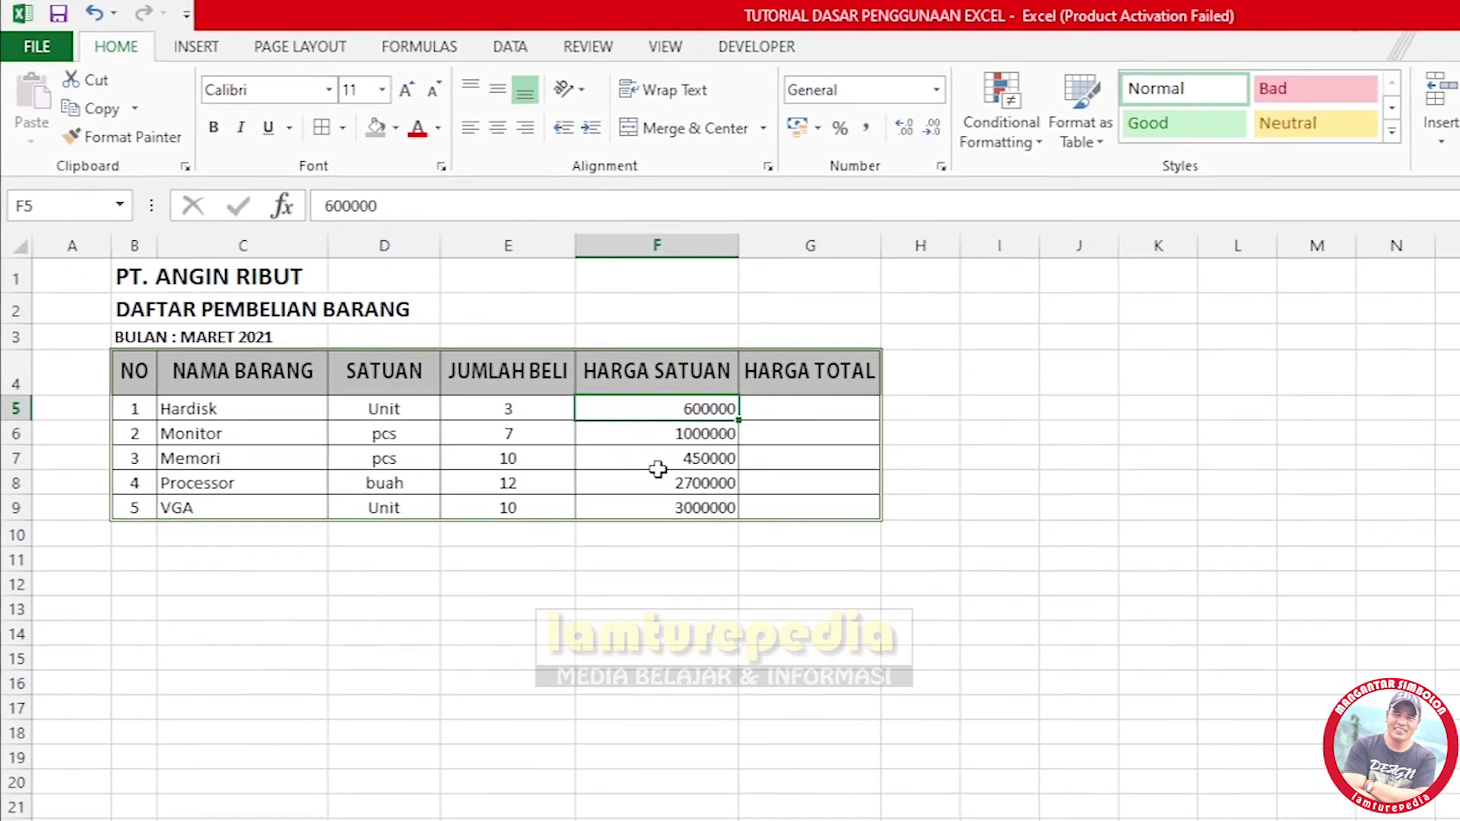
{"action": "left_click", "coordinate": [769, 537]}
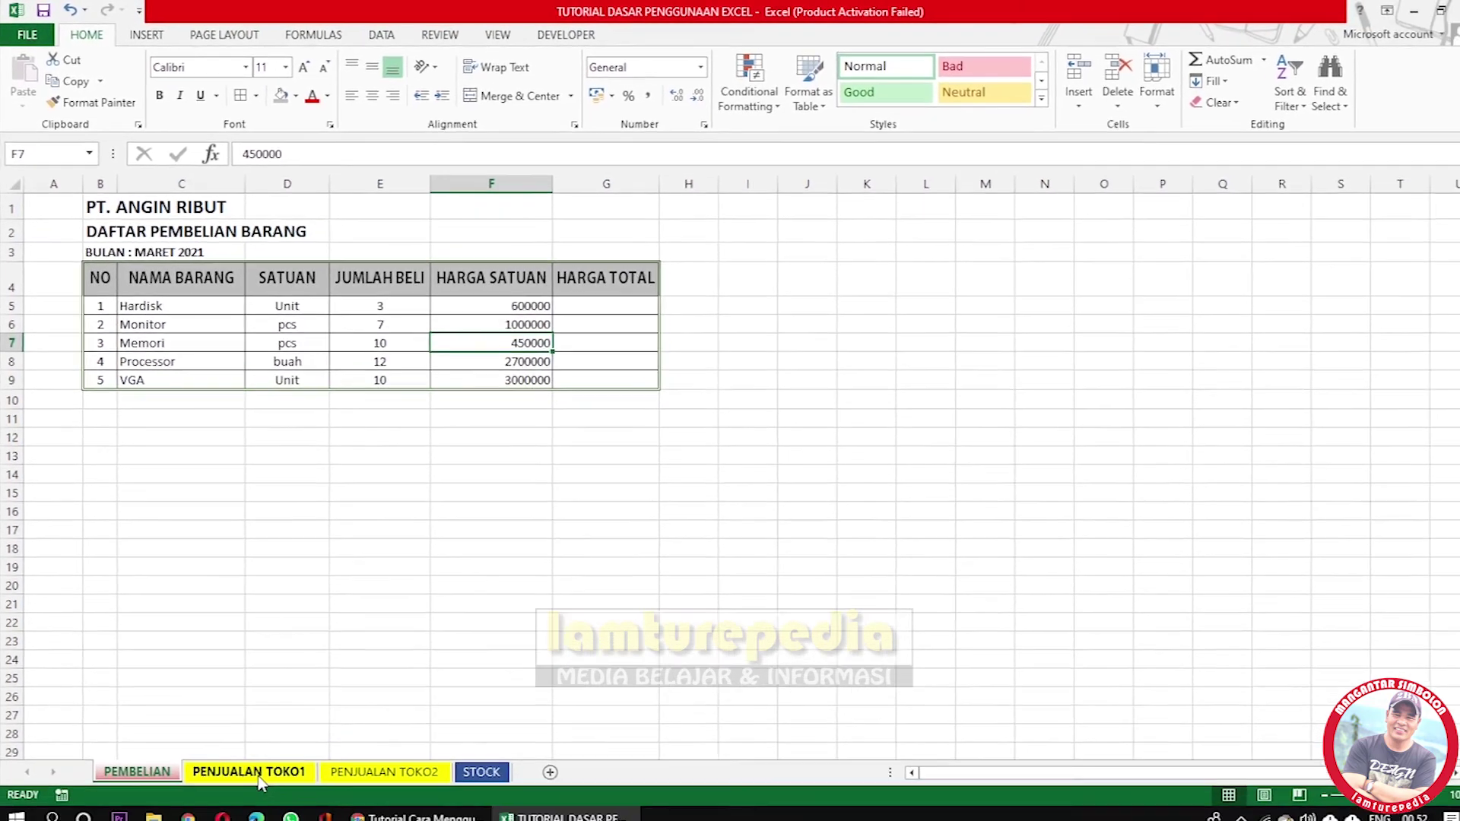
{"action": "left_click", "coordinate": [258, 768]}
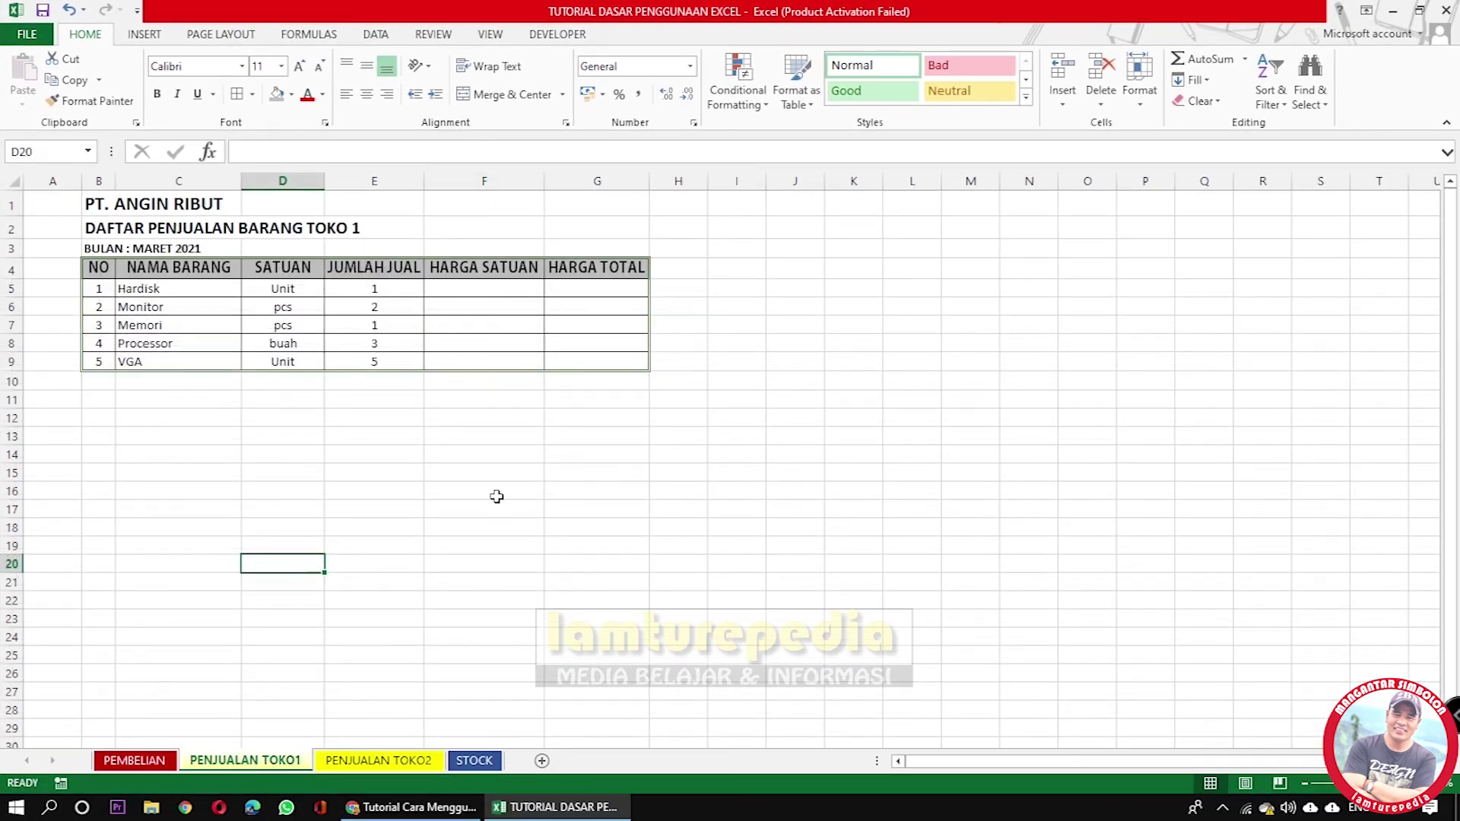
{"action": "left_click", "coordinate": [128, 762]}
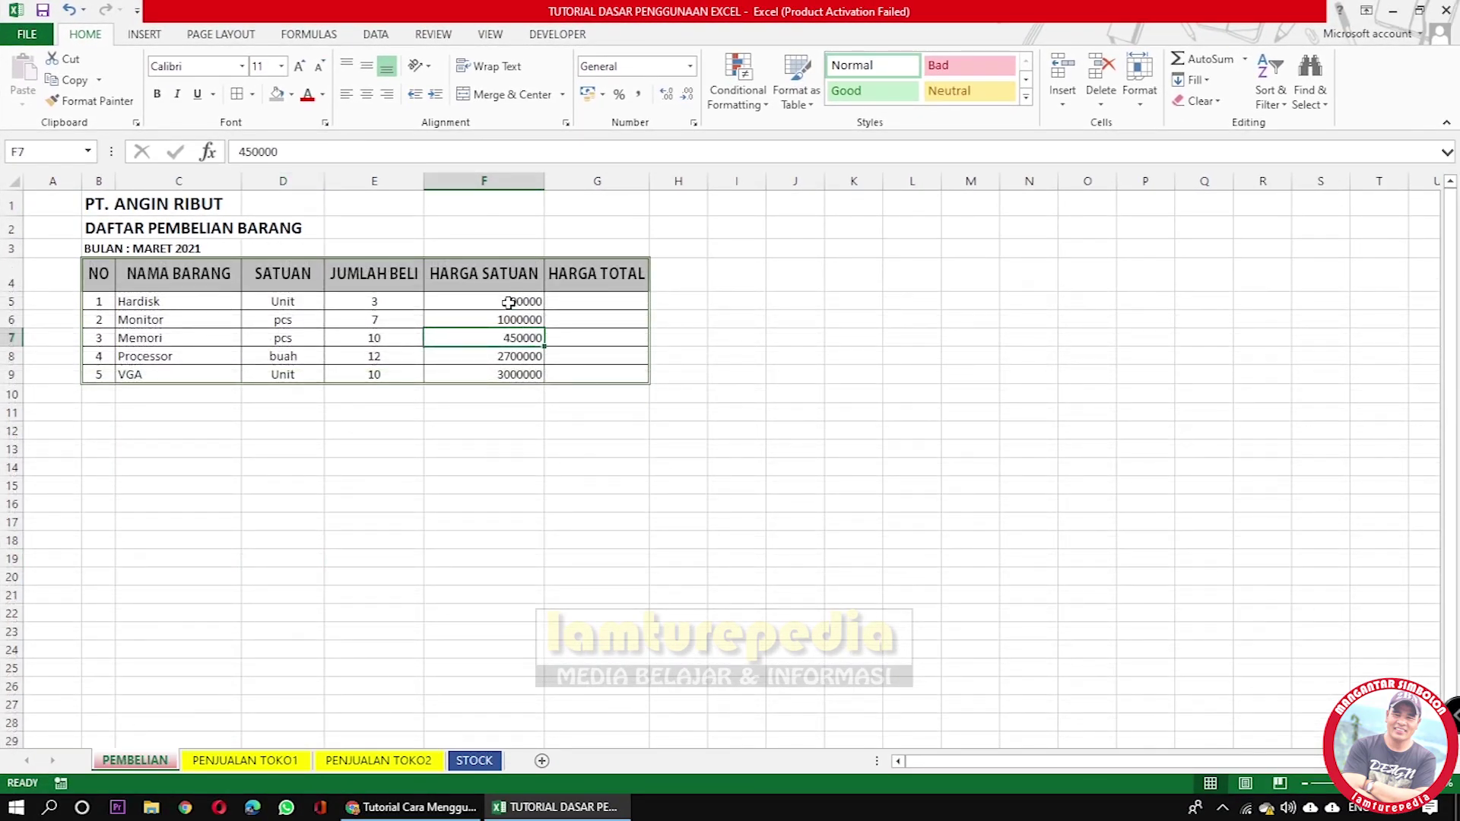
{"action": "left_click", "coordinate": [466, 491]}
Copy the unit prices F5:F9 from the PEMBELIAN sheet into the HARGA SATUAN column of PENJUALAN TOKO1, starting at F5.
{"action": "left_click_drag", "start_coordinate": [517, 304], "coordinate": [518, 372]}
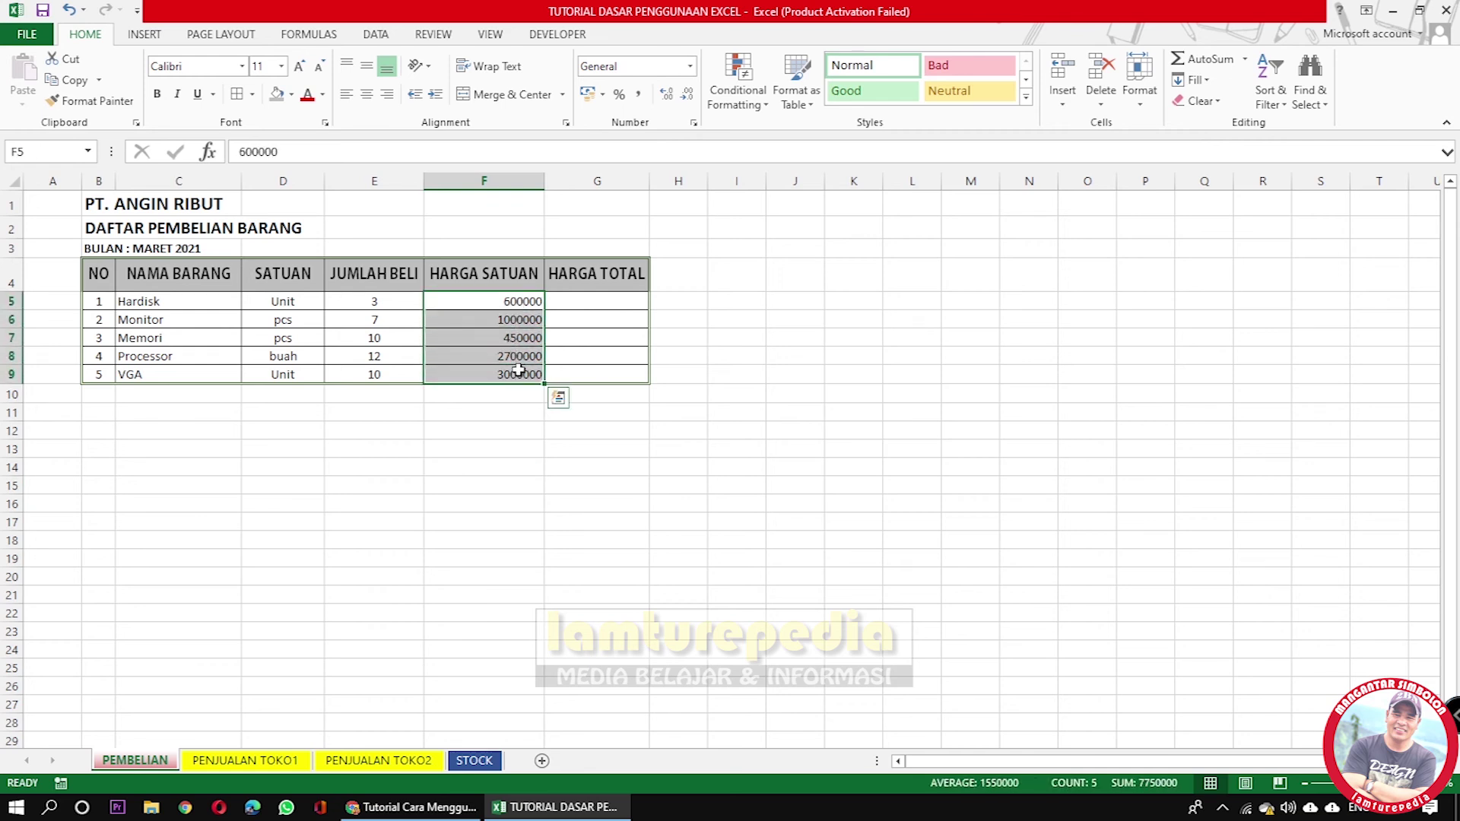
{"action": "key", "text": "ctrl+c"}
{"action": "left_click", "coordinate": [263, 760]}
{"action": "left_click", "coordinate": [453, 292]}
{"action": "key", "text": "ctrl+v"}
{"action": "left_click", "coordinate": [489, 487]}
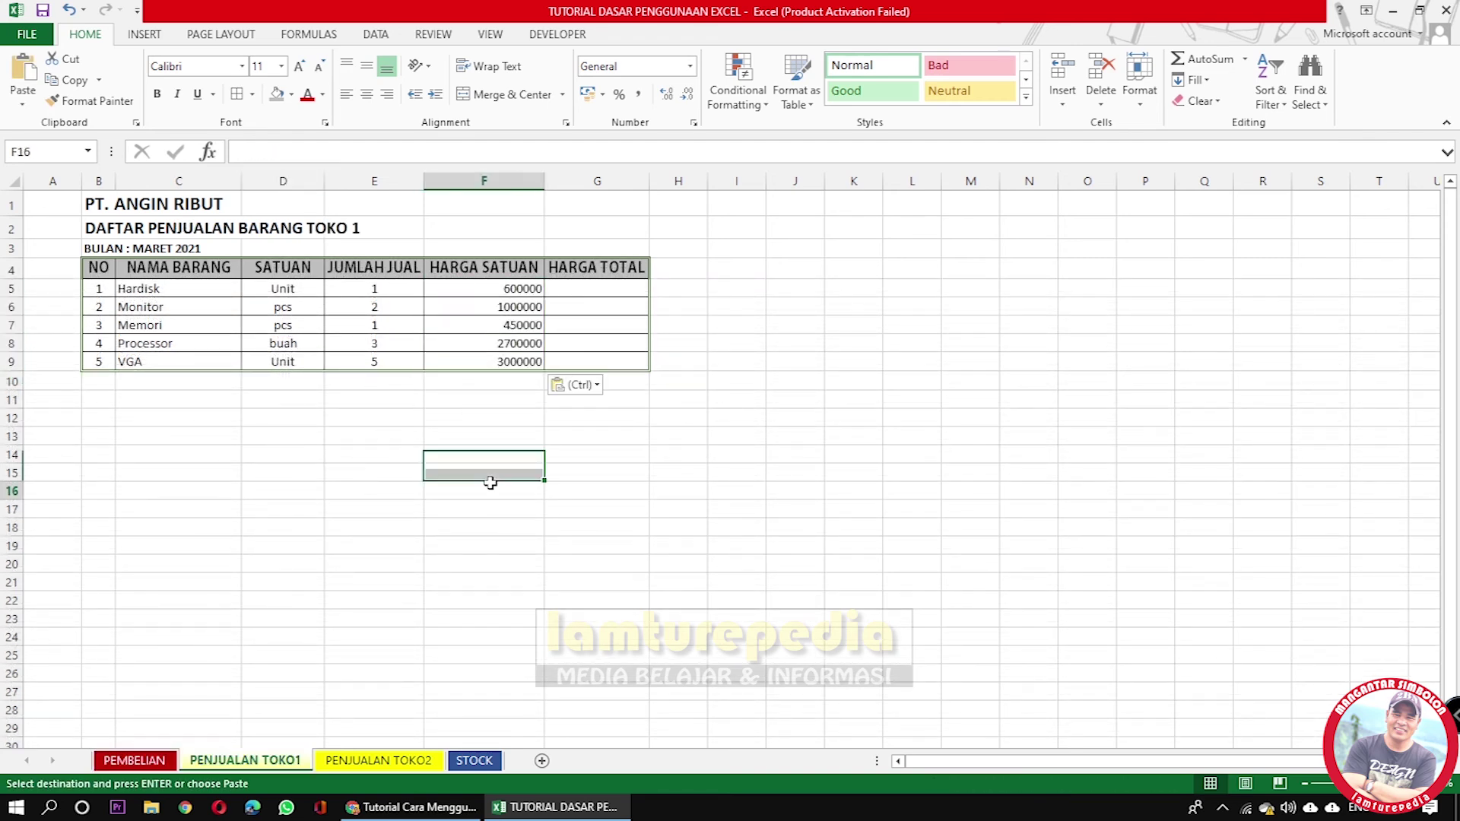
Set the PENJUALAN TOKO1 unit prices to 650000 for Hardisk in F5 and 1100000 for Monitor in F6.
{"action": "left_click", "coordinate": [495, 286]}
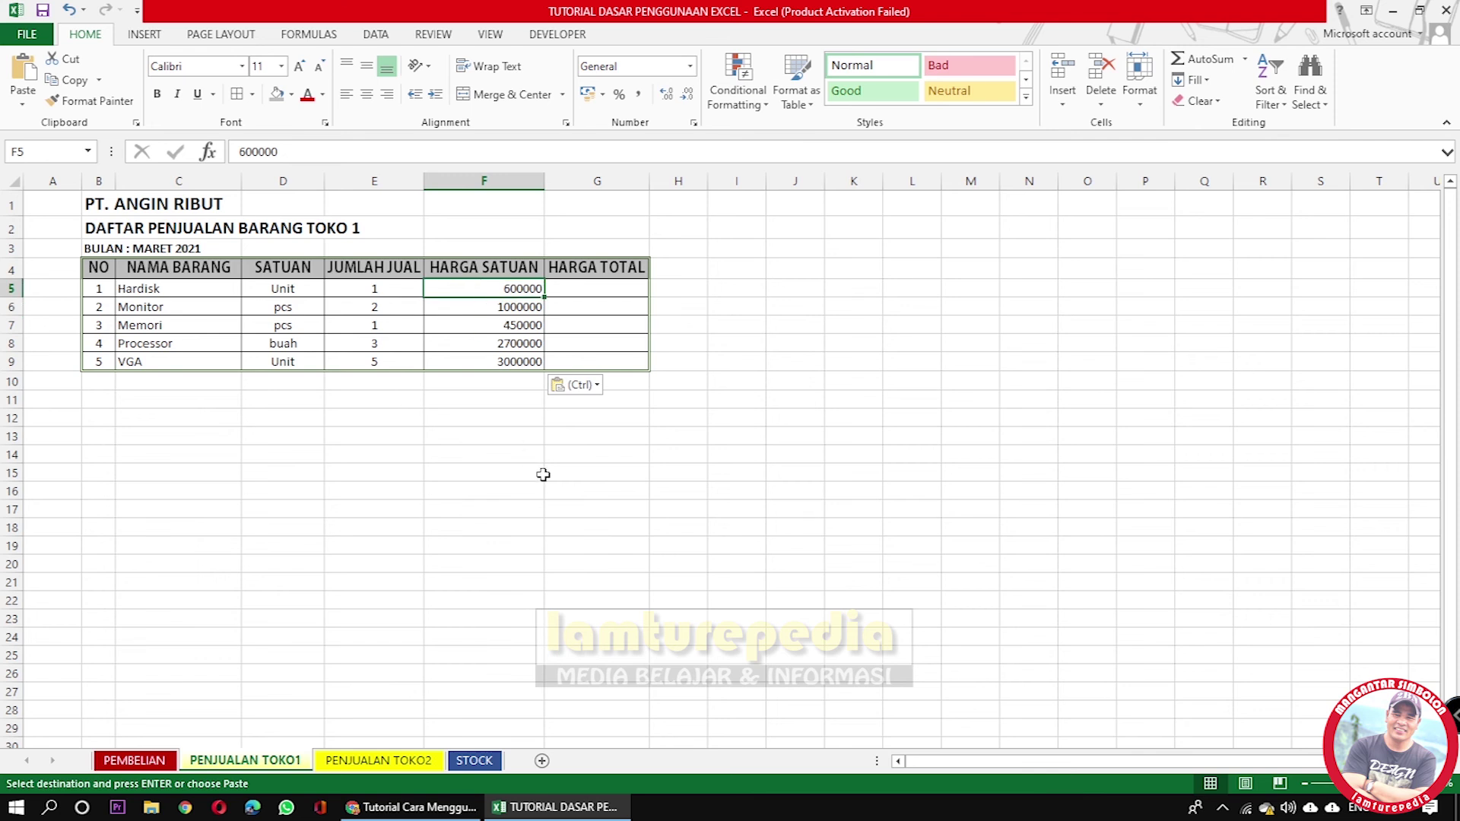
{"action": "type", "text": "65000"}
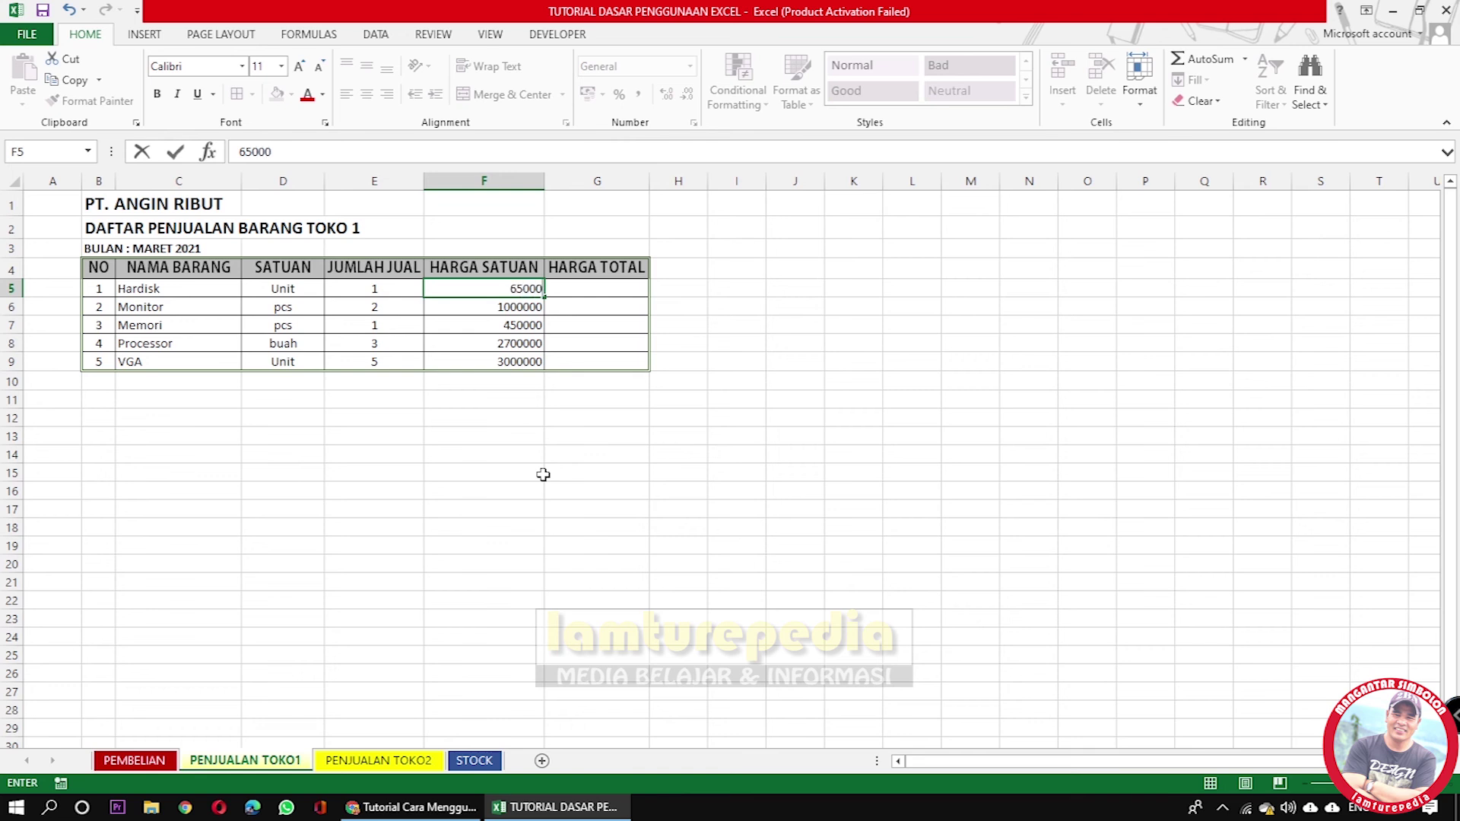
{"action": "type", "text": "0"}
{"action": "key", "text": "Return"}
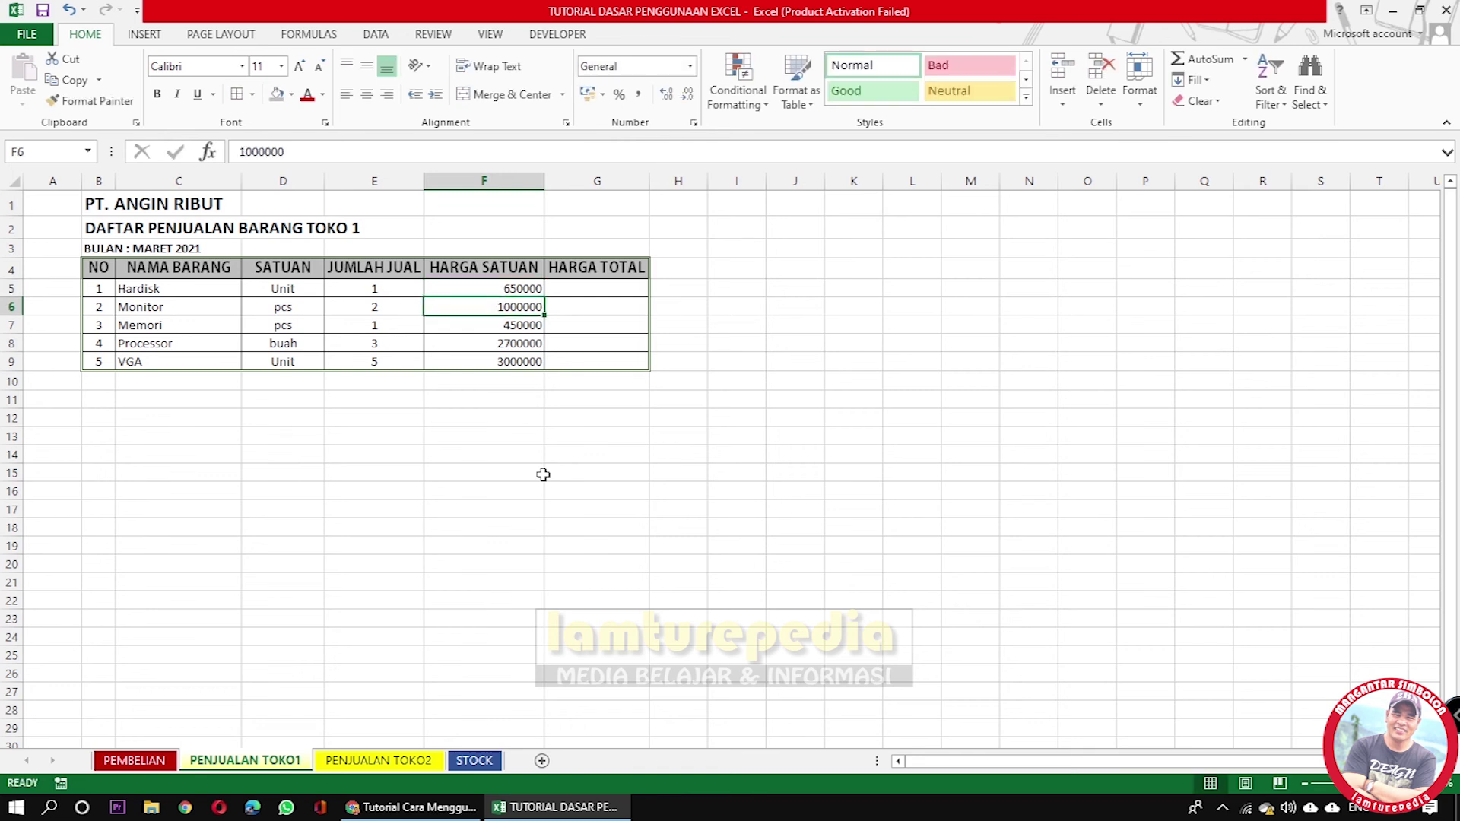
{"action": "left_click", "coordinate": [251, 152]}
{"action": "key", "text": "BackSpace"}
{"action": "type", "text": "1"}
{"action": "key", "text": "Return"}
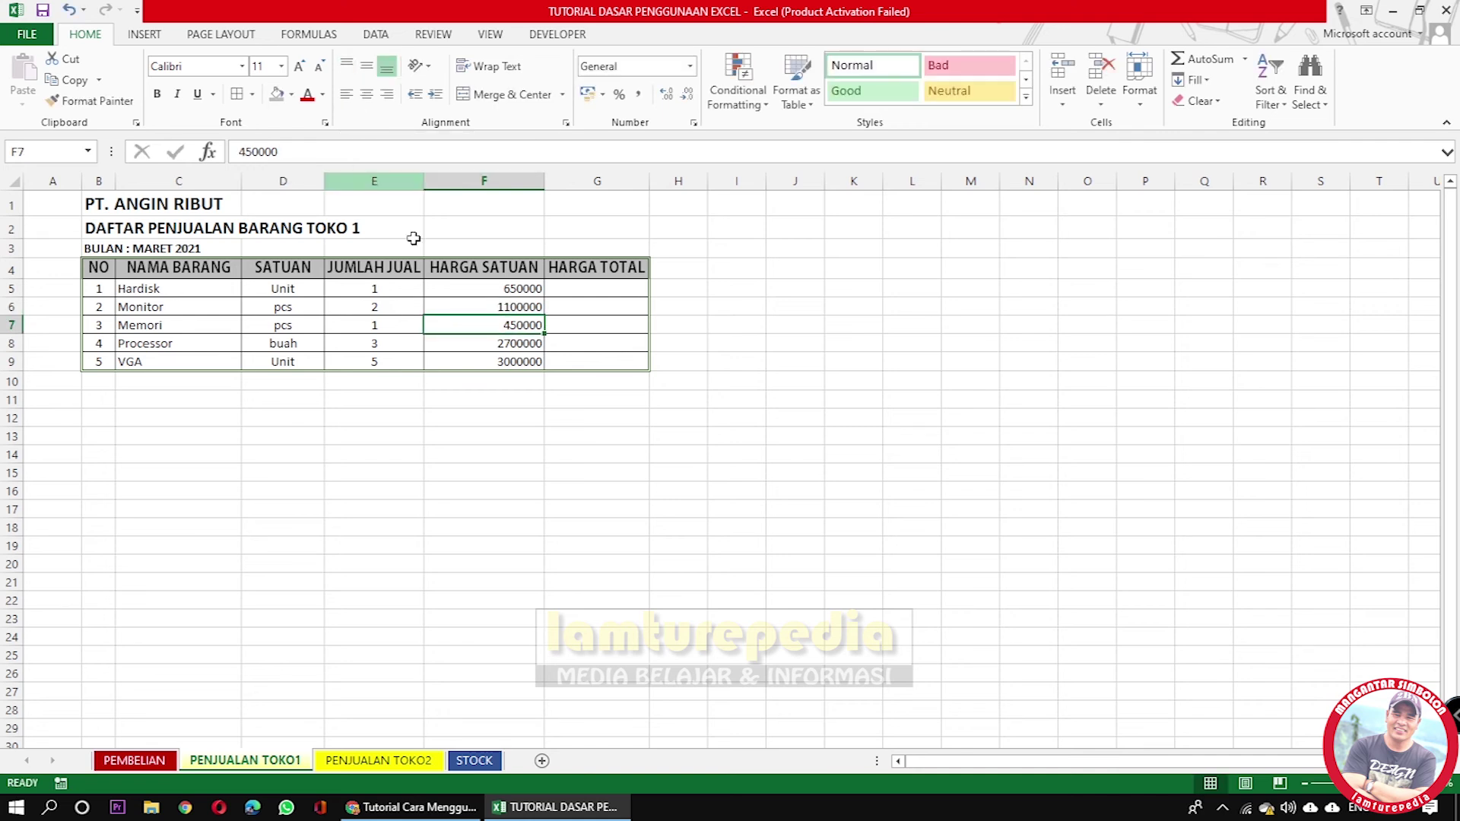
Set the PENJUALAN TOKO1 unit prices to 500000 for Memori, 3000000 for Processor and 3200000 for VGA in F7:F9.
{"action": "left_click", "coordinate": [252, 152]}
{"action": "key", "text": "BackSpace"}
{"action": "key", "text": "BackSpace"}
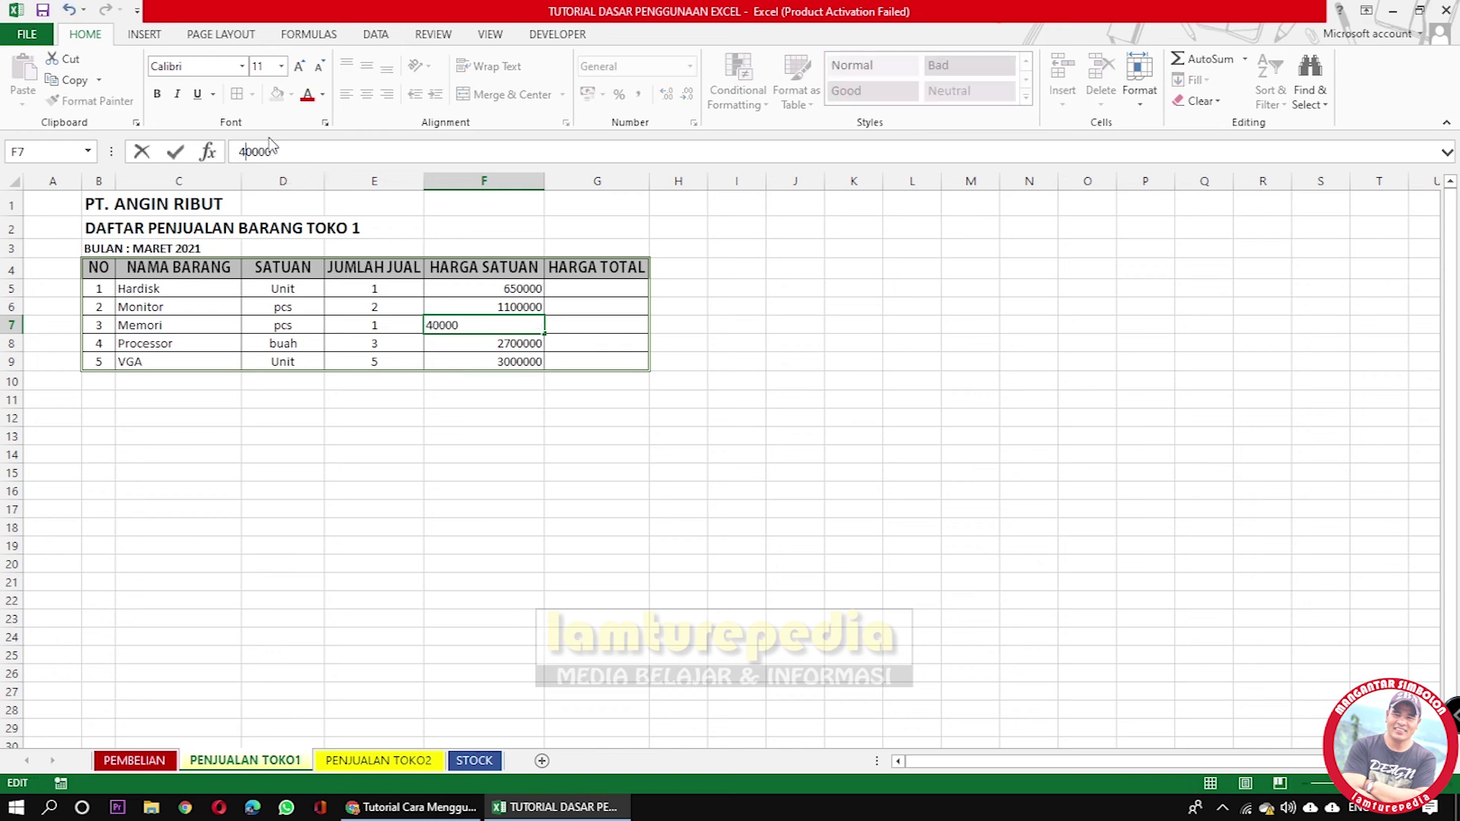
{"action": "type", "text": "50"}
{"action": "key", "text": "Return"}
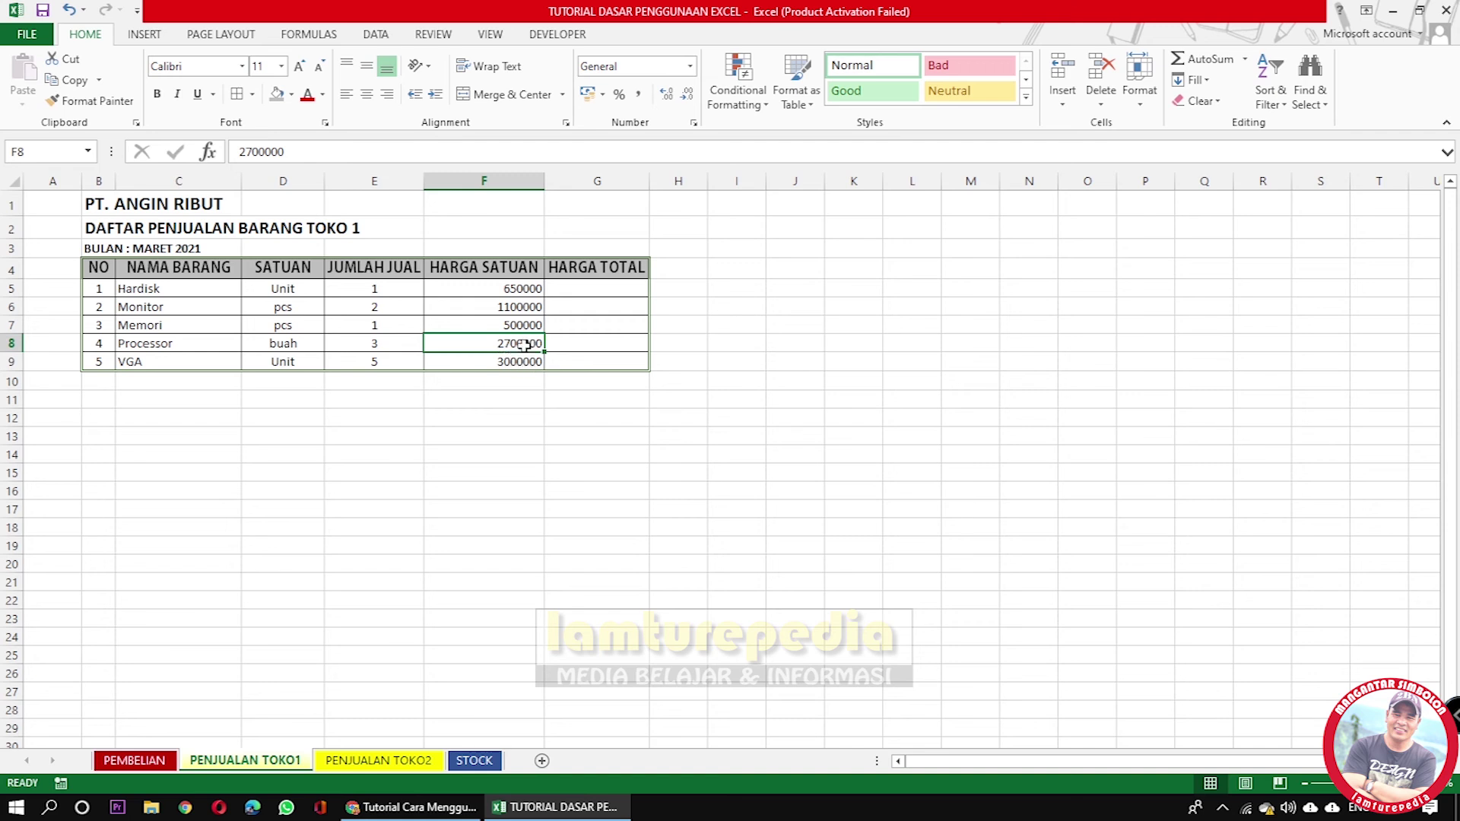
{"action": "left_click_drag", "start_coordinate": [253, 151], "coordinate": [239, 150]}
{"action": "type", "text": "3"}
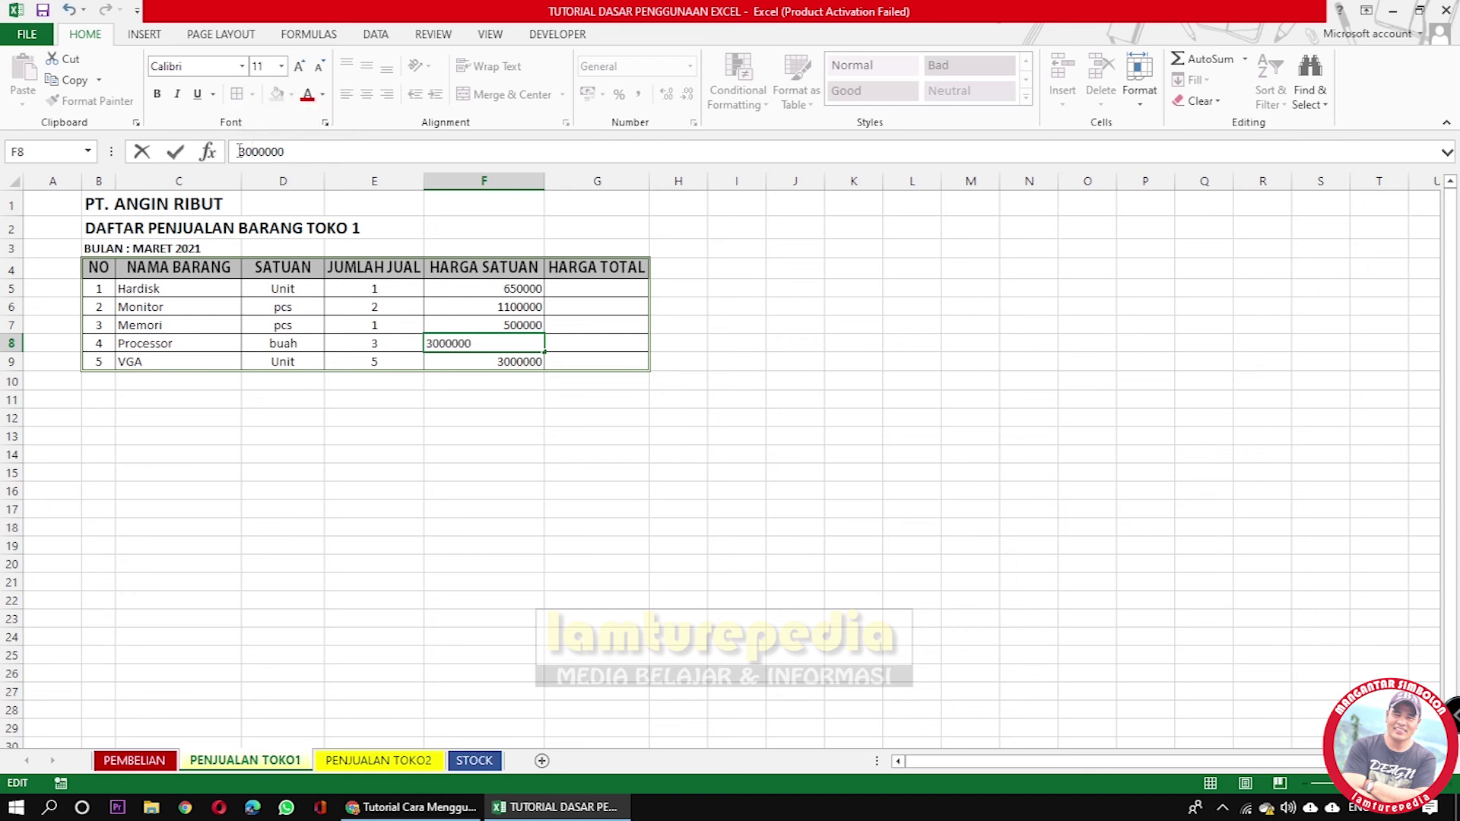
{"action": "key", "text": "Return"}
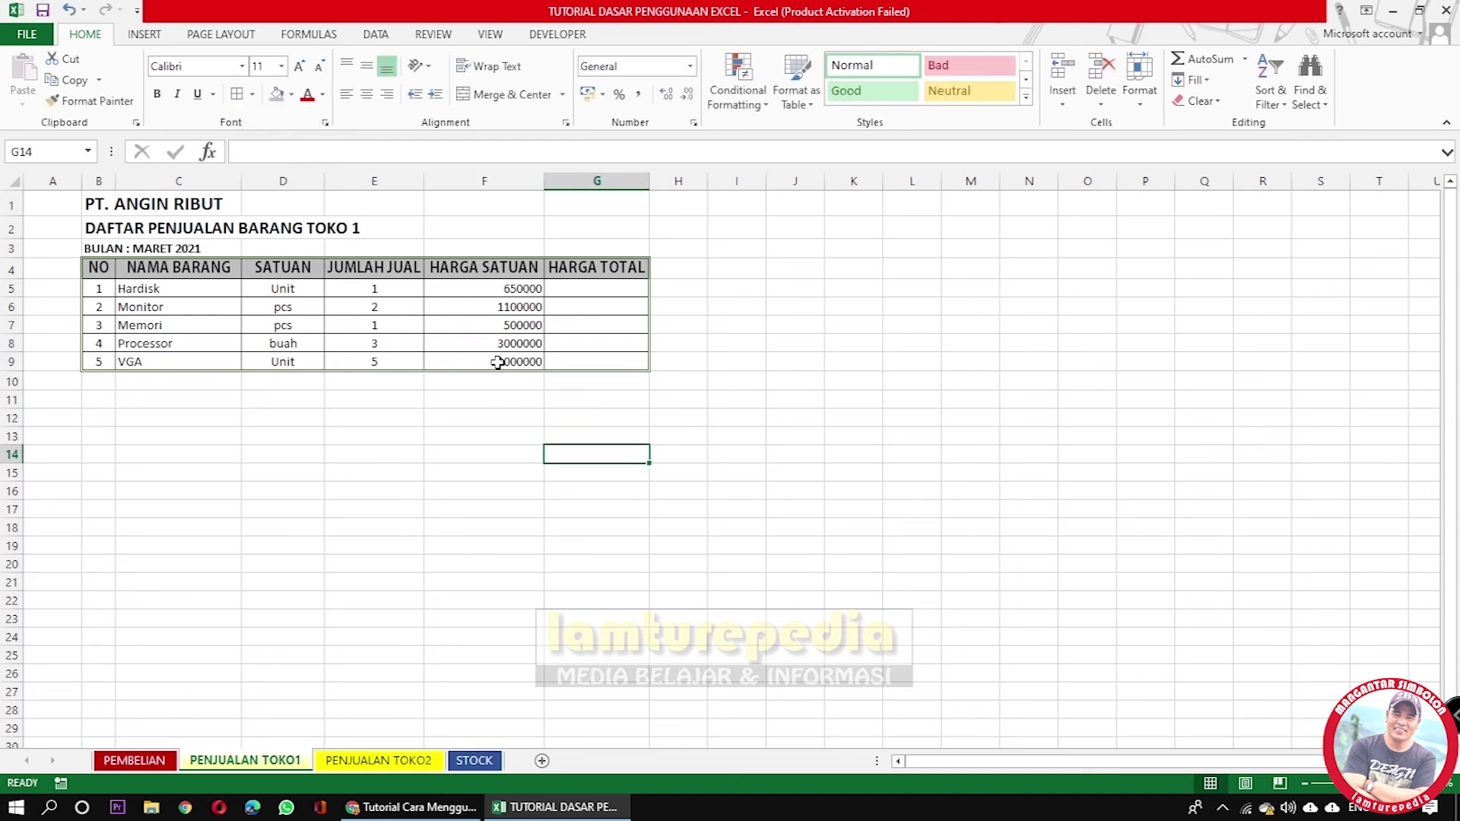
{"action": "left_click", "coordinate": [254, 150]}
{"action": "key", "text": "BackSpace"}
{"action": "type", "text": "2"}
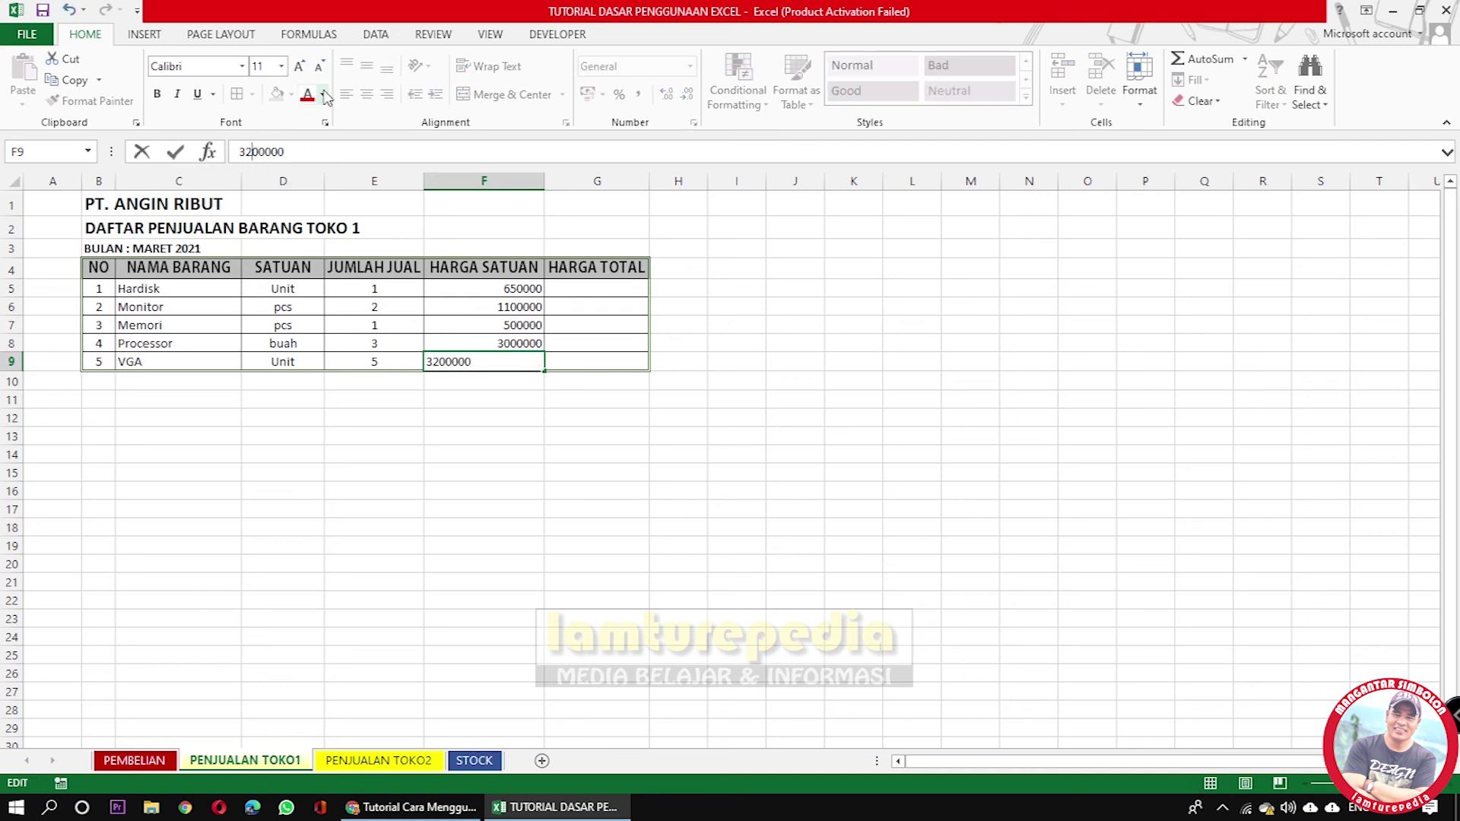
{"action": "key", "text": "Return"}
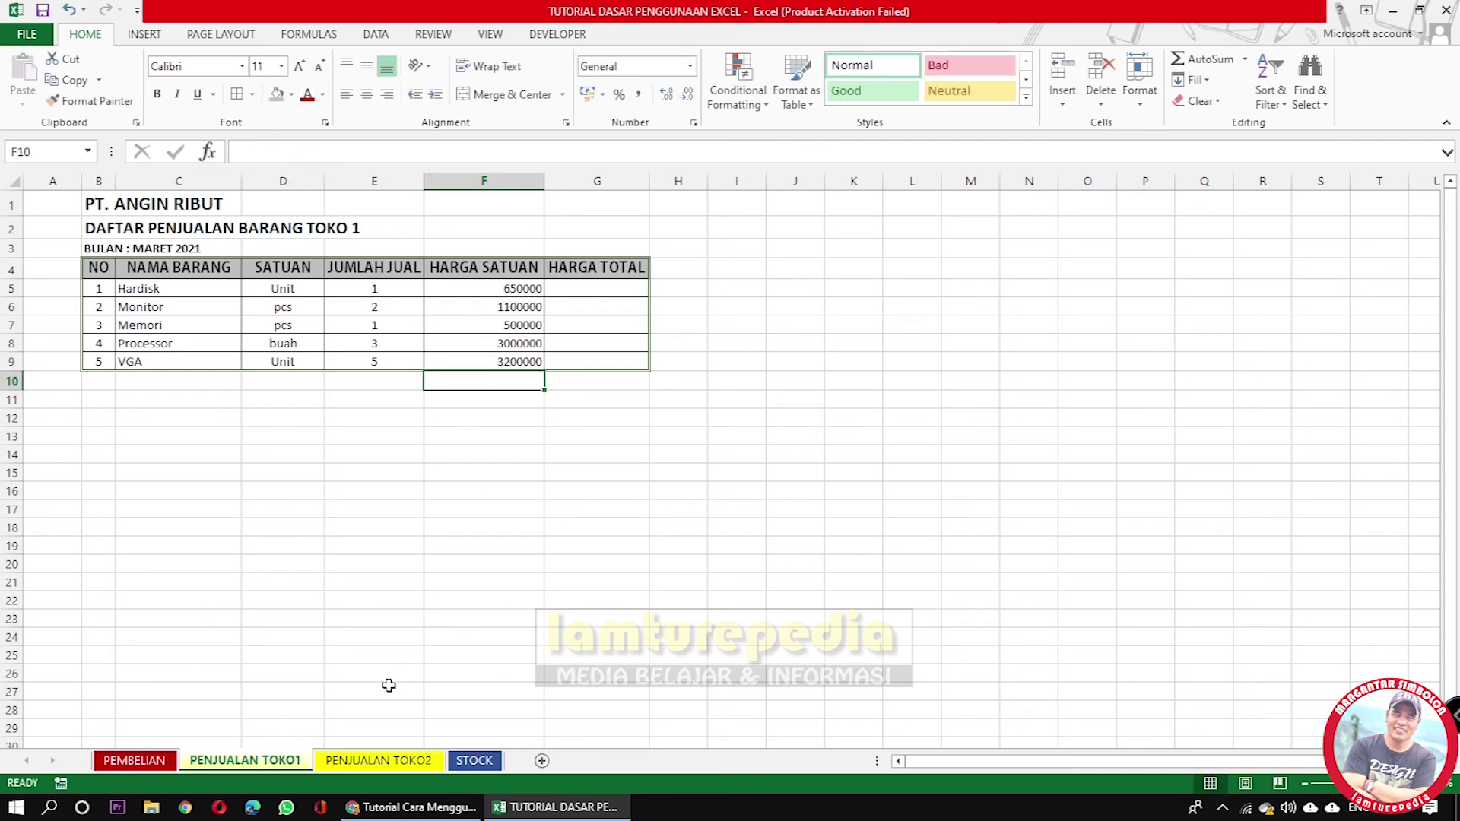
Copy the unit prices F5:F9 from PENJUALAN TOKO1 and paste them as values into PENJUALAN TOKO2 starting at F5.
{"action": "left_click", "coordinate": [380, 760]}
{"action": "left_click", "coordinate": [278, 760]}
{"action": "left_click", "coordinate": [462, 543]}
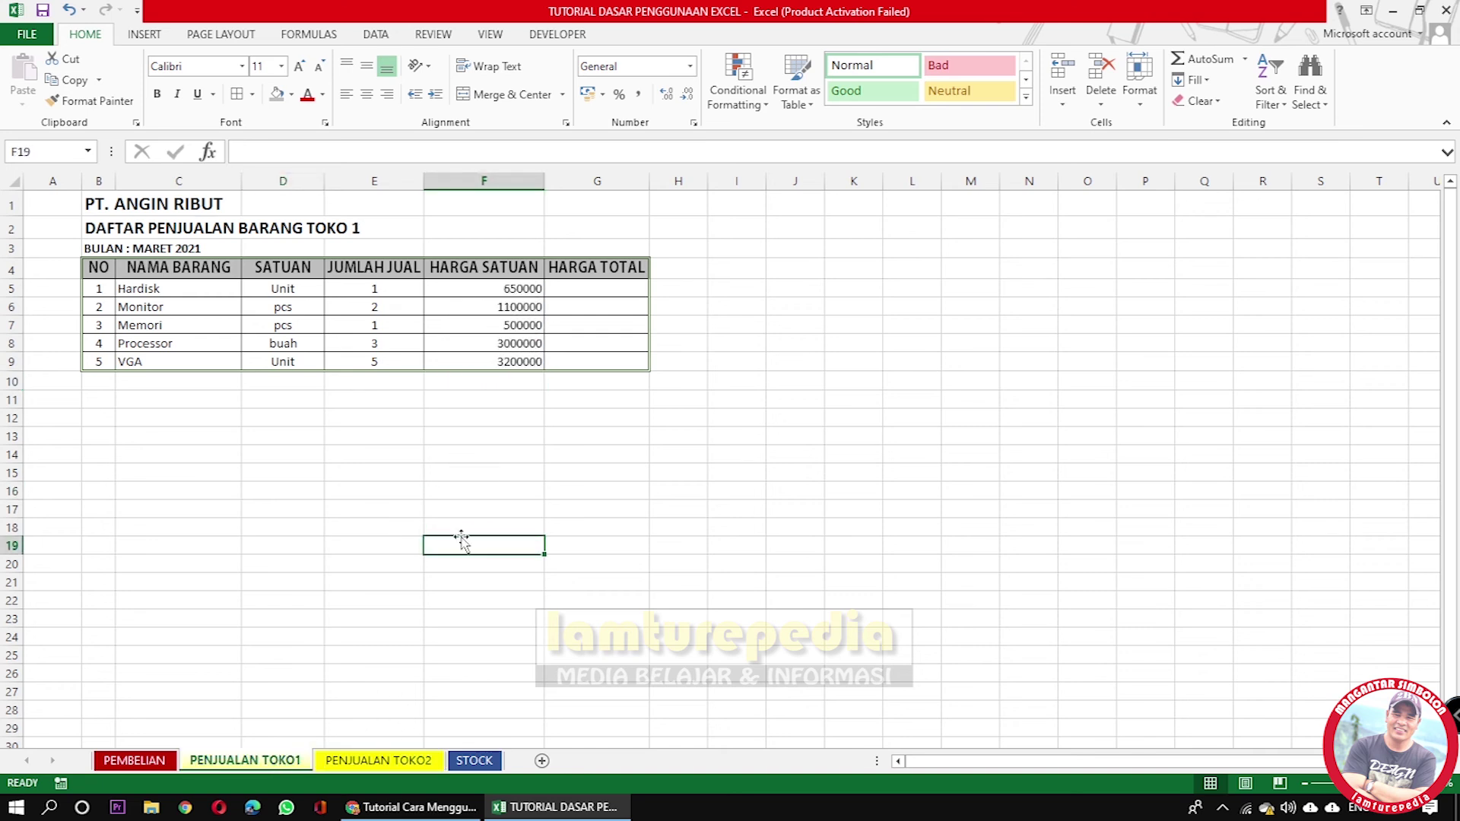
{"action": "left_click_drag", "start_coordinate": [505, 289], "coordinate": [497, 359]}
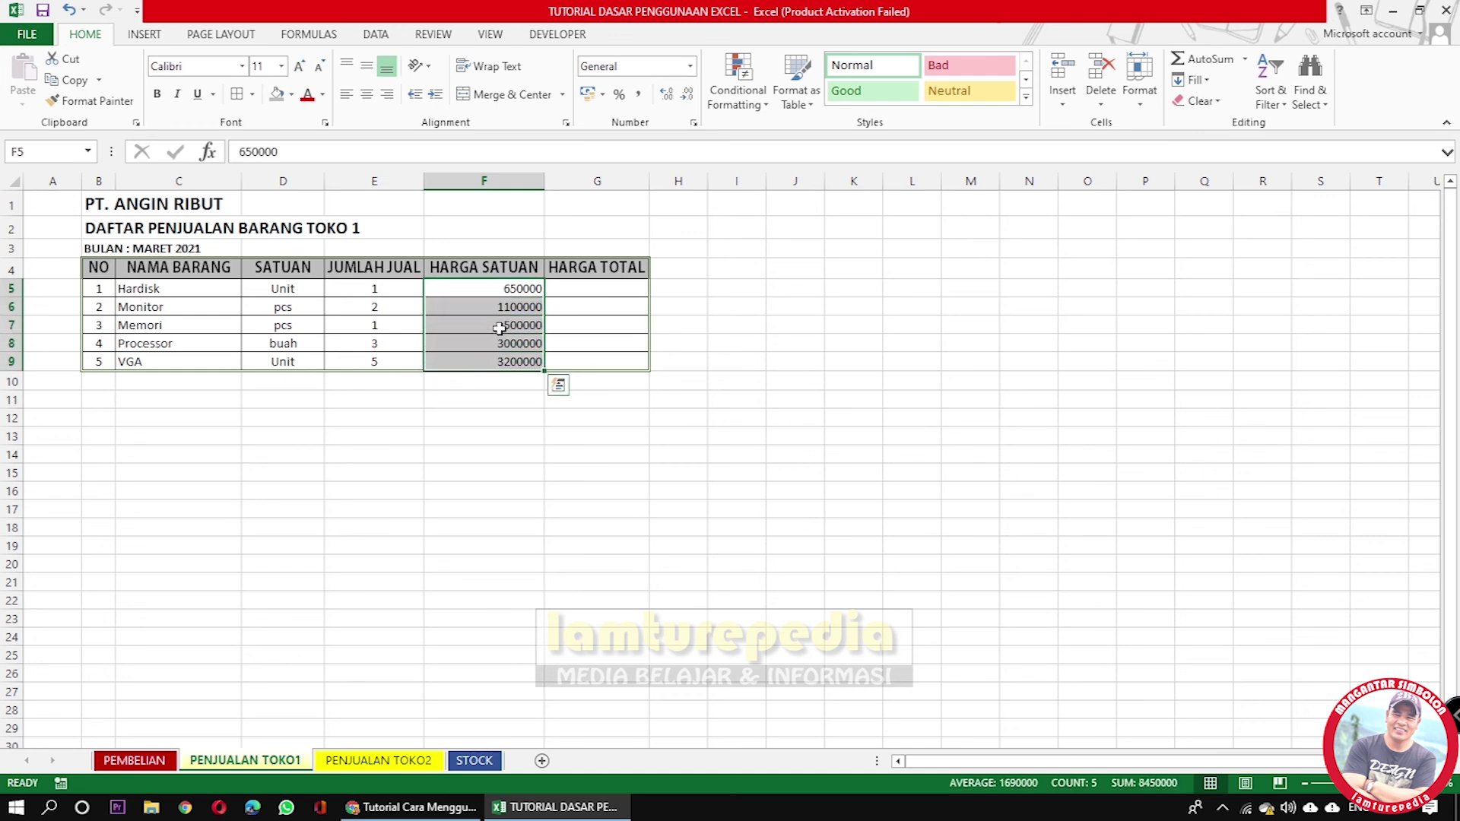
{"action": "left_click", "coordinate": [69, 80]}
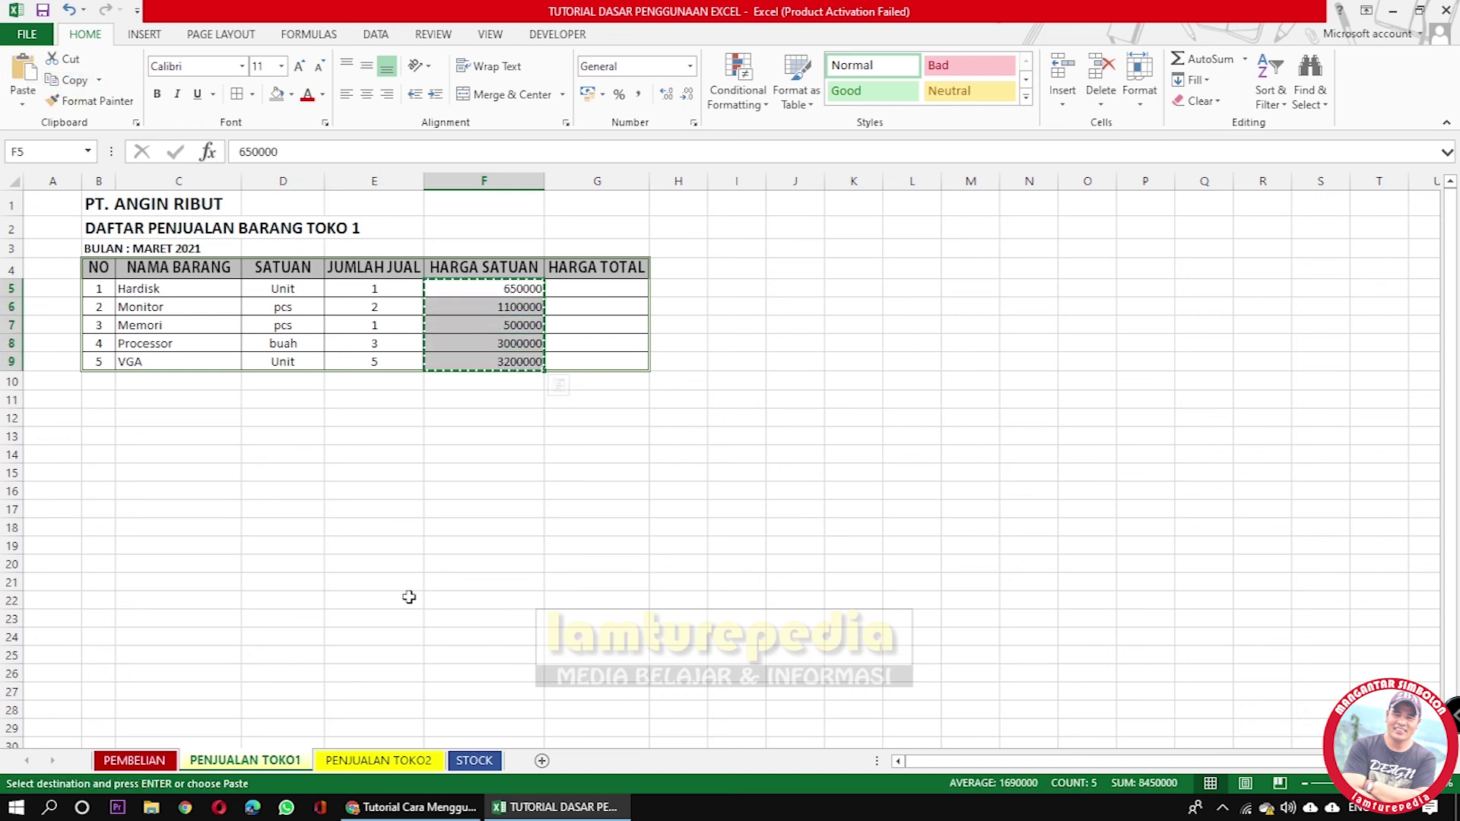
{"action": "left_click", "coordinate": [373, 760]}
{"action": "right_click", "coordinate": [465, 293]}
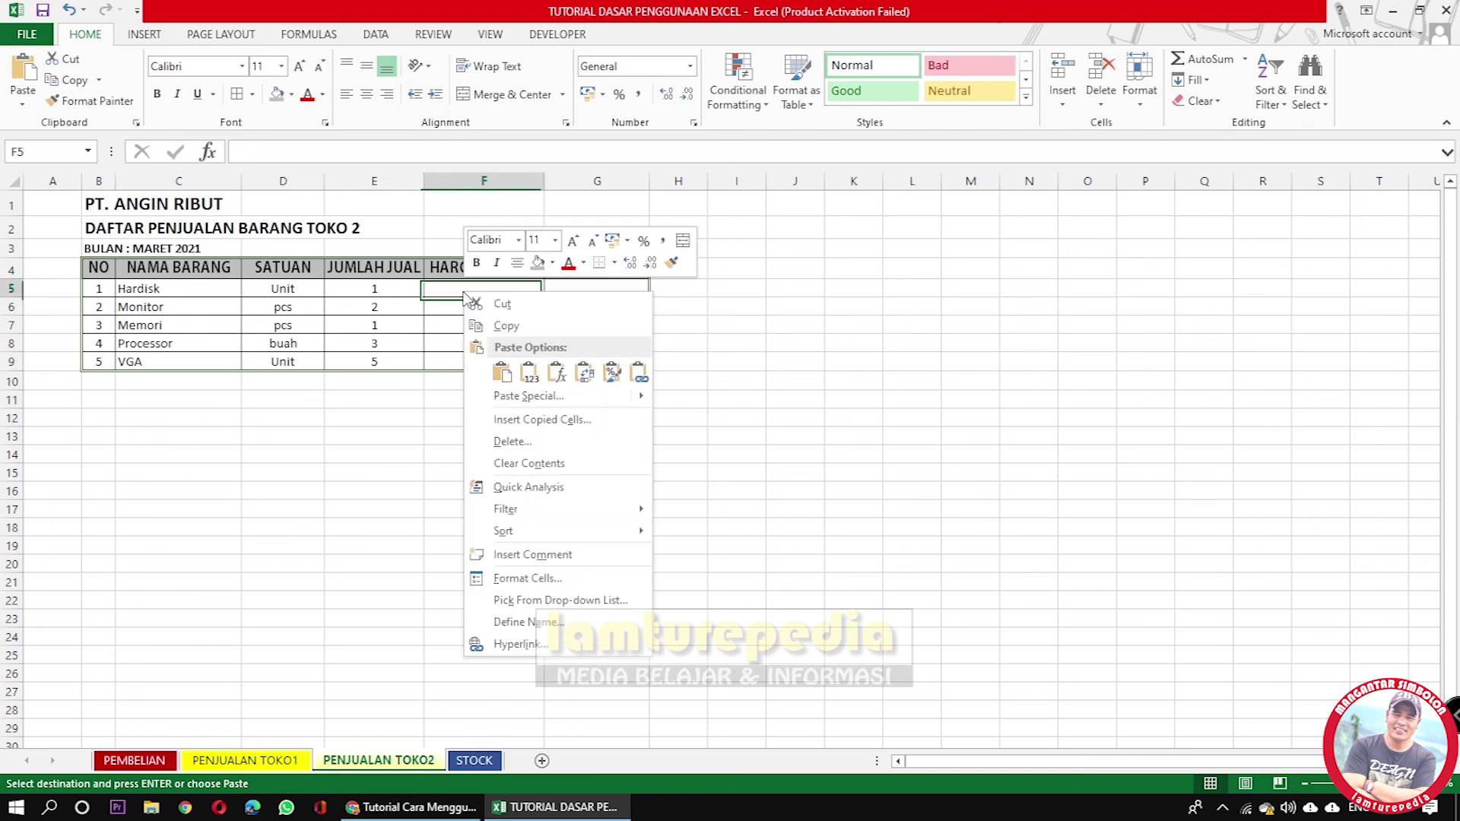
{"action": "left_click", "coordinate": [530, 373]}
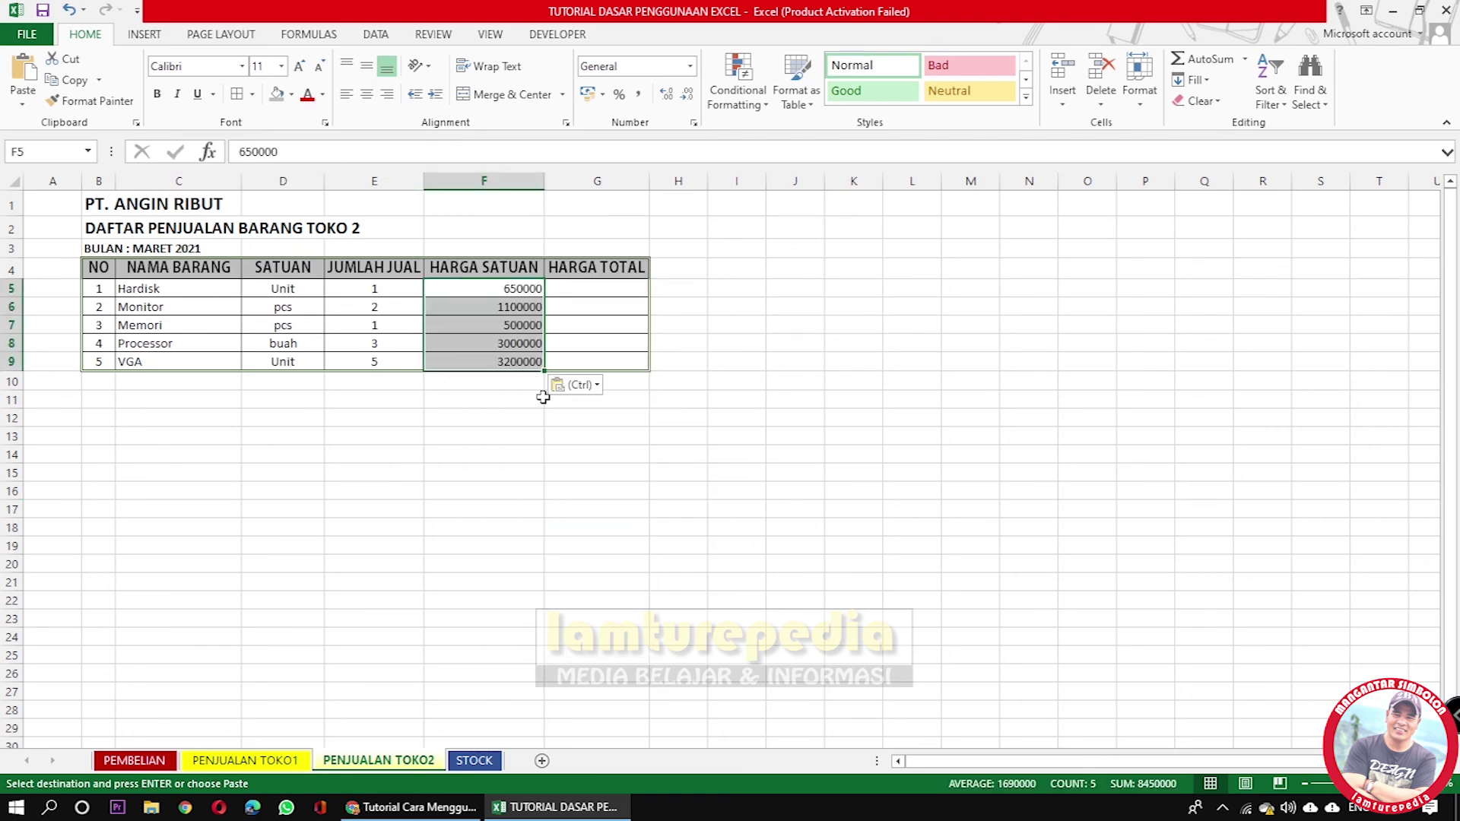
{"action": "left_click", "coordinate": [678, 530]}
Apply the comma thousands-separator style to the unit prices in F5:F9 on the PEMBELIAN sheet.
{"action": "left_click", "coordinate": [134, 760]}
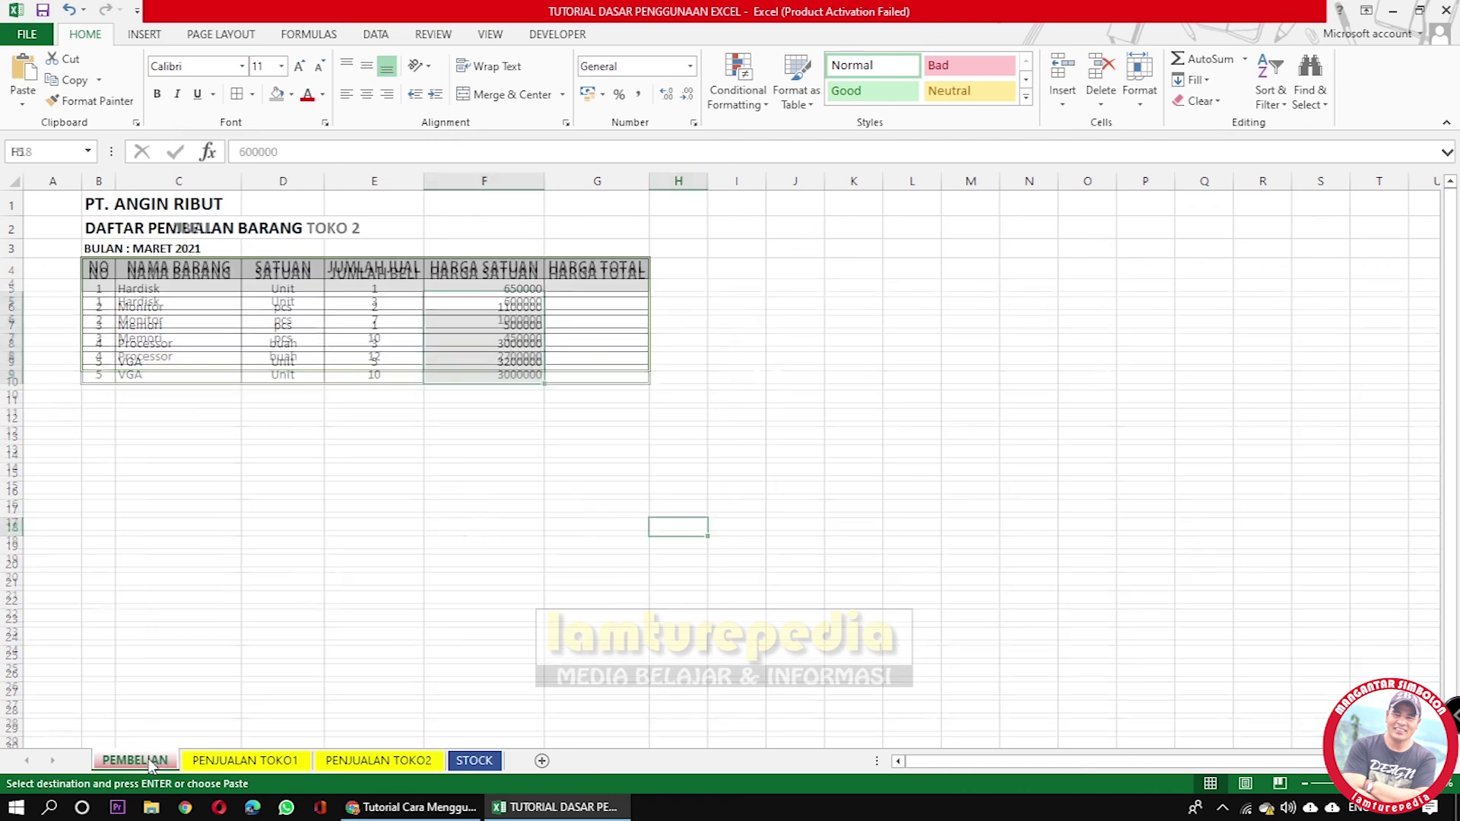
{"action": "left_click", "coordinate": [557, 481]}
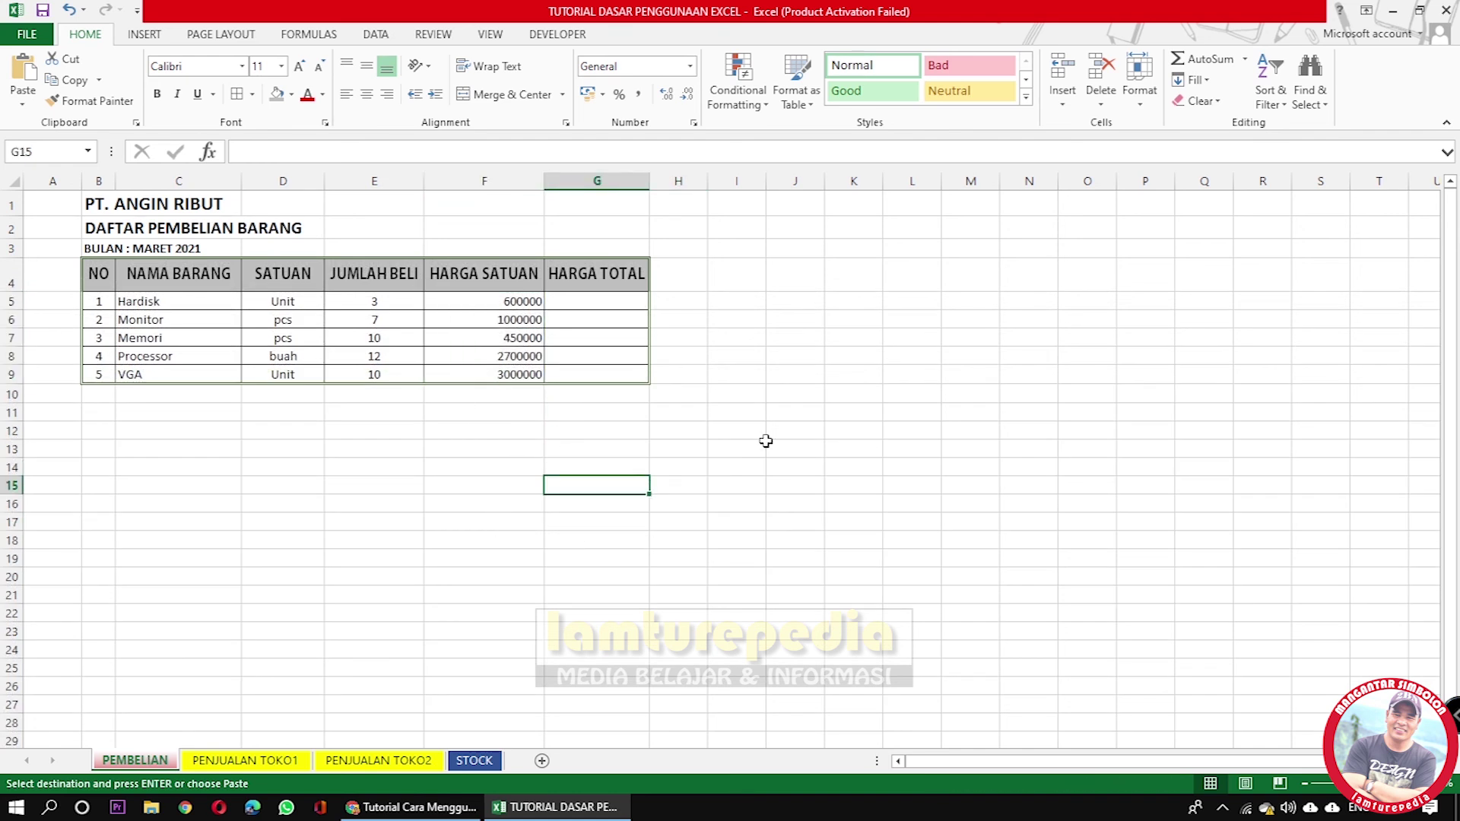
{"action": "left_click_drag", "start_coordinate": [516, 304], "coordinate": [515, 375]}
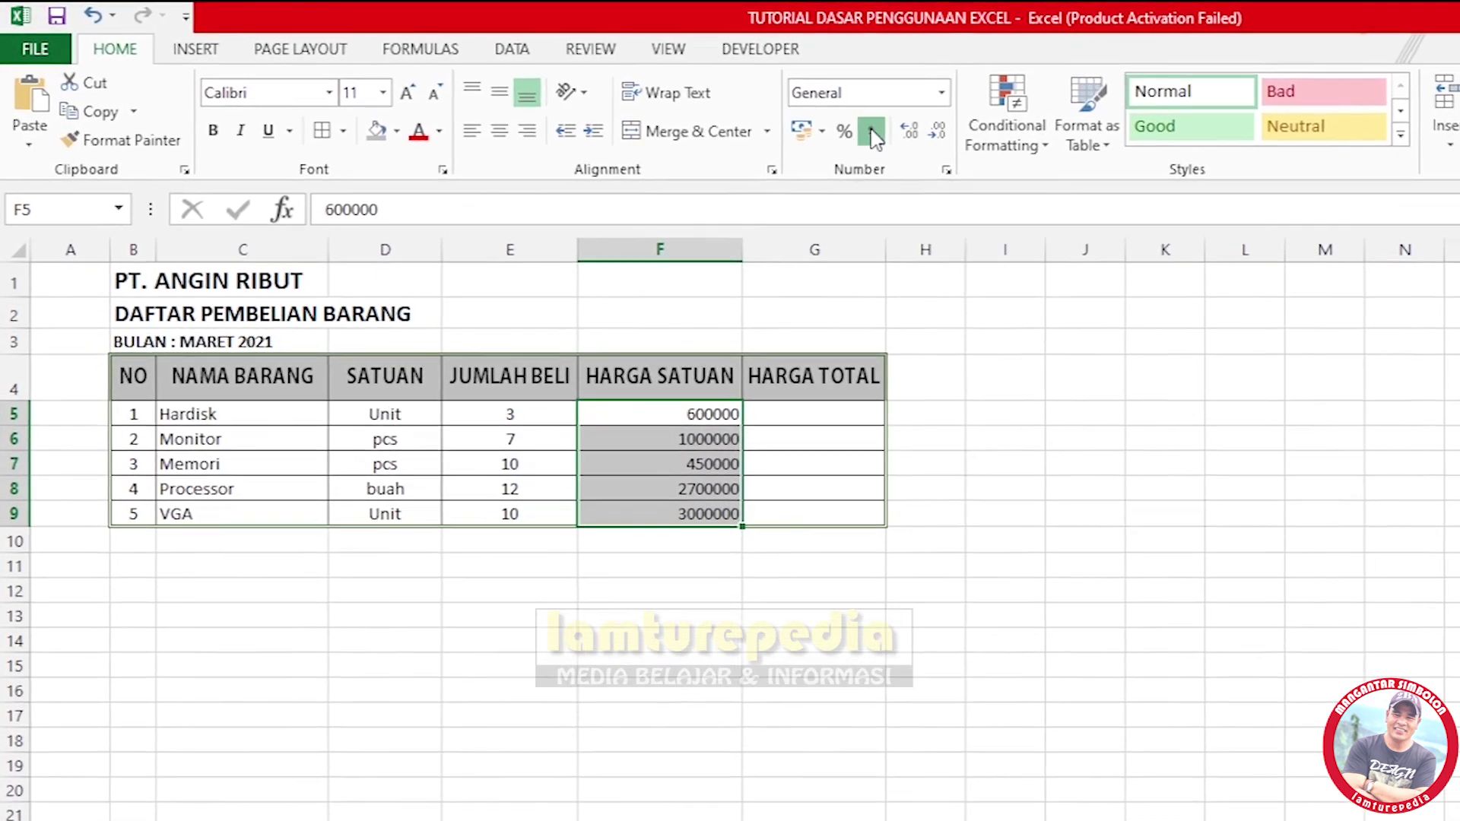
{"action": "left_click", "coordinate": [868, 134]}
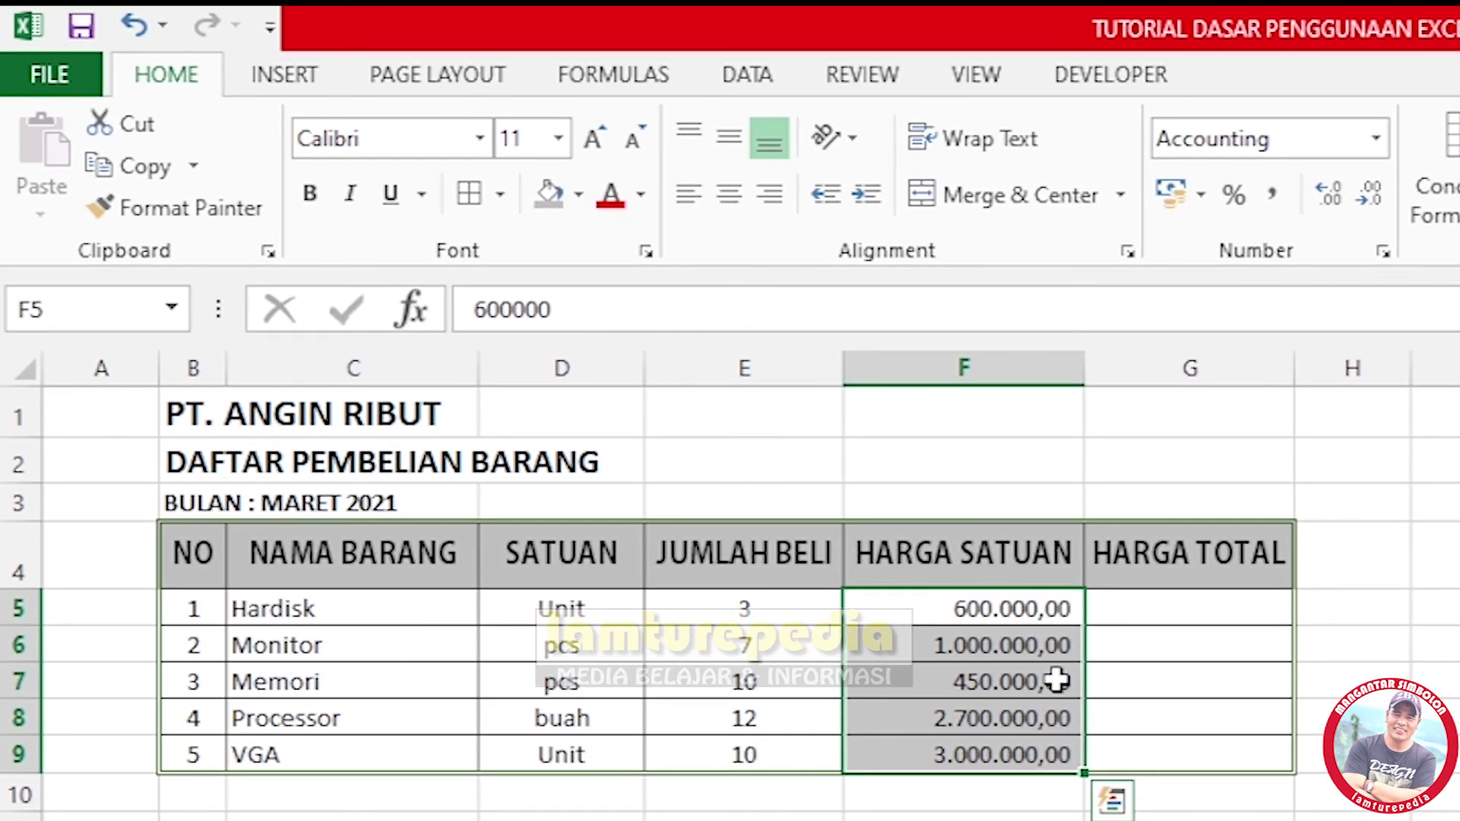
Try increasing the decimals of the PEMBELIAN unit prices to four places, then reduce them back to two.
{"action": "left_click", "coordinate": [1317, 199]}
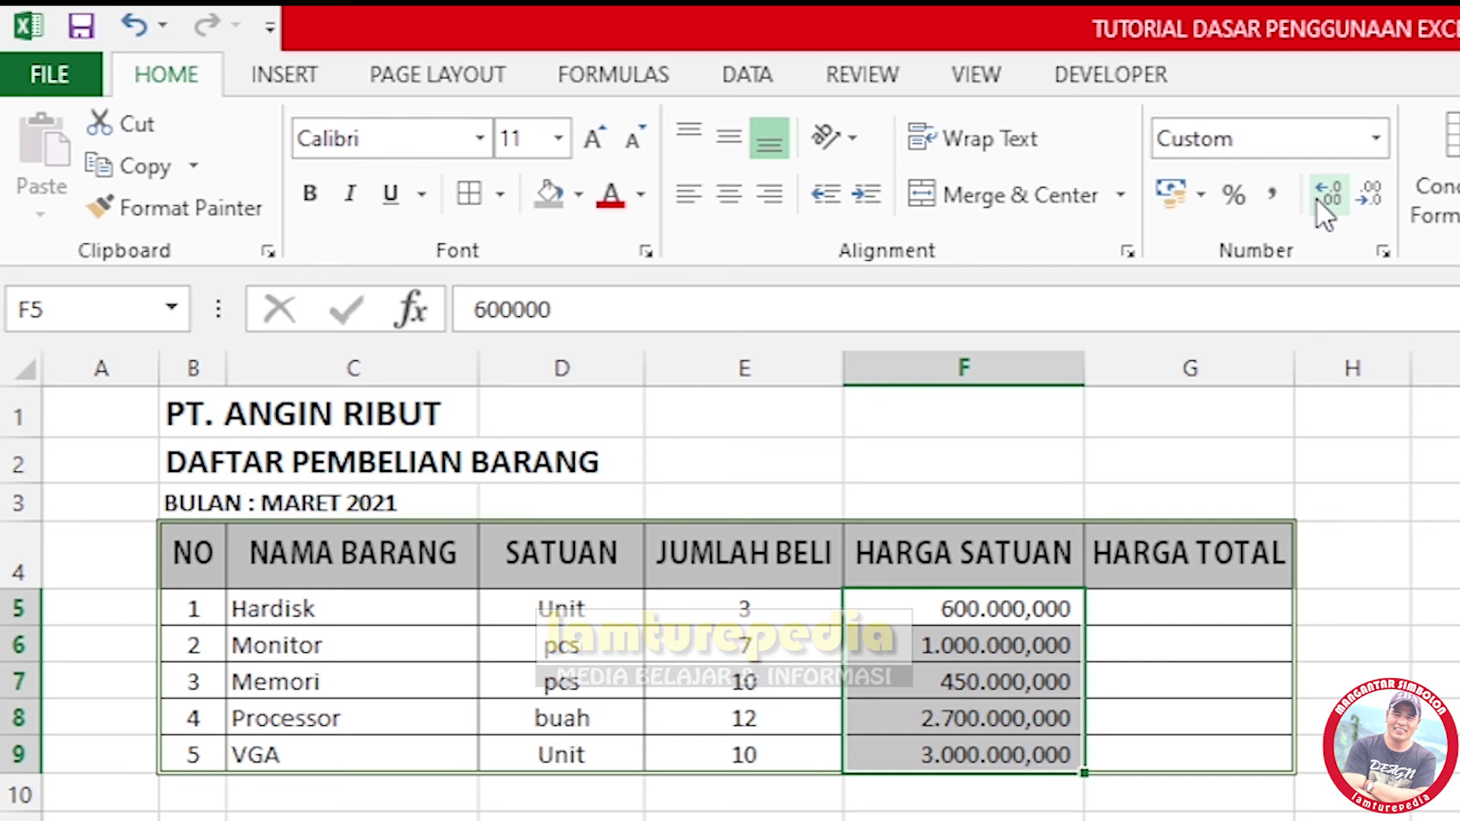
{"action": "left_click", "coordinate": [1316, 198]}
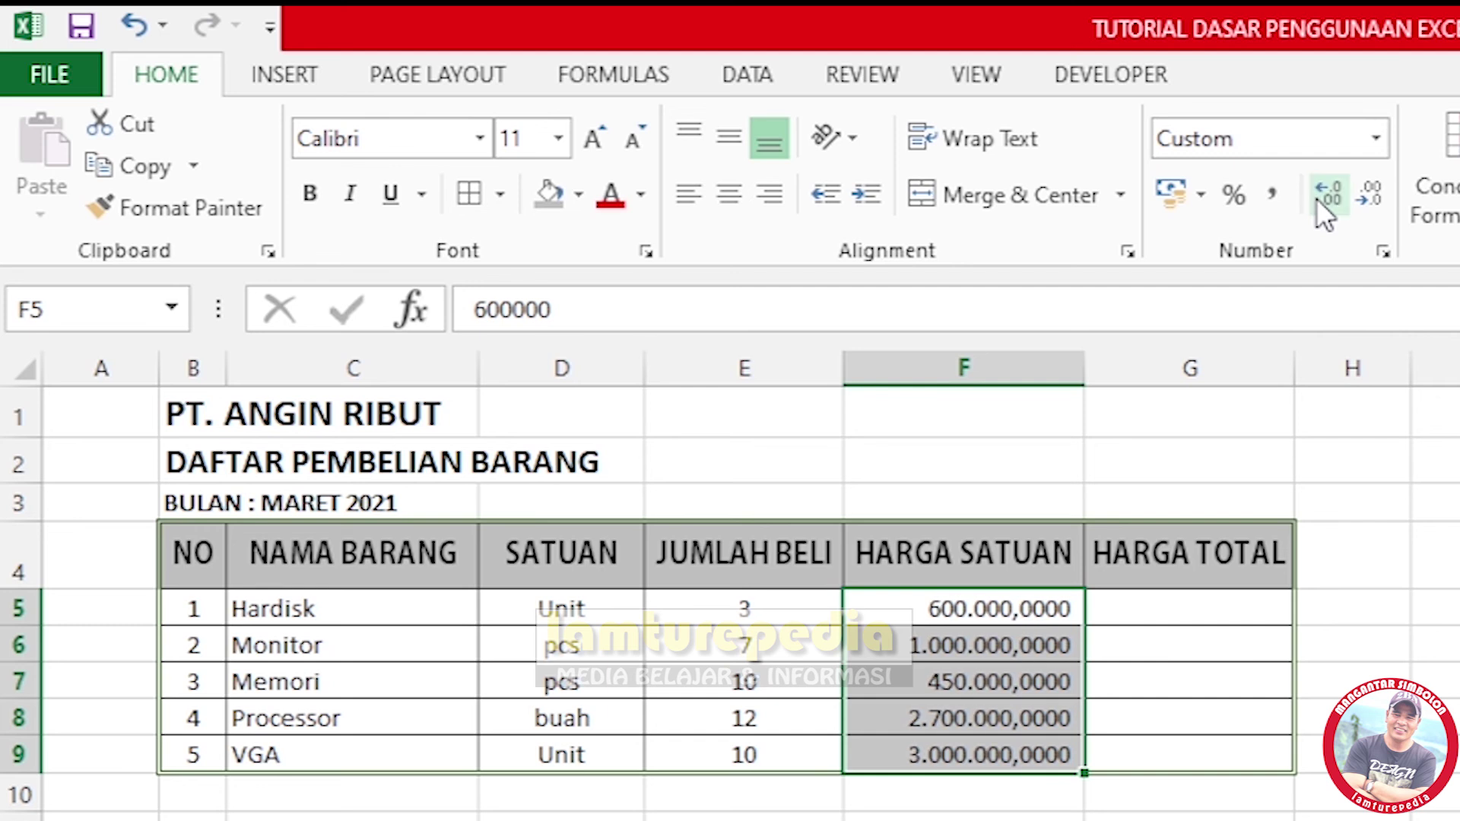
{"action": "left_click", "coordinate": [1368, 198]}
{"action": "left_click", "coordinate": [1367, 198]}
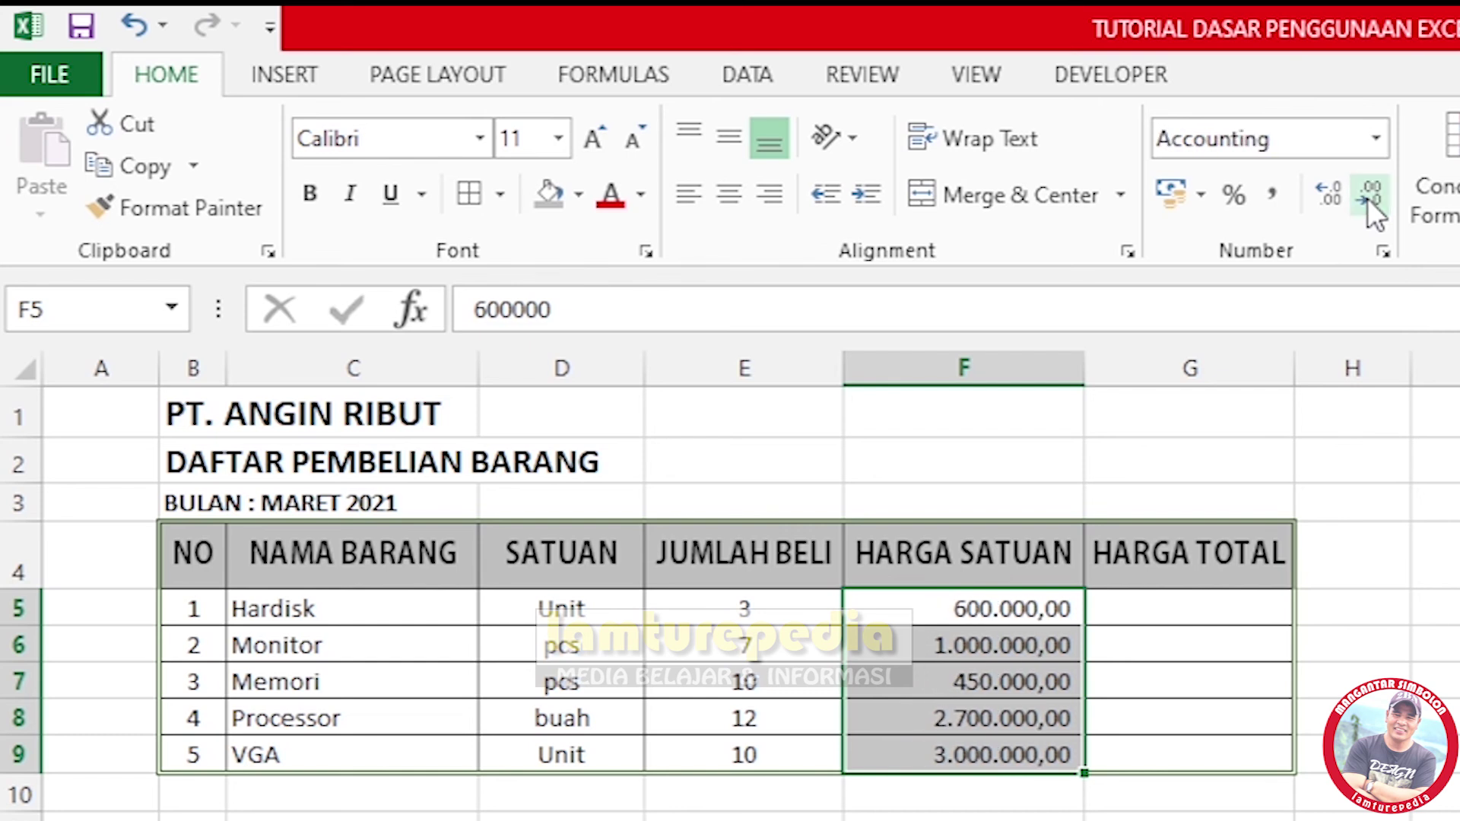
Remove both decimal places from the unit prices in F5:F9 on the PEMBELIAN sheet.
{"action": "left_click", "coordinate": [1368, 197]}
{"action": "left_click", "coordinate": [1368, 198]}
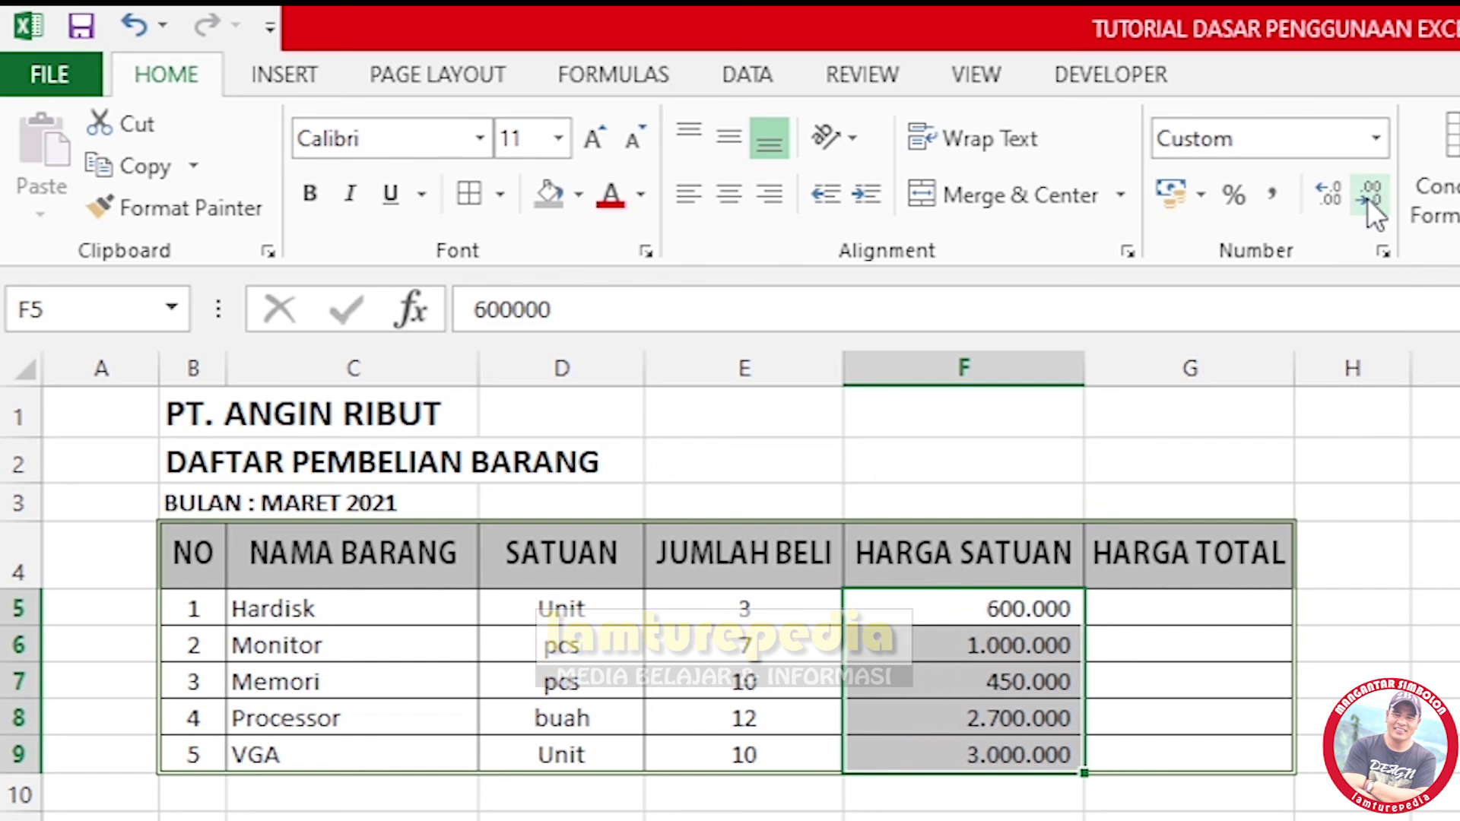
{"action": "left_click", "coordinate": [1148, 820]}
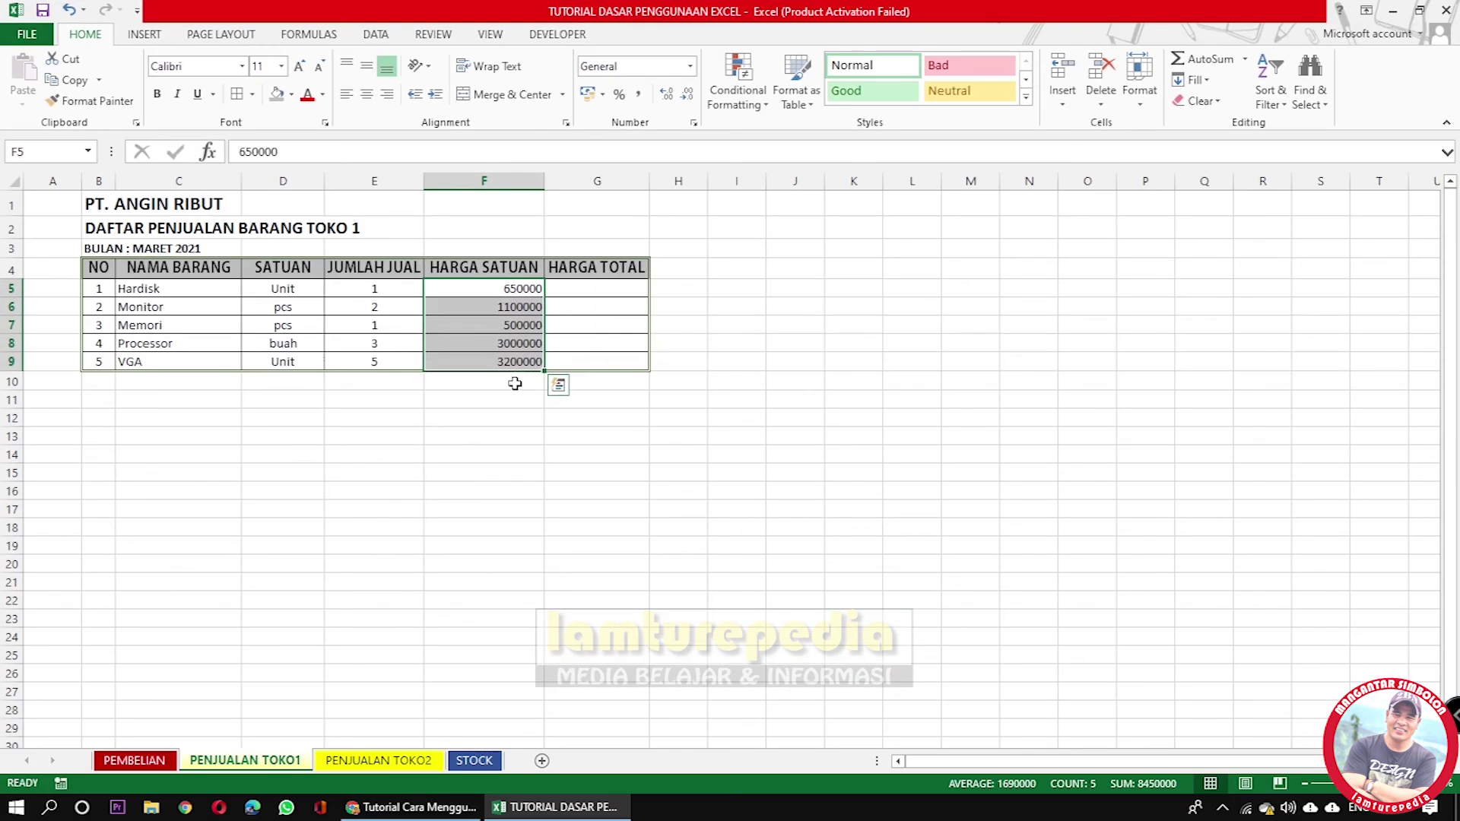
Format the PENJUALAN TOKO1 unit prices in F5:F9 with the comma style and no decimal places.
{"action": "left_click", "coordinate": [504, 438]}
{"action": "left_click_drag", "start_coordinate": [502, 289], "coordinate": [497, 357]}
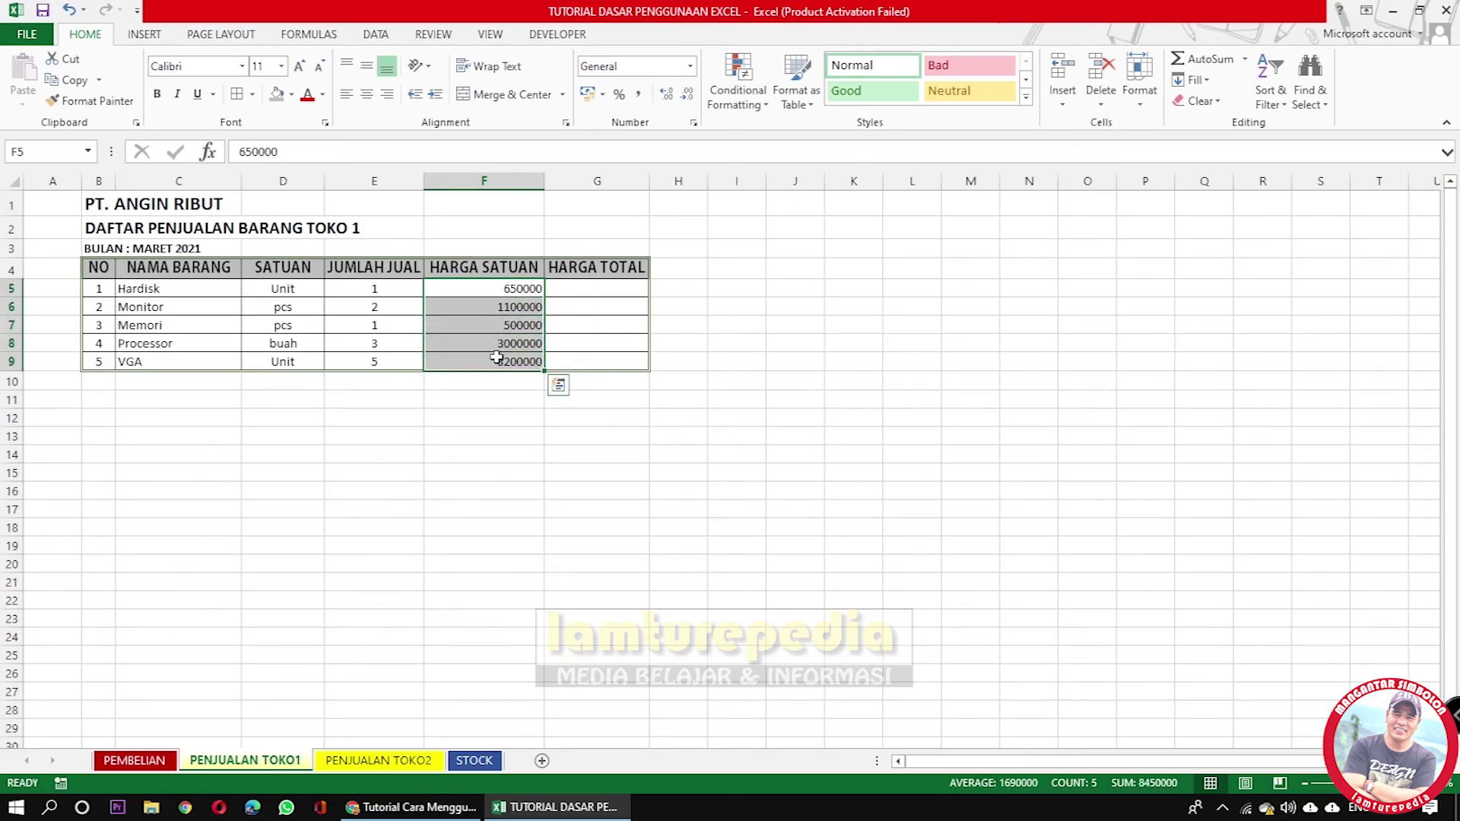
{"action": "left_click", "coordinate": [638, 94]}
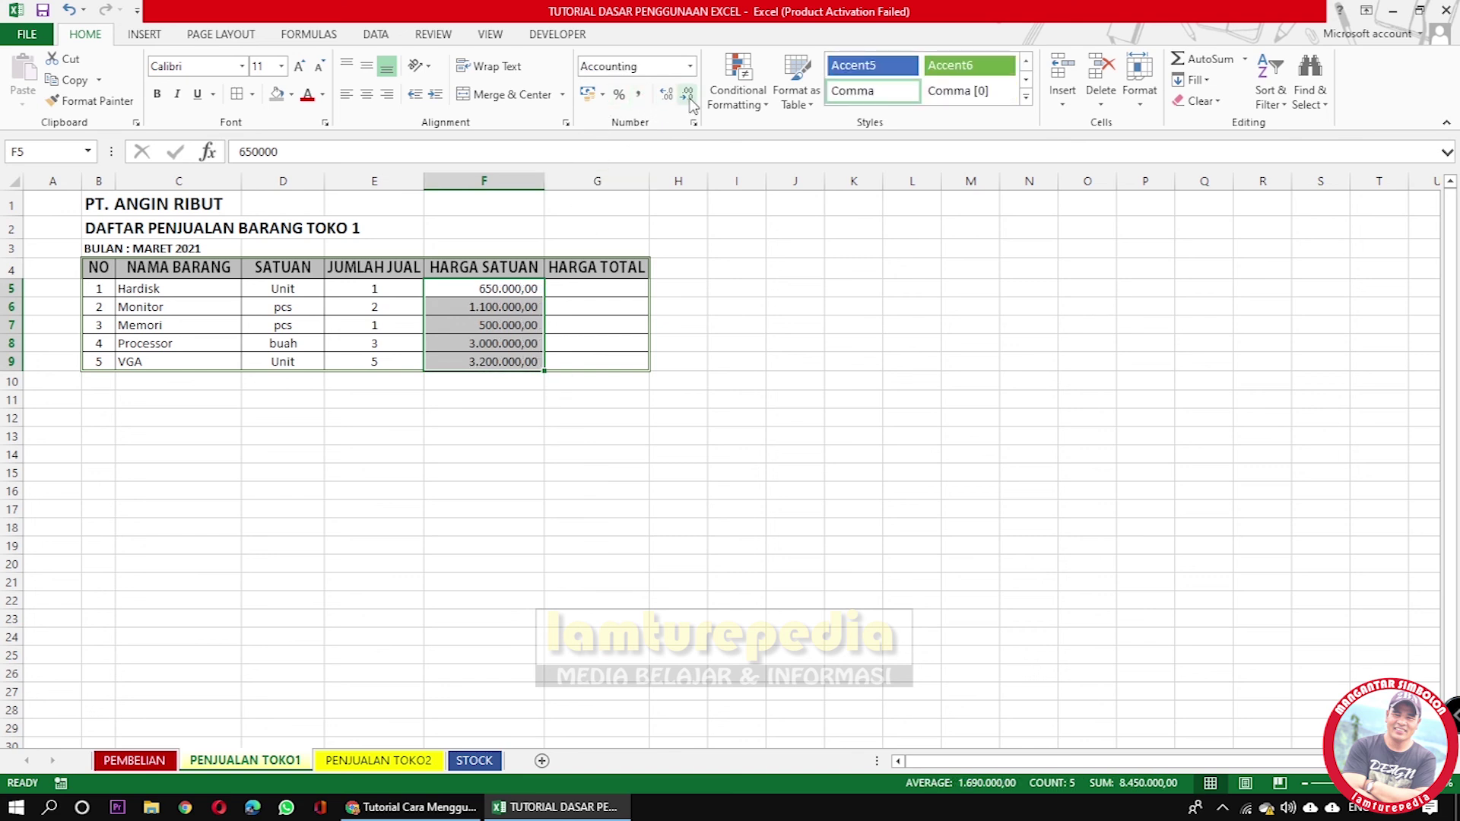
{"action": "left_click", "coordinate": [688, 94]}
{"action": "left_click", "coordinate": [688, 94]}
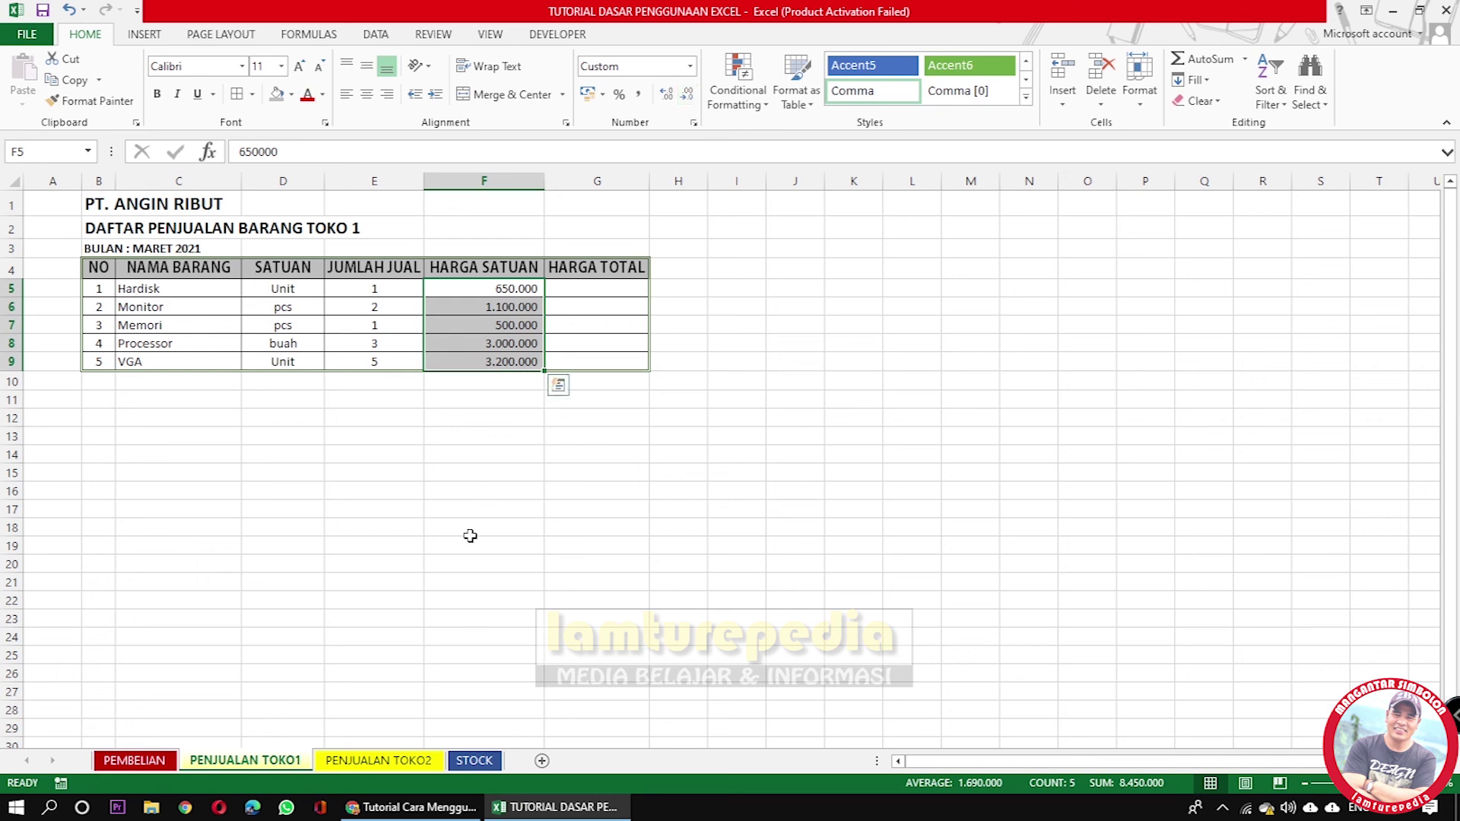
Format the PENJUALAN TOKO2 unit prices in F5:F9 with the comma style and no decimal places.
{"action": "left_click", "coordinate": [373, 763]}
{"action": "left_click_drag", "start_coordinate": [505, 289], "coordinate": [516, 362]}
{"action": "left_click", "coordinate": [638, 94]}
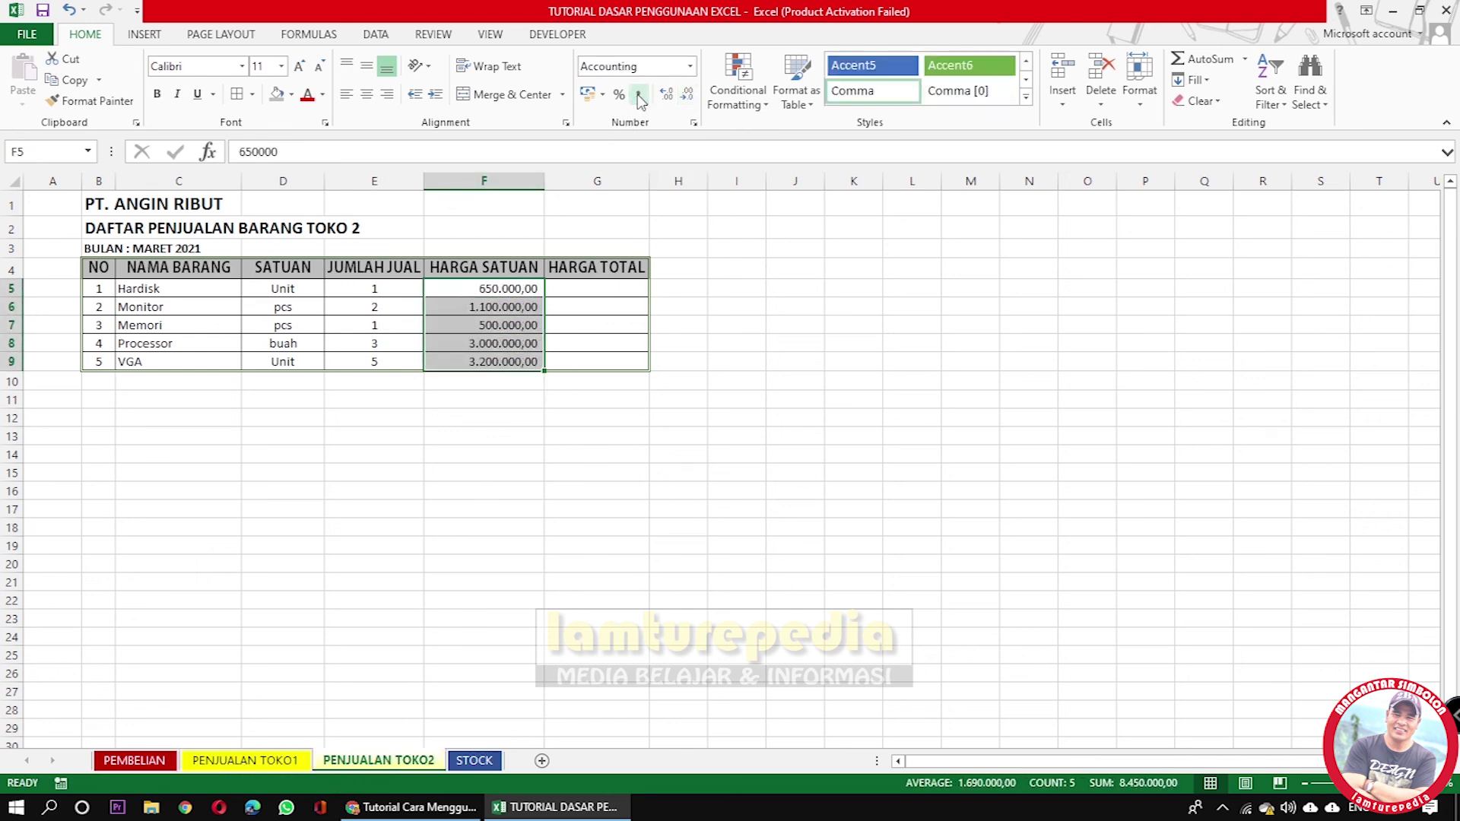
{"action": "left_click", "coordinate": [688, 97]}
{"action": "left_click", "coordinate": [689, 97]}
{"action": "left_click", "coordinate": [516, 547]}
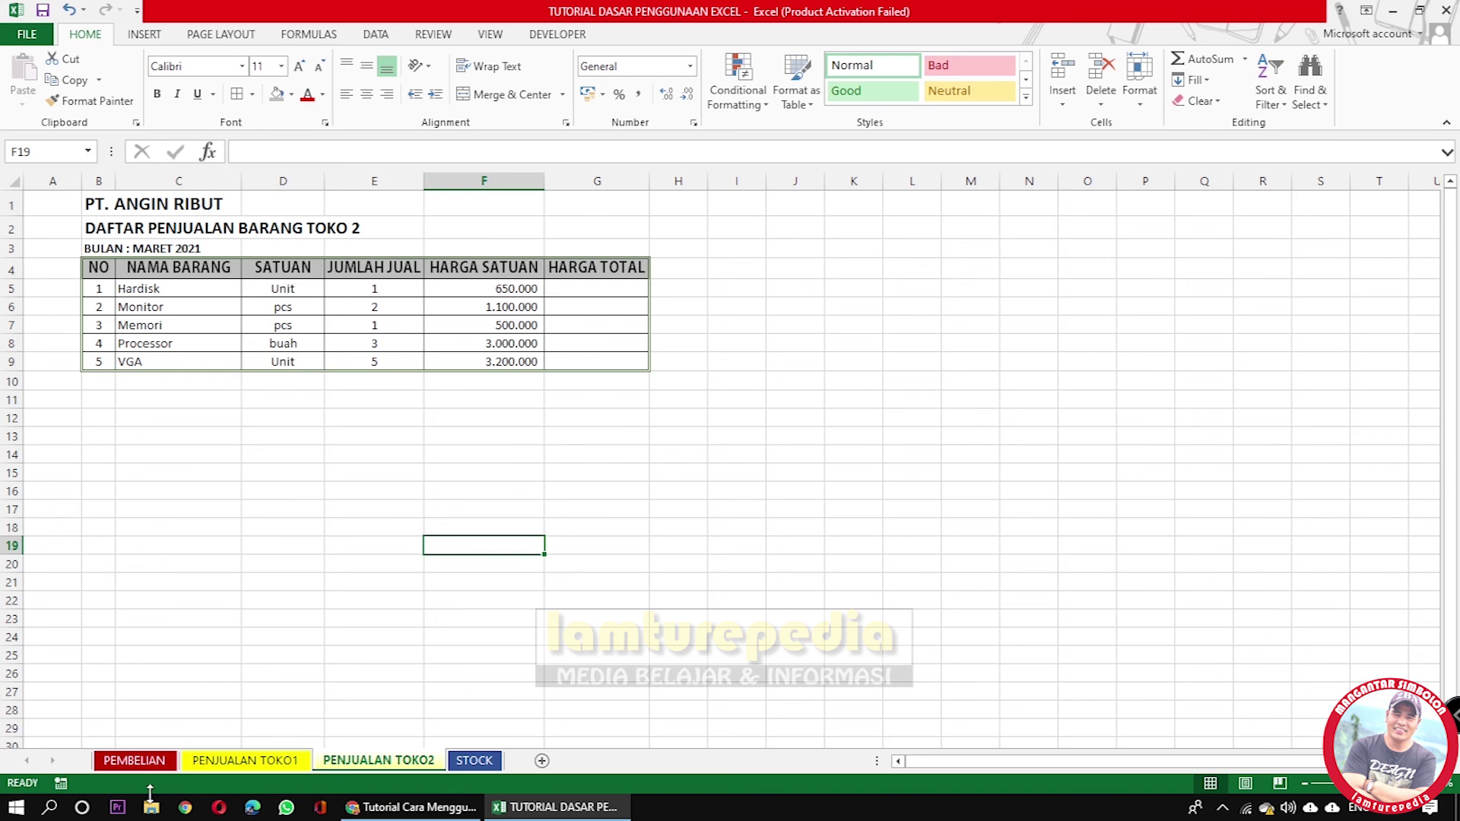
Review the item tables and formatted unit prices on the PEMBELIAN, PENJUALAN TOKO1 and PENJUALAN TOKO2 sheets.
{"action": "left_click", "coordinate": [139, 772]}
{"action": "left_click", "coordinate": [264, 764]}
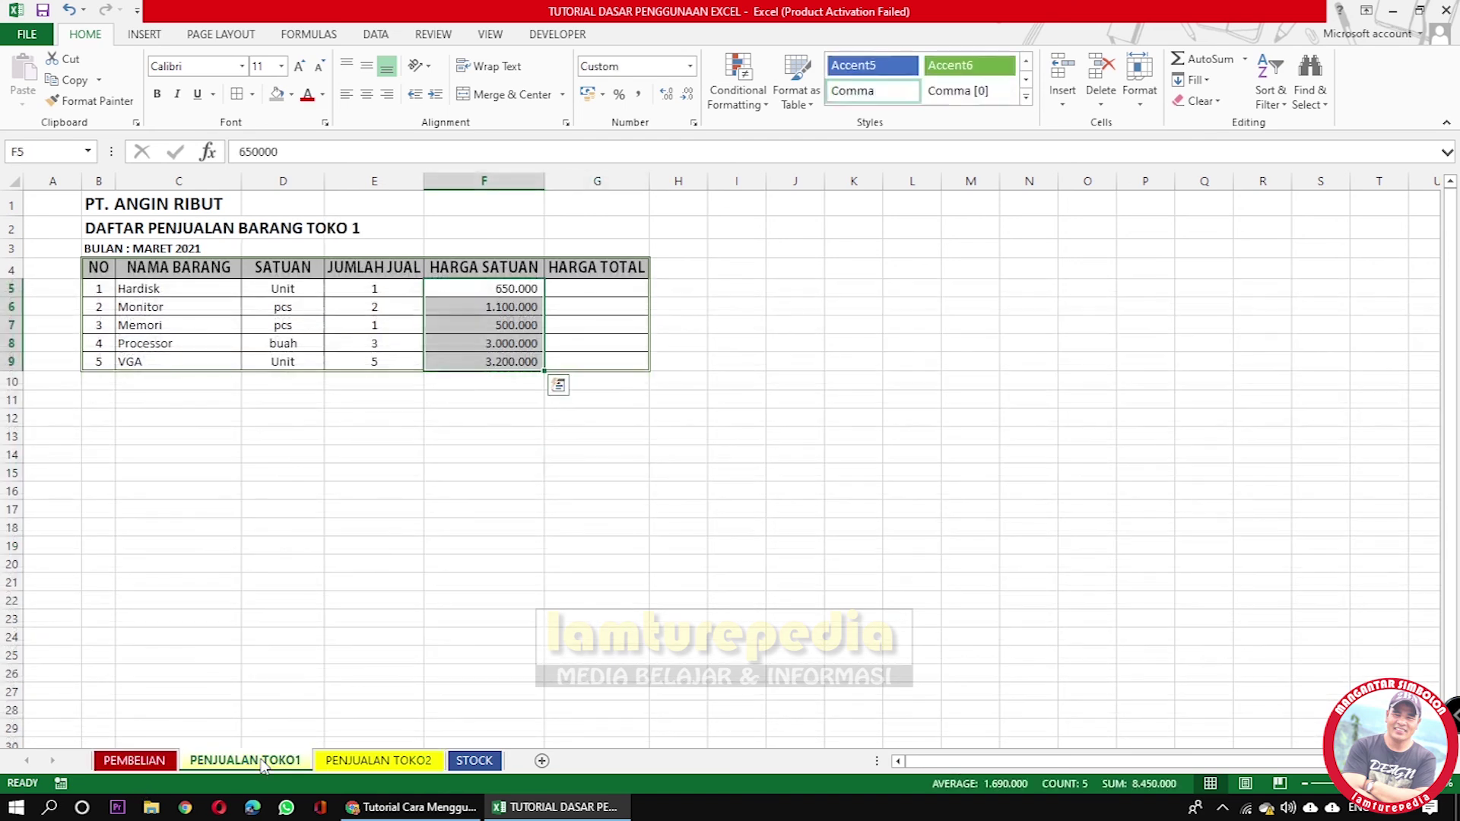
{"action": "left_click", "coordinate": [357, 762]}
{"action": "left_click", "coordinate": [141, 761]}
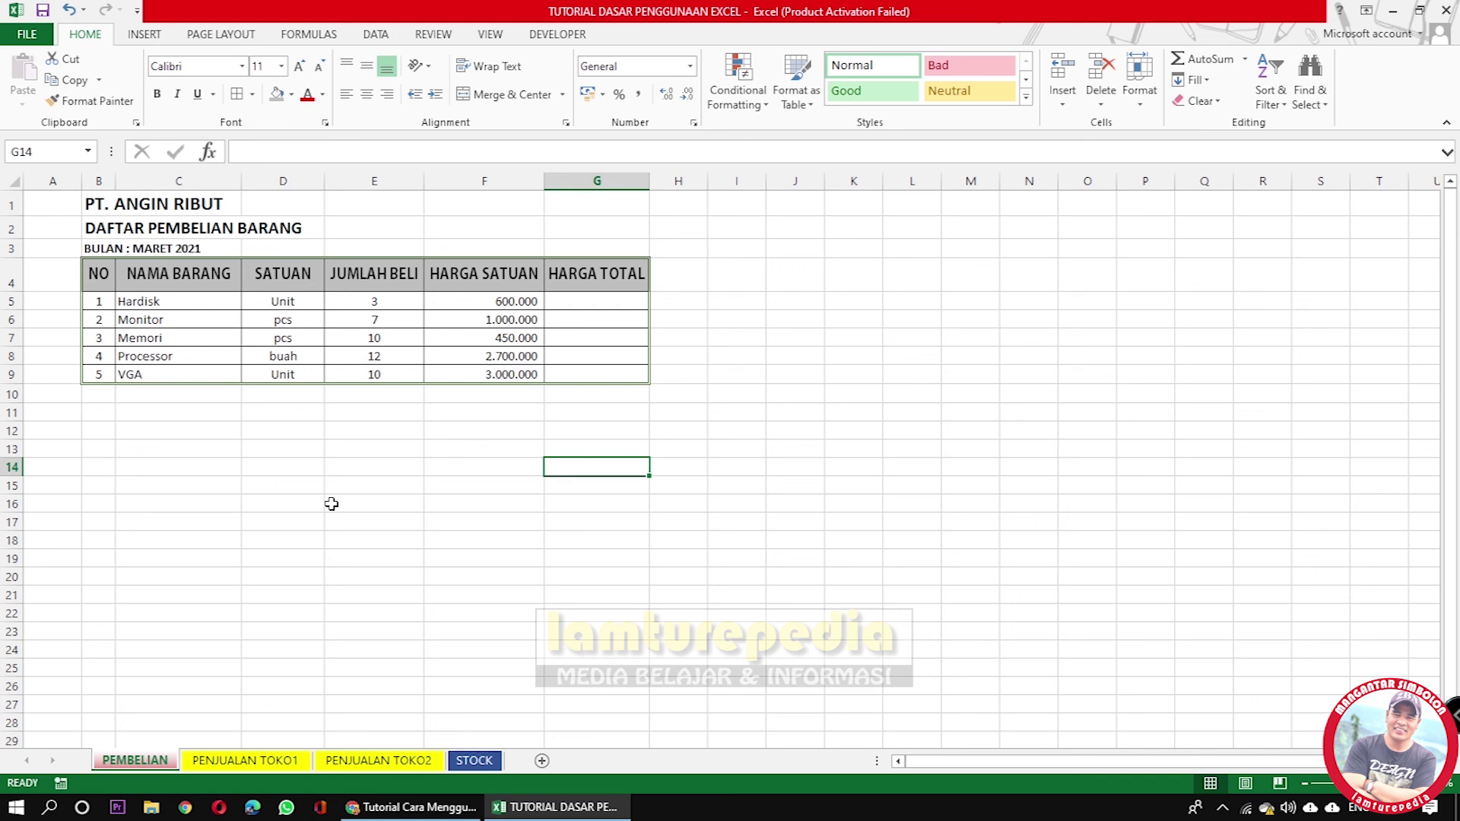
{"action": "left_click", "coordinate": [259, 761]}
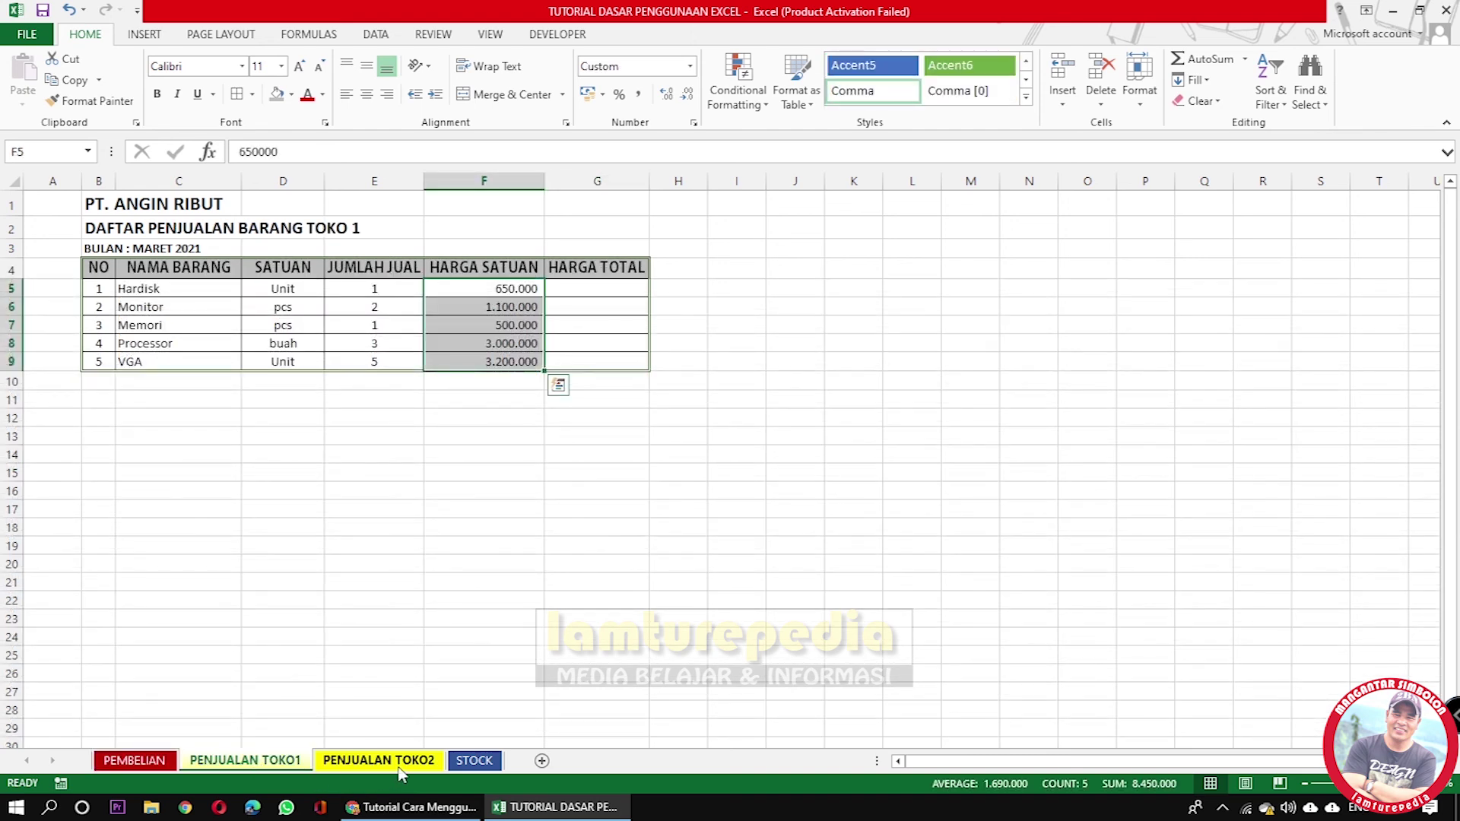
{"action": "left_click", "coordinate": [399, 763]}
{"action": "left_click", "coordinate": [134, 761]}
{"action": "left_click", "coordinate": [245, 760]}
{"action": "left_click", "coordinate": [378, 760]}
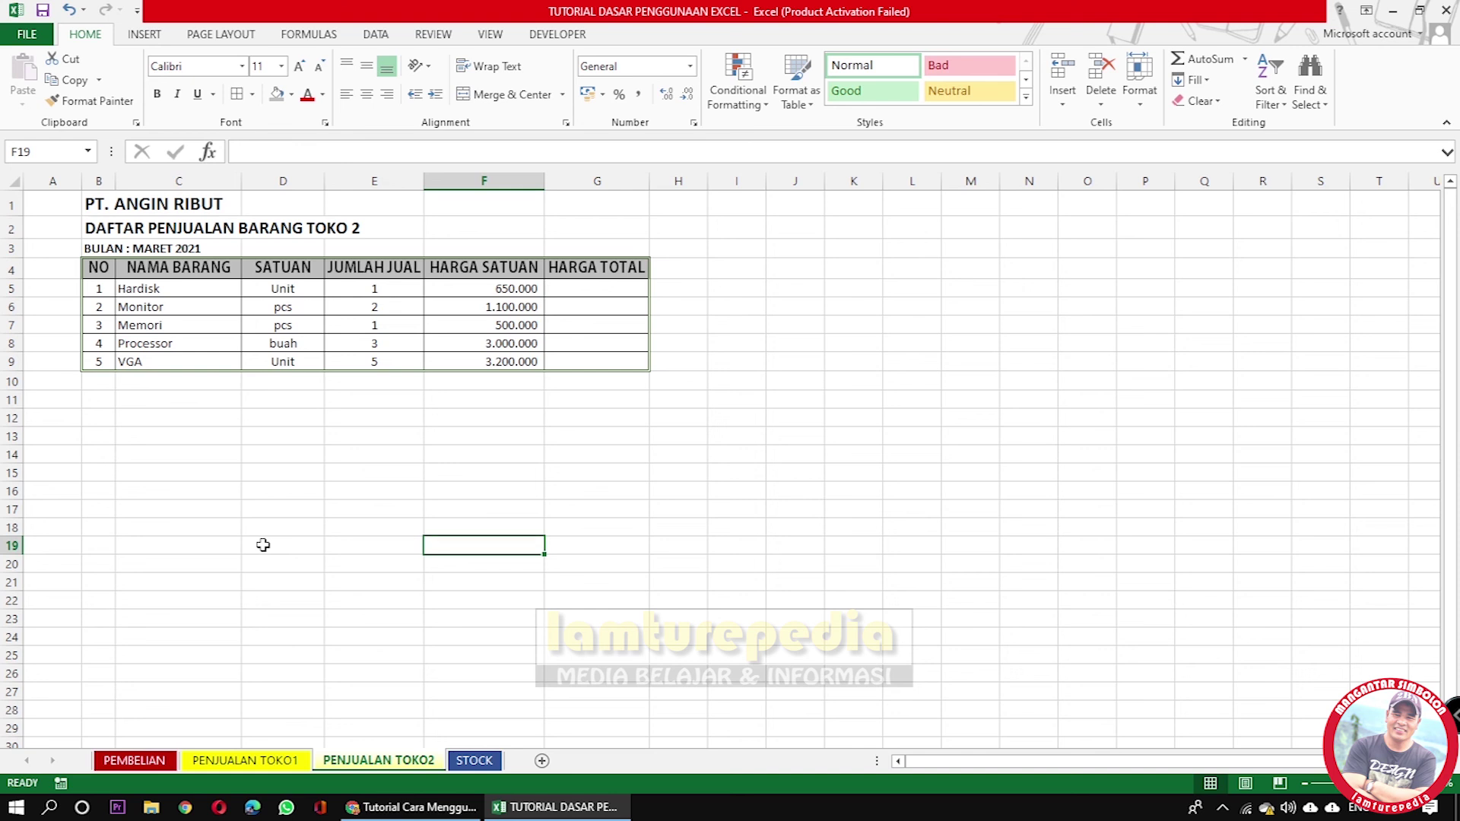
{"action": "left_click", "coordinate": [558, 495]}
{"action": "left_click", "coordinate": [594, 290]}
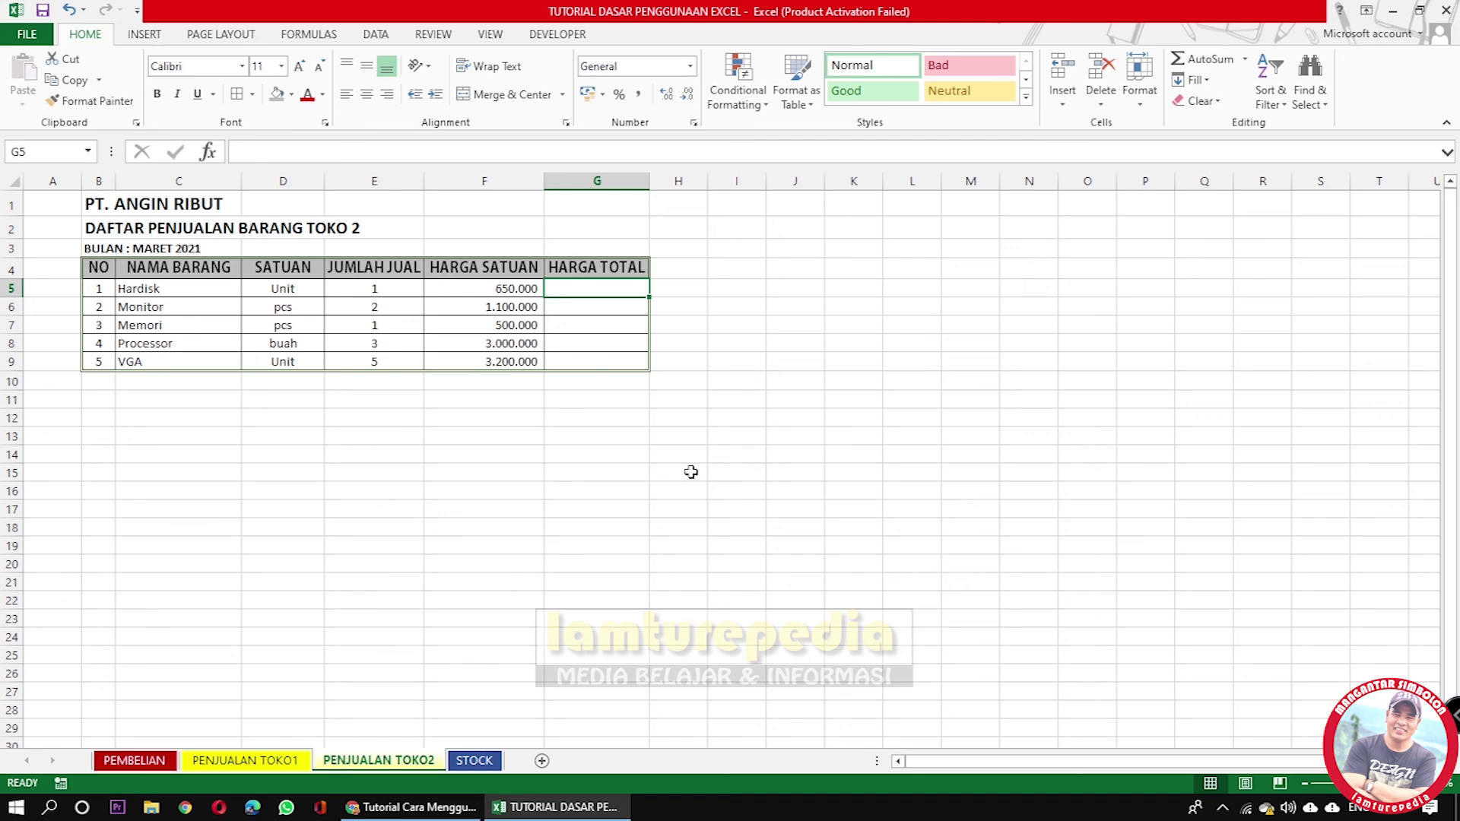
Return to the PEMBELIAN sheet and save the workbook under its existing name.
{"action": "left_click", "coordinate": [152, 757]}
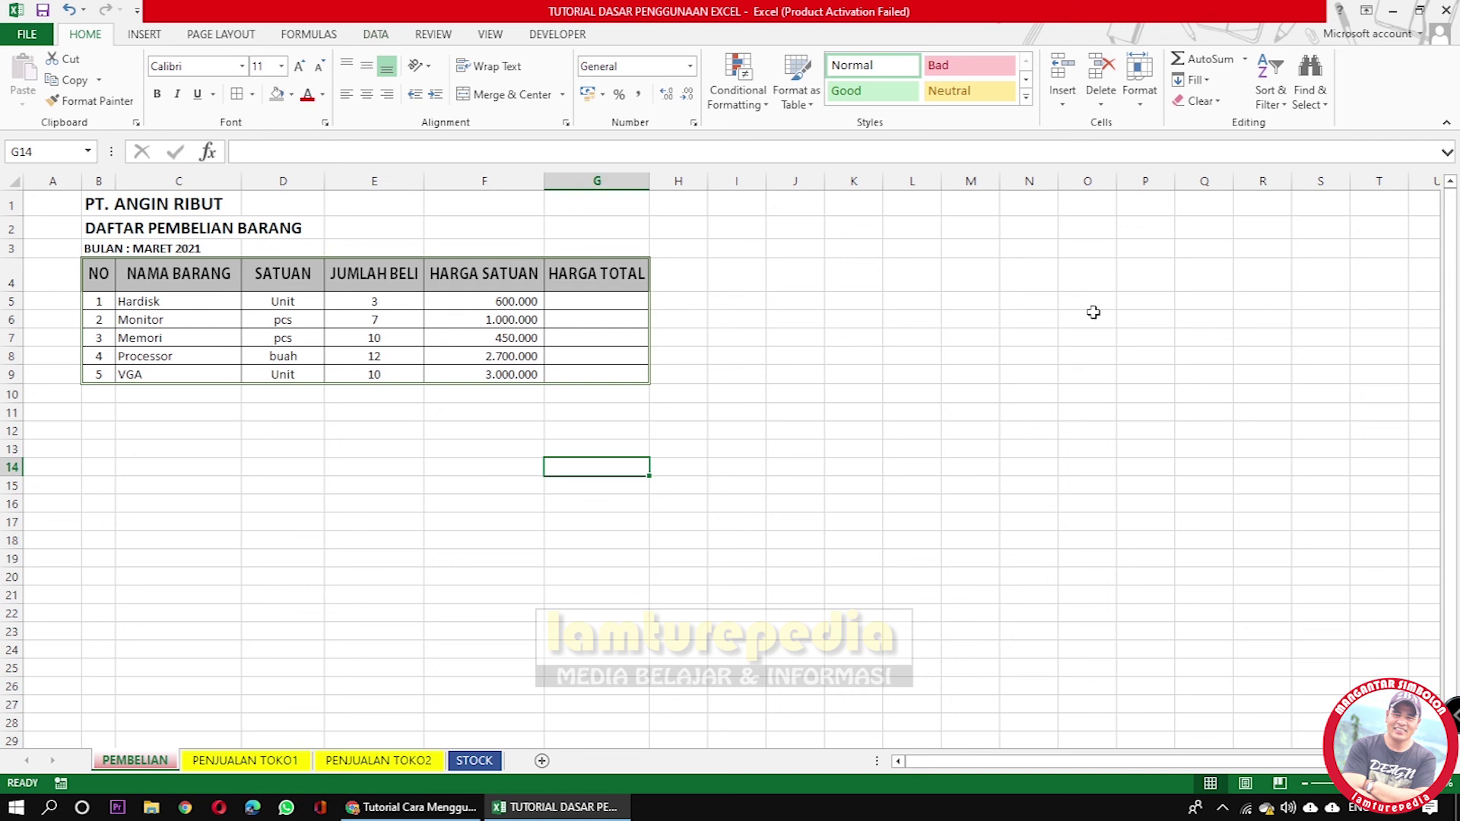
{"action": "left_click", "coordinate": [259, 505]}
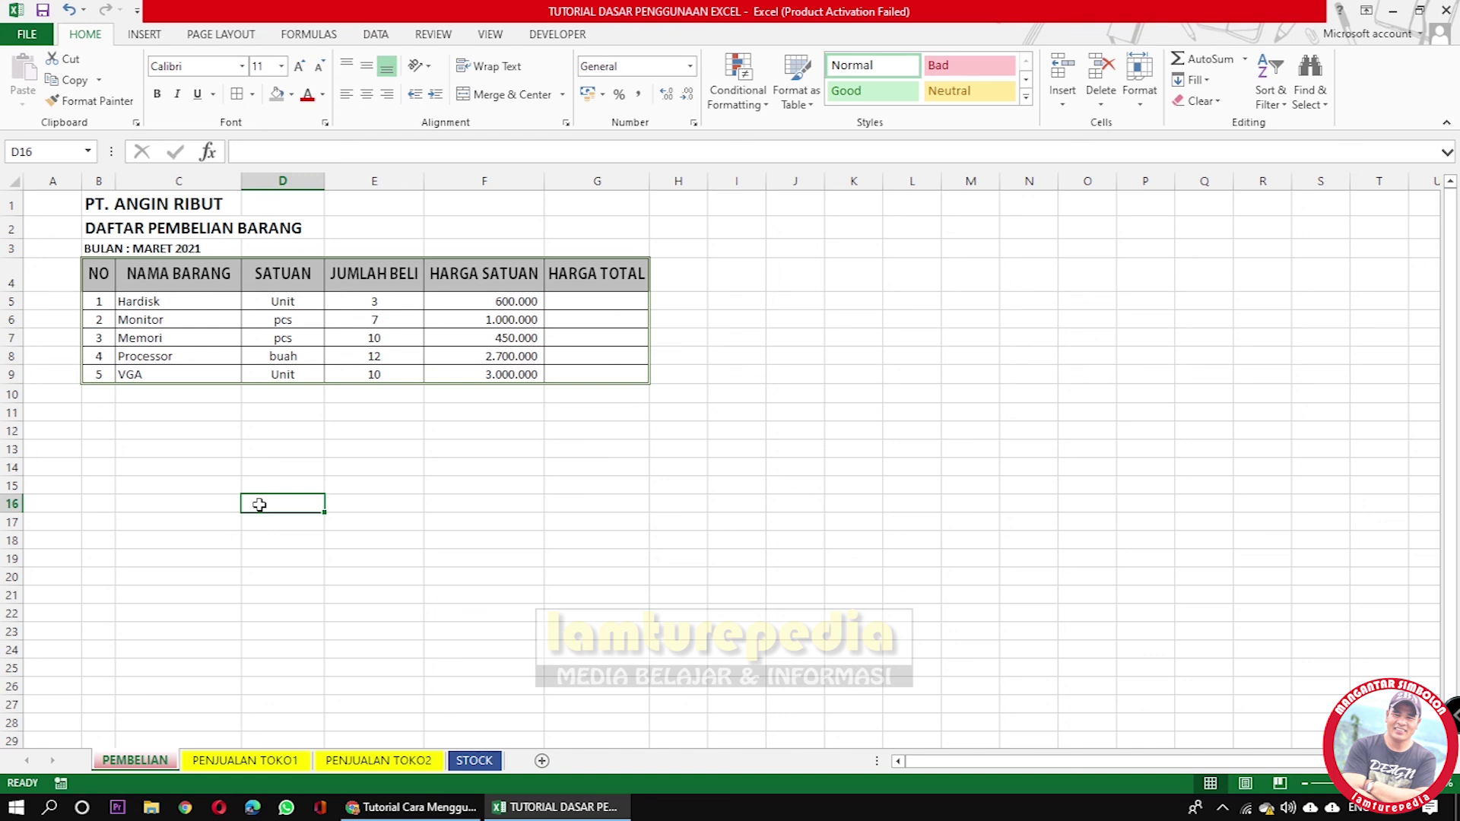
{"action": "left_click", "coordinate": [396, 462]}
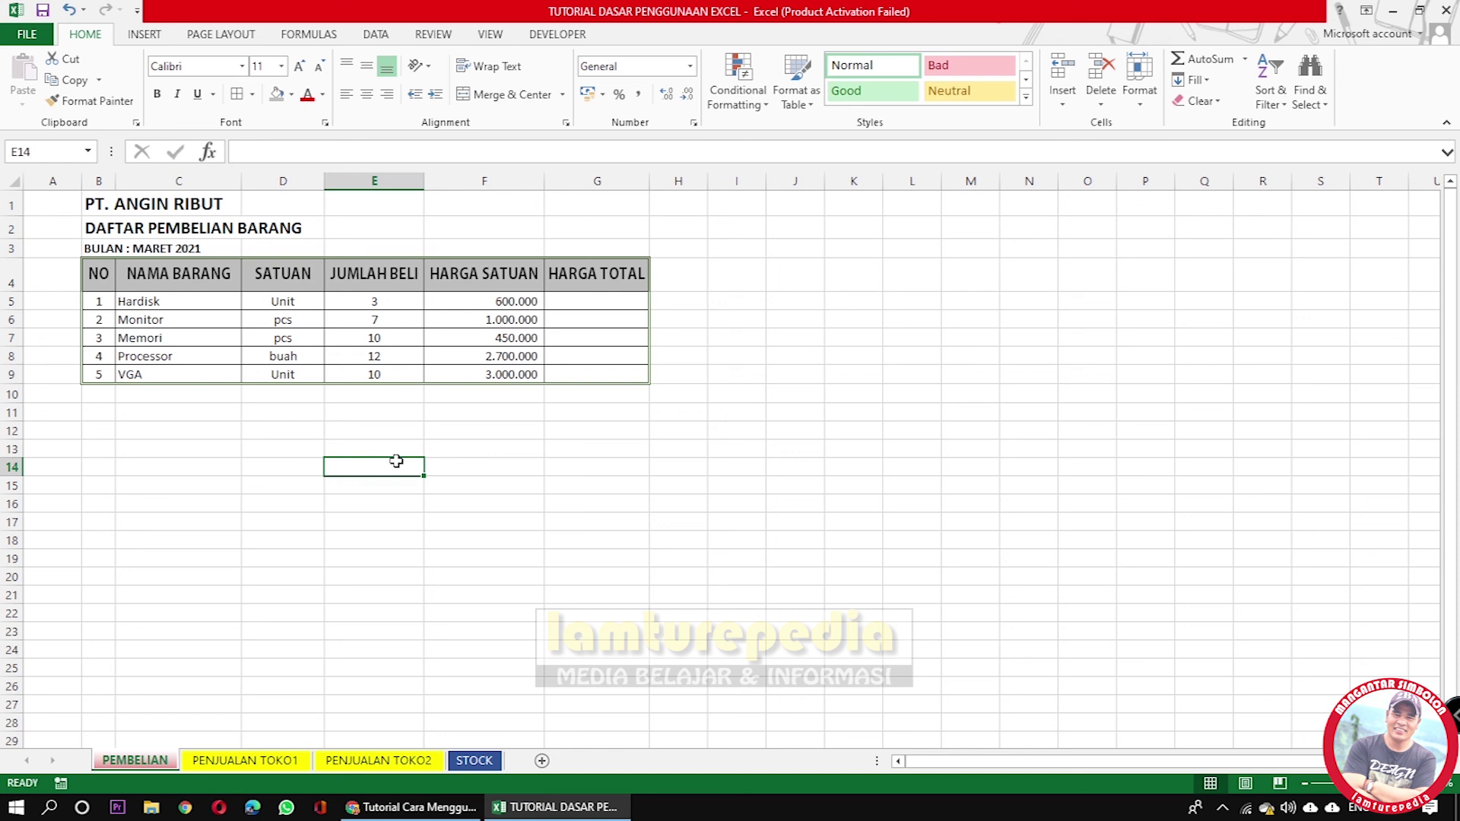
{"action": "left_click", "coordinate": [17, 36]}
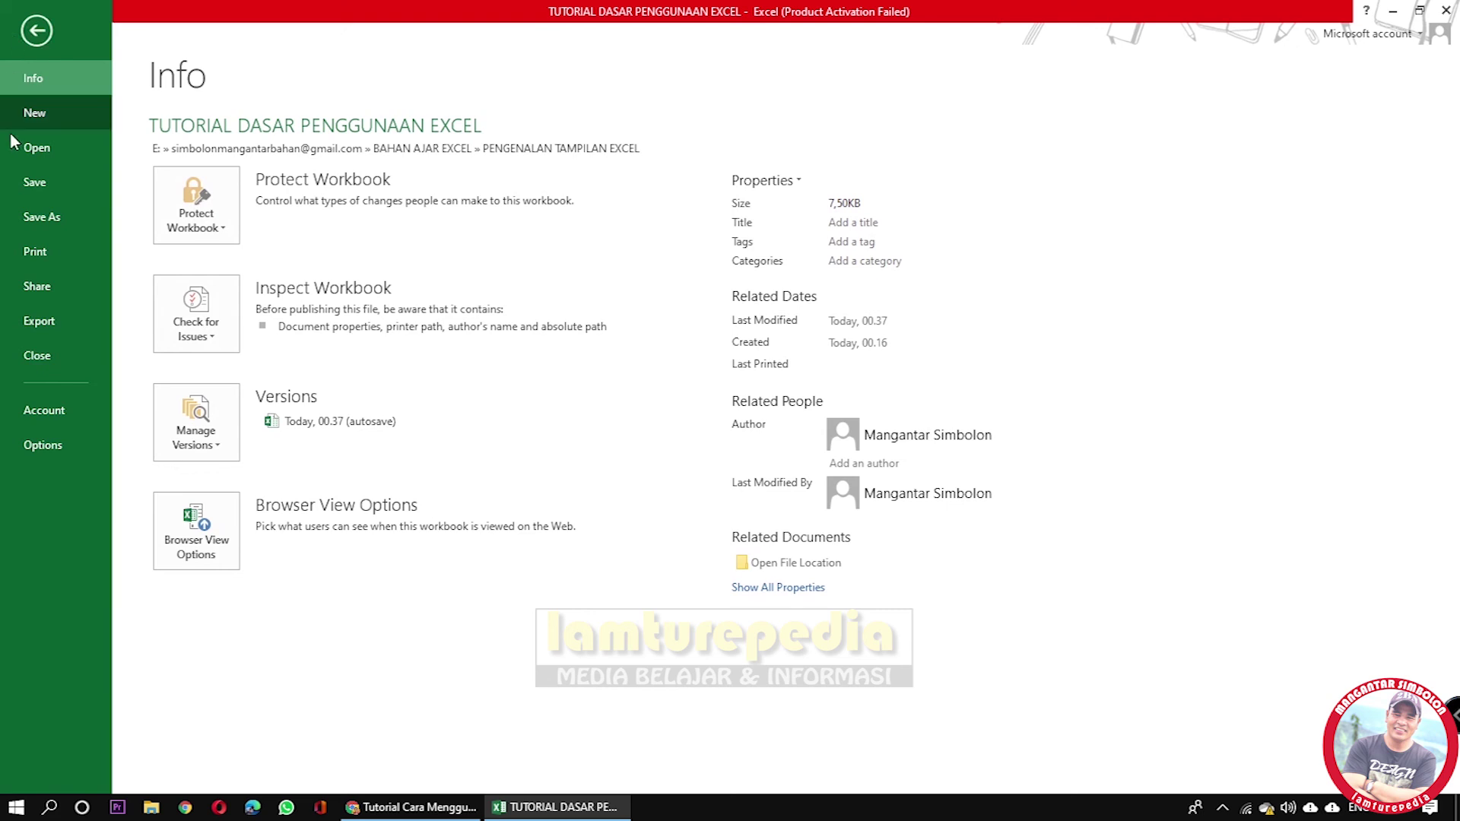
{"action": "left_click", "coordinate": [35, 182]}
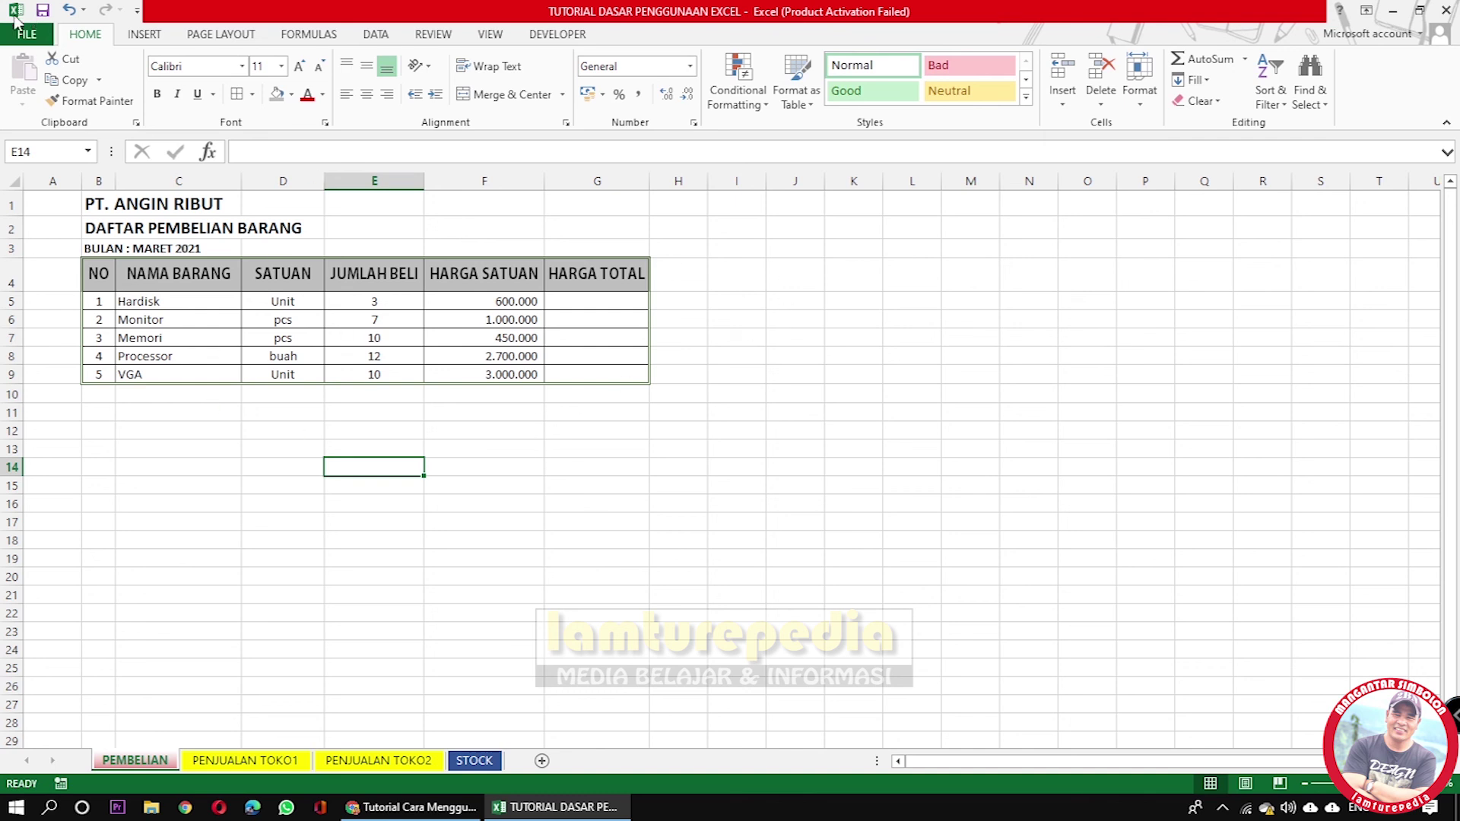
Switch to the PENJUALAN TOKO1 sheet and save the workbook again.
{"action": "left_click", "coordinate": [23, 33]}
{"action": "left_click", "coordinate": [248, 759]}
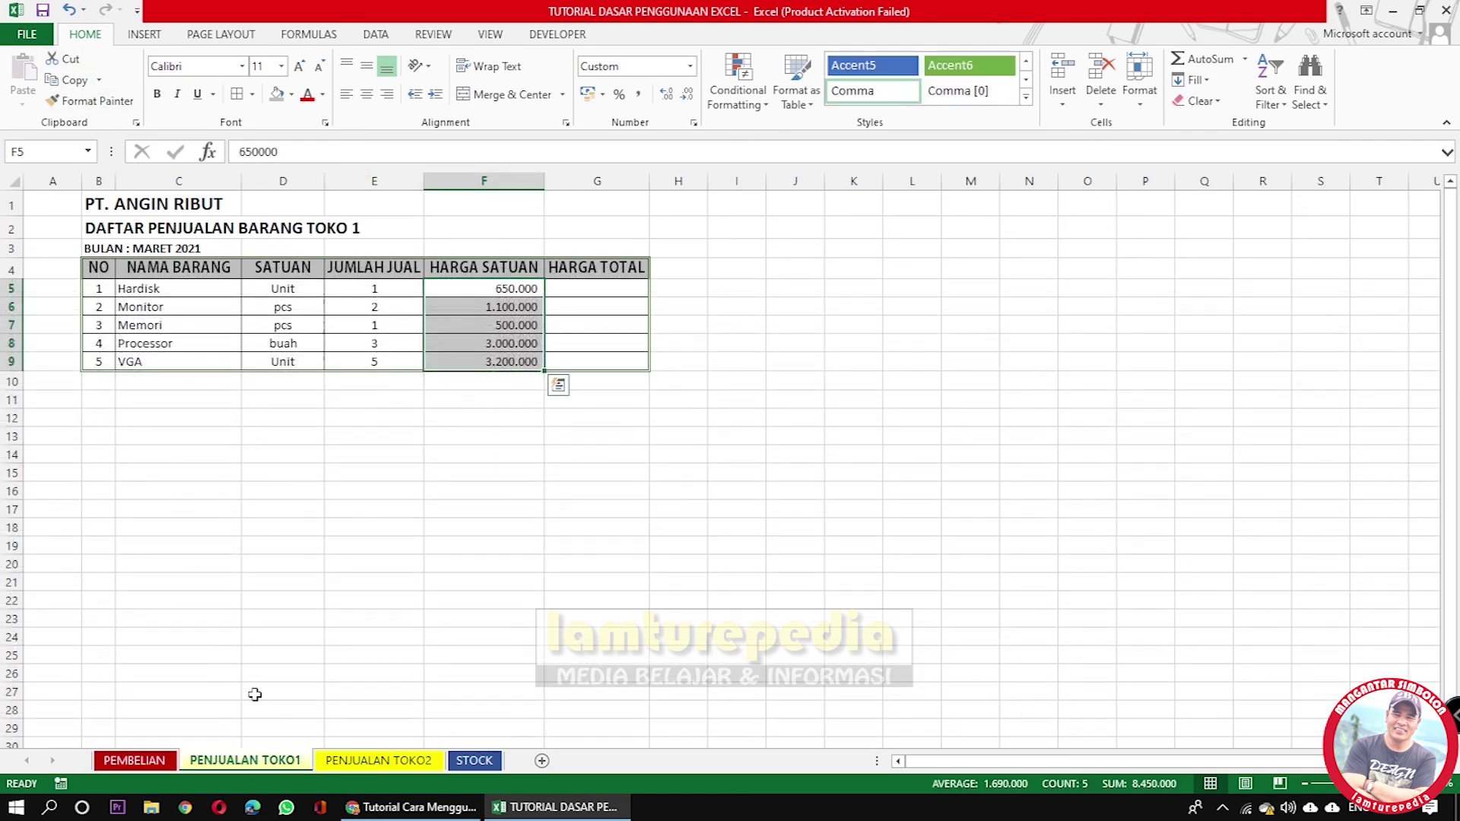
{"action": "left_click", "coordinate": [27, 35]}
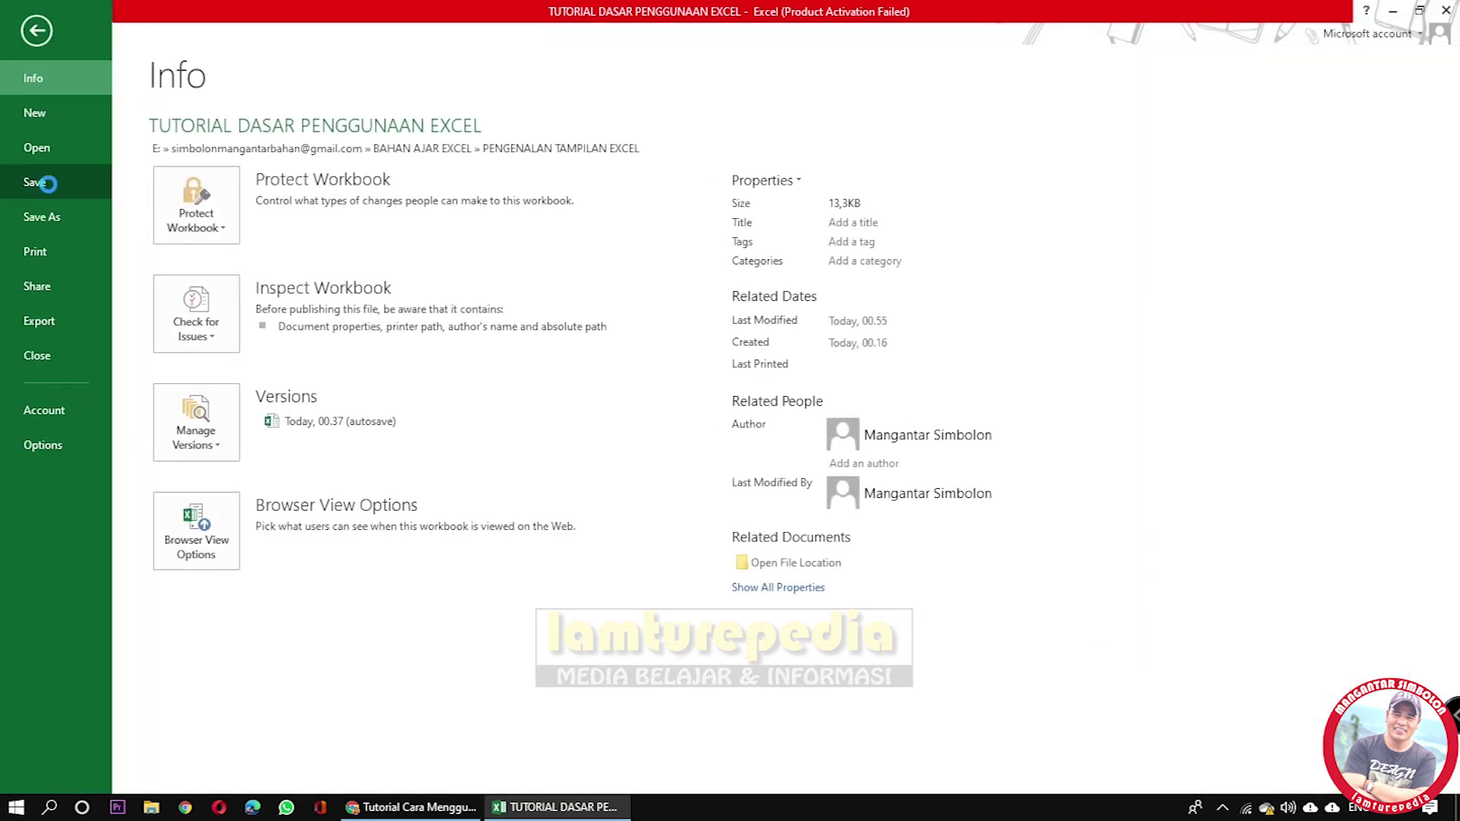
{"action": "left_click", "coordinate": [48, 184]}
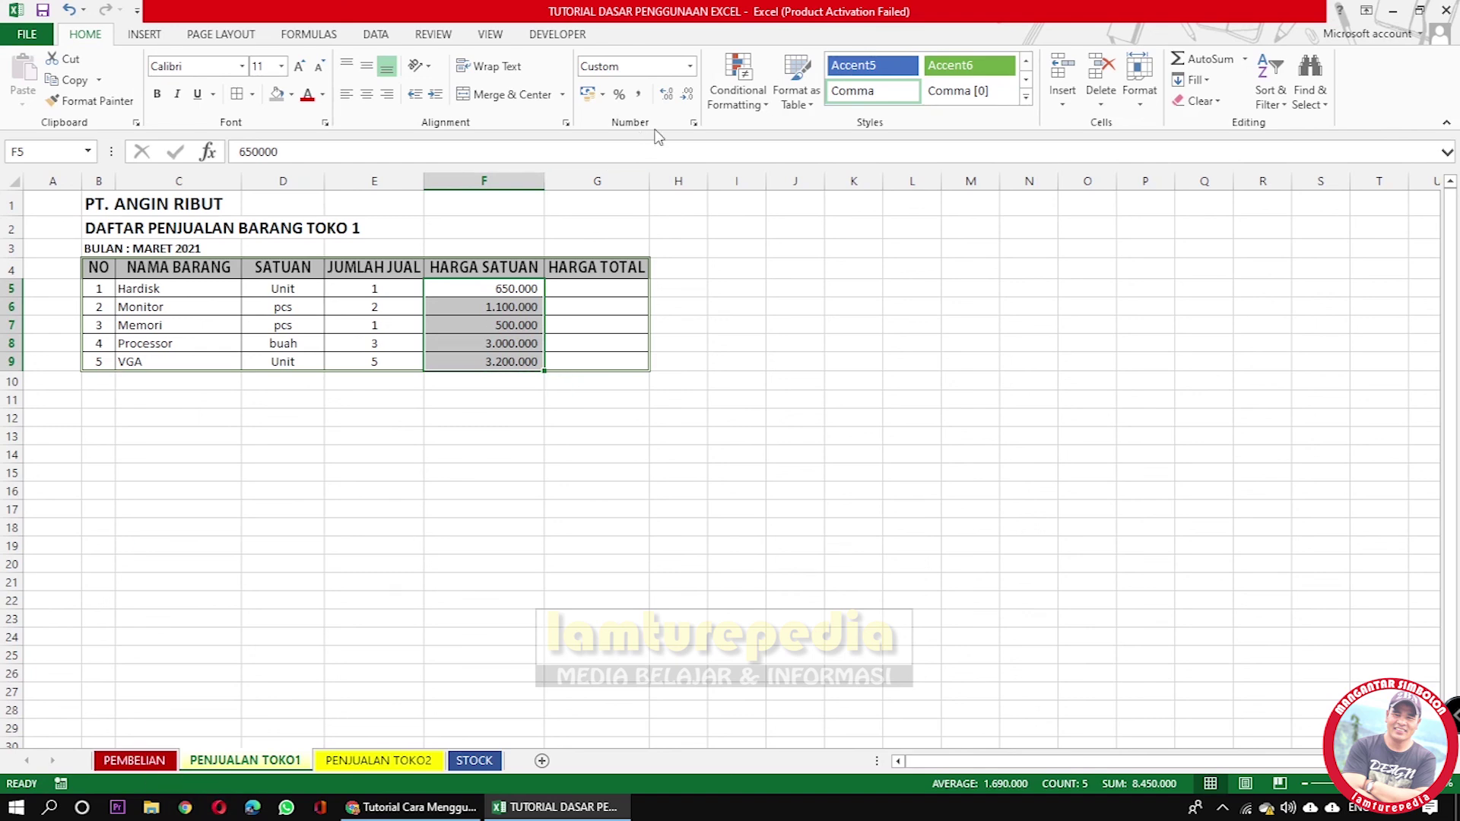
Select cell C26 on the PENJUALAN TOKO1 sheet, and save under the existing file name after viewing the Save As locations.
{"action": "left_click", "coordinate": [133, 760]}
{"action": "left_click", "coordinate": [262, 760]}
{"action": "left_click", "coordinate": [131, 674]}
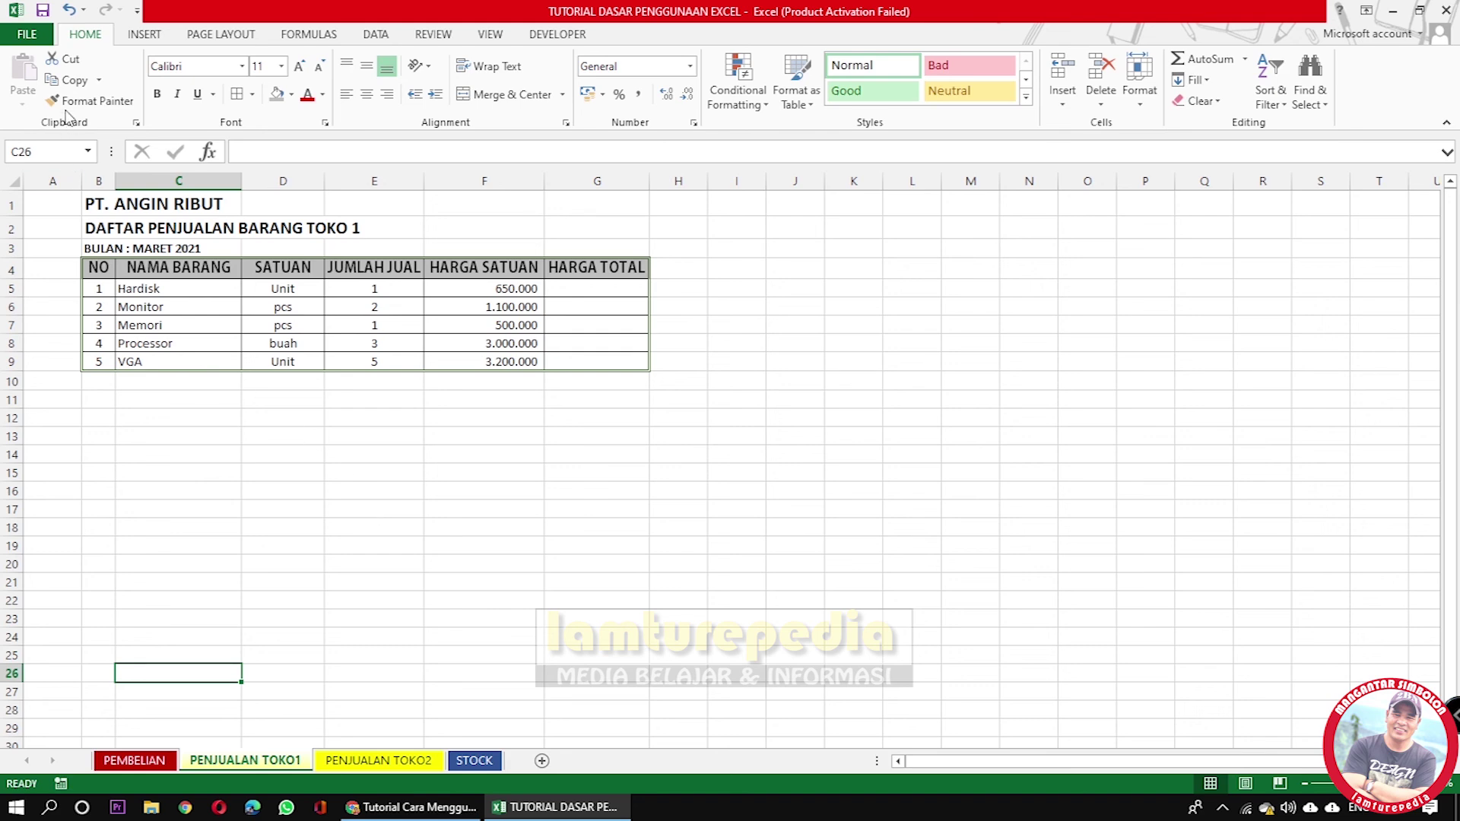
{"action": "left_click", "coordinate": [30, 34]}
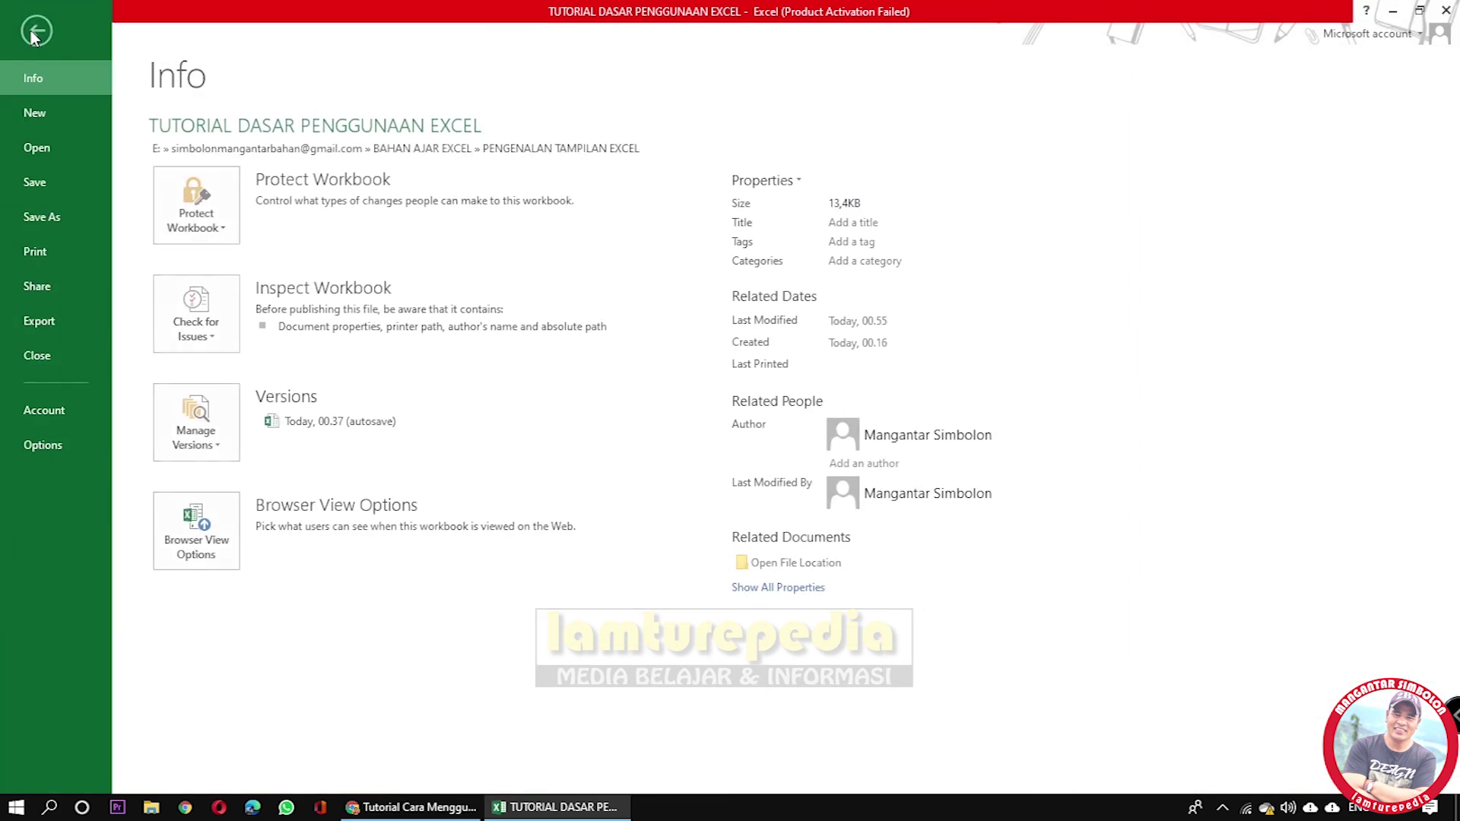
{"action": "left_click", "coordinate": [38, 217]}
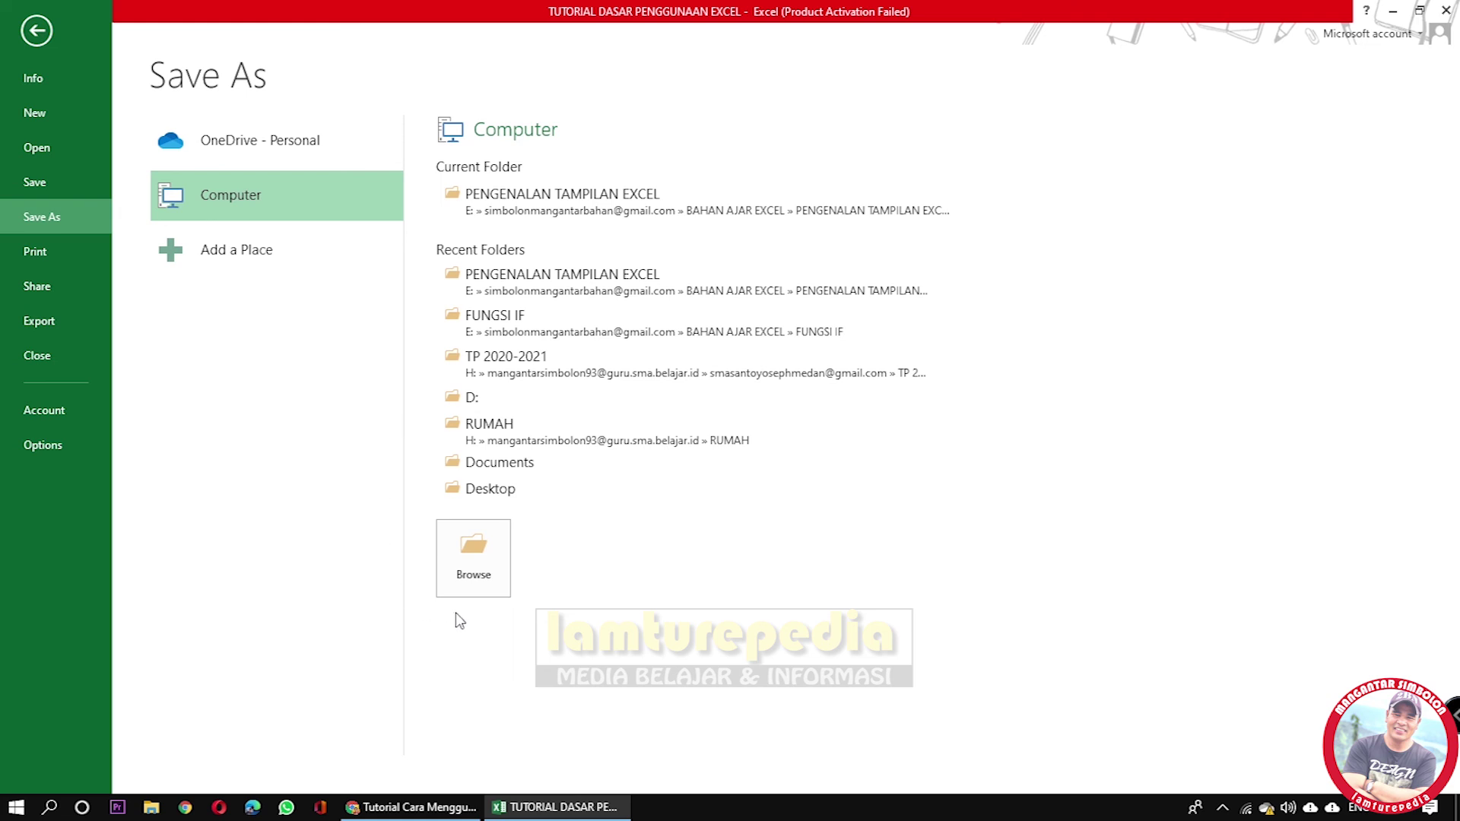
{"action": "left_click", "coordinate": [35, 186]}
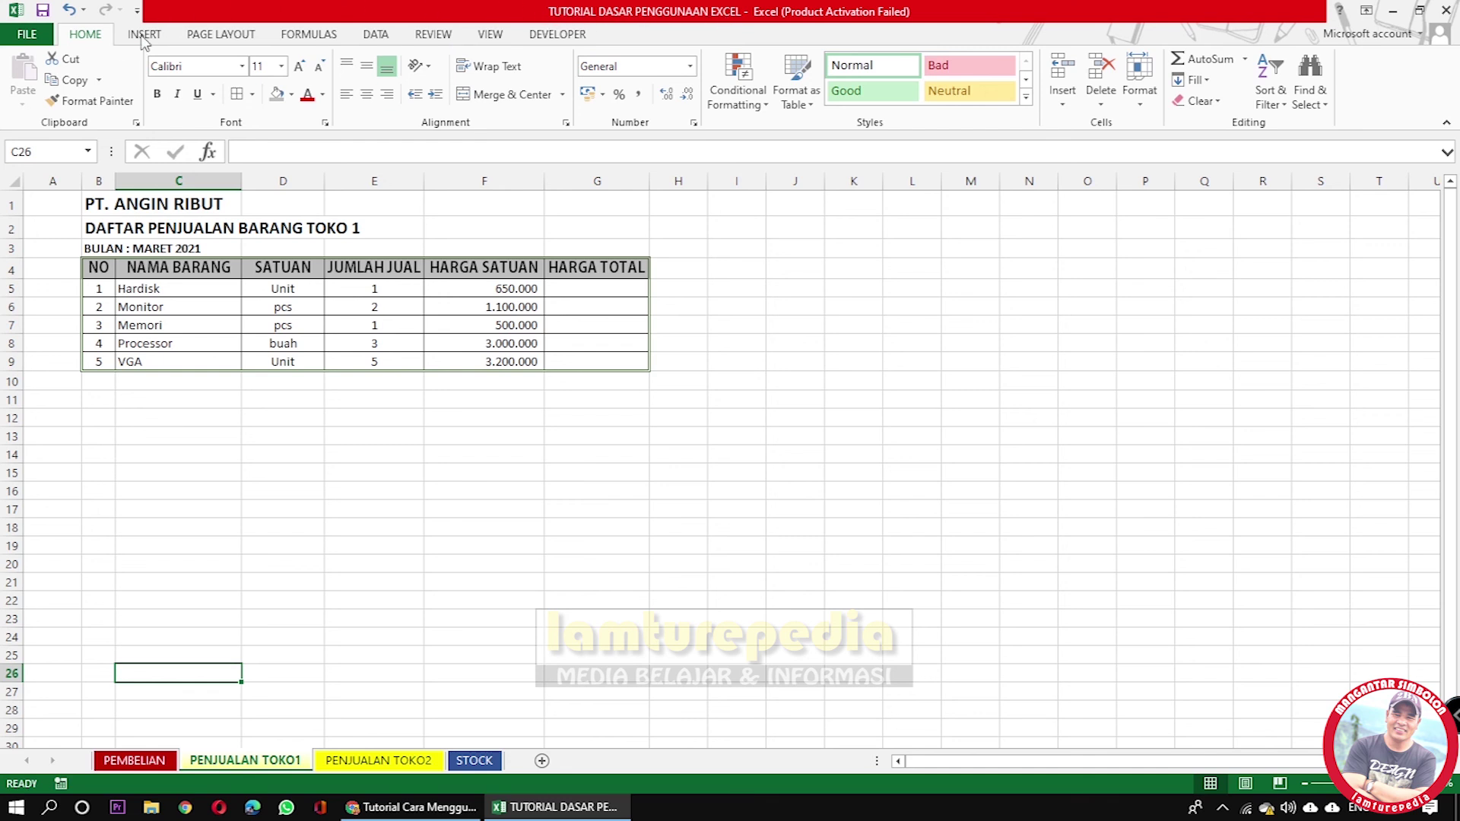
Save a copy of the workbook in the PENGENALAN TAMPILAN EXCEL folder as "TUTORIAL DASAR PENGGUNAAN EXCEL-copyan".
{"action": "left_click", "coordinate": [26, 34]}
{"action": "left_click", "coordinate": [60, 219]}
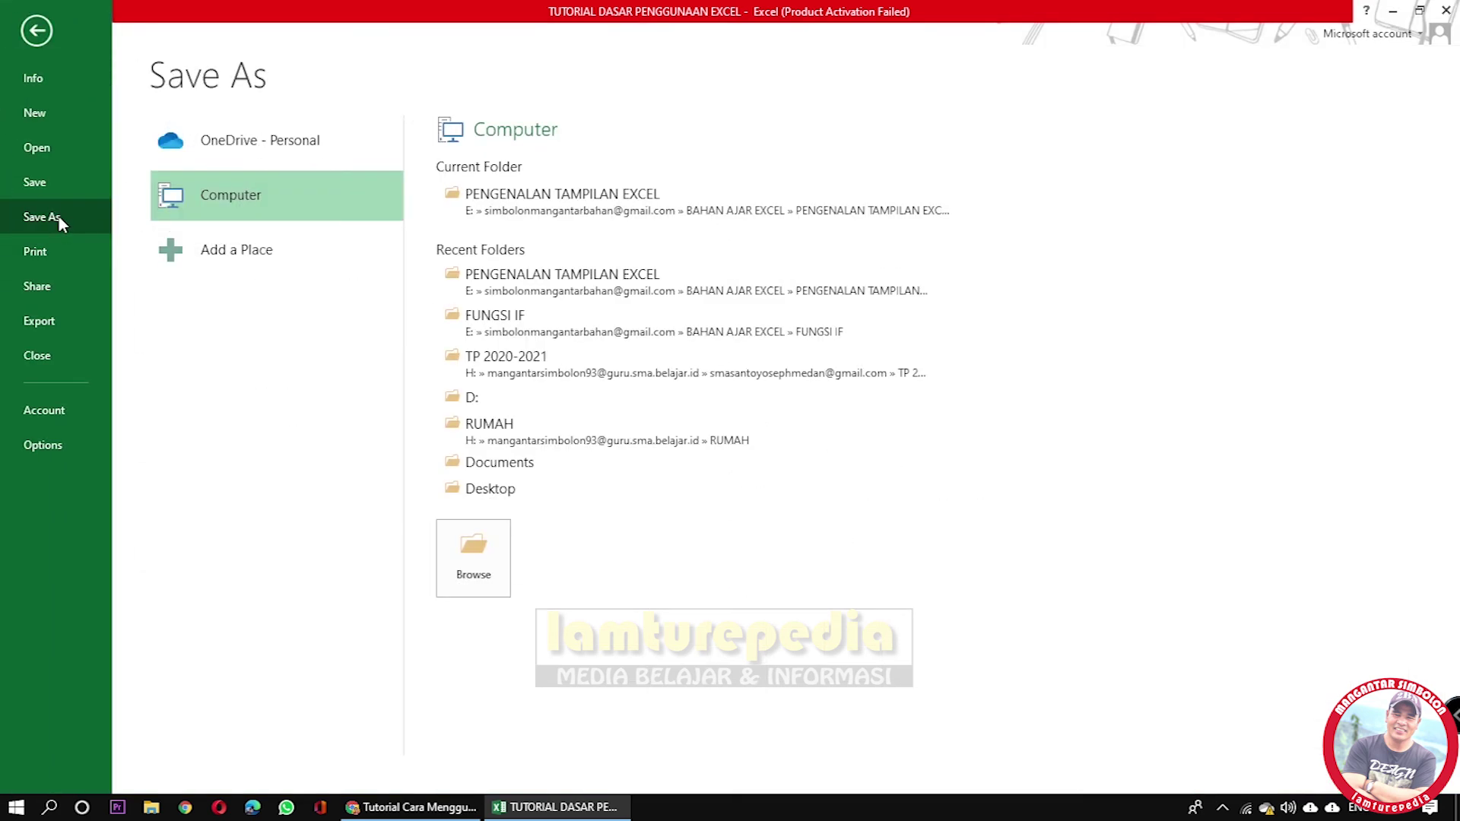
{"action": "left_click", "coordinate": [471, 558]}
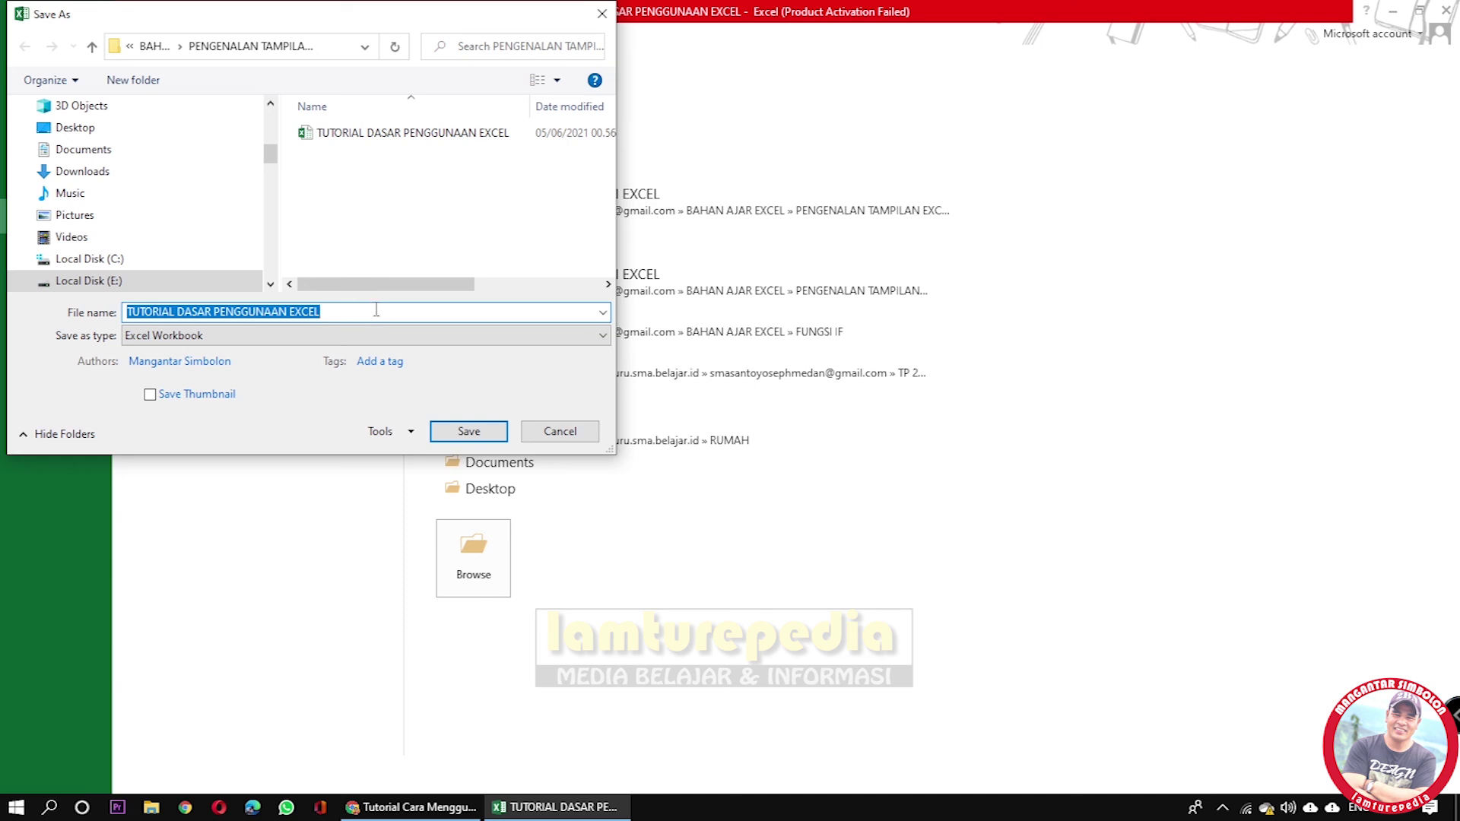
{"action": "left_click", "coordinate": [243, 313]}
{"action": "left_click", "coordinate": [368, 312]}
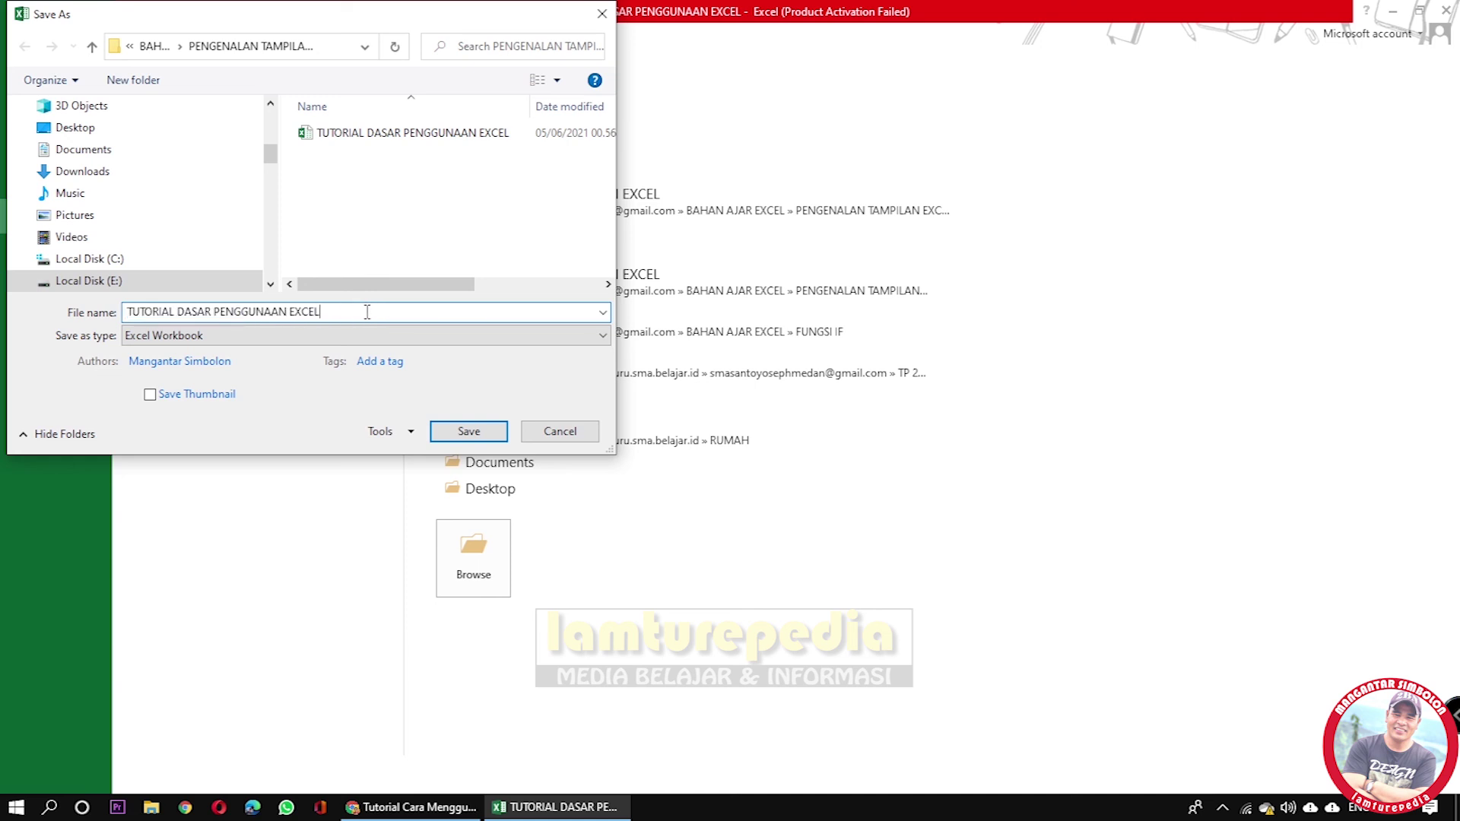
{"action": "type", "text": "-copyan"}
{"action": "left_click", "coordinate": [465, 431]}
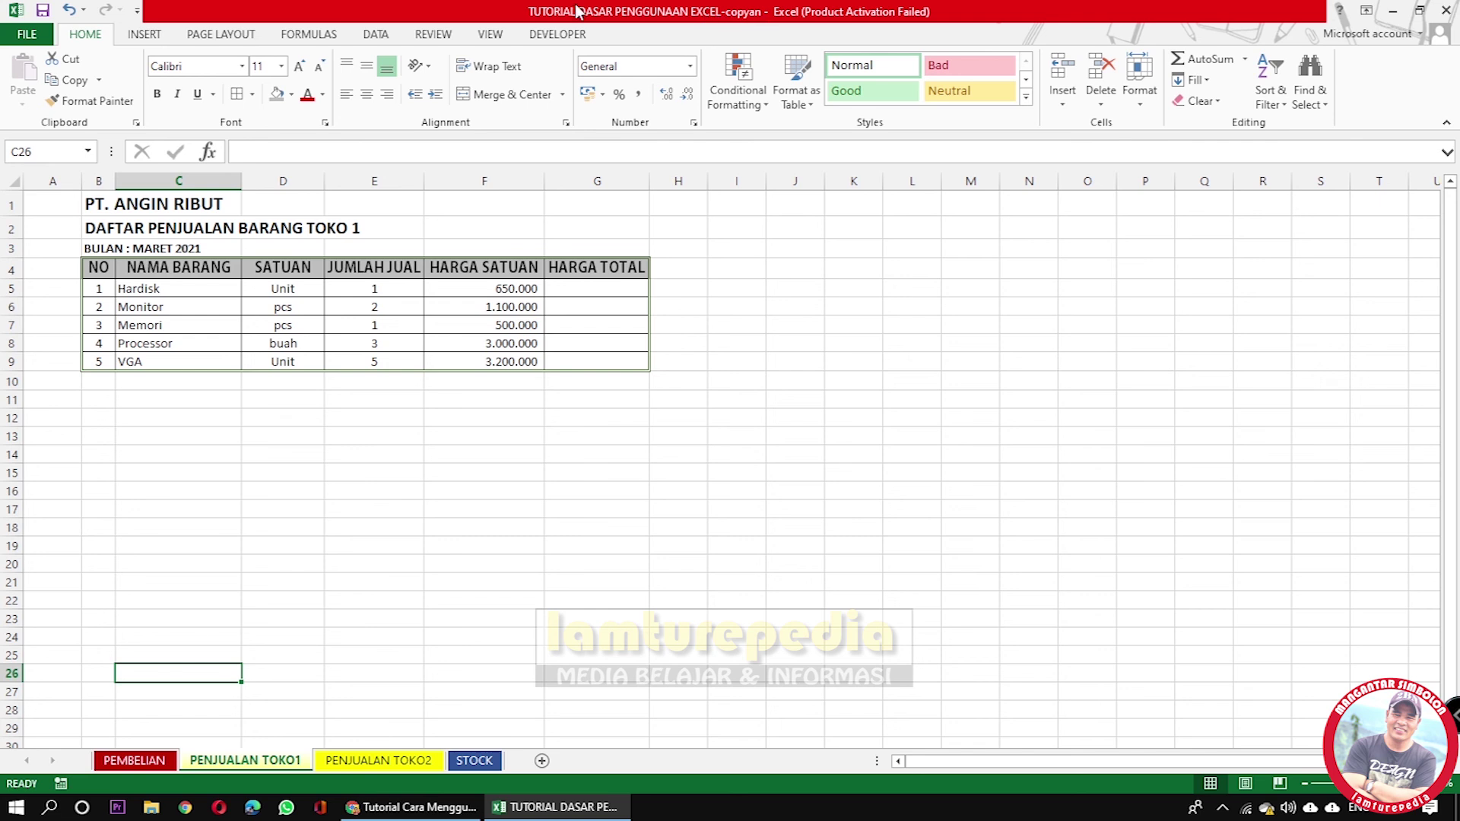
{"action": "left_click", "coordinate": [245, 506]}
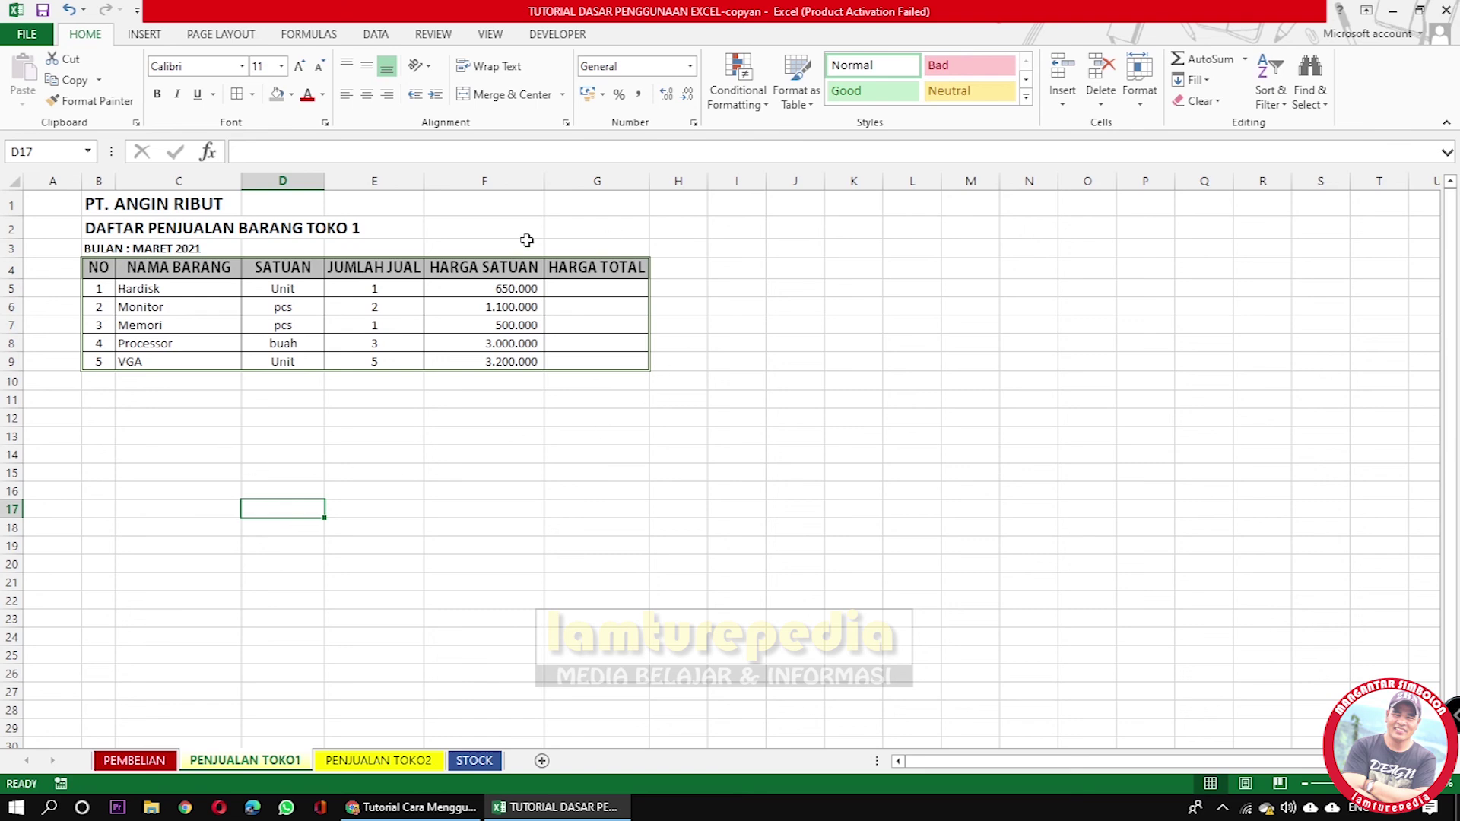
{"action": "left_click", "coordinate": [25, 35]}
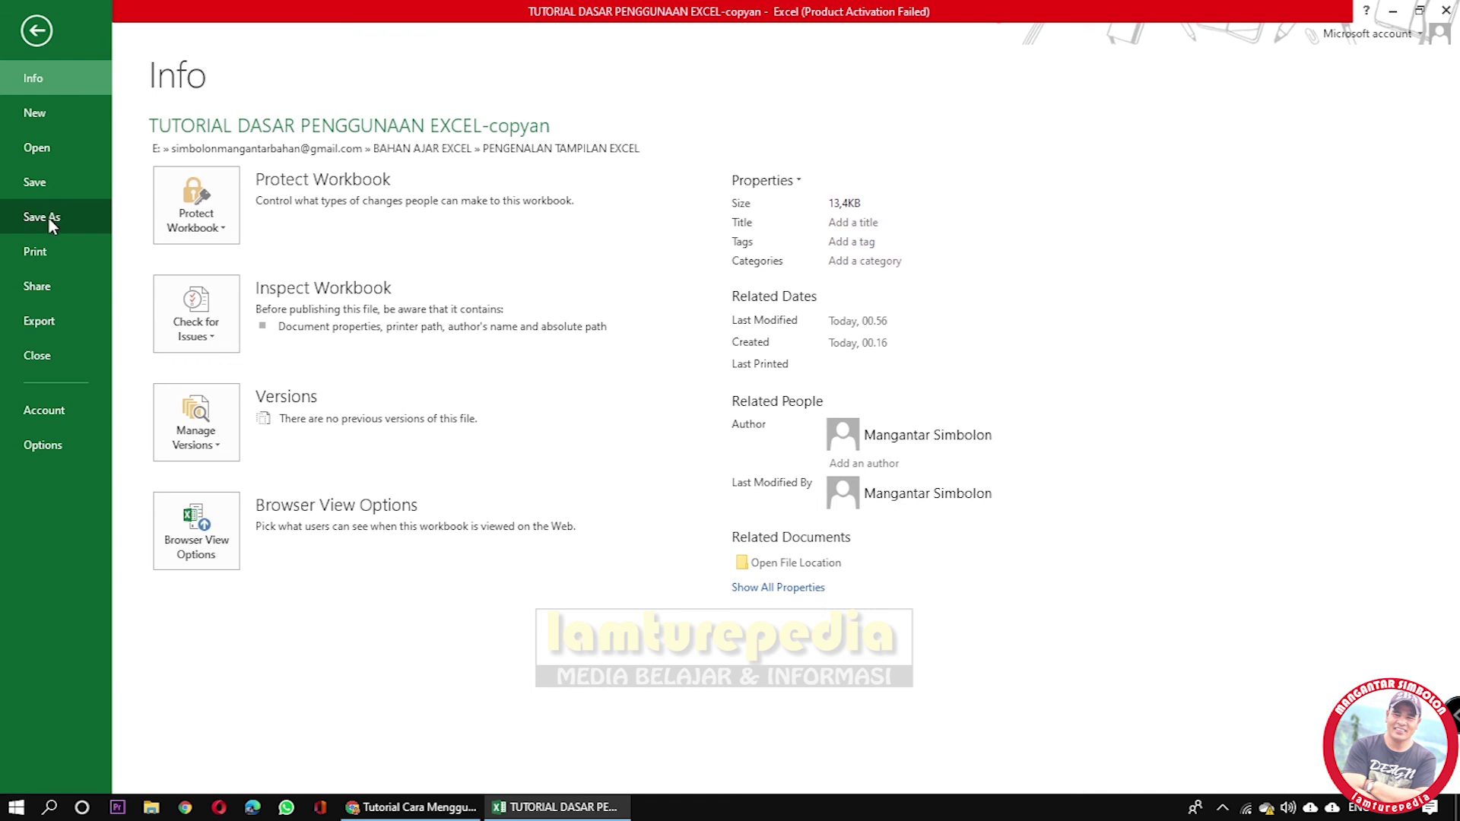
{"action": "left_click", "coordinate": [27, 35]}
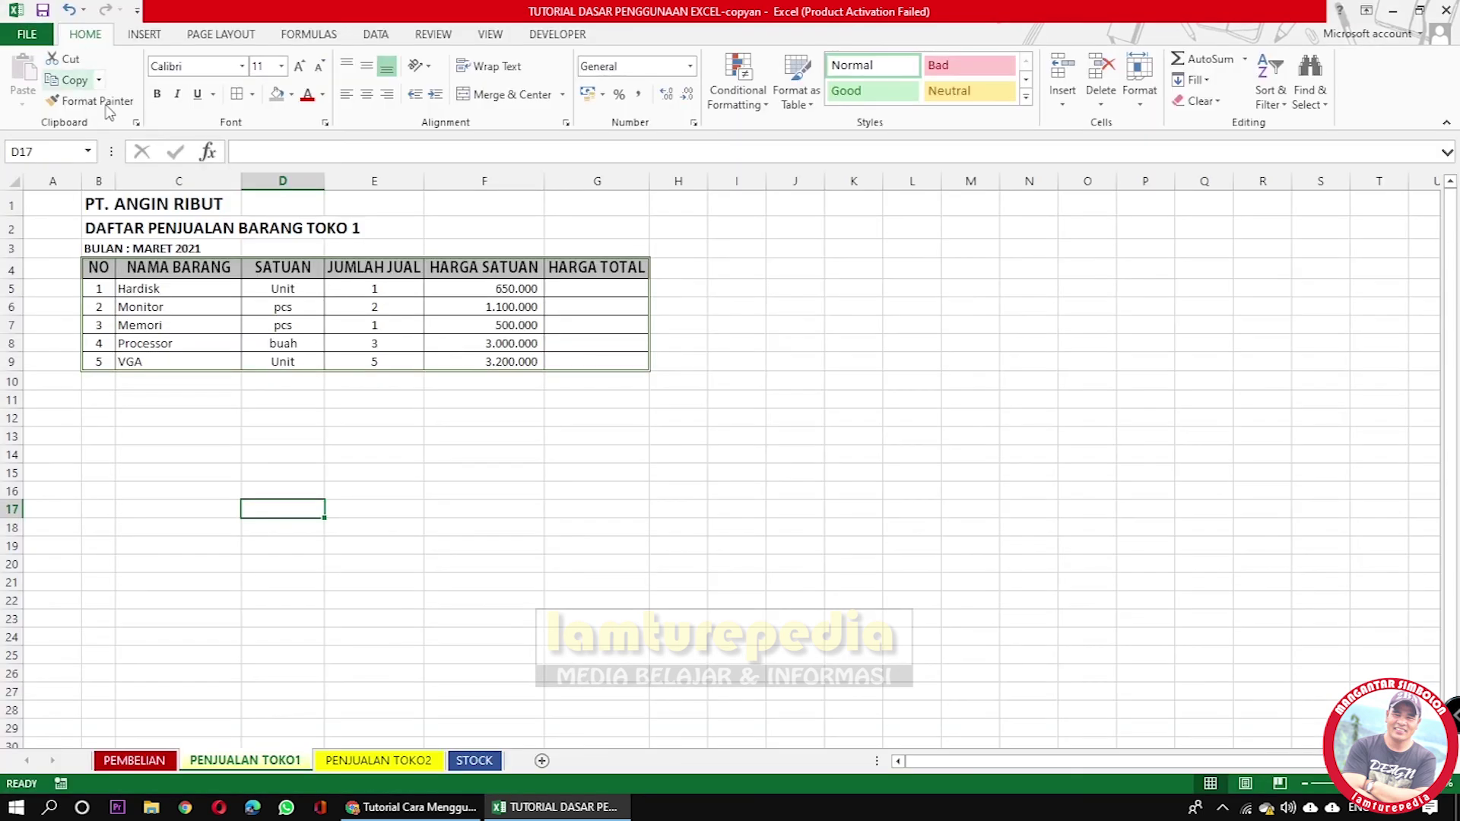
{"action": "left_click", "coordinate": [584, 473]}
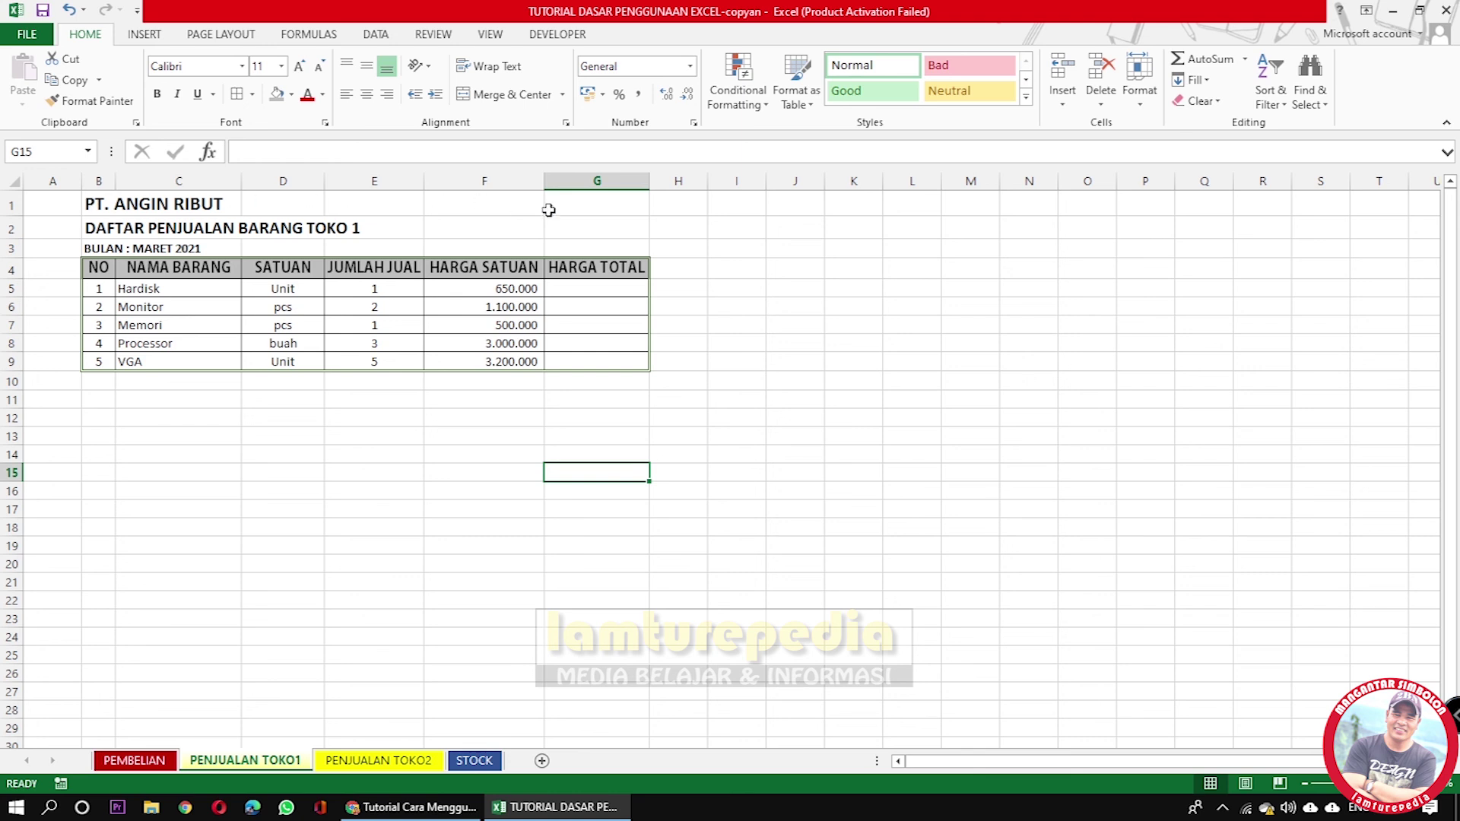
{"action": "left_click", "coordinate": [192, 435]}
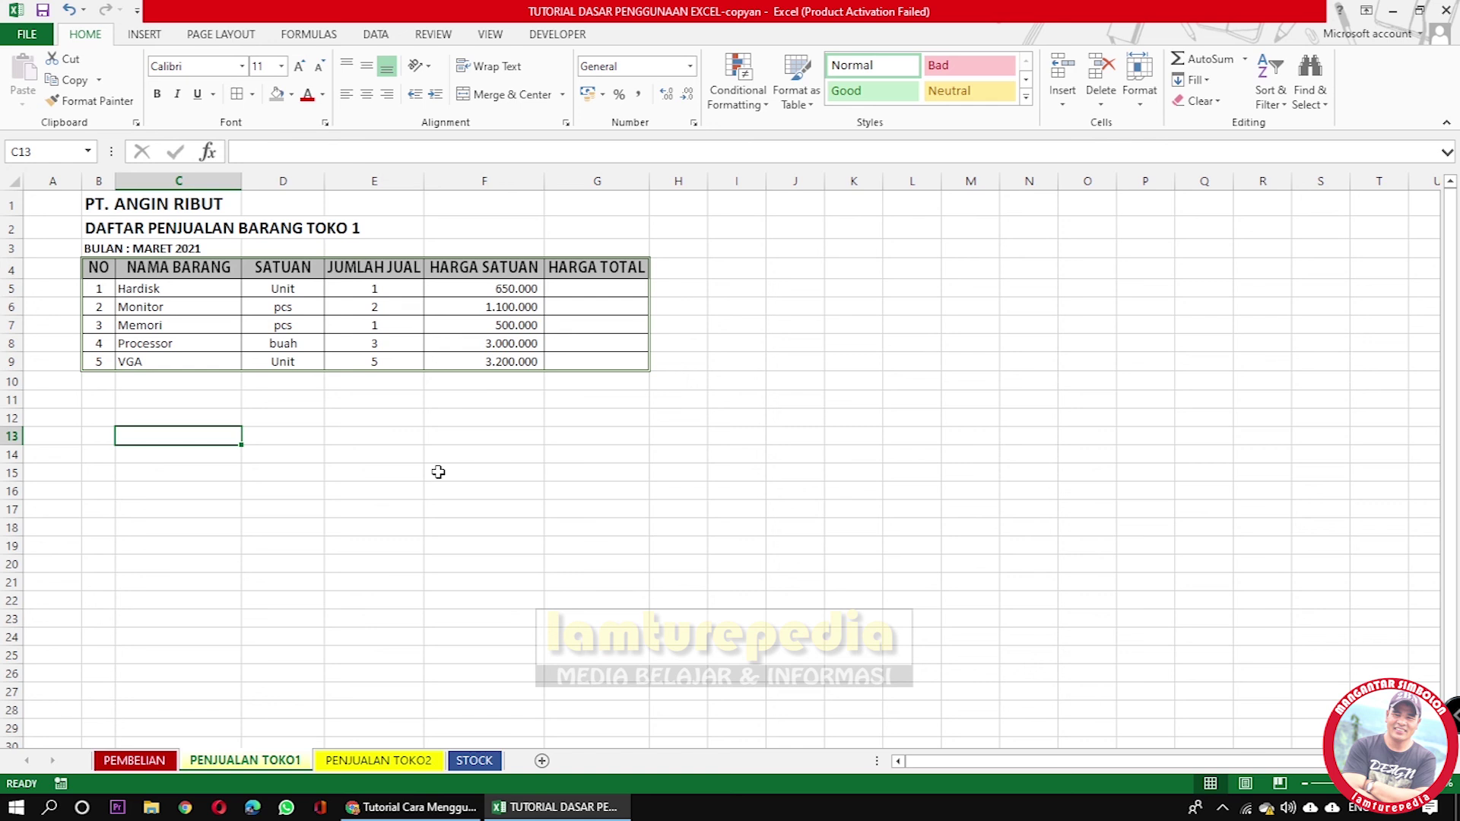
{"action": "left_click", "coordinate": [724, 431]}
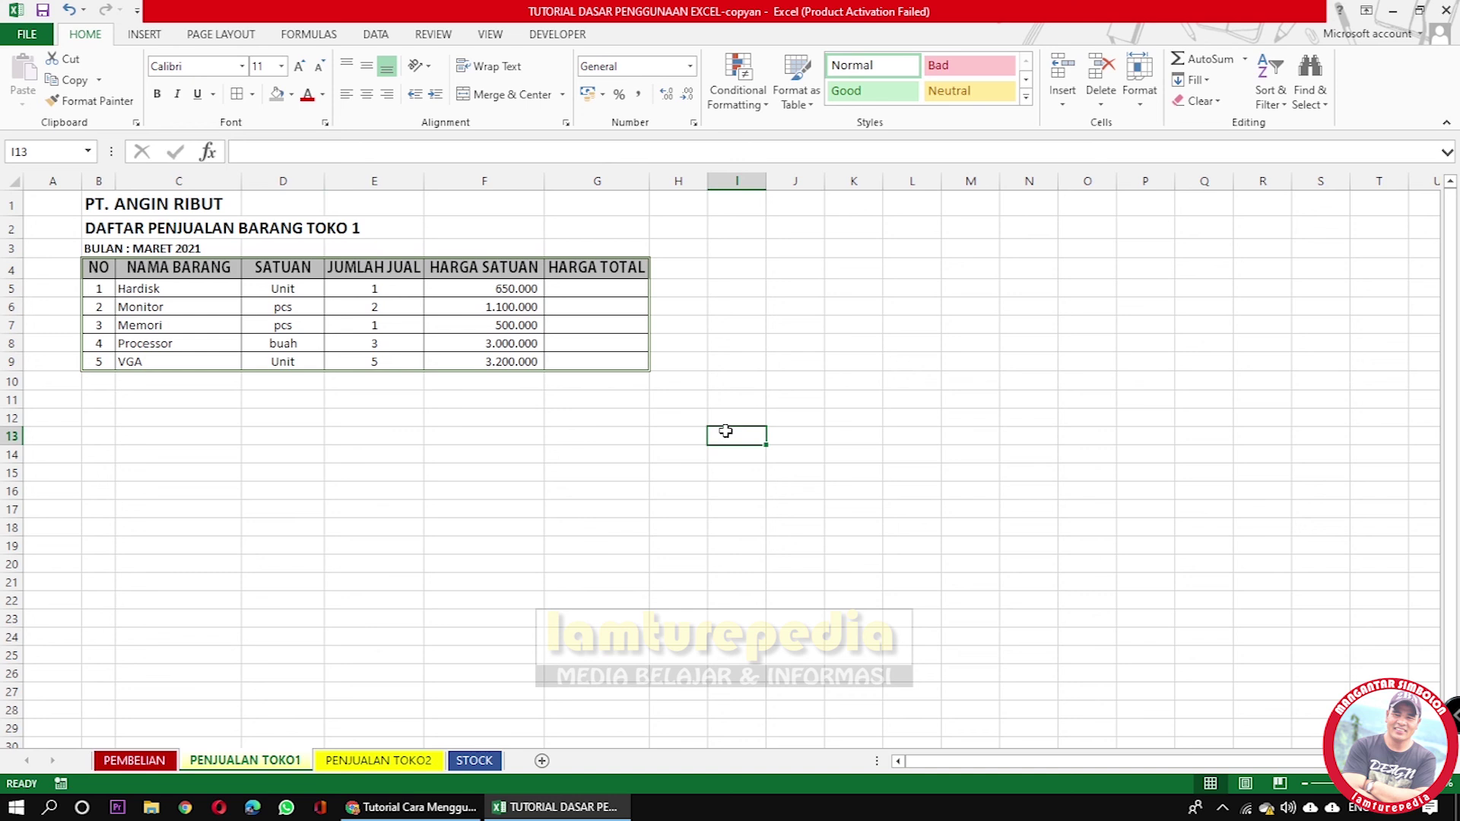